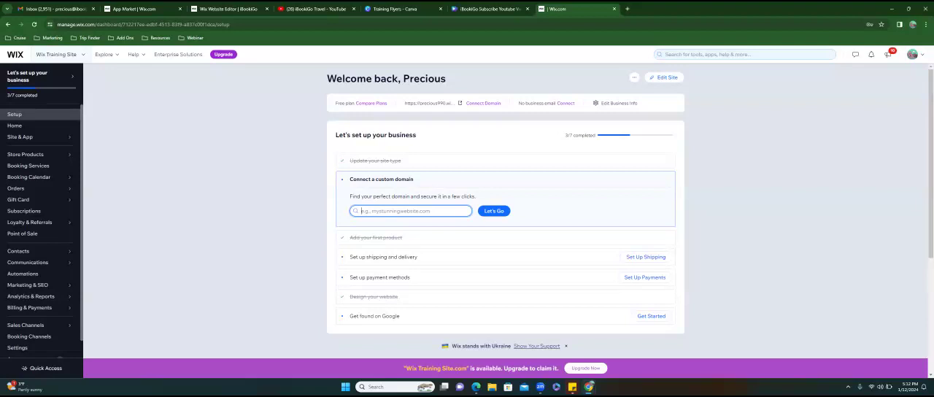
- Open the Wix Training Site in the website editor and bring the editor into view
click(663, 77)
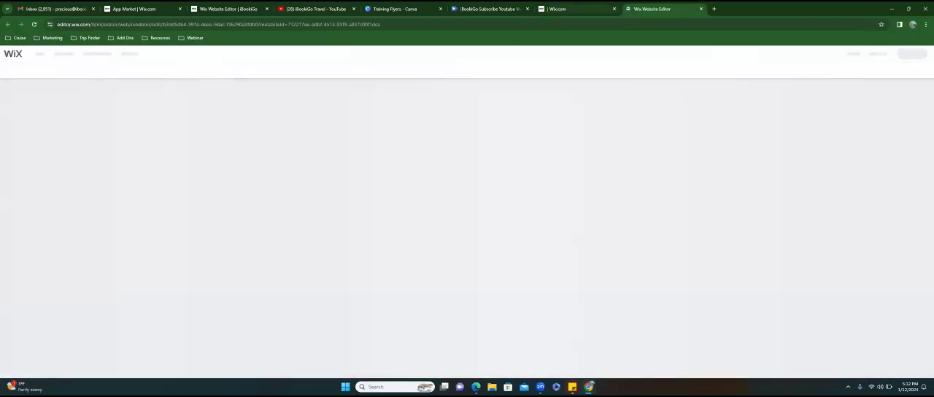
click(576, 9)
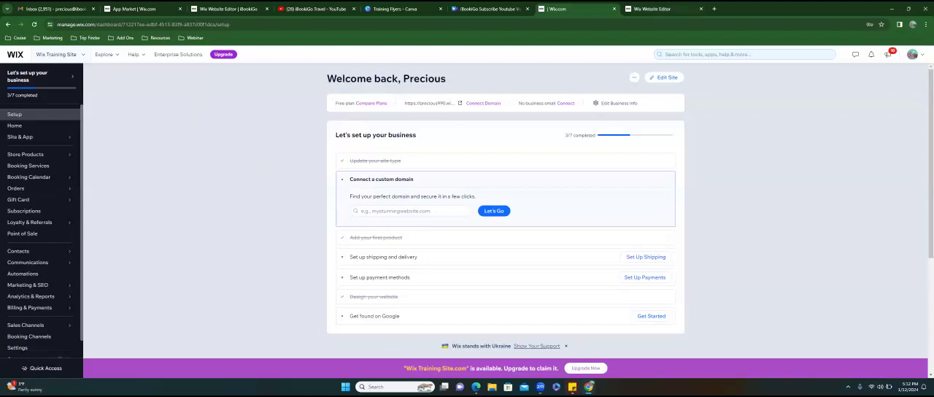
click(652, 9)
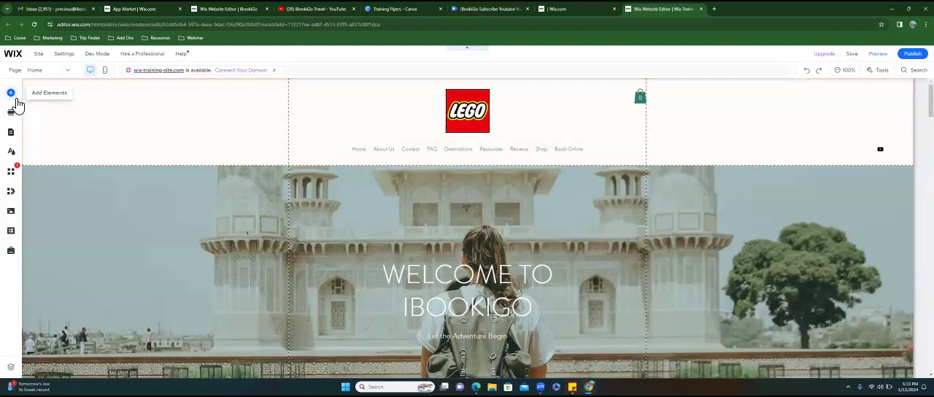
- Examine the addable element categories, from Text, Button, Strip and Decorative through Box, Gallery, Menu & Anchor and Contact & Forms
click(16, 102)
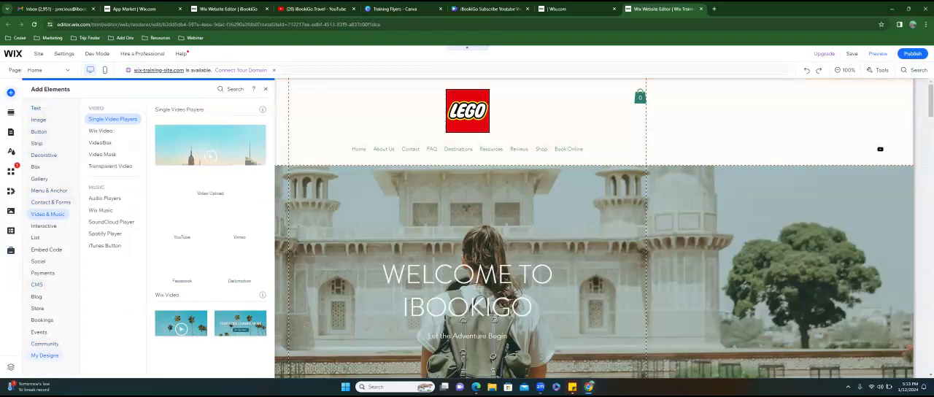
mouse_move(42, 111)
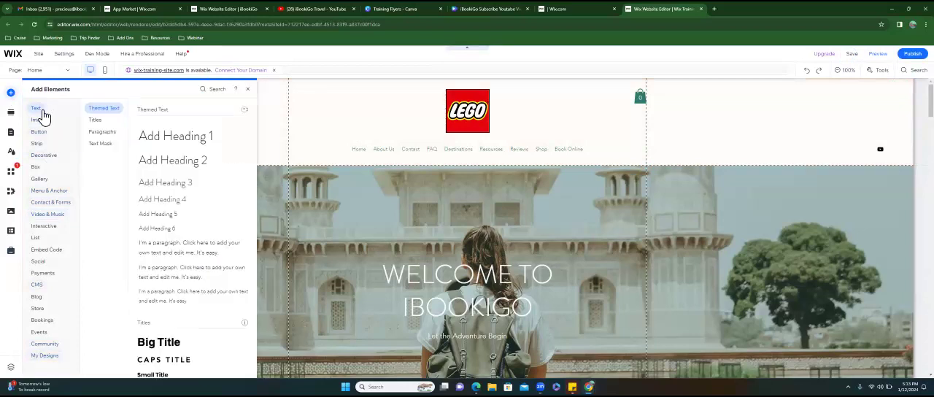
mouse_move(40, 127)
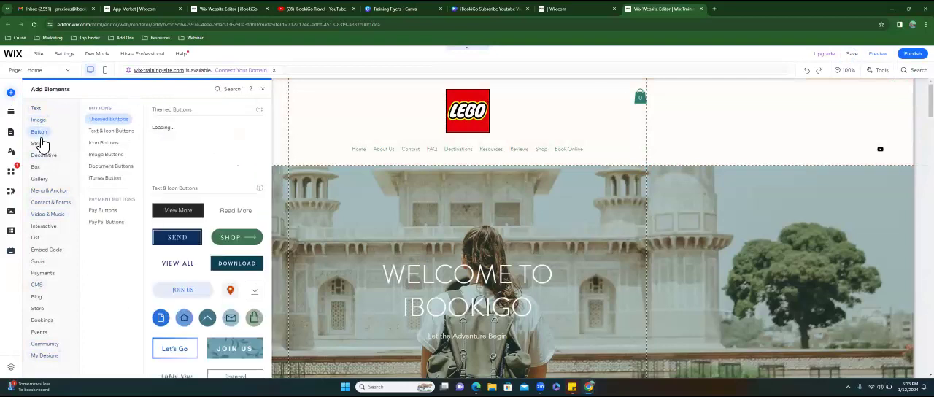
mouse_move(41, 146)
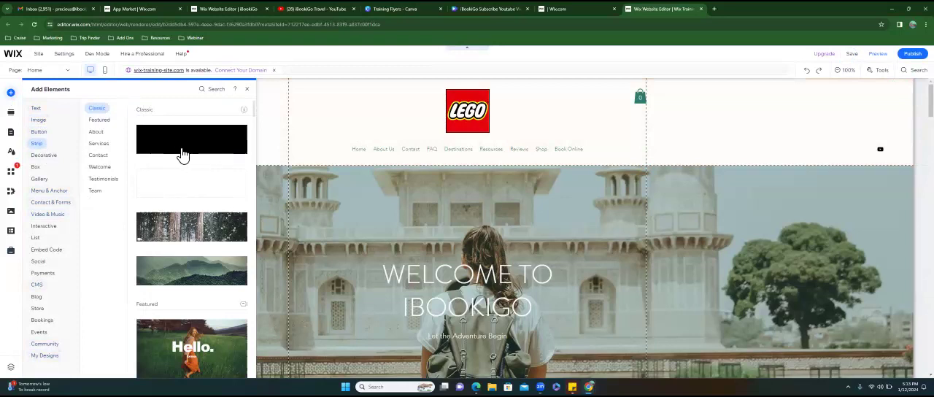
click(43, 164)
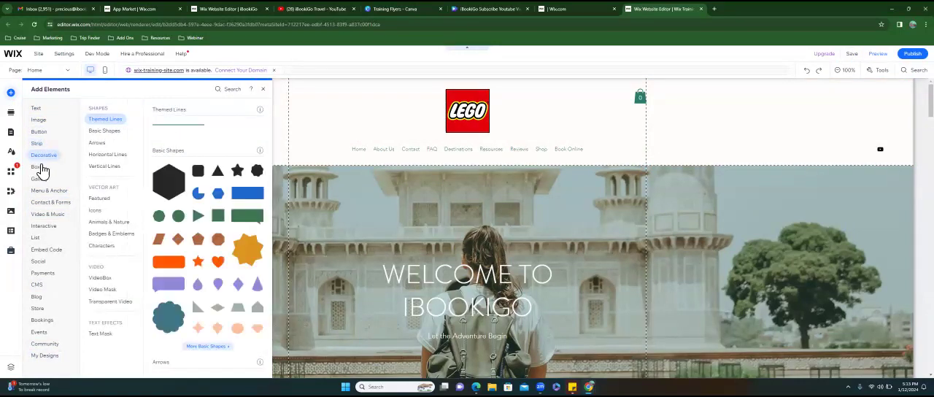
click(42, 172)
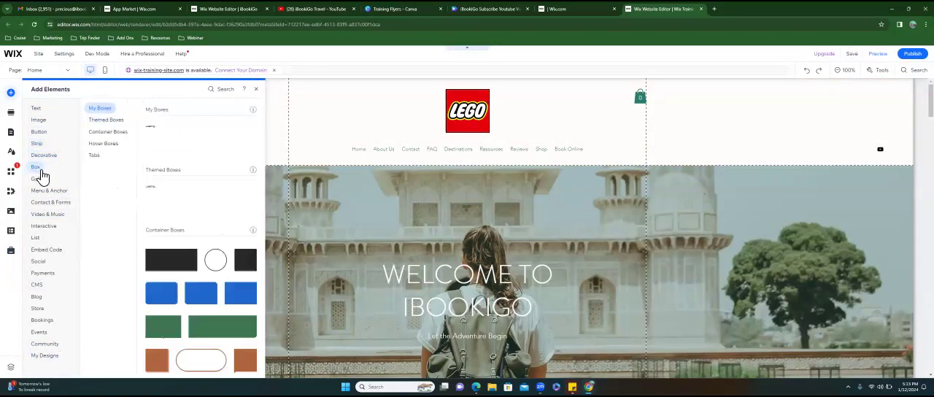
click(41, 180)
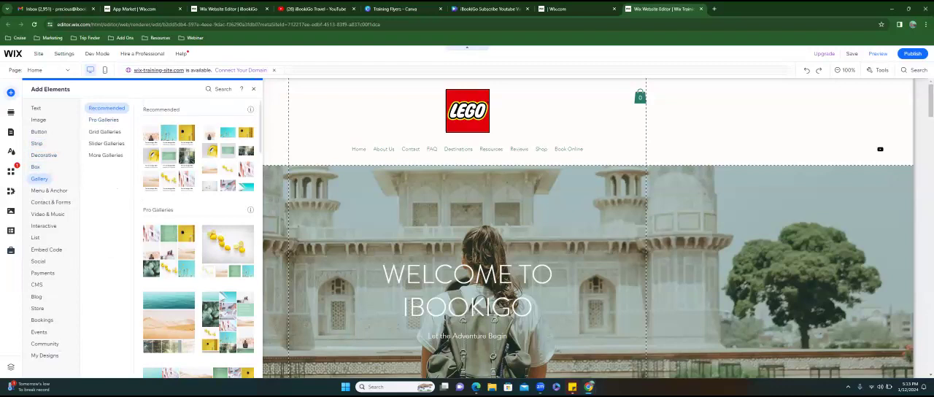
click(44, 194)
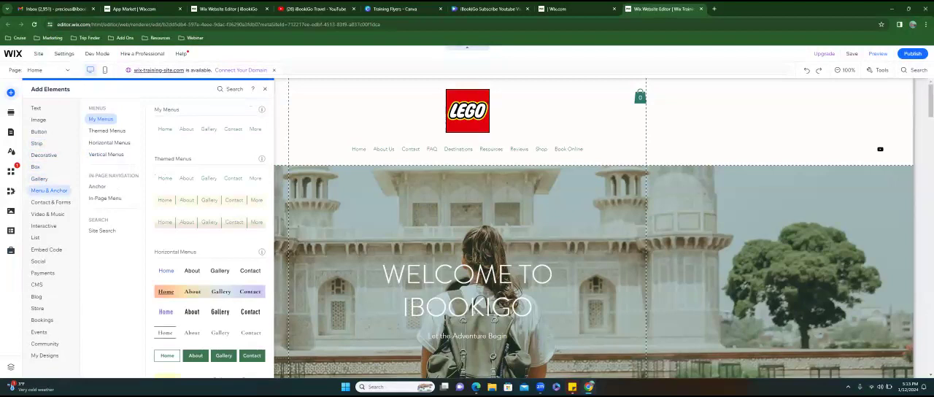
click(51, 202)
- Add the social bar with white symbols on solid black circles to the Home page's Welcome section
click(38, 261)
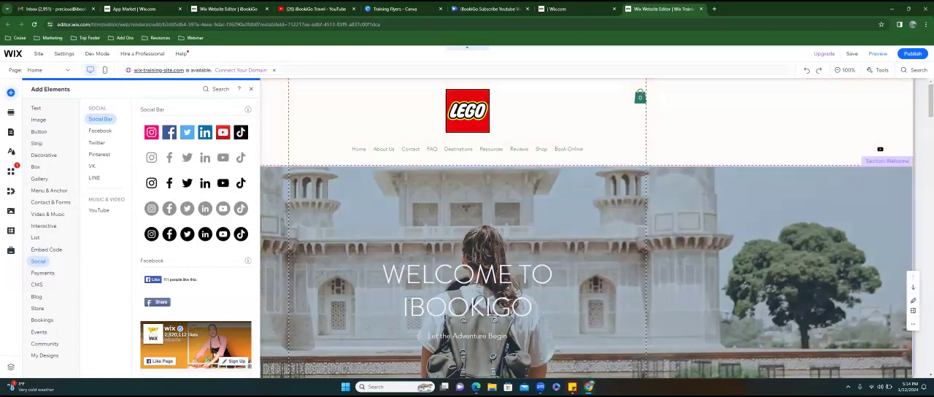
scroll(583, 233, down, 5)
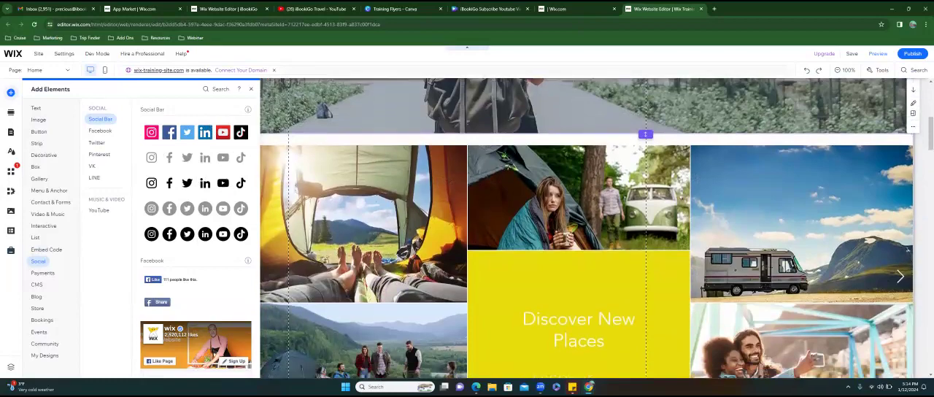
scroll(584, 226, down, 5)
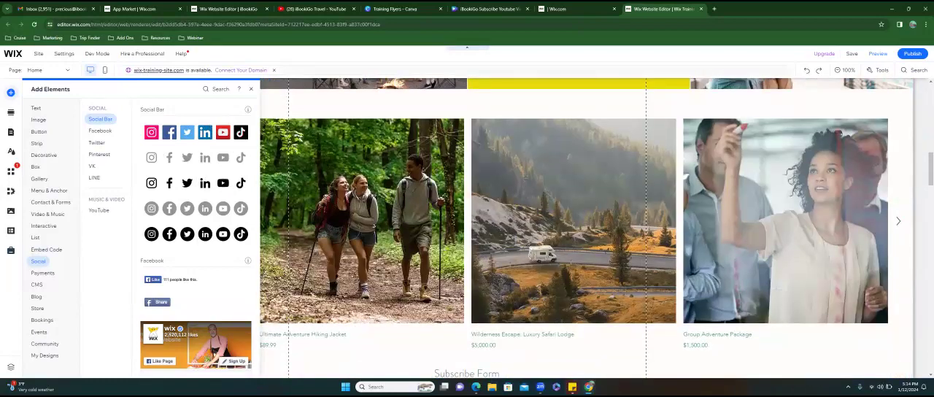
scroll(584, 226, down, 1)
scroll(584, 226, up, 10)
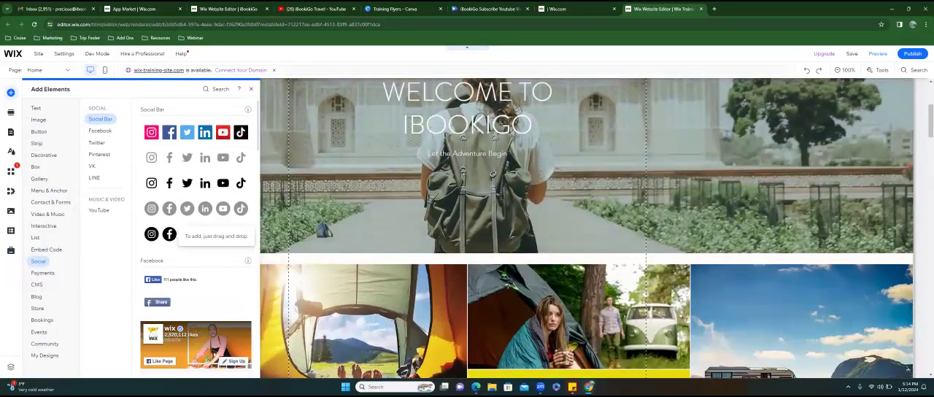
click(177, 233)
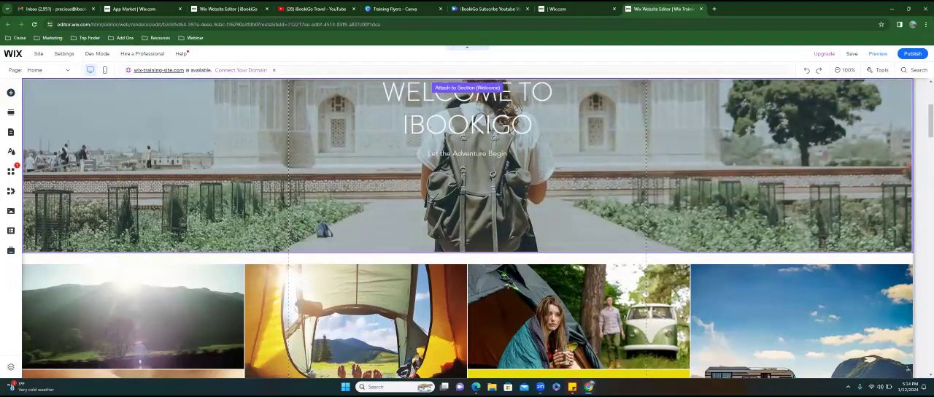
- Move the social bar from the Welcome section into the upper part of the header, left of the LEGO logo
scroll(467, 228, up, 3)
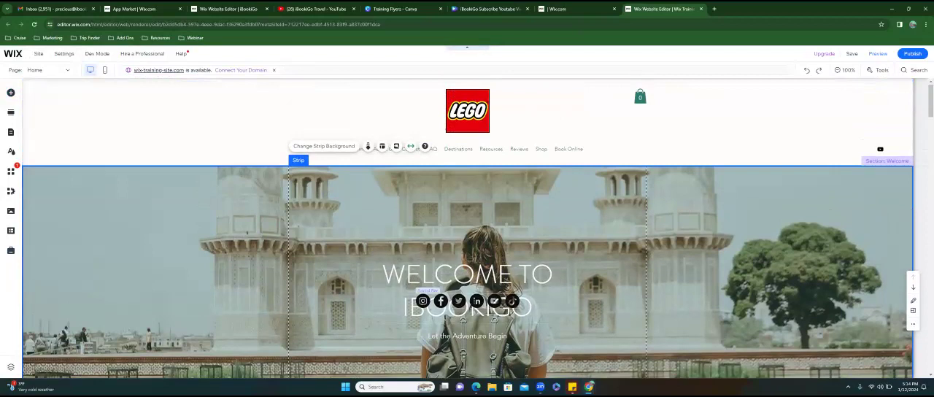
drag(430, 301, 342, 119)
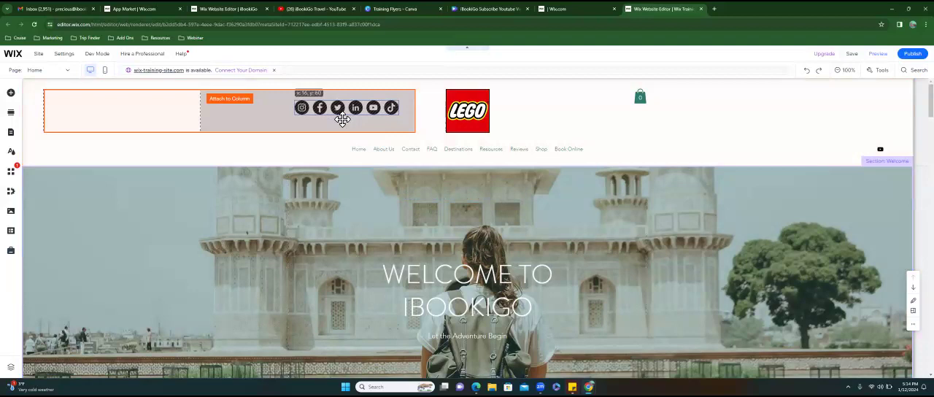
drag(342, 120, 344, 98)
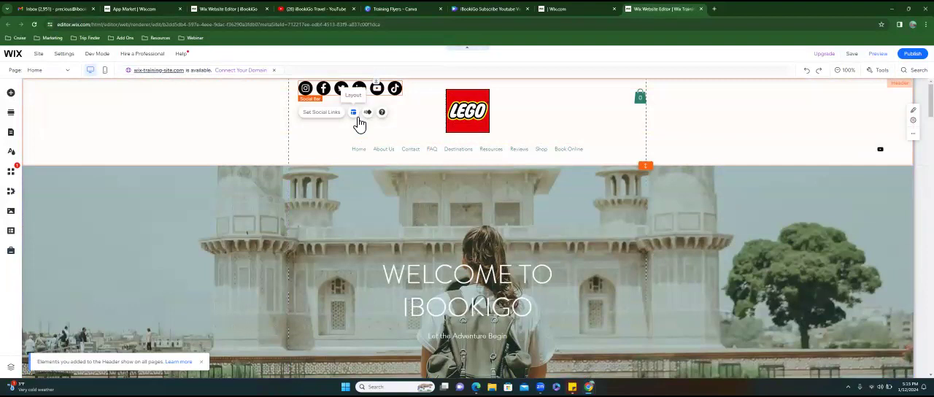
- Try the vertical layout for the social bar, return it to horizontal, and set spacing to 8 and icon size to 42
click(354, 114)
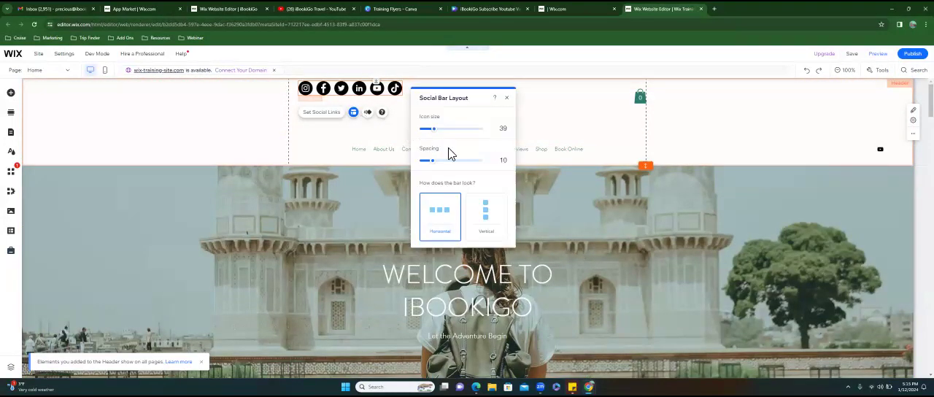
click(485, 216)
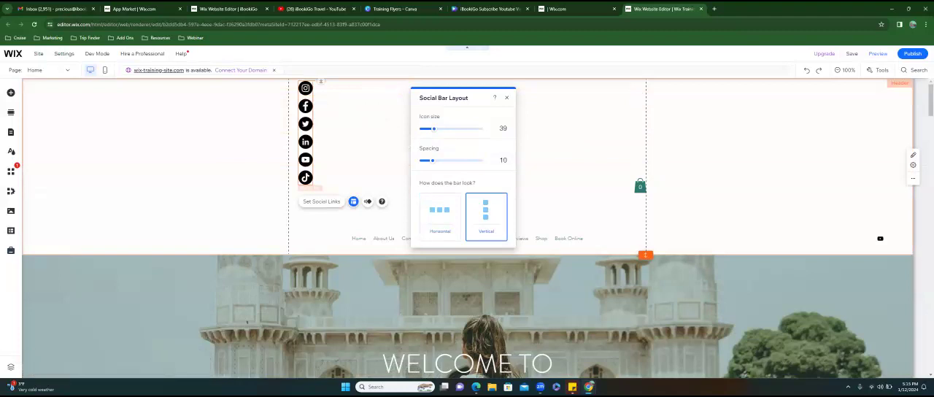
click(440, 213)
mouse_move(440, 162)
mouse_down()
mouse_move(479, 160)
mouse_move(432, 165)
mouse_up()
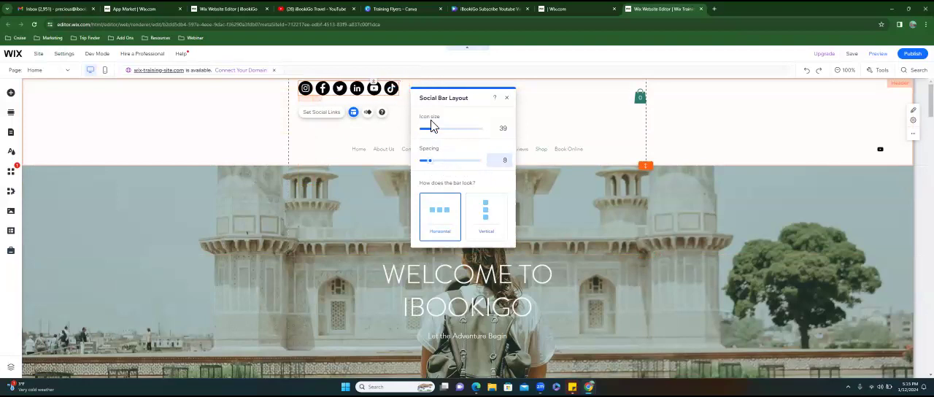
mouse_move(436, 135)
mouse_down()
mouse_move(479, 128)
mouse_move(454, 146)
mouse_move(428, 146)
mouse_move(441, 144)
mouse_up()
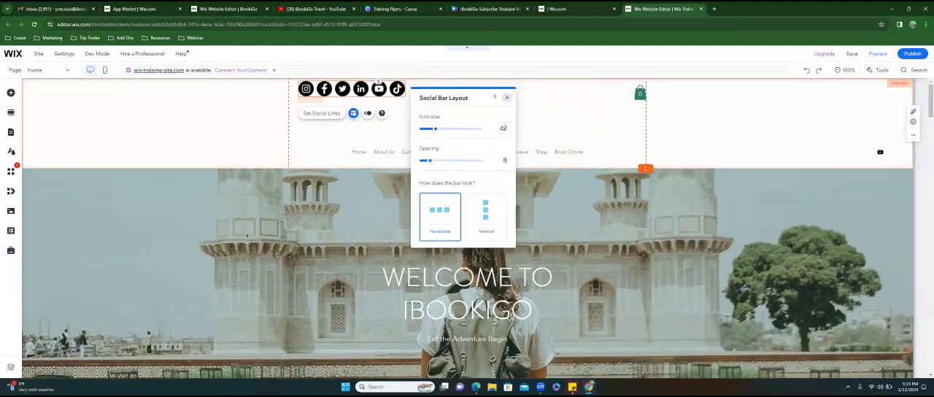
click(506, 97)
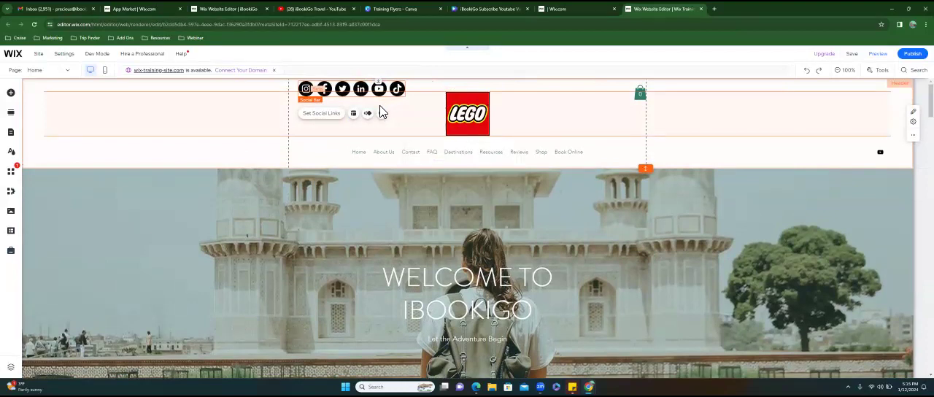
- Start replacing the social bar's Instagram icon and search the Wix media icons for "insta"
click(316, 122)
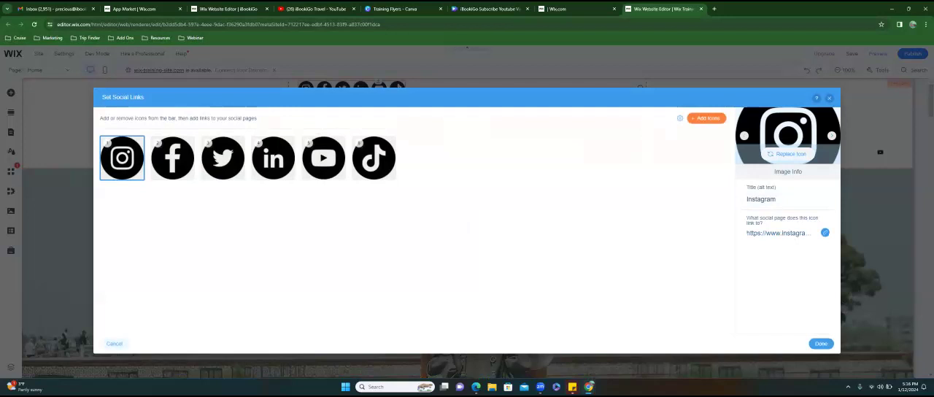
click(790, 154)
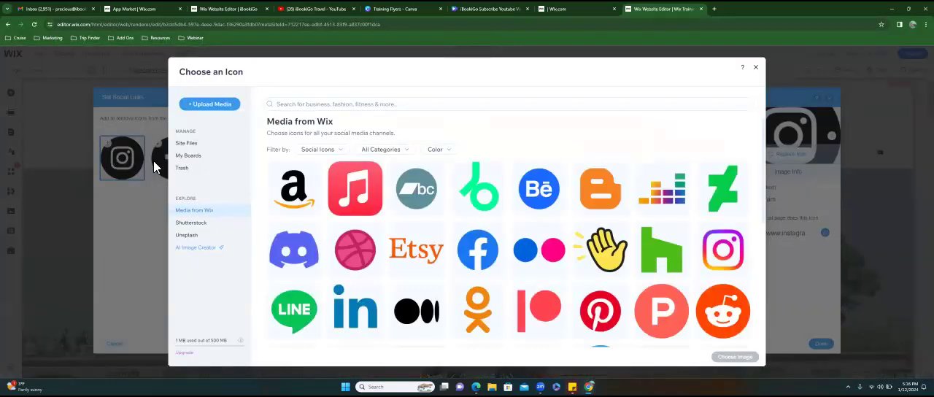
click(325, 106)
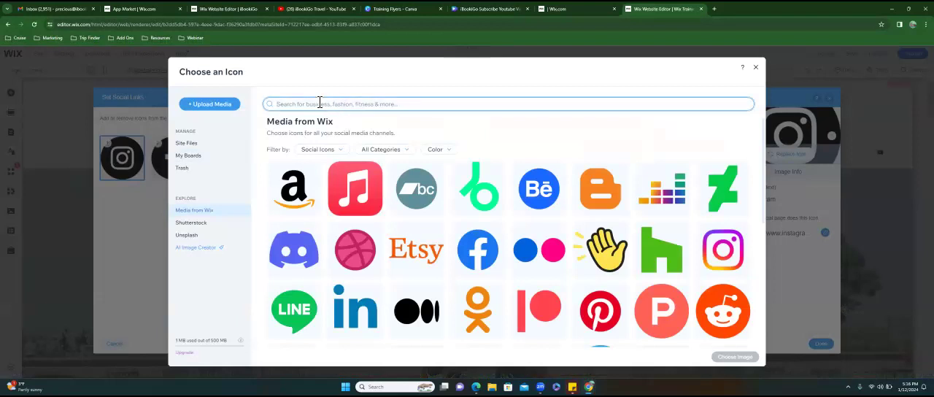
text(insta)
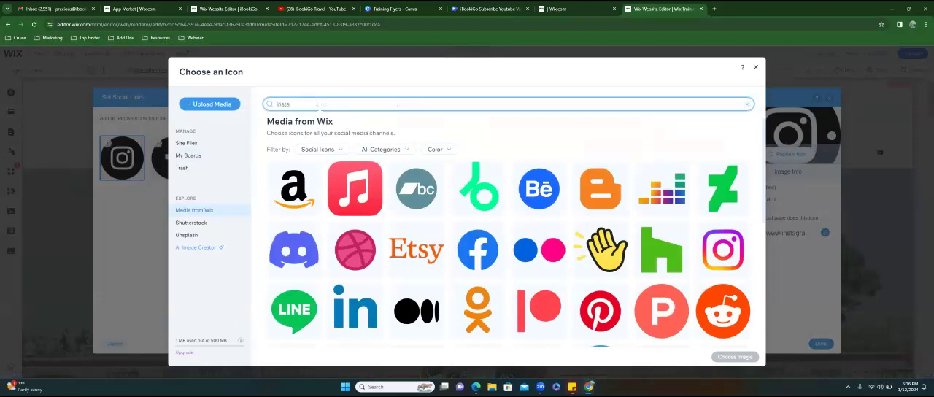
key(Return)
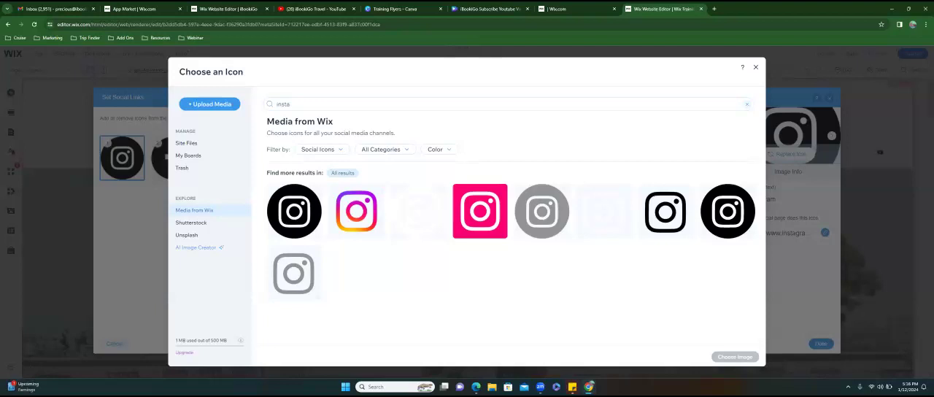
- Search Google Images for "instagram icon" in a new browser tab
click(713, 8)
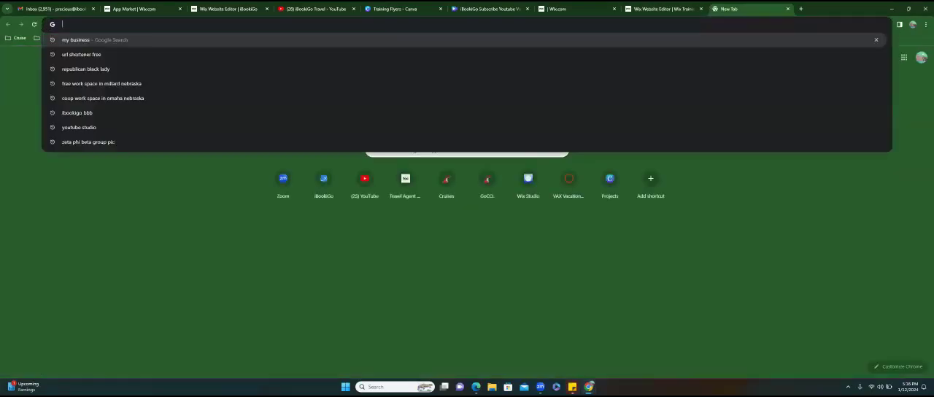
text(instagram in)
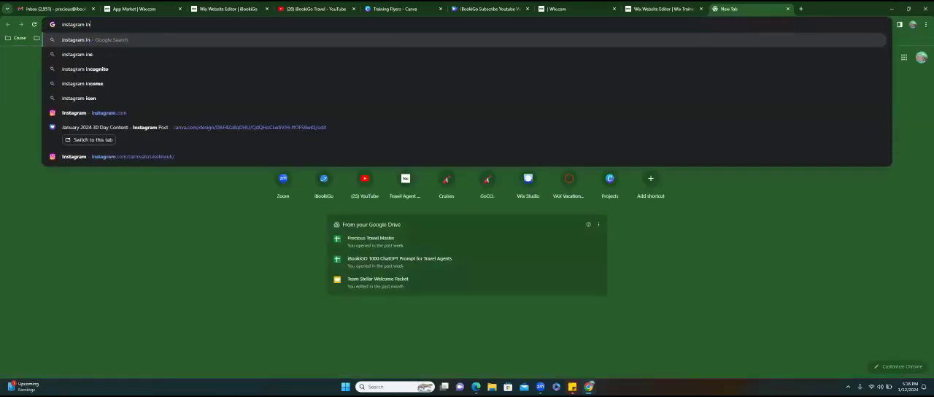
text(con)
key(Return)
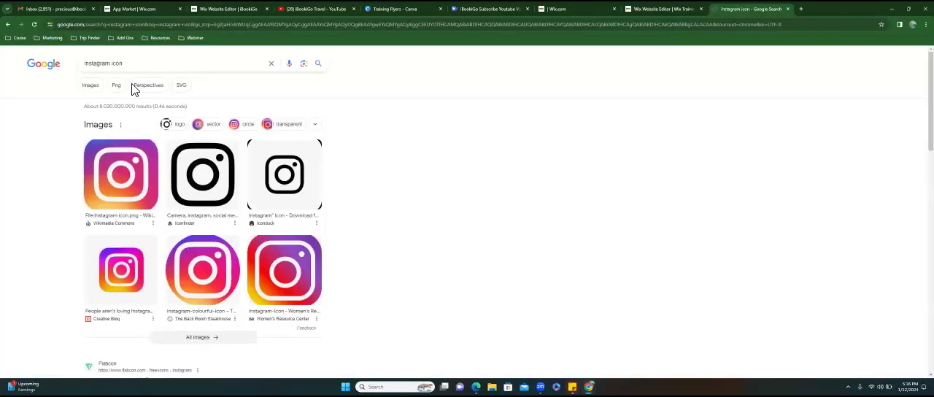
click(92, 86)
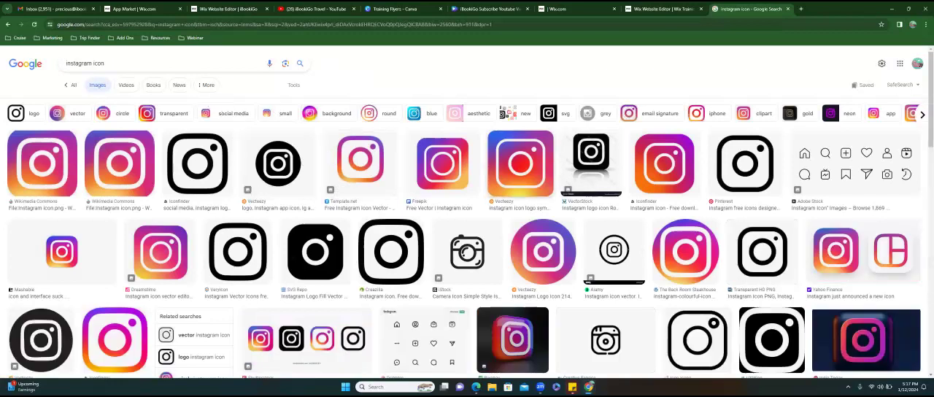
- Refine the image search to "instagram green icon"
click(95, 65)
text(green)
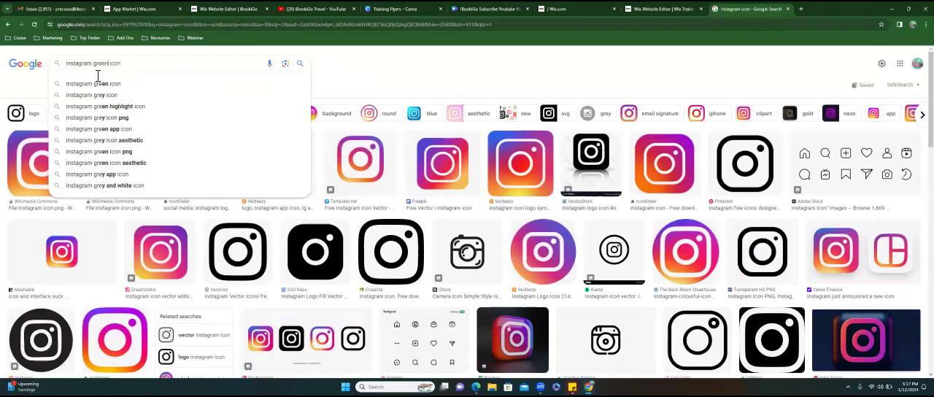
key(Return)
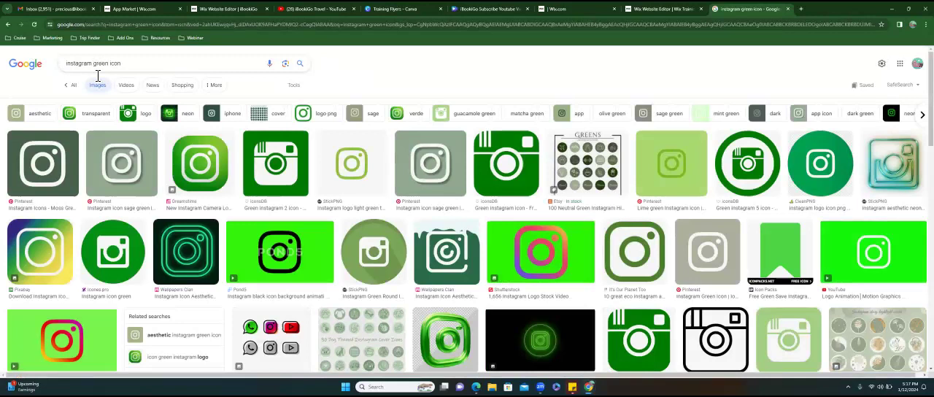
- Close the icon chooser and the social links dialog in the Wix editor, and return to the green Instagram image results
drag(892, 163, 459, 282)
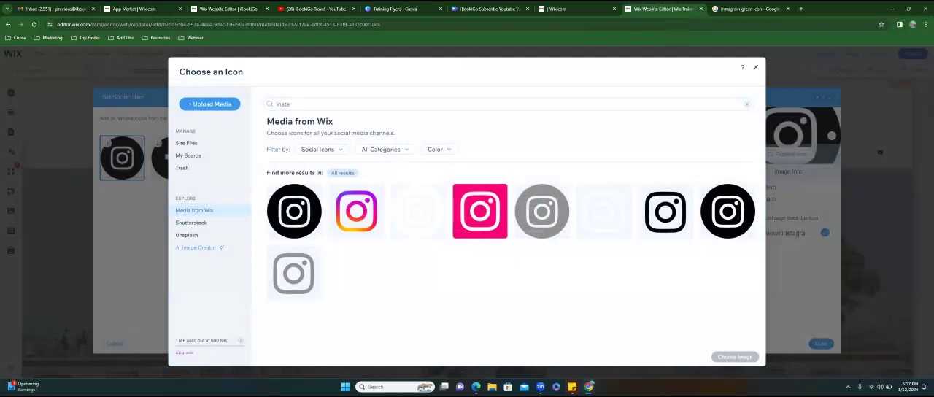
key(Escape)
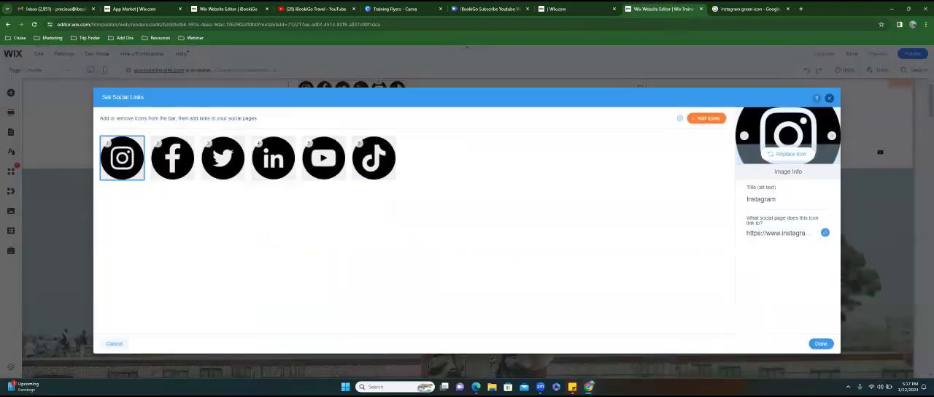
click(828, 98)
key(ctrl+Tab)
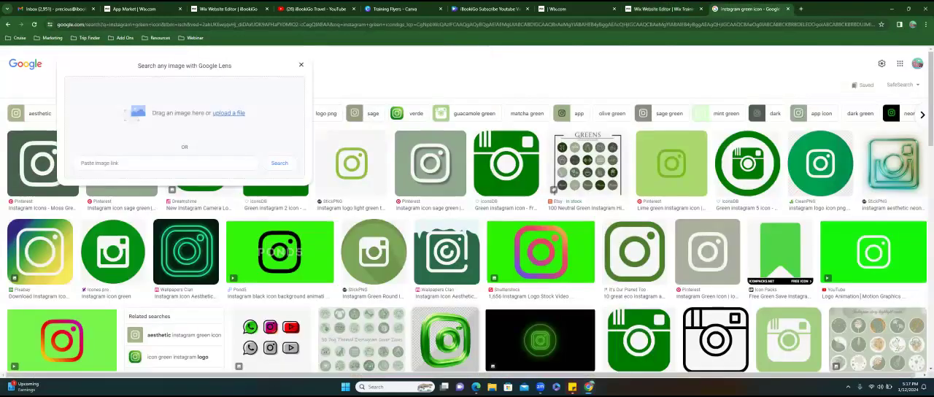
- Upload the teal outlined Instagram icon from the image results onto the Wix page, and delete its copy from the page
drag(727, 64, 502, 226)
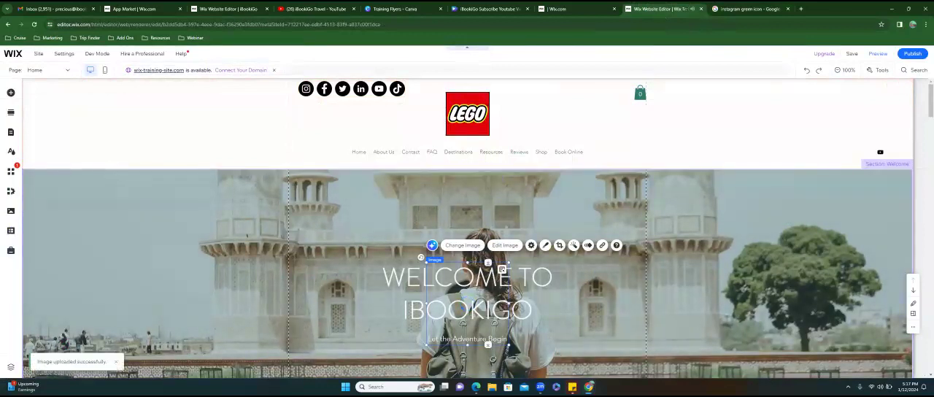
drag(466, 303, 437, 241)
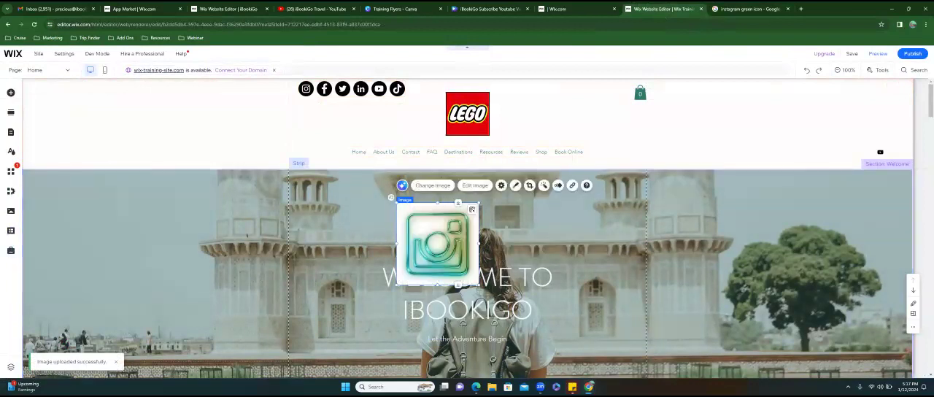
key(Delete)
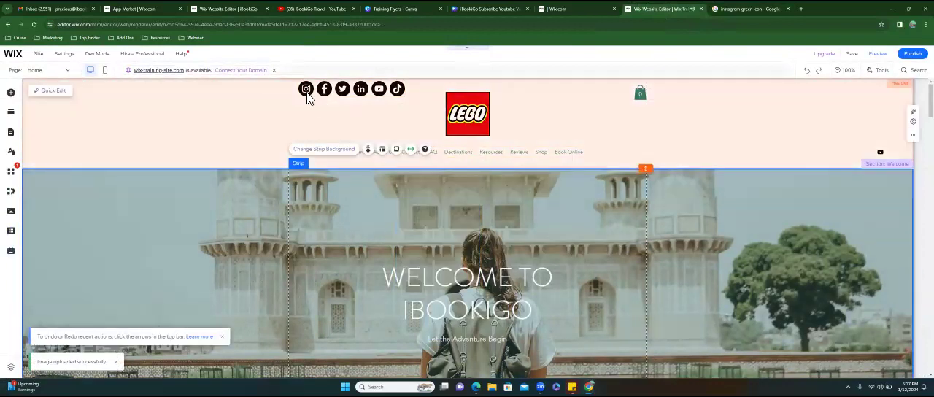
- Replace the social bar's Instagram icon with download.jpg from the site files and apply the change
click(308, 96)
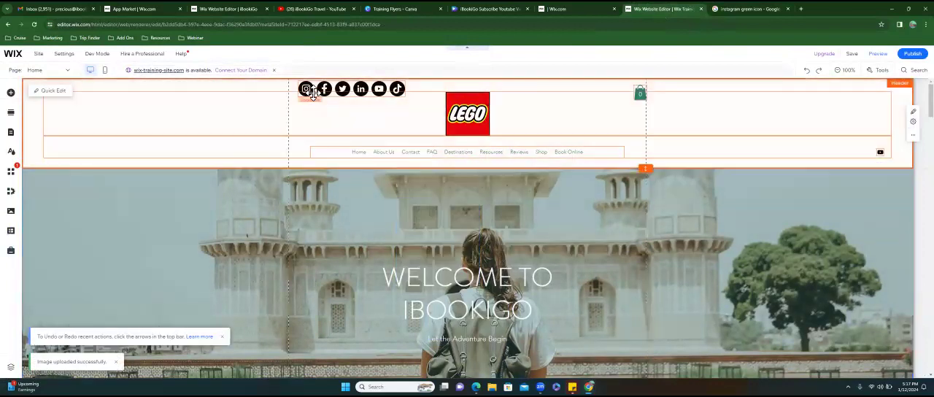
click(321, 114)
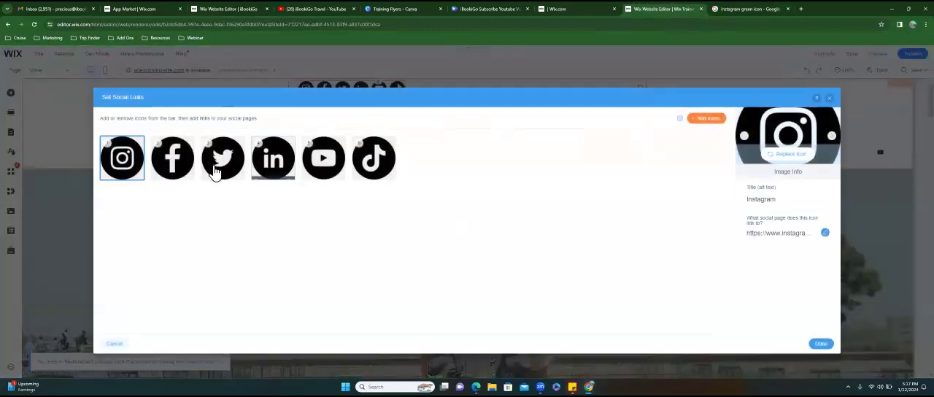
click(789, 153)
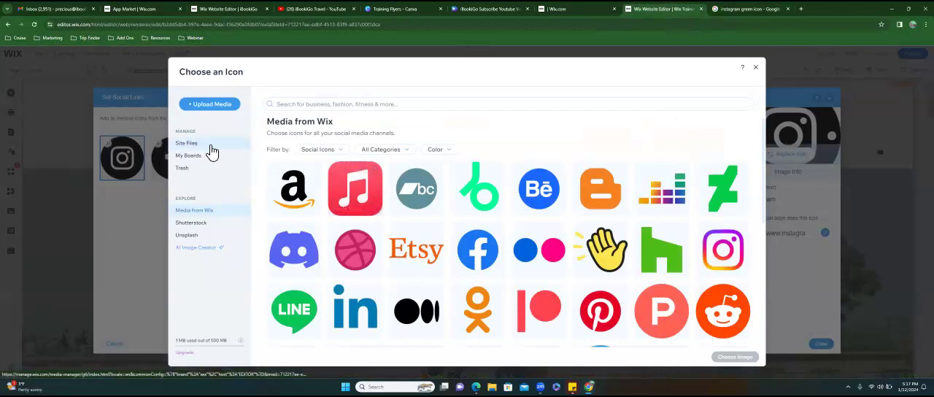
click(210, 146)
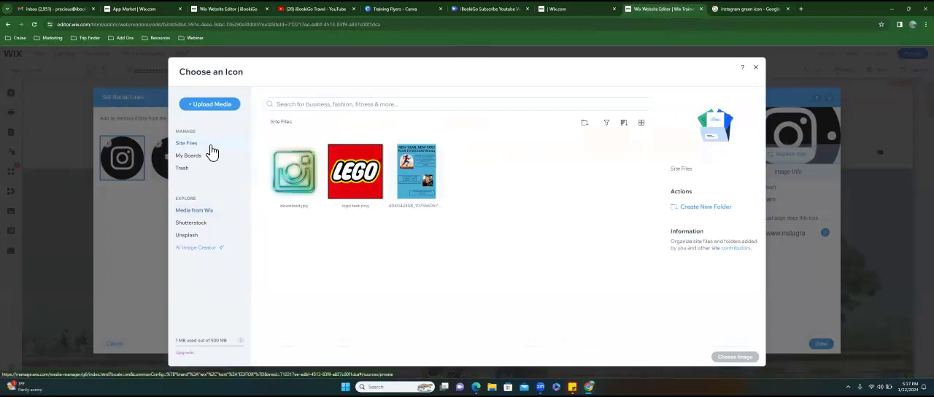
click(292, 181)
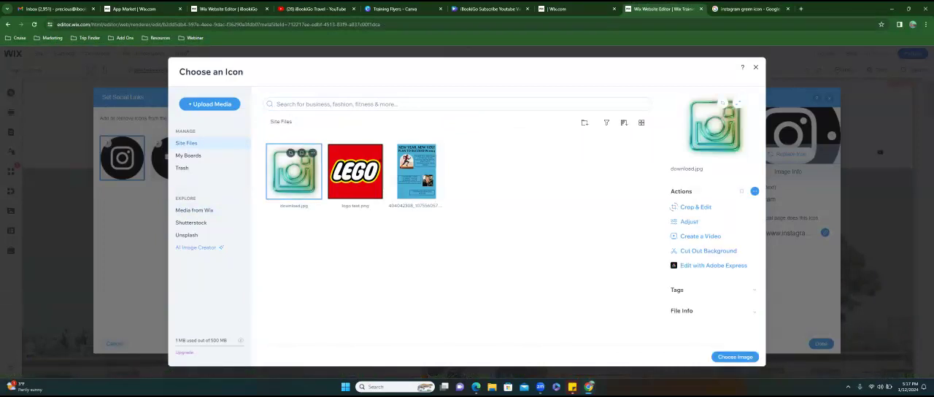
click(734, 356)
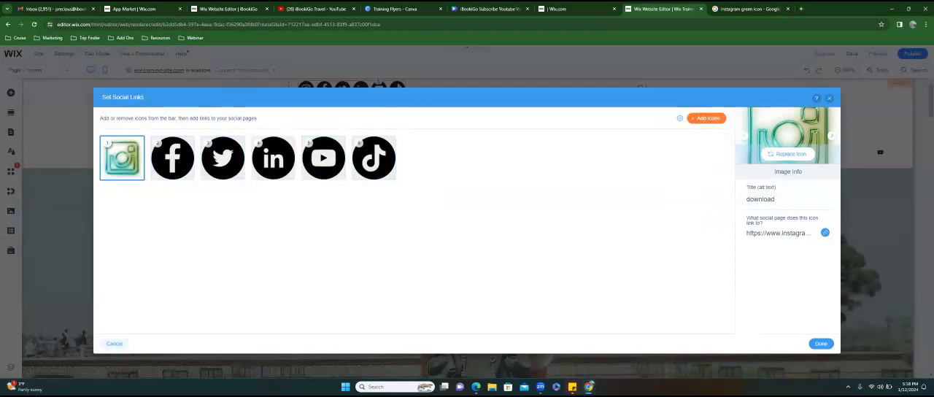
click(820, 343)
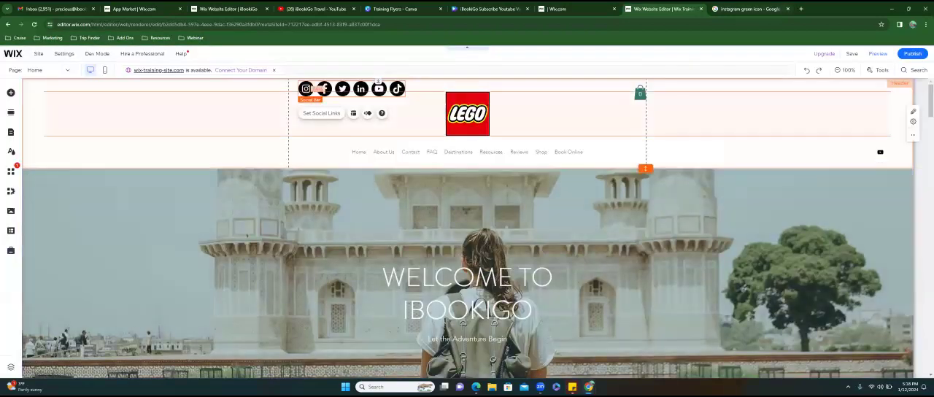
- Search Google for "facebook green icon" in the browser tab with the image results
key(ctrl+Tab)
click(416, 29)
text(facebook)
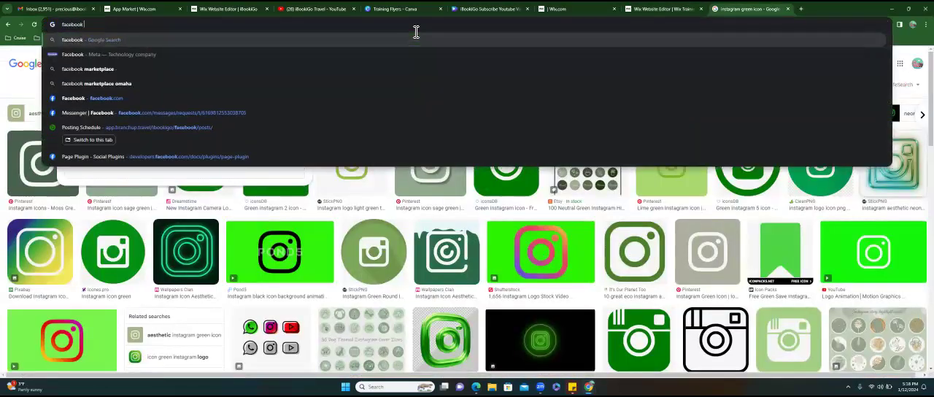
text( green icon)
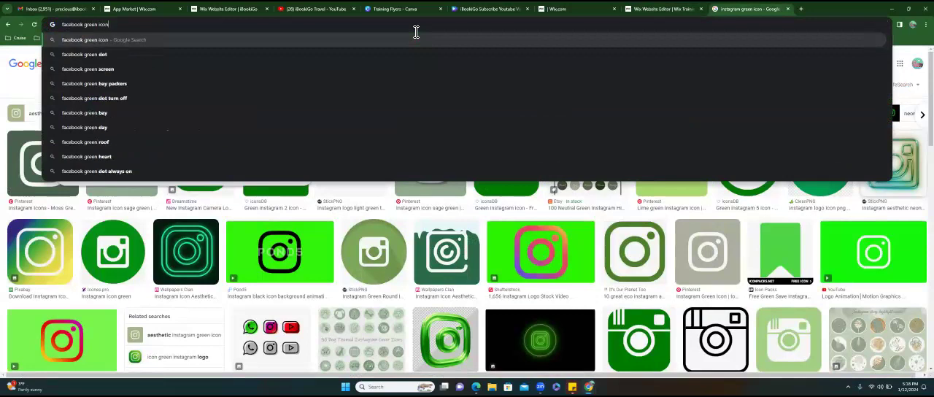
key(Return)
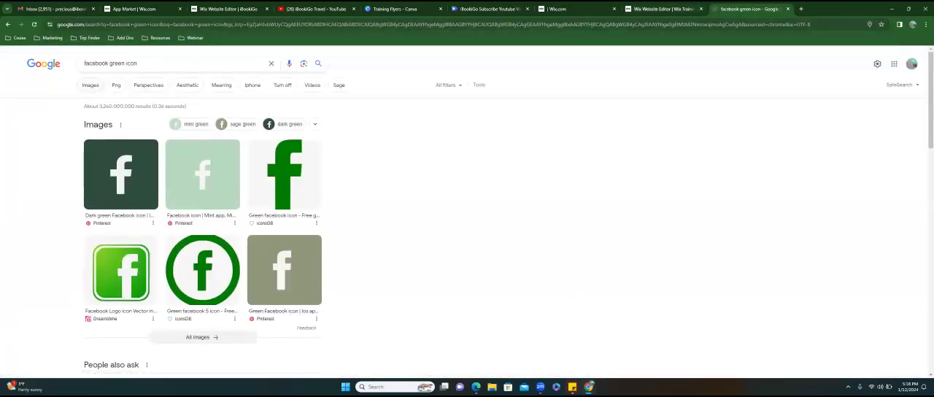
- Check the social bar on the Wix page, and return to the Facebook icon search results
click(664, 9)
scroll(246, 126, down, 3)
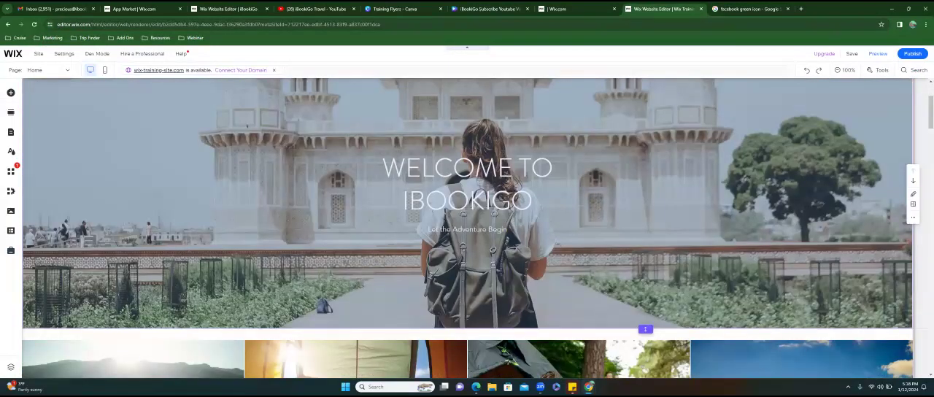
scroll(247, 126, up, 3)
click(751, 9)
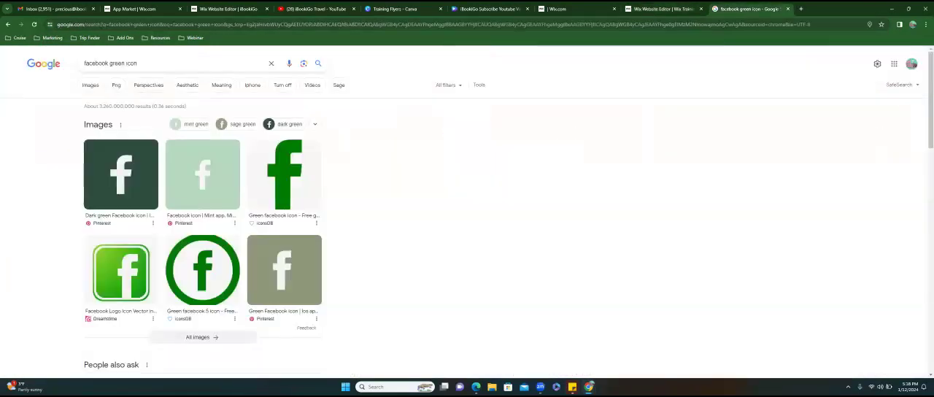
- Add the teal outlined Facebook icon from the image results to the Wix page and move it above the welcome heading
click(96, 92)
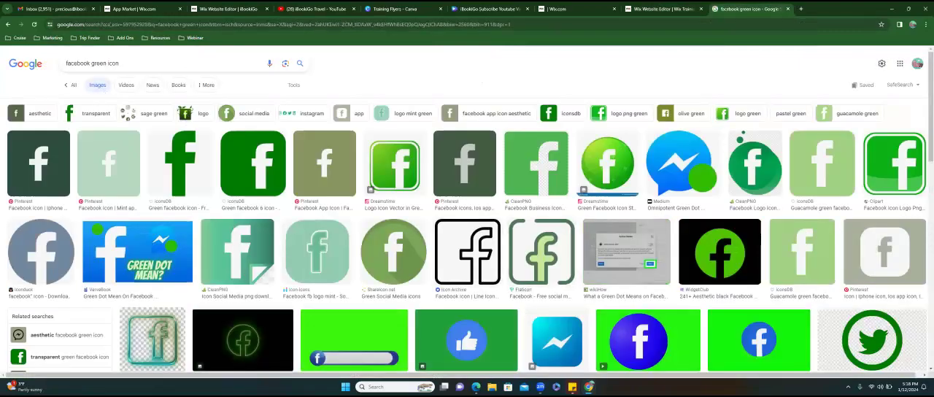
scroll(467, 219, down, 2)
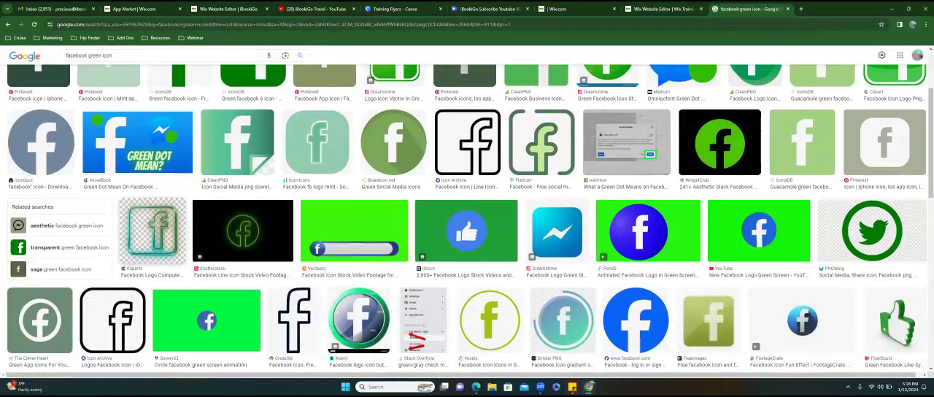
drag(153, 223, 576, 228)
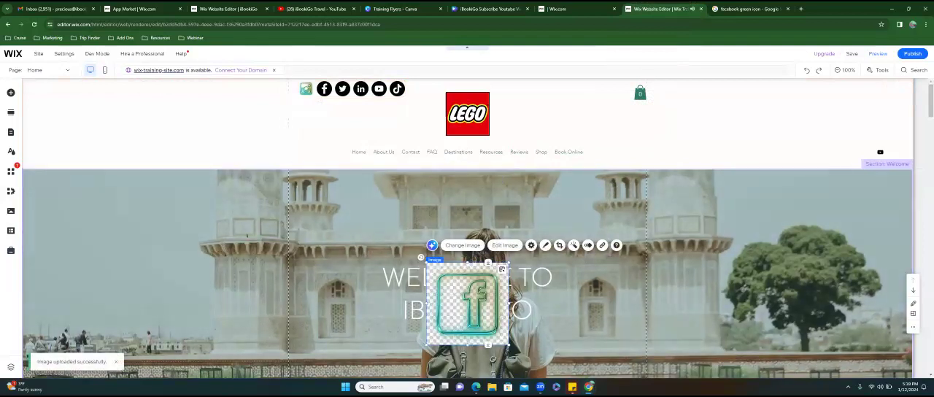
drag(467, 302, 394, 238)
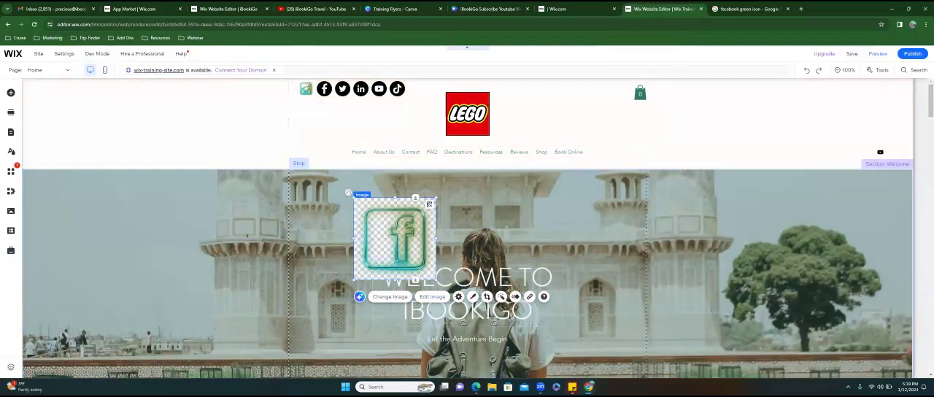
click(431, 296)
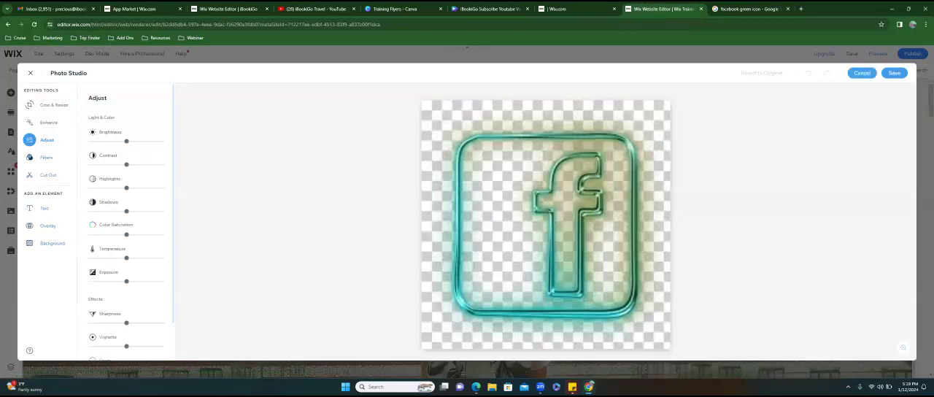
click(861, 73)
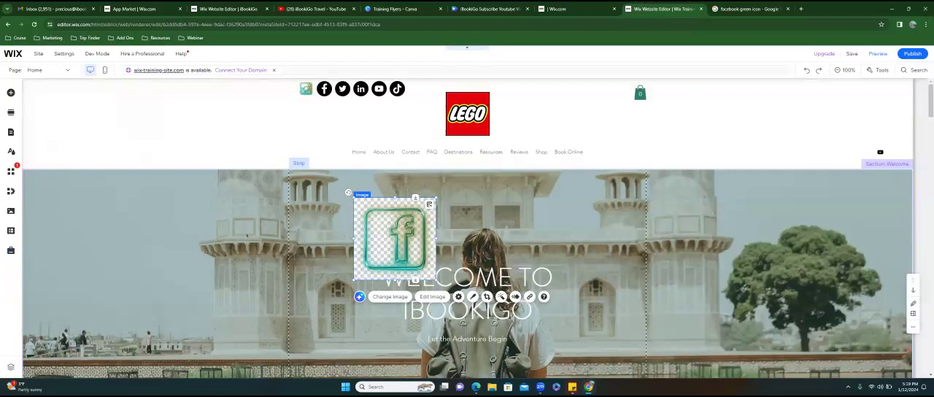
click(321, 236)
click(394, 244)
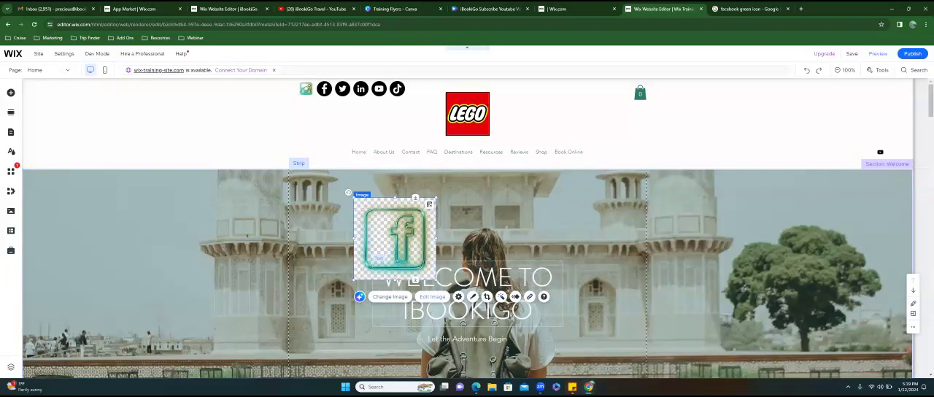
- Open the Facebook icon image in Photo Studio, try a pink background fill, and set the background to transparent
click(433, 297)
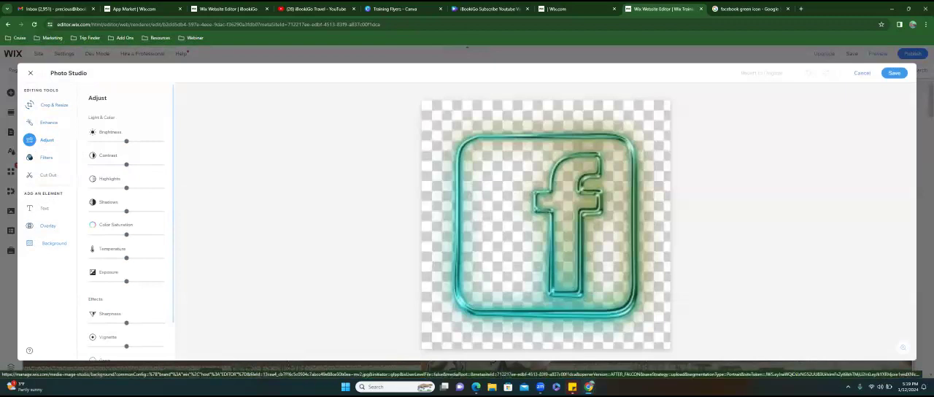
click(53, 242)
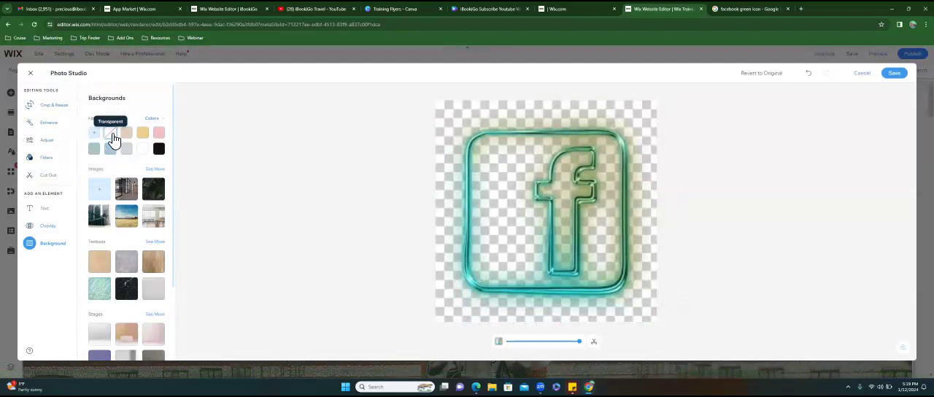
click(164, 134)
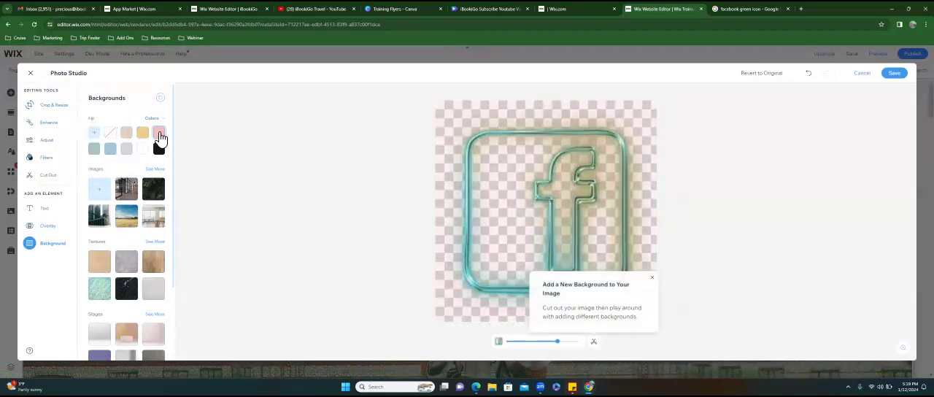
click(113, 135)
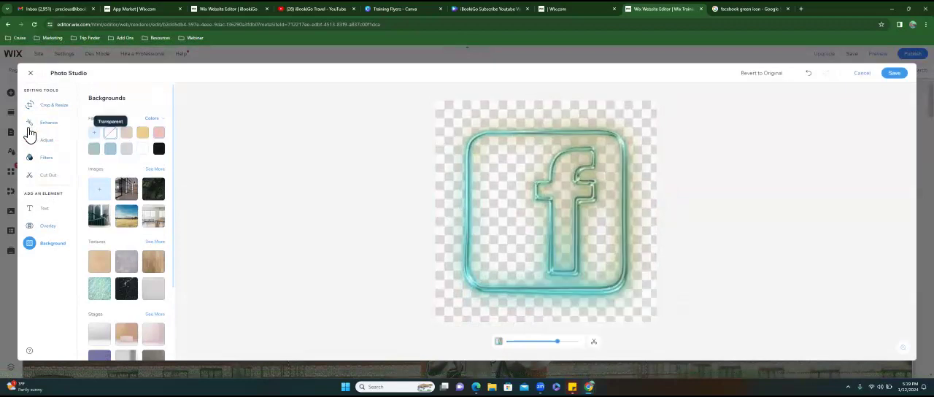
- Remove the Facebook icon's checkered background with Auto Cut Out
click(56, 131)
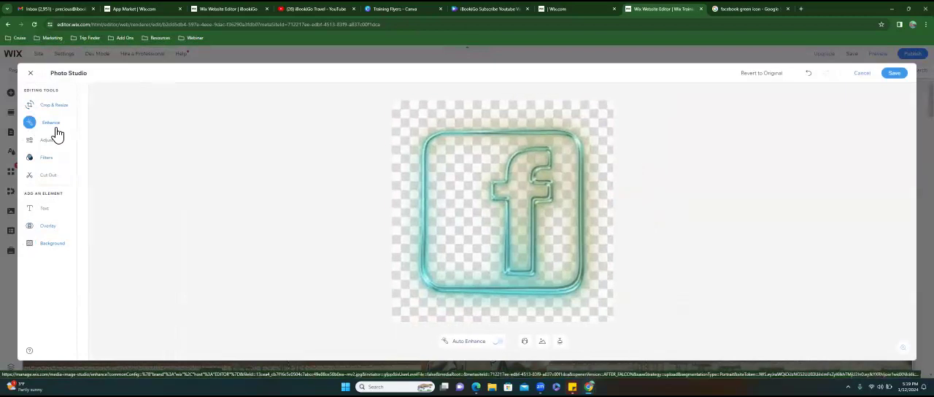
click(50, 178)
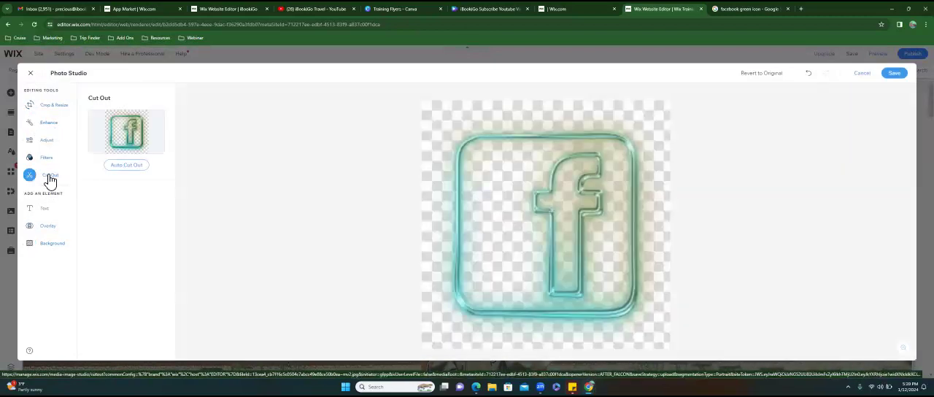
click(135, 167)
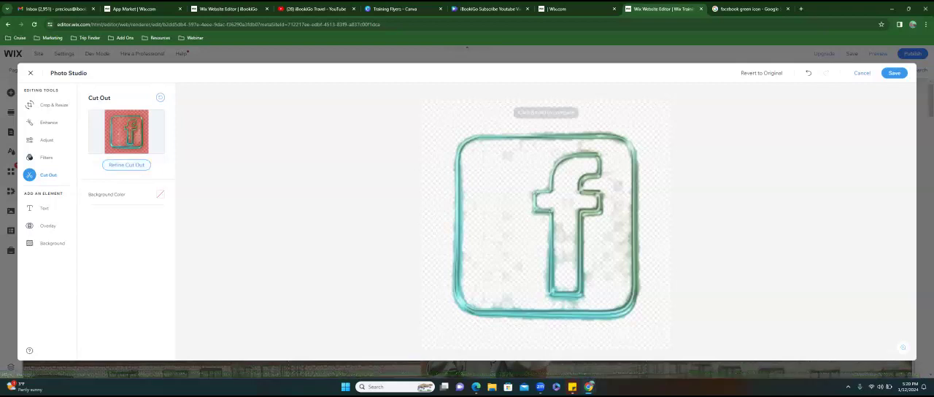
- Refine the Facebook icon's cut-out with a smaller brush, erasing the leftover background patches on both sides of the f
scroll(545, 225, up, 3)
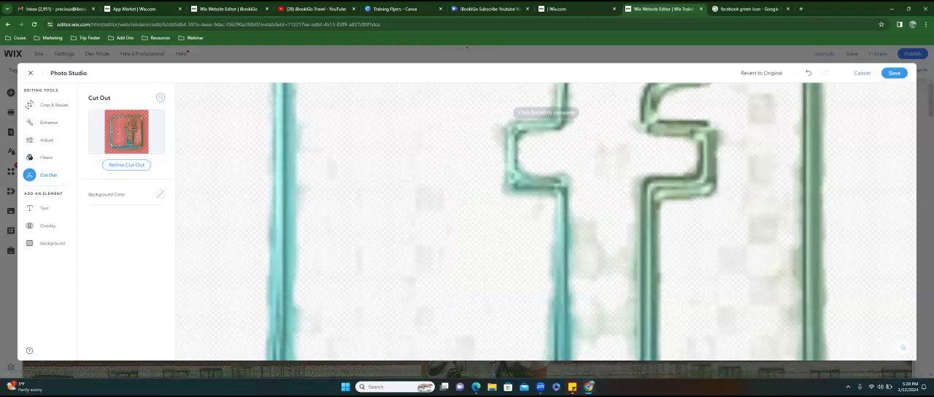
click(133, 170)
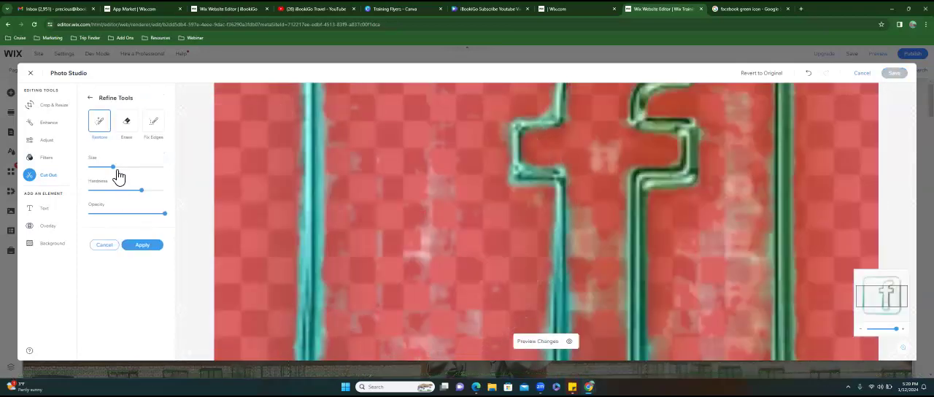
drag(117, 168, 105, 177)
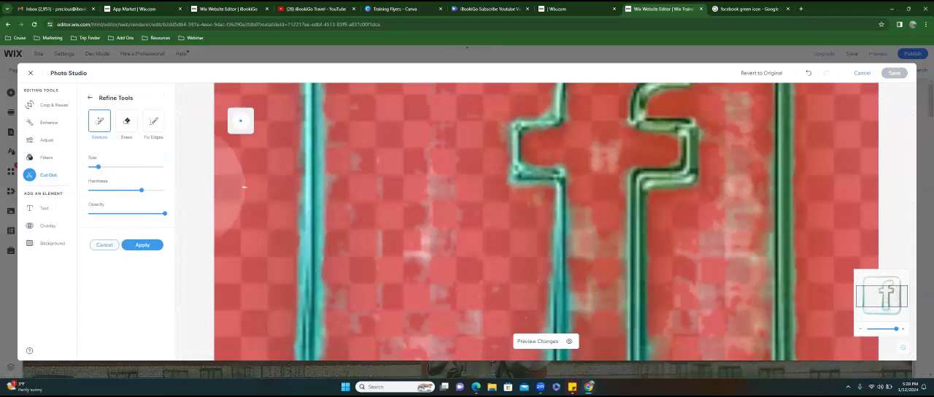
drag(405, 204, 425, 258)
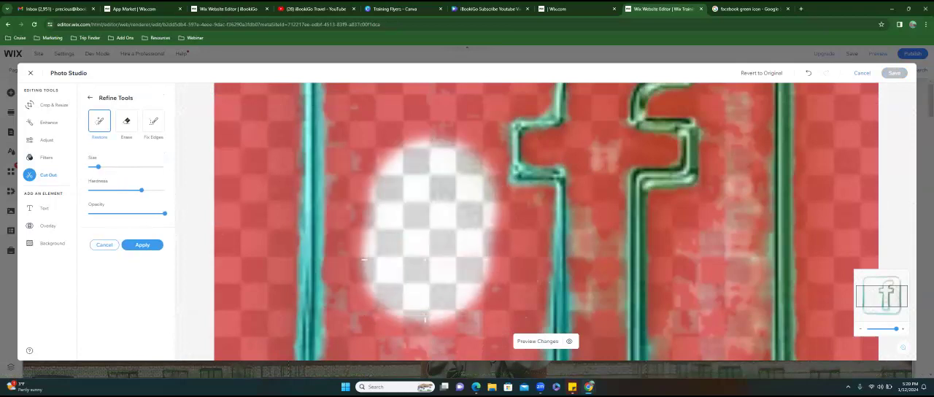
click(127, 122)
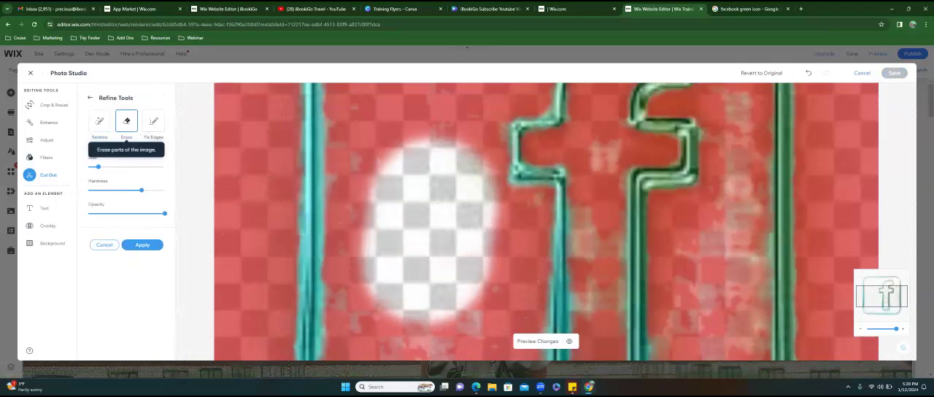
mouse_move(398, 173)
mouse_down()
mouse_move(437, 188)
mouse_move(406, 271)
mouse_up()
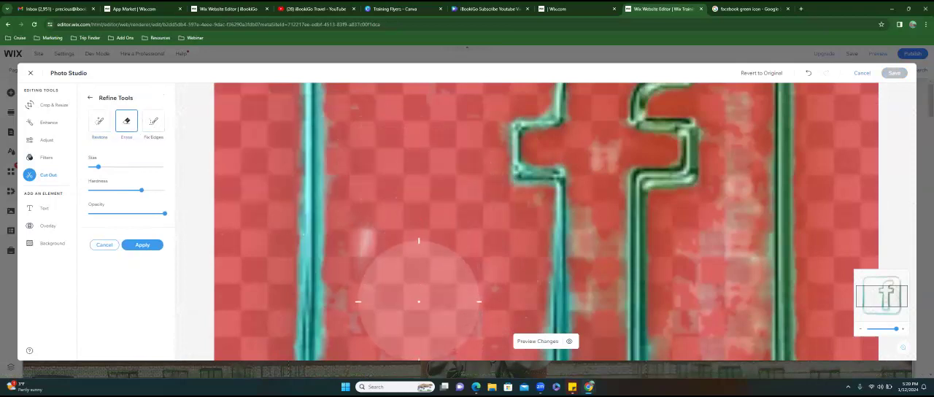
mouse_move(436, 307)
mouse_down()
mouse_move(386, 256)
mouse_move(385, 297)
mouse_move(422, 282)
mouse_up()
mouse_move(706, 249)
mouse_down()
mouse_move(705, 336)
mouse_move(711, 257)
mouse_up()
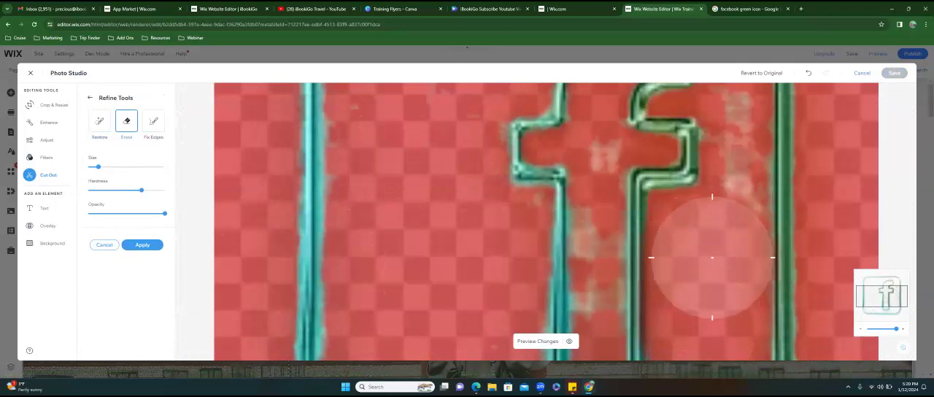
- Reduce the eraser size further and erase the remaining residue beside the f's crossbar and inside the letter
drag(98, 167, 92, 167)
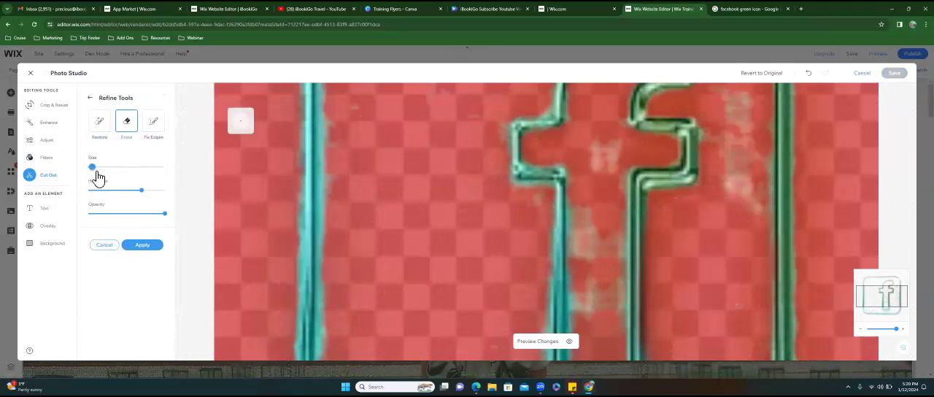
mouse_move(747, 155)
mouse_down()
mouse_move(738, 102)
mouse_move(729, 209)
mouse_move(737, 107)
mouse_move(732, 152)
mouse_up()
mouse_move(584, 159)
mouse_down()
mouse_move(599, 142)
mouse_move(600, 317)
mouse_move(598, 205)
mouse_up()
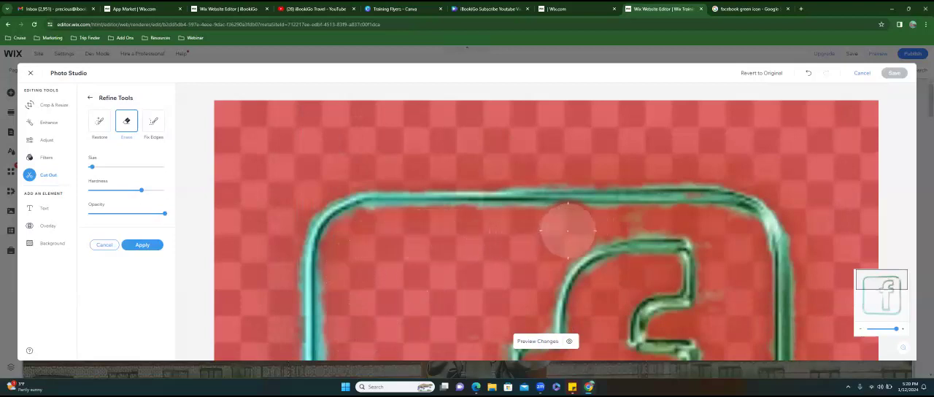
- Set the eraser to its smallest size and erase the residue above and below the frame's bottom border
drag(97, 173, 88, 170)
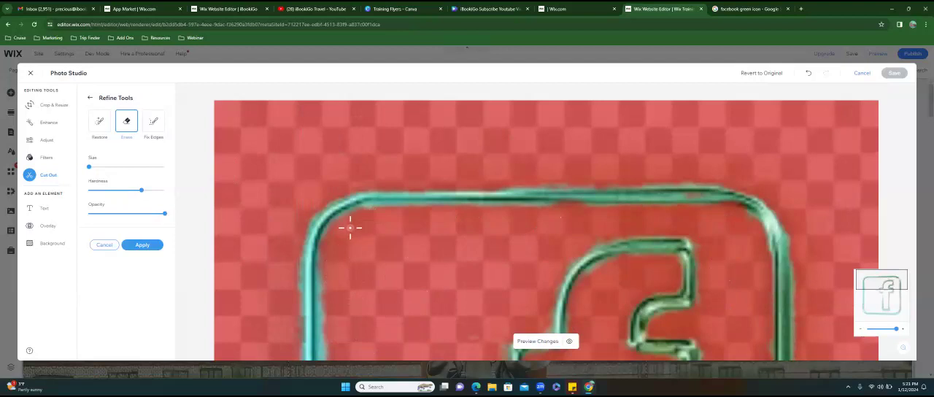
scroll(419, 267, down, 5)
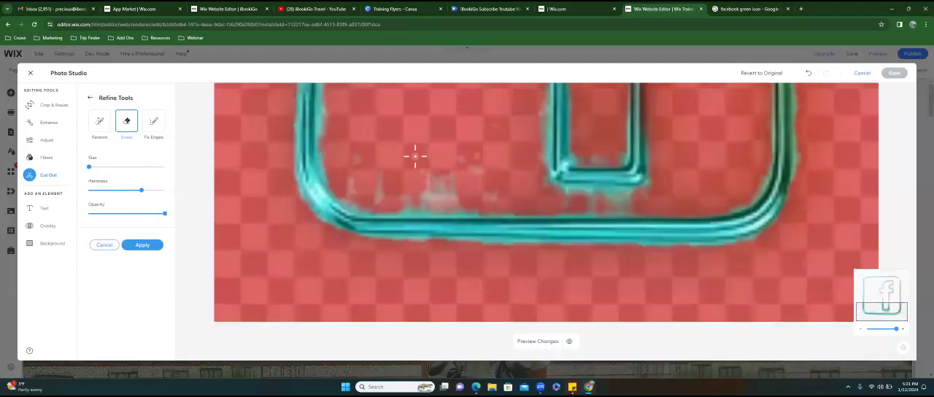
mouse_move(456, 193)
mouse_down()
mouse_move(426, 188)
mouse_move(442, 179)
mouse_move(479, 208)
mouse_move(367, 193)
mouse_move(373, 177)
mouse_move(358, 165)
mouse_move(350, 168)
mouse_move(359, 192)
mouse_move(344, 186)
mouse_move(386, 198)
mouse_move(648, 200)
mouse_move(669, 174)
mouse_move(598, 202)
mouse_move(532, 204)
mouse_move(639, 207)
mouse_move(452, 207)
mouse_up()
drag(372, 246, 775, 250)
- Erase the fringe outside the frame's top border and along the inner edge of its lower-left corner
scroll(775, 250, up, 5)
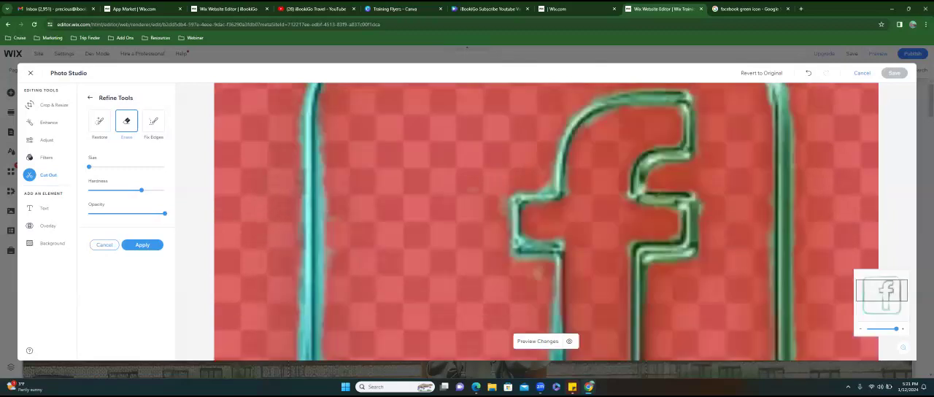
mouse_move(483, 177)
mouse_down()
mouse_move(729, 181)
mouse_move(301, 182)
mouse_up()
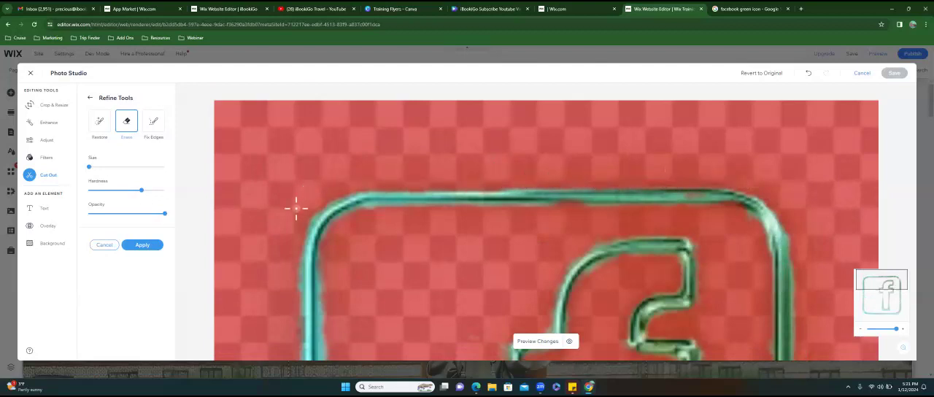
scroll(273, 210, down, 5)
mouse_move(325, 103)
mouse_down()
mouse_move(323, 94)
mouse_move(333, 179)
mouse_move(372, 202)
mouse_move(355, 191)
mouse_up()
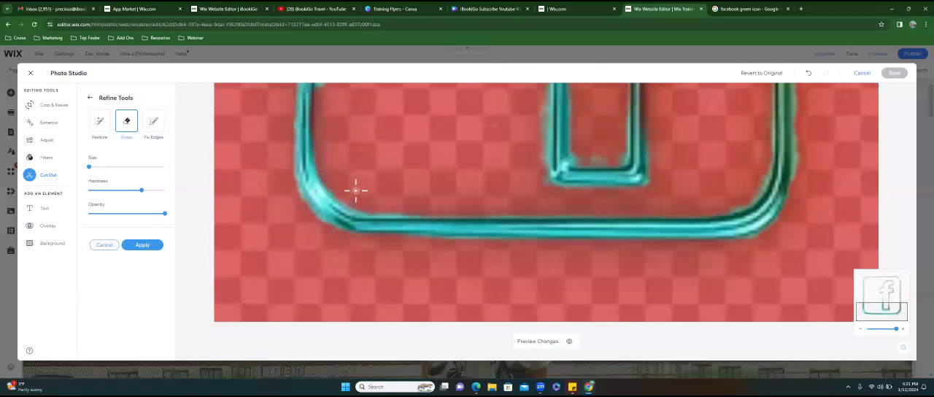
- Erase the fringe along the inner edge of the frame's left border and inside the base of the f's stem
scroll(355, 191, up, 6)
scroll(355, 191, down, 4)
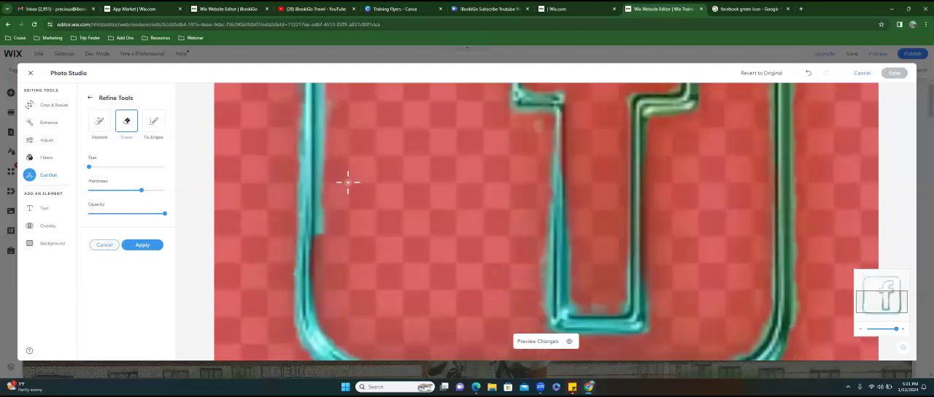
mouse_move(333, 89)
mouse_down()
mouse_move(317, 92)
mouse_move(326, 236)
mouse_up()
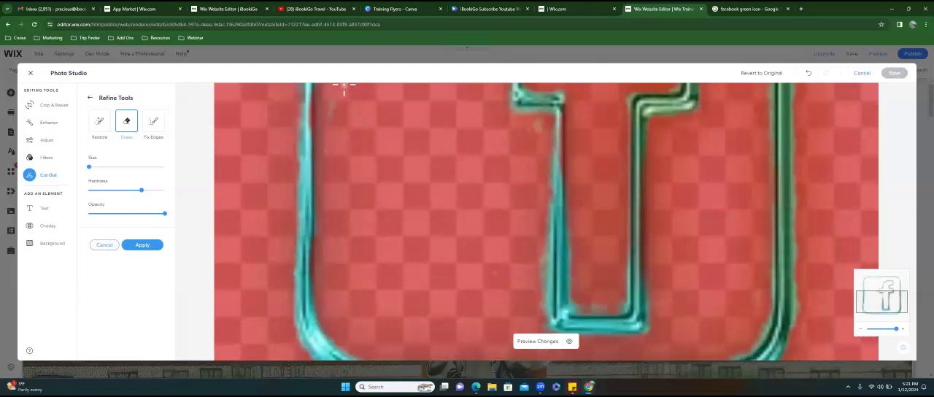
mouse_move(604, 284)
mouse_down()
mouse_move(615, 286)
mouse_move(617, 304)
mouse_move(584, 307)
mouse_up()
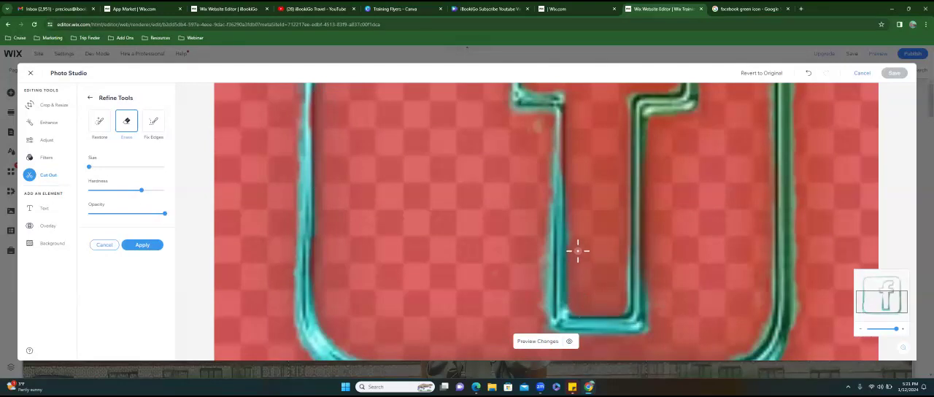
- Undo the last erase stroke on the frame's top border and clean along the border's inner edge again
scroll(461, 228, up, 3)
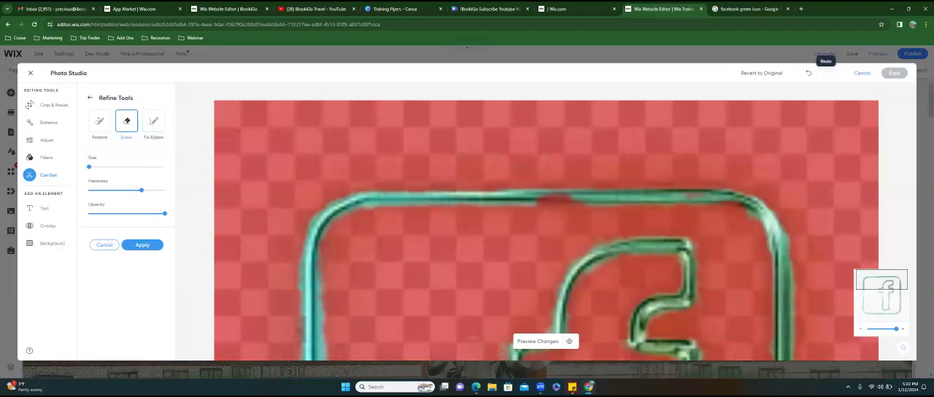
click(808, 73)
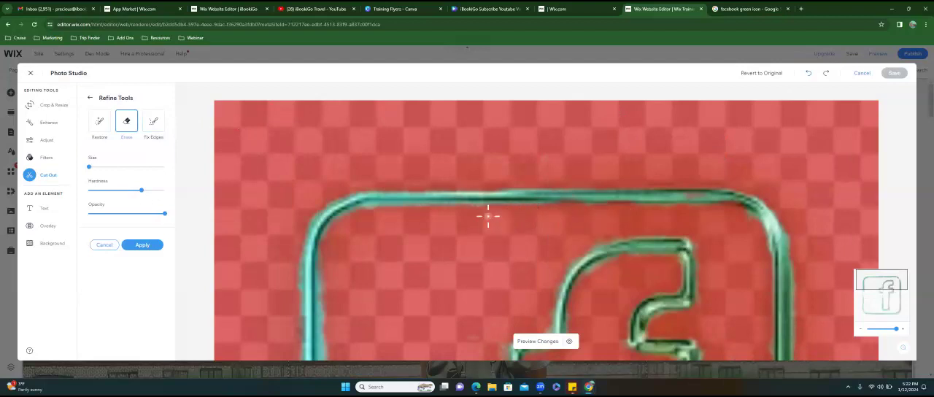
drag(413, 217, 355, 226)
- Check the whole cleaned icon and apply the refined cut-out
scroll(374, 243, down, 5)
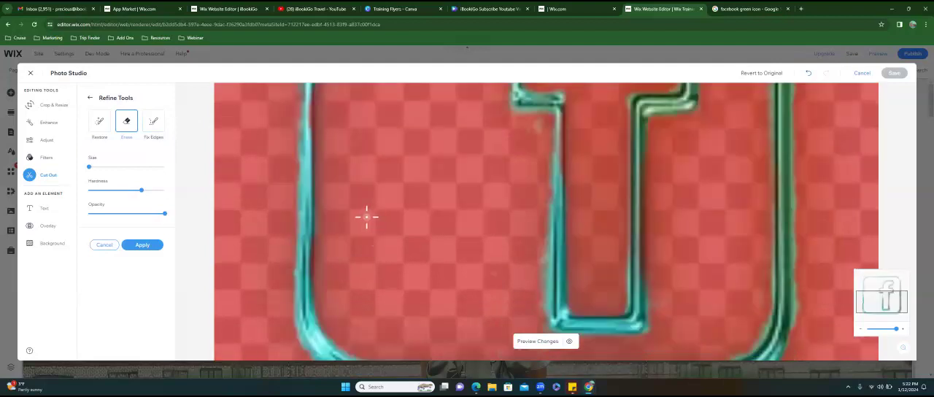
scroll(365, 217, up, 5)
drag(896, 329, 866, 329)
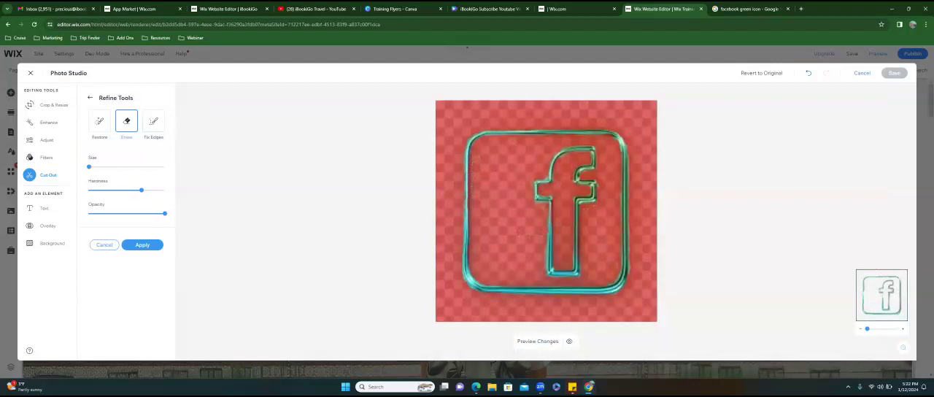
click(142, 244)
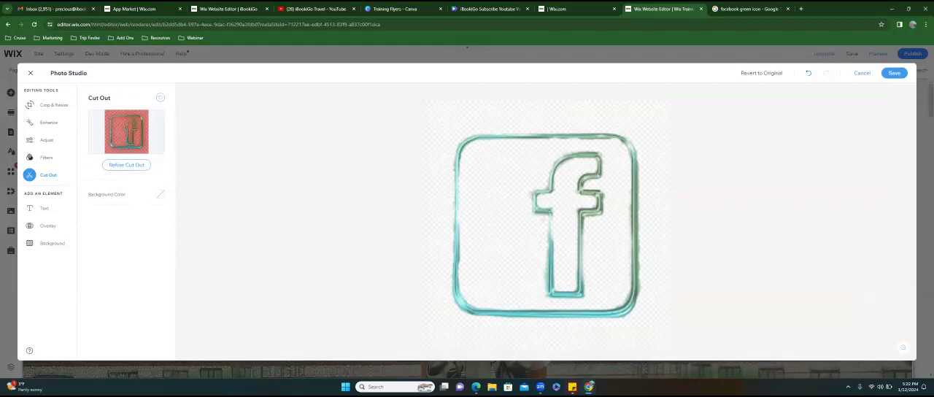
- Reopen the cut-out refinement, use the Restore brush to touch up the icon's frame, and apply the changes
click(128, 165)
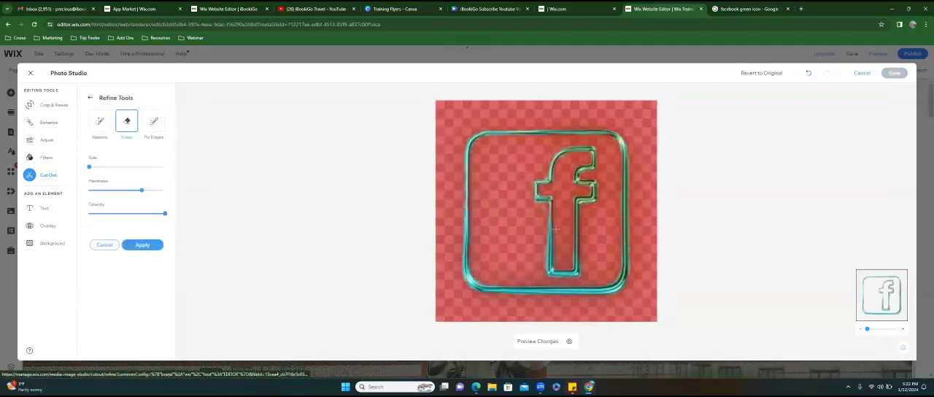
click(100, 123)
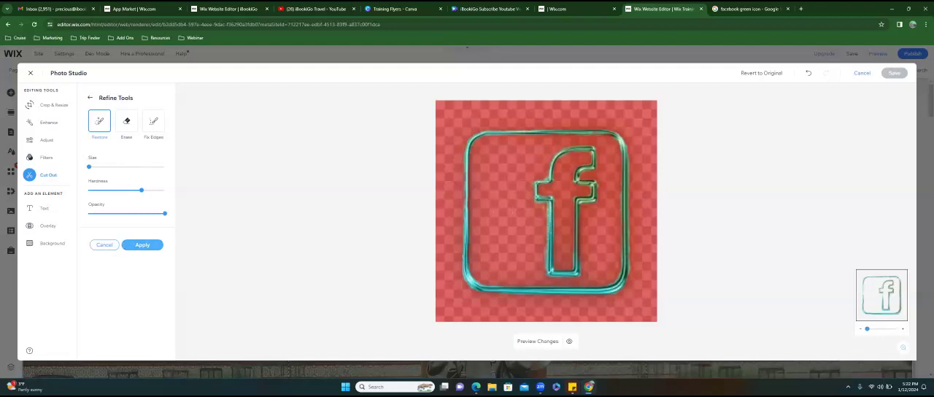
click(142, 244)
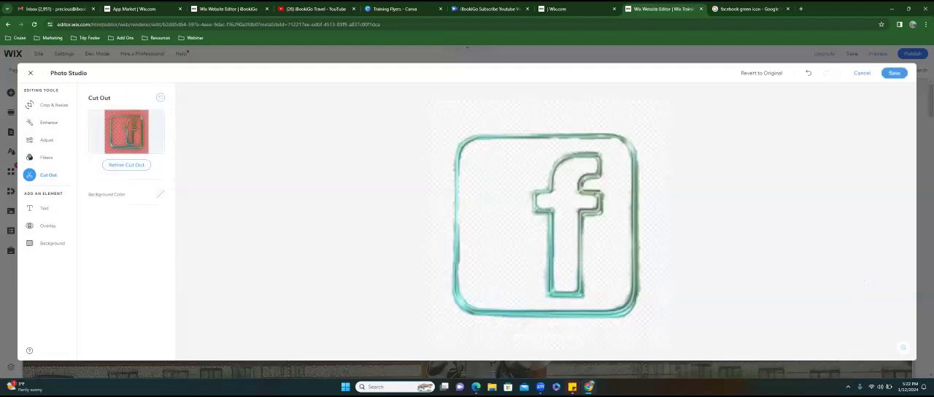
click(115, 167)
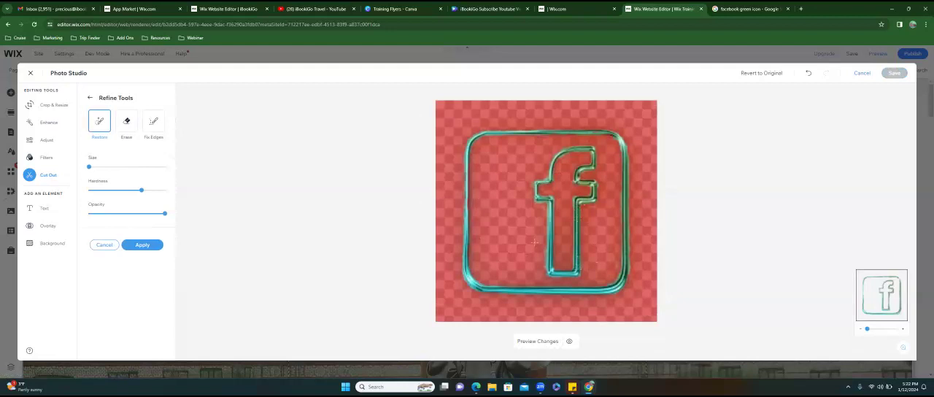
click(142, 244)
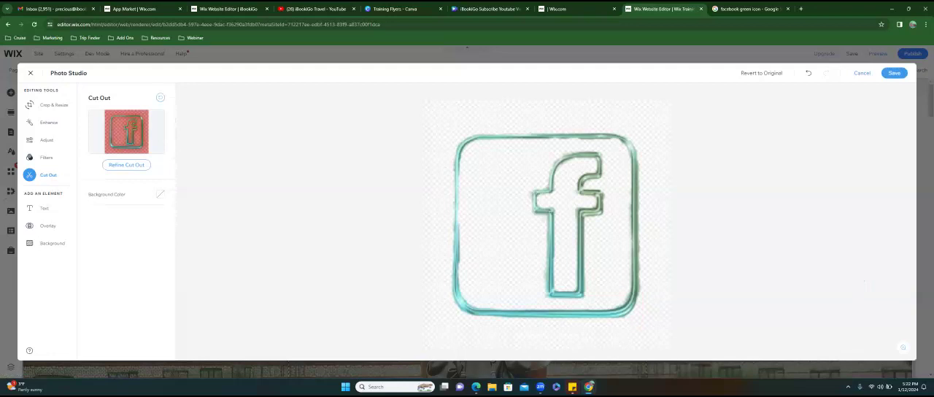
click(125, 165)
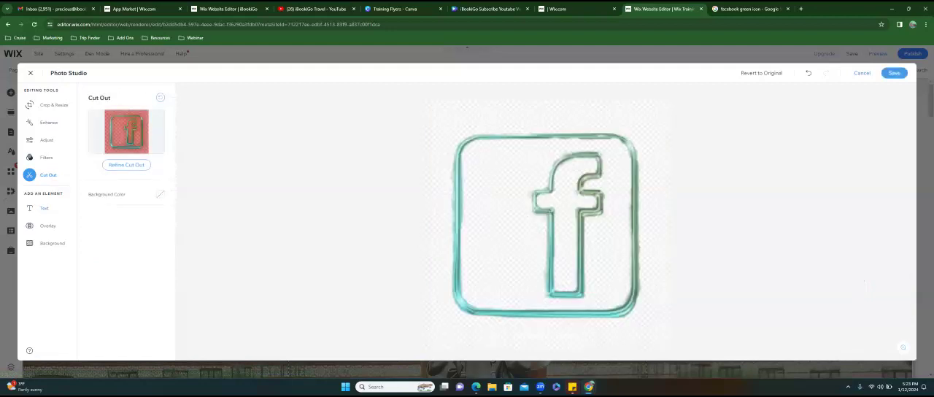
- Save the edited Facebook icon image and delete its copy from the welcome strip
click(894, 72)
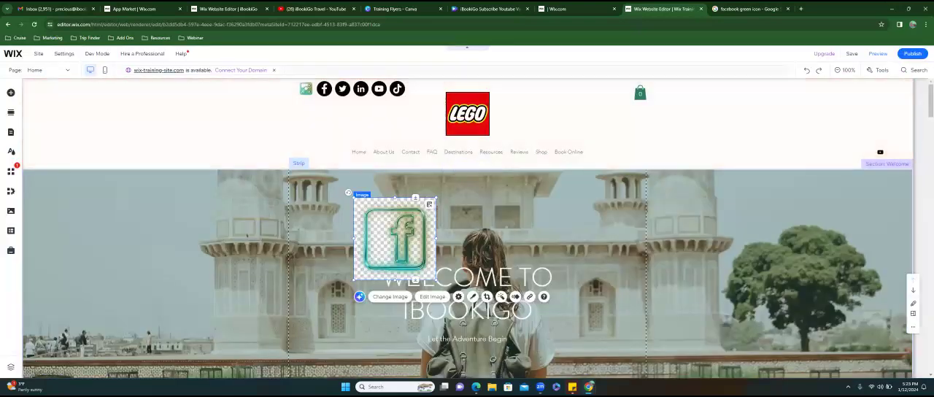
mouse_move(391, 216)
mouse_down()
mouse_move(375, 190)
mouse_move(369, 142)
mouse_move(333, 99)
mouse_move(376, 220)
mouse_up()
key(Delete)
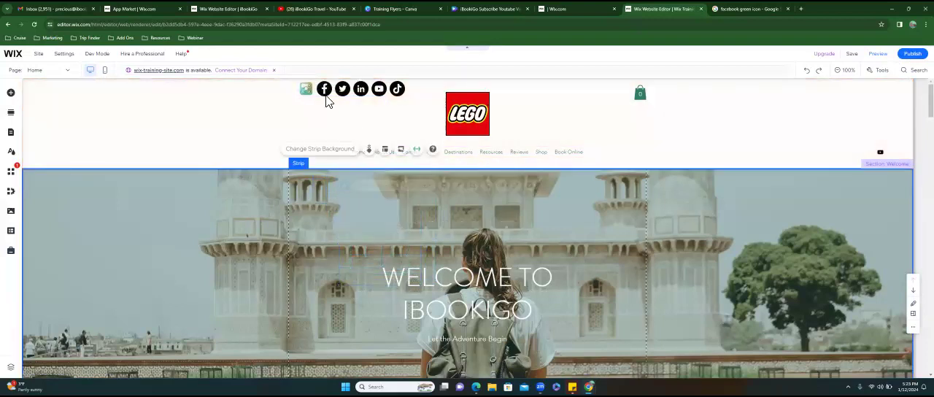
- Replace the Facebook icon in the header's social links with images_edited.png from the site files and apply the change
click(326, 97)
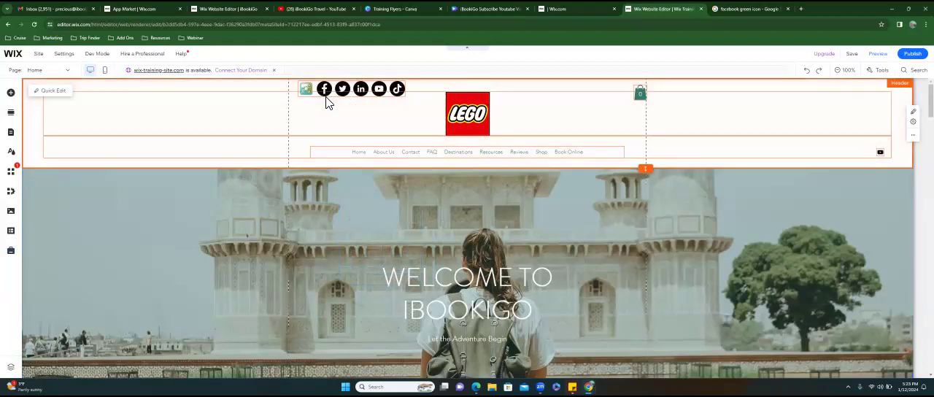
click(325, 96)
click(327, 114)
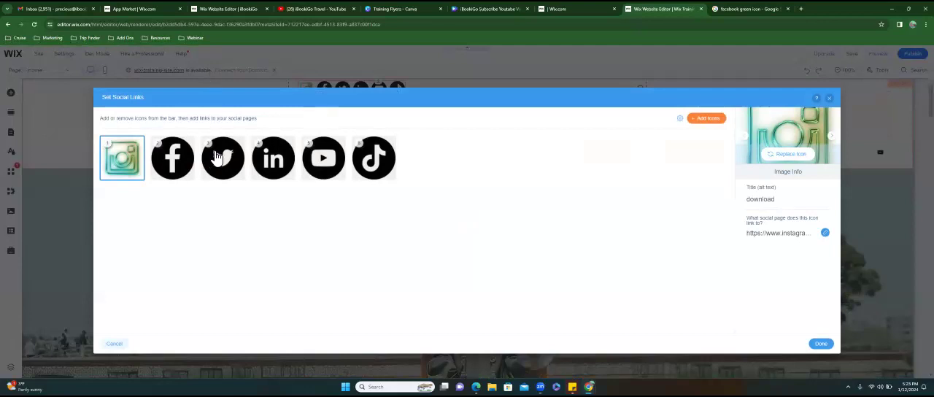
click(173, 155)
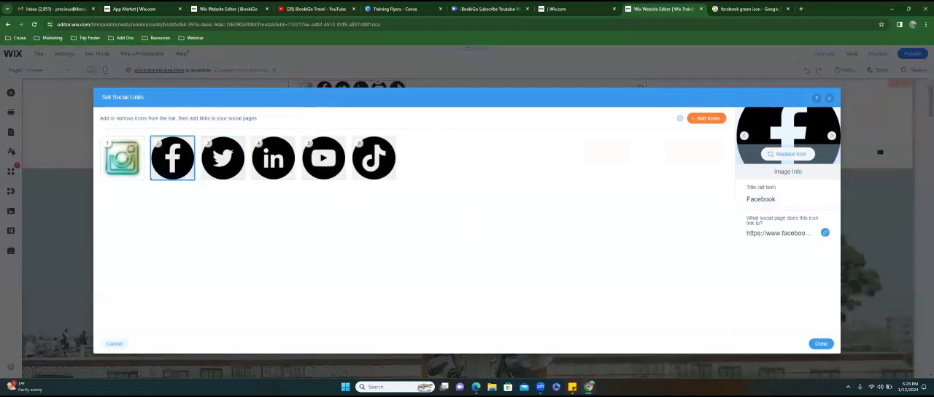
click(788, 154)
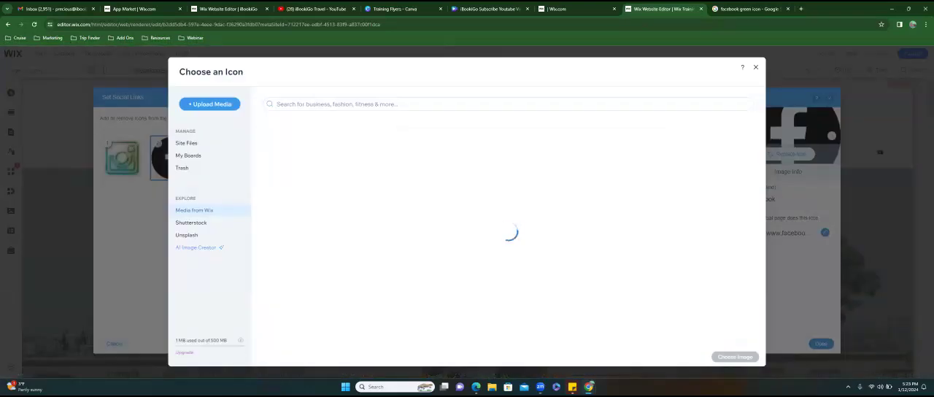
click(292, 111)
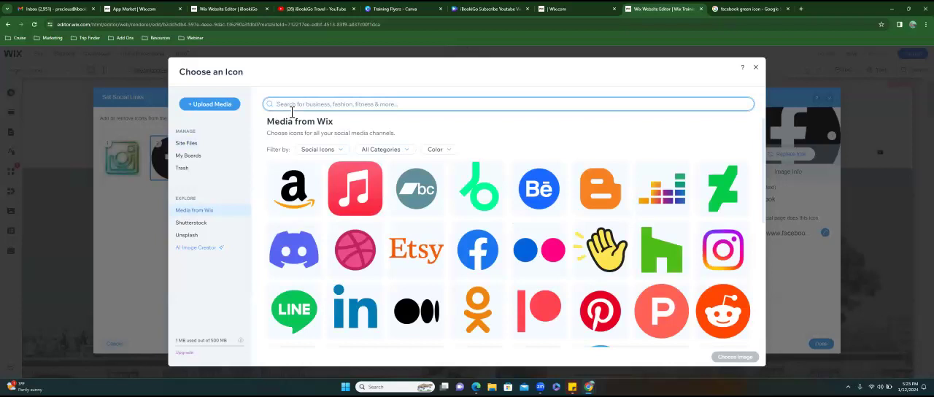
click(189, 150)
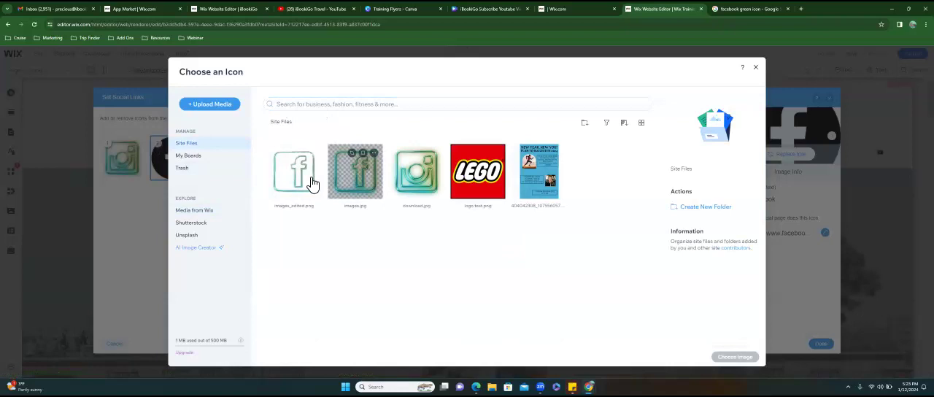
click(311, 182)
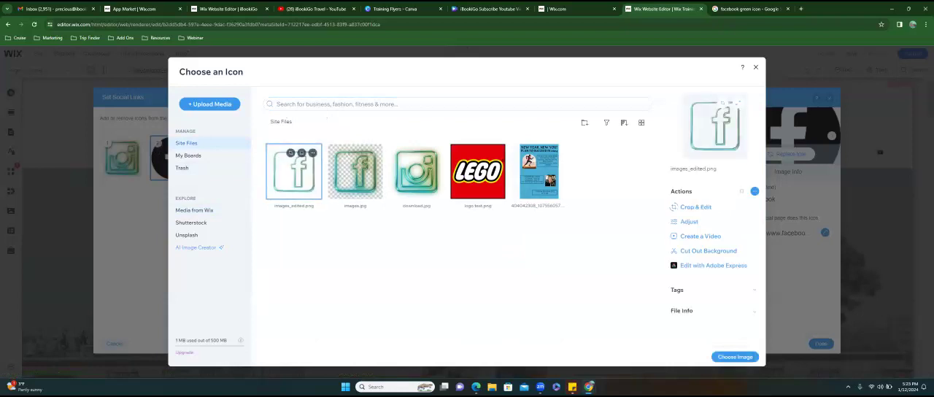
click(734, 357)
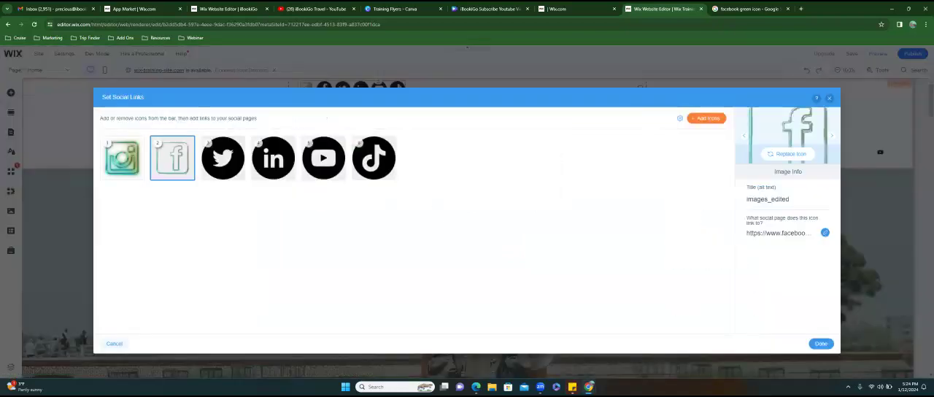
click(821, 342)
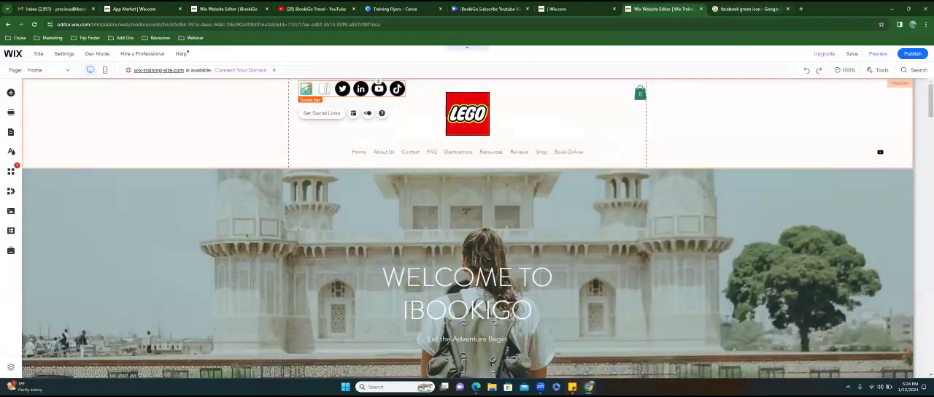
click(749, 9)
click(620, 24)
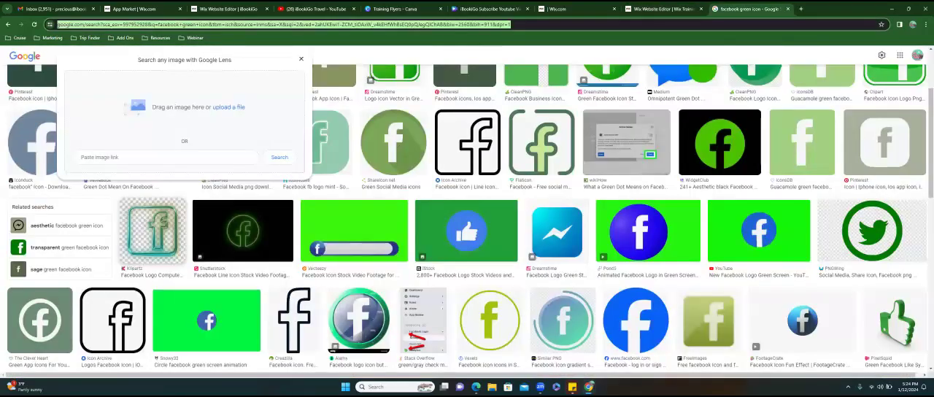
text(tw)
text(er)
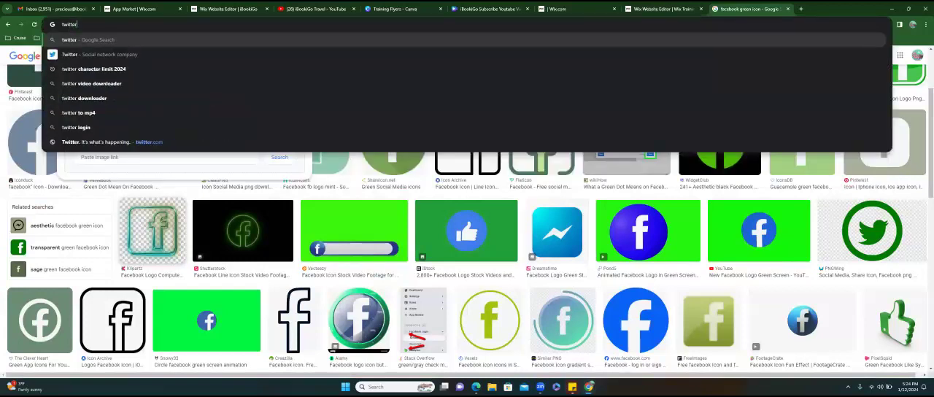
text( green icon\\\\\\\\\\\\\\\)
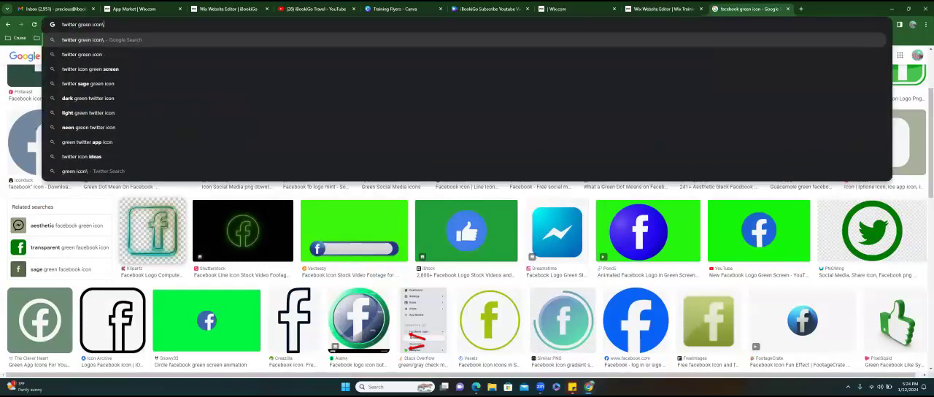
key(ctrl+a)
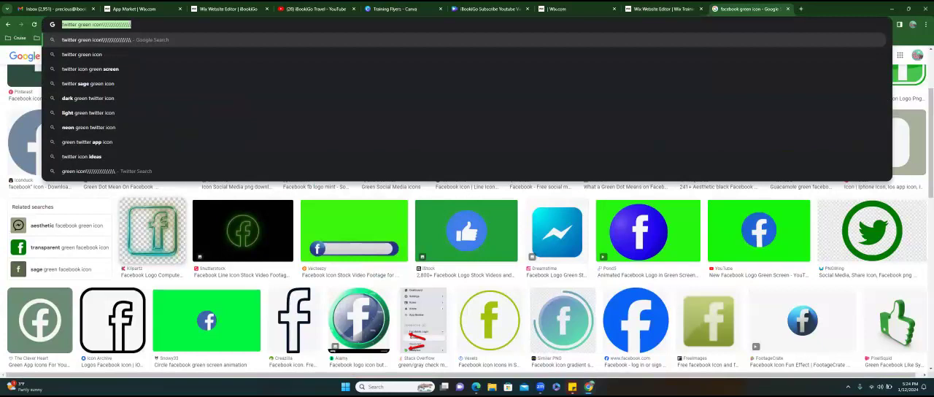
key(BackSpace)
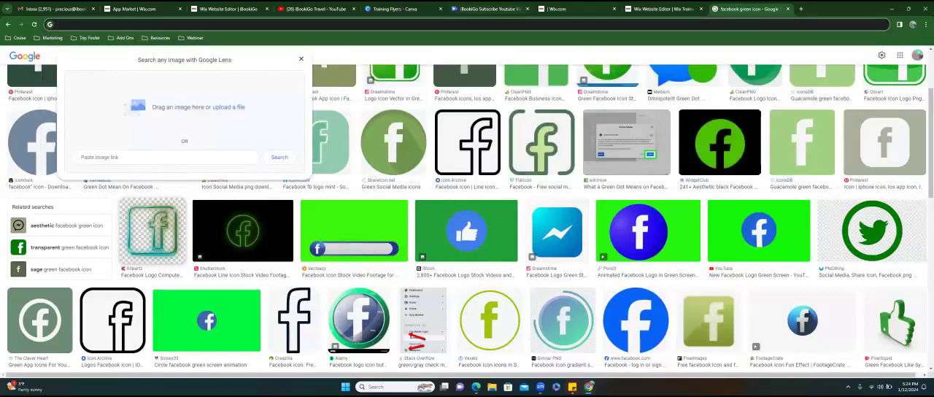
click(663, 9)
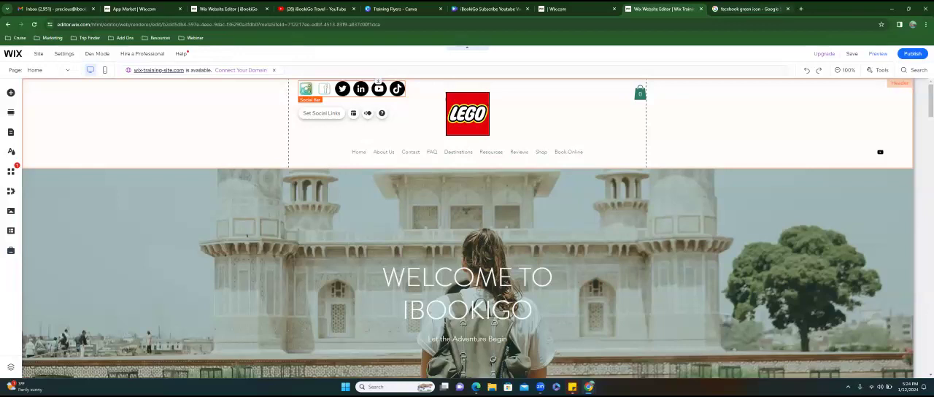
- Switch to the Google image results in the browser and search for "linkedin green icon"
click(750, 9)
click(302, 25)
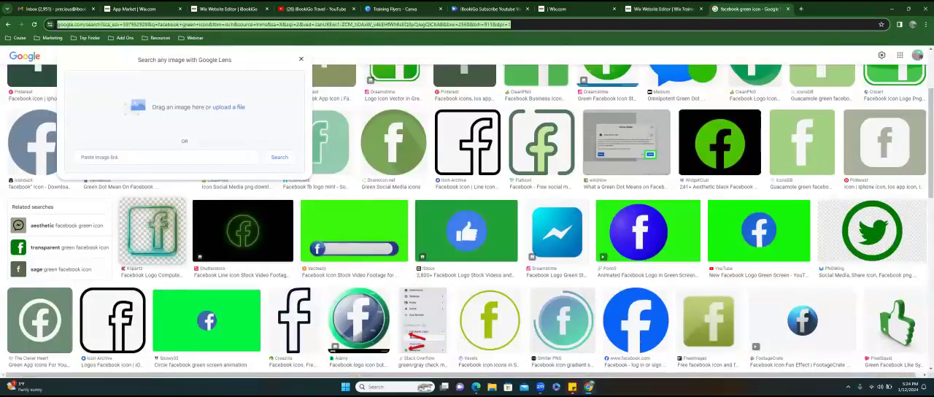
click(678, 8)
click(750, 8)
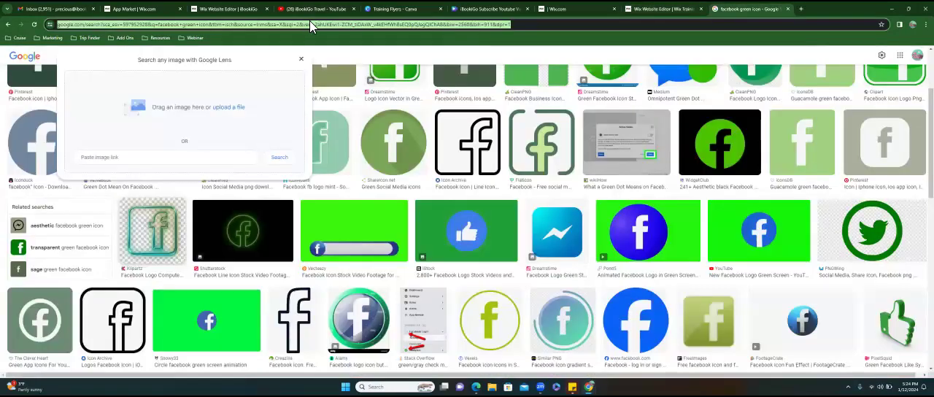
text(linkedin)
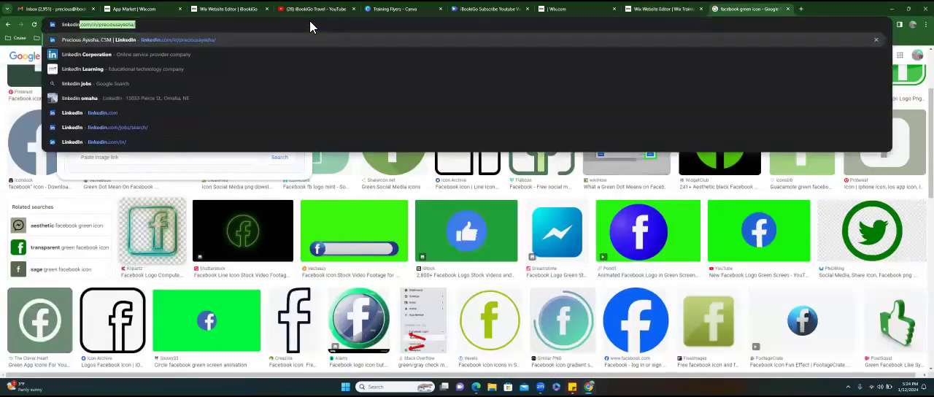
key(BackSpace)
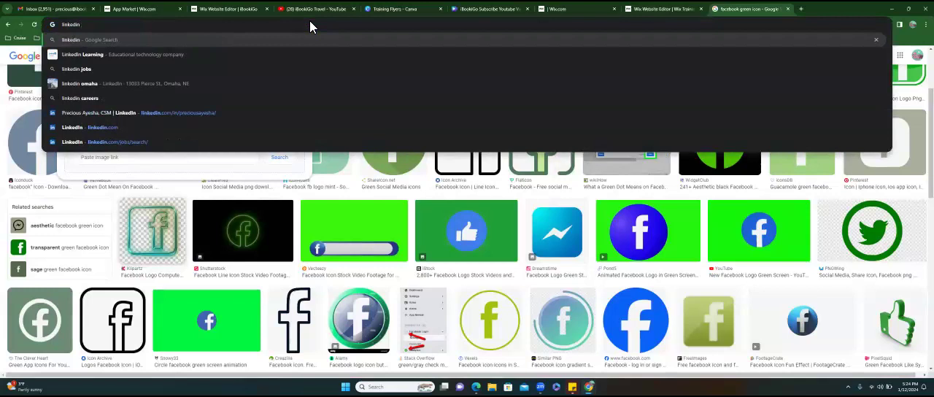
text(green icon)
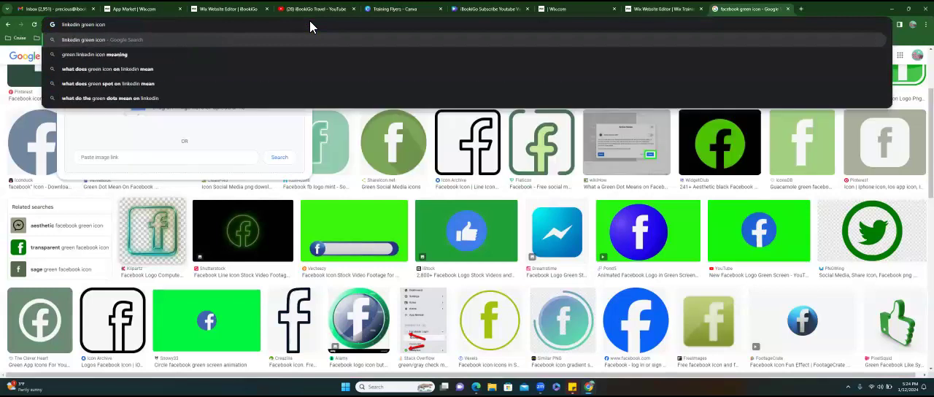
key(Return)
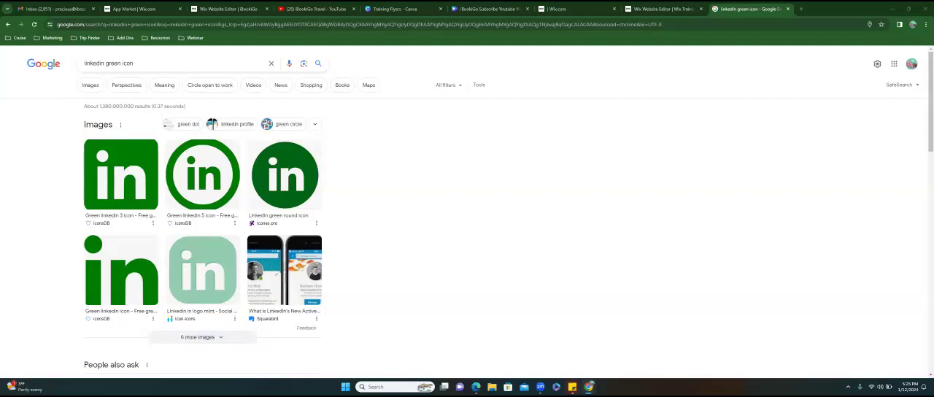
- Refine the search to "linkedin green neon icon" and show only image results
click(660, 9)
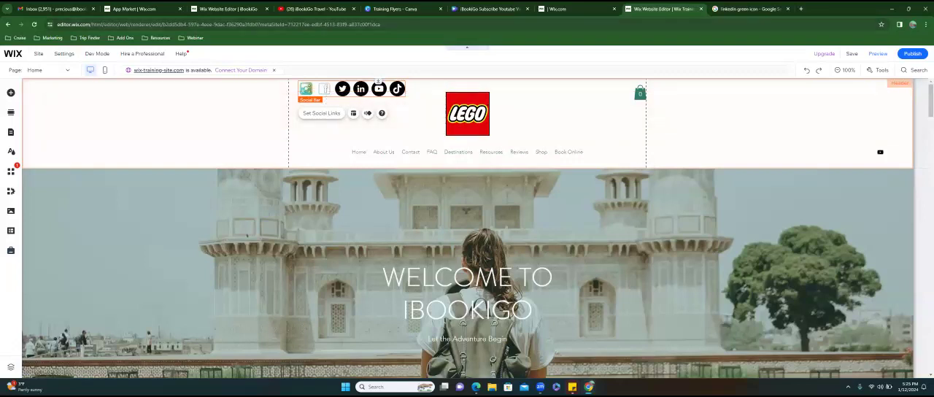
click(748, 9)
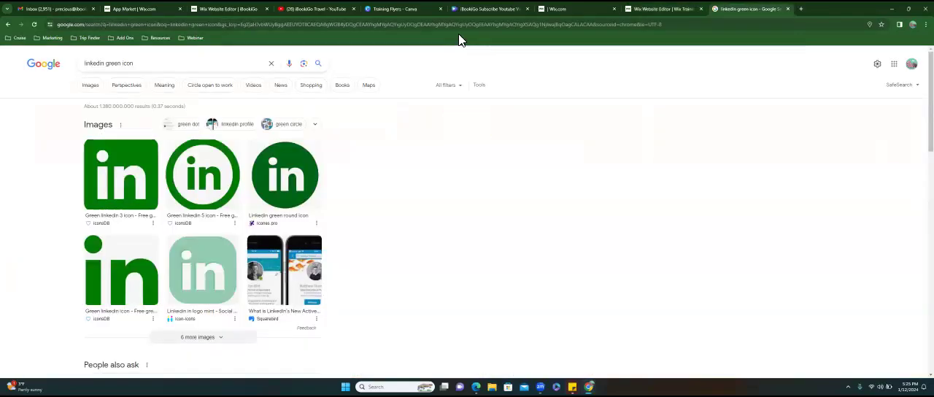
click(121, 67)
text(neon)
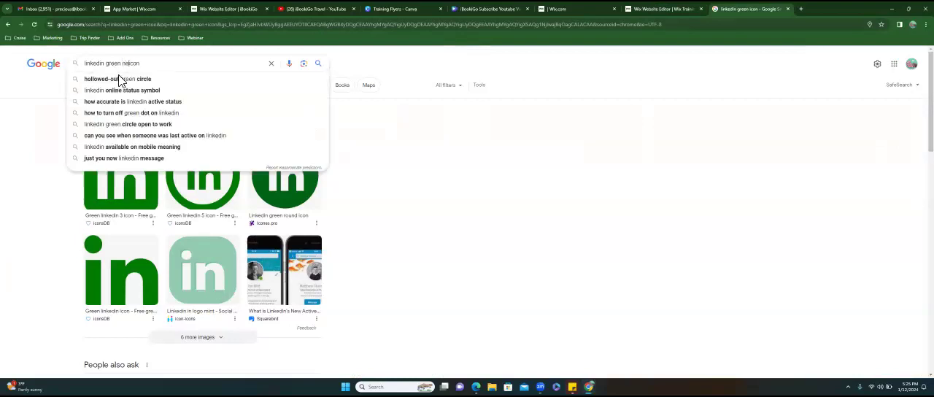
key(Return)
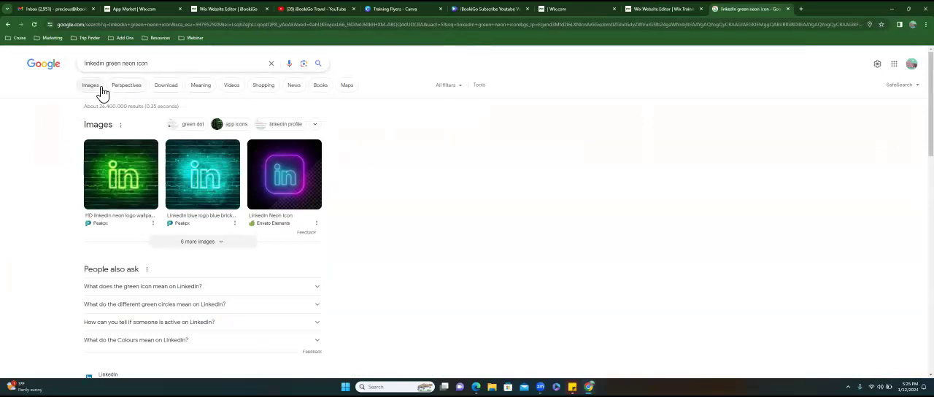
click(101, 87)
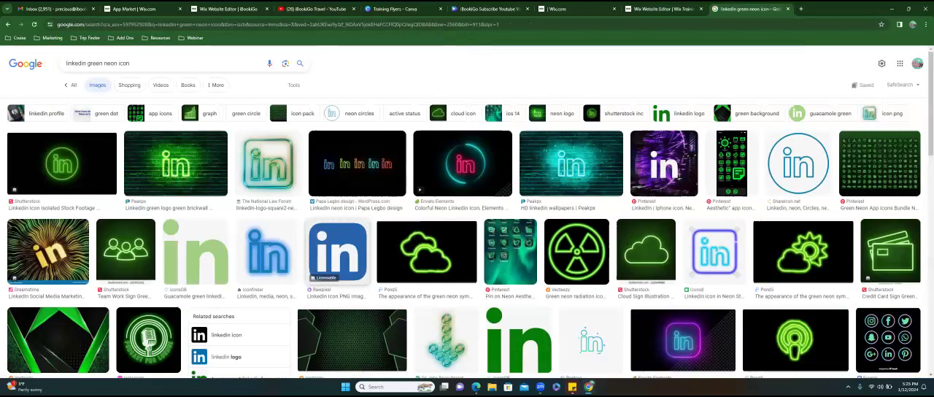
- Bring the glossy gold-and-teal framed LinkedIn icon from the image results into the Wix page, and delete its copy from the welcome section
scroll(430, 248, down, 2)
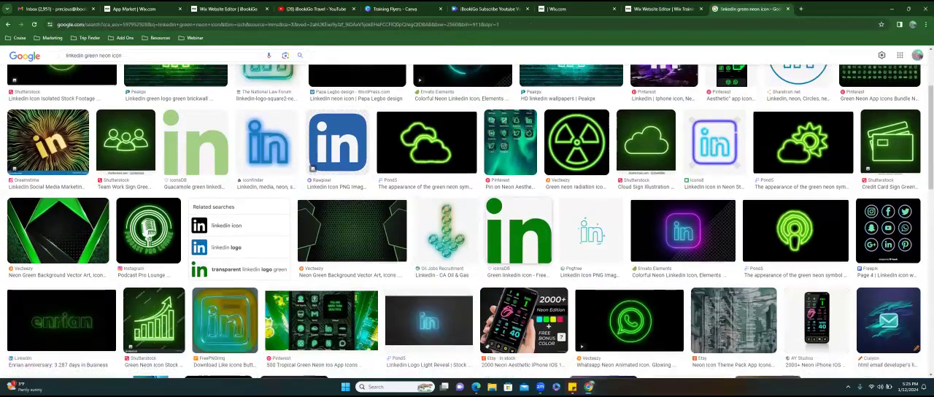
scroll(467, 219, down, 2)
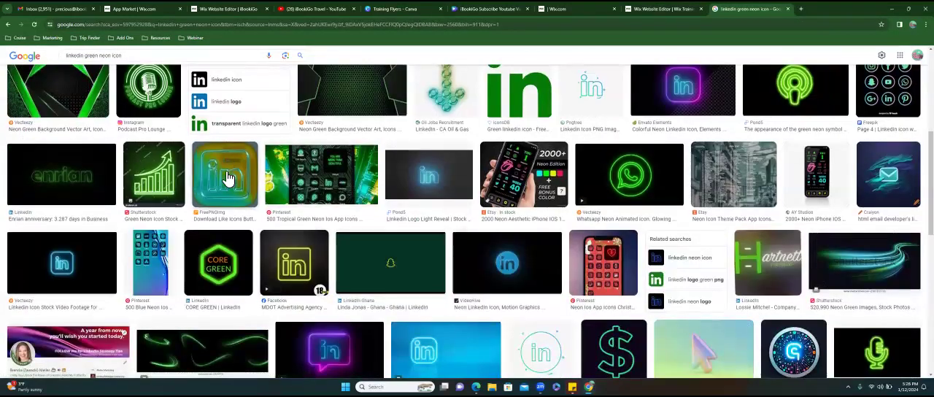
drag(227, 177, 361, 234)
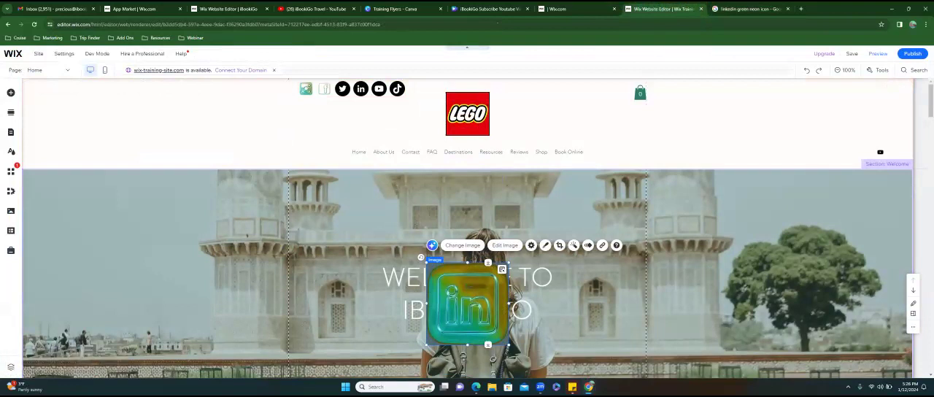
key(Delete)
- Replace the LinkedIn icon in the header's social links with the uploaded LinkedIn images.jpg from the site files and apply the change
click(367, 97)
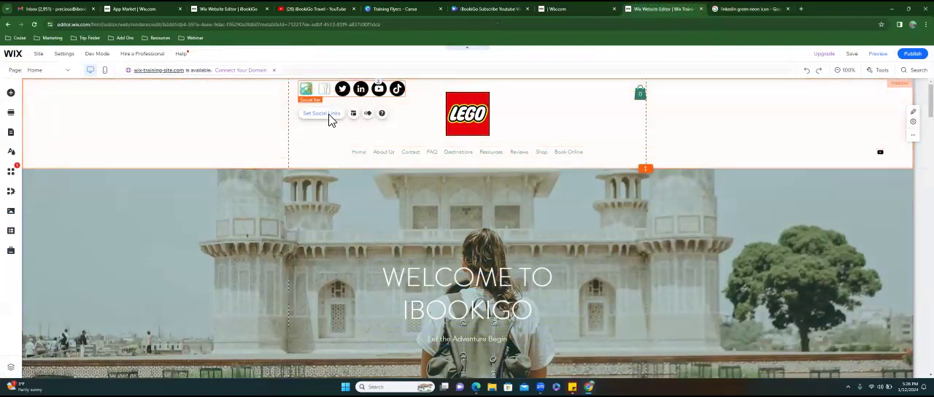
click(329, 117)
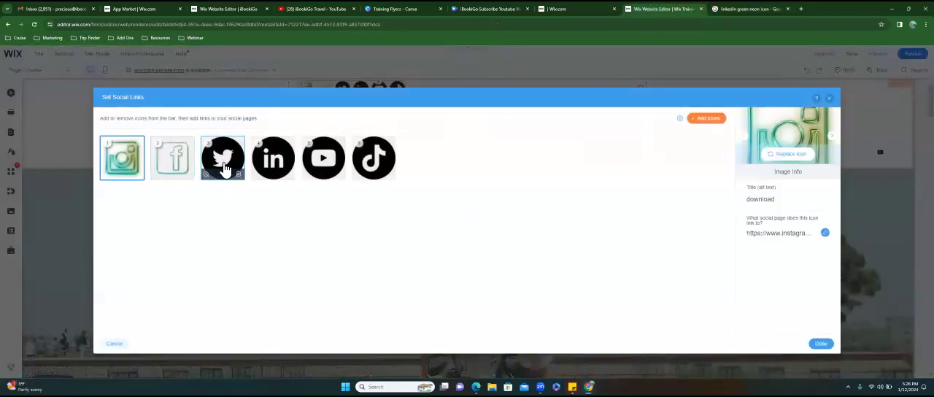
click(223, 167)
click(272, 167)
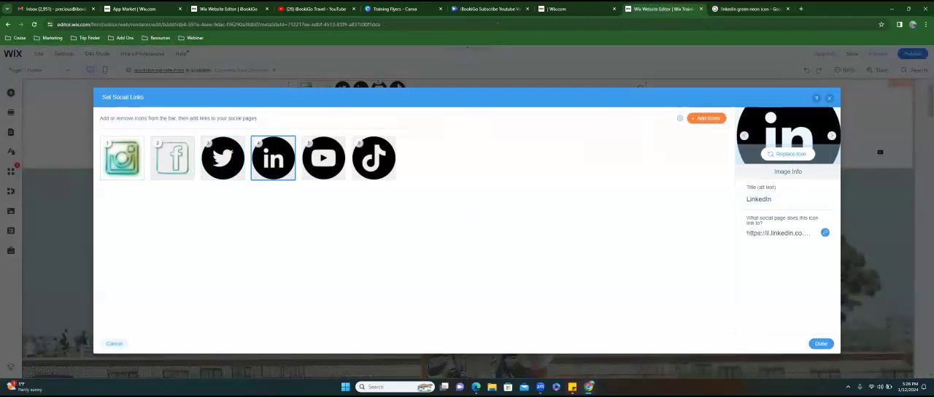
click(787, 153)
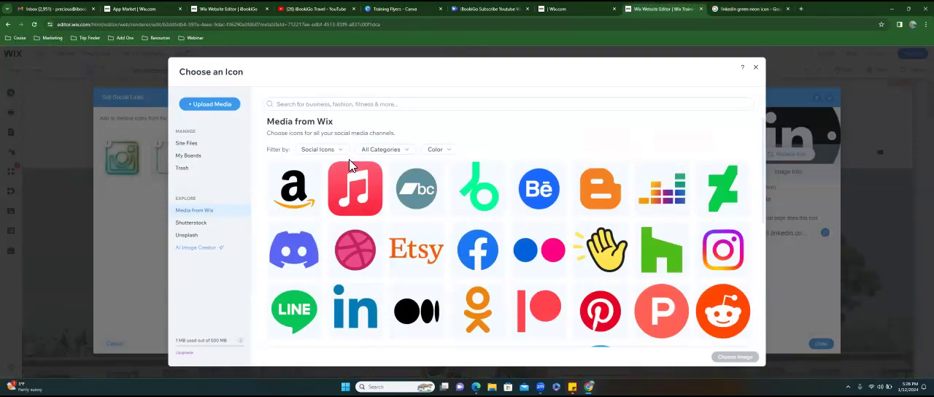
click(211, 149)
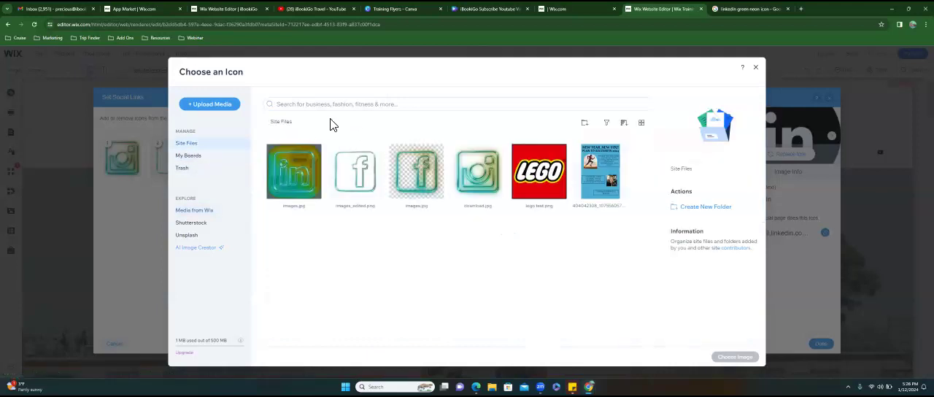
click(293, 171)
click(734, 356)
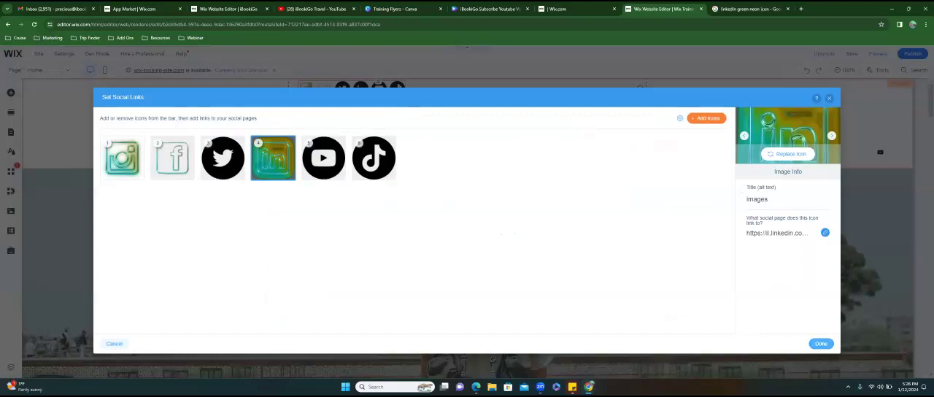
click(821, 343)
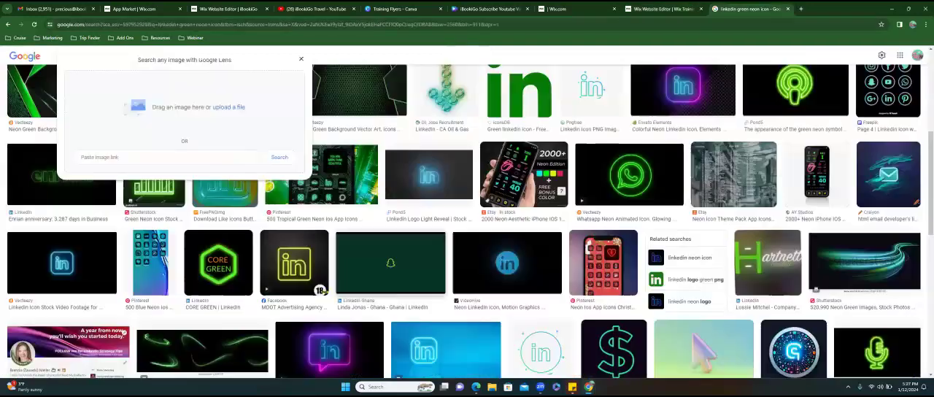
- Dismiss the image-search box in the Google results, and open the social links settings of the Wix header's social bar
click(745, 9)
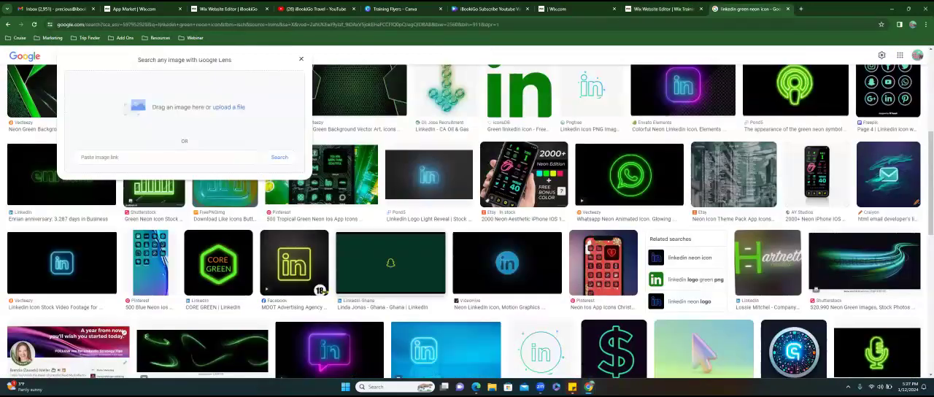
click(301, 59)
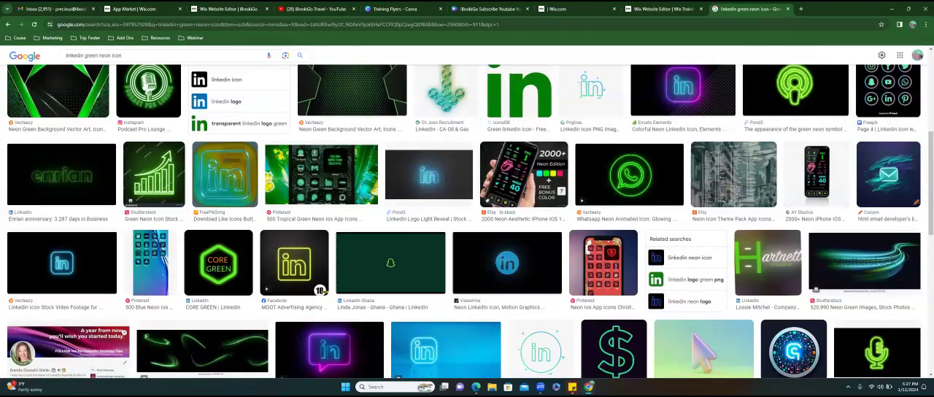
key(ctrl+Page_Up)
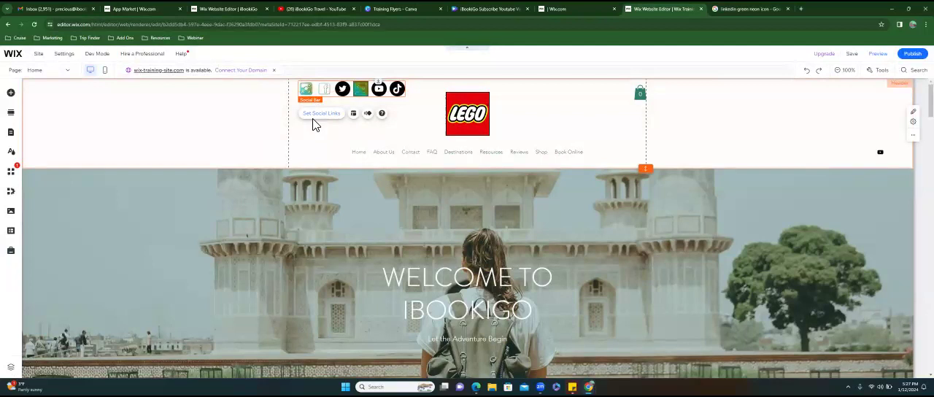
click(321, 124)
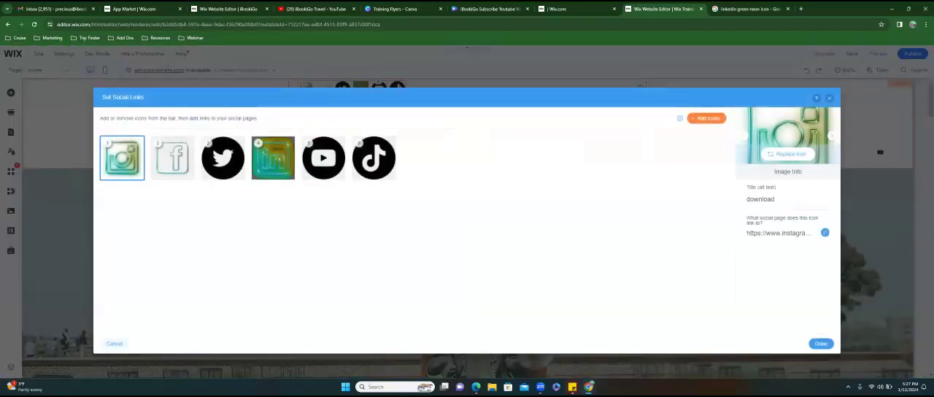
- Switch to the Google image results page, go to facebook.com in its place, and open the account's own profile
key(ctrl+Page_Down)
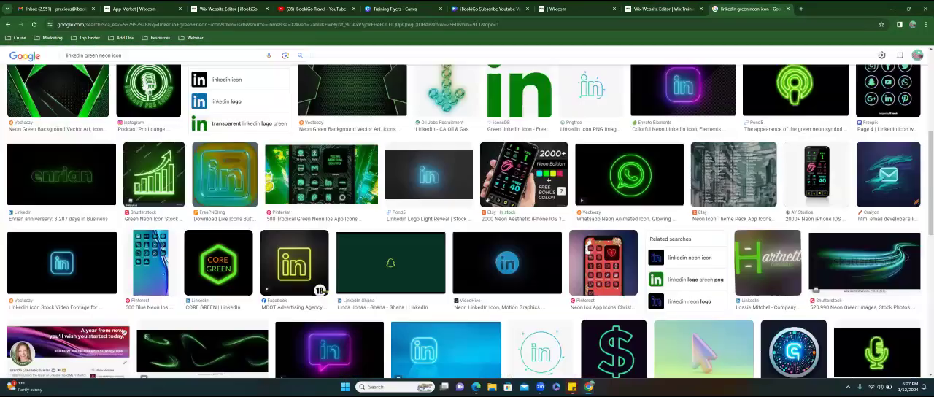
key(ctrl+l)
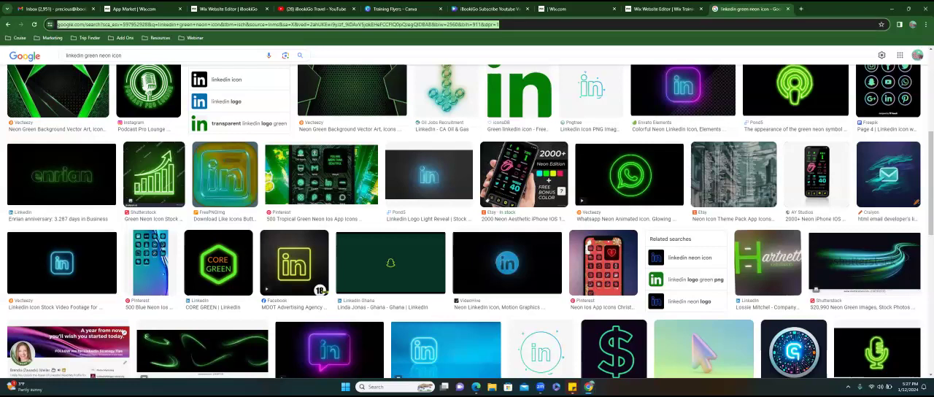
text(faceboo)
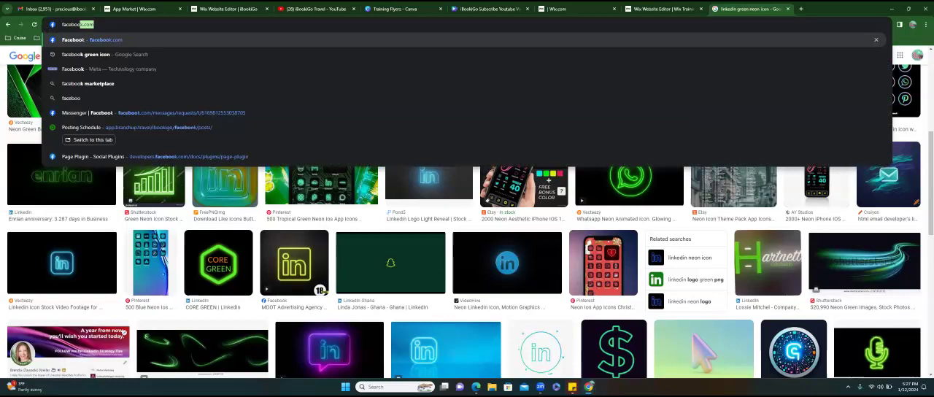
text(,)
text(k.com)
key(Return)
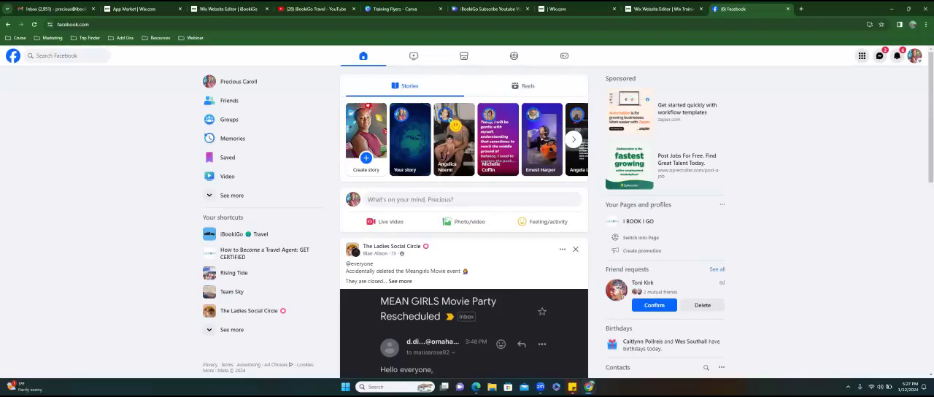
click(227, 86)
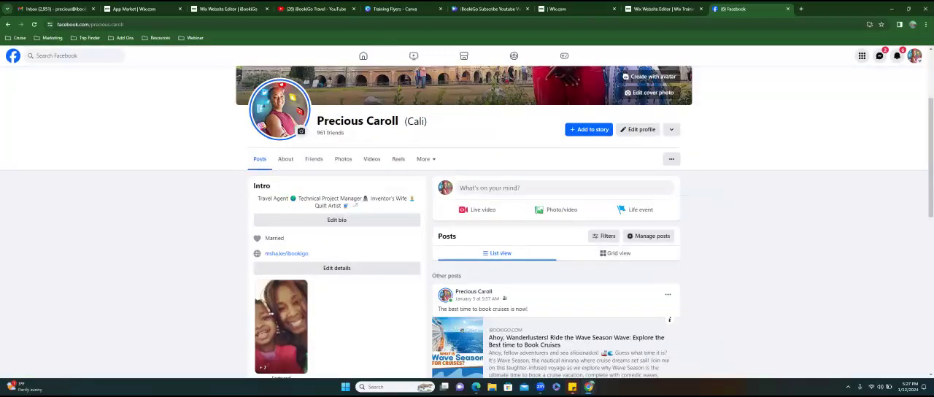
- Show the Facebook profile as the public sees it and copy its base address without the query part
click(671, 158)
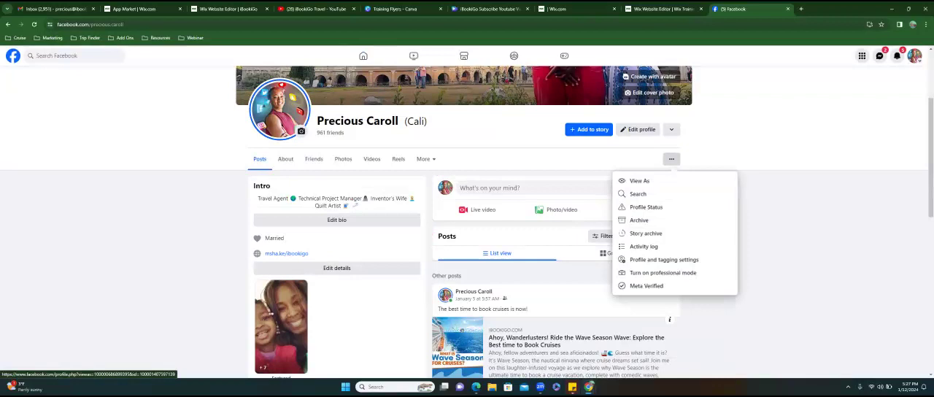
click(638, 180)
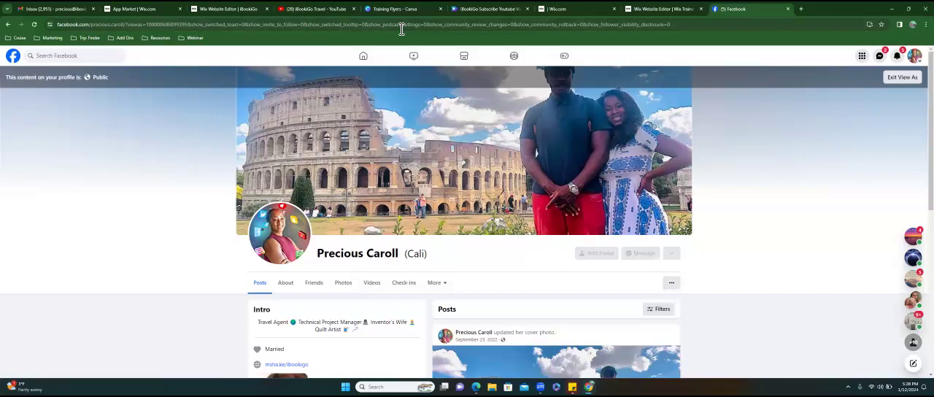
click(443, 24)
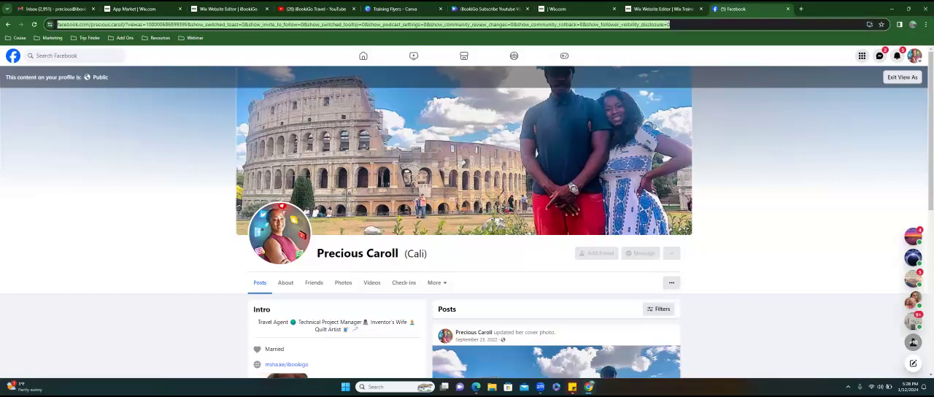
click(698, 25)
drag(698, 25, 343, 27)
drag(157, 26, 58, 29)
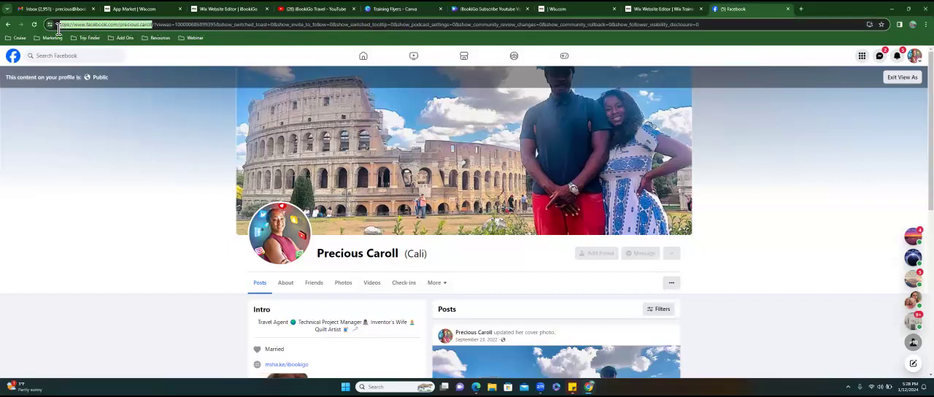
right_click(145, 27)
click(159, 91)
- Exit the public view and look through the profile's extra options, including its Profile Status page
click(436, 283)
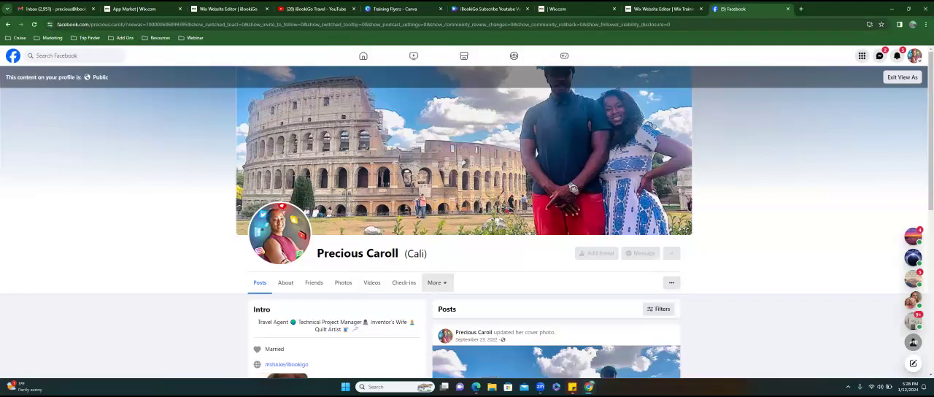
click(437, 282)
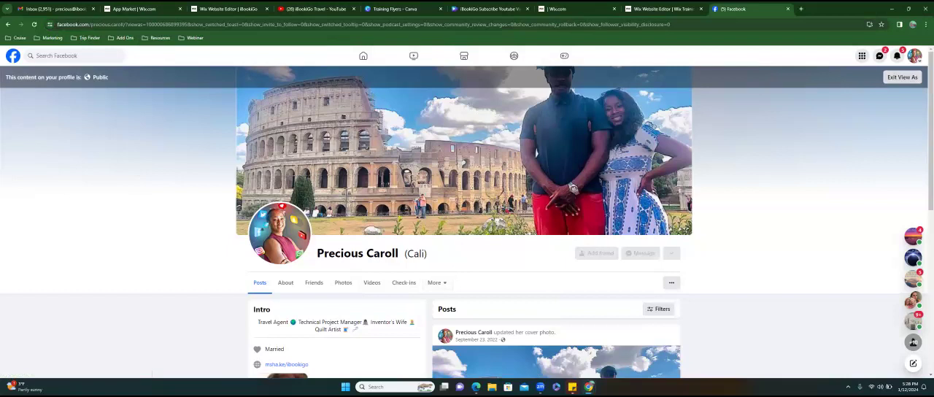
click(901, 76)
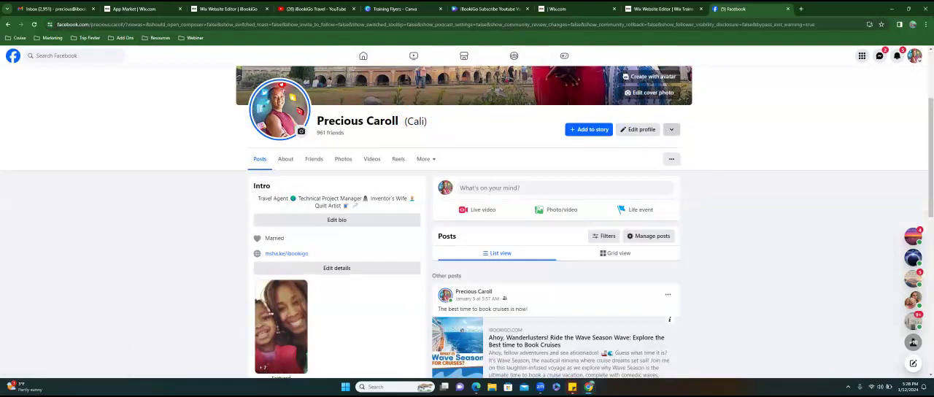
click(671, 129)
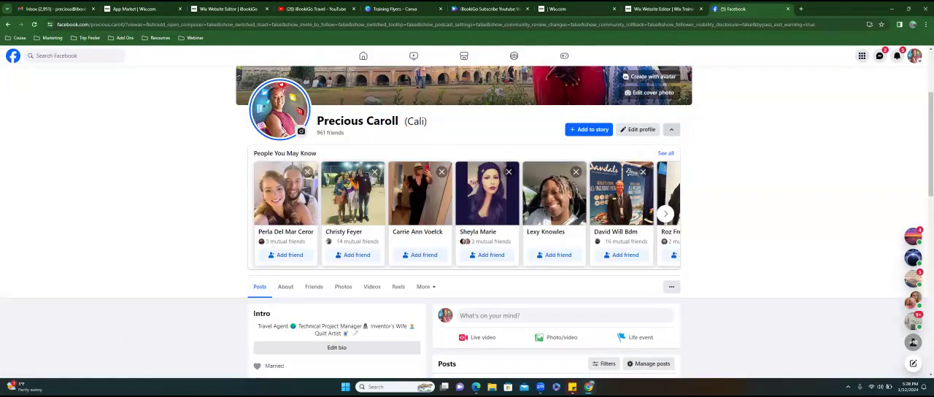
click(671, 129)
click(670, 159)
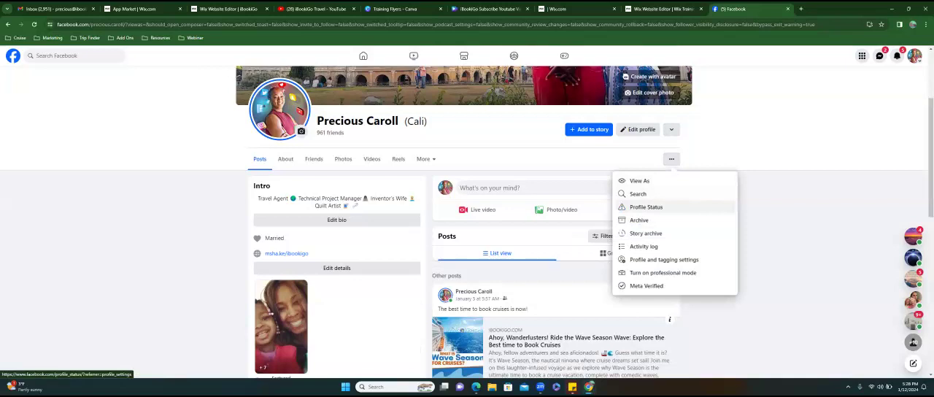
click(645, 206)
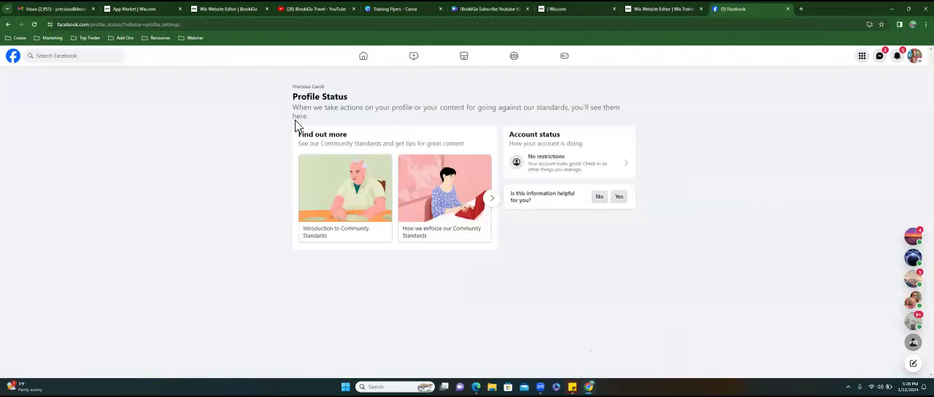
click(8, 24)
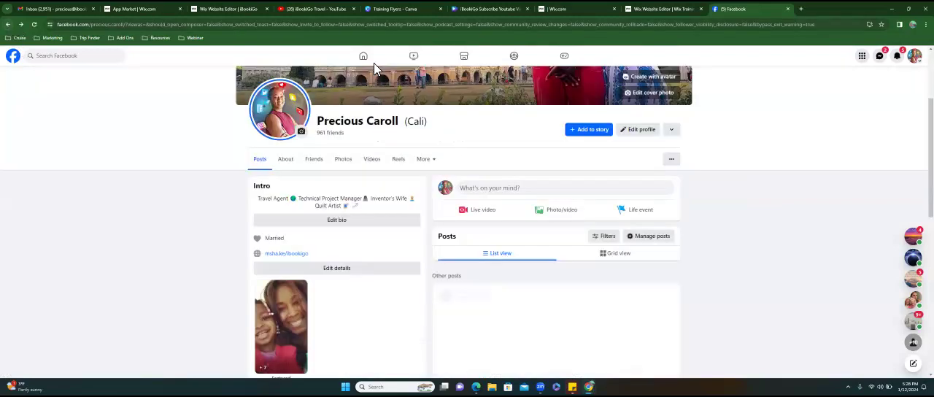
click(671, 129)
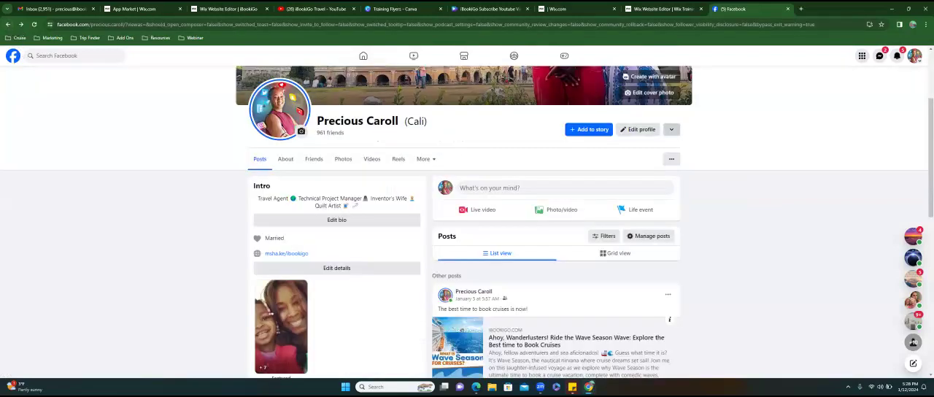
click(671, 129)
- Examine the profile's About page from the overview down to the groups section
click(288, 168)
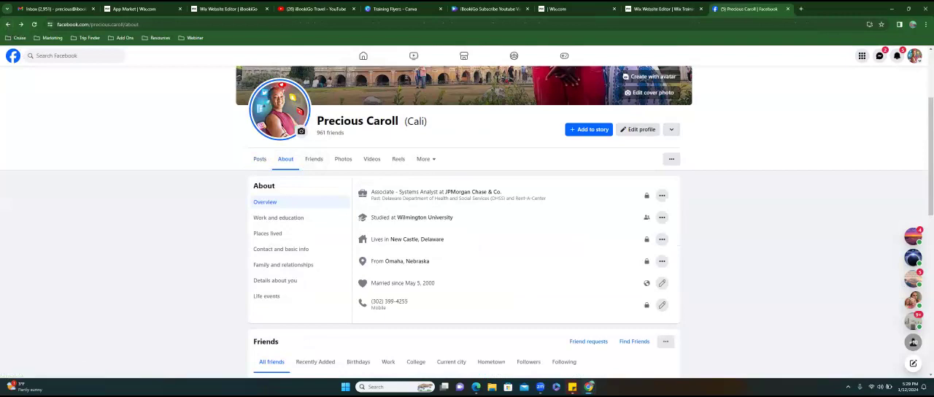
scroll(467, 222, down, 5)
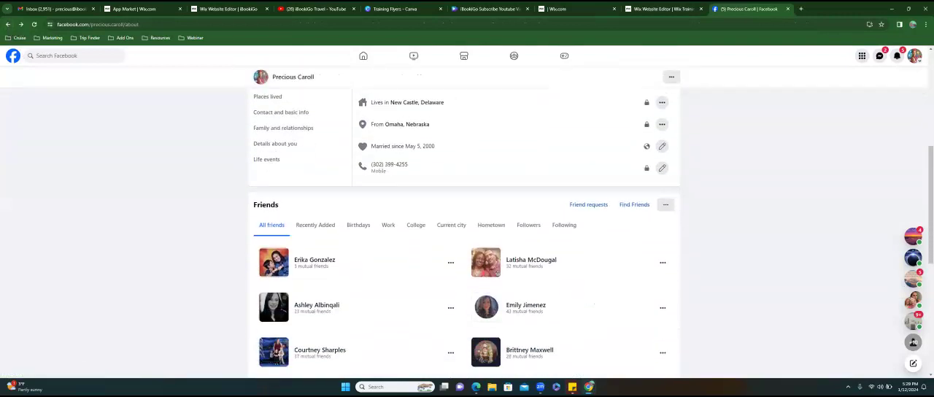
scroll(467, 233, down, 10)
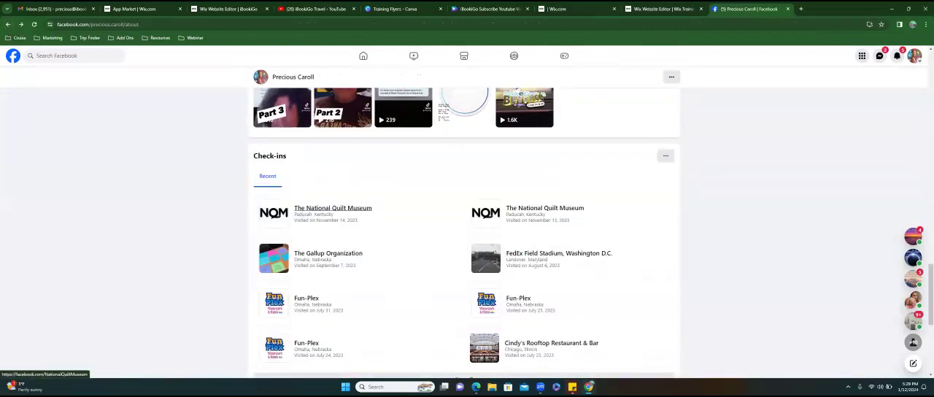
scroll(467, 233, down, 8)
scroll(467, 234, down, 8)
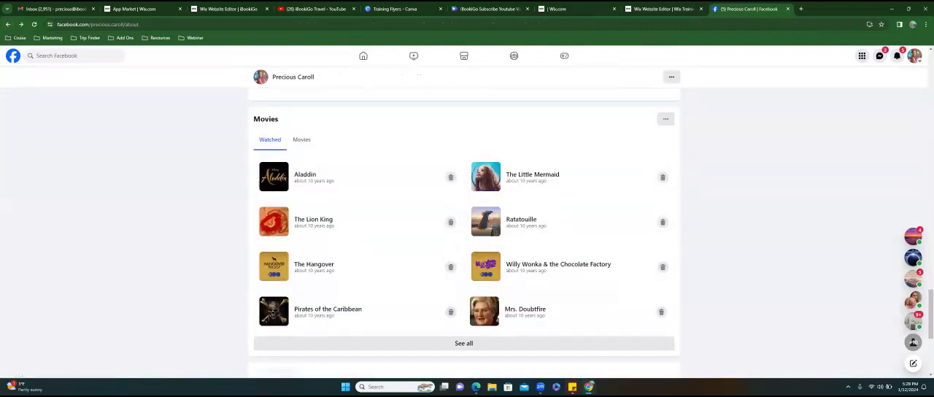
scroll(466, 234, down, 8)
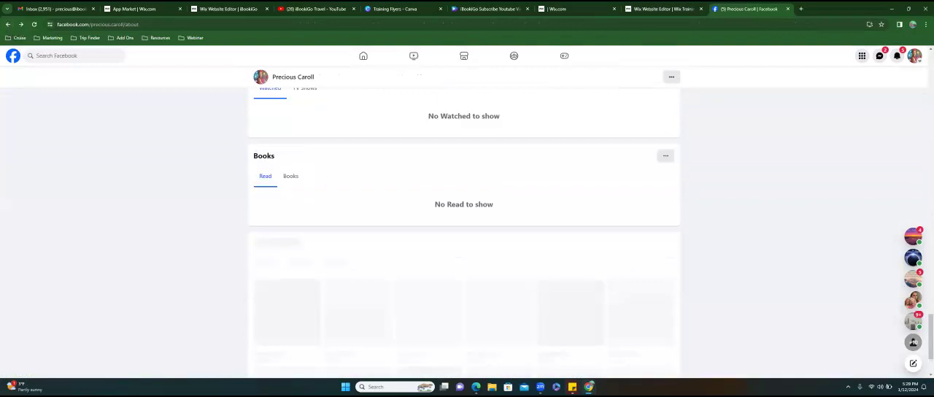
scroll(467, 233, down, 8)
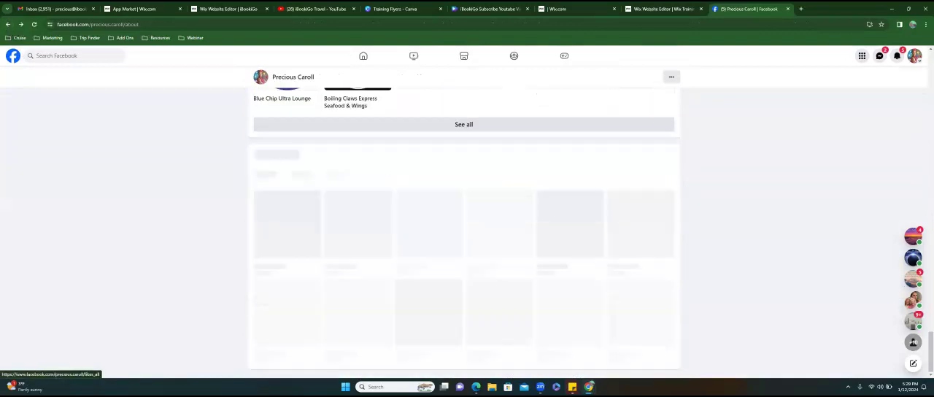
scroll(467, 234, down, 8)
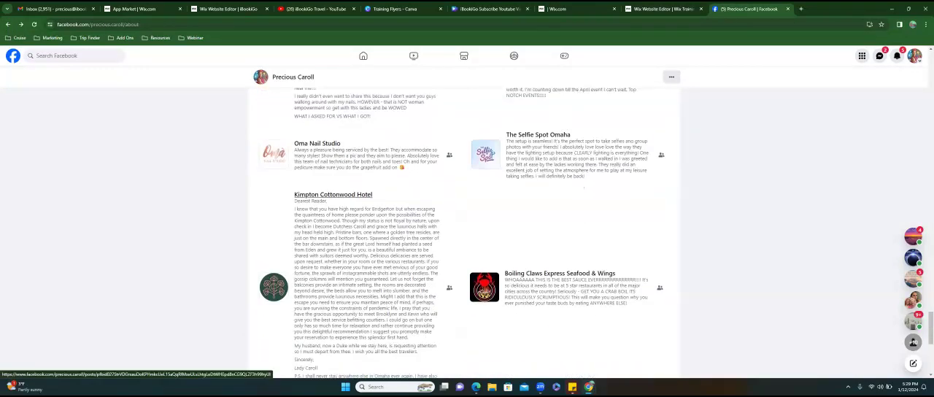
scroll(467, 233, down, 1)
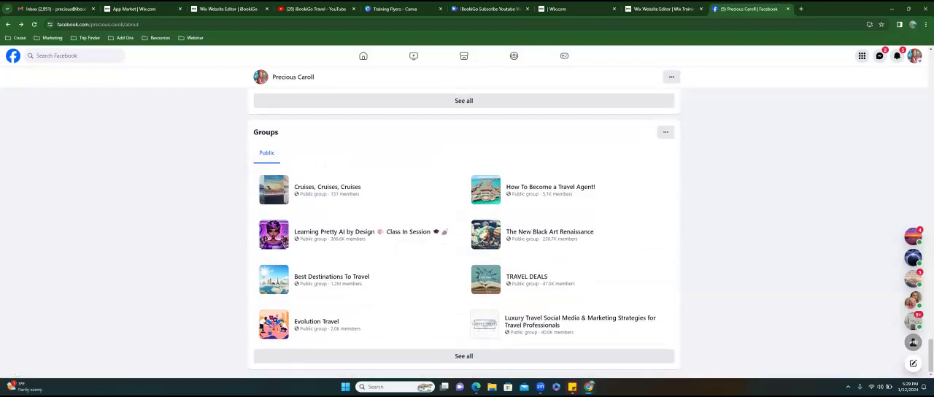
drag(930, 356, 930, 80)
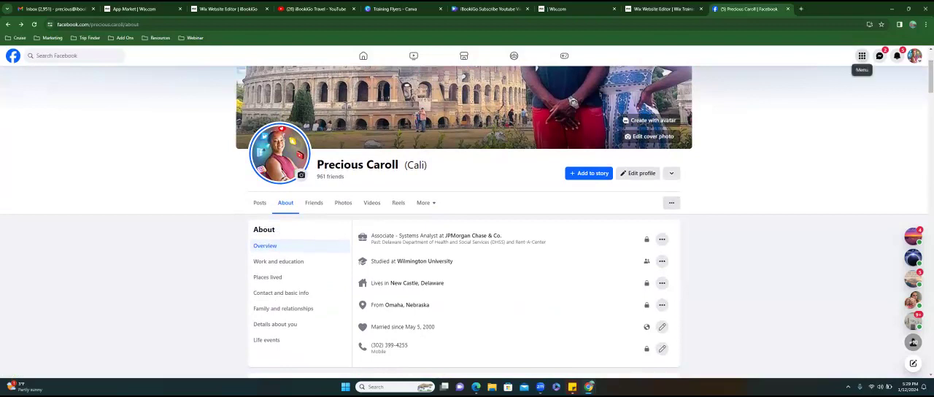
- Reload the profile's About page from its posts and copy the page address without the "/about" part
click(861, 56)
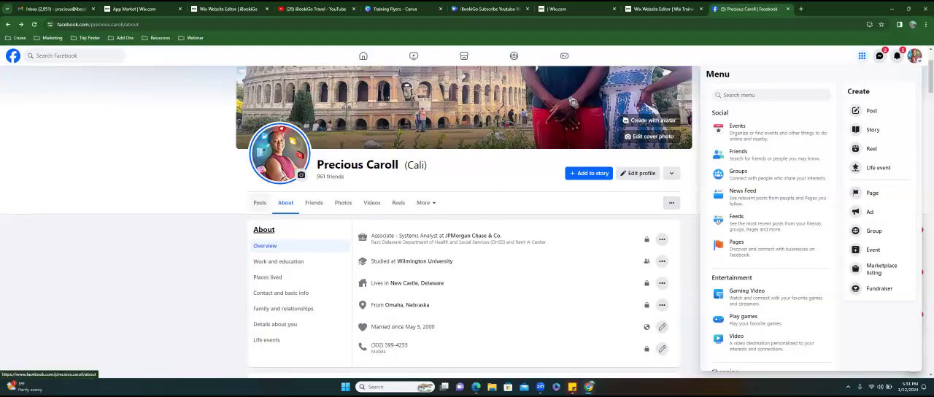
click(267, 196)
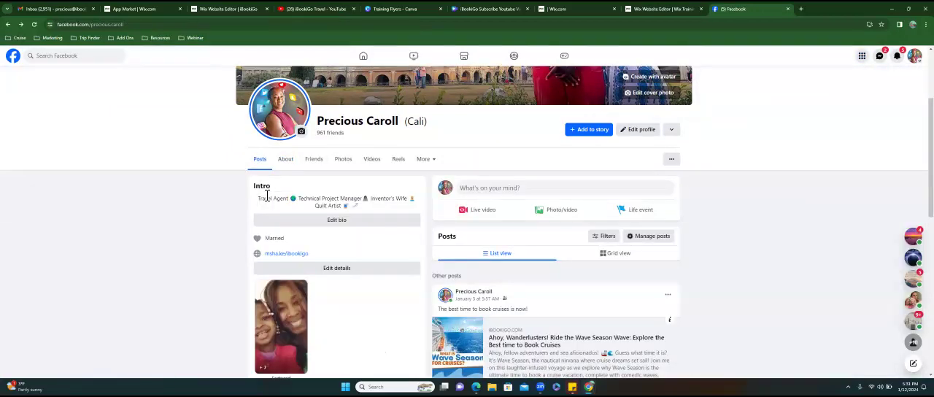
click(287, 159)
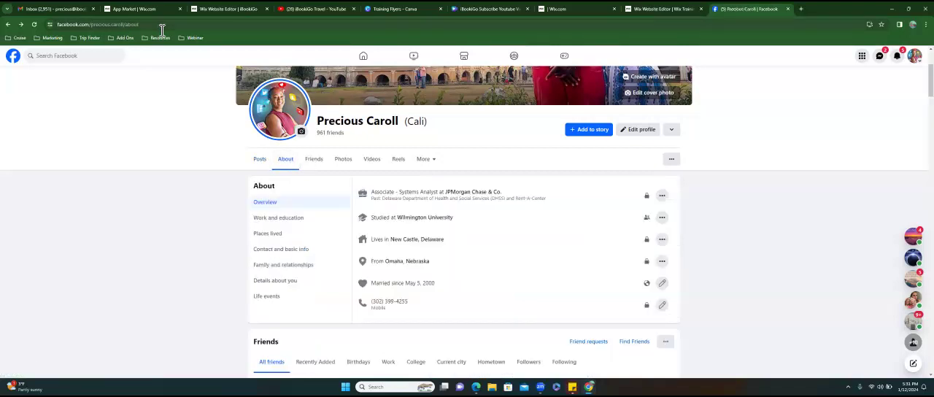
click(179, 26)
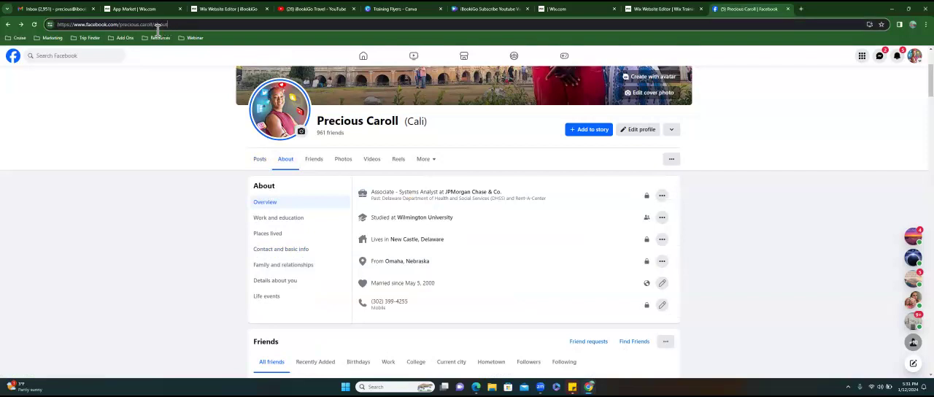
drag(157, 30, 58, 29)
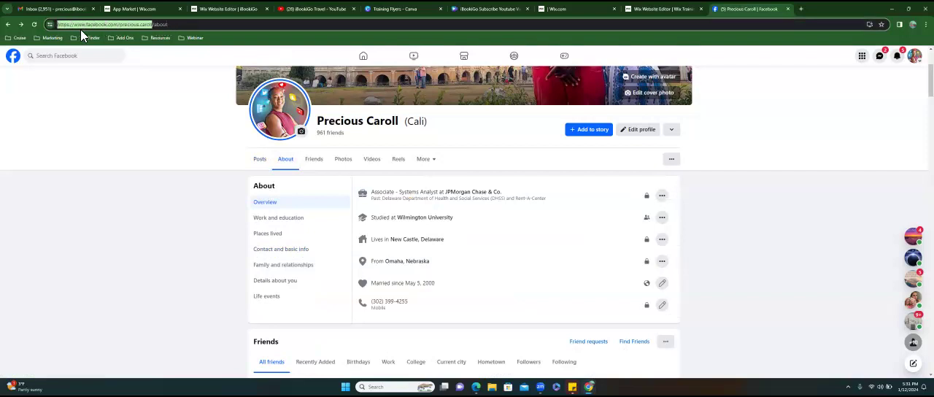
right_click(80, 29)
click(111, 92)
- Test the copied profile address in a new browser tab and check the page it opens
click(800, 9)
click(292, 24)
key(ctrl+v)
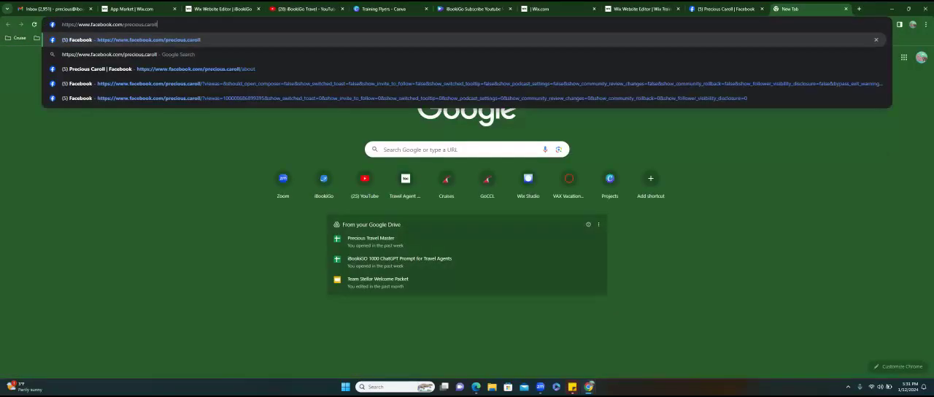
key(Return)
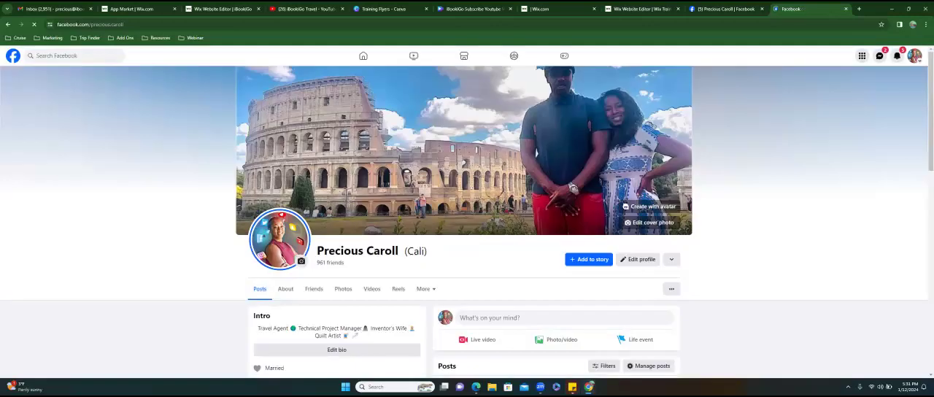
scroll(467, 218, down, 2)
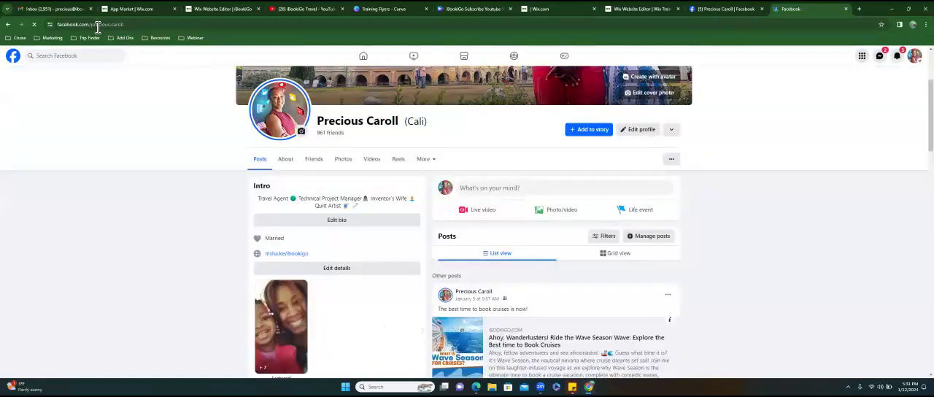
click(73, 26)
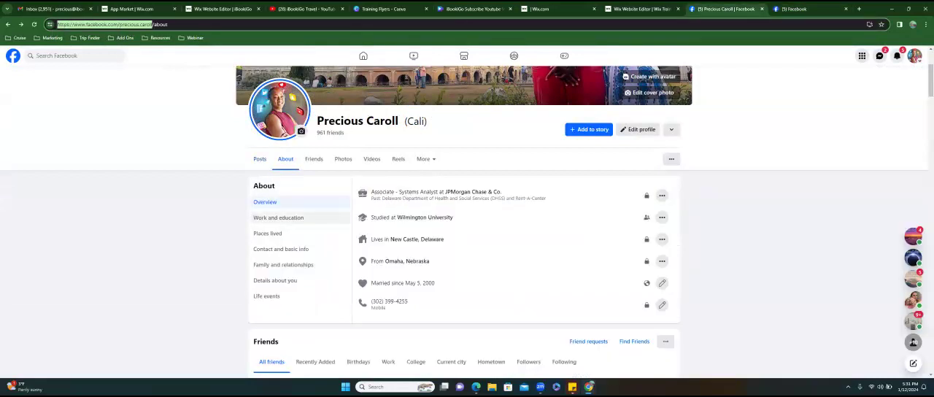
- In the original Facebook tab, enlarge the page, go to the home feed and reopen the own profile's About page
key(ctrl+plus)
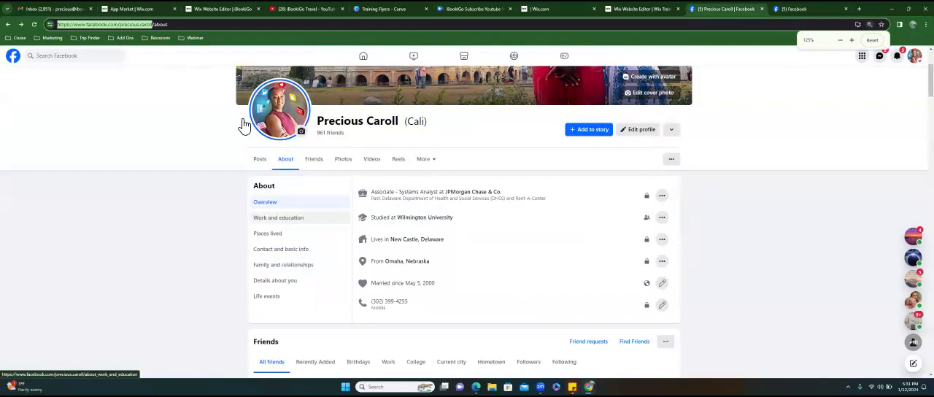
click(22, 66)
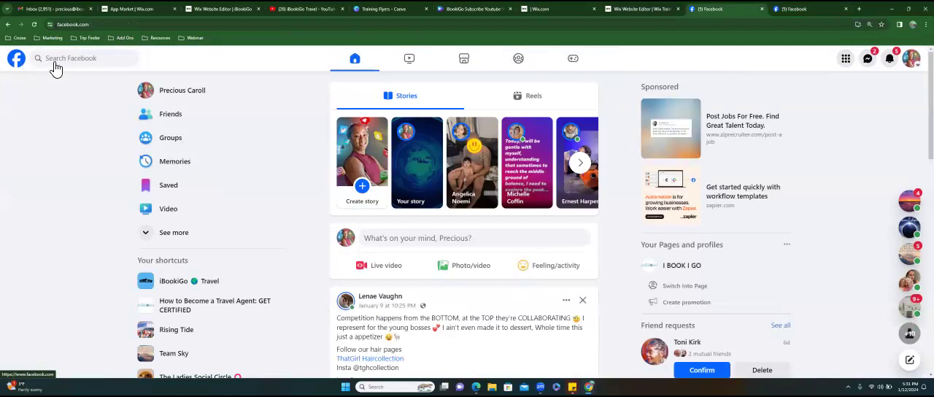
click(175, 94)
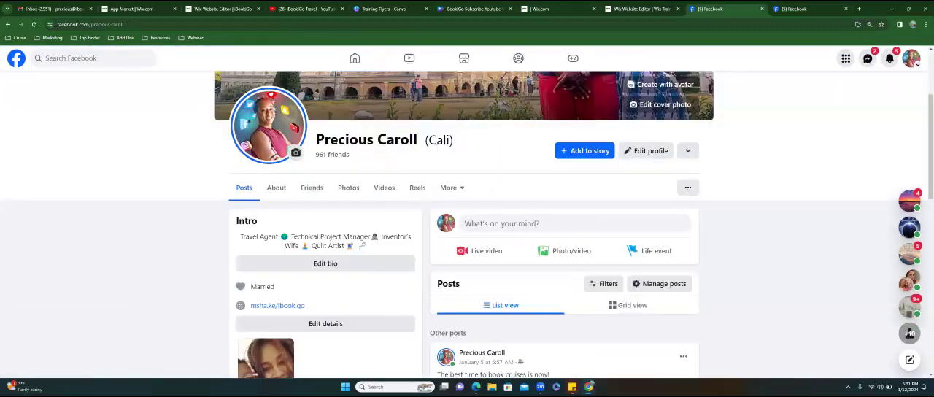
click(283, 192)
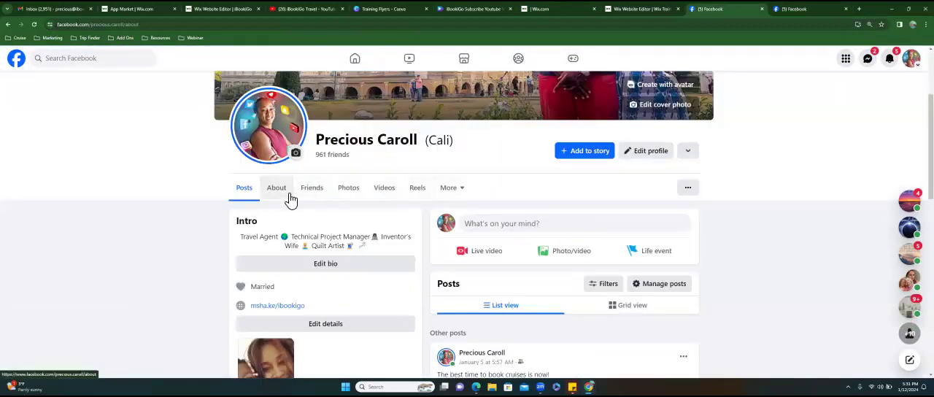
- Remove "/about" from the profile's web address and copy the remaining address
click(151, 27)
right_click(134, 32)
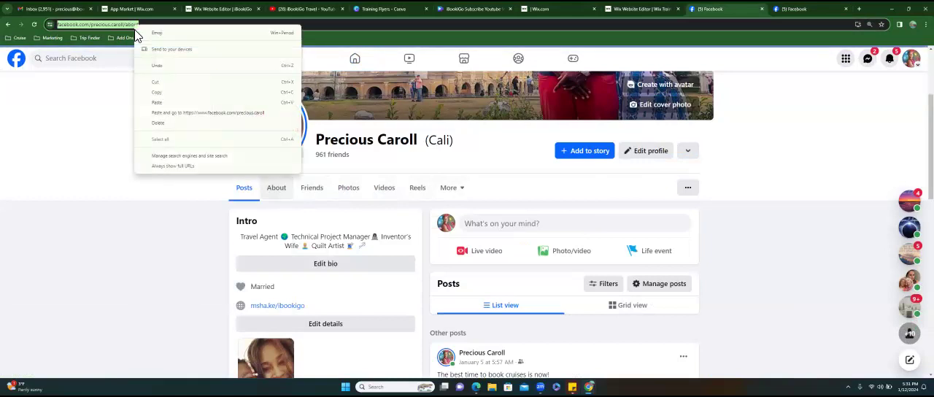
click(153, 27)
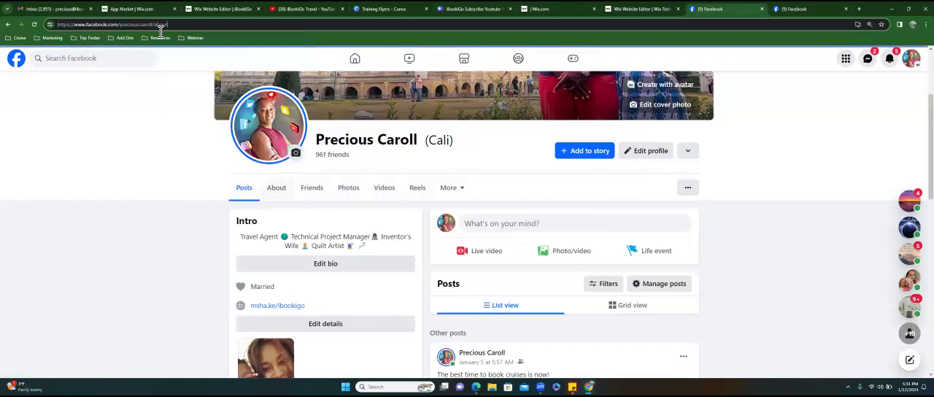
drag(167, 27, 161, 30)
key(BackSpace)
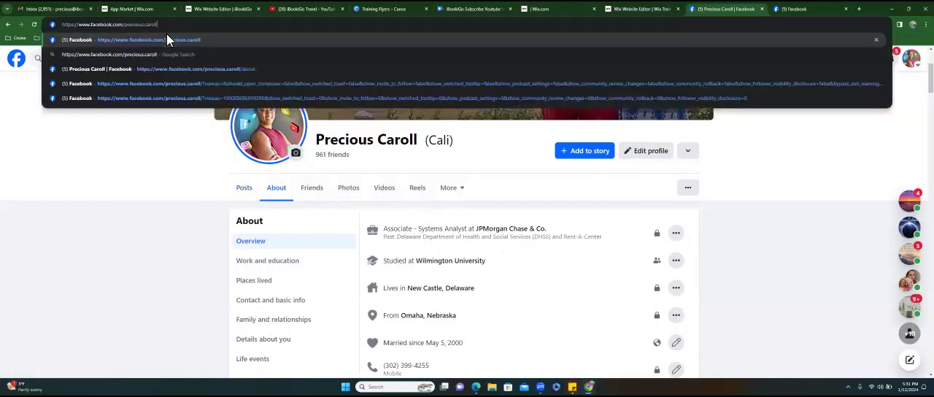
key(ctrl+a)
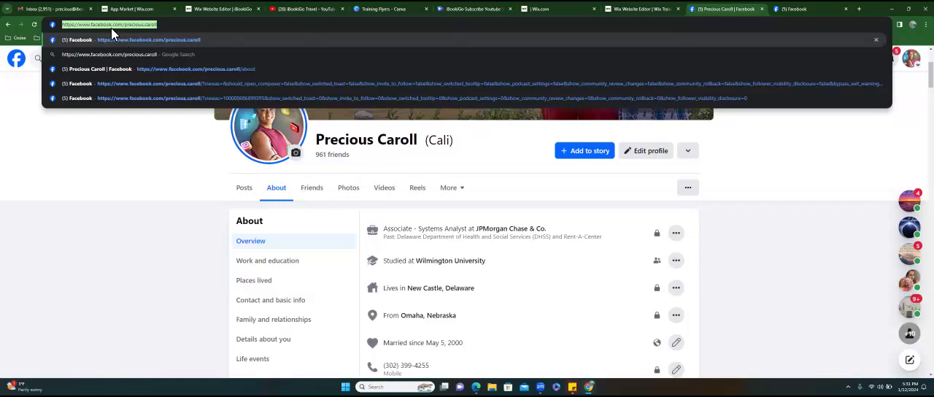
right_click(111, 28)
click(137, 93)
click(120, 149)
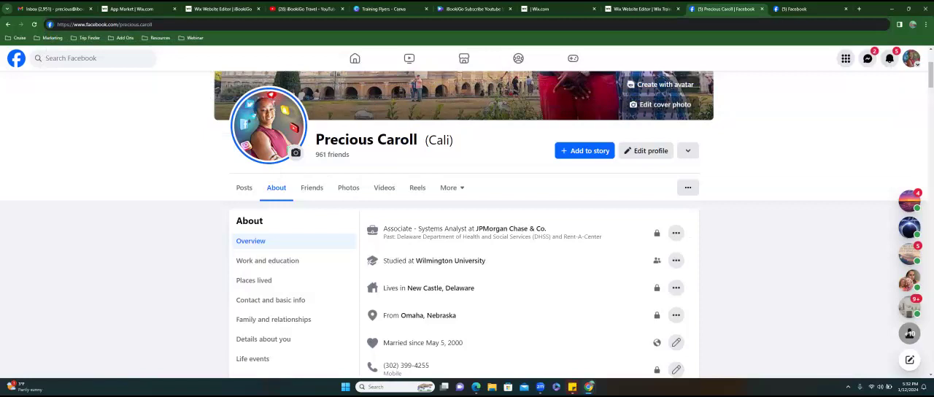
- Switch Facebook to the I BOOK I GO business page and open its About section
click(911, 58)
click(808, 118)
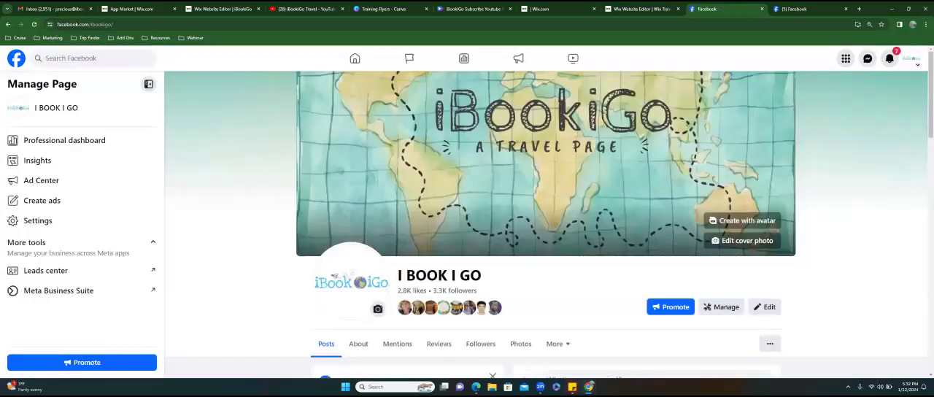
scroll(85, 153, down, 2)
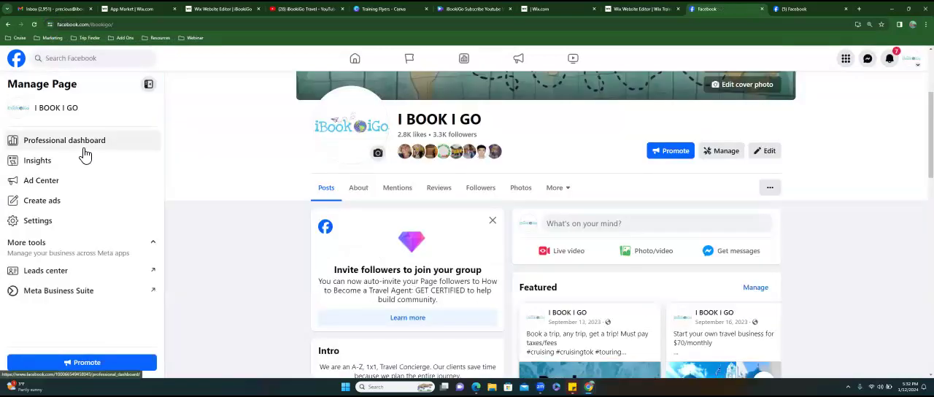
click(365, 191)
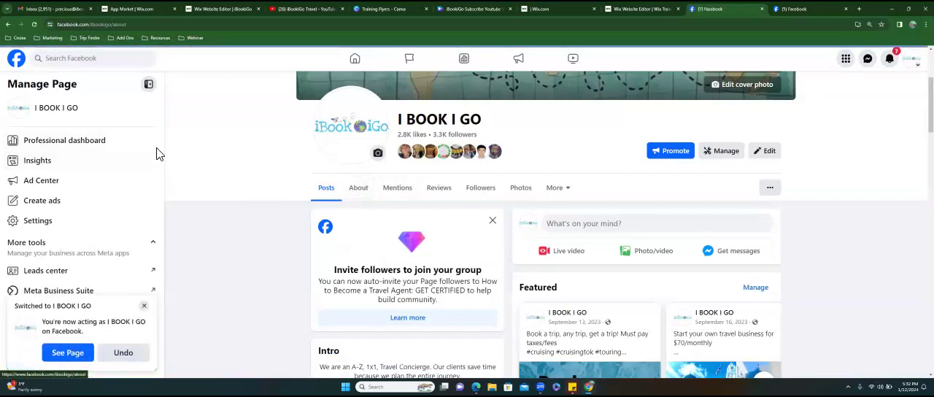
- Go back to the personal profile, reopen the I BOOK I GO page and highlight its web address
click(8, 25)
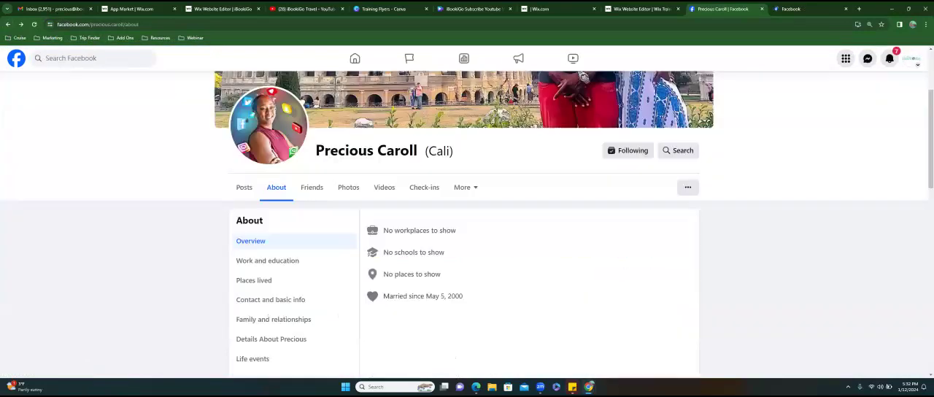
click(910, 58)
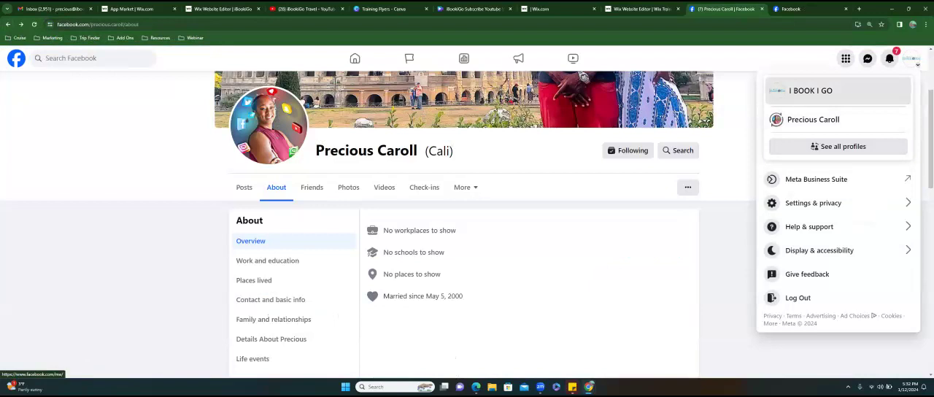
click(810, 91)
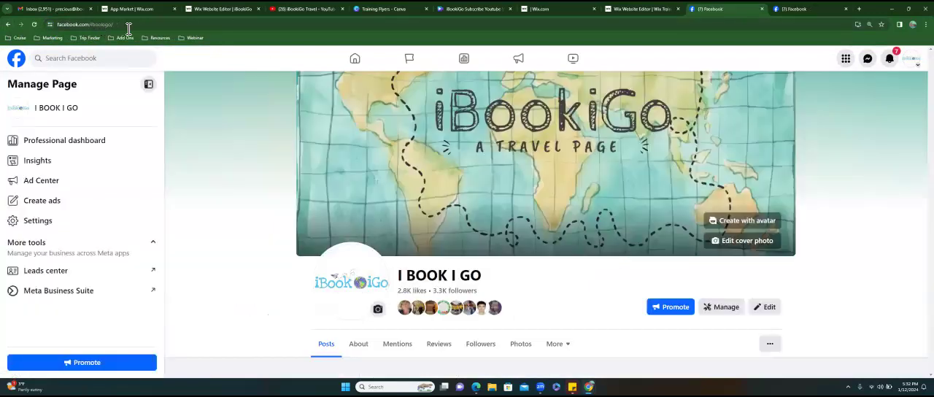
click(120, 25)
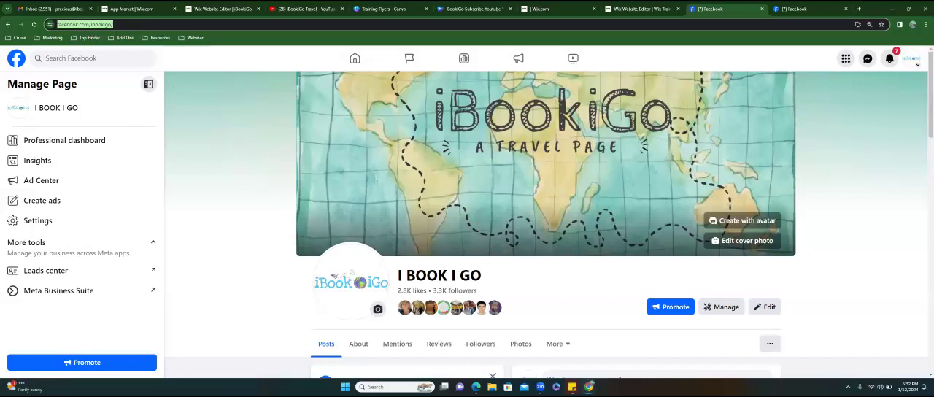
- Switch to the Wix editor and link the social bar's Facebook icon to the copied personal profile address
click(642, 9)
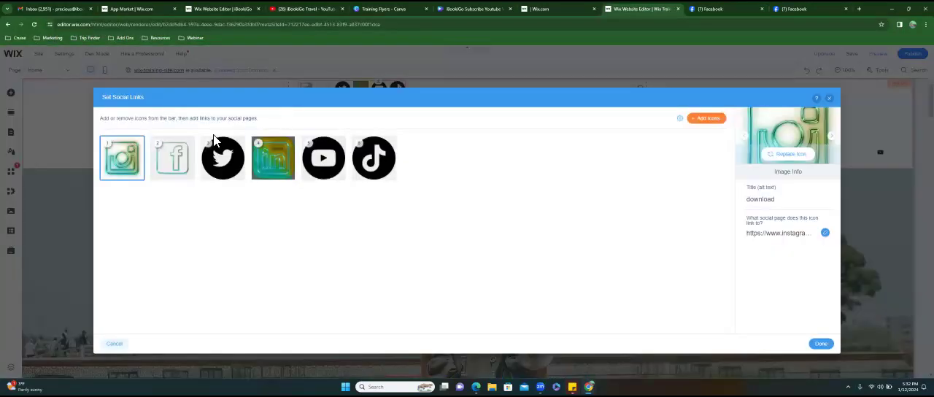
click(186, 162)
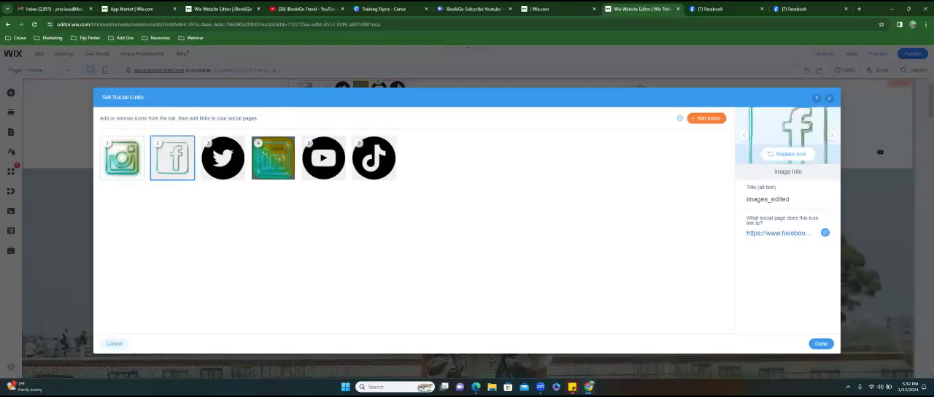
click(825, 233)
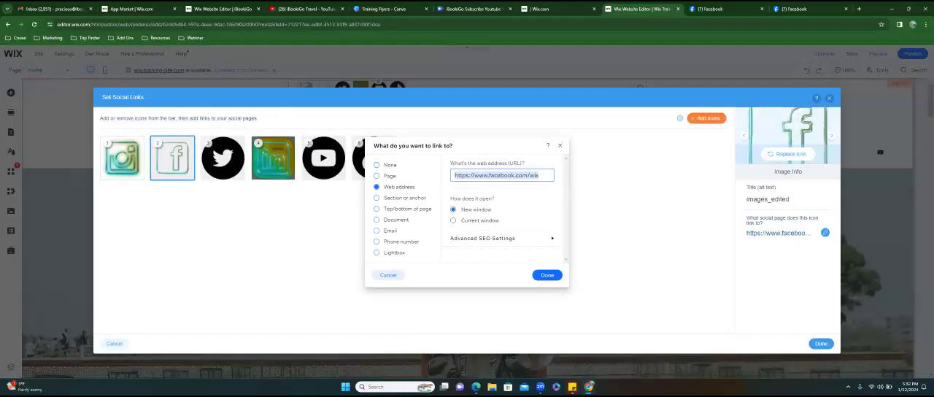
key(ctrl+v)
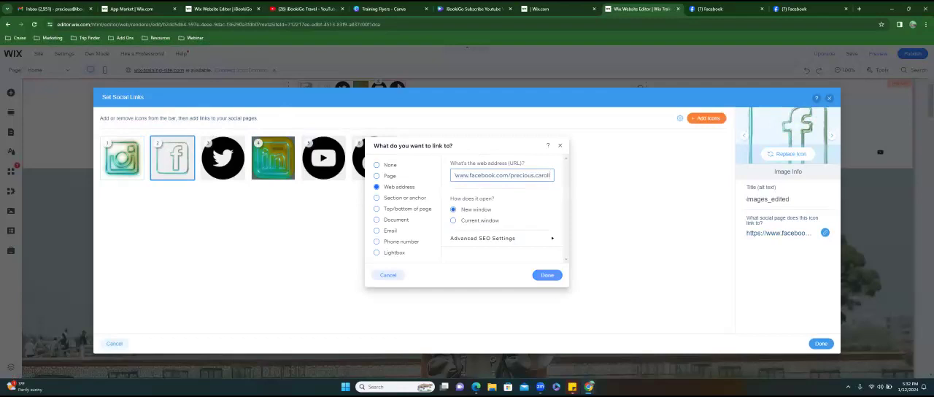
click(547, 275)
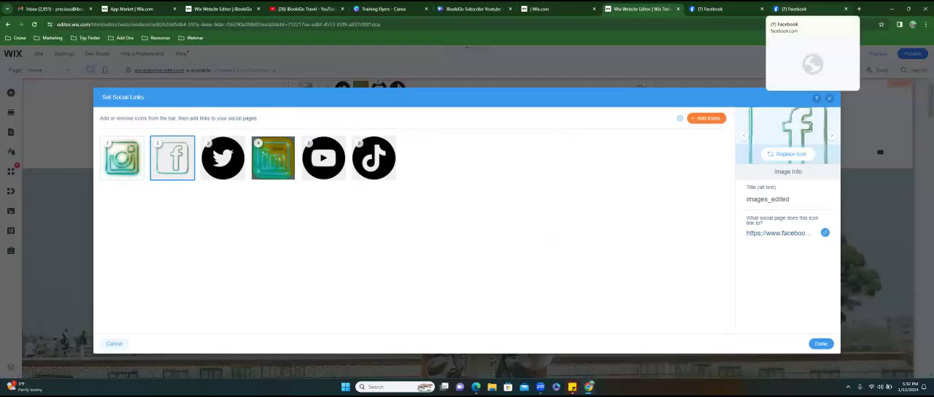
- Load instagram.com in place of the profile in the second Facebook tab
click(798, 8)
click(153, 24)
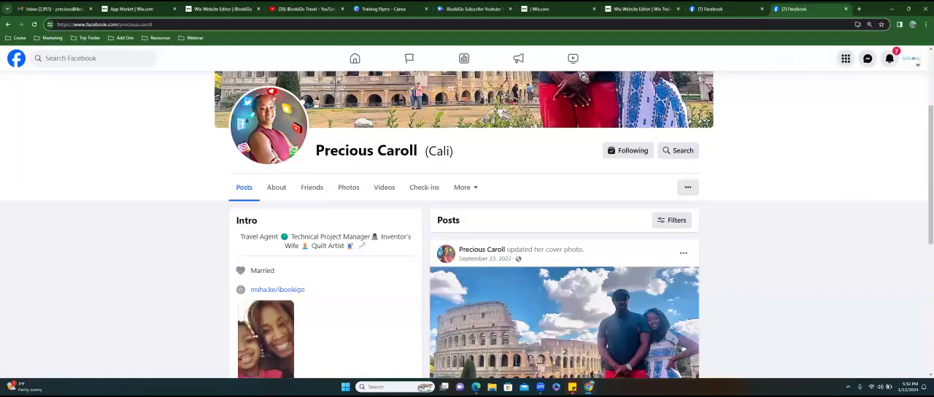
key(ctrl+a)
text(instagram)
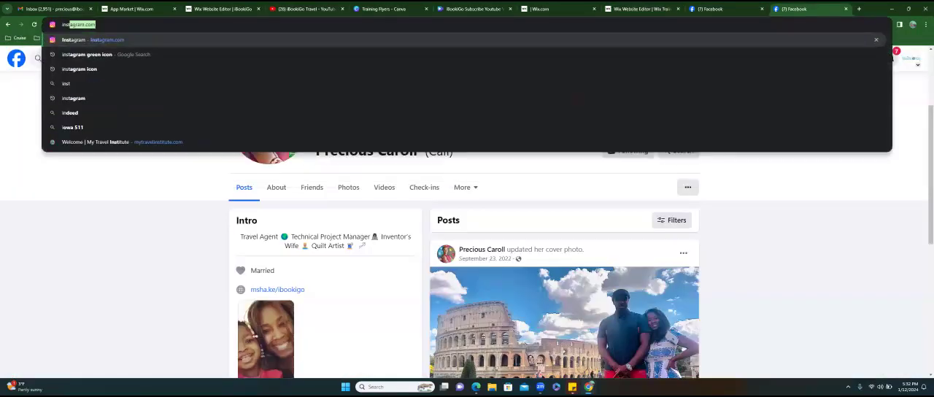
key(Return)
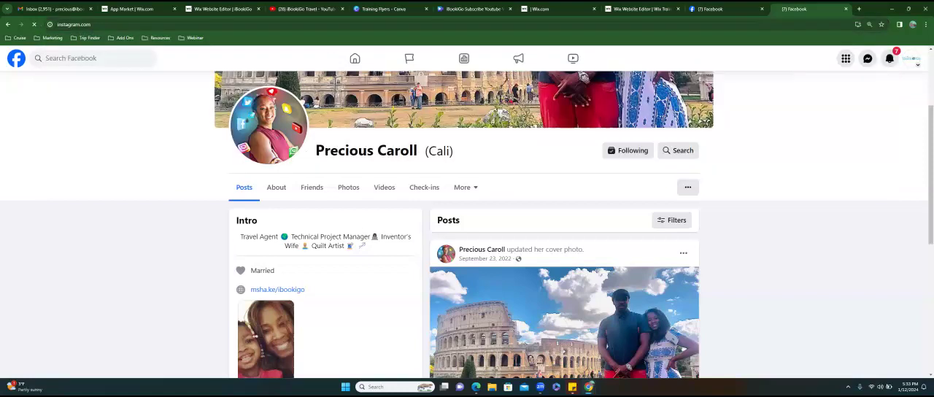
- Open the link settings of the social bar's Instagram icon in the Wix editor and the ibookigo profile page in Instagram
key(ctrl+shift+Tab)
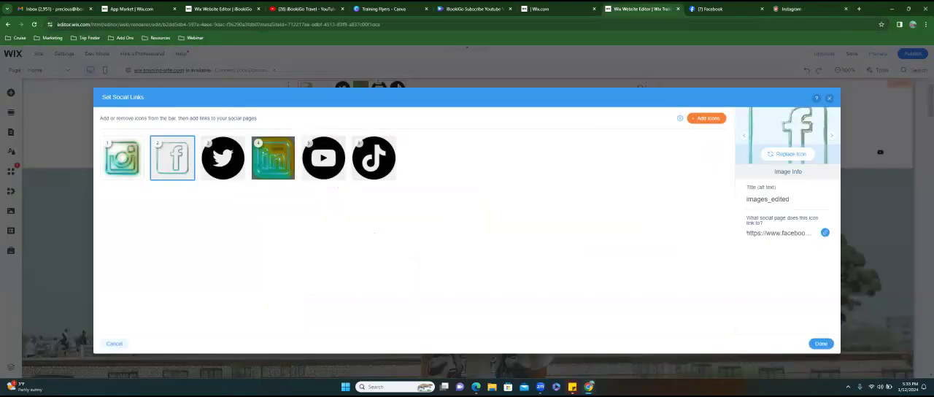
click(125, 166)
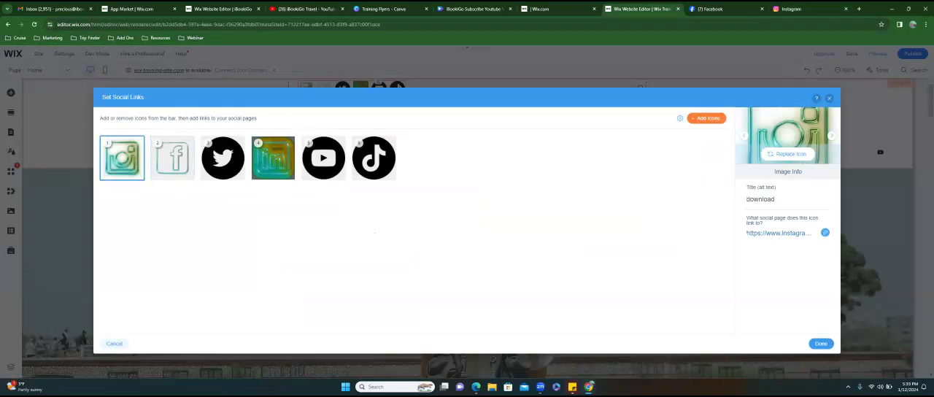
click(825, 232)
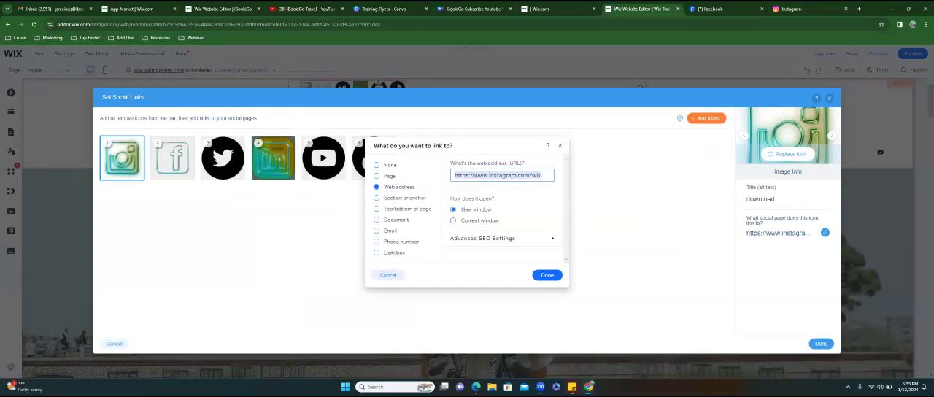
click(794, 9)
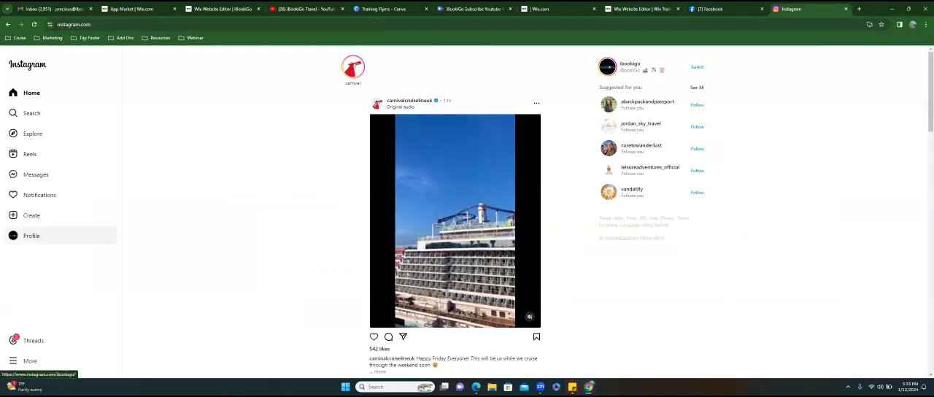
click(31, 236)
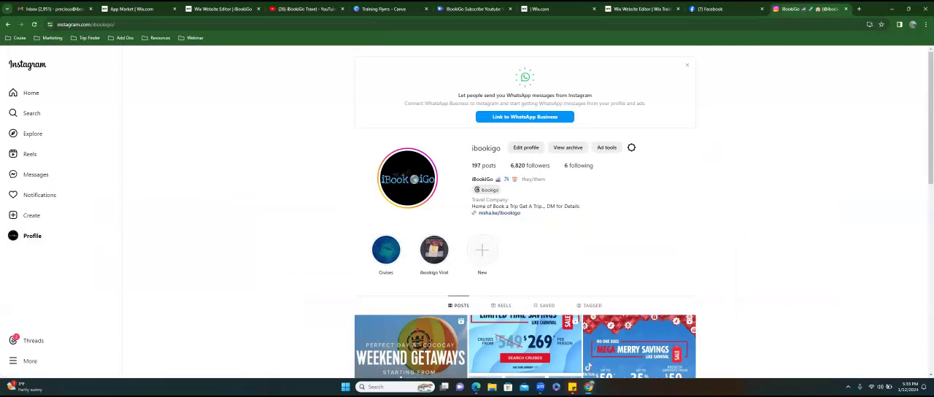
- Try to get the embed code of the ibookigo Instagram profile from its options
click(630, 148)
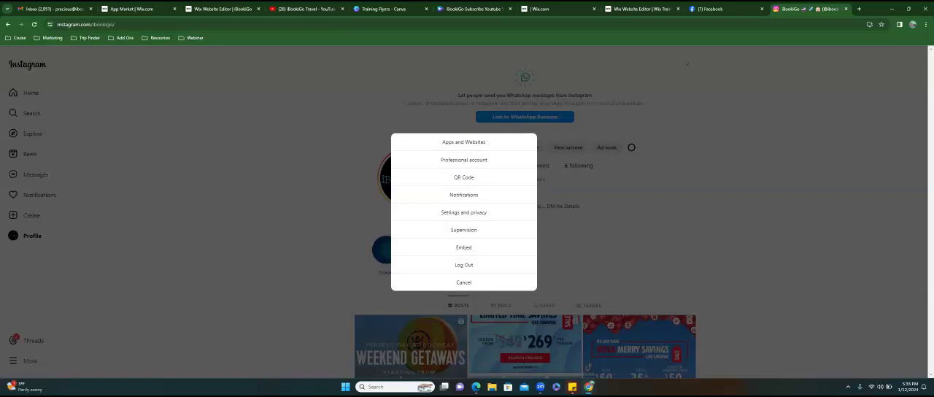
click(463, 247)
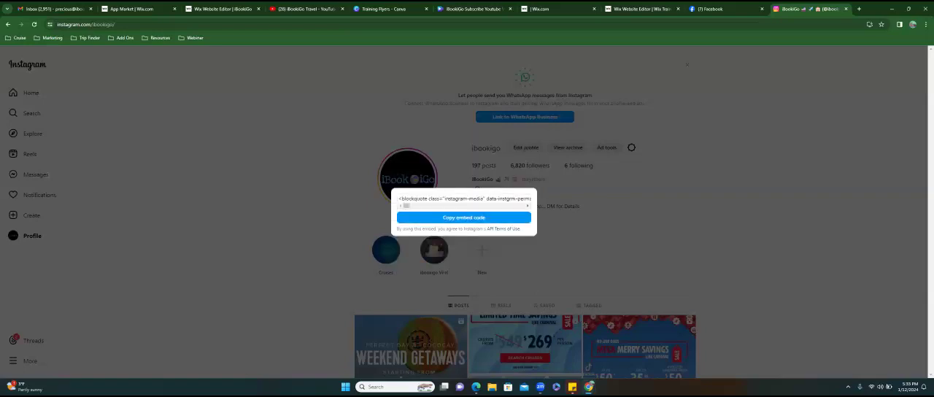
click(463, 218)
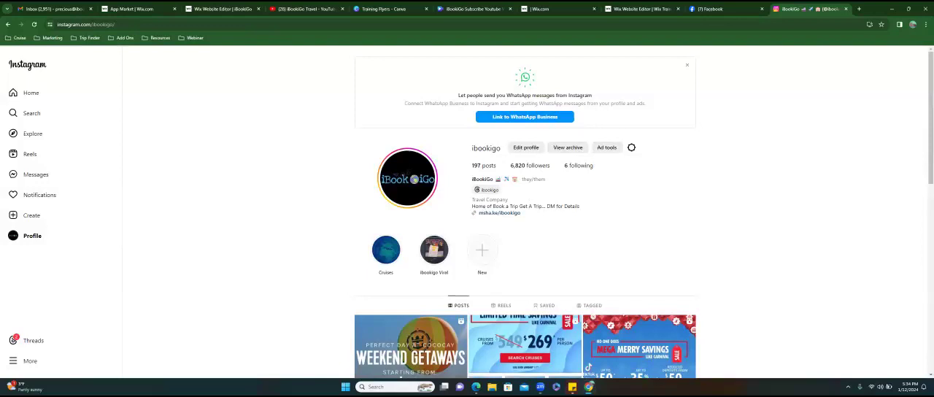
- Copy the web address of the ibookigo Instagram profile and return to the Wix editor
scroll(525, 219, down, 5)
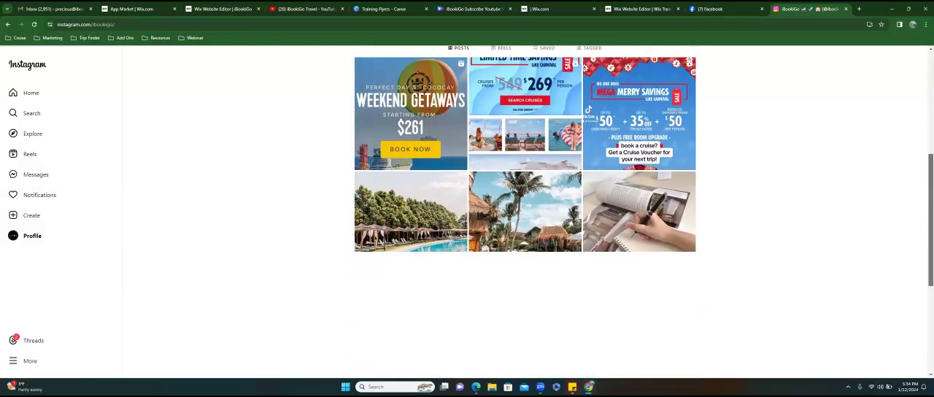
scroll(525, 219, up, 5)
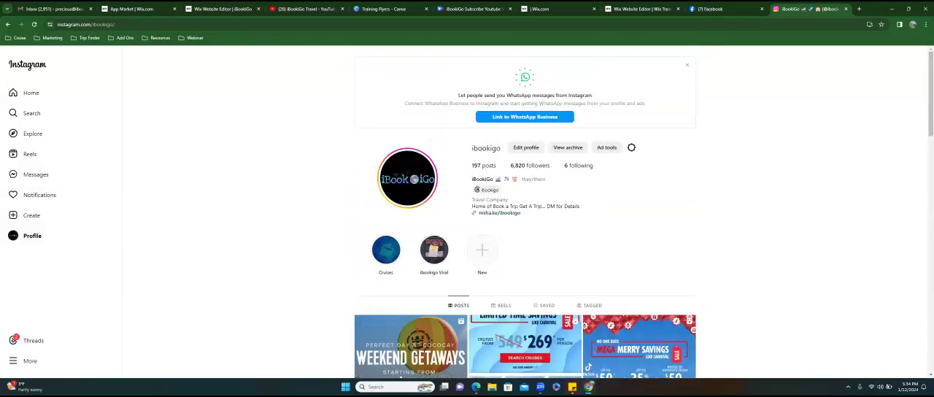
scroll(526, 219, down, 2)
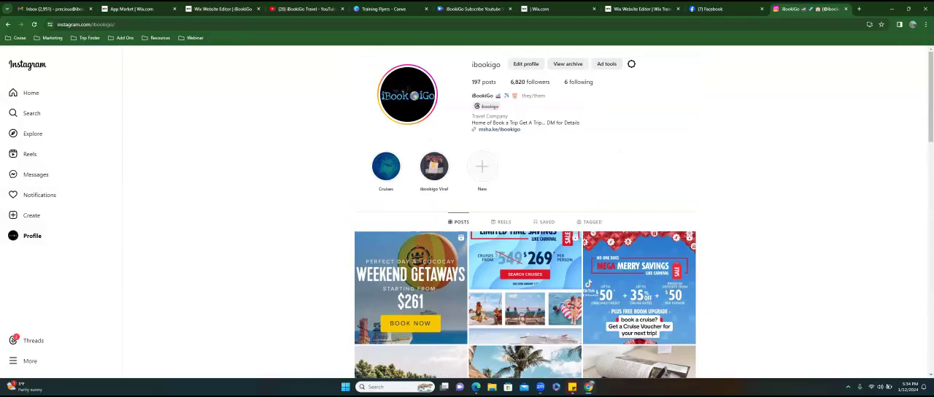
click(129, 26)
right_click(113, 26)
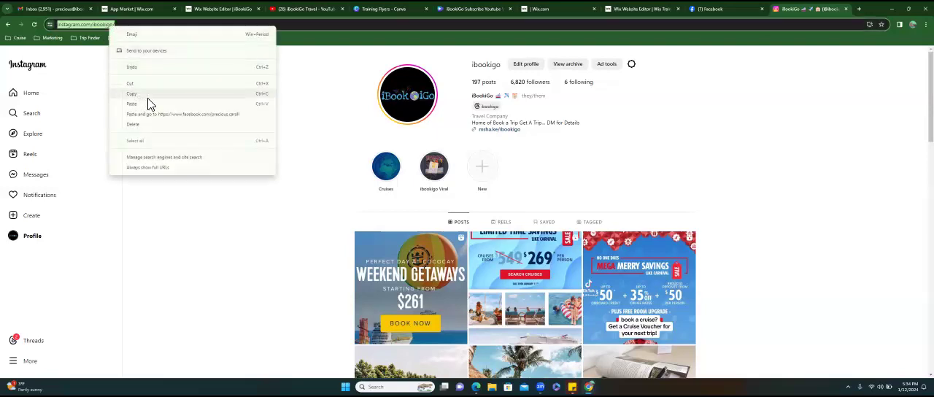
click(148, 100)
click(725, 10)
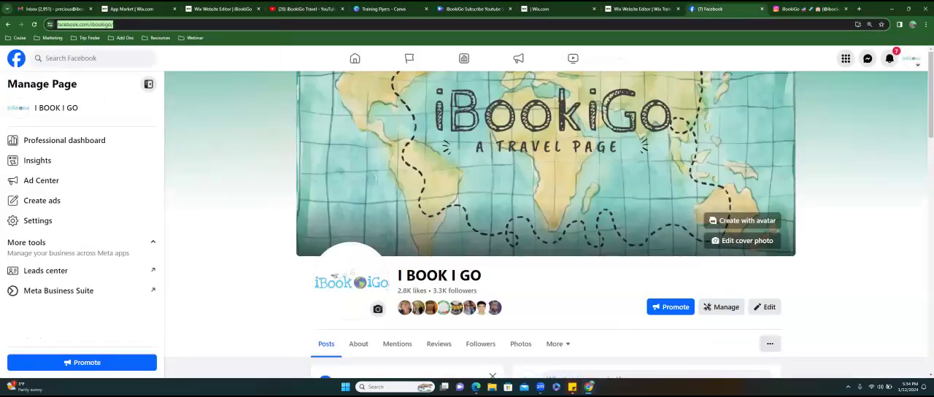
click(642, 9)
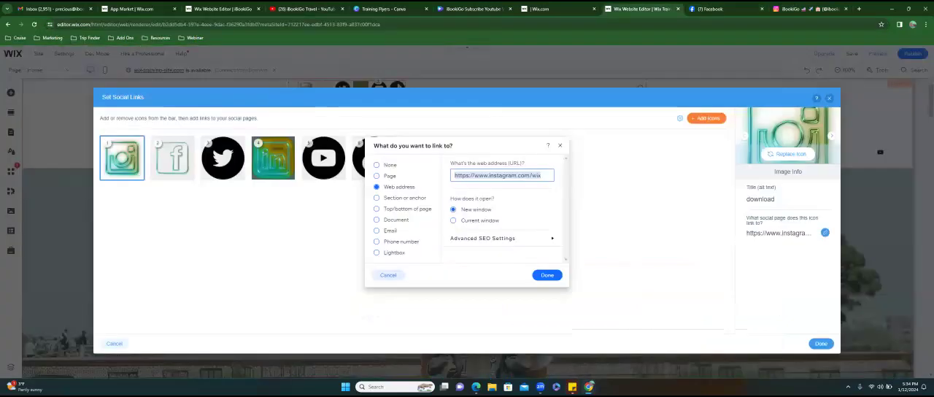
- Copy the ibookigo Instagram profile's web address and set it as the link of the social bar's Instagram icon in Wix
click(810, 10)
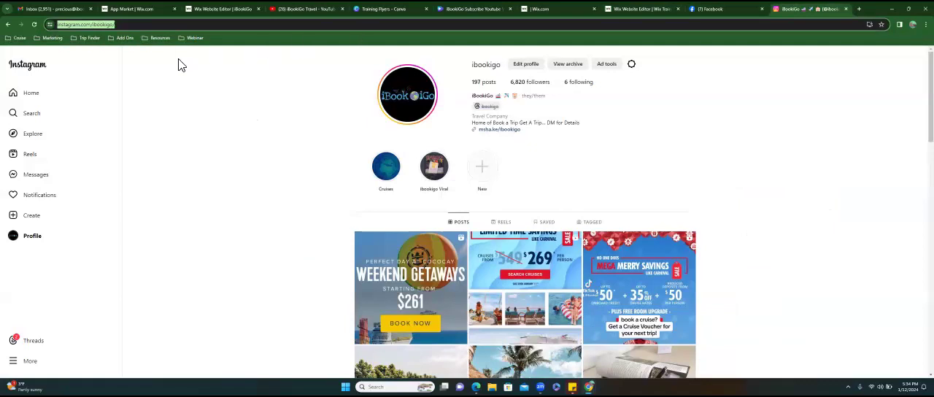
right_click(86, 28)
click(105, 92)
click(722, 9)
click(638, 9)
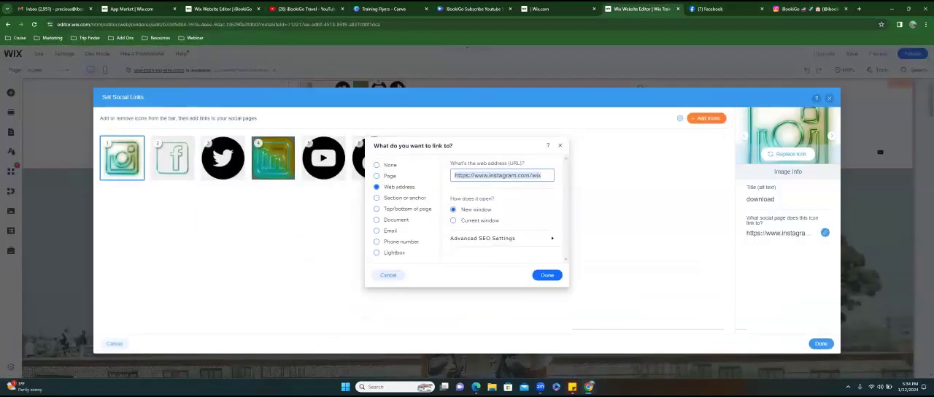
drag(543, 176, 448, 175)
text(https://www.instagram.com/ibookgo/)
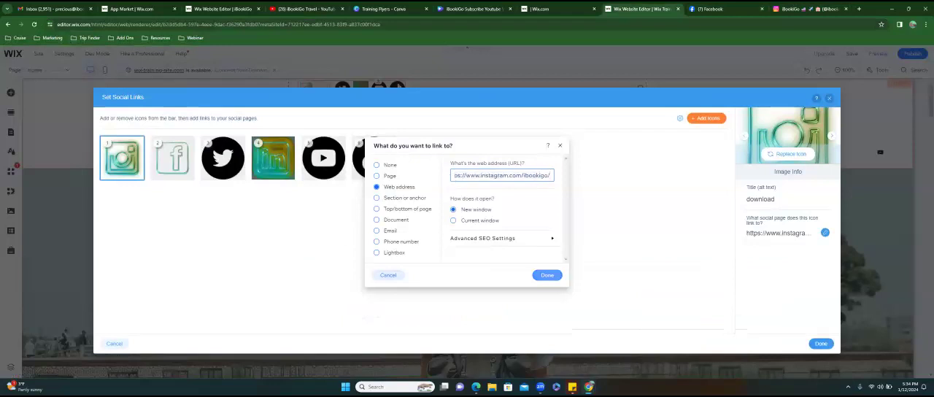
click(547, 275)
- Examine the web addresses linked to the social bar's Twitter, YouTube and TikTok icons without changing them
click(230, 161)
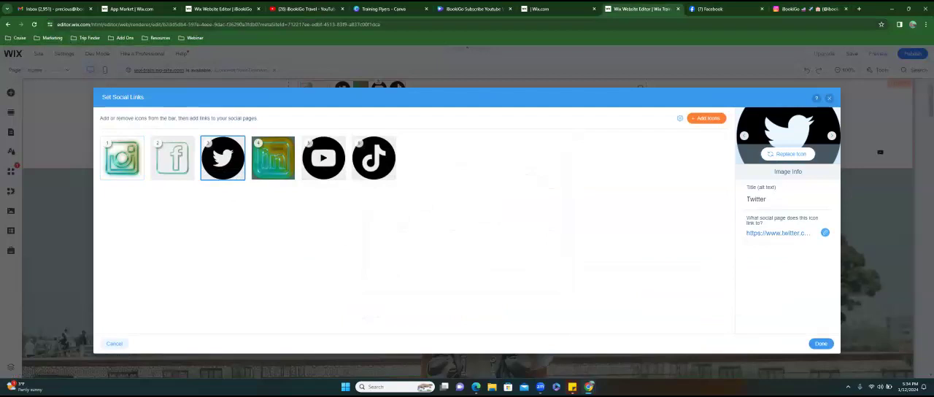
click(824, 232)
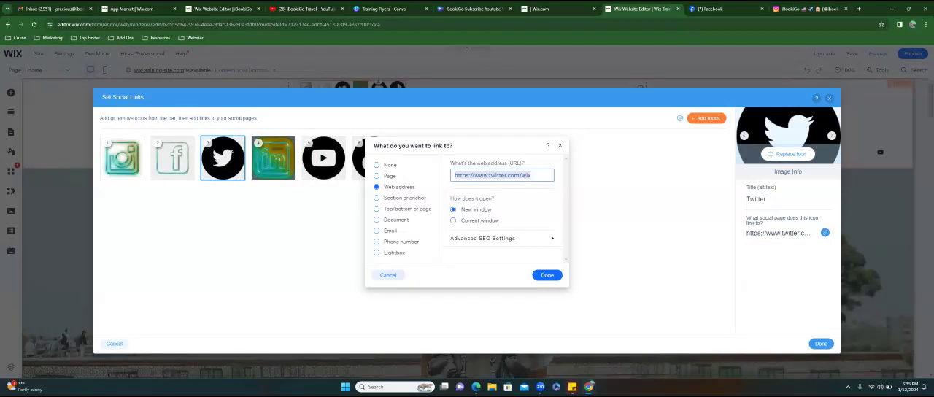
click(560, 146)
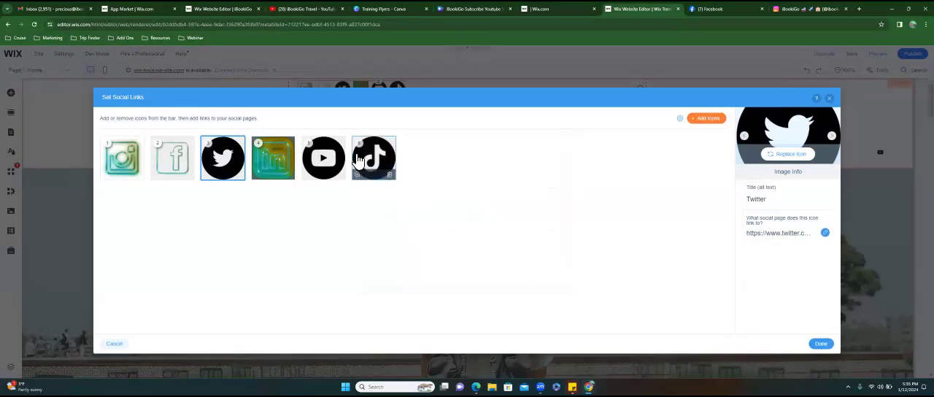
click(323, 160)
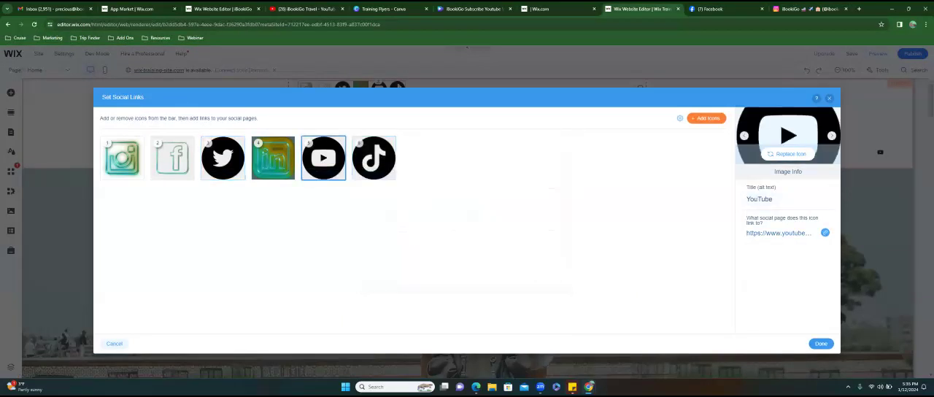
click(824, 232)
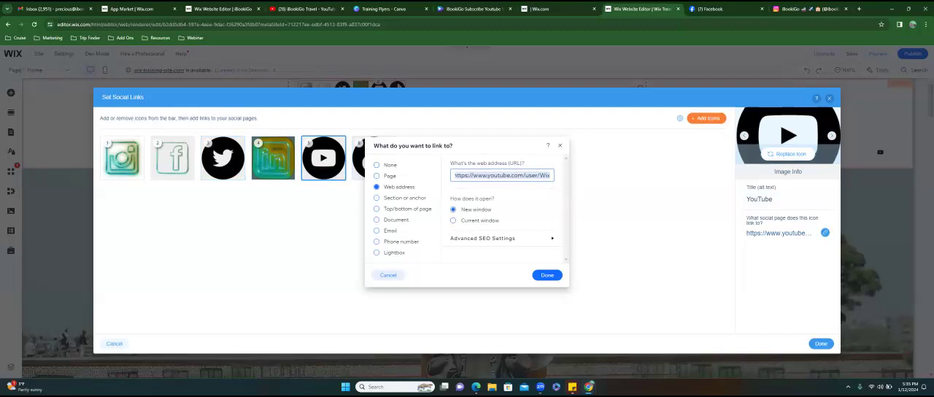
click(560, 145)
click(373, 161)
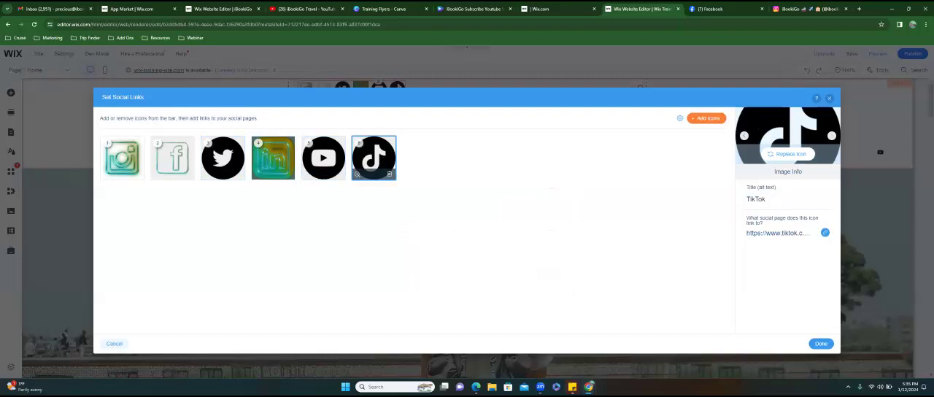
click(825, 232)
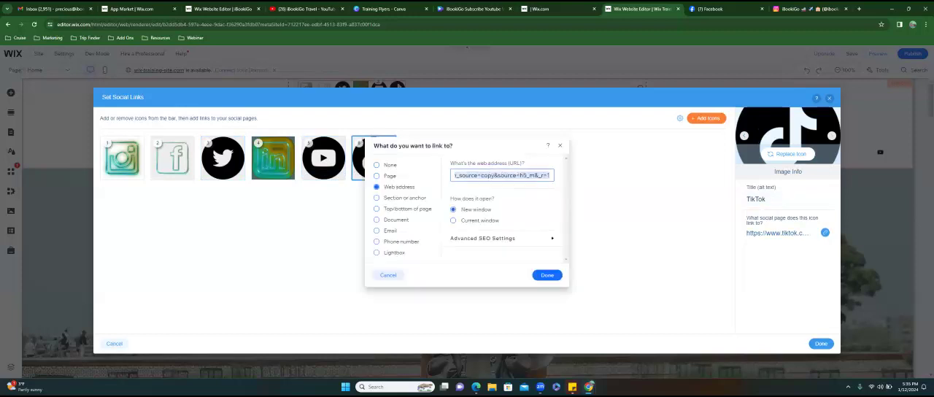
key(Left)
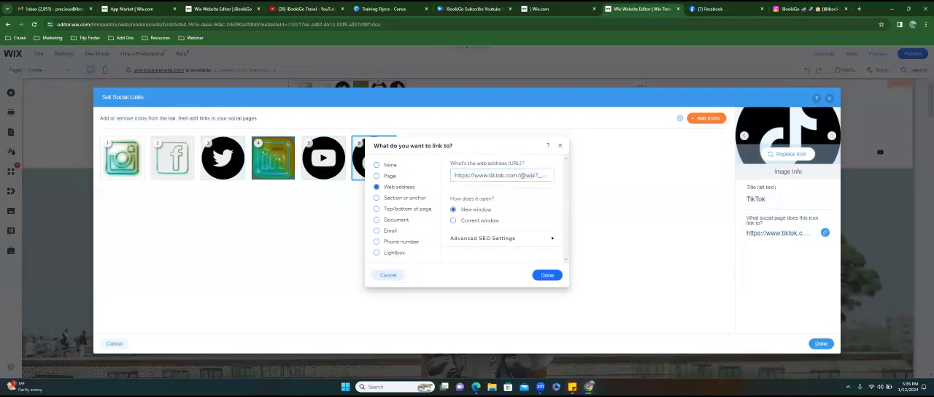
click(546, 274)
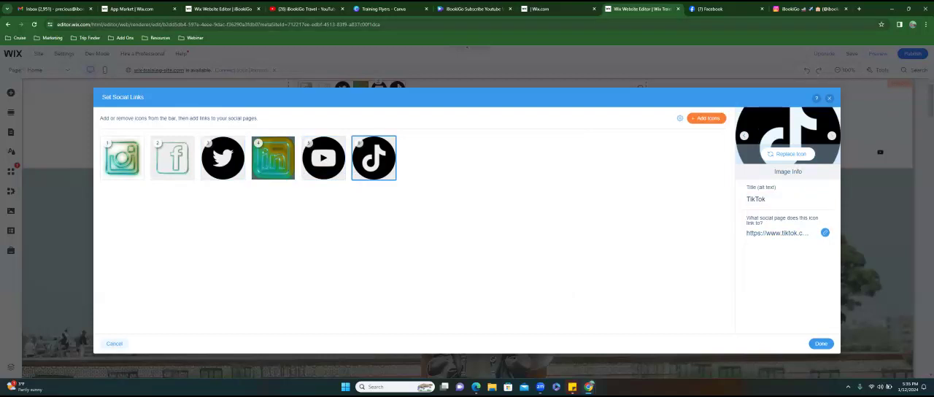
- Open the owner's LinkedIn profile in a new browser tab and highlight its web address
key(ctrl+Tab)
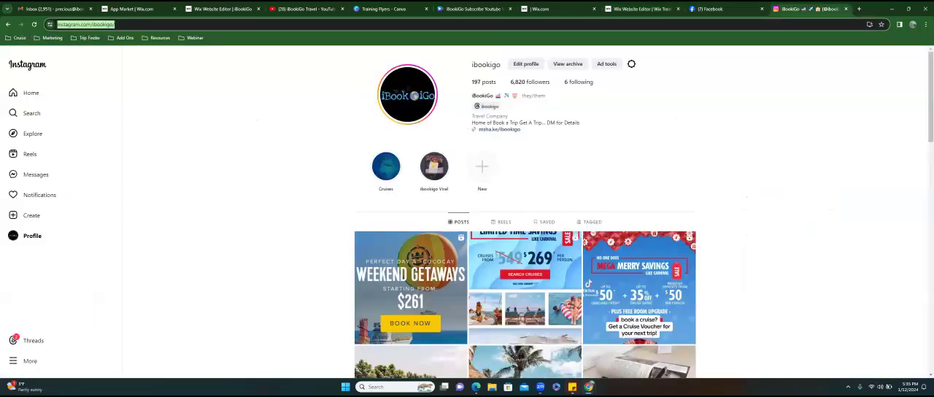
key(ctrl+shift+Tab)
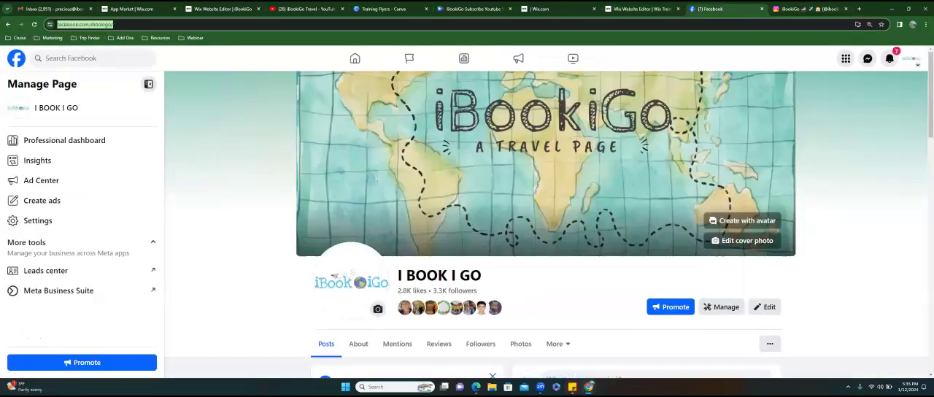
click(859, 10)
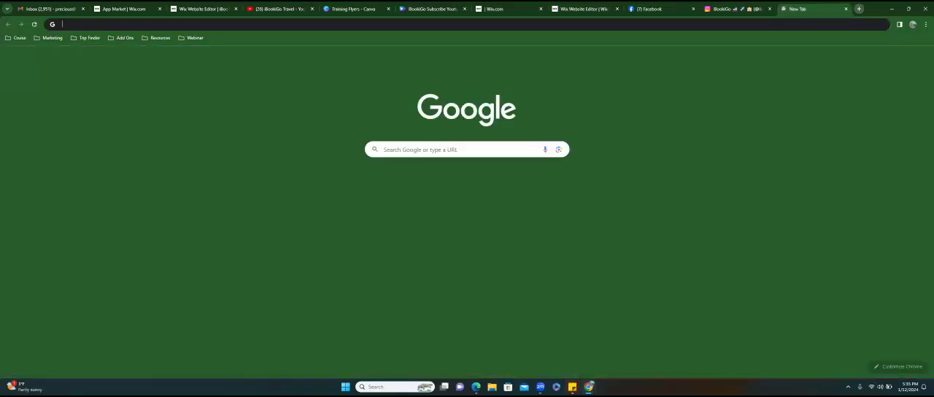
click(466, 24)
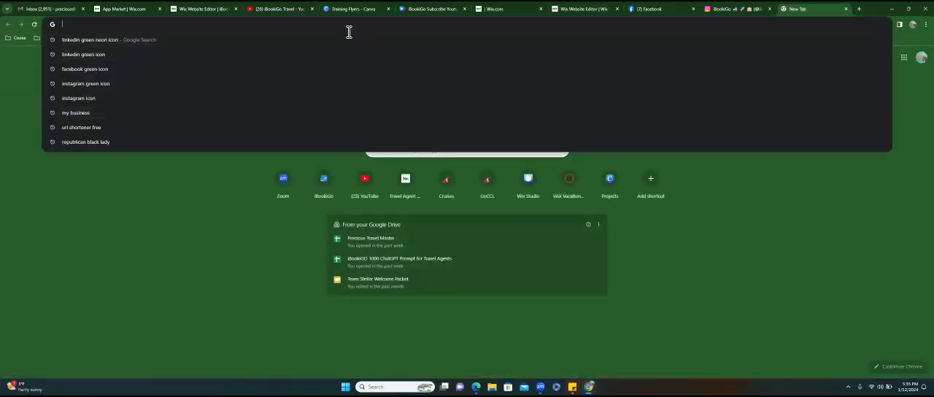
text(linkin)
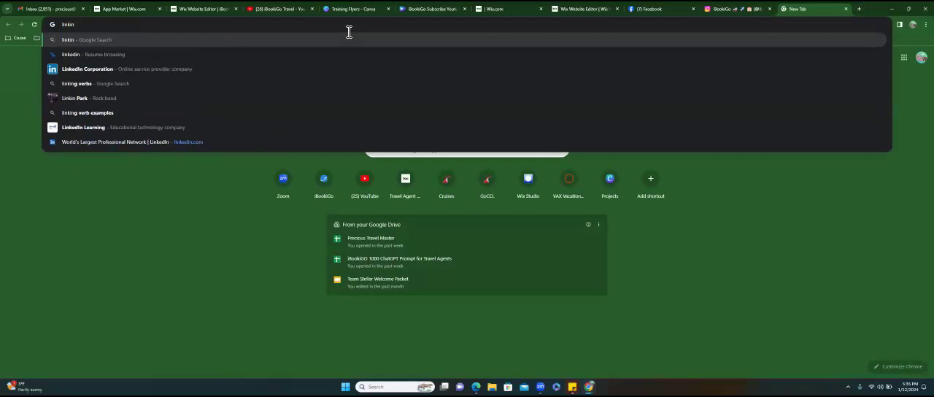
key(BackSpace)
key(BackSpace)
text(ed)
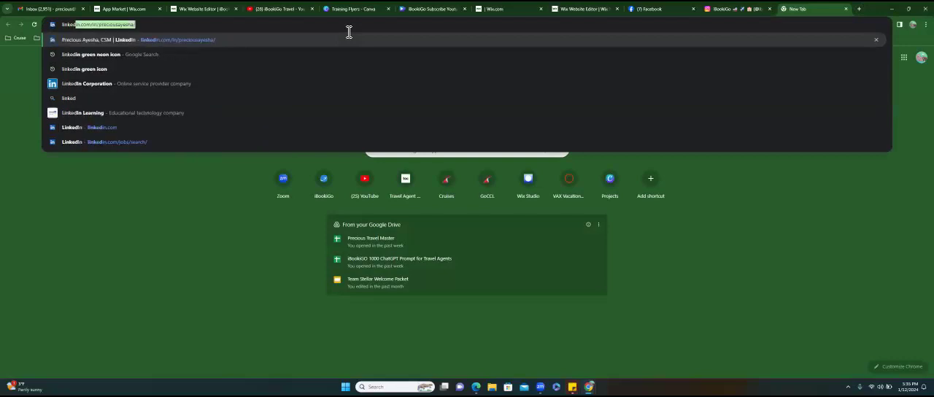
key(Return)
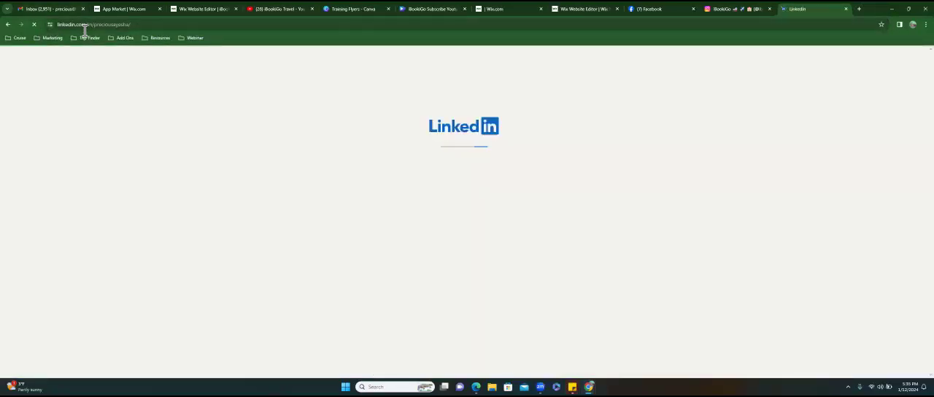
click(77, 31)
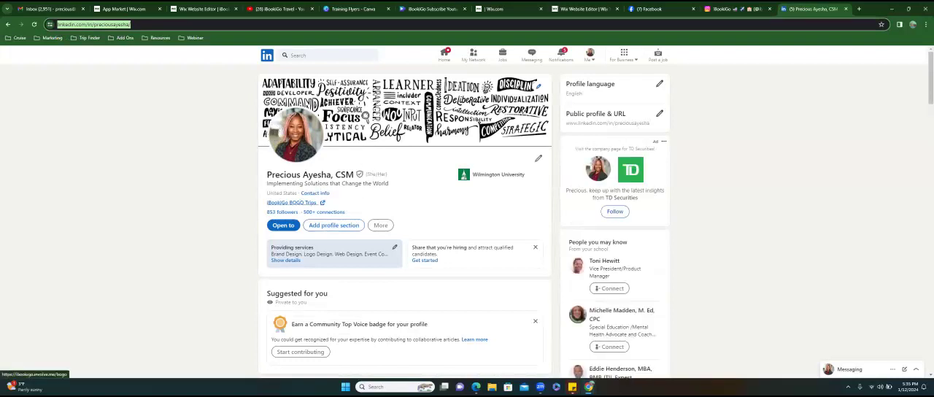
scroll(292, 202, down, 9)
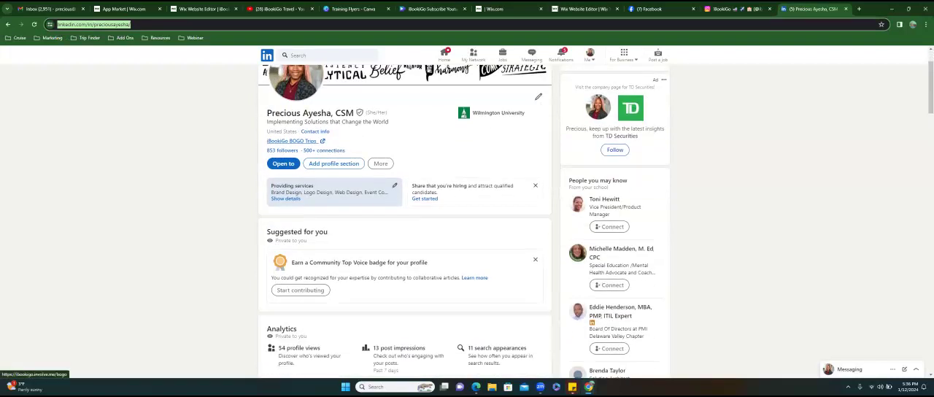
- Open the iBookiGo Travel company page from the LinkedIn profile and copy the company page's web address
scroll(252, 165, down, 10)
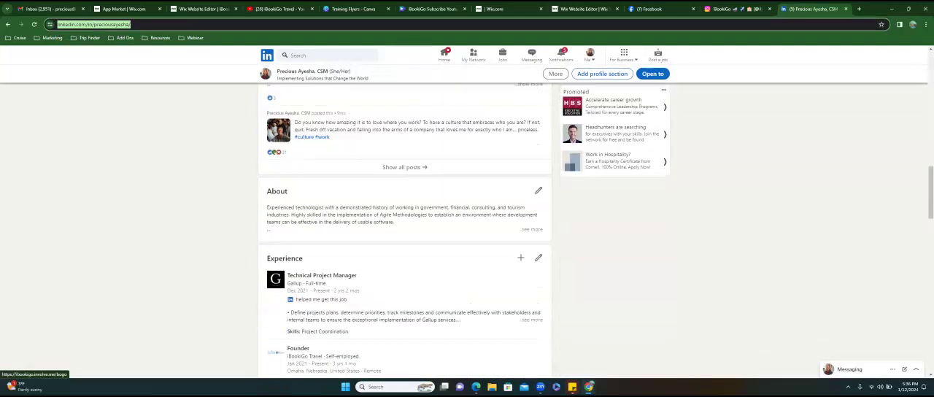
click(278, 172)
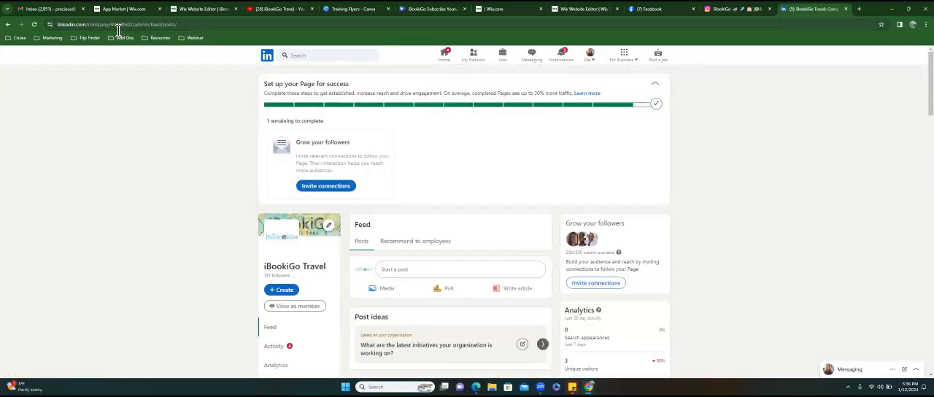
double_click(150, 24)
drag(242, 30, 33, 31)
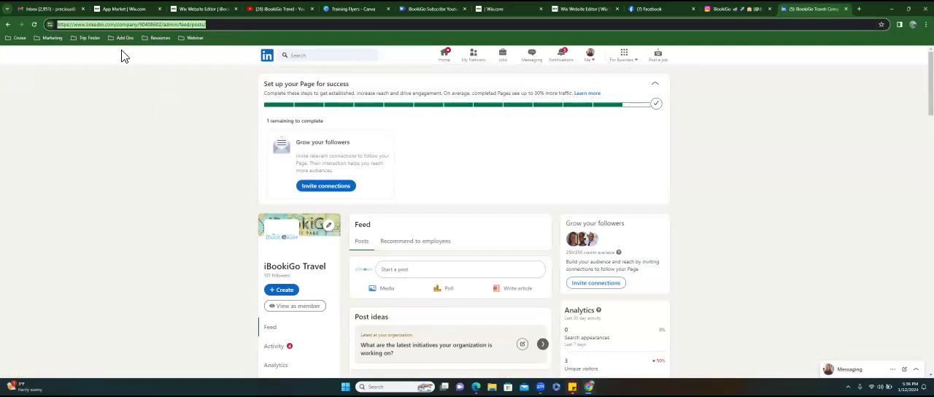
right_click(102, 25)
click(130, 93)
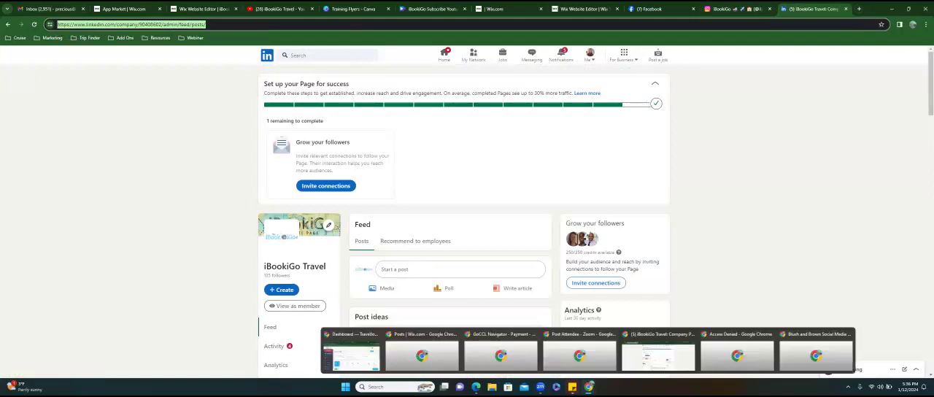
right_click(588, 387)
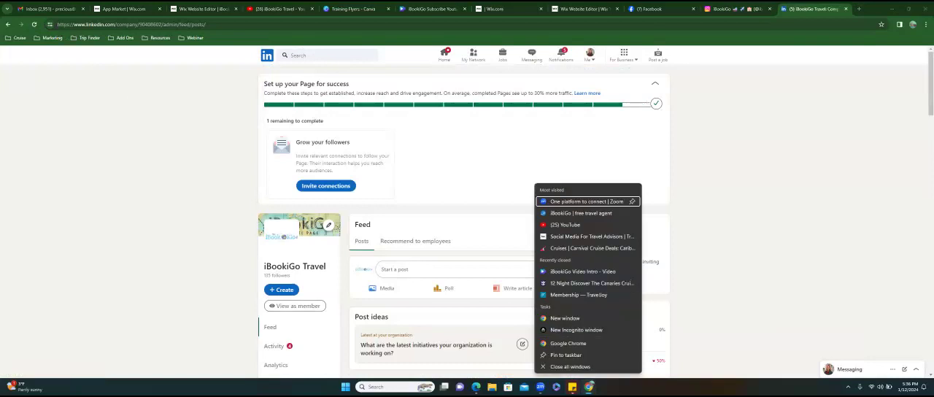
click(567, 343)
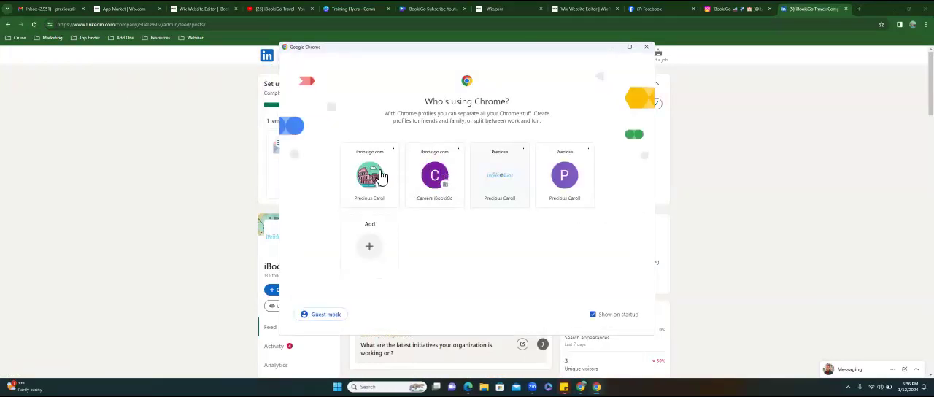
click(370, 175)
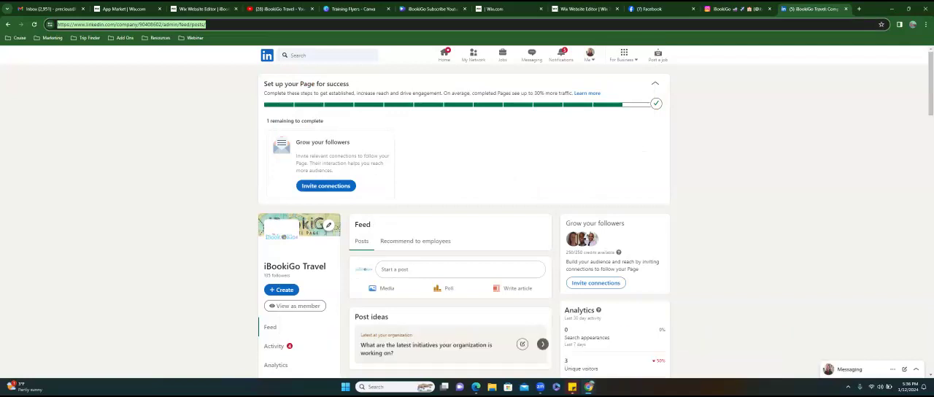
- Test the copied LinkedIn company address by loading it in a window of a different browser profile, and close that window
right_click(589, 387)
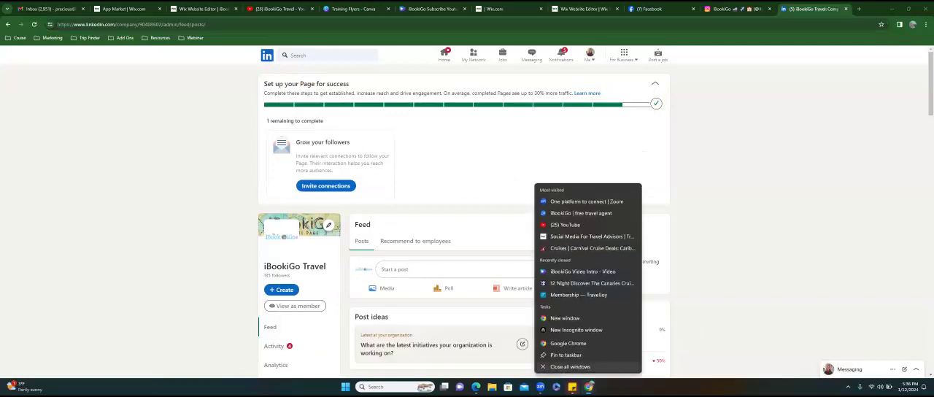
click(569, 343)
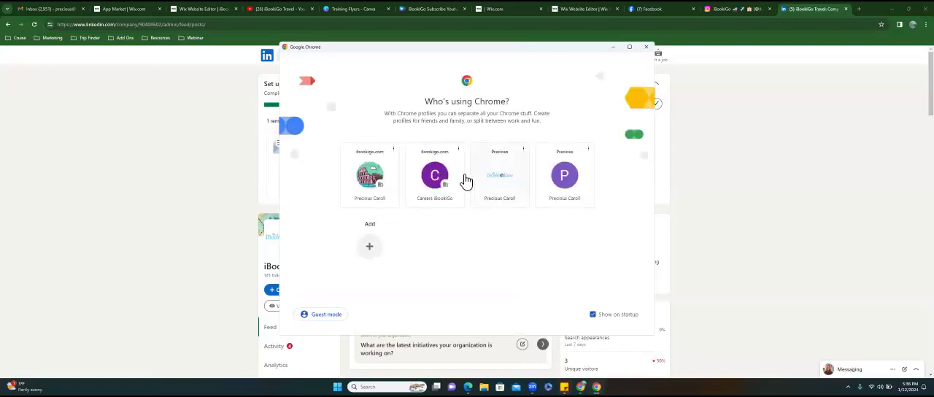
click(499, 175)
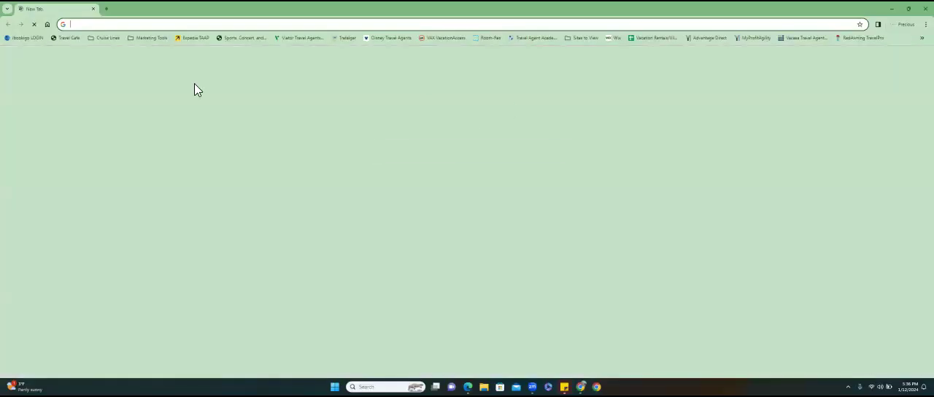
click(168, 26)
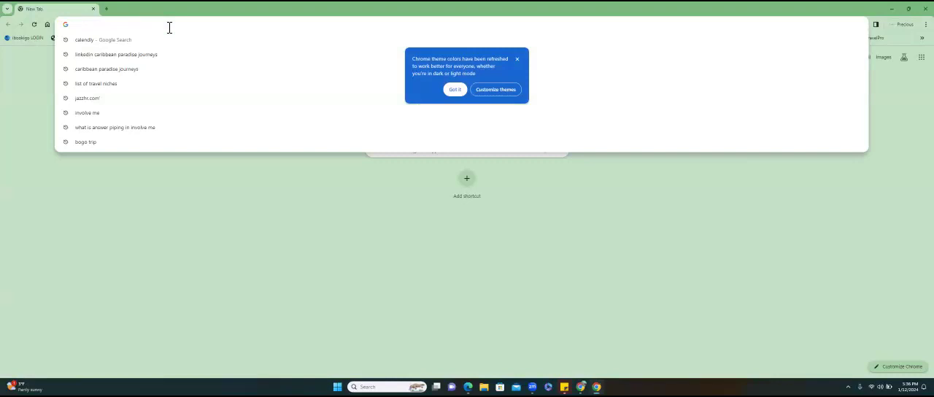
key(ctrl+v)
key(Return)
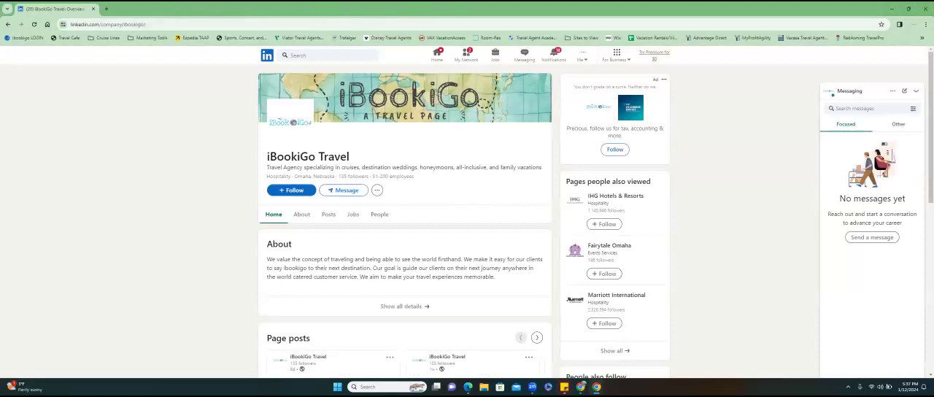
click(924, 9)
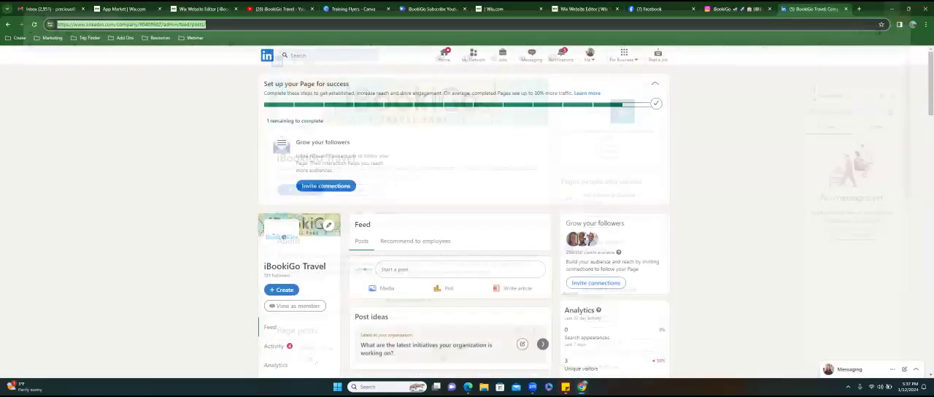
- Switch to the iBookiGo Travel YouTube channel and reopen its About details from the channel's list of links
click(282, 13)
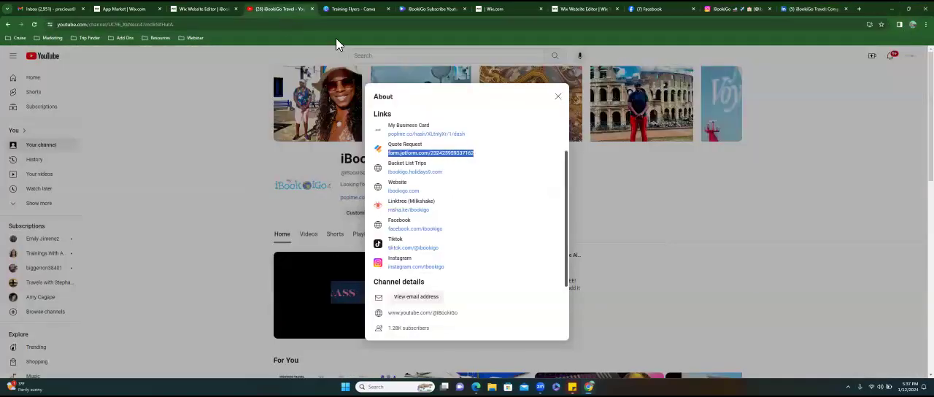
click(558, 96)
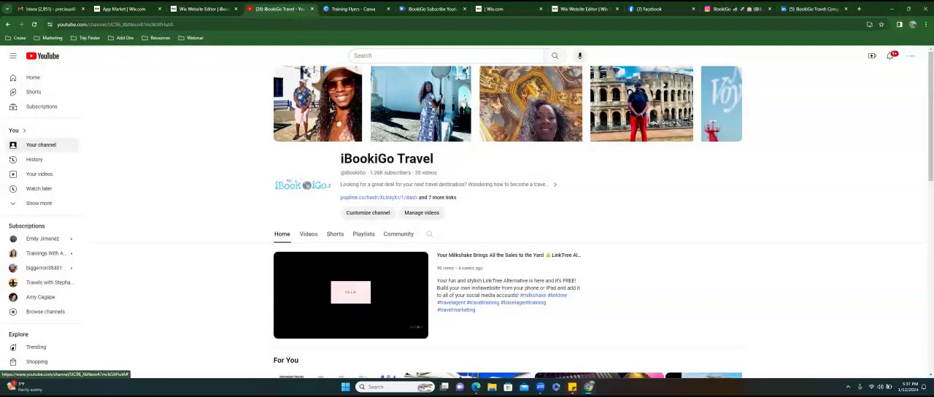
click(437, 198)
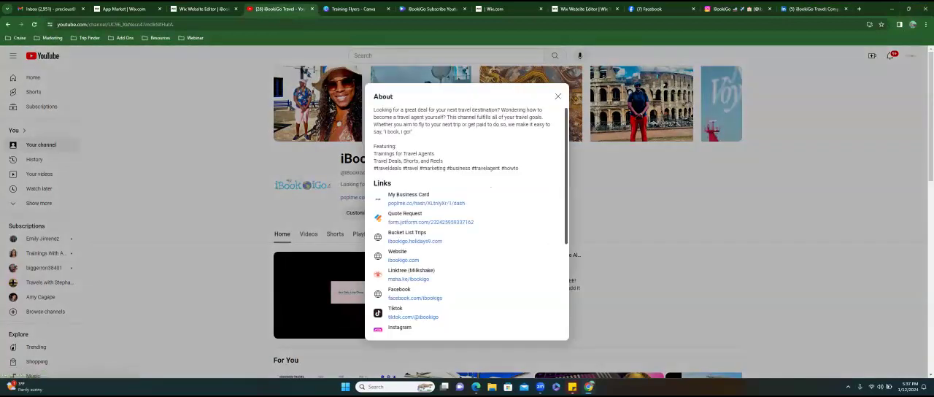
click(558, 96)
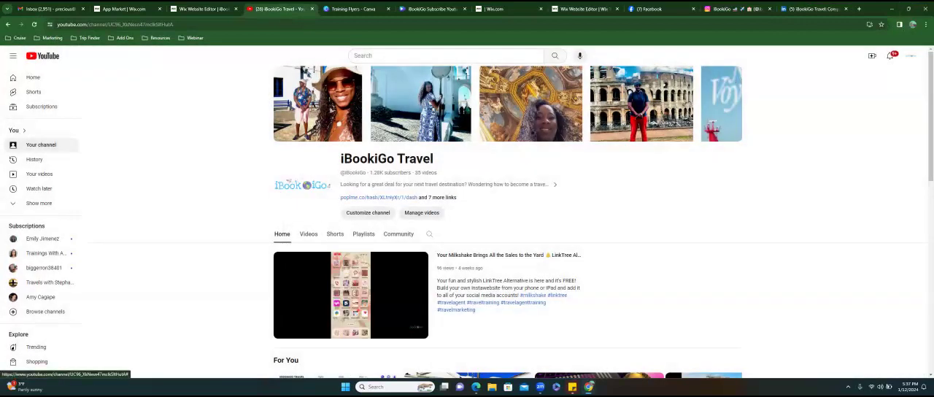
click(442, 196)
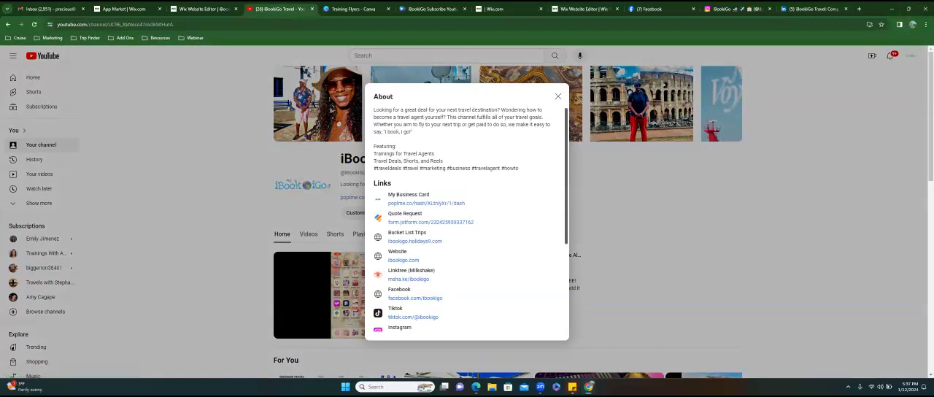
- Copy the YouTube channel's share link from its channel details and close the sharing and About dialogs
scroll(467, 219, down, 3)
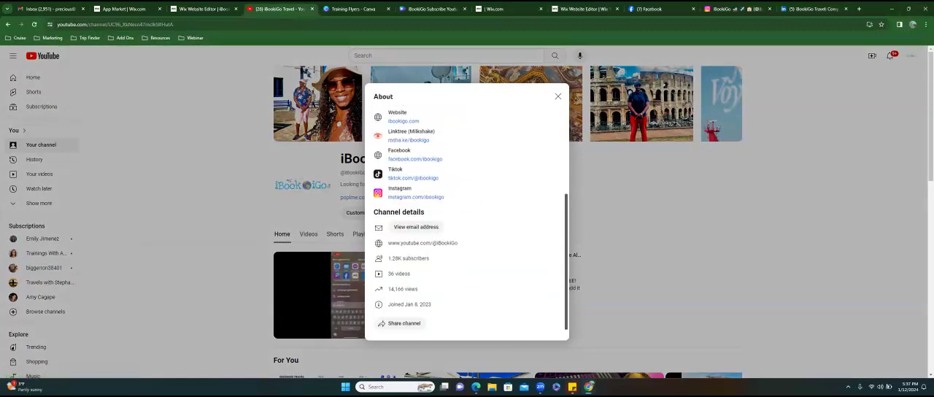
click(399, 323)
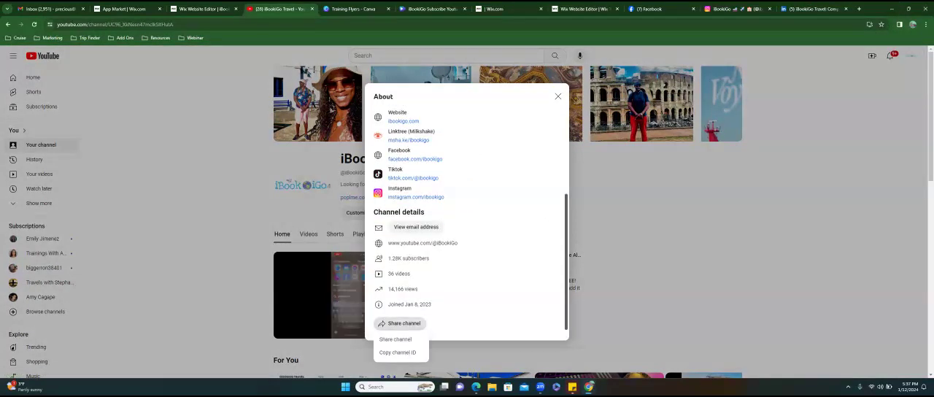
click(394, 340)
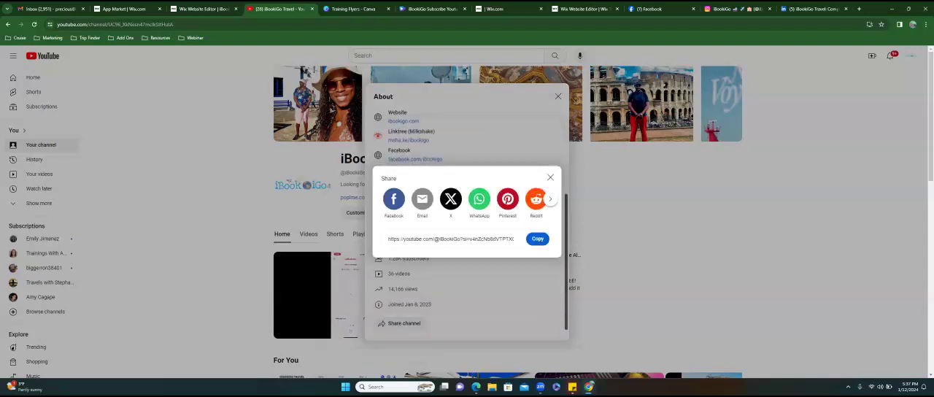
click(536, 238)
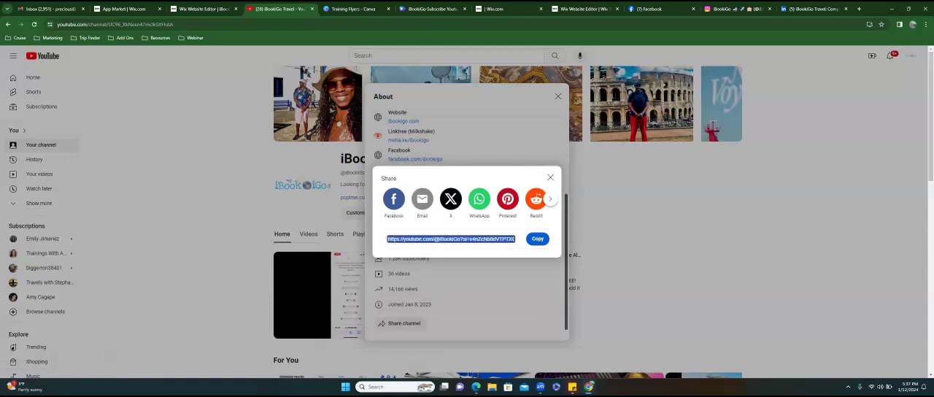
key(Escape)
click(558, 96)
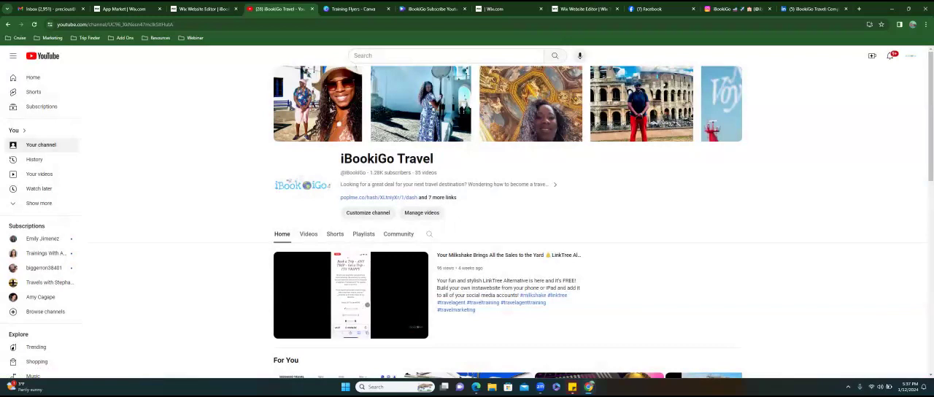
- Return to the Wix editor and apply the social bar's icon and link settings
click(584, 9)
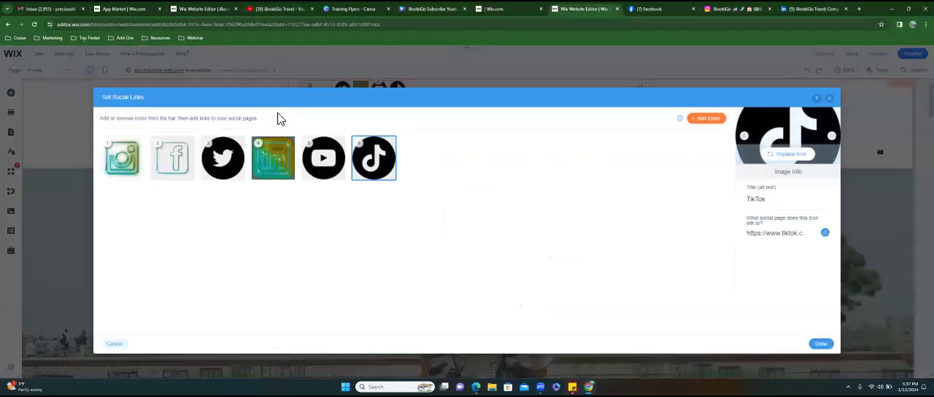
click(820, 343)
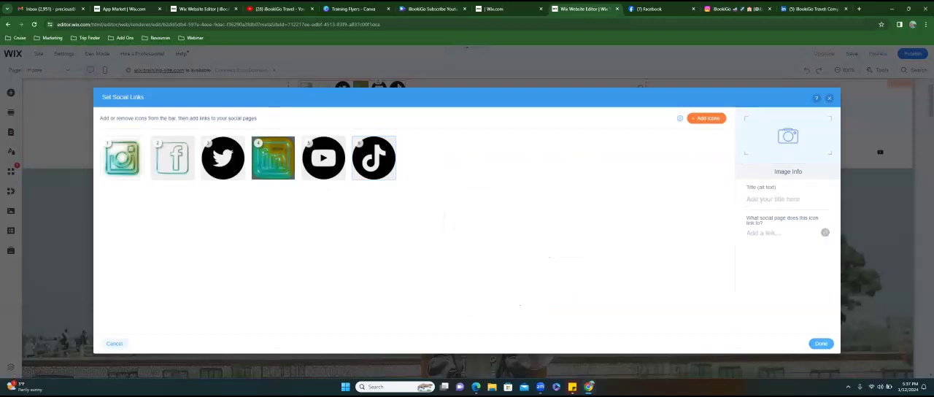
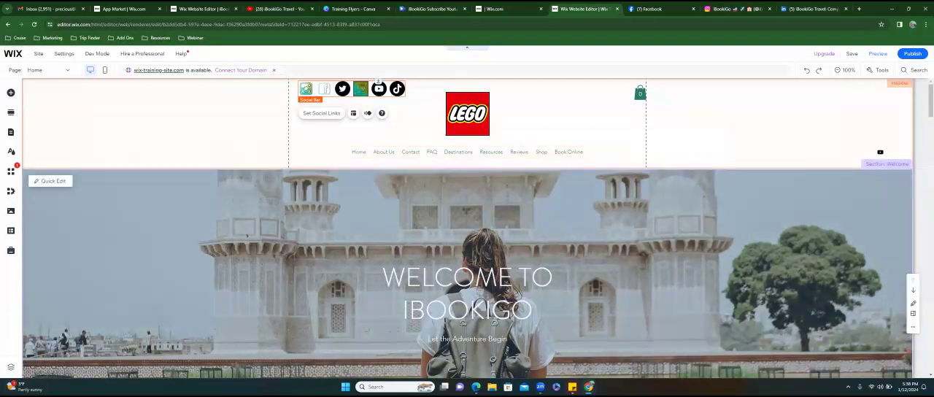
- Open the image replacement dialog for the header's LEGO logo and look through the site's boards and uploaded files
click(458, 129)
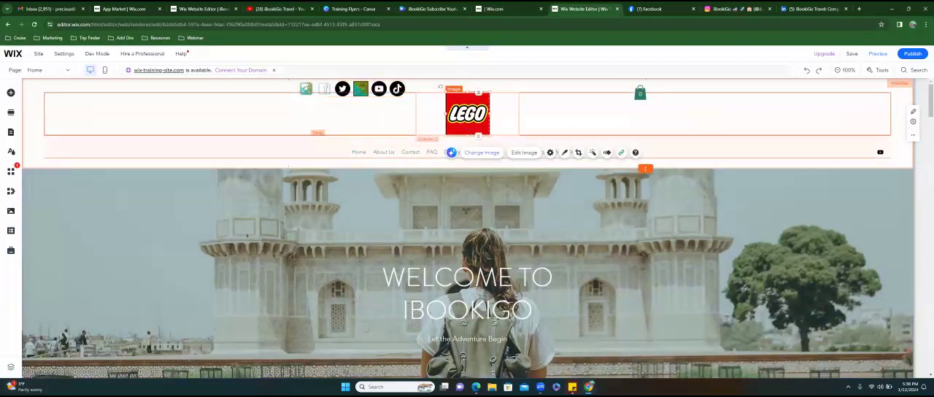
click(481, 152)
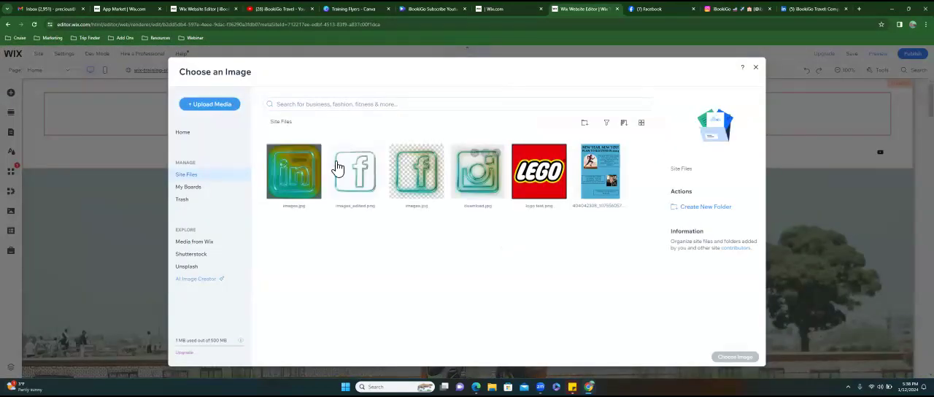
click(196, 190)
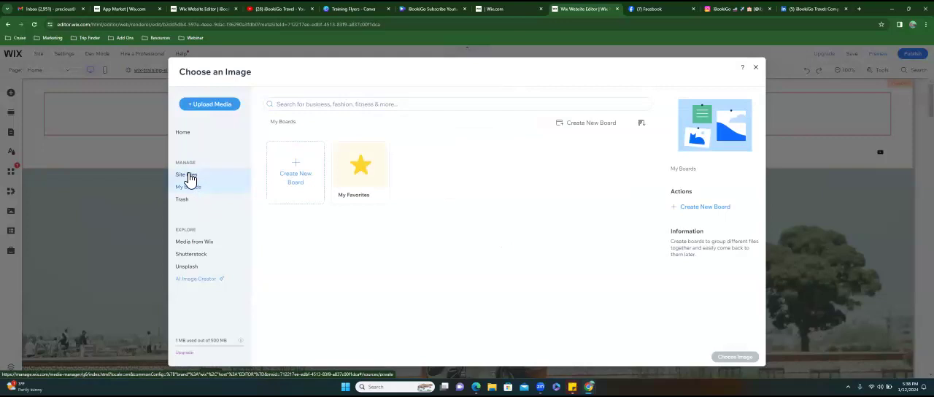
click(186, 175)
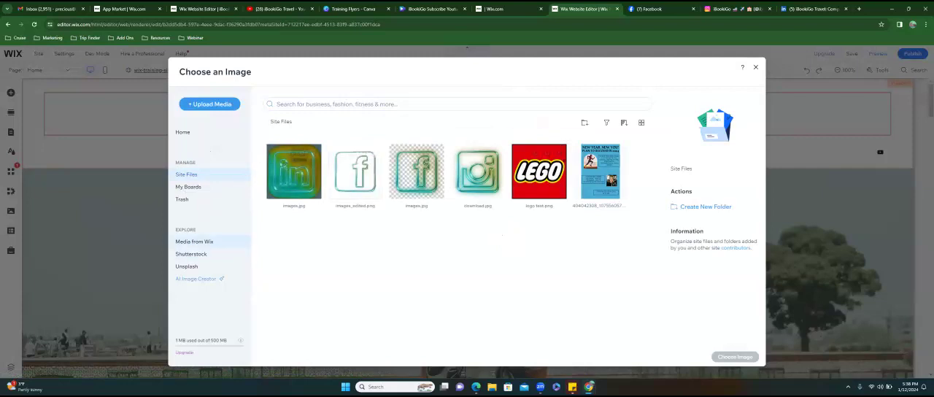
- Search the Media from Wix library for "travel logo"
click(194, 240)
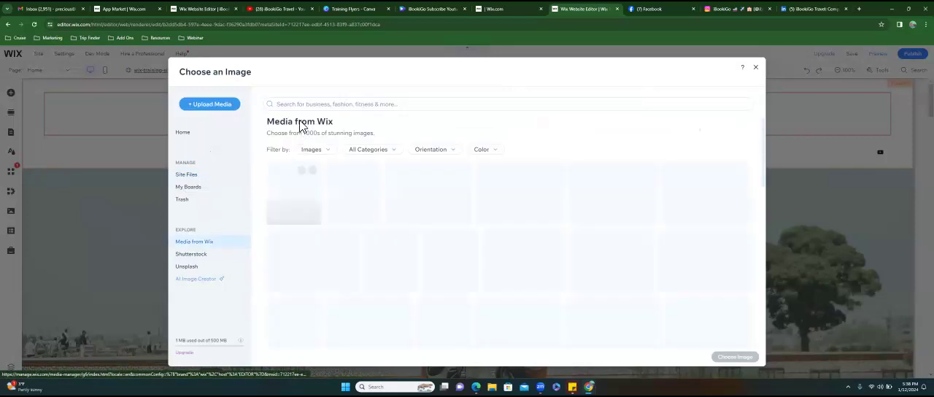
click(305, 108)
text(travel logo)
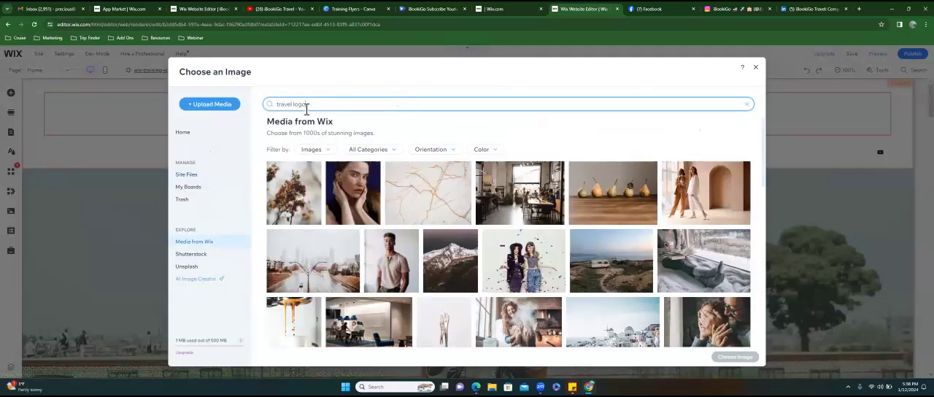
key(Return)
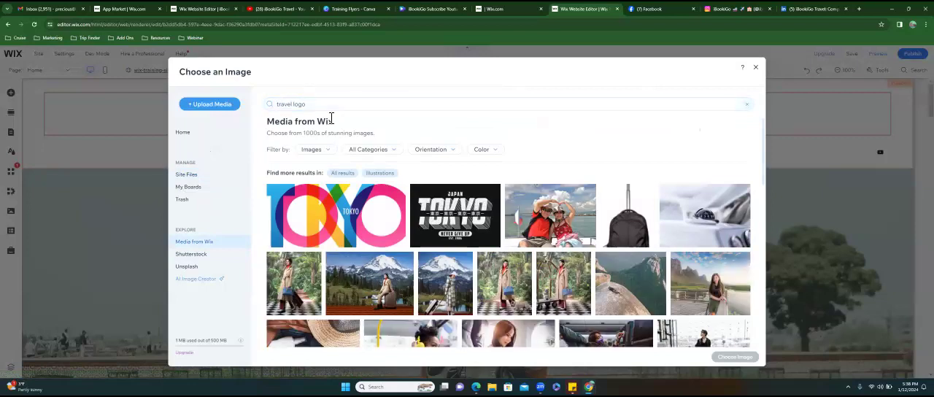
- Replace the header's LEGO logo with the picture of photo prints laid out on a map
scroll(445, 264, down, 1)
scroll(445, 264, down, 10)
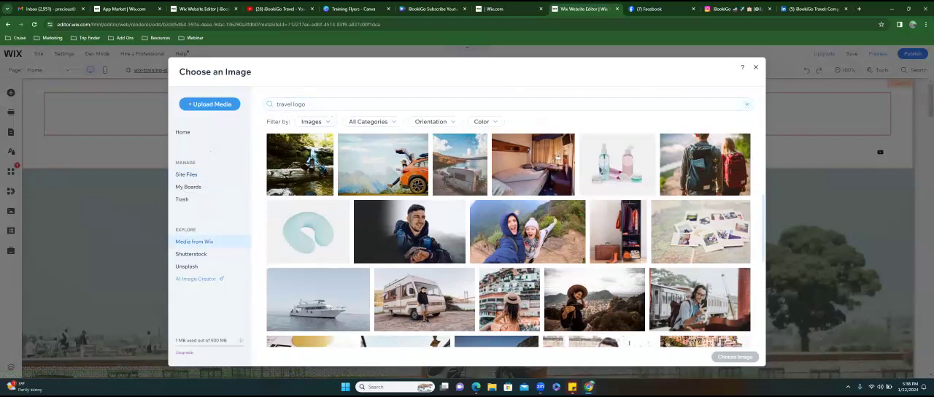
scroll(699, 299, down, 3)
scroll(699, 299, up, 3)
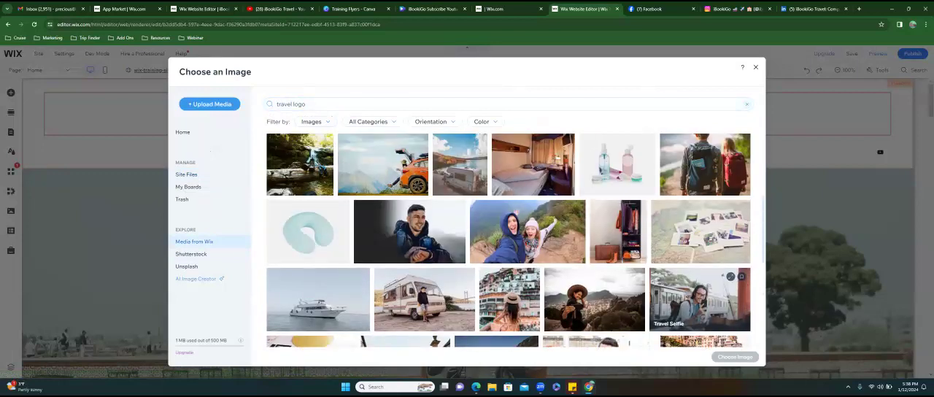
click(700, 233)
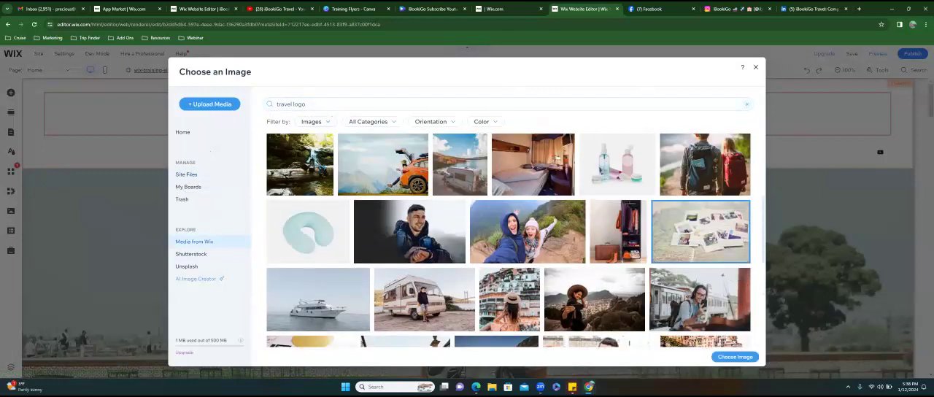
click(734, 357)
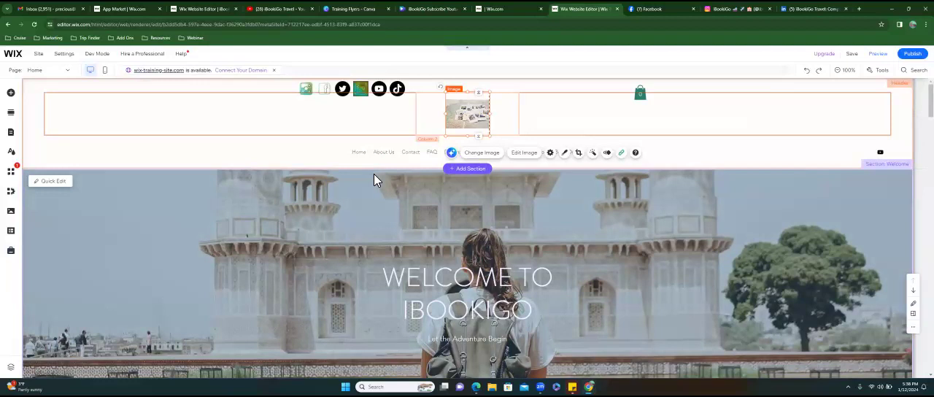
- Select the horizontal menu in the header to display its menu management options
click(310, 156)
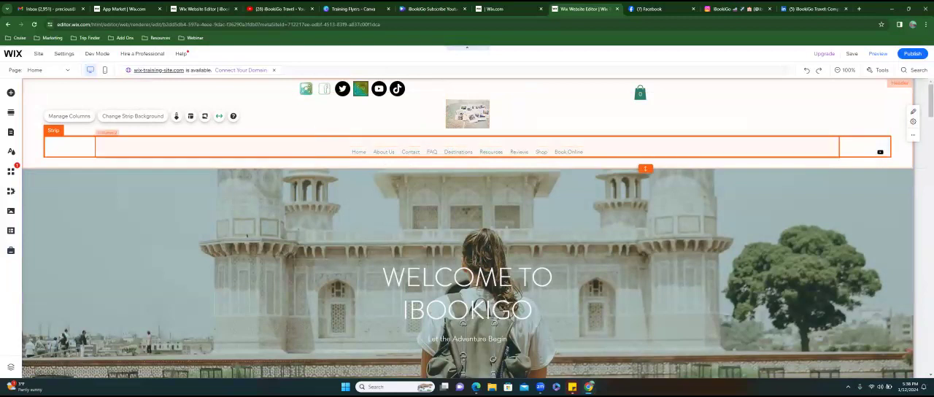
click(383, 151)
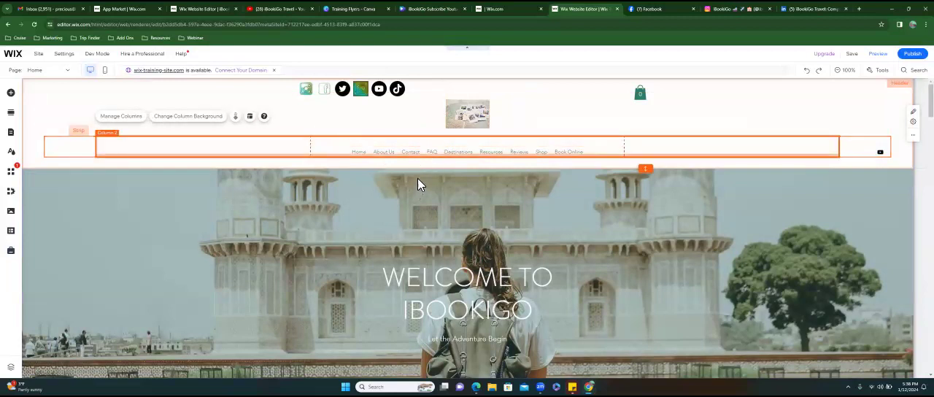
click(406, 159)
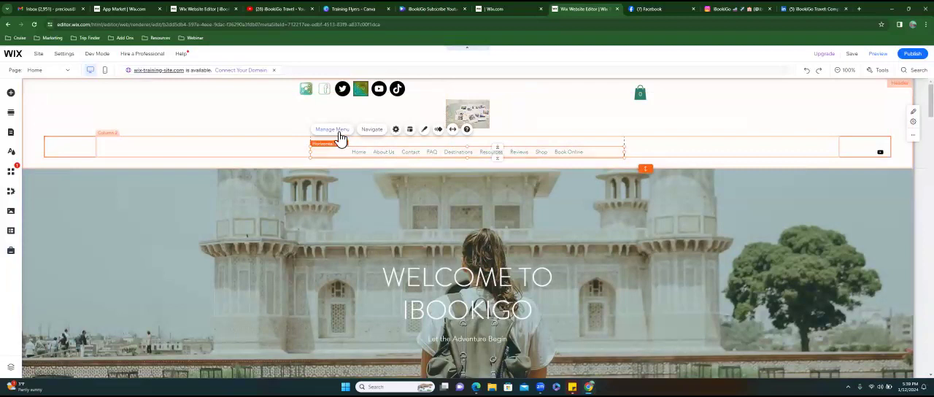
- Look through the site's page list and switch to the Destinations page
click(69, 72)
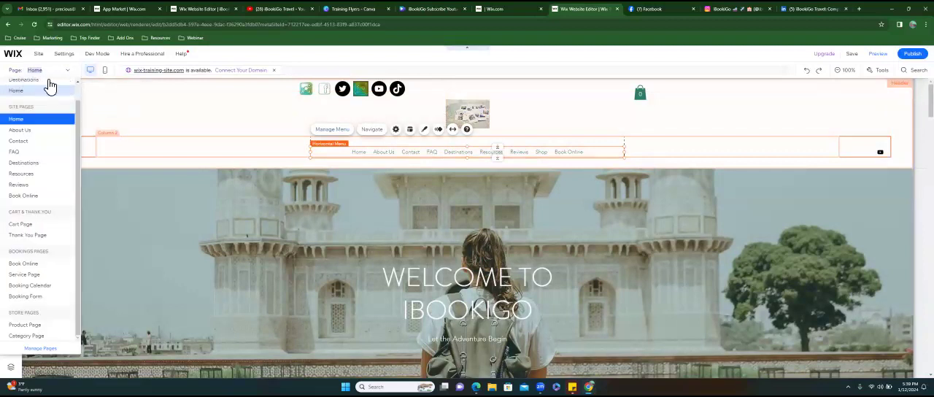
scroll(77, 125, up, 1)
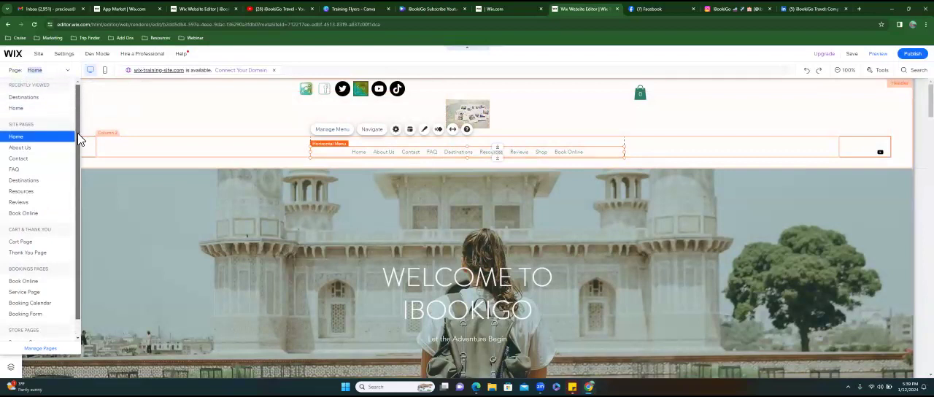
scroll(77, 138, down, 1)
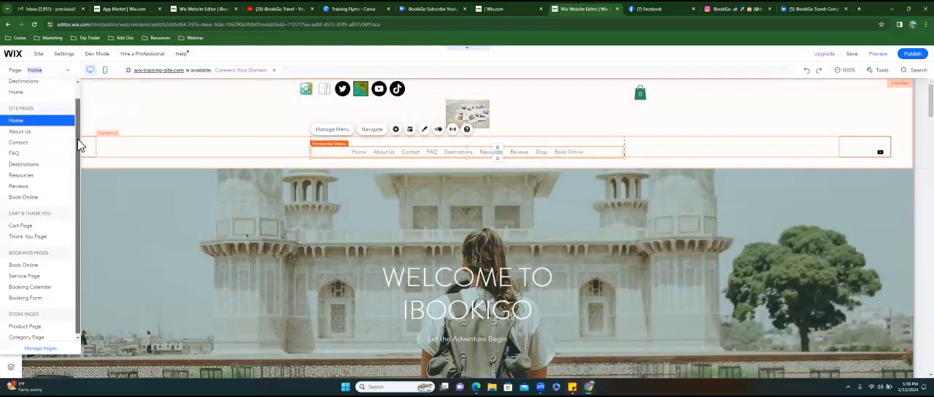
click(40, 167)
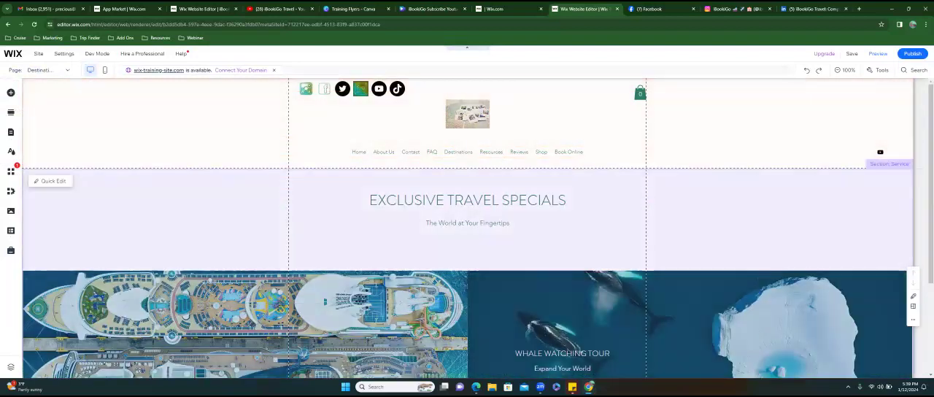
- Delete the strip with the cruise ship and whale watching images from the Destinations page
scroll(694, 333, down, 1)
scroll(694, 333, down, 1)
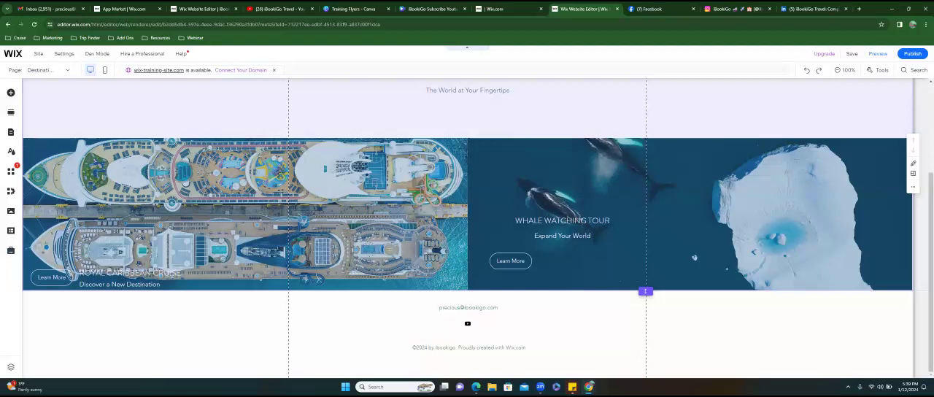
key(Delete)
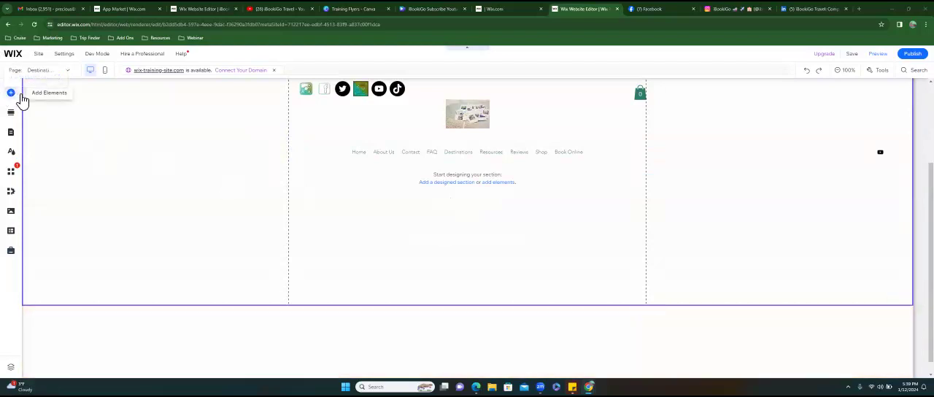
- Open the strip designs among the elements to add and examine the ready-made Services layouts
click(21, 95)
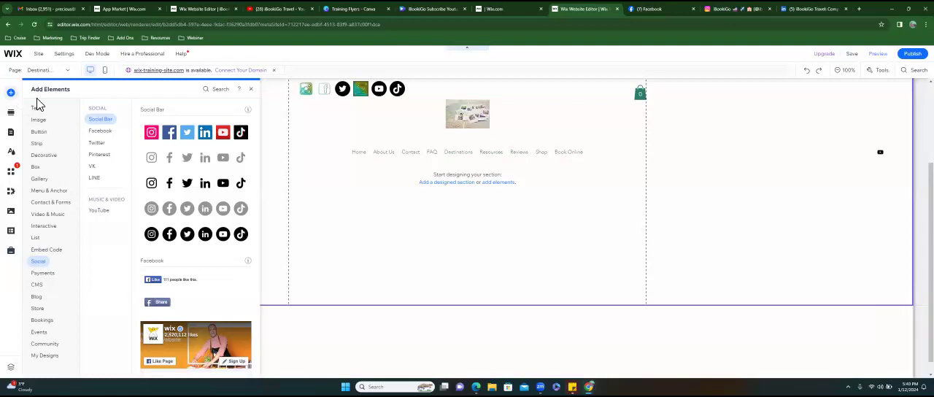
mouse_move(43, 150)
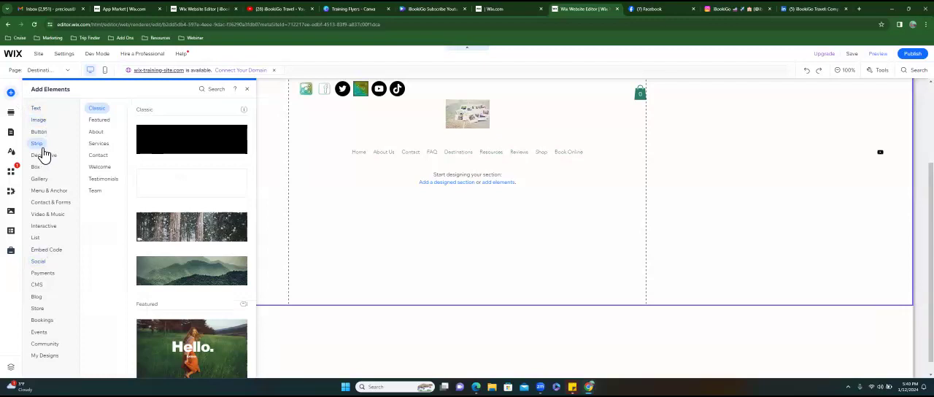
mouse_move(95, 145)
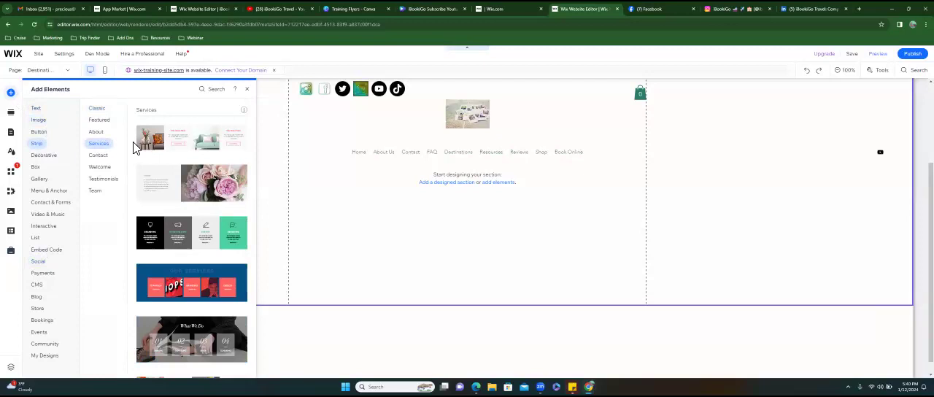
scroll(191, 241, down, 4)
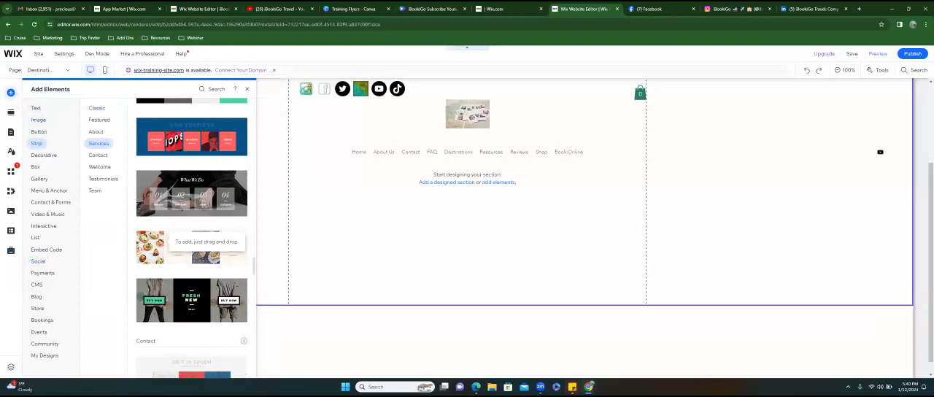
scroll(191, 240, down, 2)
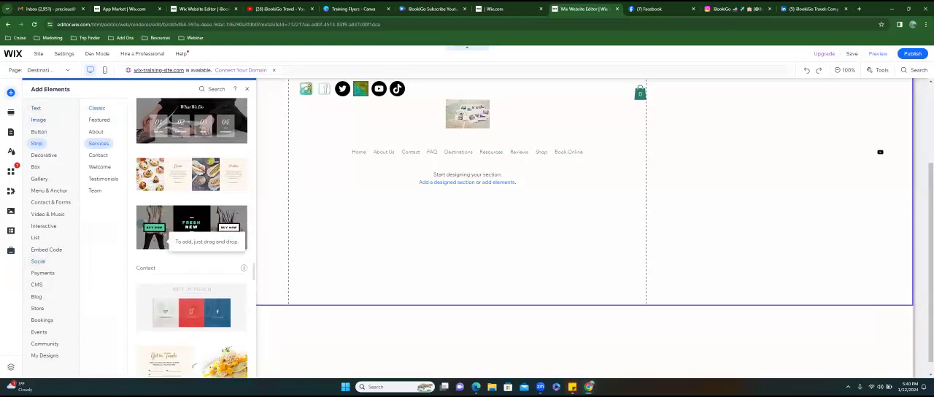
scroll(191, 241, down, 2)
scroll(191, 241, up, 4)
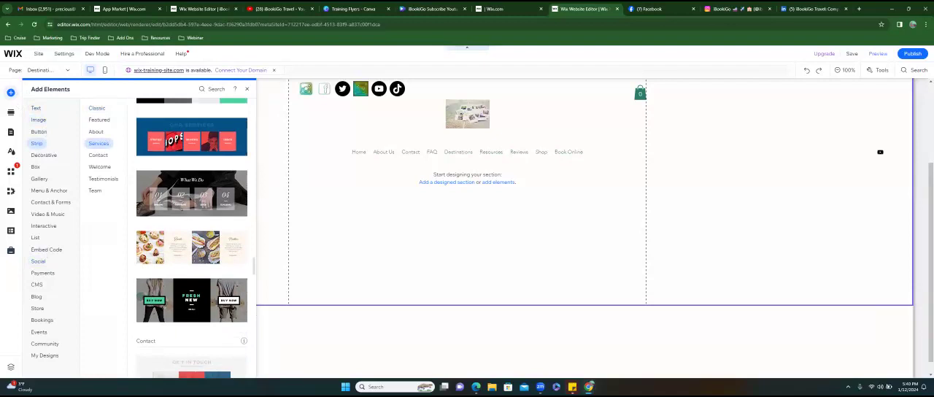
- Examine the About and Featured strip designs for a layout that suits the Destinations page
scroll(191, 248, up, 6)
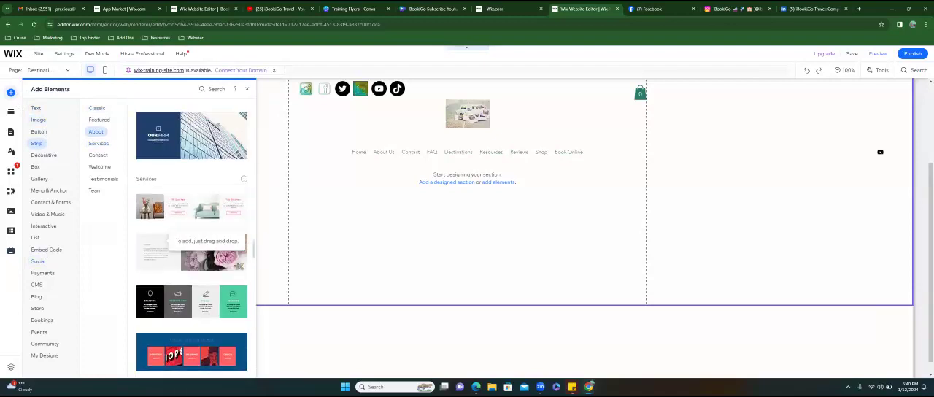
scroll(191, 248, up, 2)
scroll(191, 239, up, 8)
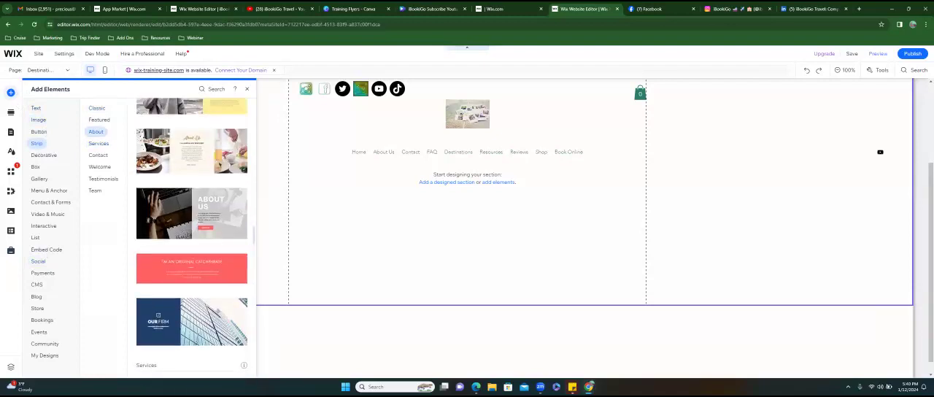
scroll(191, 238, up, 4)
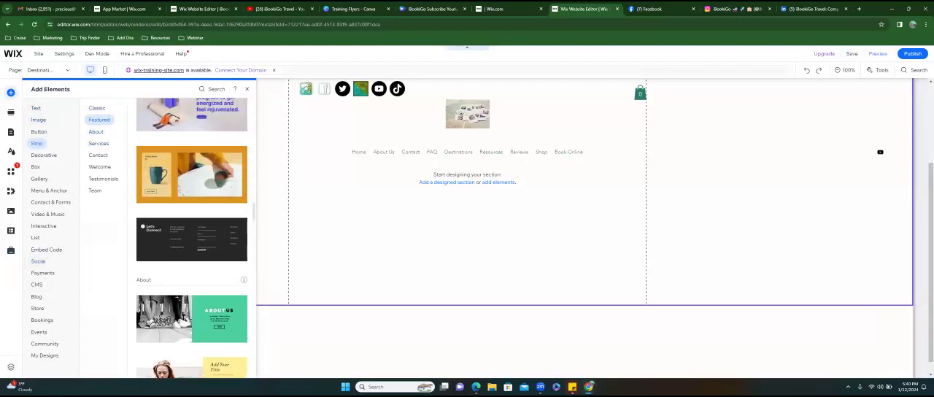
scroll(191, 238, up, 3)
scroll(191, 238, up, 6)
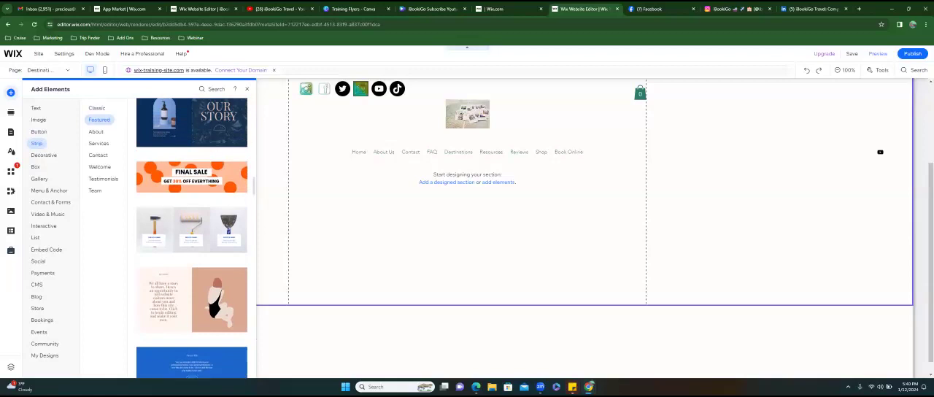
scroll(191, 239, up, 4)
scroll(191, 239, up, 8)
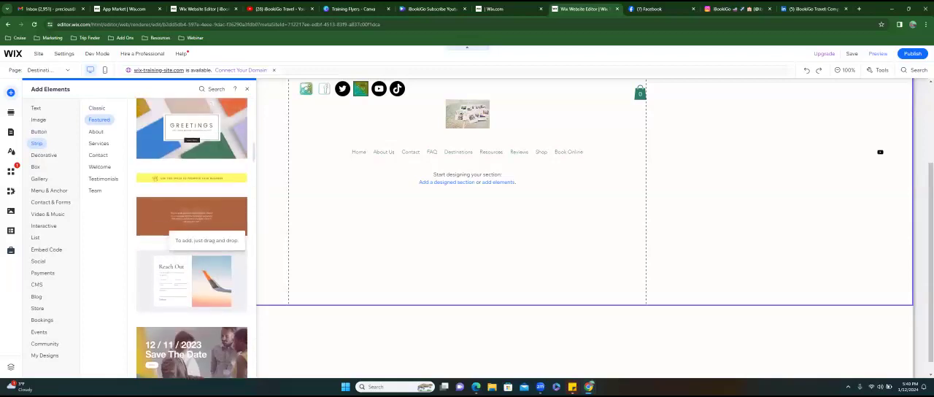
scroll(191, 238, up, 3)
scroll(191, 239, up, 3)
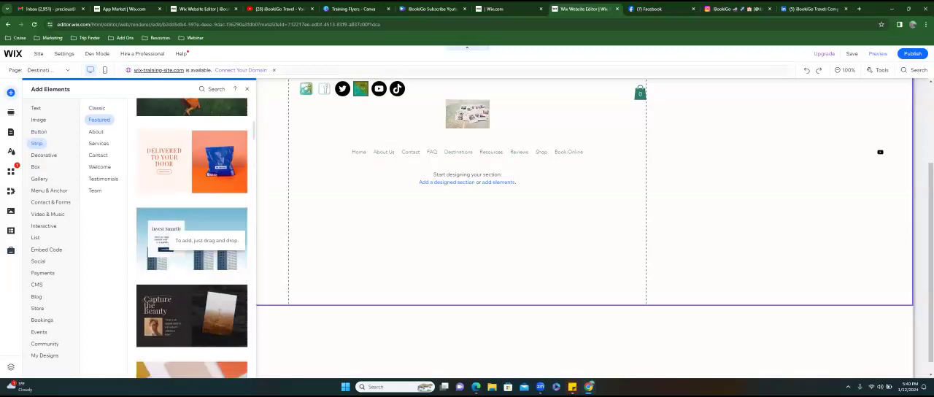
scroll(191, 238, up, 3)
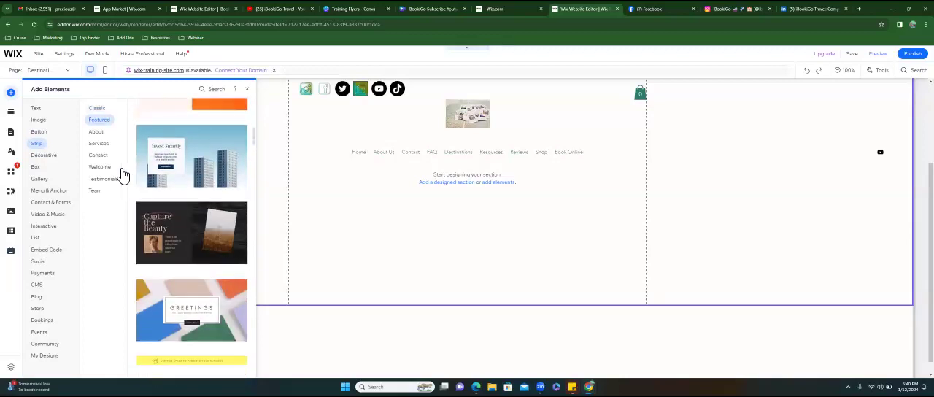
- Add the Services strip design with the skateboard images and "Fresh & New" text to the Destinations page, directly below the header
click(98, 143)
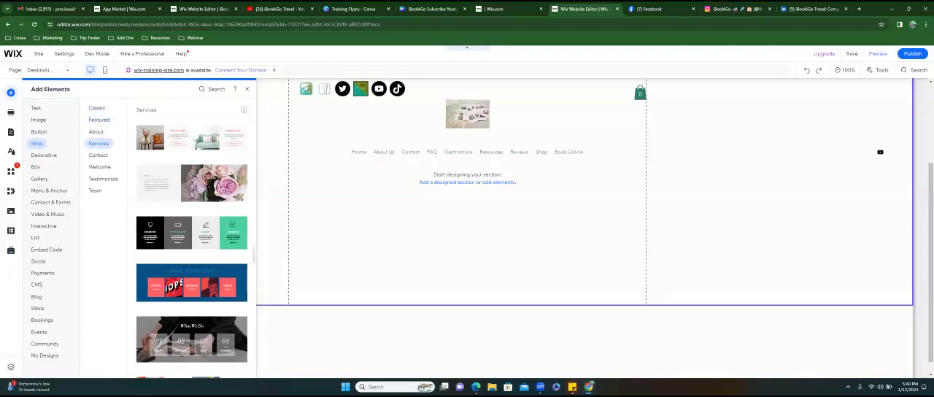
scroll(210, 234, down, 3)
scroll(210, 237, down, 2)
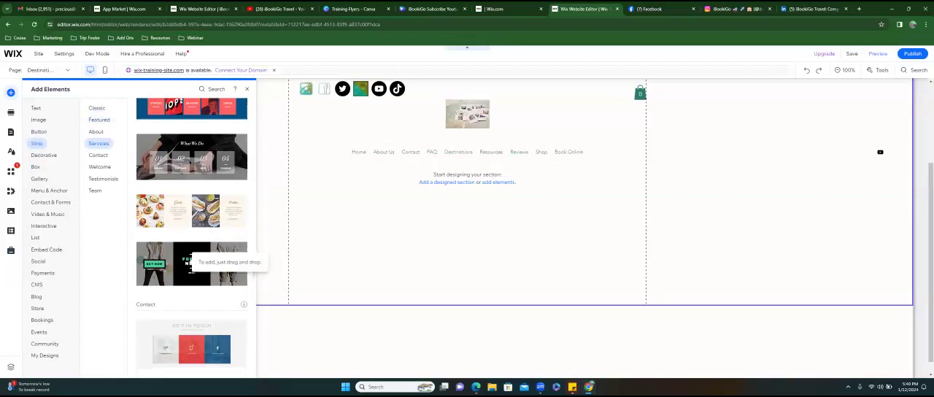
drag(191, 263, 467, 248)
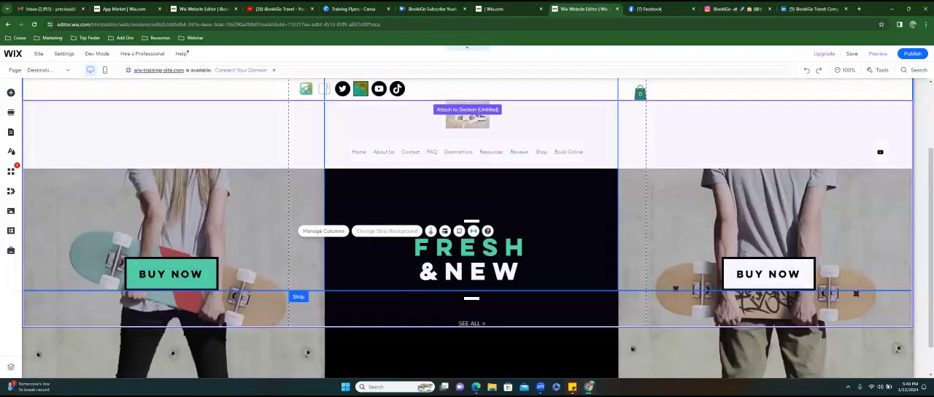
drag(467, 115, 467, 117)
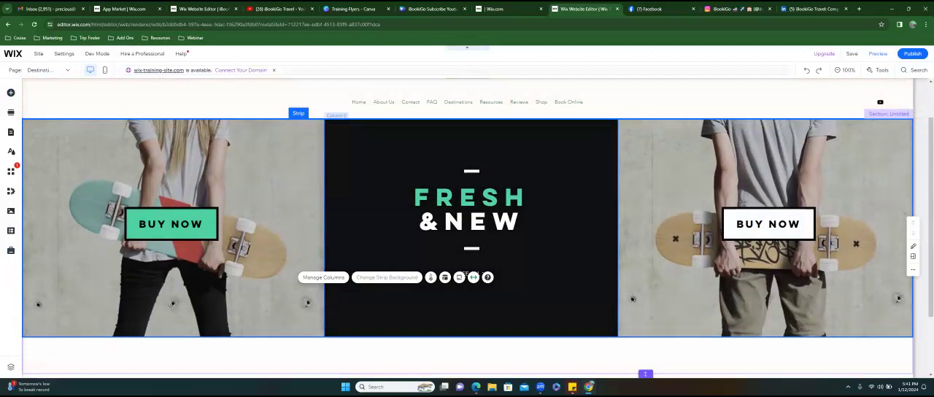
- Duplicate the "Fresh & New" strip so a second copy sits directly beneath the first
scroll(465, 274, down, 1)
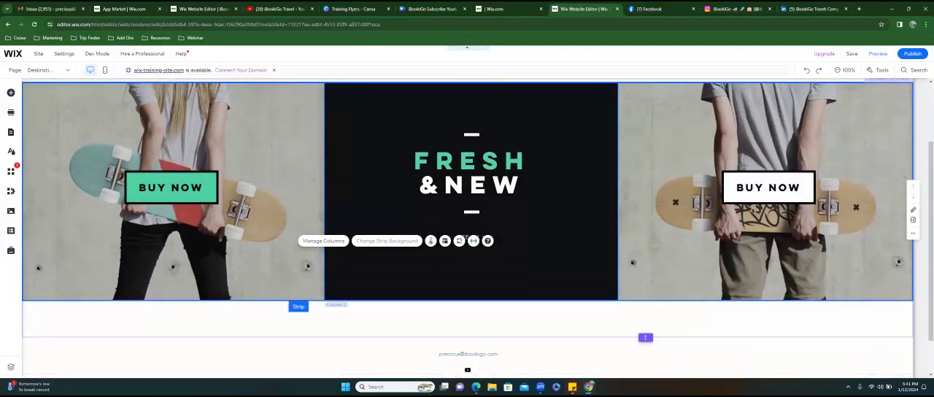
right_click(591, 231)
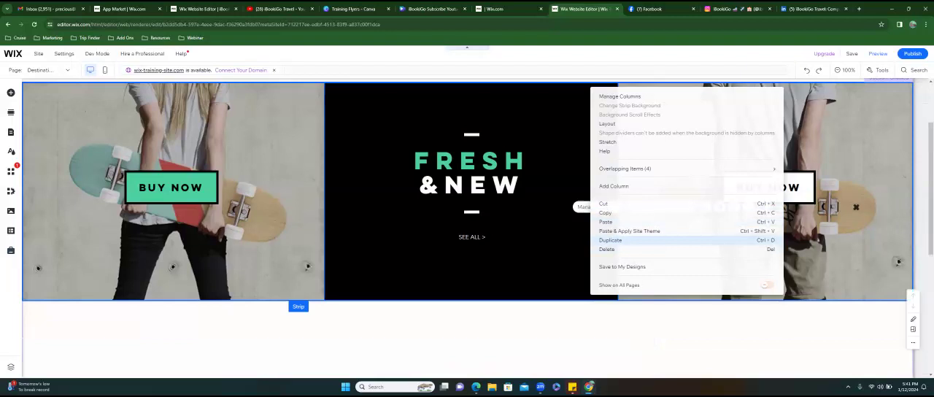
click(610, 240)
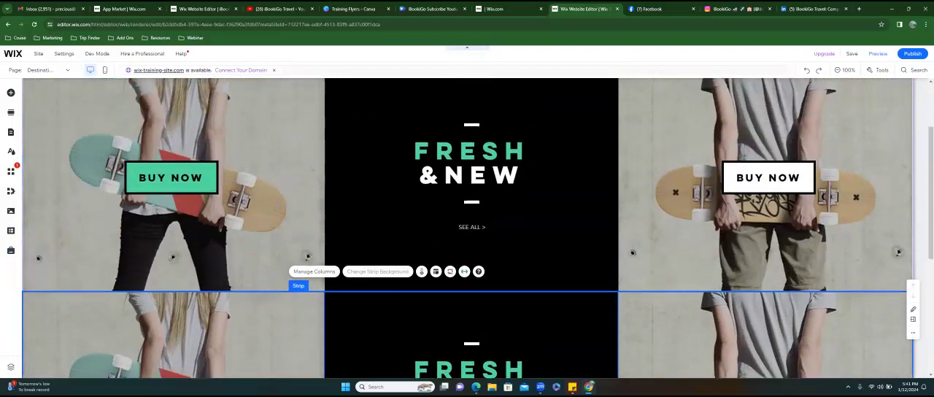
- Add another "Fresh & New" Services strip from the strip designs as the third strip on the Destinations page
click(11, 93)
scroll(186, 219, down, 3)
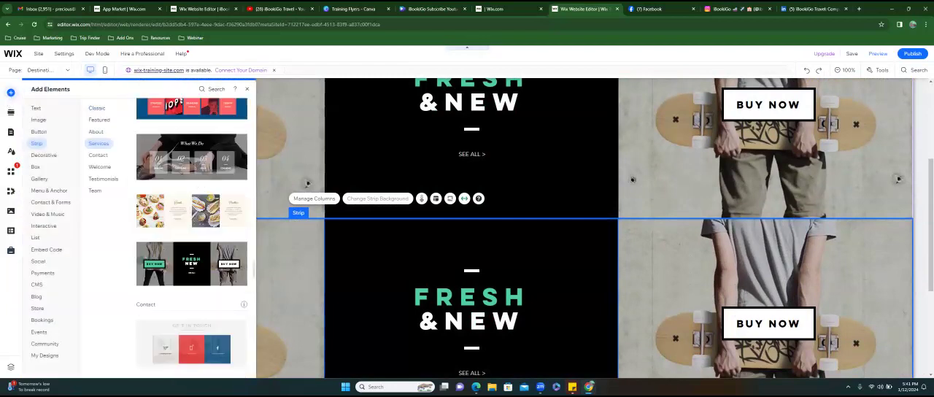
scroll(191, 241, down, 3)
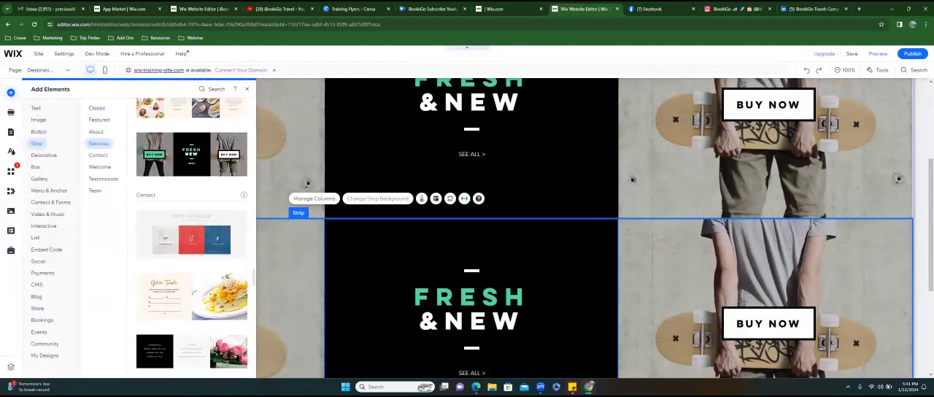
scroll(191, 240, down, 3)
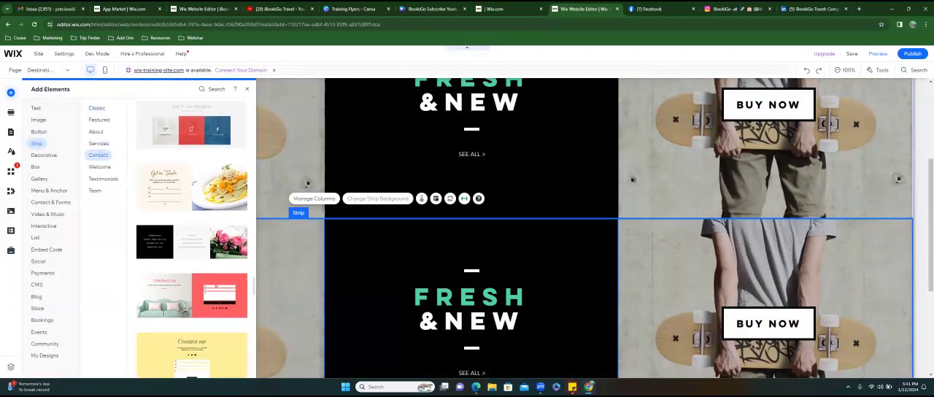
scroll(191, 266, up, 2)
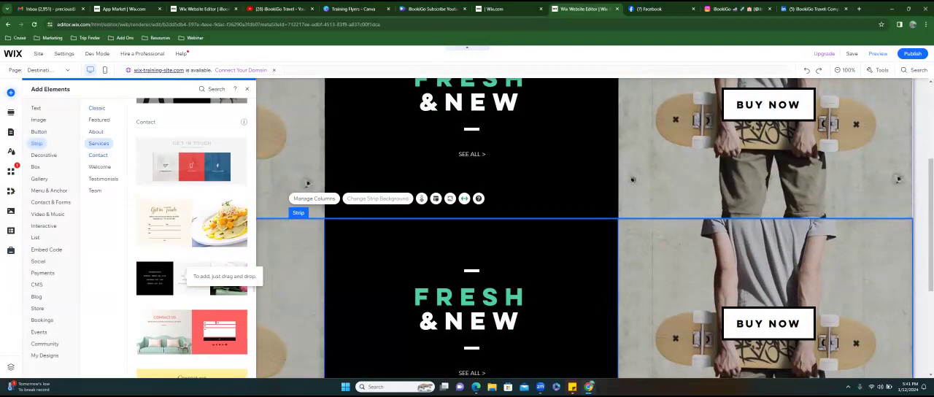
scroll(192, 241, up, 2)
drag(194, 196, 379, 219)
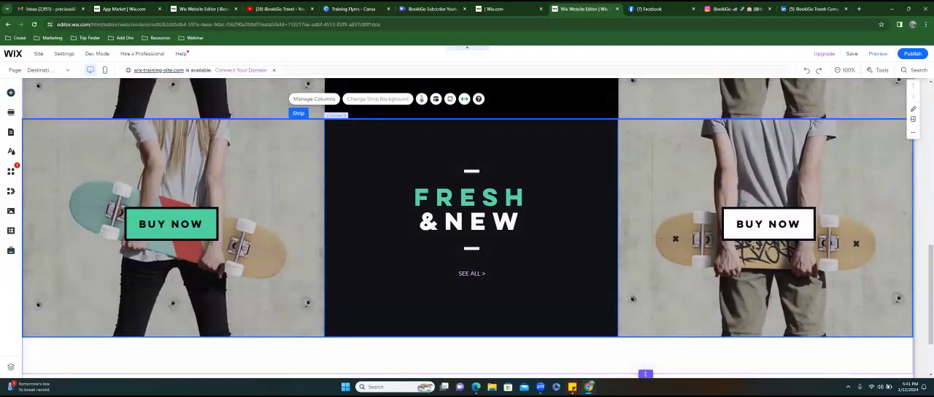
- In the middle strip, reorder the columns so the green "Buy Now" column moves from first to third position
scroll(437, 228, up, 3)
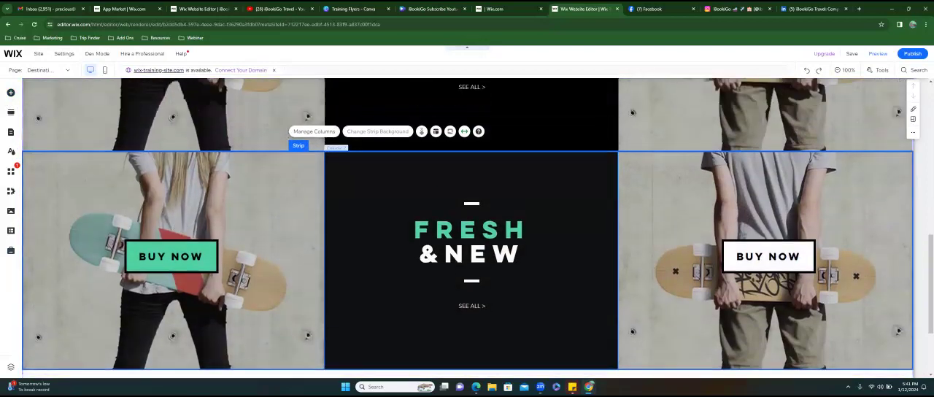
scroll(404, 157, up, 5)
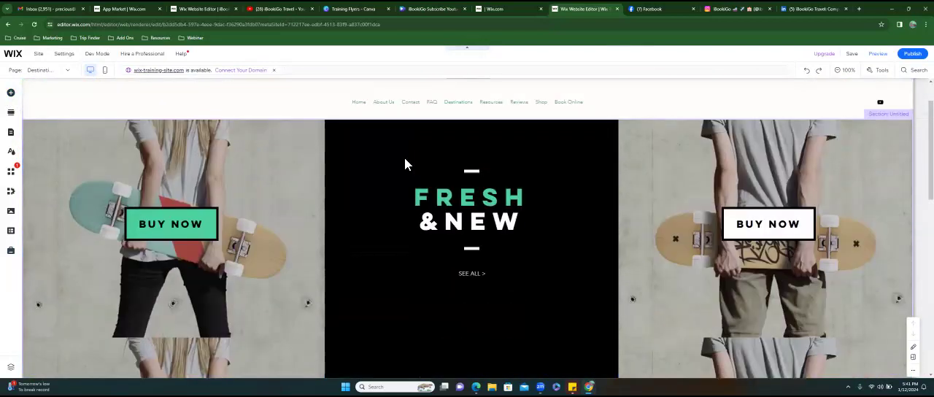
click(404, 157)
scroll(404, 157, down, 2)
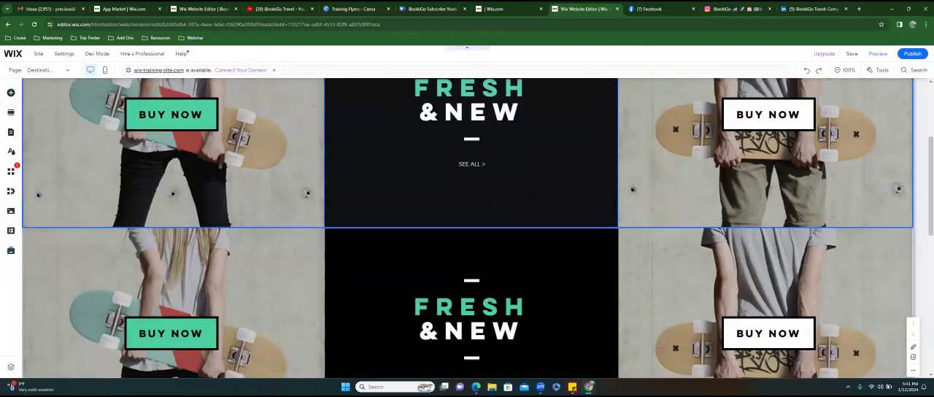
click(406, 286)
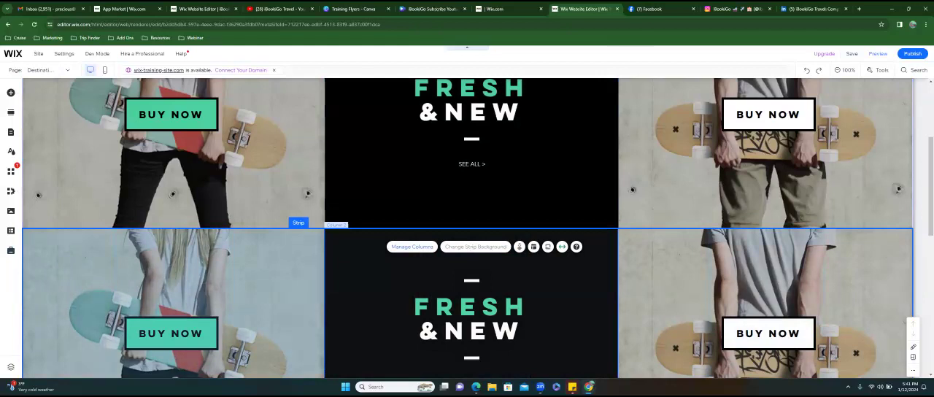
click(411, 246)
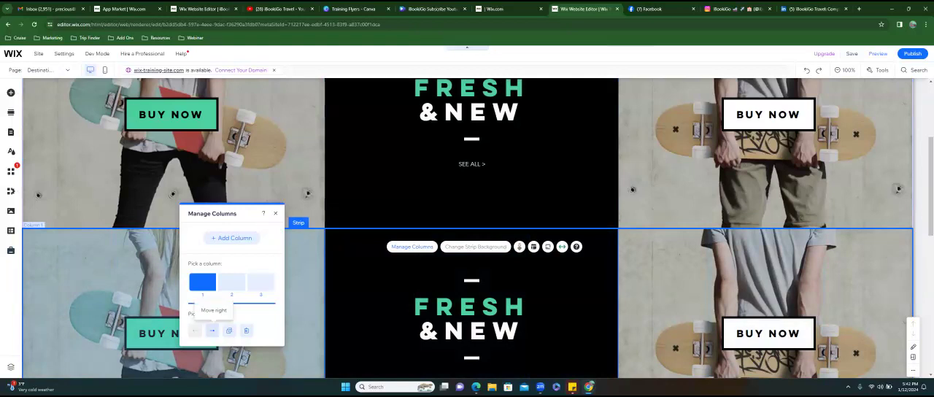
click(211, 330)
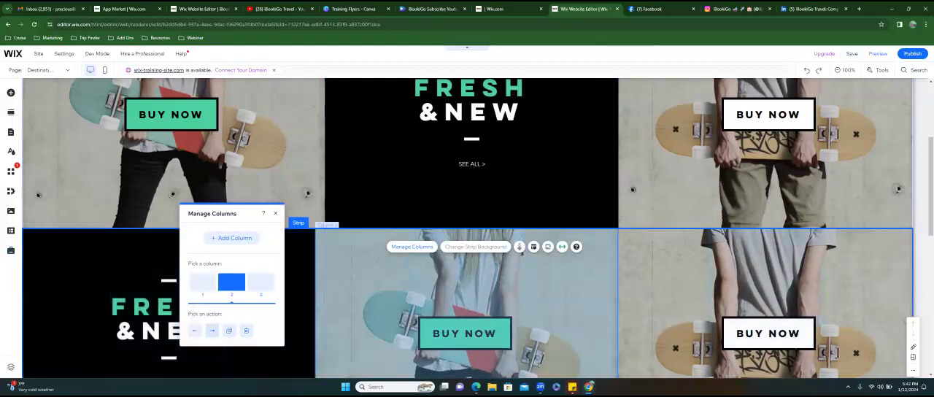
click(211, 330)
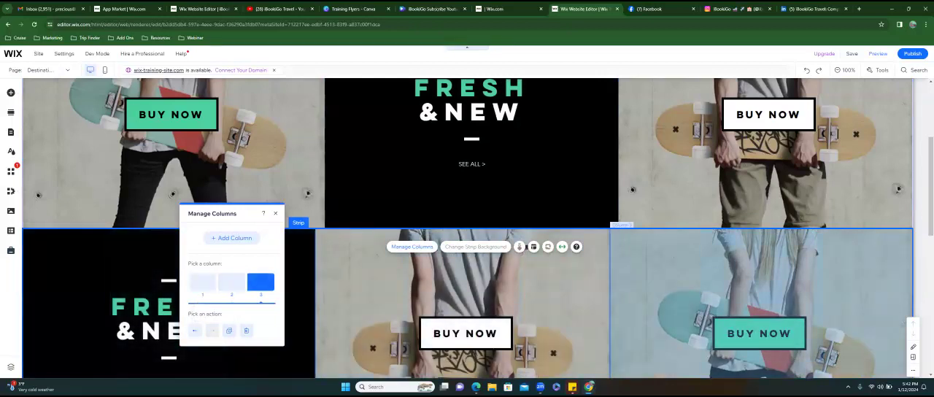
- Move the middle strip's "Fresh & New" column from first to third position
click(203, 281)
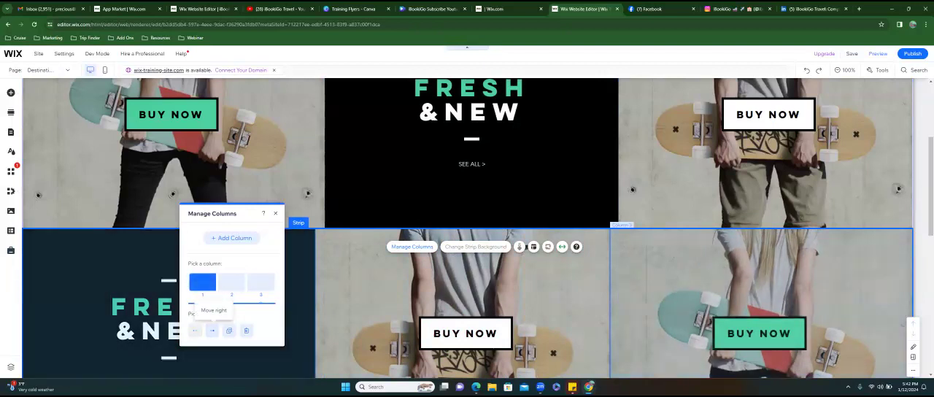
click(212, 330)
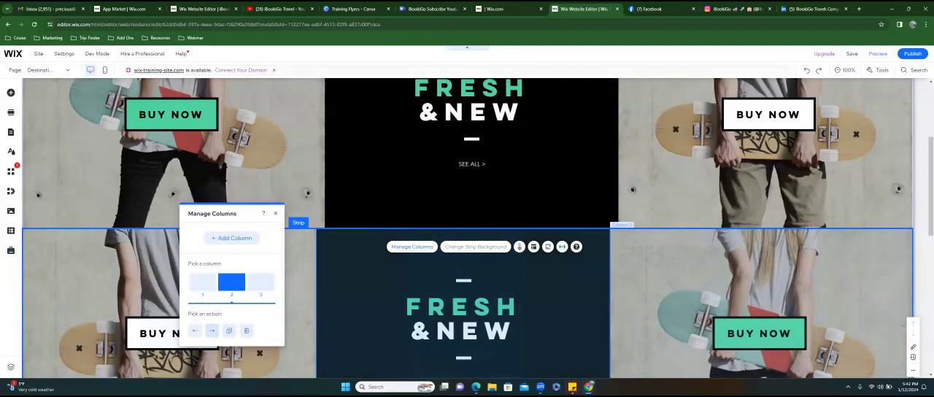
click(212, 331)
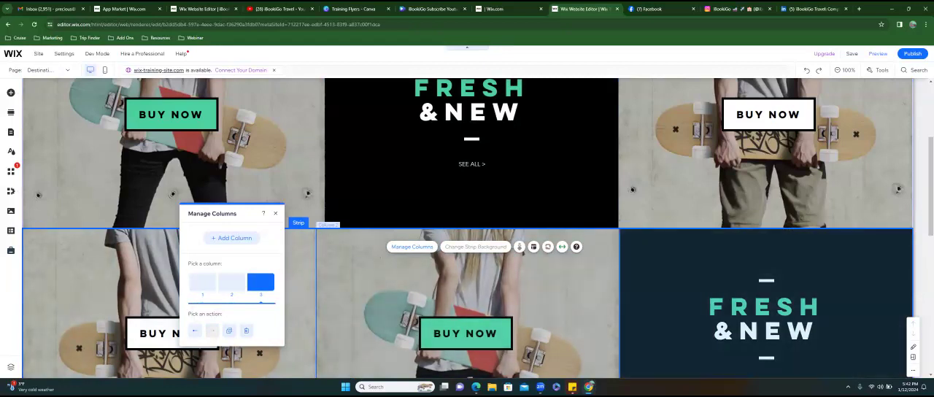
- Duplicate the "Fresh & New" column at the end of the middle strip
click(671, 307)
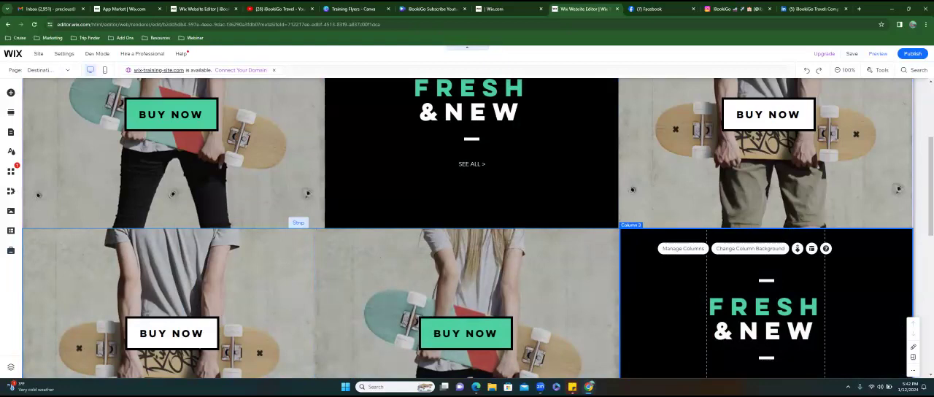
click(682, 247)
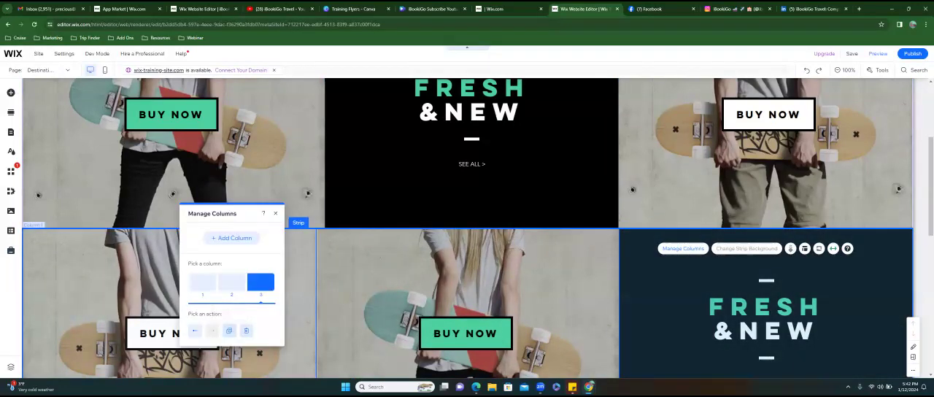
click(229, 330)
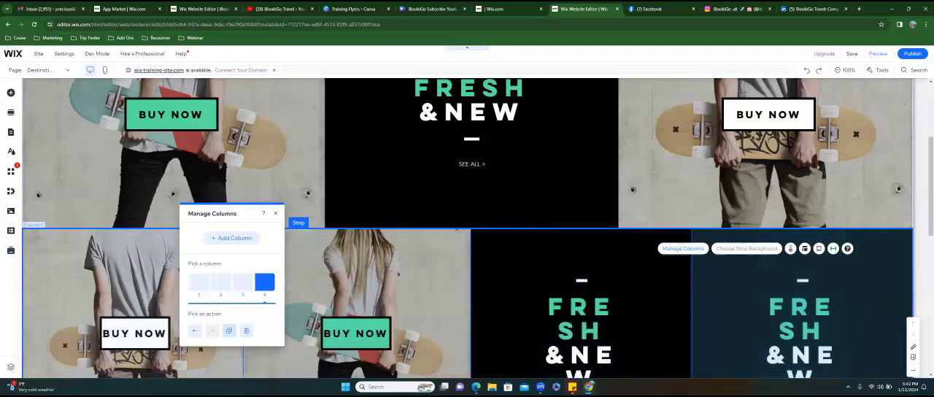
- Move the middle strip's third column, a "Fresh & New" one, to second position
click(510, 300)
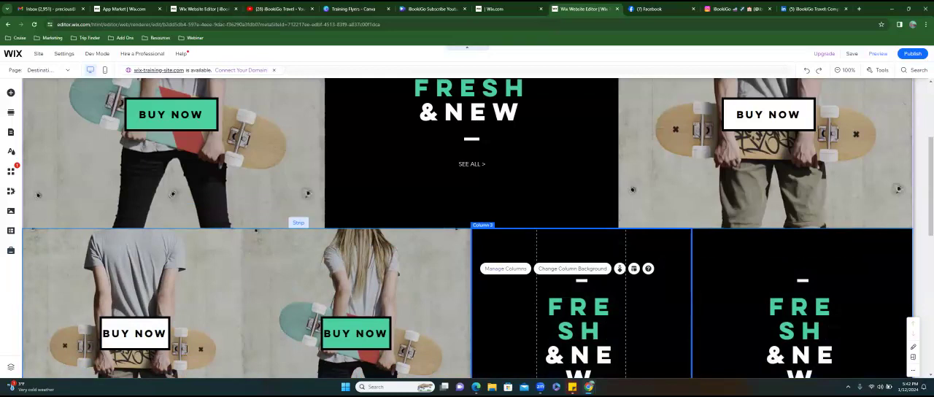
click(505, 269)
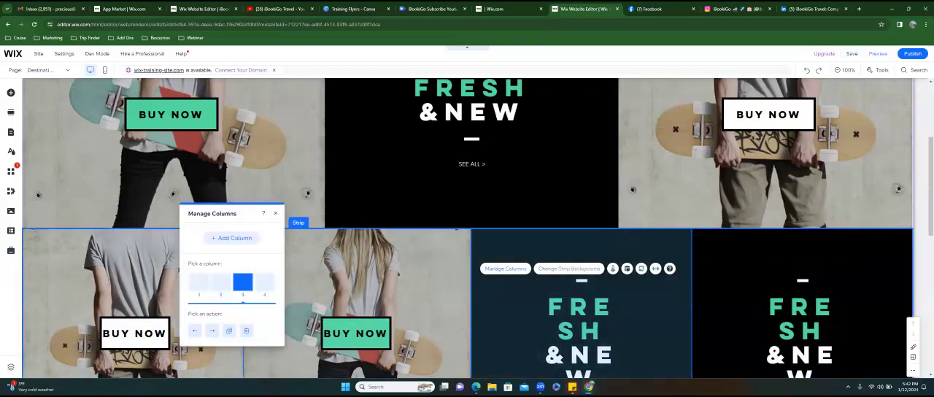
click(194, 330)
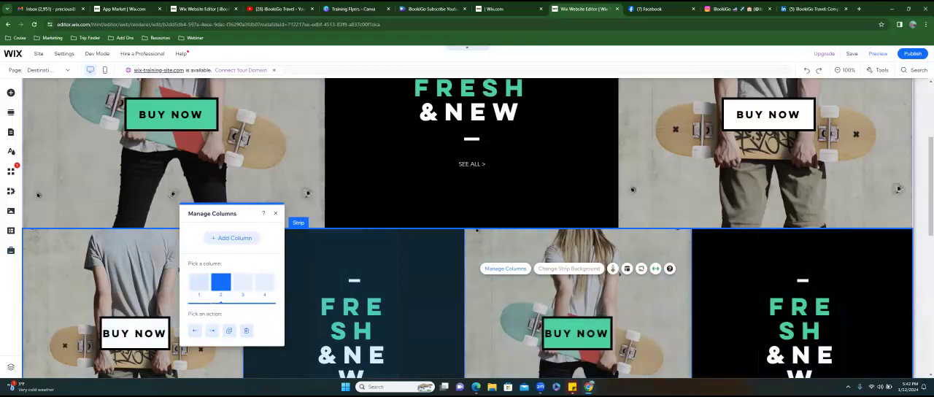
- Delete the white "Buy Now" column from the middle strip, check the stacked strips and close the column settings
click(199, 282)
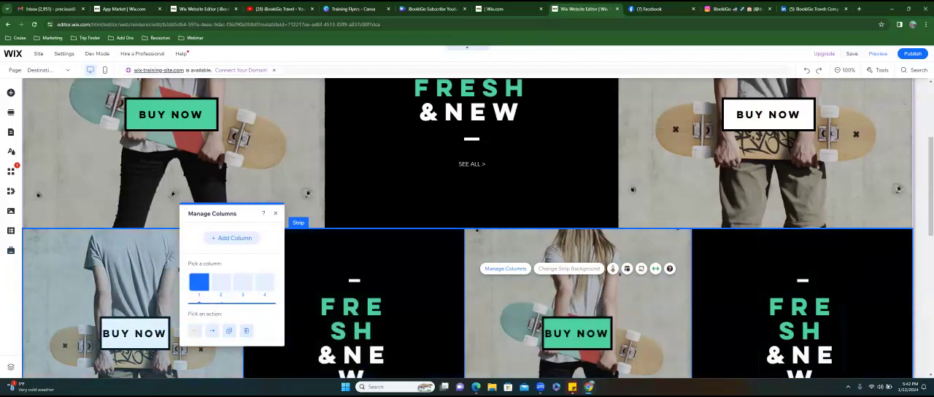
click(246, 330)
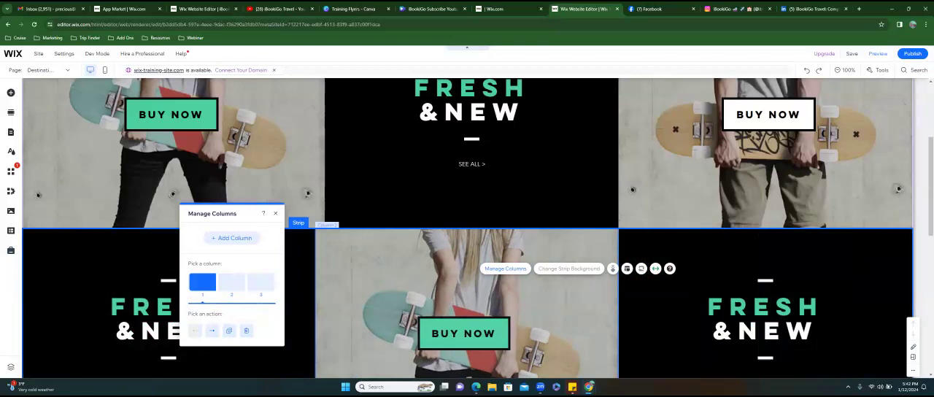
scroll(467, 228, up, 2)
scroll(466, 229, down, 4)
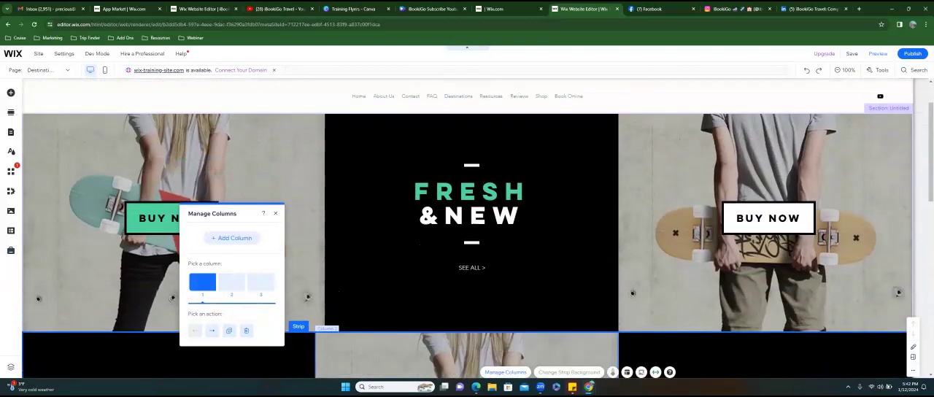
scroll(467, 228, down, 3)
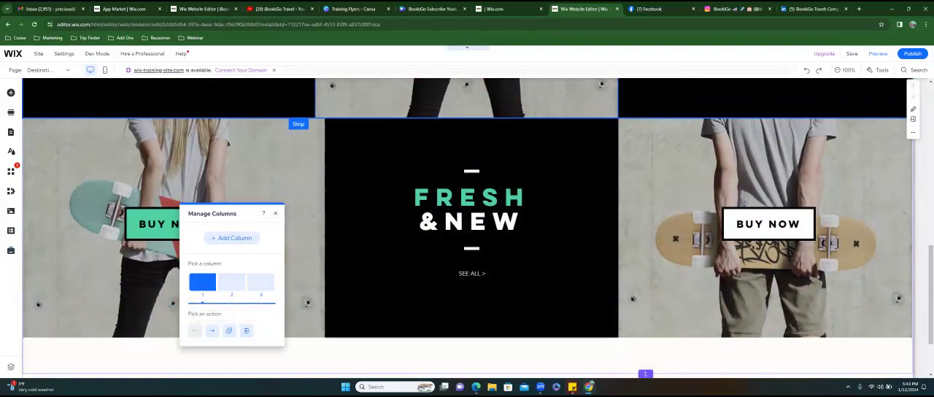
click(275, 213)
scroll(467, 226, down, 3)
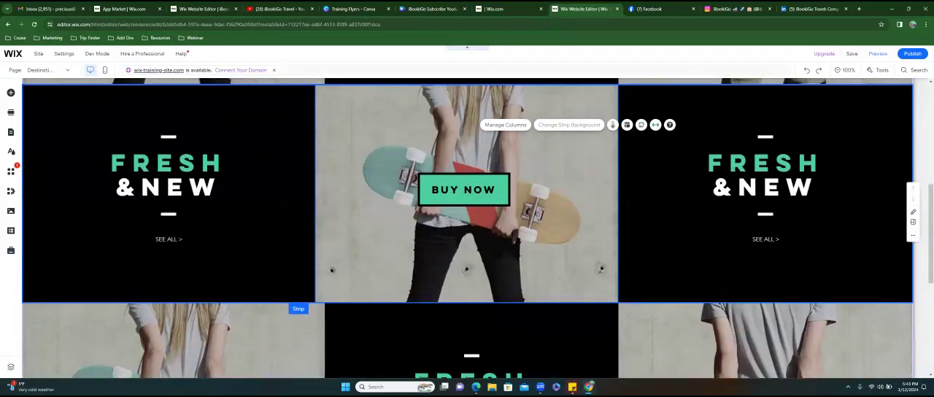
- Rename the Destinations page in the site menu to "Cruises"
scroll(467, 226, up, 3)
scroll(459, 144, up, 2)
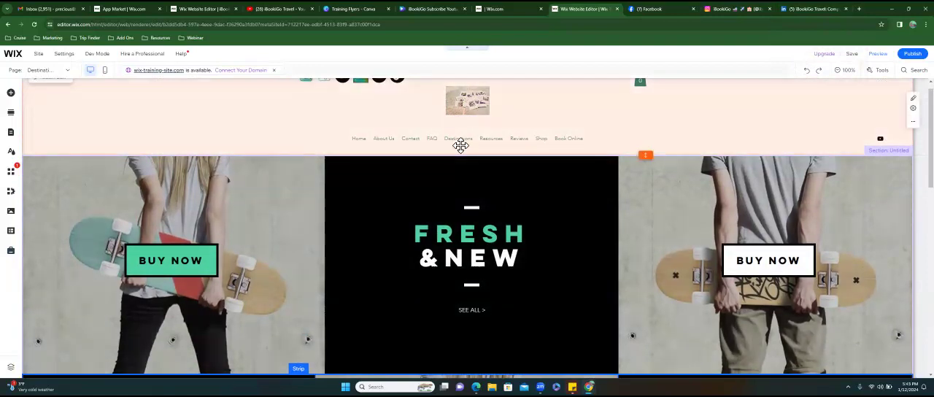
click(453, 141)
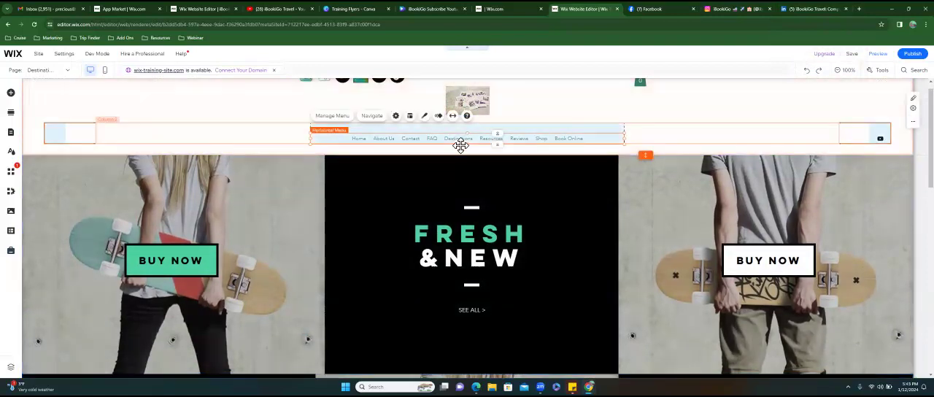
click(331, 116)
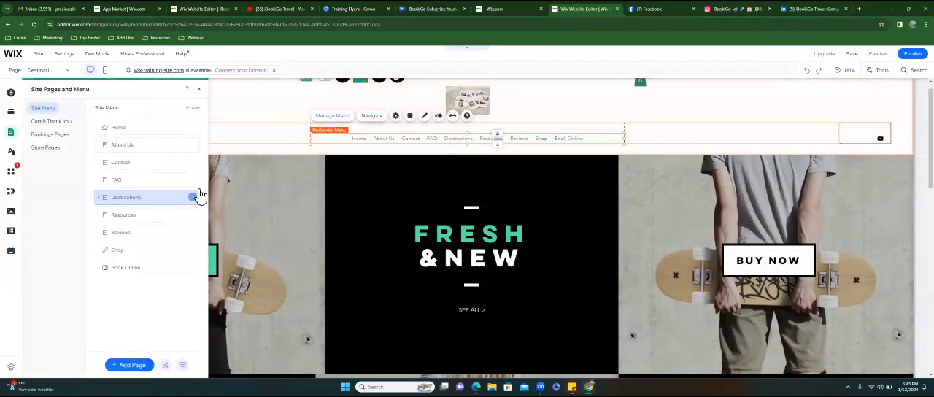
click(193, 193)
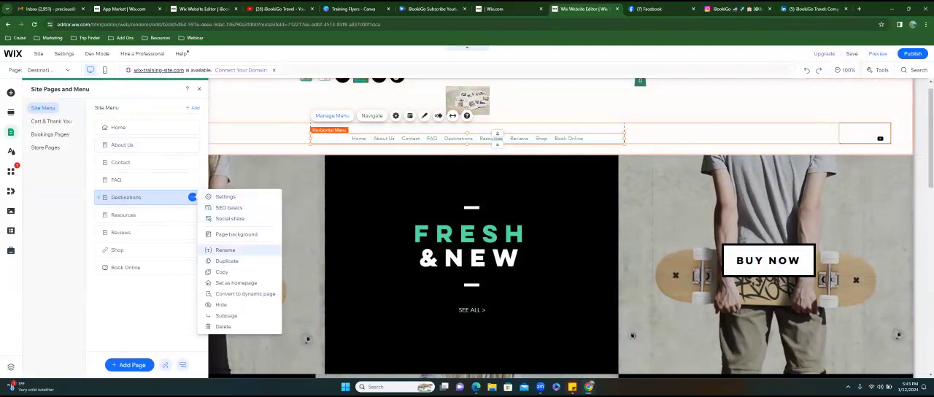
click(225, 250)
text(Cruises)
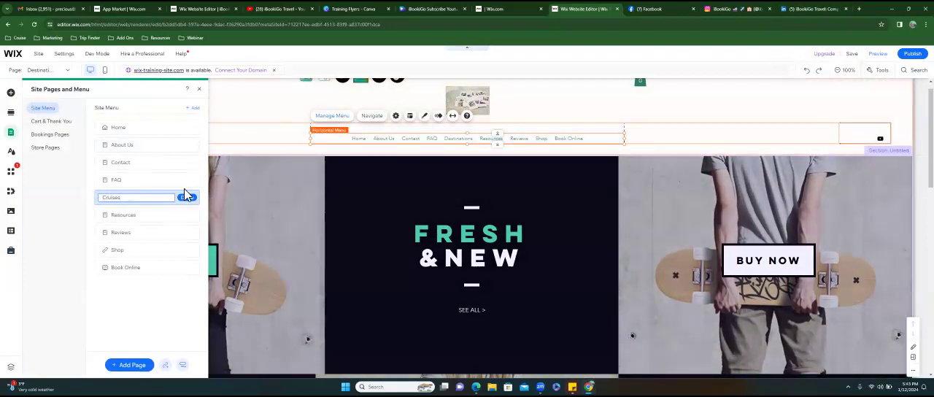
click(187, 197)
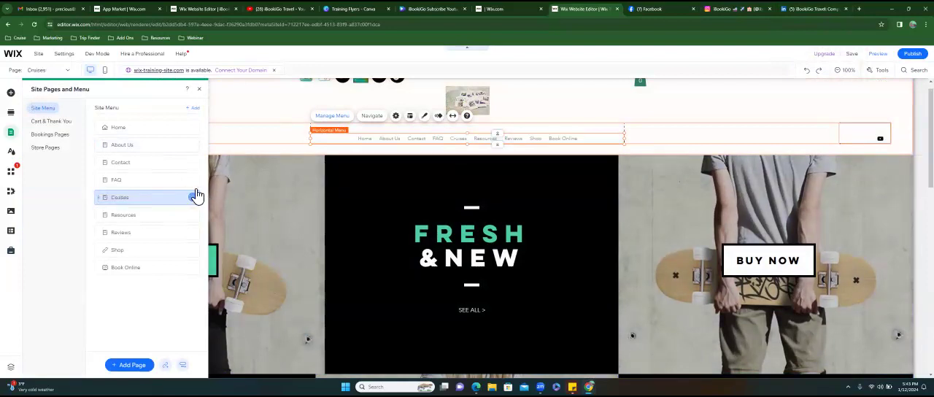
- Change the Cruises page's URL slug to "cruises" in its SEO basics and review the remaining SEO fields
click(194, 197)
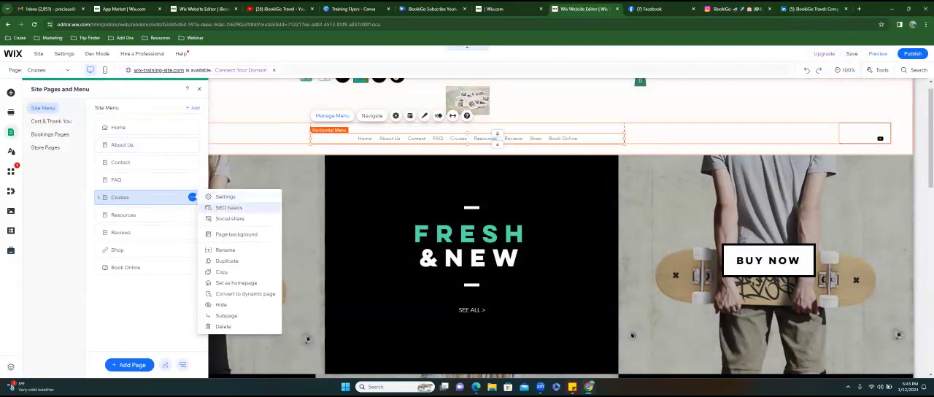
click(228, 207)
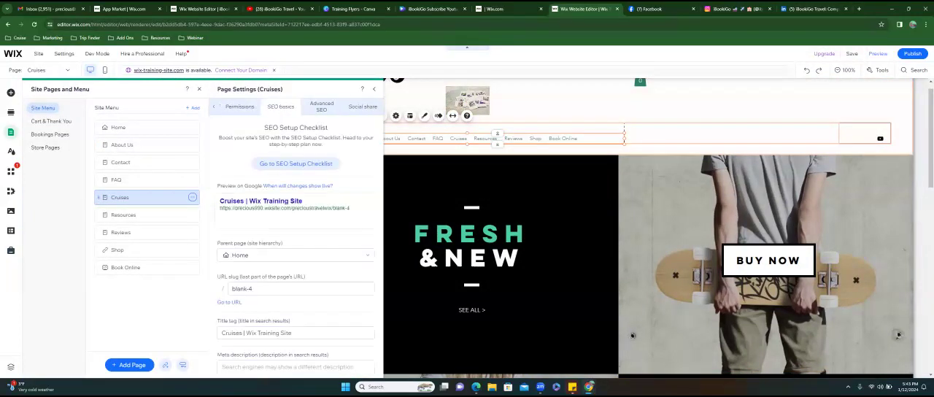
scroll(296, 255, down, 1)
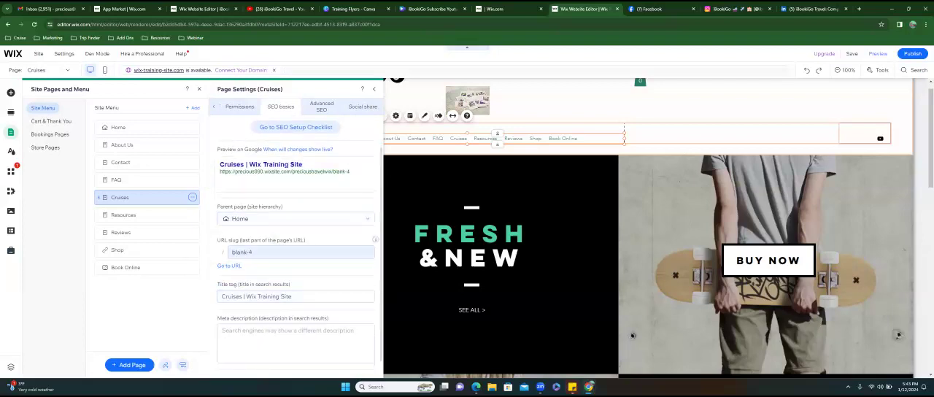
click(273, 253)
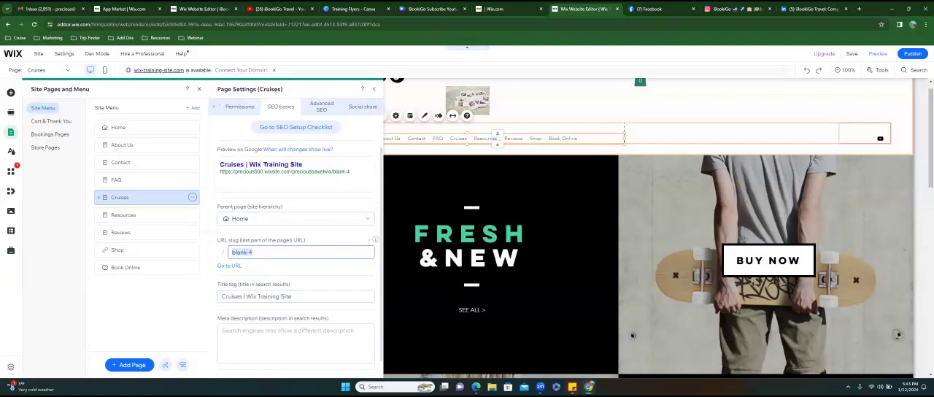
key(BackSpace)
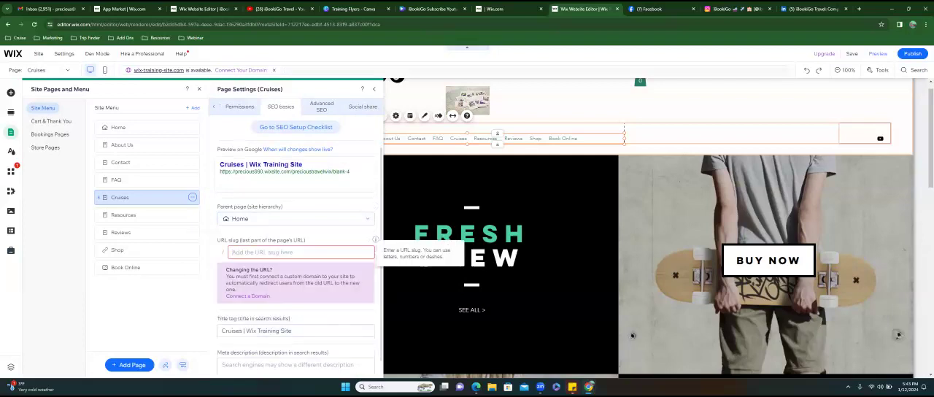
text(cruises)
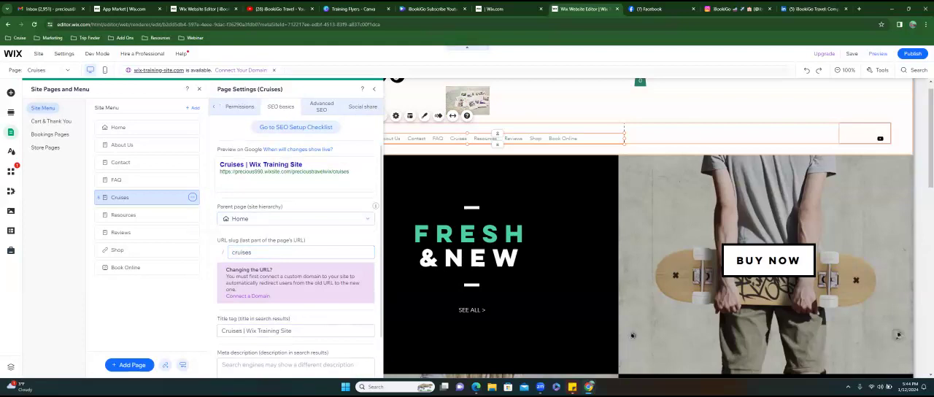
scroll(296, 226, down, 1)
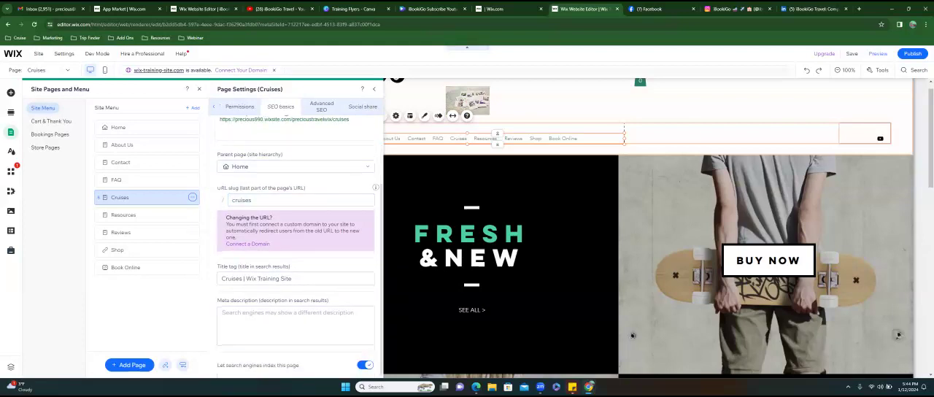
scroll(295, 241, up, 2)
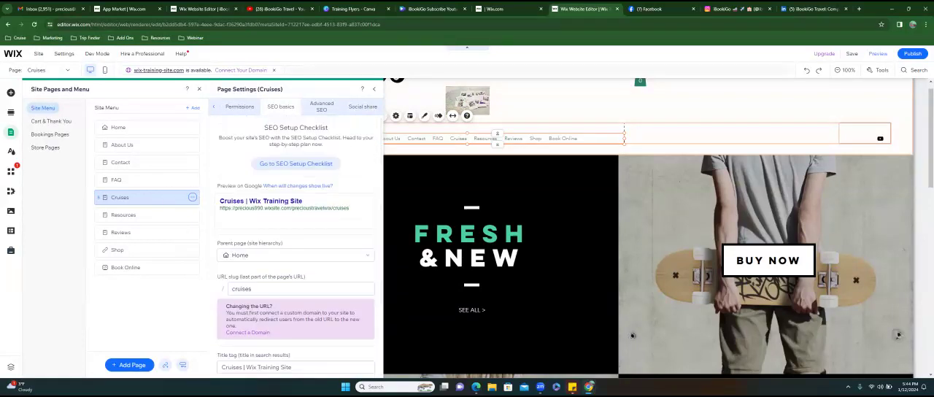
- Reopen the Cruises page's SEO basics at the title tag and meta description
click(145, 215)
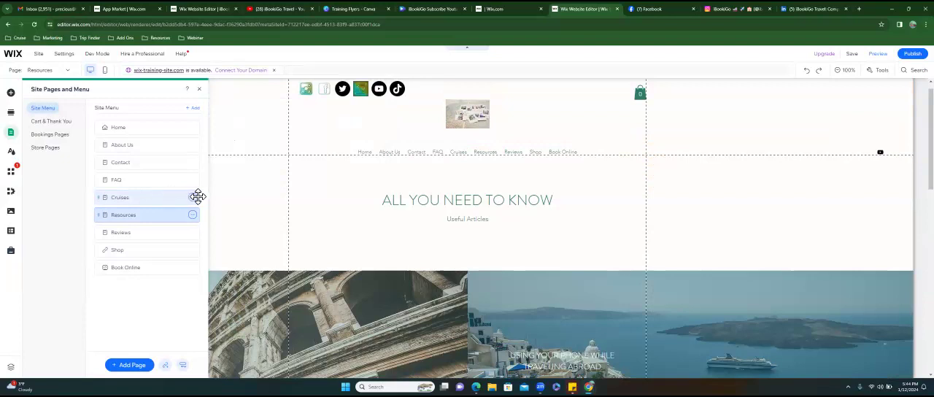
click(192, 197)
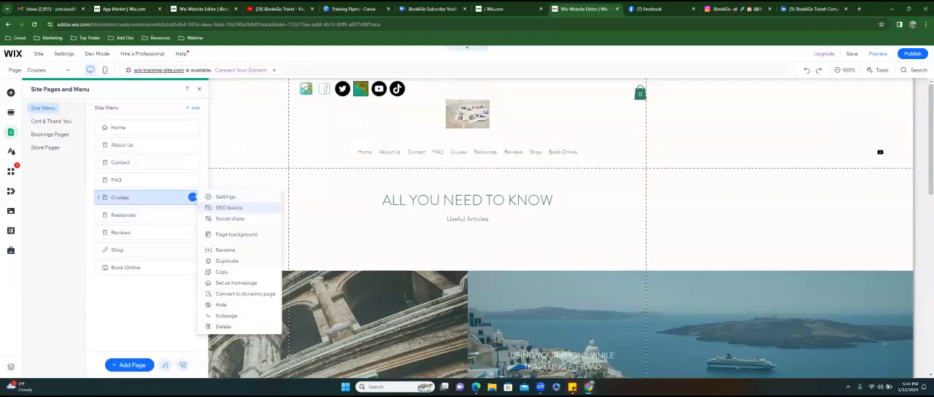
click(228, 207)
scroll(299, 244, down, 1)
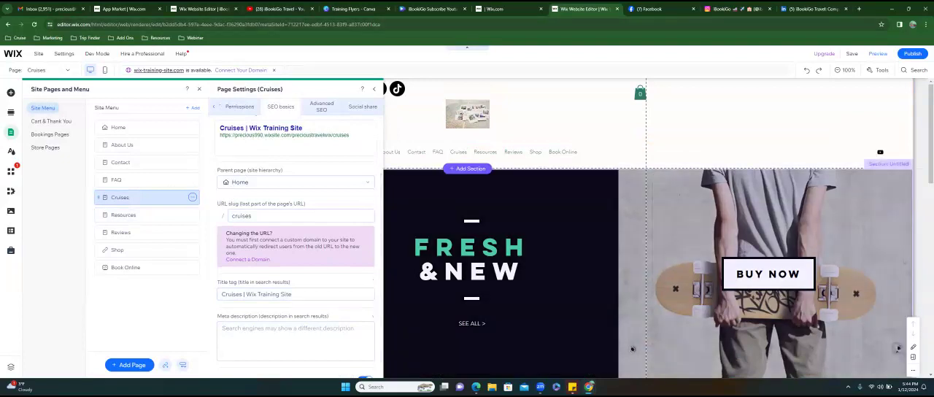
- Search Google for "ibookigo cruises" in a new tab, enlarge the results and highlight the goSAIL result's description
click(858, 8)
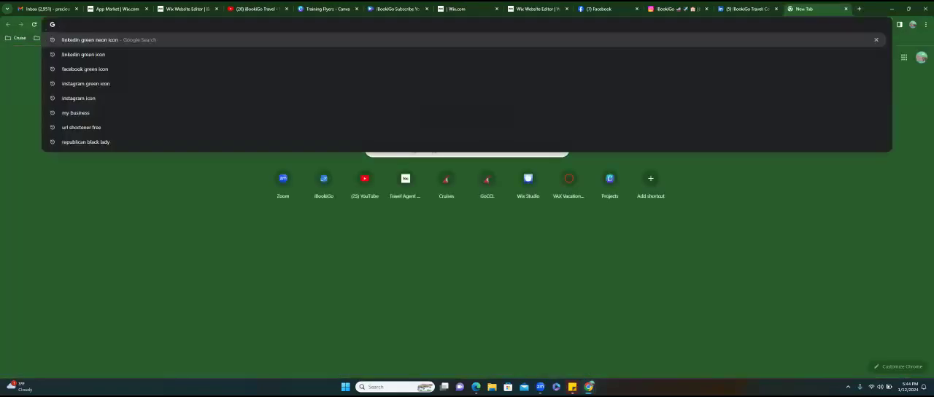
text(ibookigo cruises)
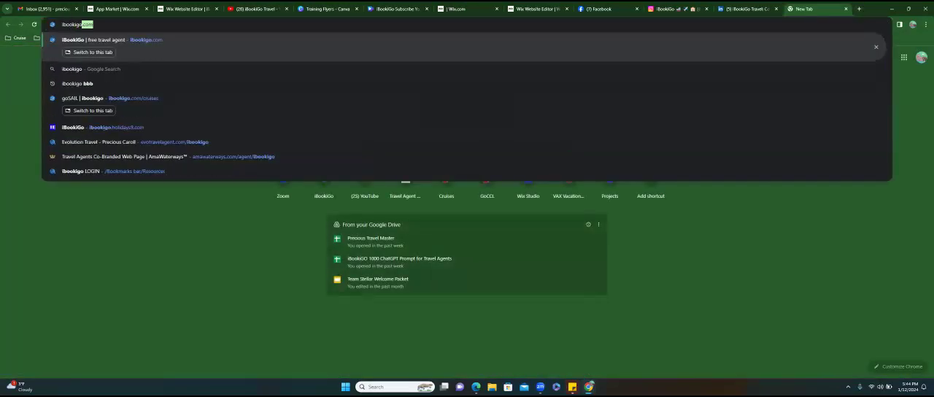
key(Return)
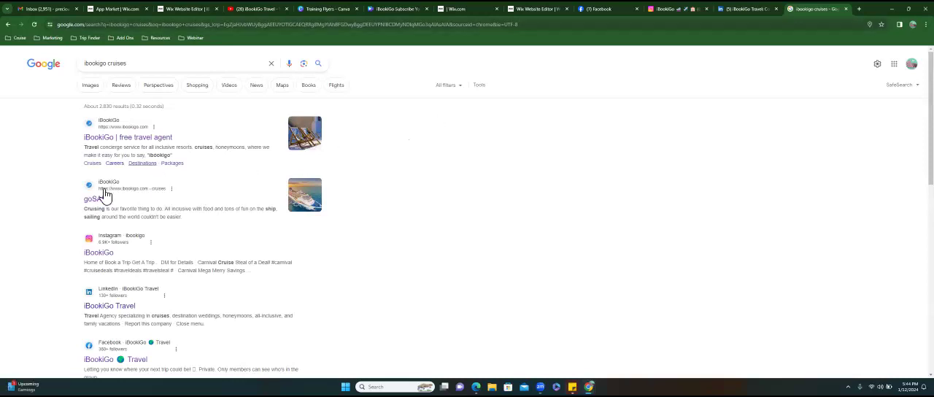
key(ctrl+plus)
key(ctrl+plus)
key(ctrl+plus)
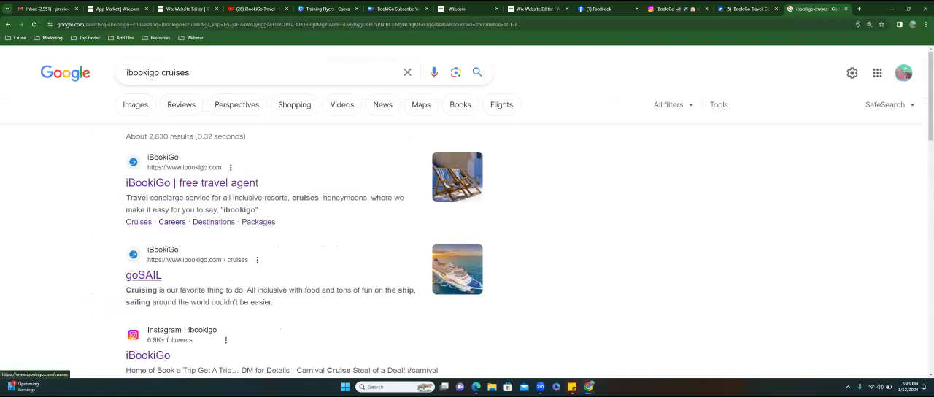
drag(125, 290, 273, 302)
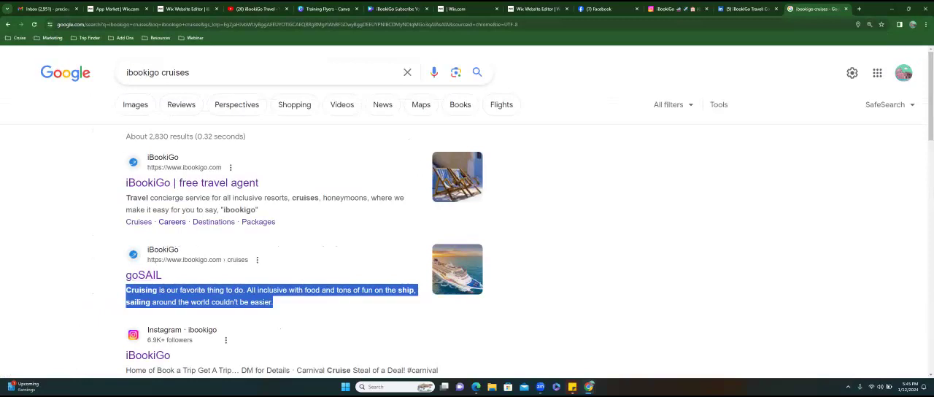
- Return to the training site's editor and set the Cruises page's title tag to "Cruises | Great Prices"
click(539, 8)
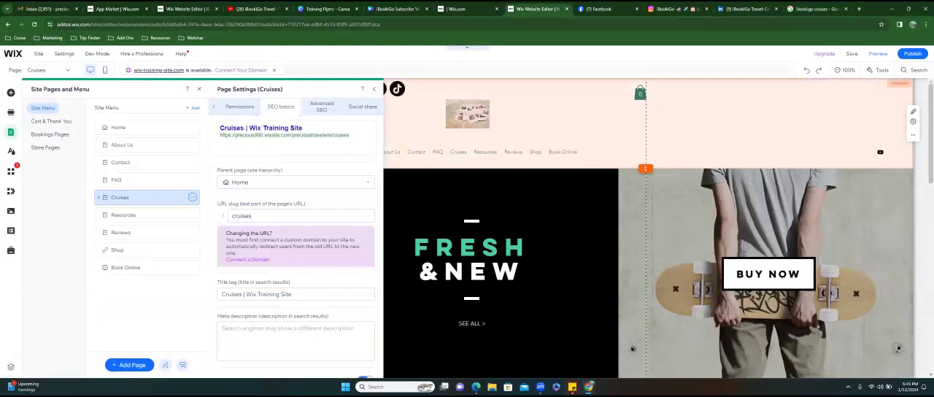
click(296, 339)
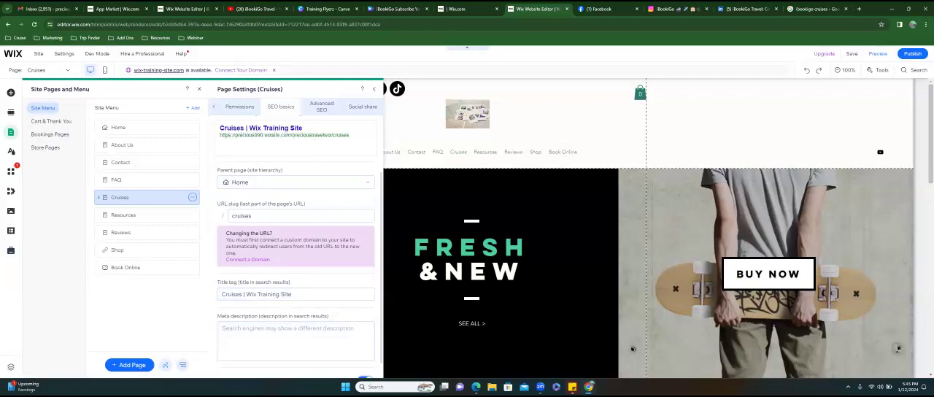
click(293, 294)
drag(292, 294, 246, 294)
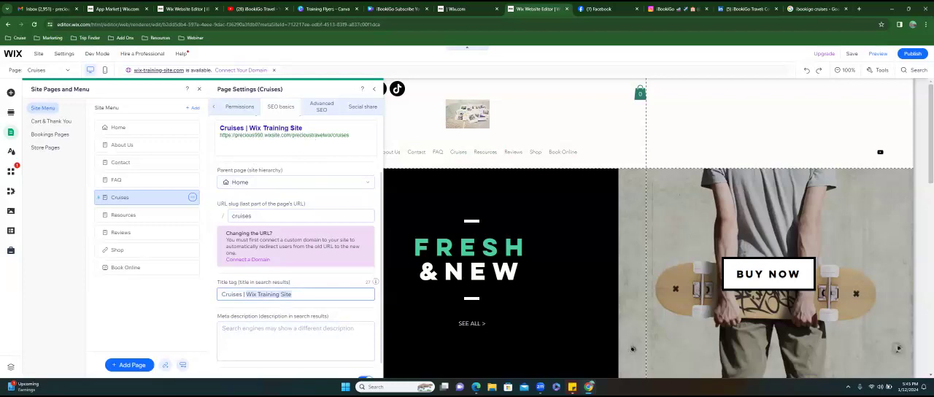
text(Great Prices)
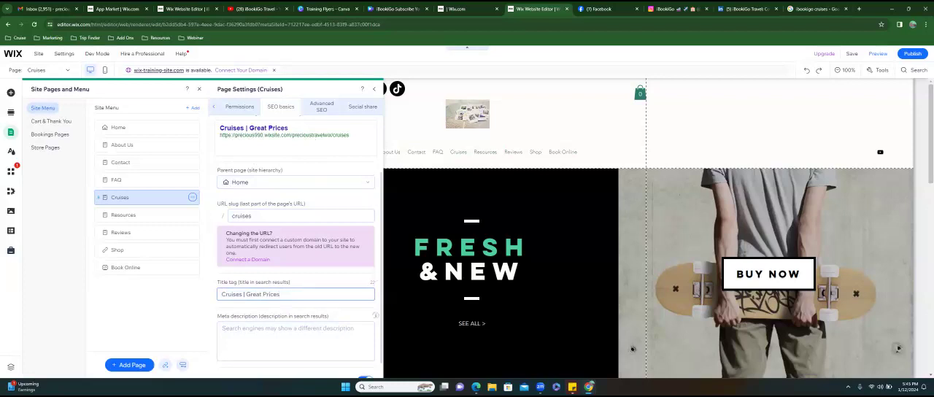
- Enter "Cruises cruise" as the Cruises page's meta description and check the recommended description length
click(295, 338)
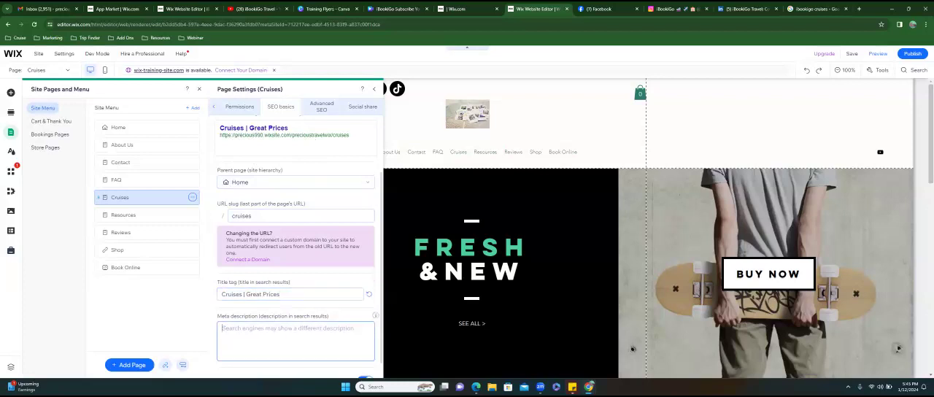
text(Cruises s)
text(ruise)
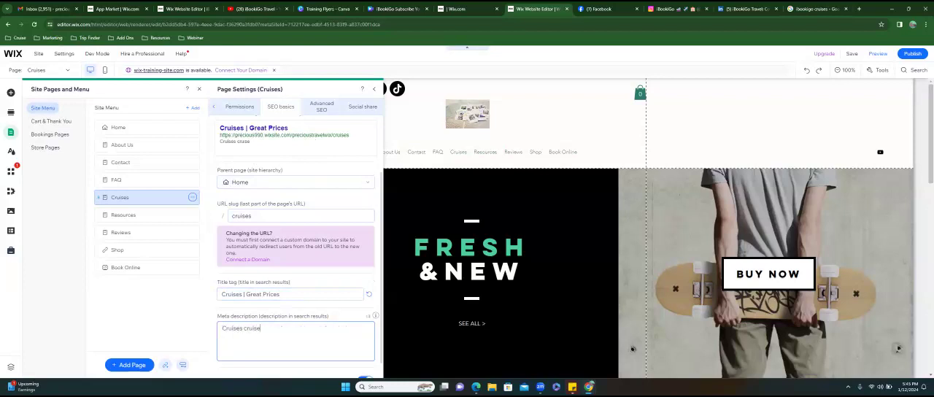
mouse_move(375, 315)
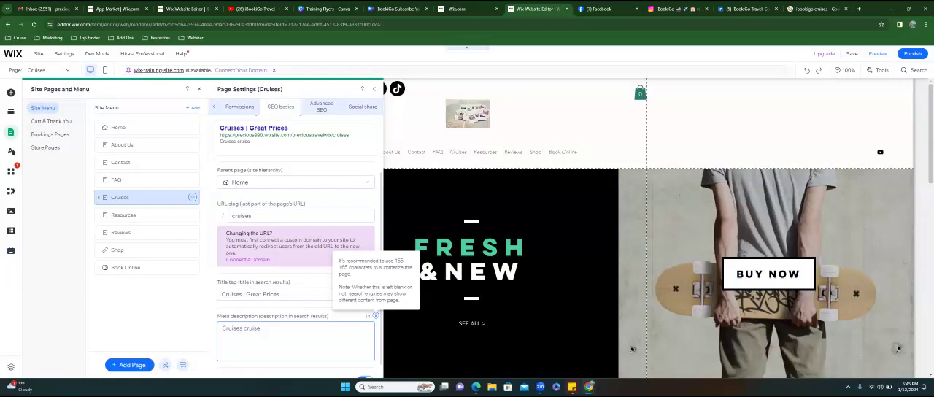
- Look through the other open Wix tabs and try to open the iBookiGo site's dashboard from the App Market page
click(456, 12)
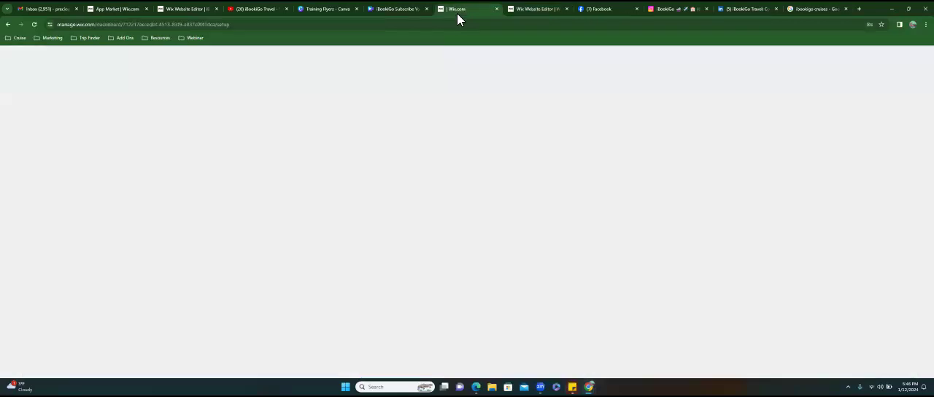
click(183, 11)
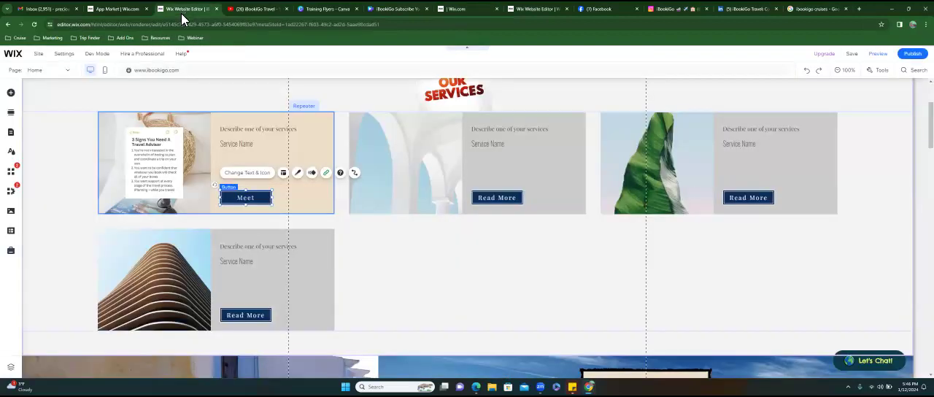
click(120, 11)
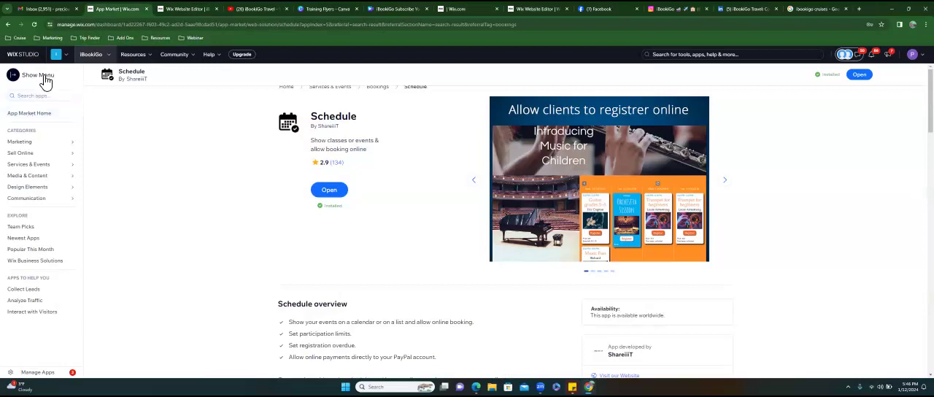
mouse_move(916, 55)
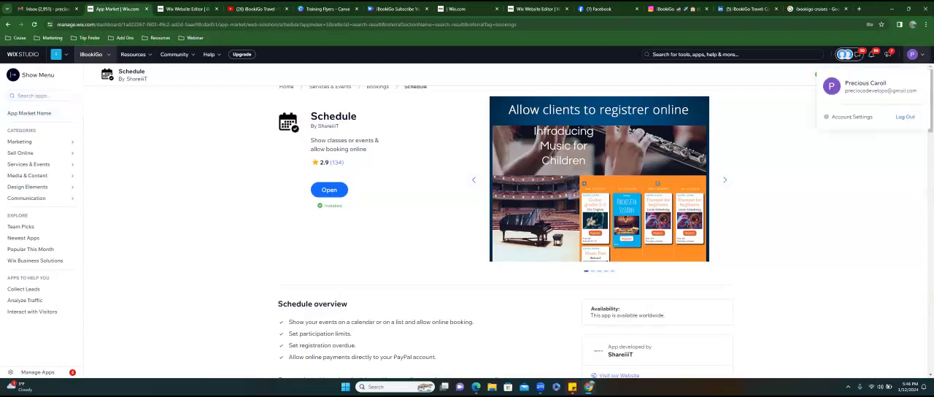
click(91, 54)
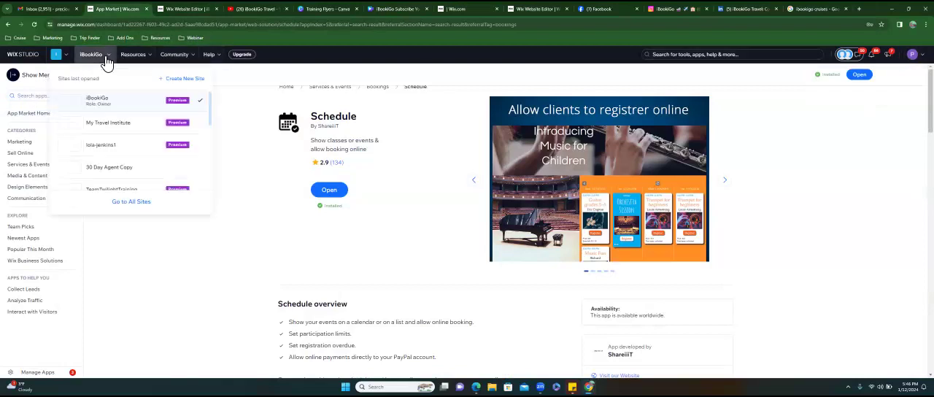
click(139, 112)
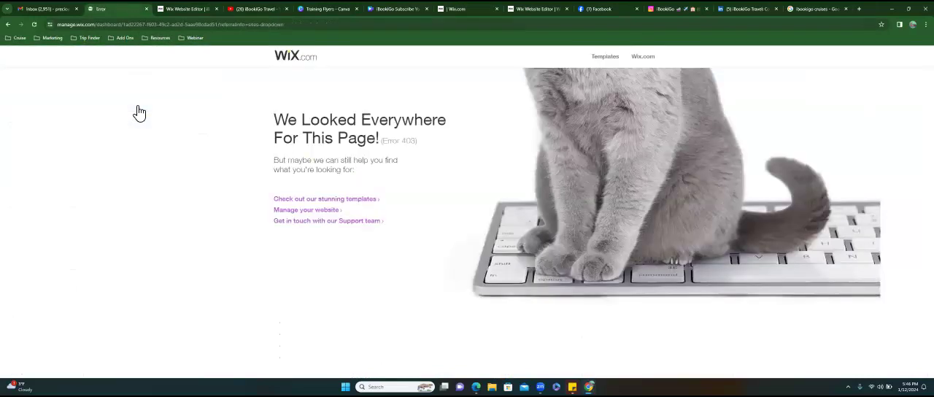
- Leave the error page by loading wix.com in the same tab to reach the training site's dashboard
click(38, 25)
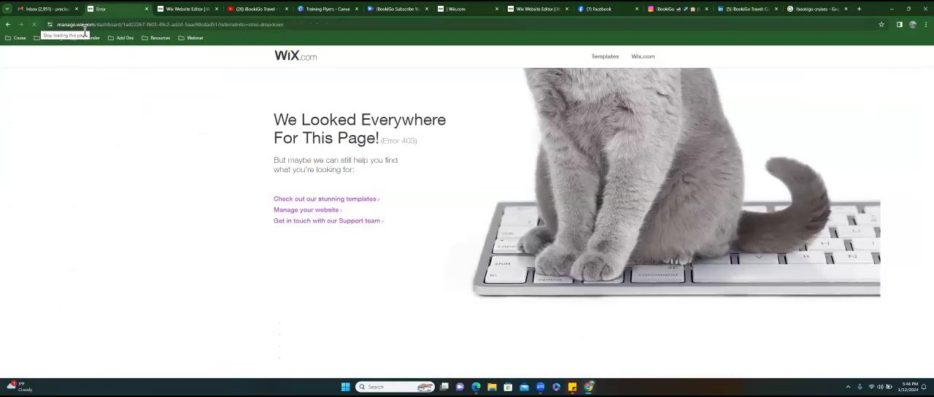
click(10, 25)
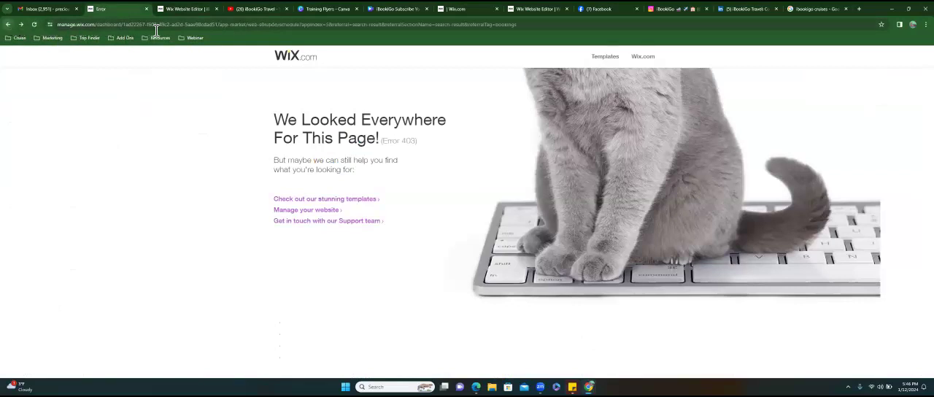
double_click(523, 25)
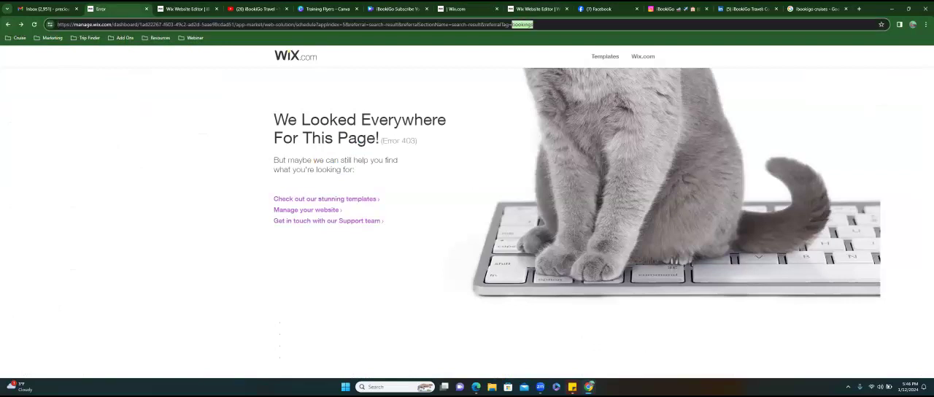
key(shift+Home)
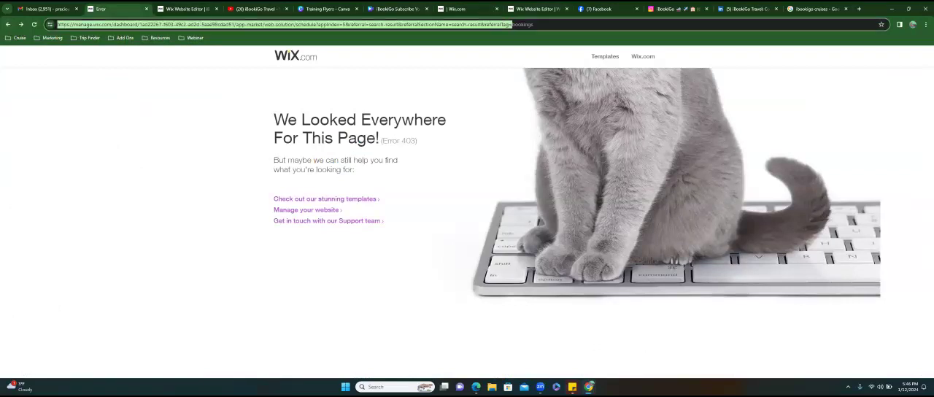
key(BackSpace)
text(wix.com)
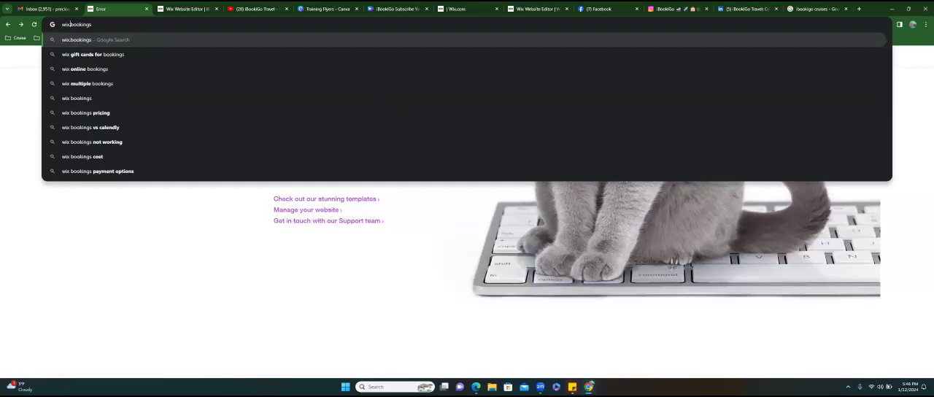
click(190, 10)
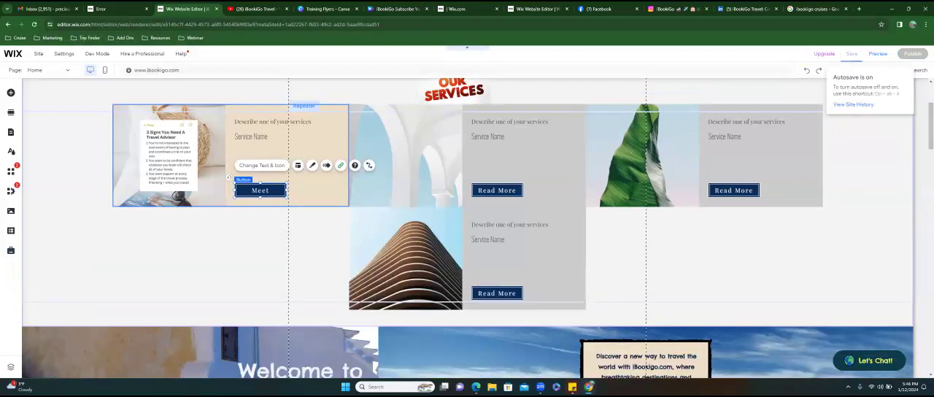
click(100, 8)
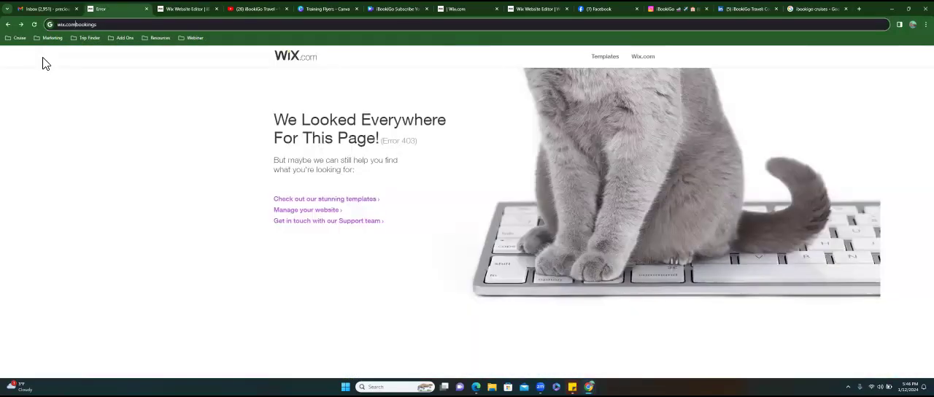
key(Delete)
key(Delete)
key(Delete)
key(Delete)
key(Delete)
key(Delete)
key(Delete)
key(Delete)
key(Delete)
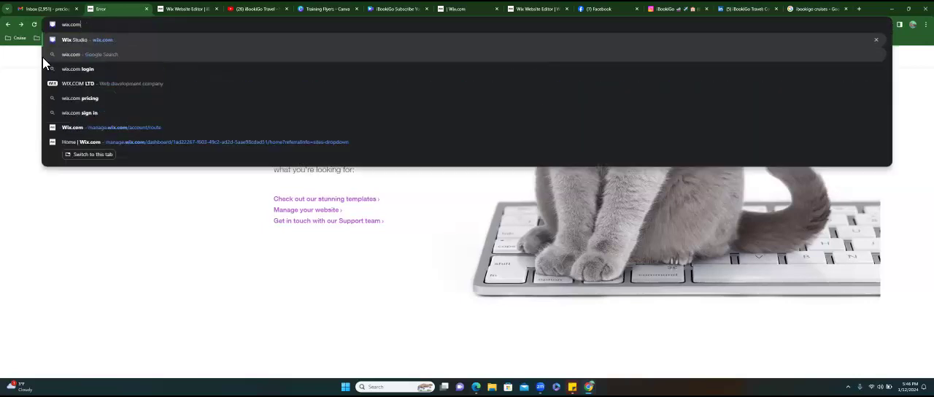
key(Return)
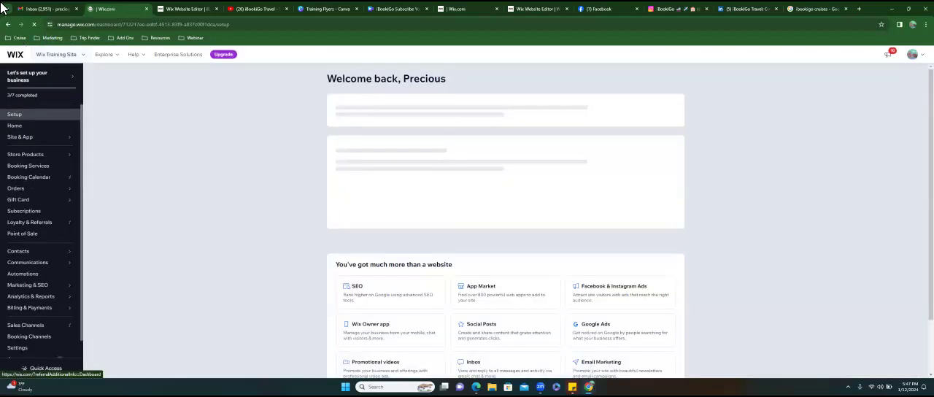
- View the Premium plans offered for the training site, return to its dashboard and log out of the Wix account
click(226, 56)
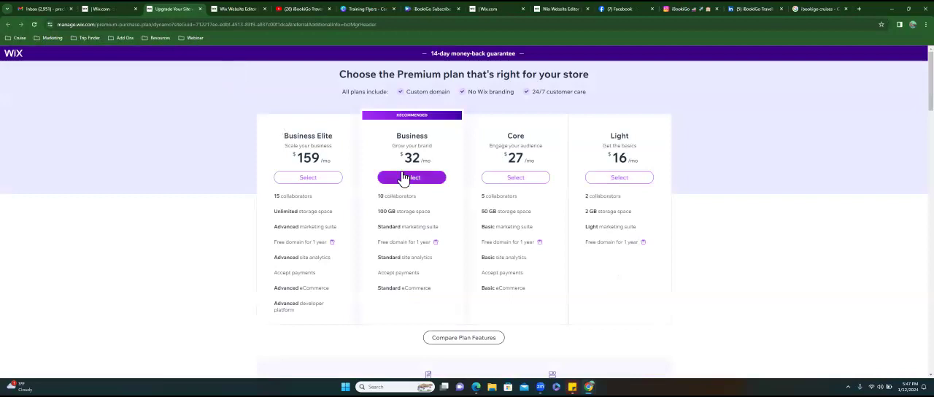
click(115, 8)
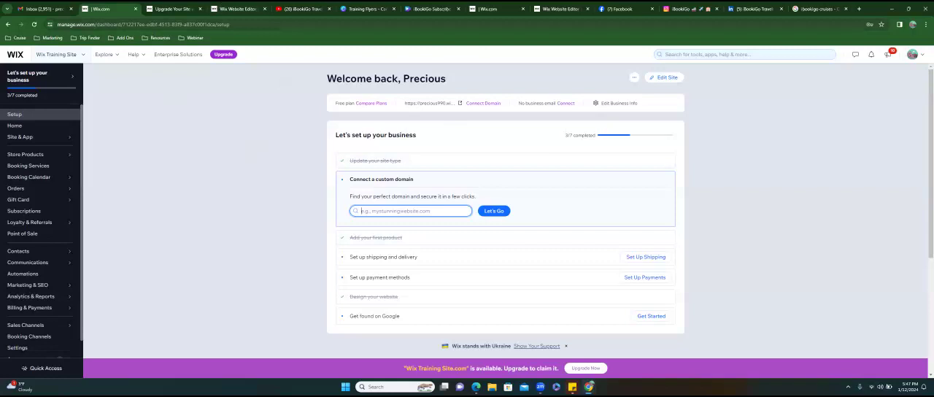
click(914, 54)
mouse_move(842, 254)
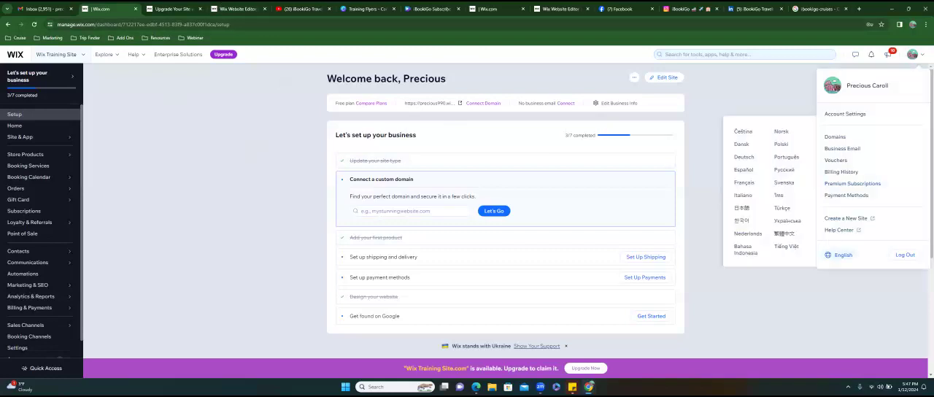
click(904, 254)
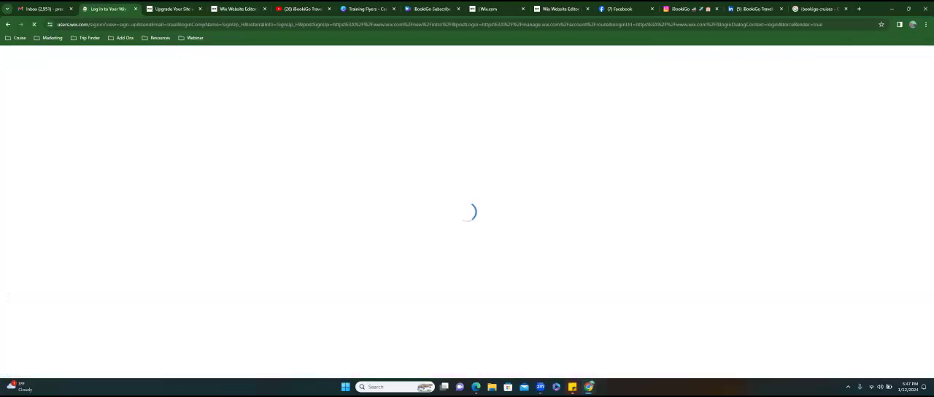
- Try to sign in to Wix through Google with another account, entering that account's email address
click(543, 177)
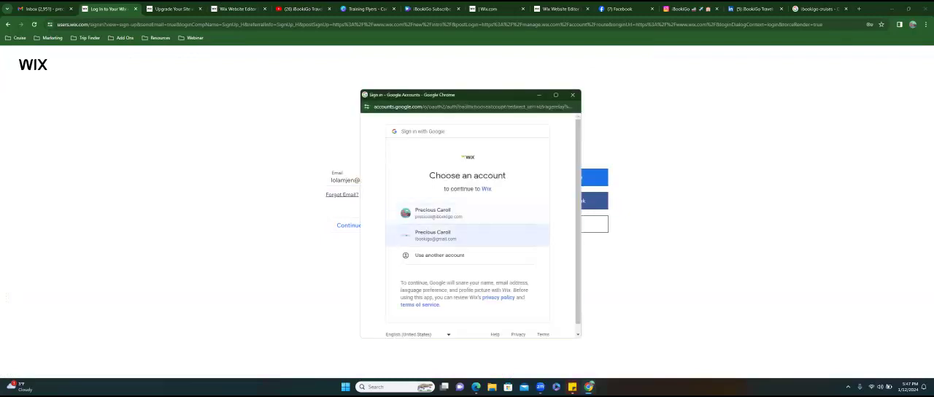
click(439, 255)
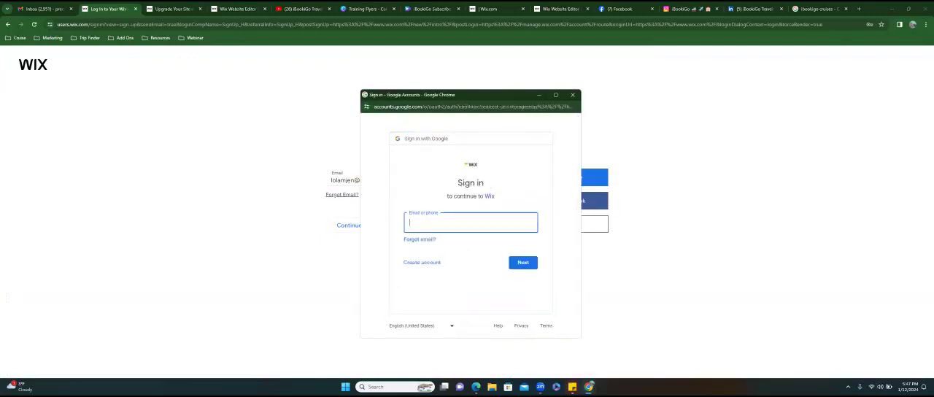
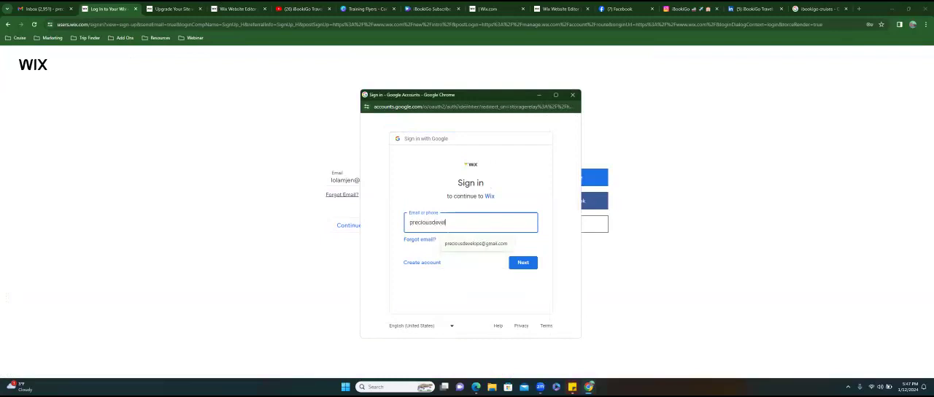
key(Tab)
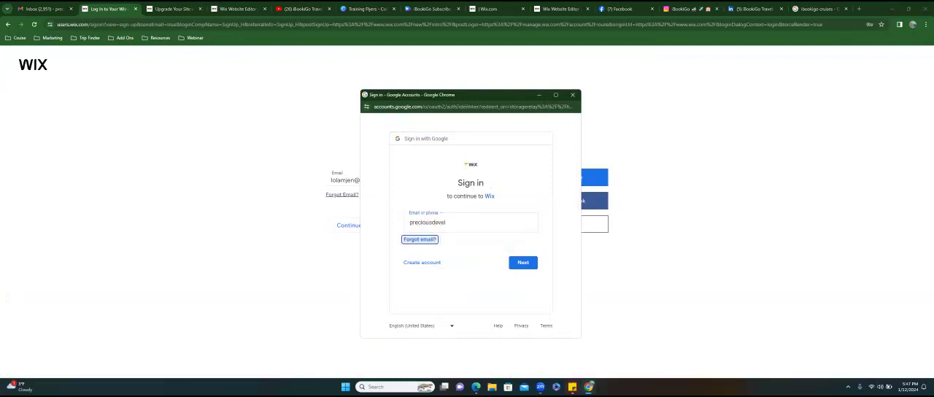
click(470, 222)
click(476, 242)
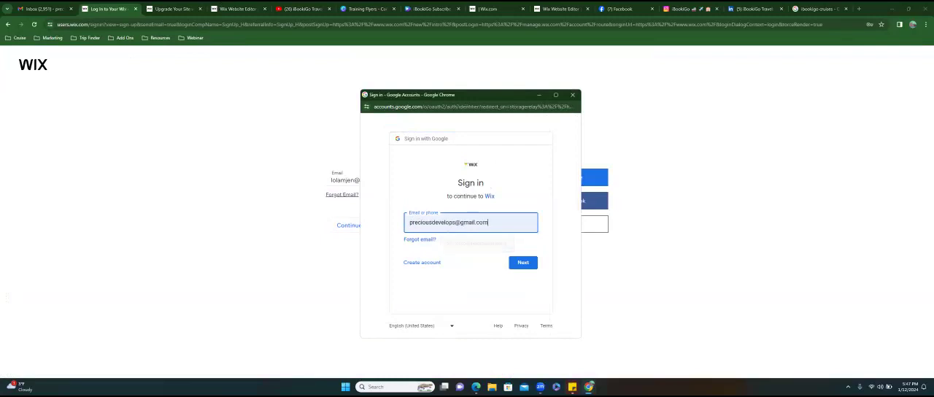
click(523, 262)
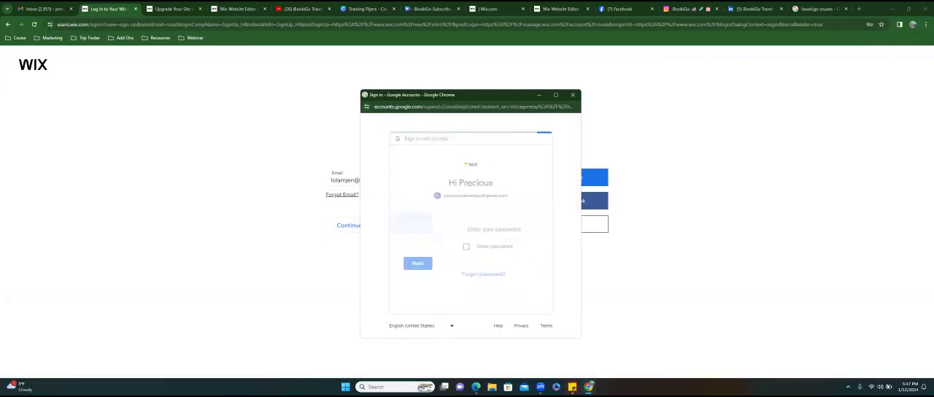
- Try several passwords for the Google account and close the Google sign-in window
text(••••••)
key(Return)
text(••••••••••)
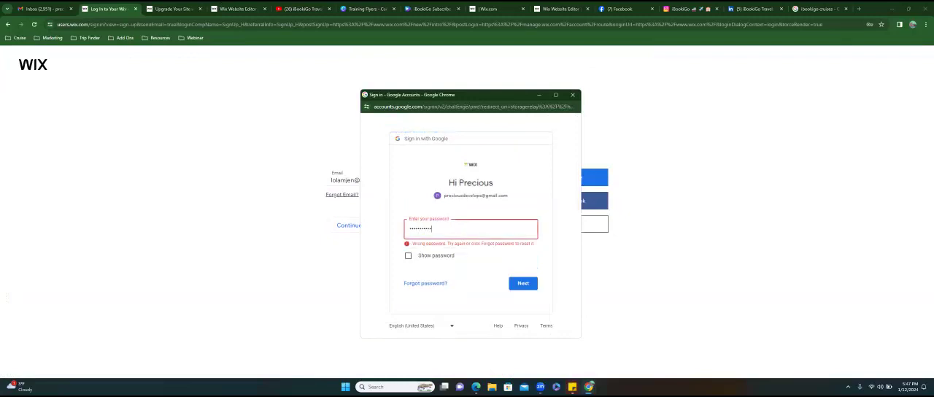
key(Return)
text(••••••••••)
key(Return)
text(•••••••••)
key(Return)
click(572, 94)
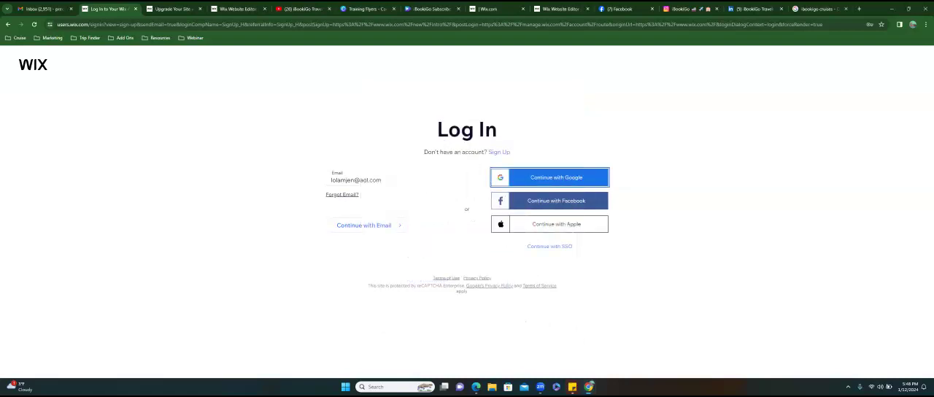
- Log in to Wix with the other account's email address and password, and save the login in the browser
click(402, 183)
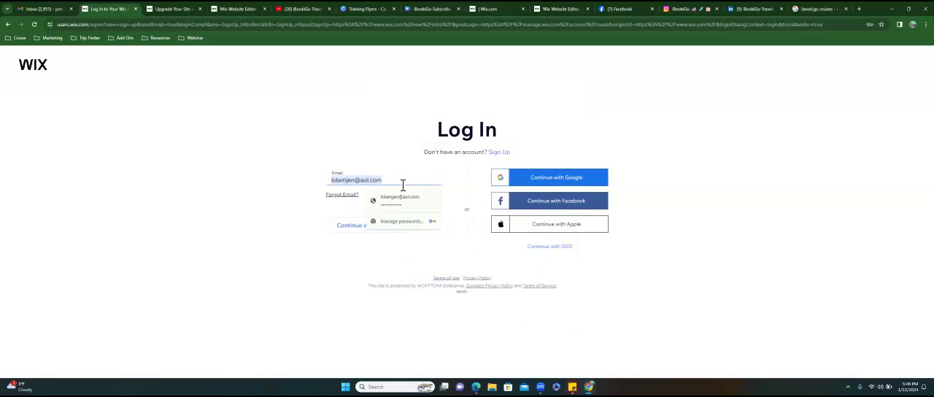
key(BackSpace)
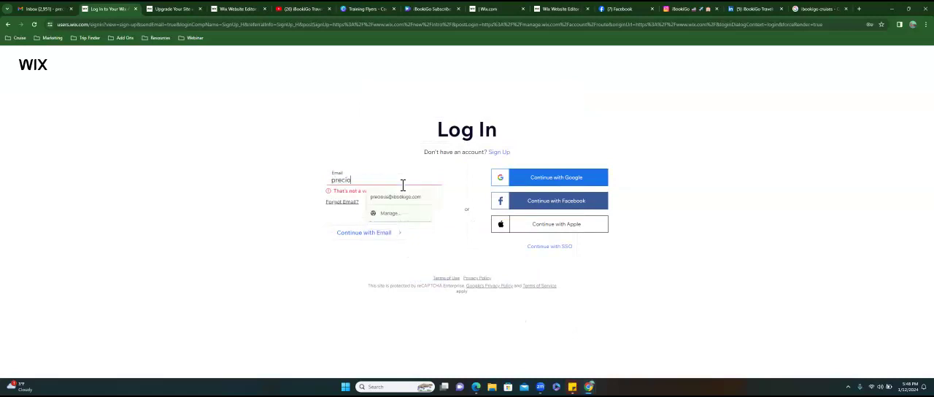
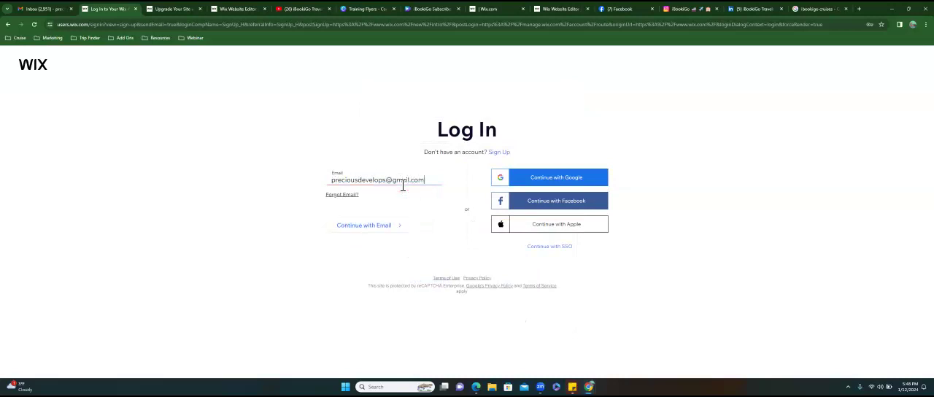
click(364, 225)
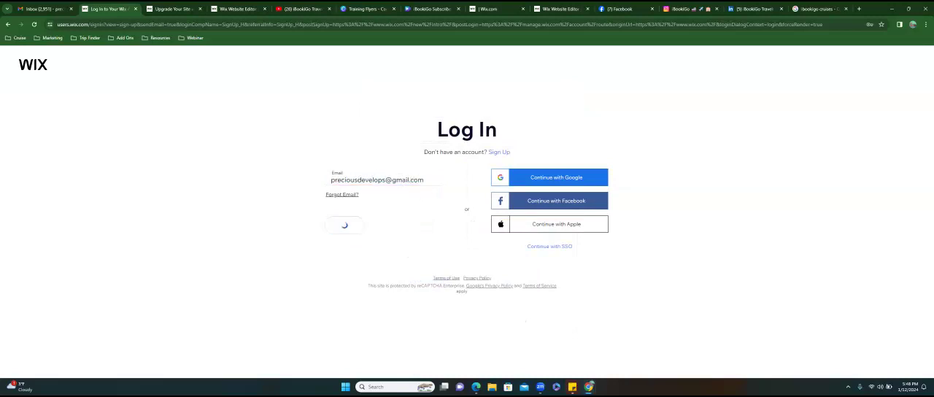
text(•••••••••••)
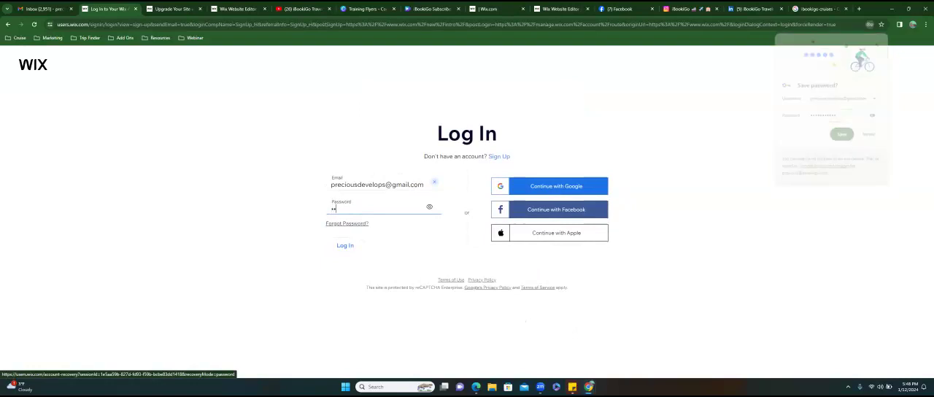
text(•)
key(Return)
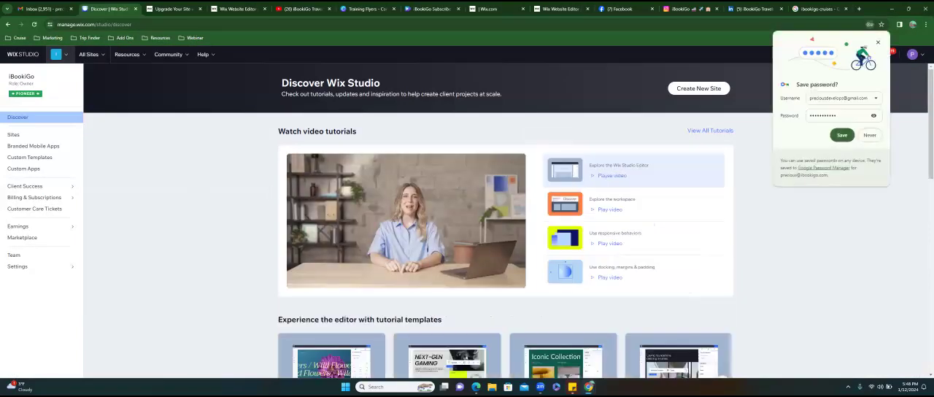
click(842, 135)
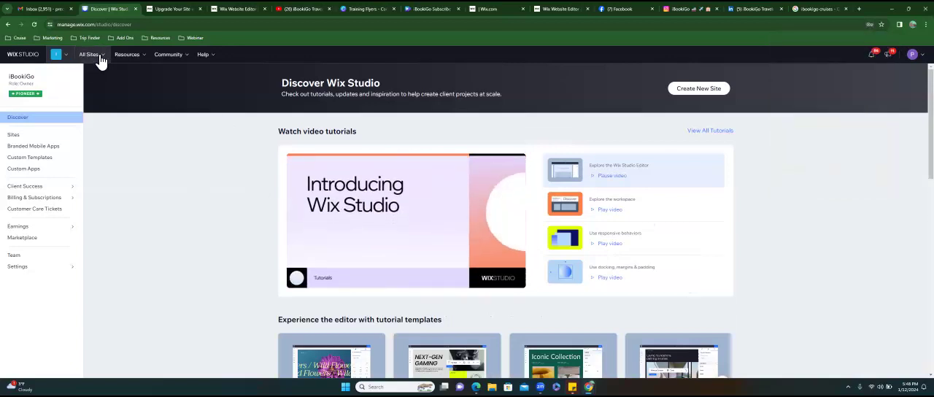
- Open the iBookiGo site's dashboard and go to the management page of its Premium plan
click(93, 56)
click(115, 108)
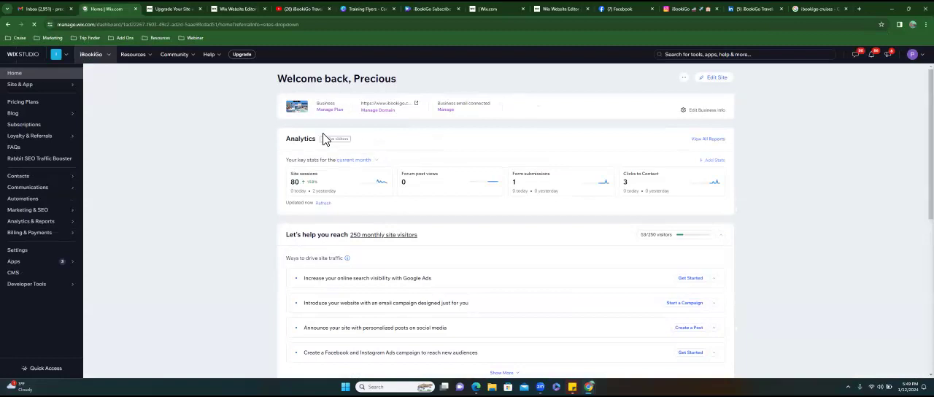
double_click(329, 106)
click(331, 110)
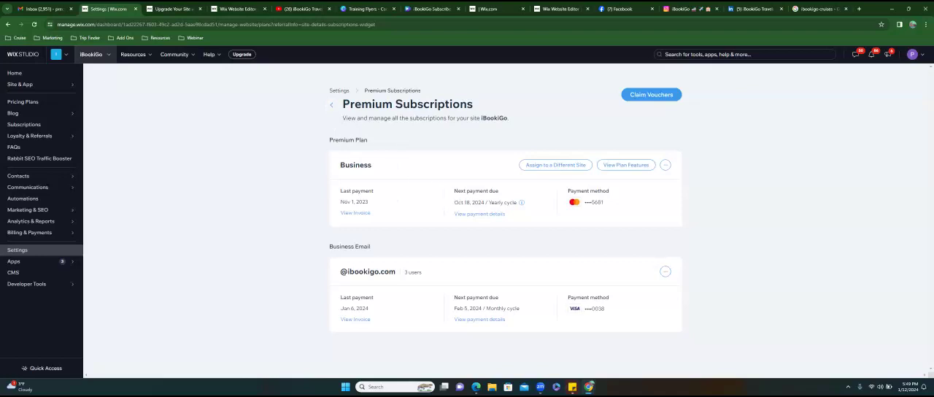
- Open the upgrade options for iBookiGo's Business plan and look at the Business Elite plan
click(664, 165)
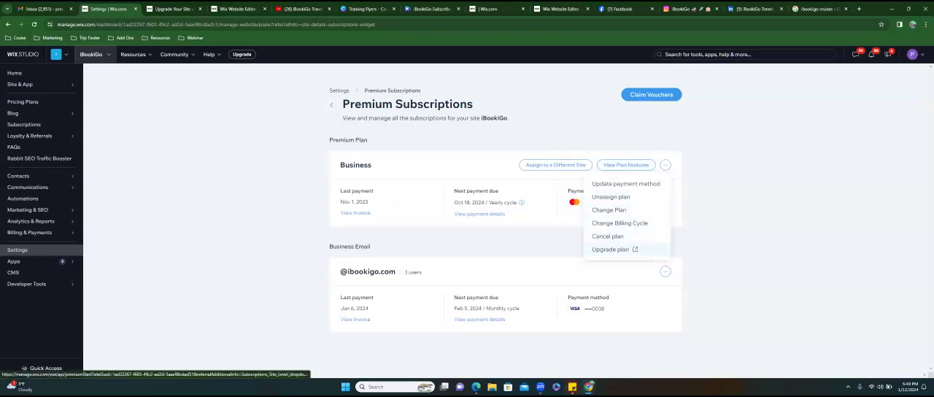
click(641, 249)
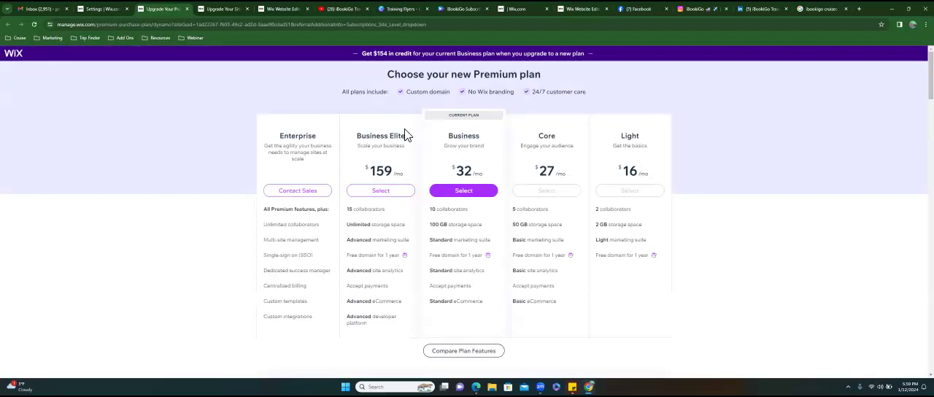
click(382, 191)
- Check the Cruises page's SEO settings in the training site's editor, and go back to iBookiGo's Premium Subscriptions page
click(580, 9)
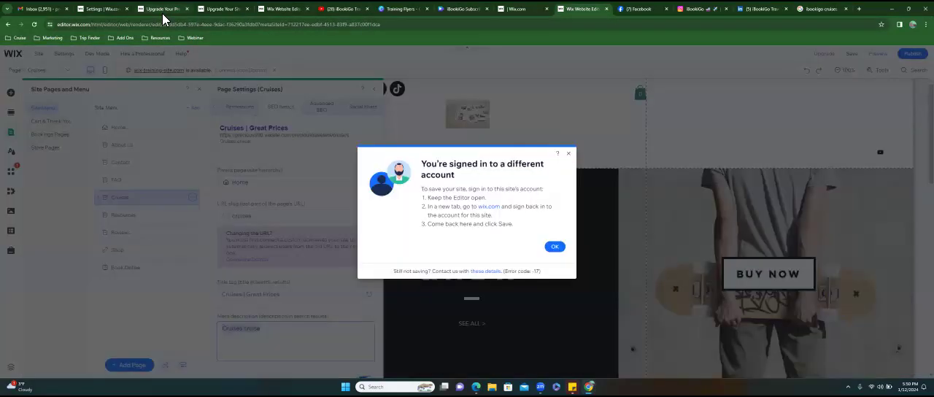
click(161, 10)
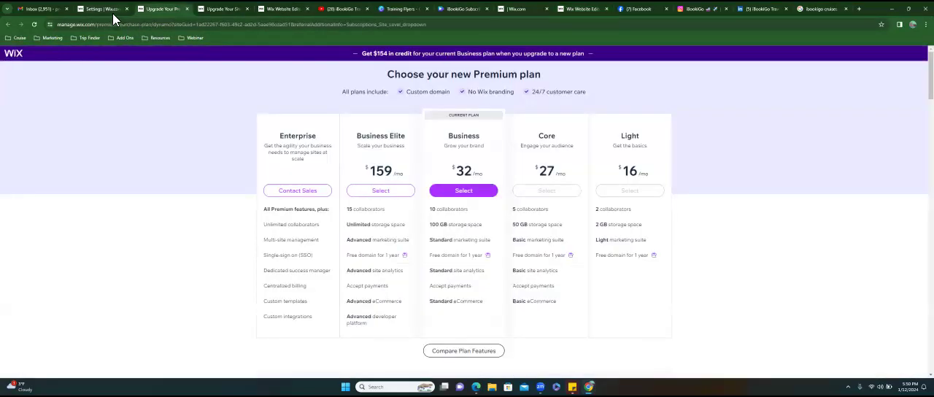
click(112, 13)
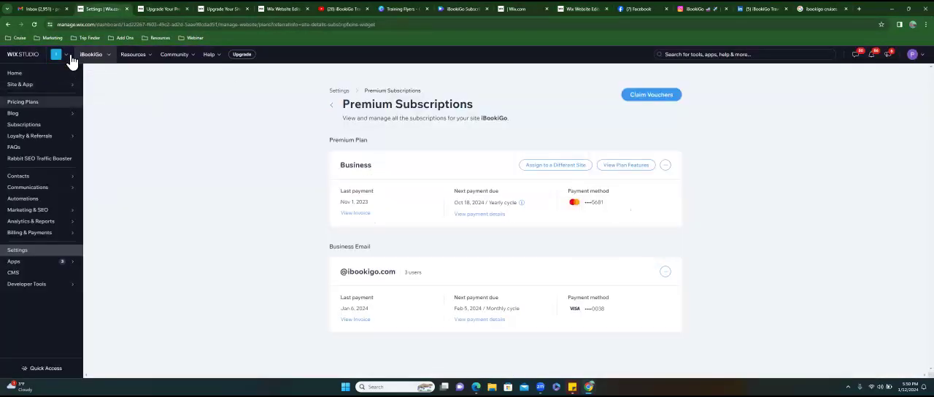
- Dismiss the different-account notice in the training site's editor and go back to iBookiGo's Premium Subscriptions page
click(103, 58)
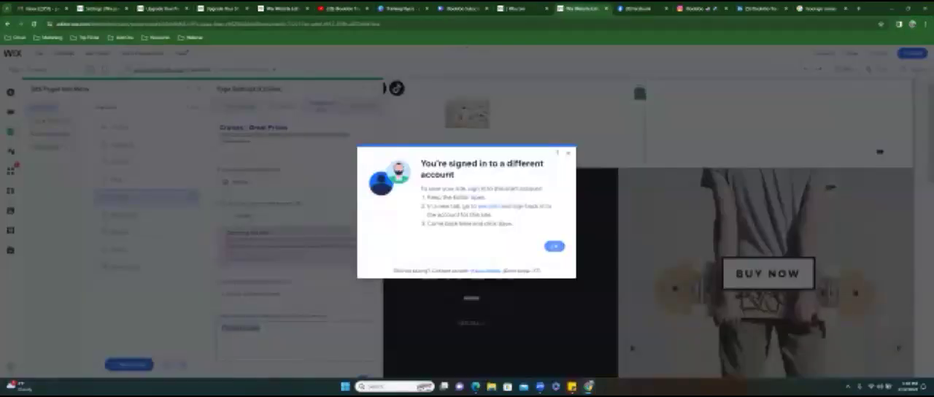
click(553, 245)
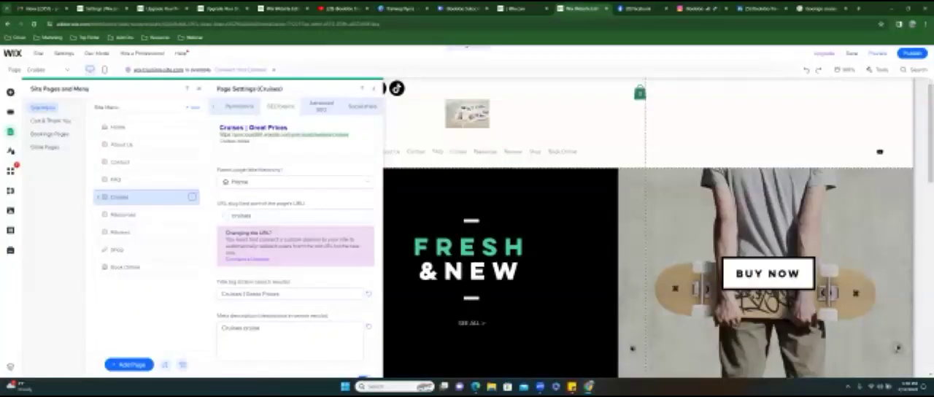
click(155, 11)
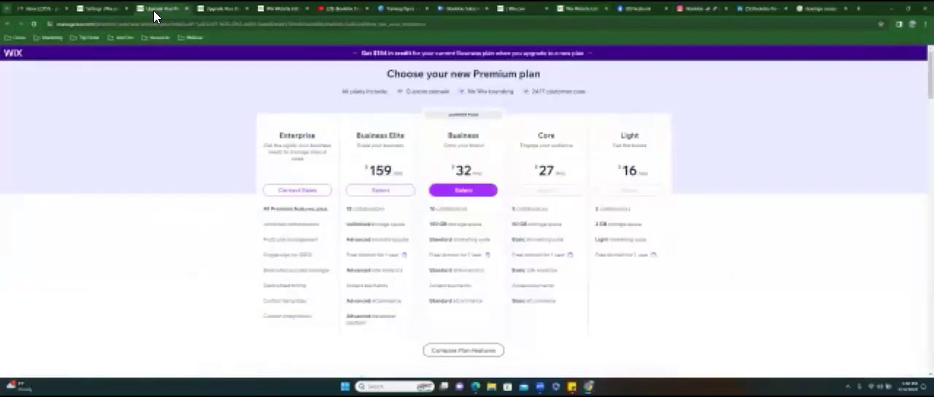
click(107, 11)
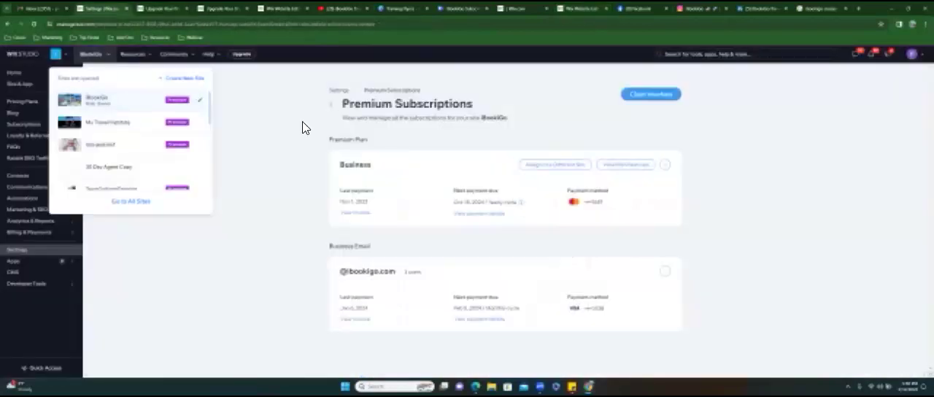
- Go to the iBookiGo workspace in Wix Studio and open the list of its sites
click(62, 55)
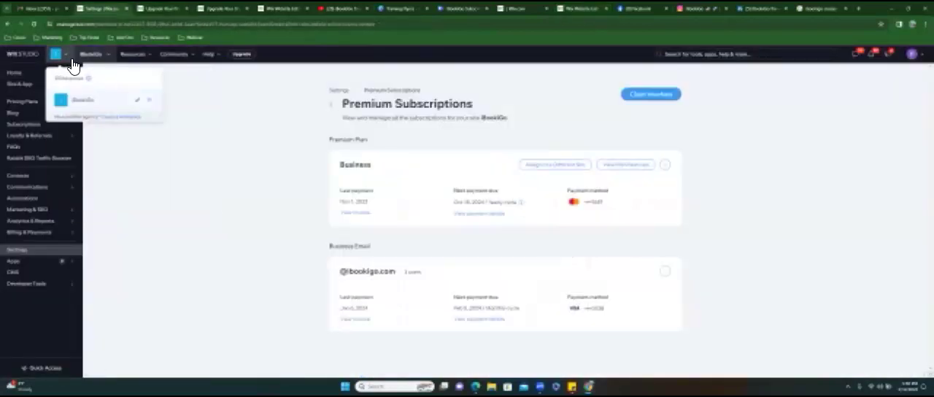
click(92, 102)
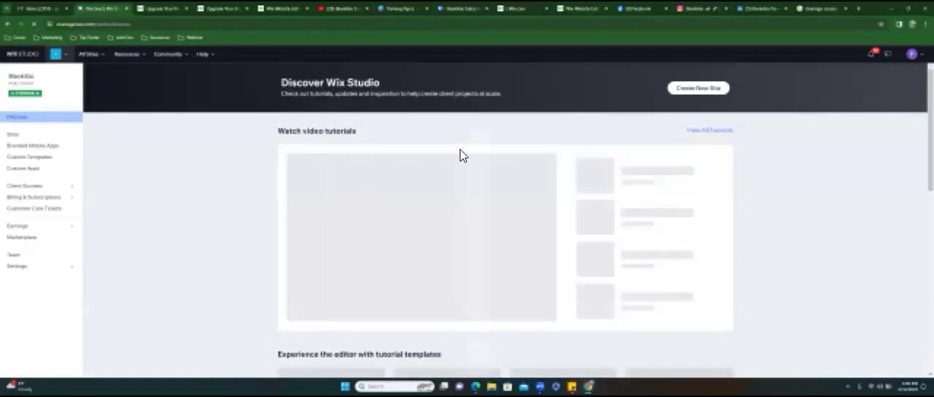
click(91, 56)
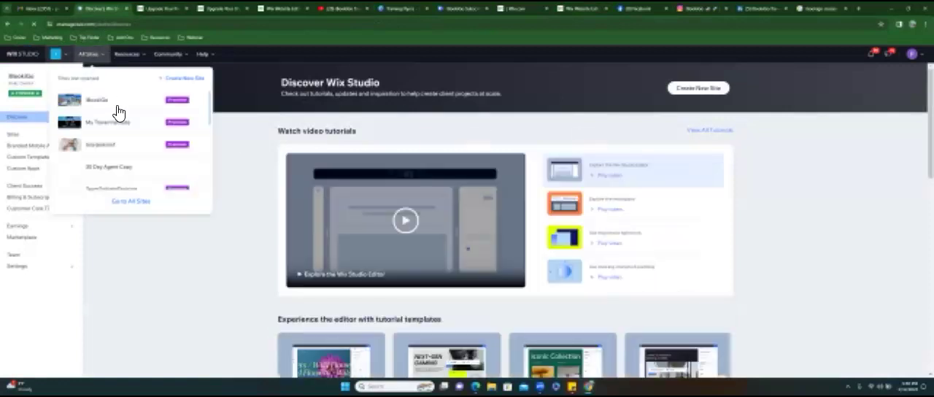
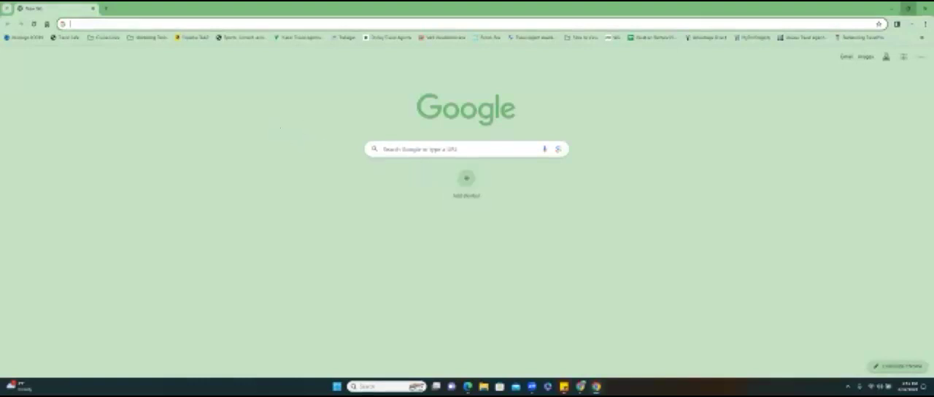
- Return to the iBookiGo dashboard in Wix Studio and open the iBookiGo website in the site editor
click(908, 8)
drag(407, 72, 485, 395)
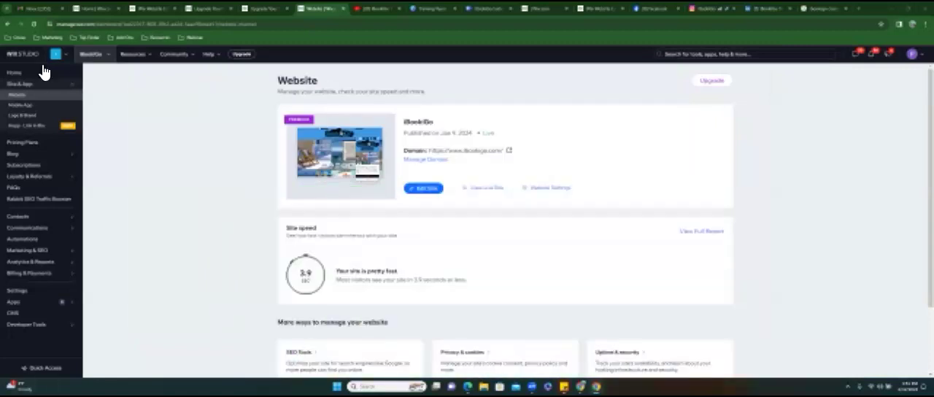
click(92, 54)
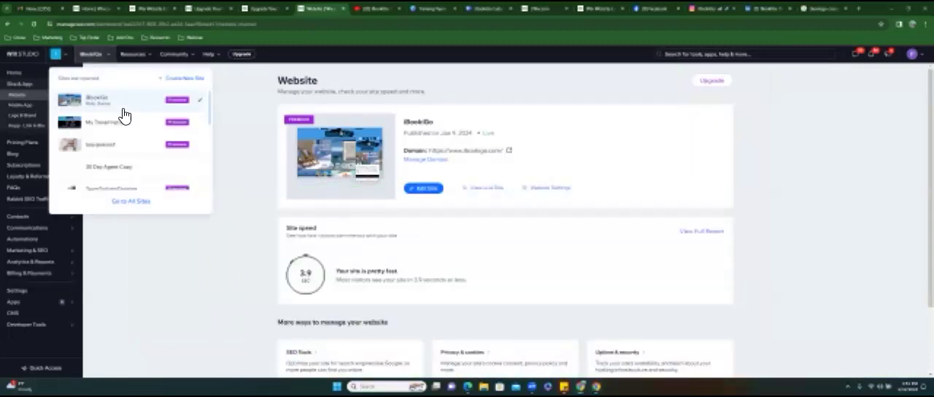
click(428, 189)
click(437, 189)
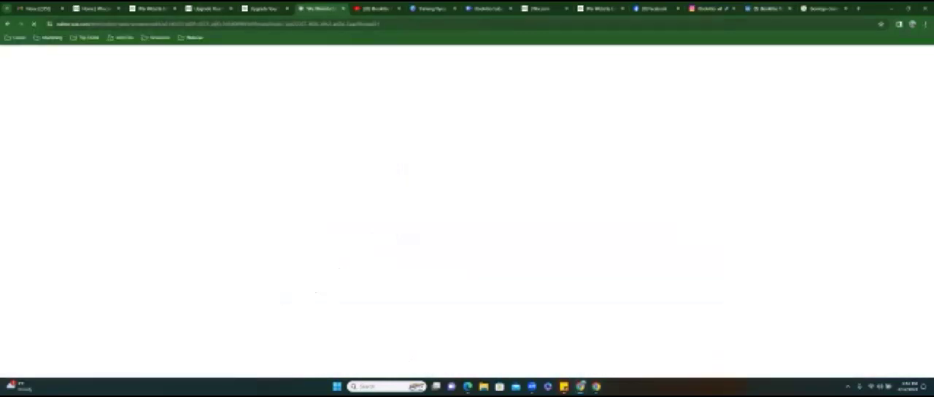
- Search Google for "ibookigo destinations" and highlight the description under the Destinations result
click(822, 9)
click(203, 74)
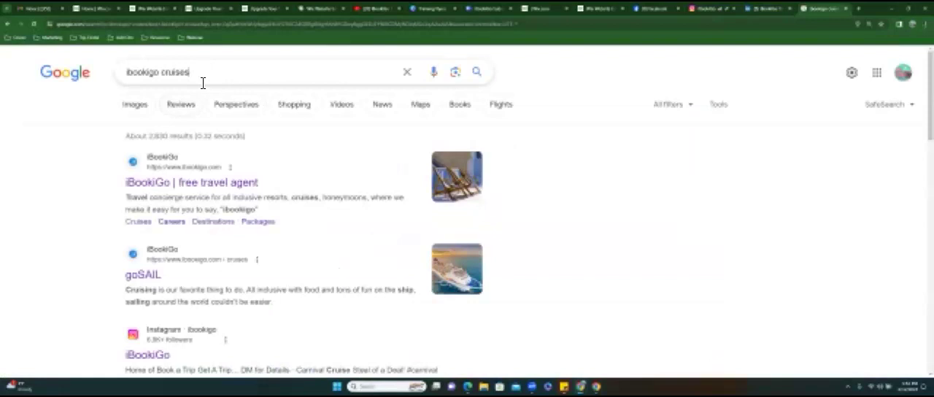
double_click(166, 76)
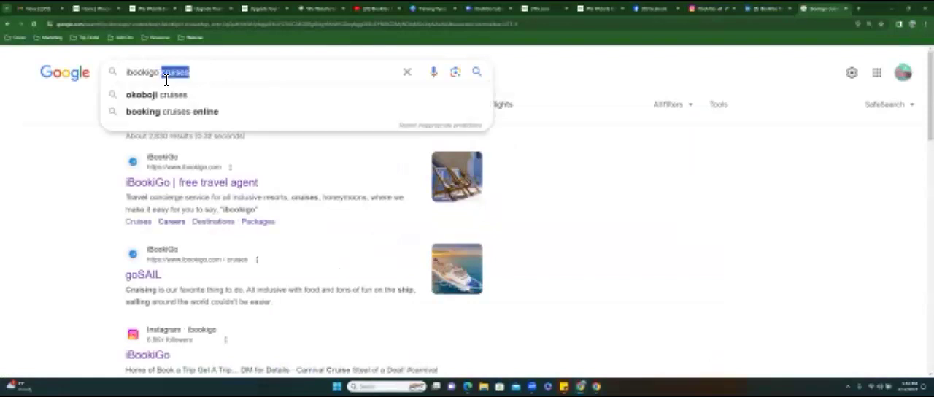
key(BackSpace)
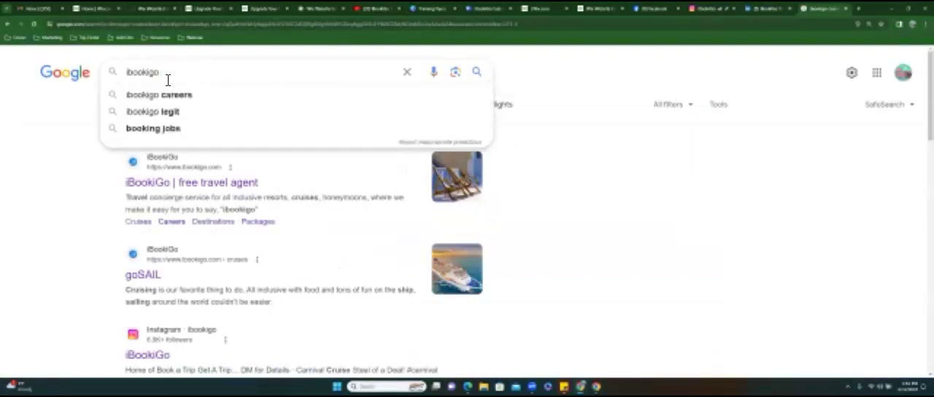
text(destinations)
key(Return)
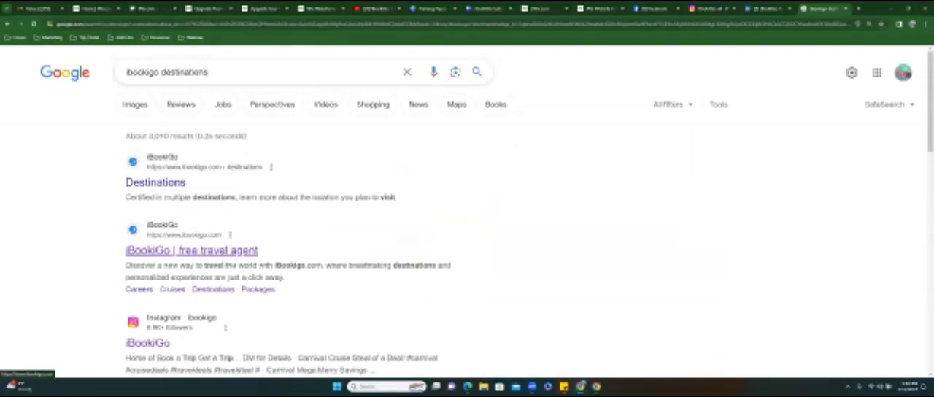
drag(125, 195, 403, 196)
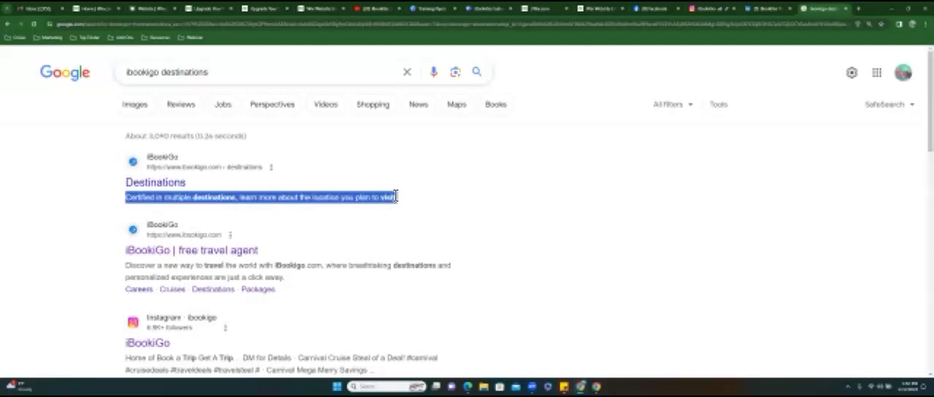
drag(394, 195, 399, 196)
click(316, 10)
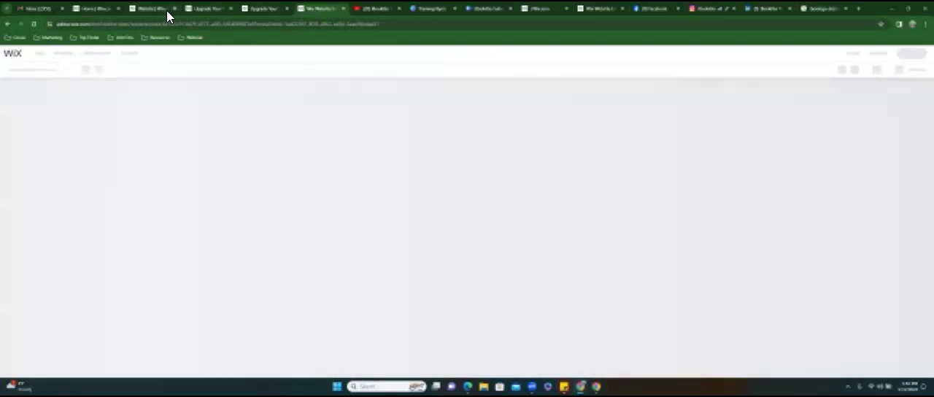
click(166, 11)
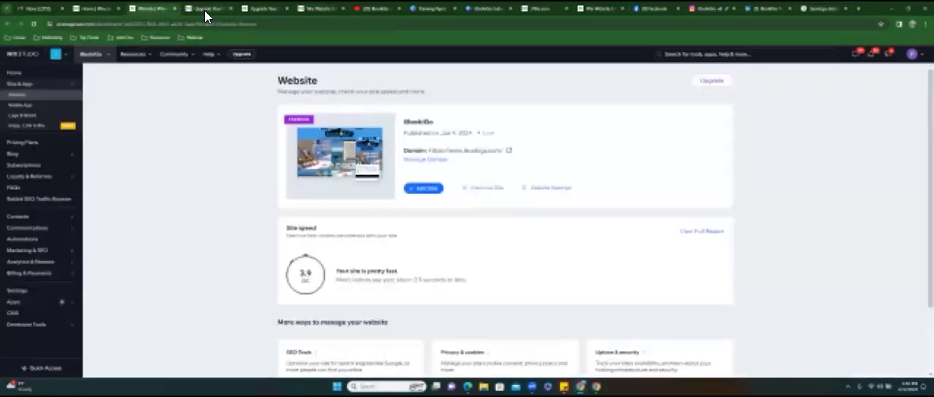
click(205, 10)
click(262, 9)
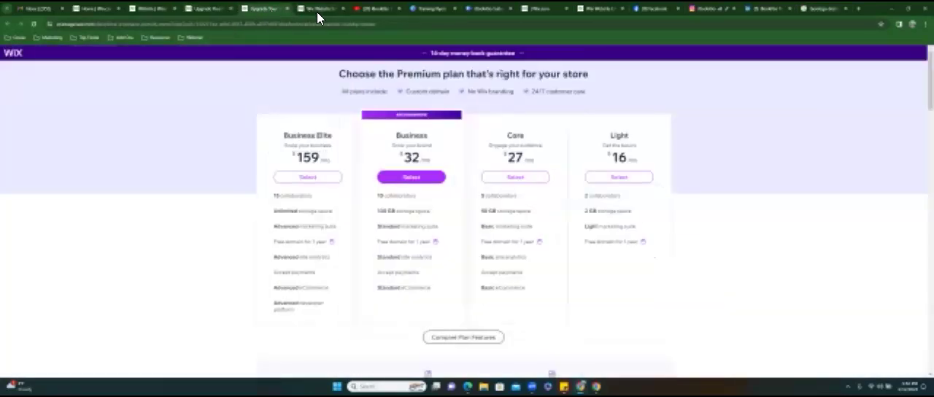
click(319, 10)
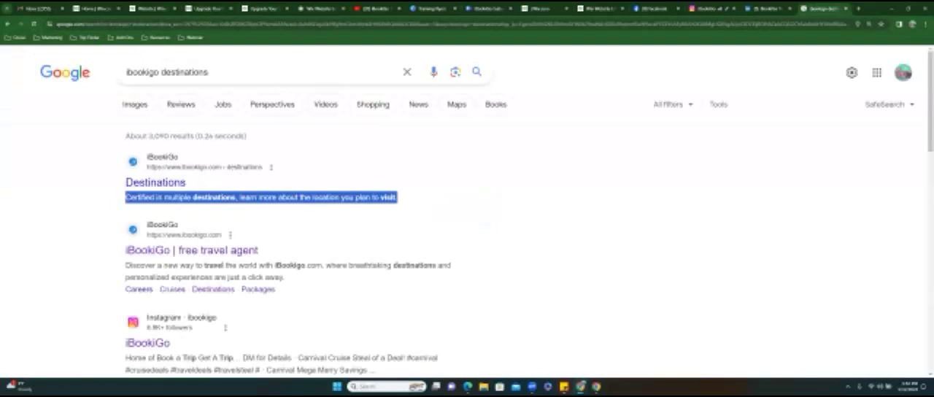
- Look through the Google search results for iBookiGo destinations, starting with the Destinations page's description
drag(438, 192, 127, 189)
scroll(467, 219, down, 2)
scroll(467, 219, down, 4)
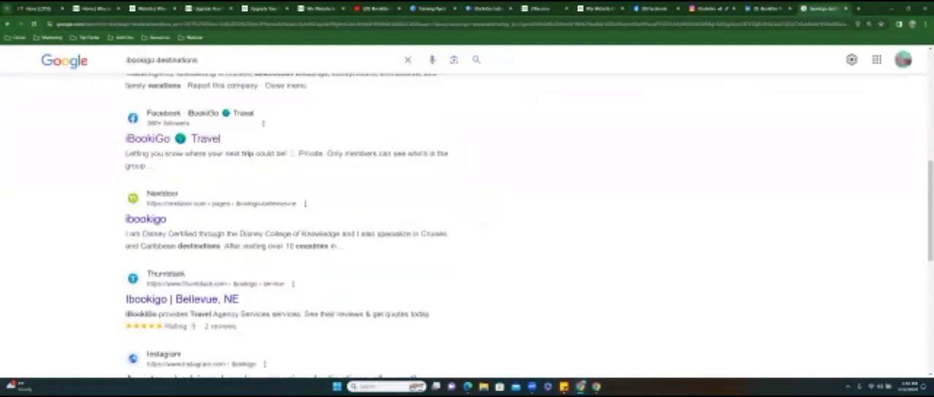
scroll(466, 219, down, 2)
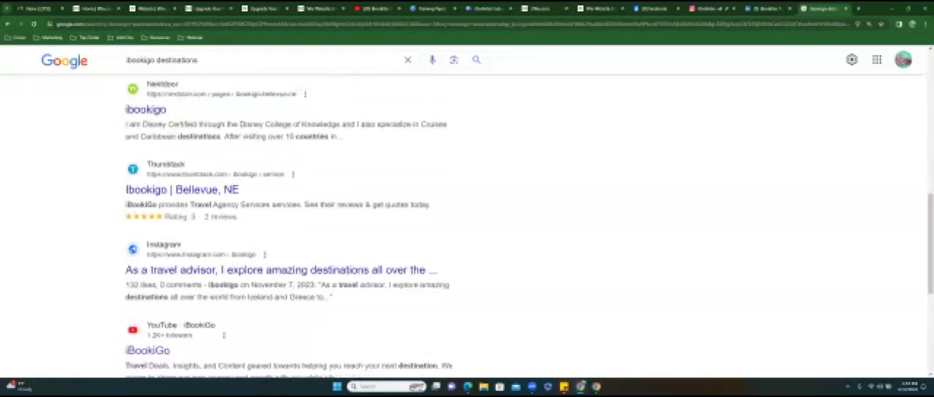
scroll(467, 218, down, 2)
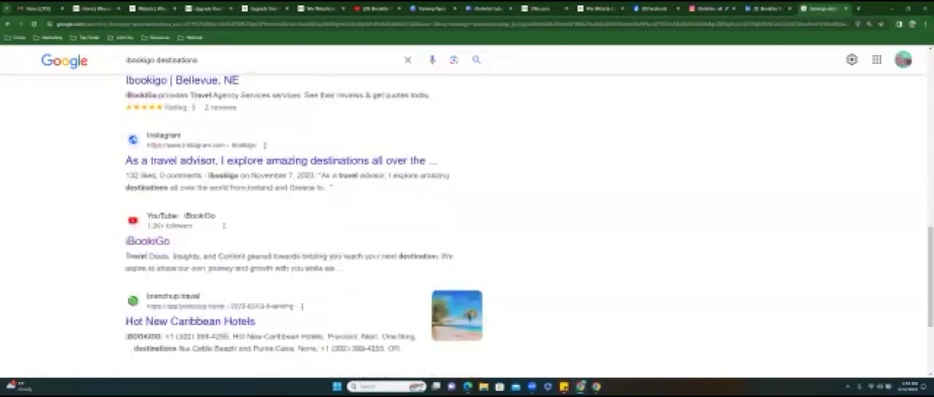
scroll(467, 219, up, 10)
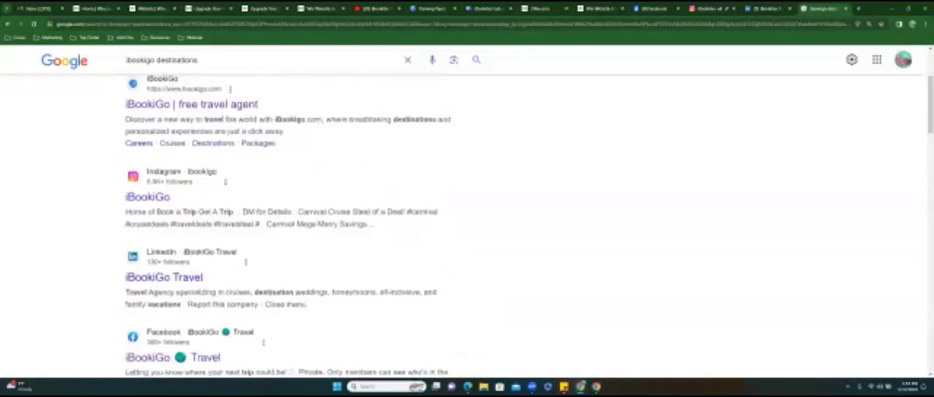
- Look over the iBookiGo home page in the editor and open menu management for the header's navigation menu
click(322, 8)
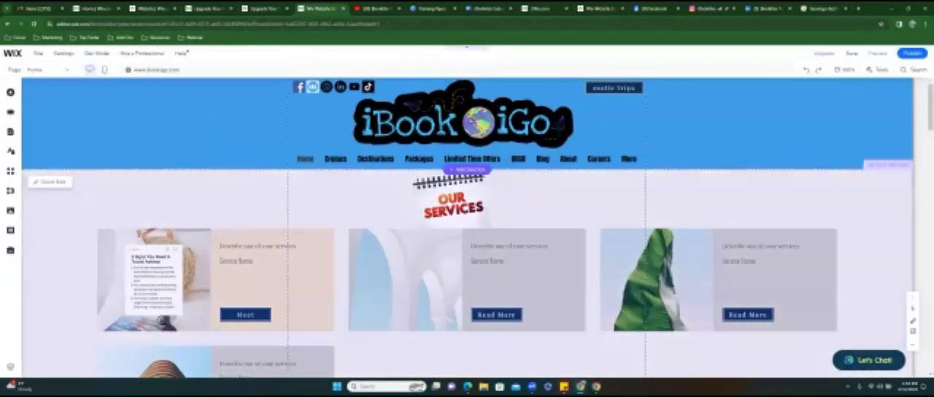
scroll(466, 228, down, 5)
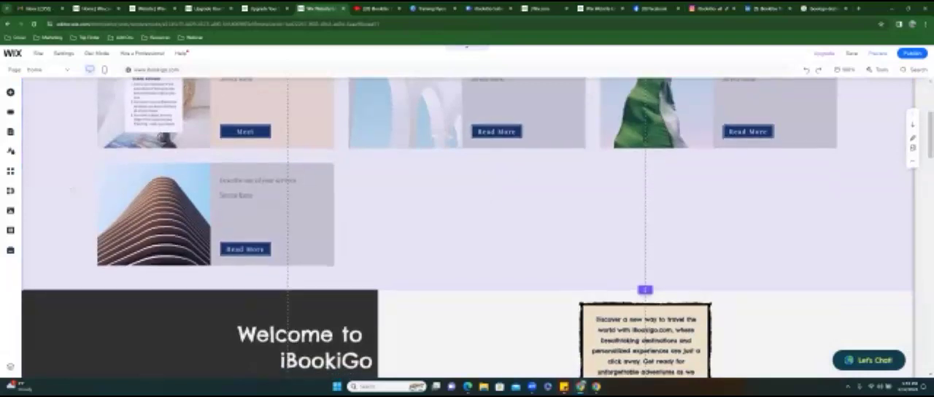
scroll(467, 227, down, 1)
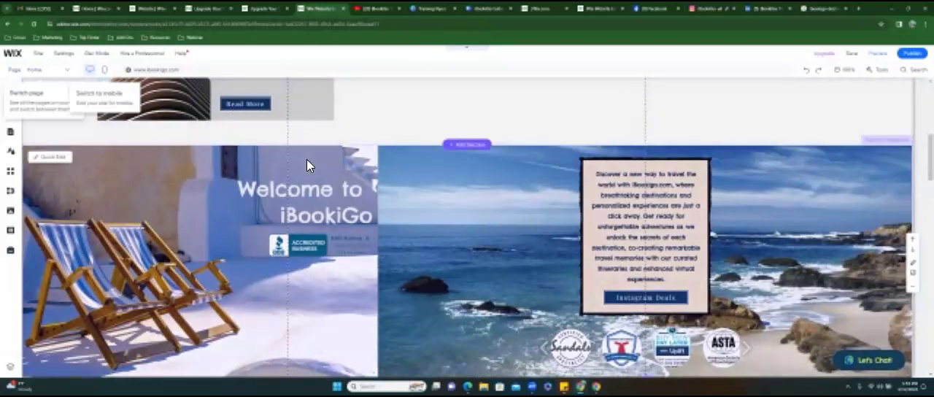
scroll(306, 159, up, 6)
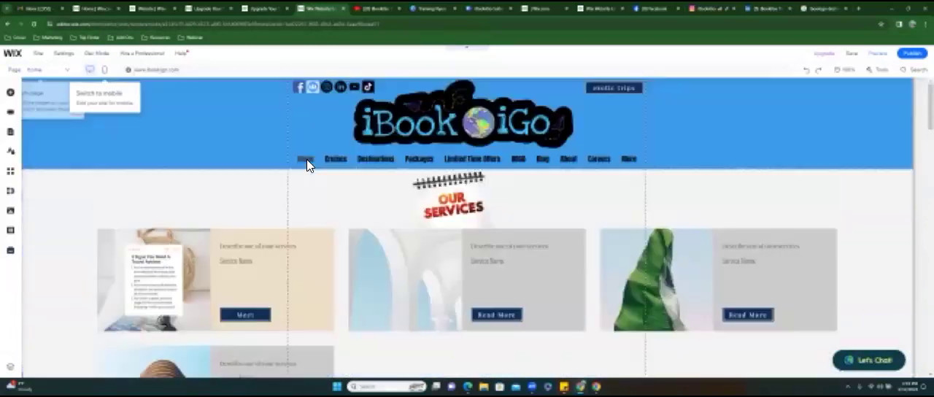
click(391, 161)
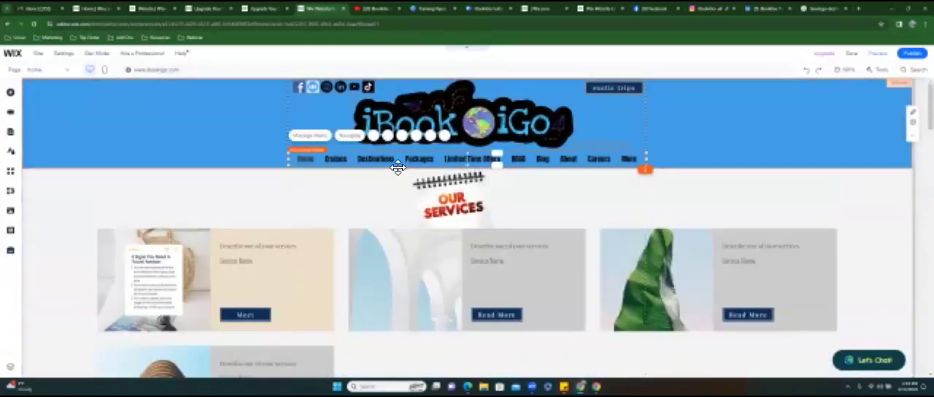
click(312, 139)
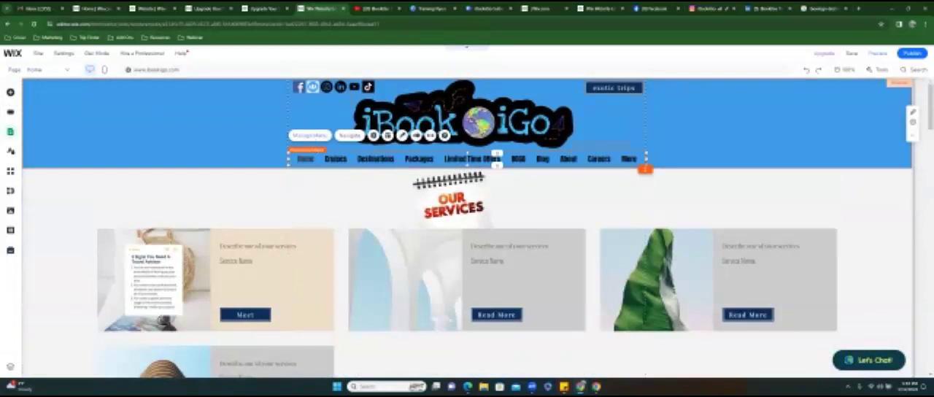
- Close the training site's editor and confirm leaving it without saving the changes
click(823, 8)
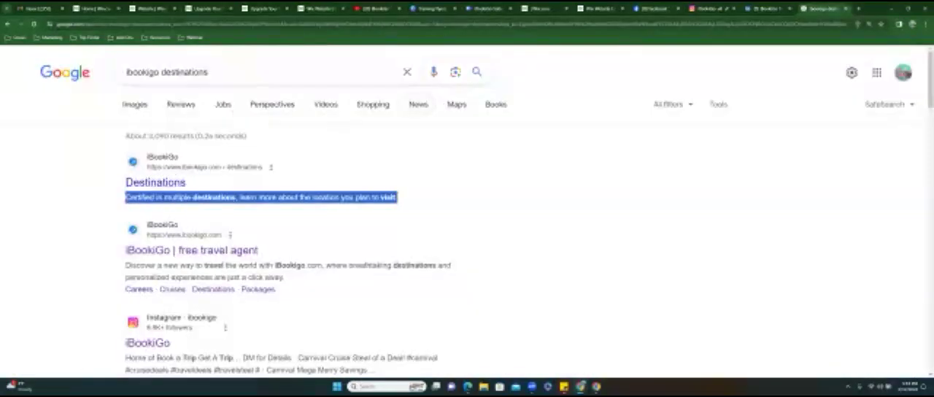
click(599, 9)
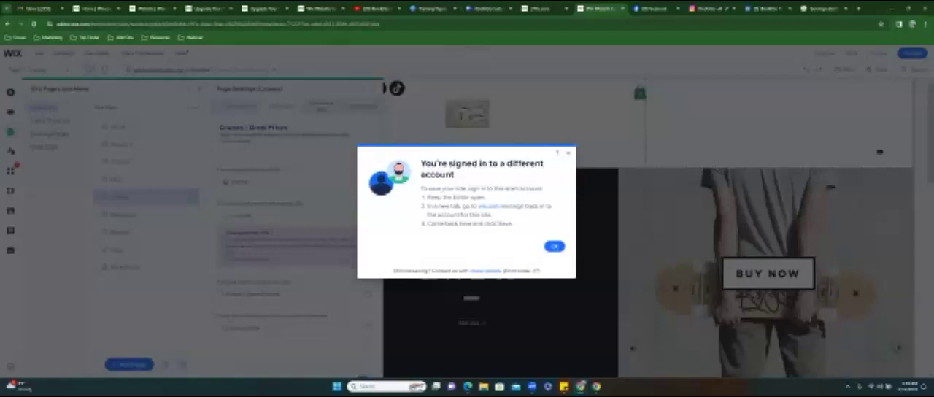
click(622, 8)
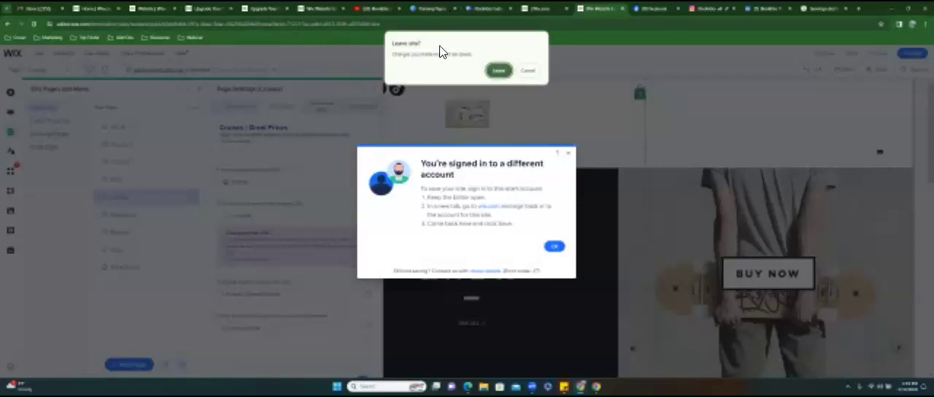
key(Return)
- Open the SEO basics settings of the Destinations page in the iBookiGo editor and view its title tag and meta description
click(350, 10)
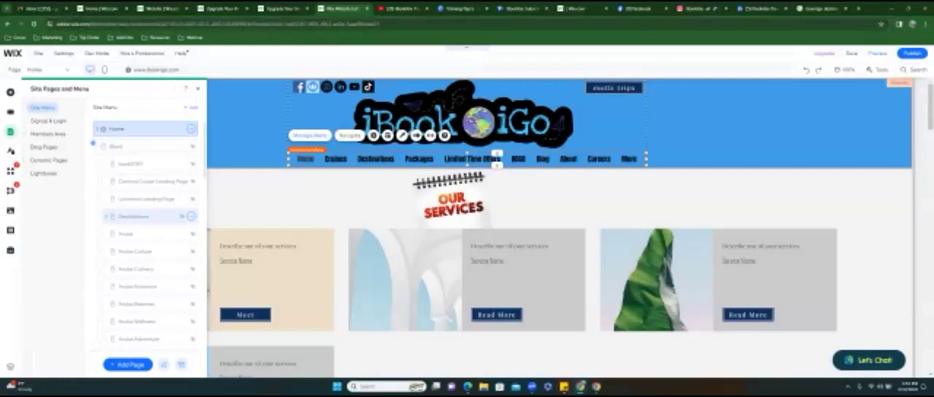
click(190, 215)
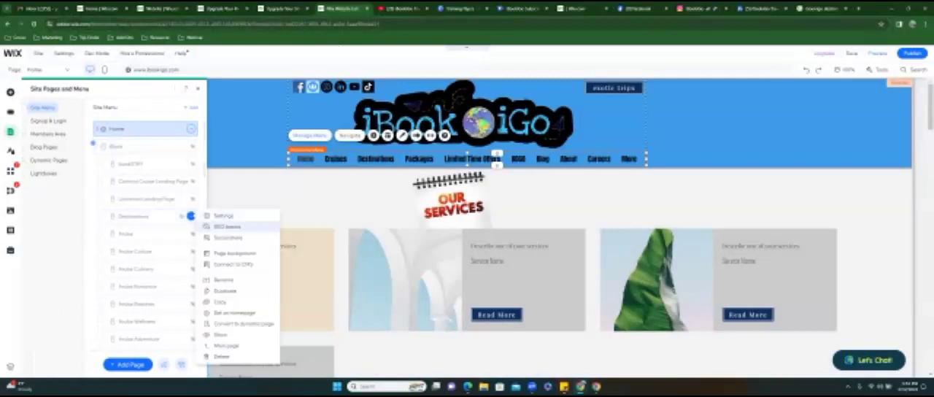
click(226, 226)
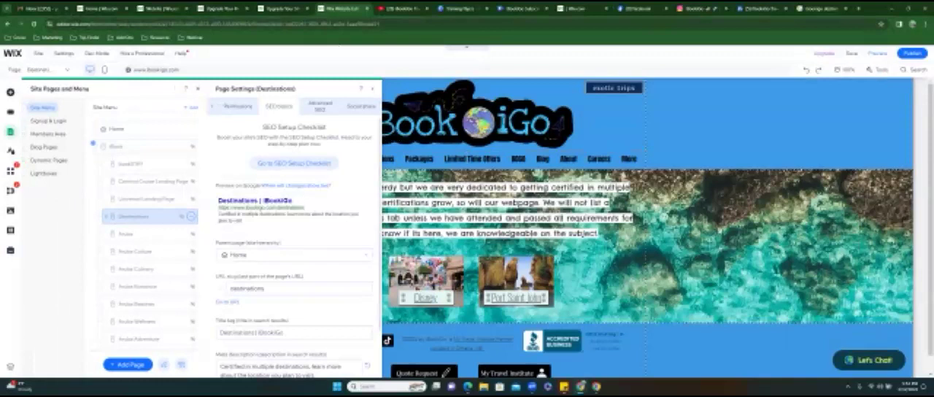
scroll(299, 248, down, 1)
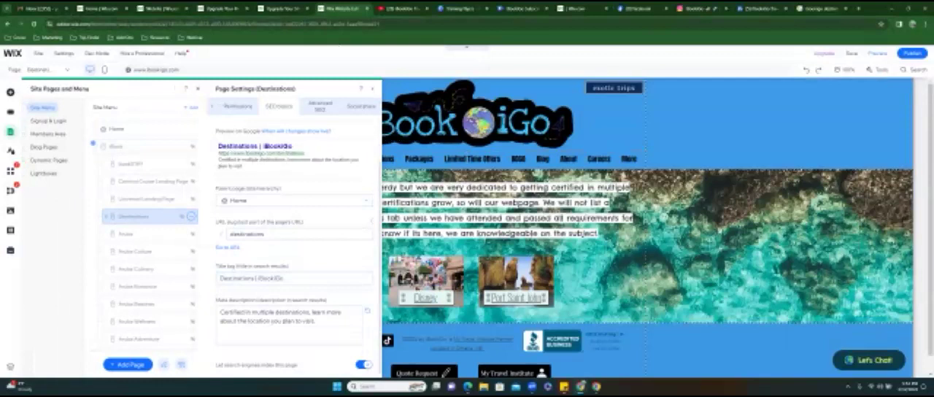
- Compare the Destinations result on Google with the page's SEO settings and select the meta description text
click(821, 9)
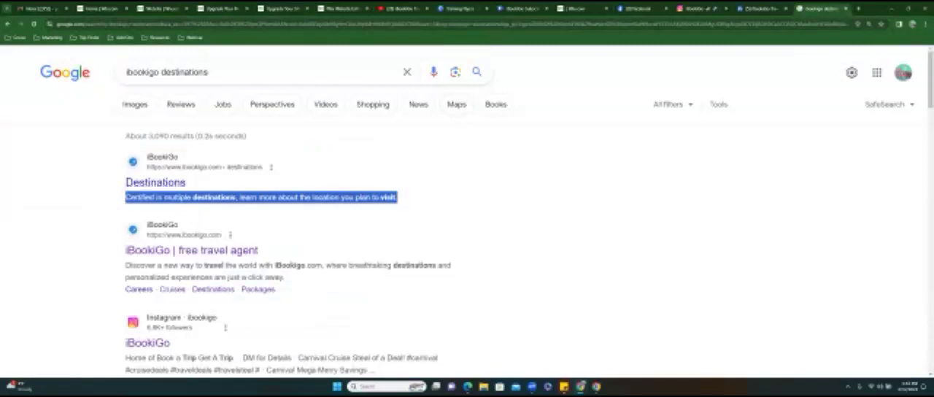
click(338, 10)
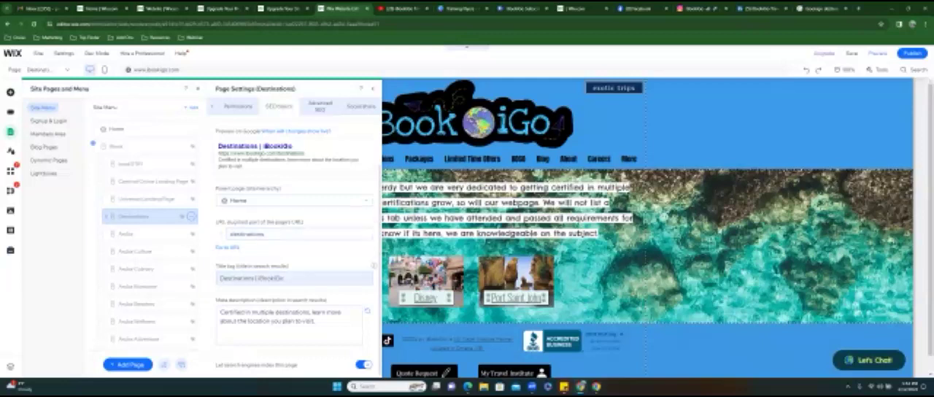
drag(317, 321, 210, 311)
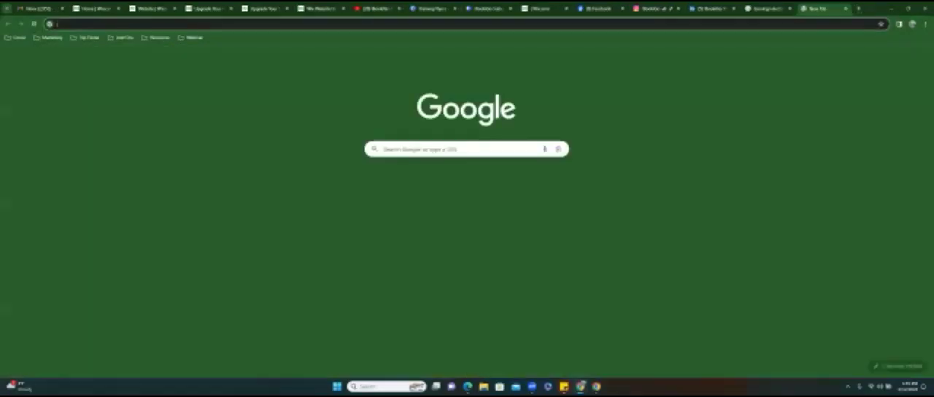
- Go to openai.com in the new browser tab, log in and open ChatGPT
click(467, 24)
text(openai.com)
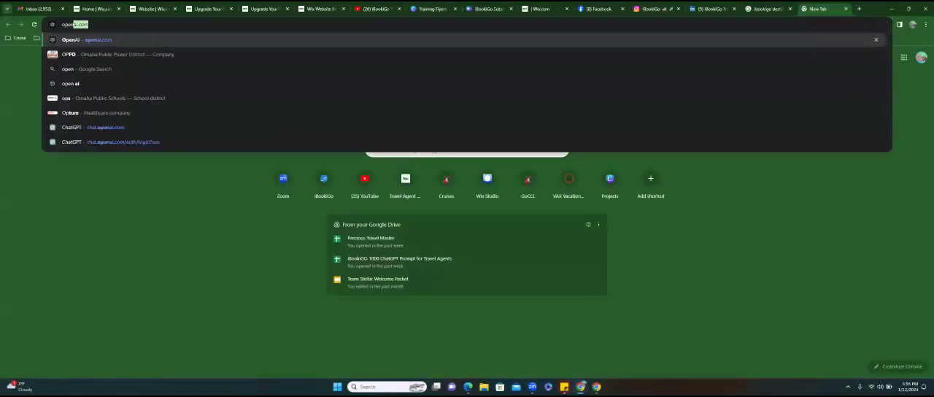
key(Return)
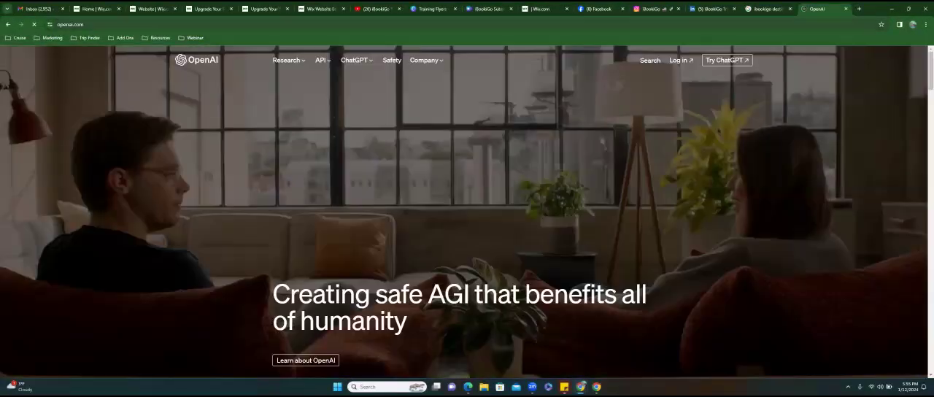
click(681, 60)
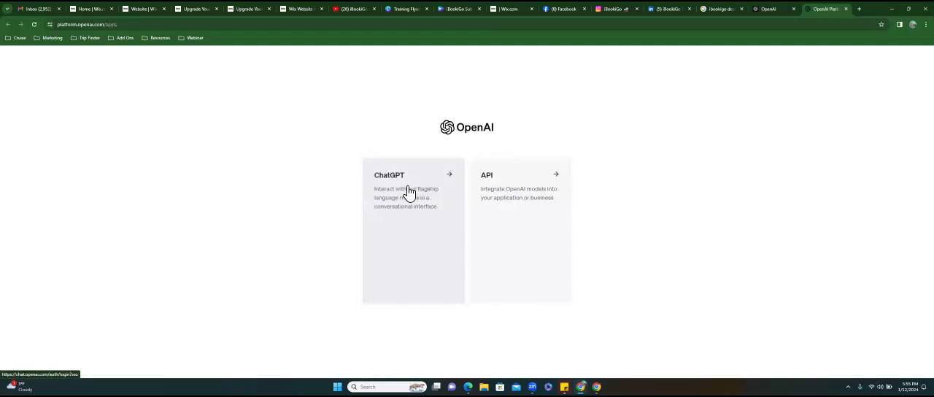
click(407, 188)
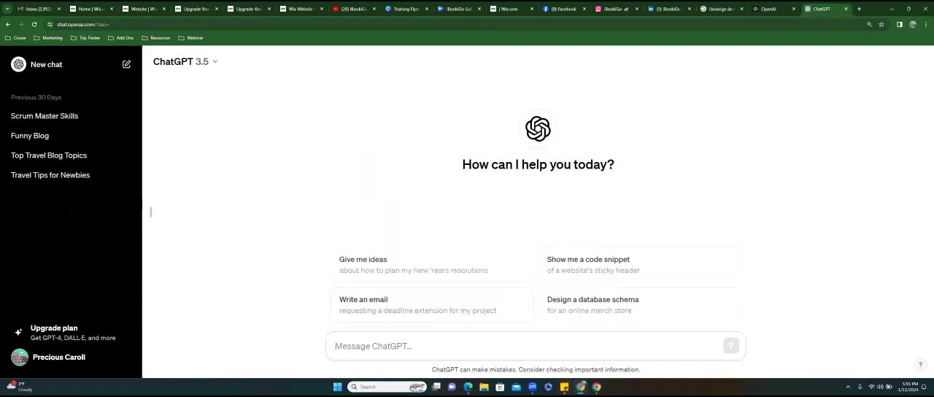
- Prompt ChatGPT to act as a seo expert, provide a meta description for travel agency iBookiGo, and give details they should add to their destinations page
text(act a)
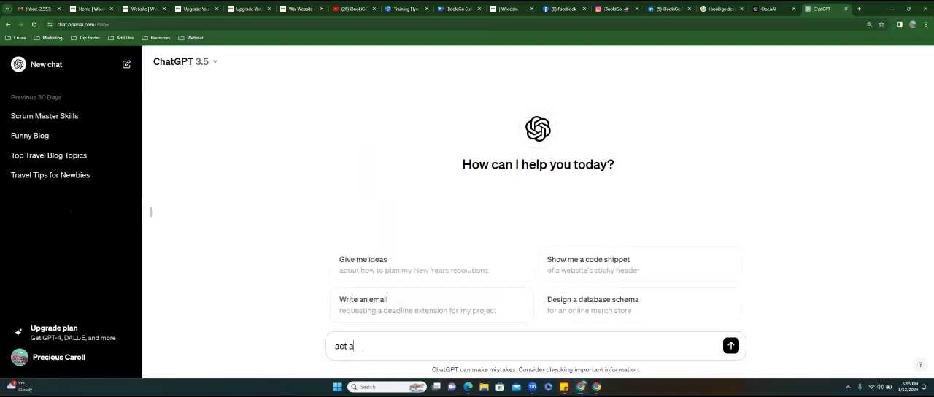
text(s a seo expert and )
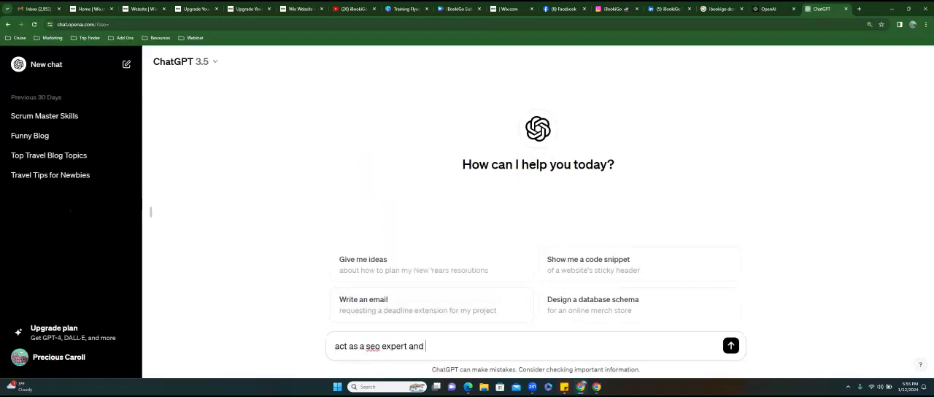
text(provide a metade)
key(BackSpace)
key(BackSpace)
text(description)
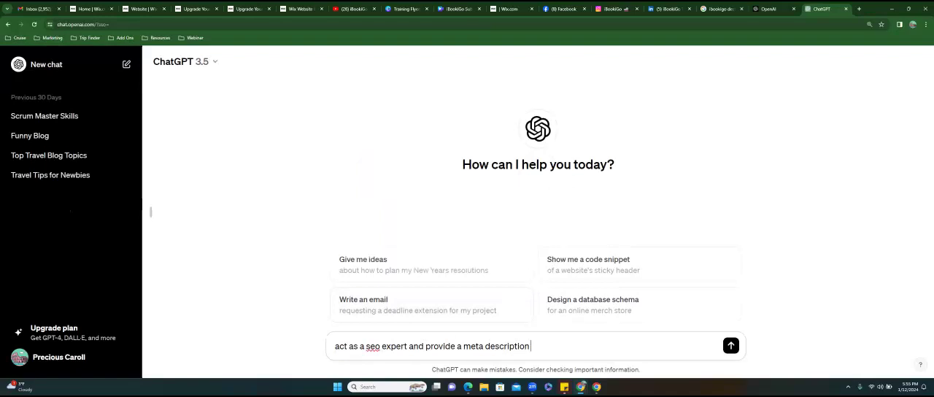
text( for a travel agency)
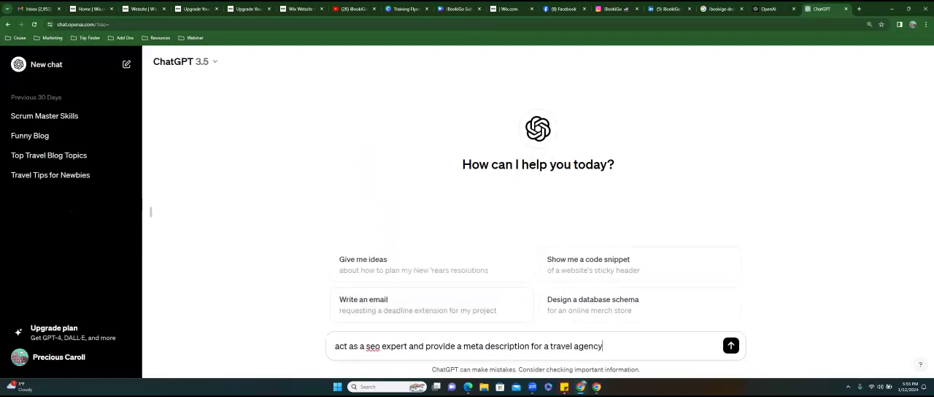
text( named iBookiGo and)
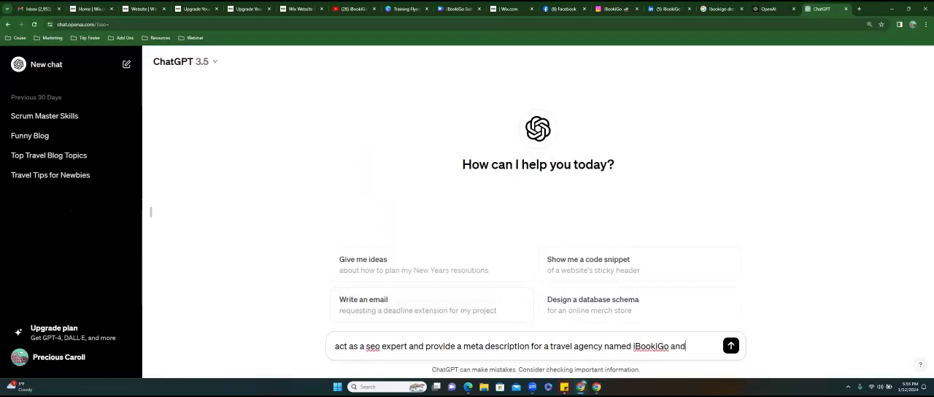
text( give details that)
key(BackSpace)
key(BackSpace)
text(ey shoul)
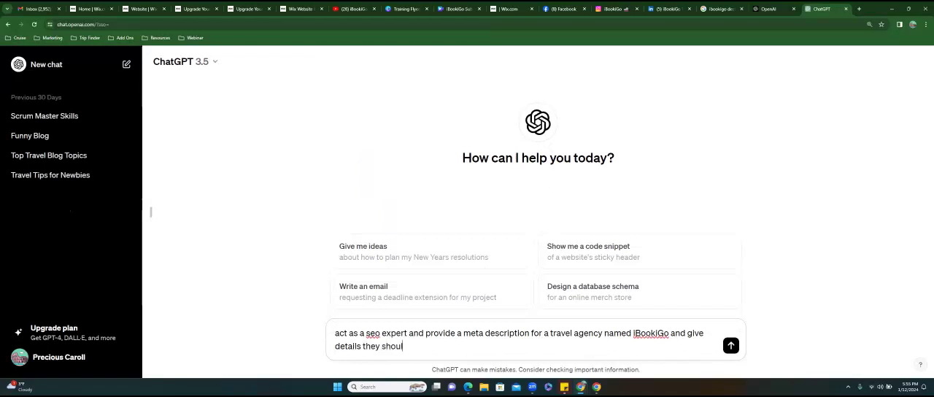
text(d add to their )
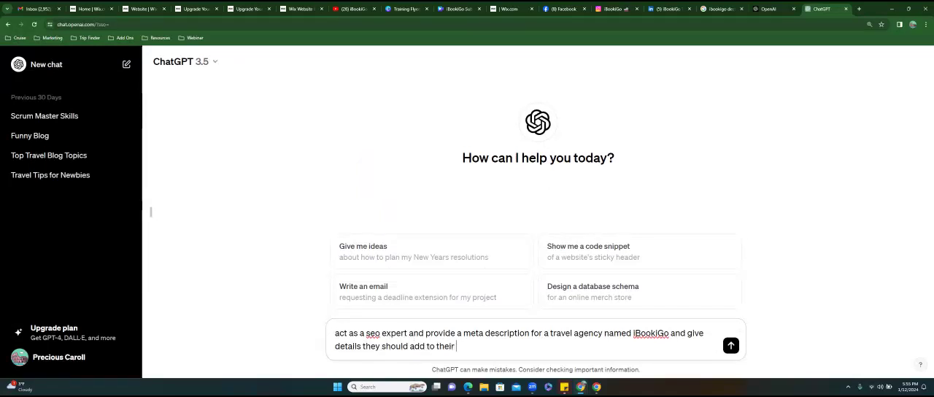
text(destinations page.)
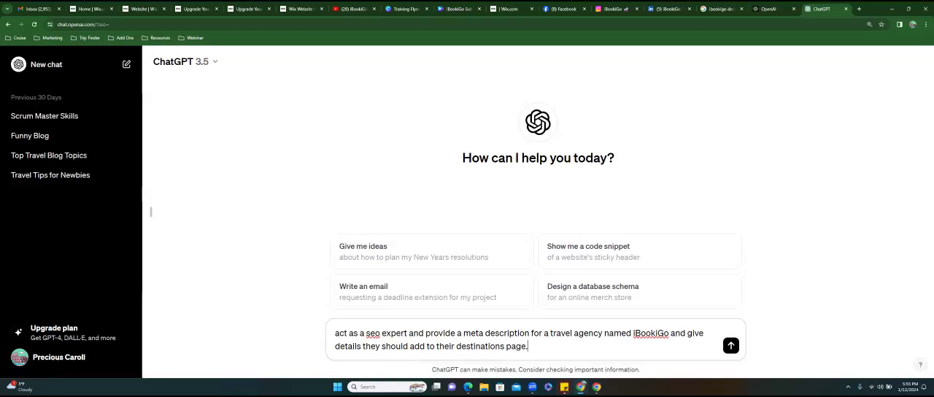
key(Return)
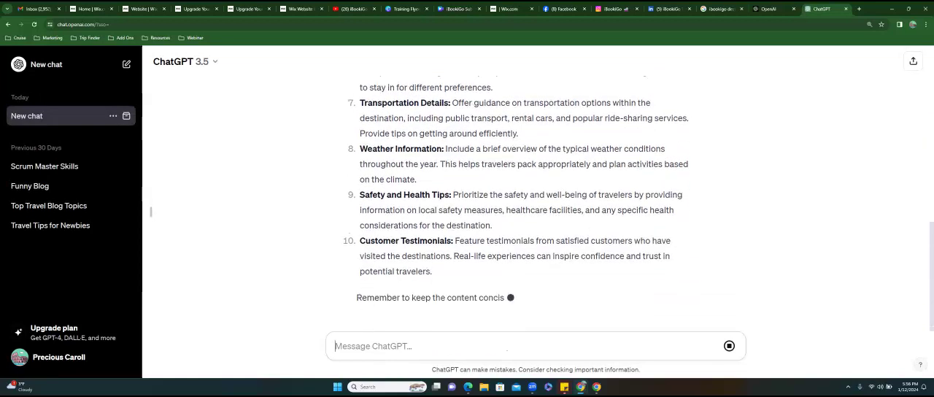
- Review the submitted prompt and copy the generated iBookiGo meta description without its quotation marks
scroll(525, 212, up, 10)
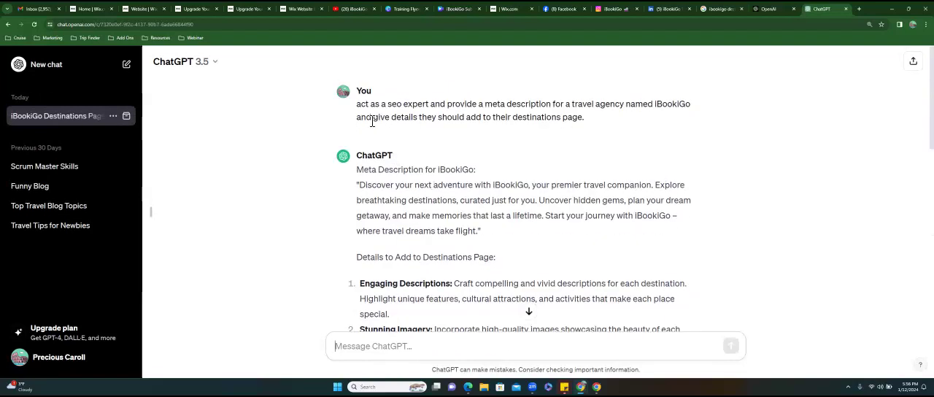
drag(357, 104, 586, 117)
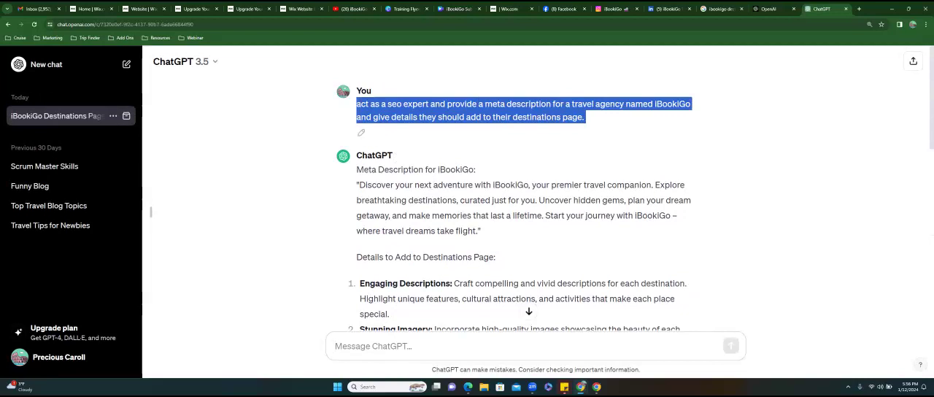
drag(359, 186, 455, 190)
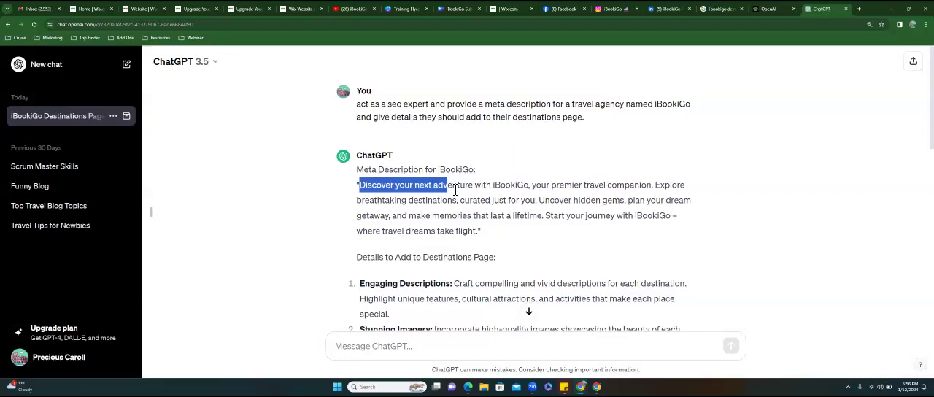
drag(455, 190, 479, 230)
right_click(447, 211)
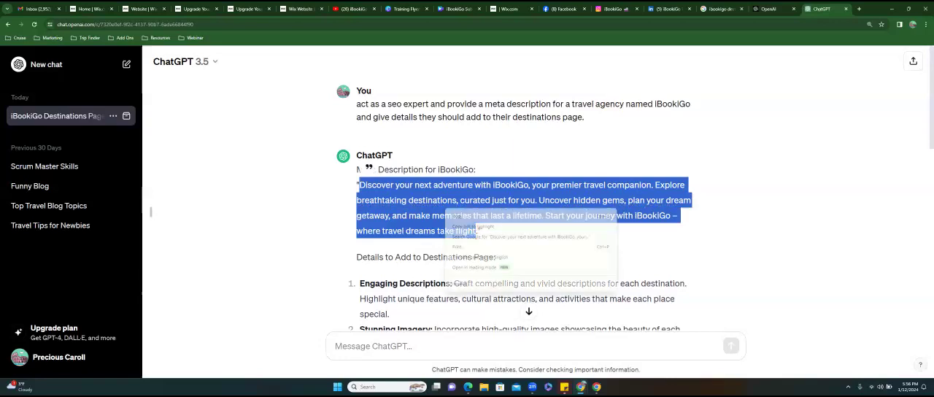
click(458, 216)
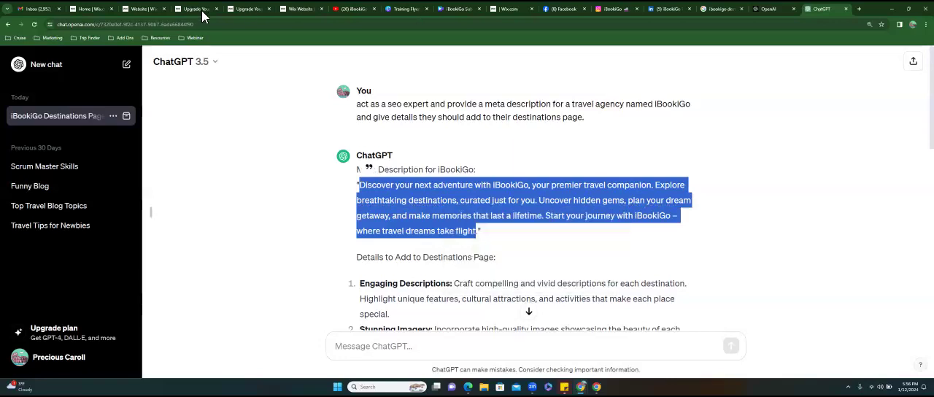
- Switch to the iBookiGo Wix editor, replace the Destinations page's meta description with the copied ChatGPT text and review it
click(301, 9)
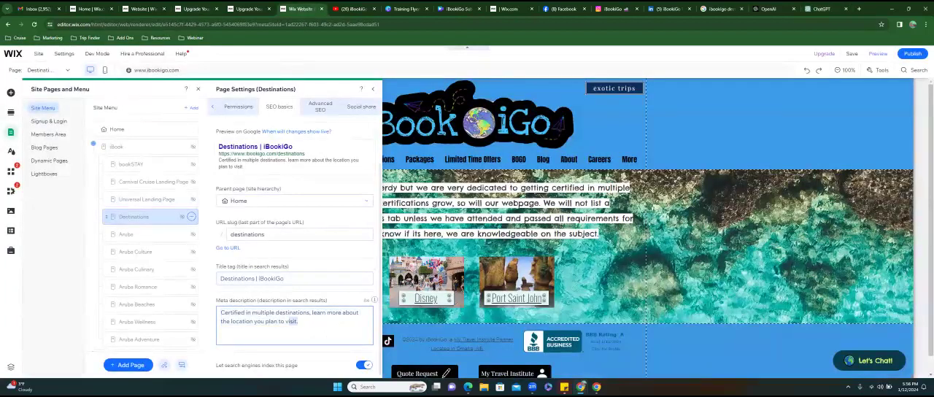
key(ctrl+v)
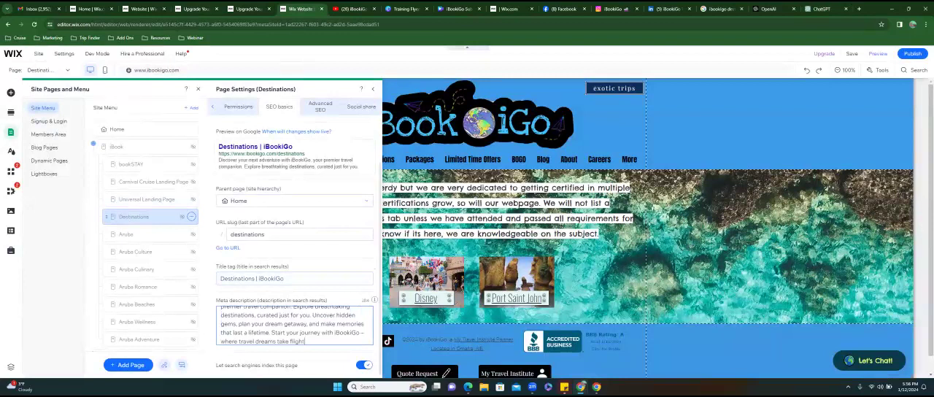
click(219, 188)
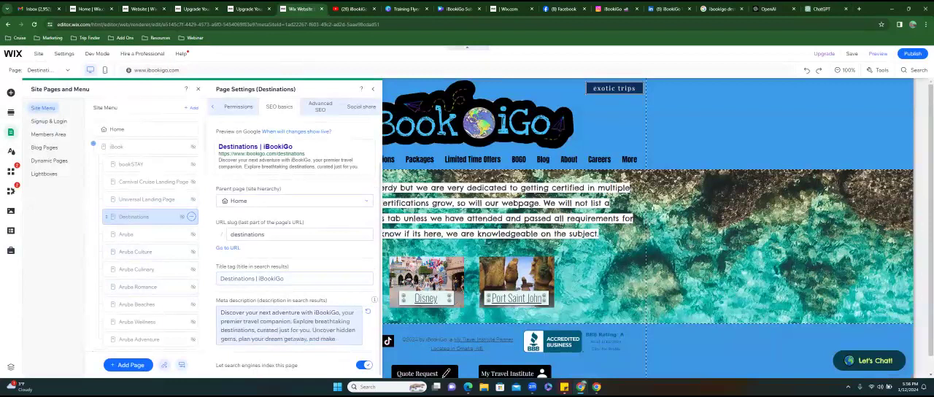
click(326, 322)
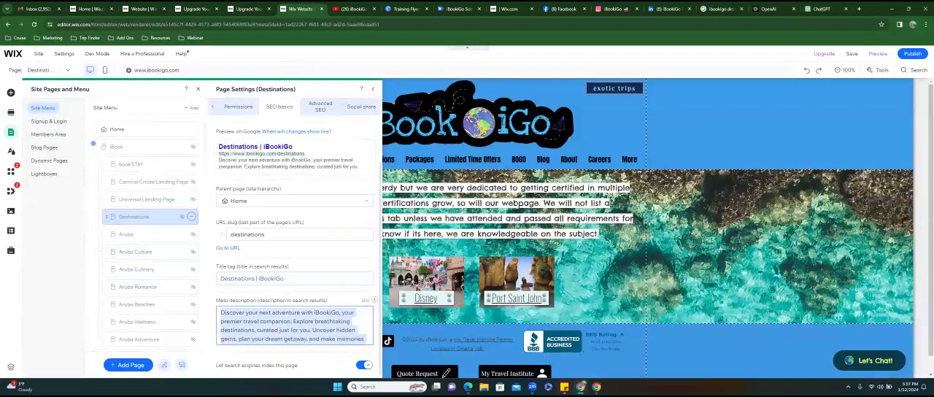
scroll(301, 331, down, 1)
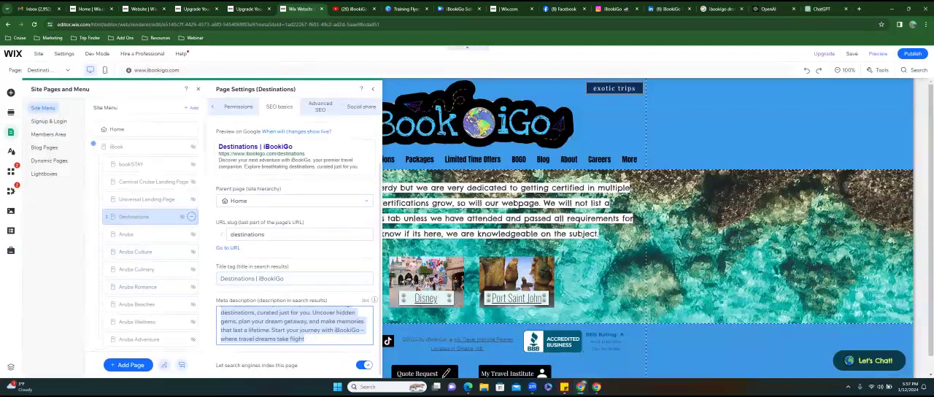
click(361, 107)
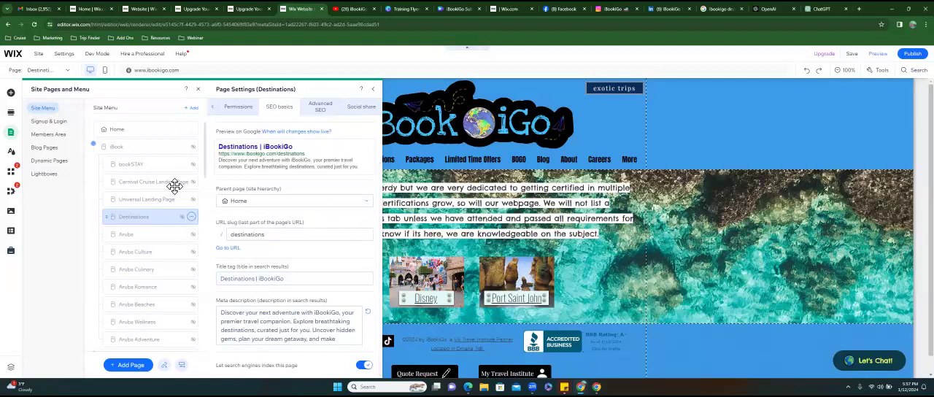
- Open the SEO basics settings of the Packages page from the site menu
click(191, 146)
click(191, 147)
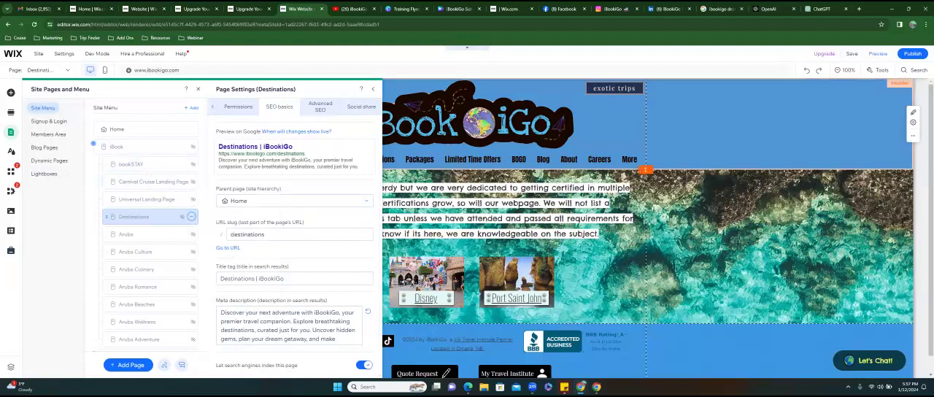
scroll(146, 288, down, 8)
scroll(191, 288, down, 1)
click(191, 219)
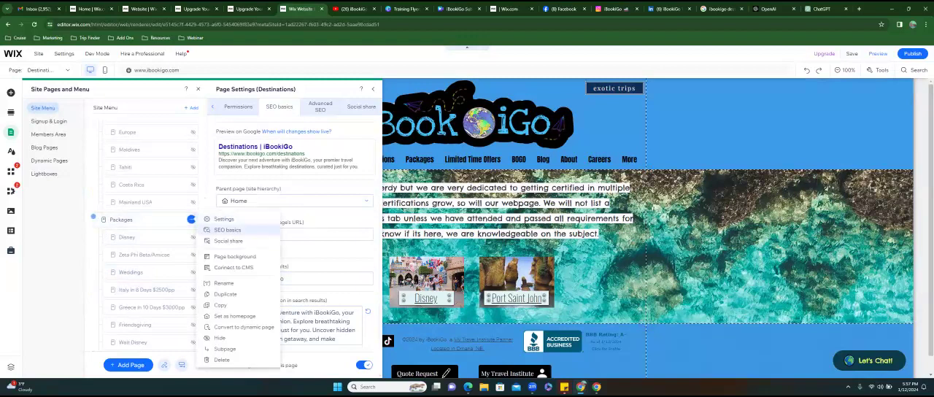
click(227, 230)
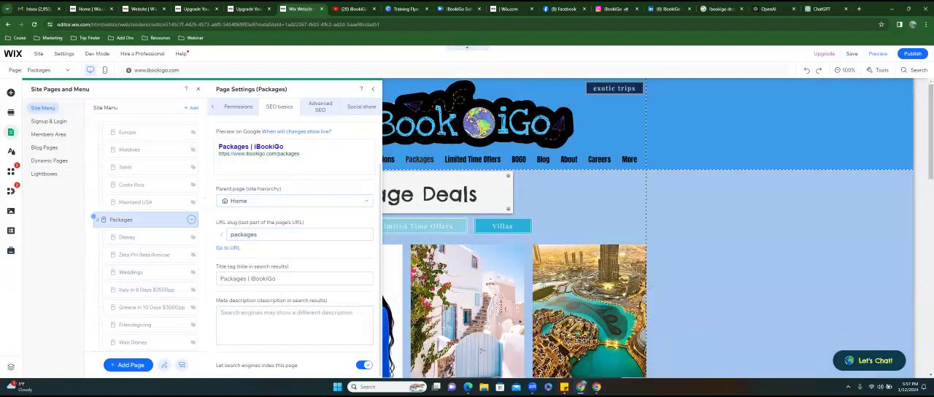
- Search Google for "ibookigo packages" in a new browser tab
click(858, 9)
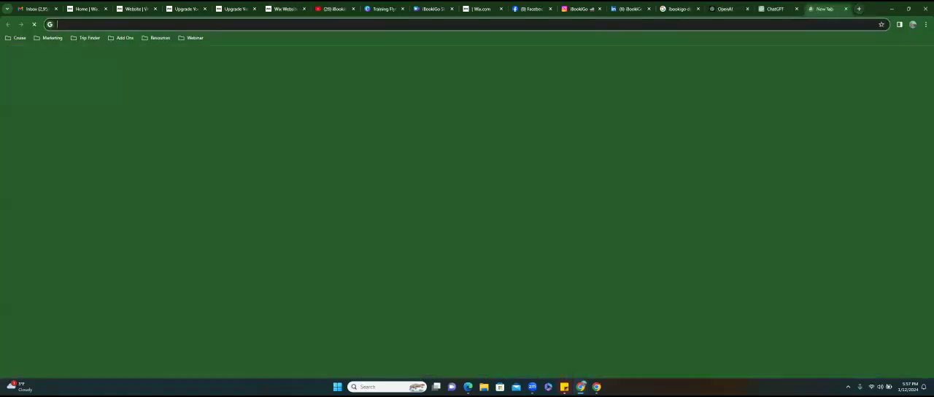
text(ibooib)
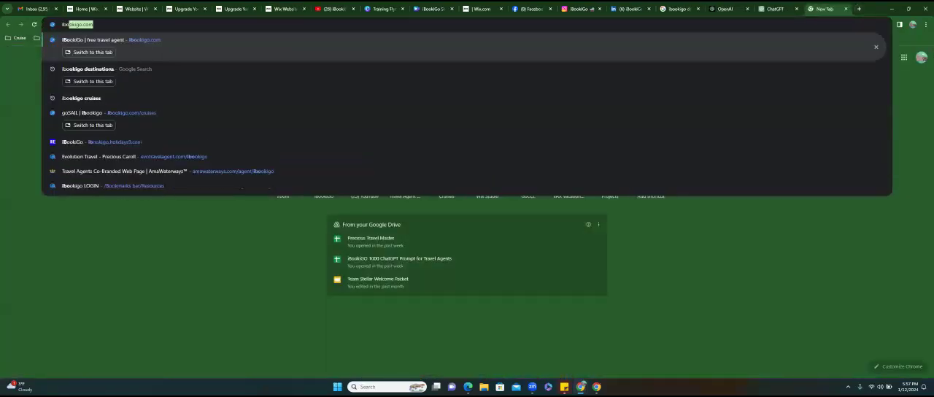
key(BackSpace)
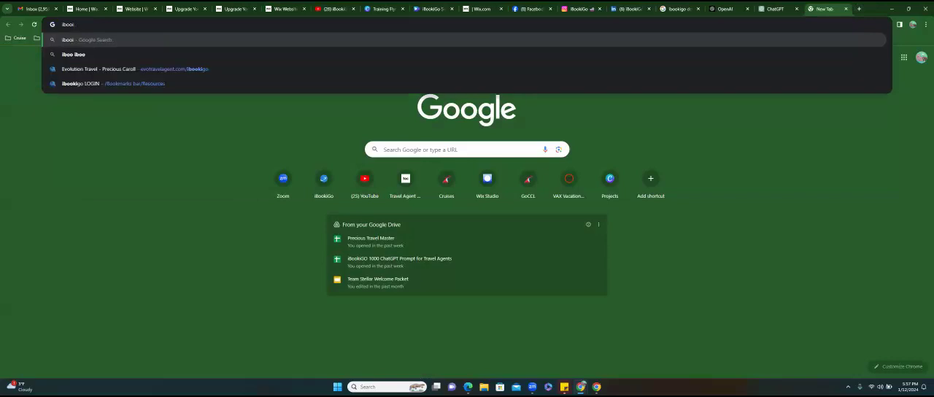
key(BackSpace)
text(kig)
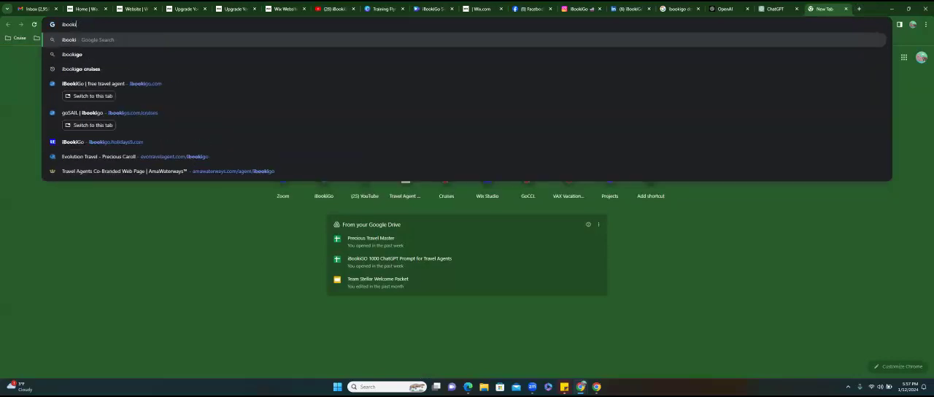
text(o packages)
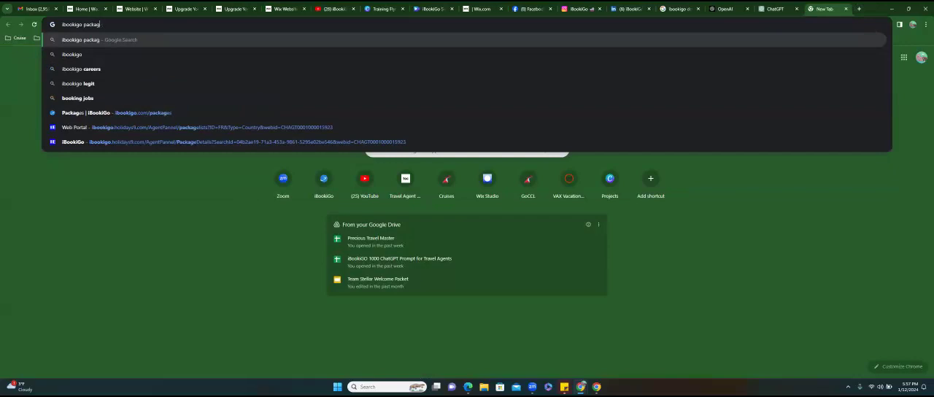
key(Return)
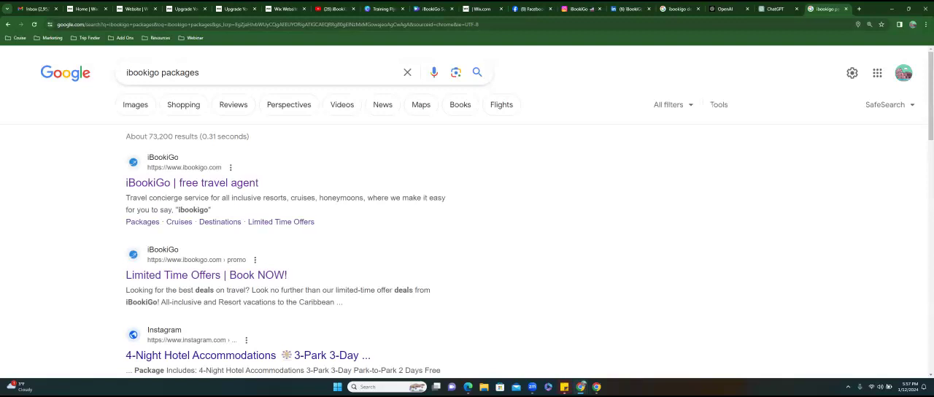
- Look through the Google results for how iBookiGo's packages are listed, and return to the ChatGPT conversation
scroll(467, 211, down, 3)
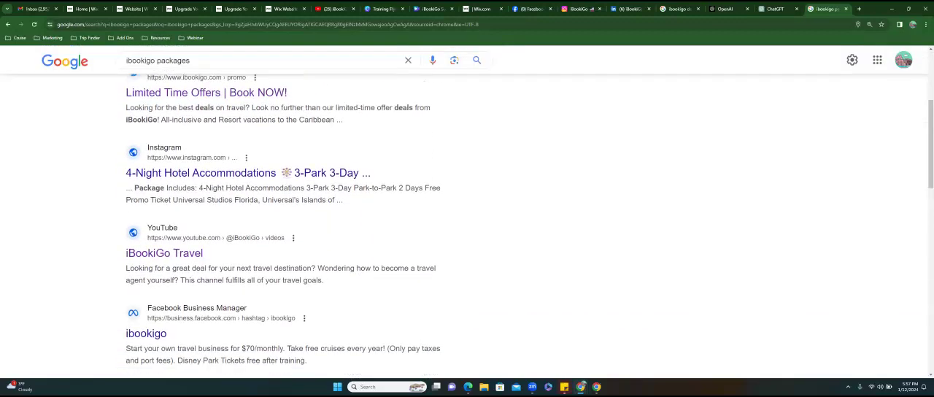
scroll(233, 219, down, 3)
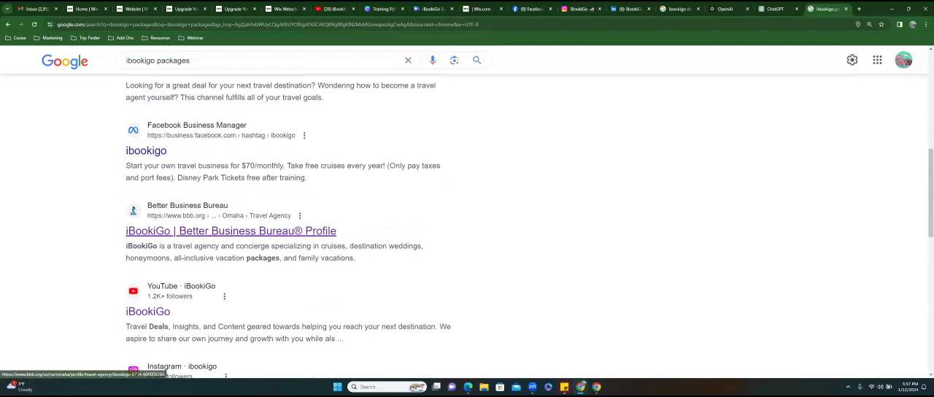
scroll(233, 219, down, 2)
scroll(132, 145, down, 6)
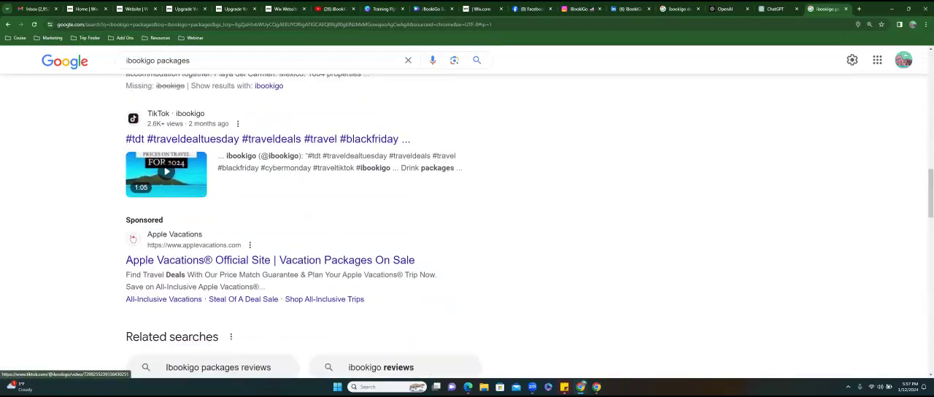
scroll(133, 145, up, 7)
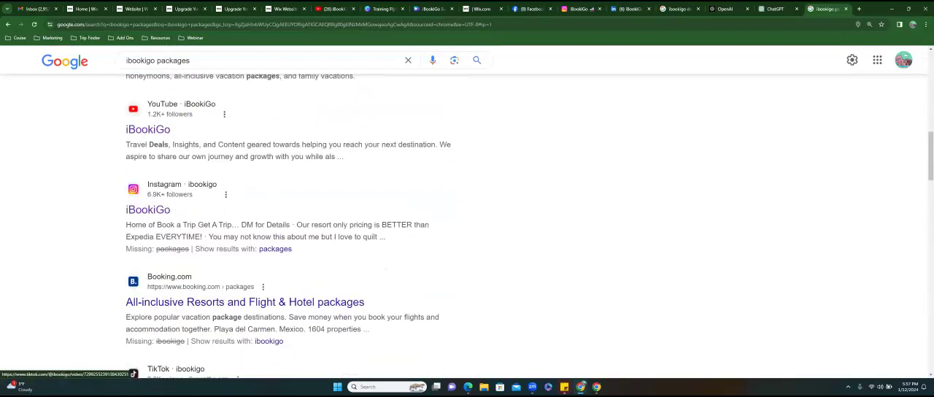
scroll(132, 145, up, 5)
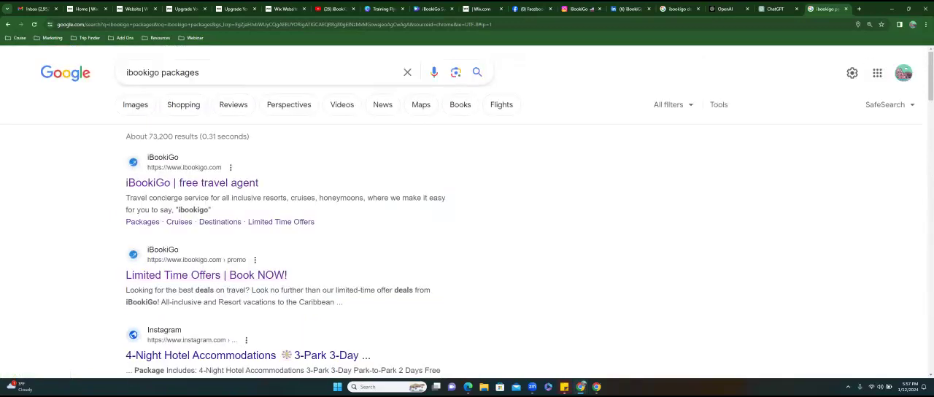
key(ctrl+shift+Tab)
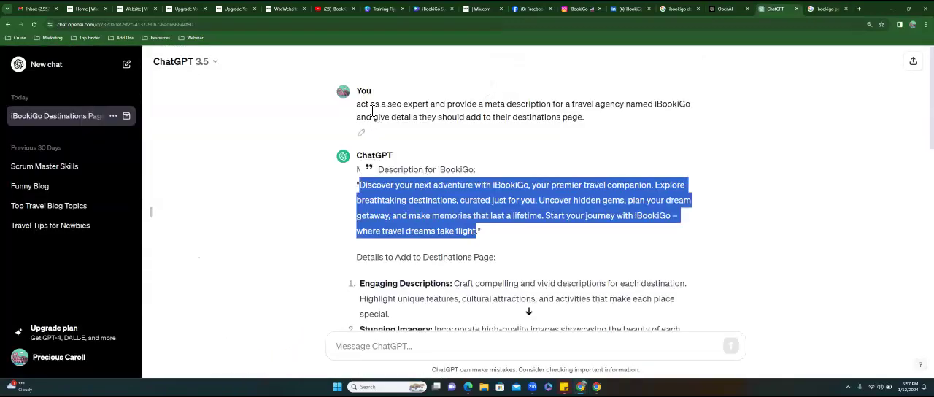
- Send ChatGPT the earlier SEO expert prompt again, replacing "destinations" with "travel package" as the page to describe
drag(358, 104, 585, 118)
right_click(571, 116)
click(582, 121)
click(383, 346)
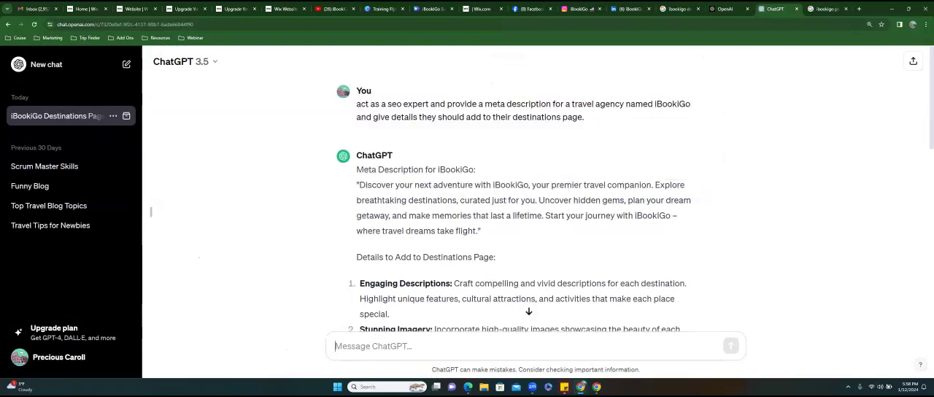
key(ctrl+v)
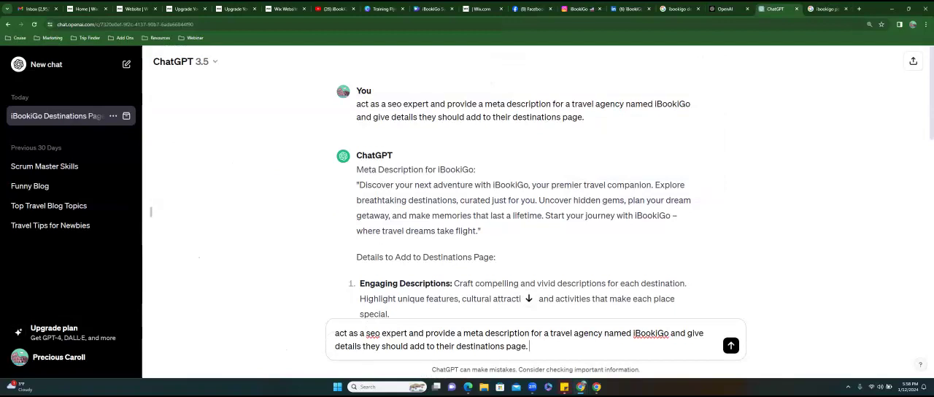
drag(504, 346, 456, 345)
text(travel package)
key(Return)
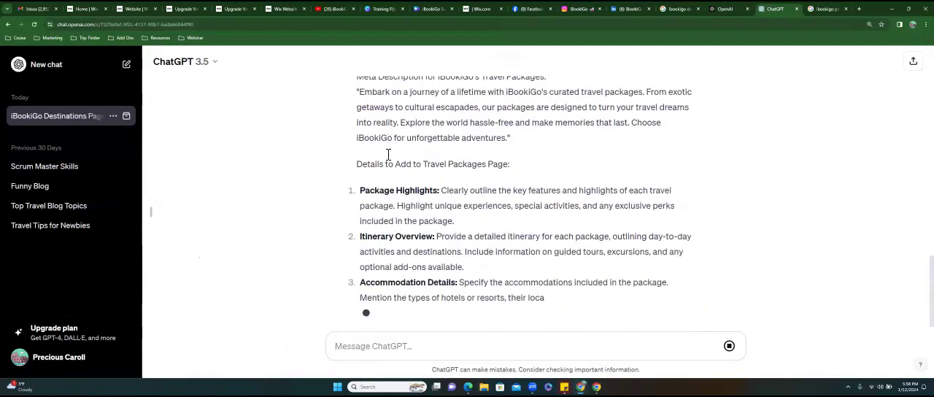
- Copy the text of the generated meta description for iBookiGo's travel packages, without its quotation marks
scroll(365, 176, up, 3)
drag(358, 228, 661, 259)
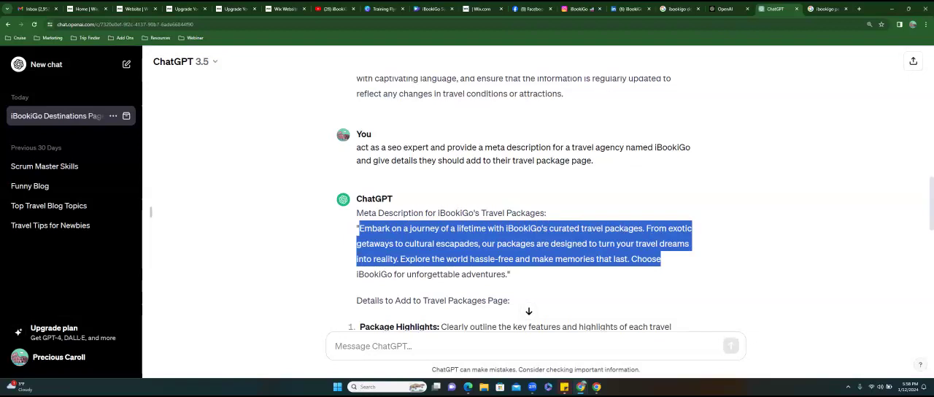
drag(660, 259, 508, 274)
click(496, 264)
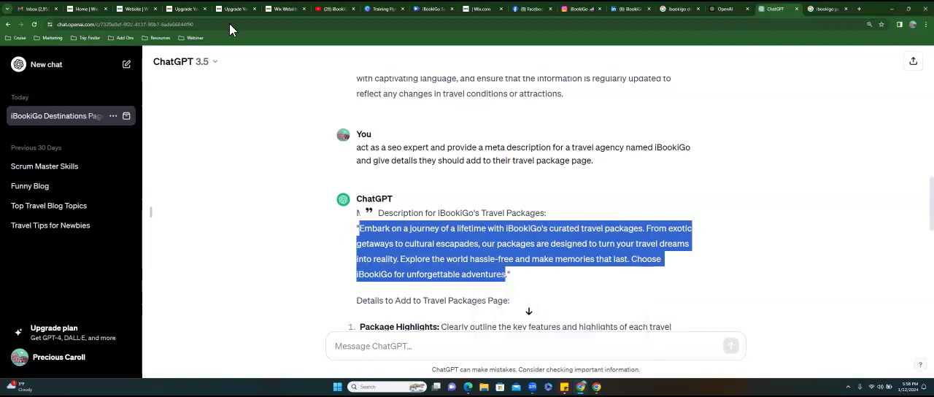
- Switch to the iBookiGo Wix editor, paste the copied text as the Packages page's meta description and close the page settings
click(281, 9)
click(248, 314)
key(ctrl+v)
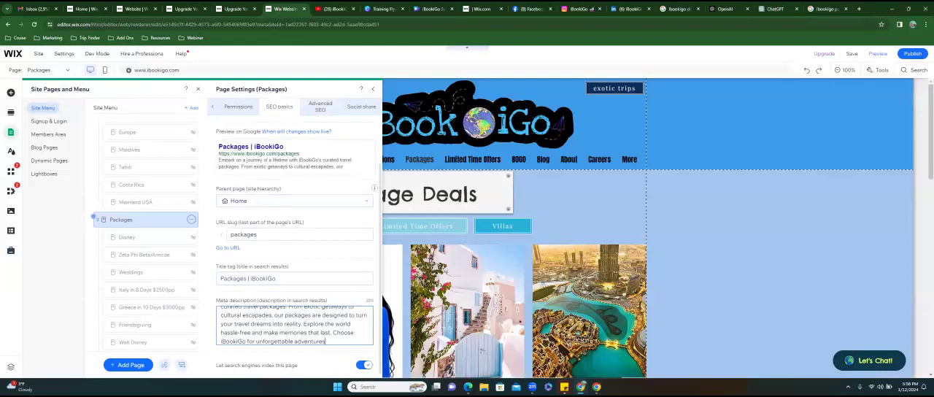
click(314, 250)
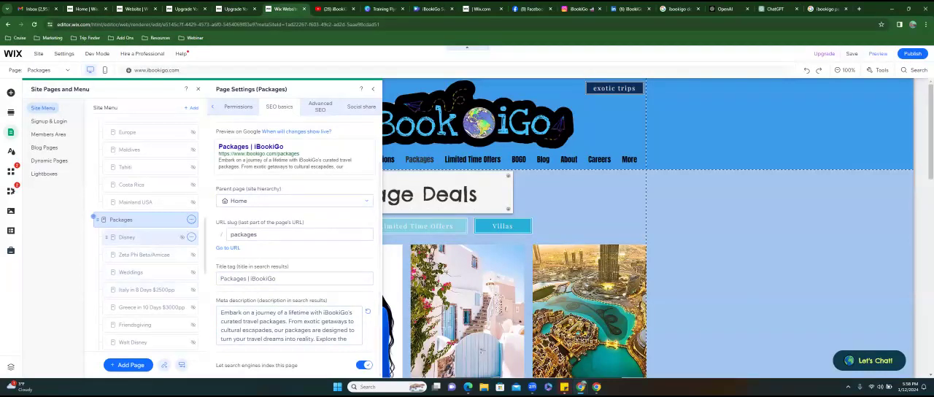
click(373, 91)
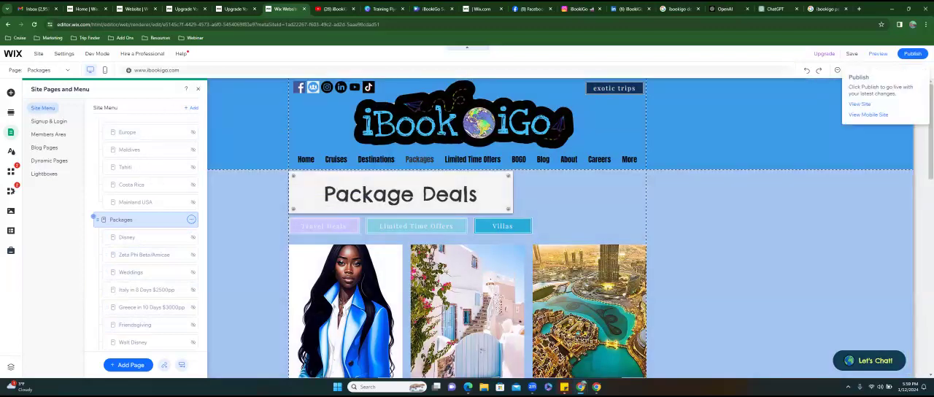
- Select the site's horizontal header menu and open its menu management
click(398, 162)
click(383, 163)
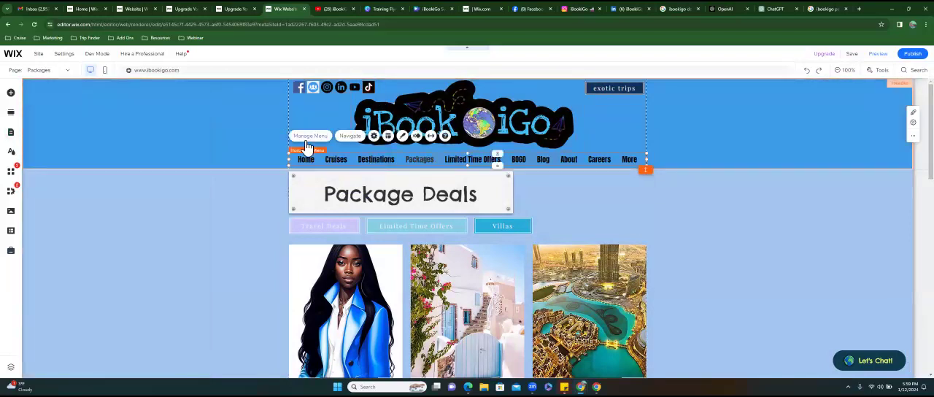
click(306, 140)
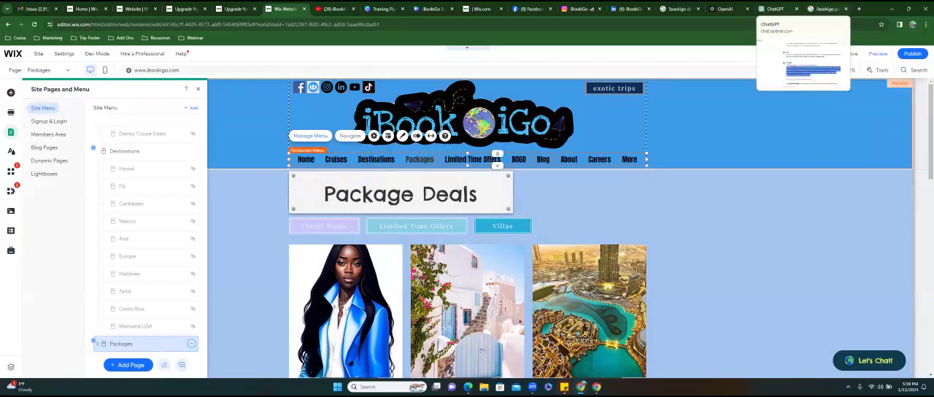
click(775, 9)
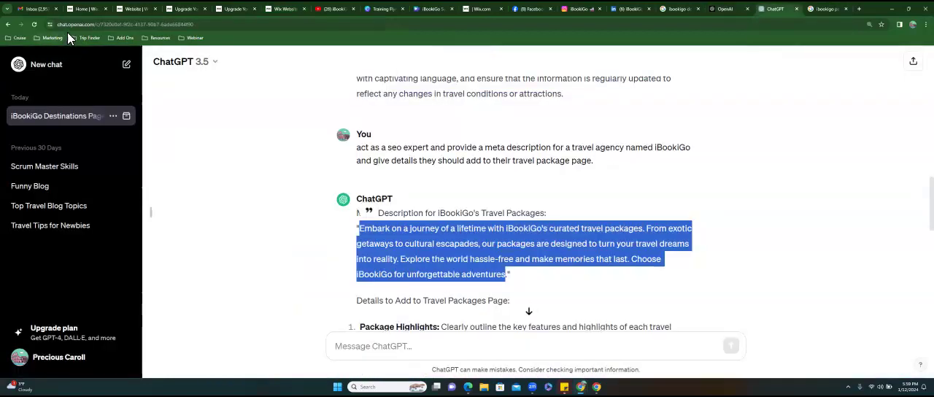
click(225, 29)
drag(234, 31, 118, 30)
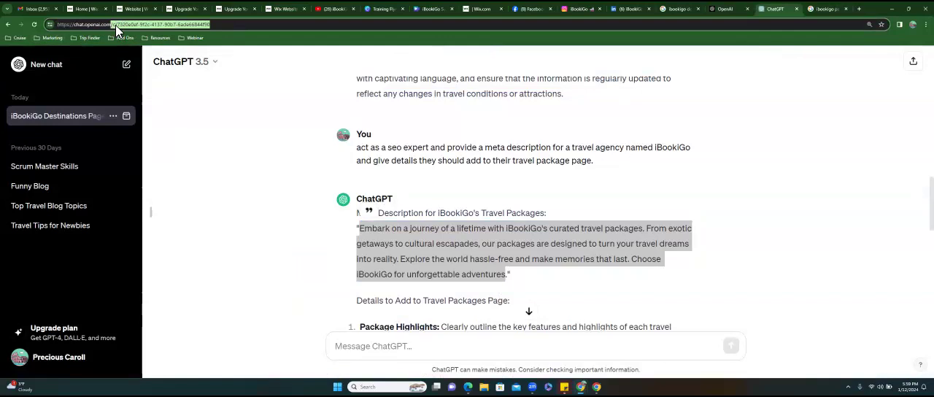
key(BackSpace)
key(ctrl+a)
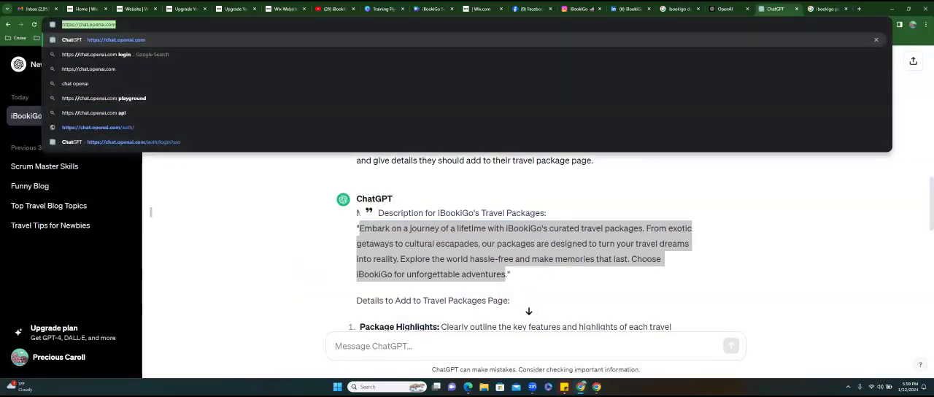
key(alt+Tab)
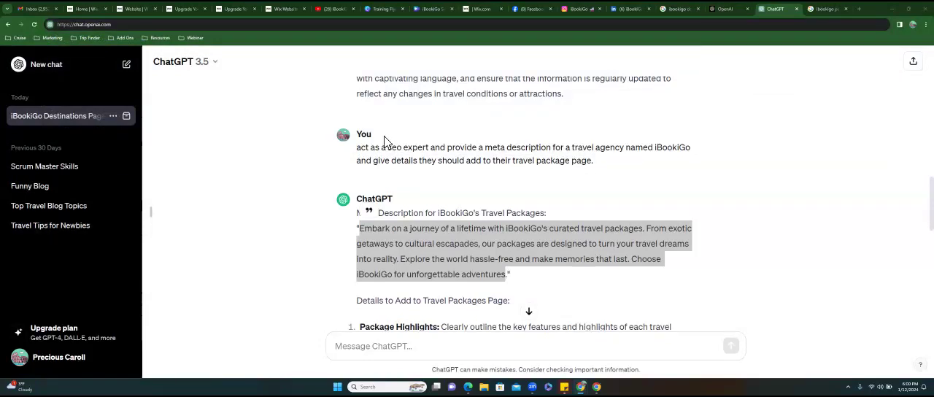
- Clear the ChatGPT page's address, bring up a separate maximized browser window and open wix.com in it
click(416, 29)
key(BackSpace)
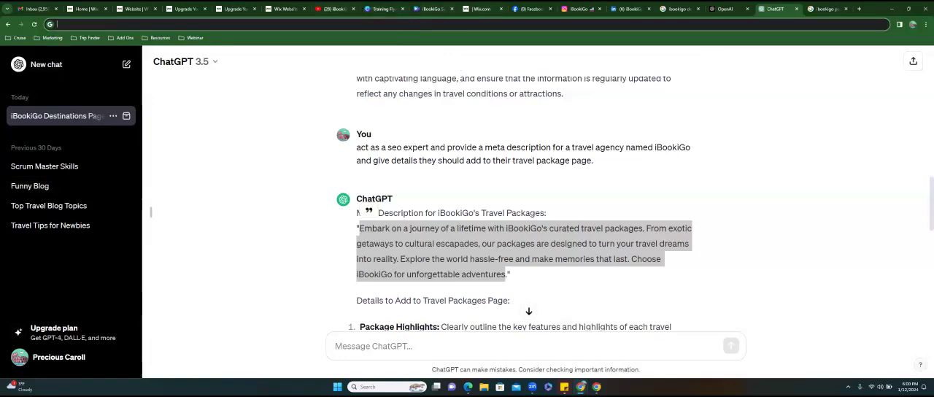
click(596, 387)
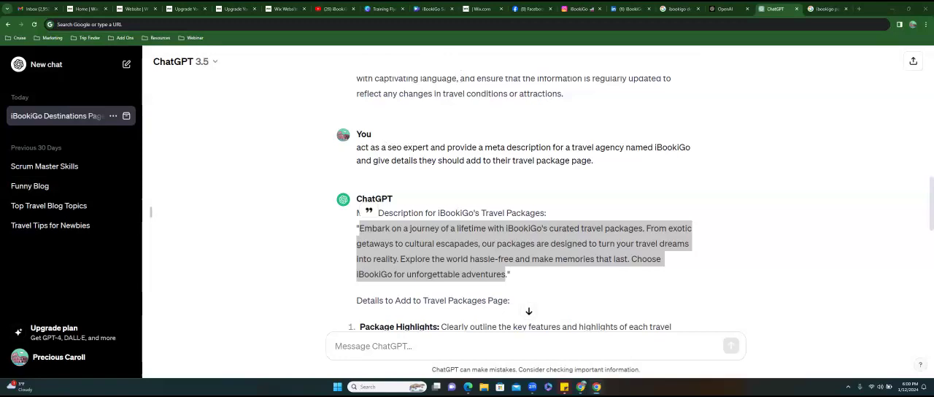
drag(0, 341, 590, 76)
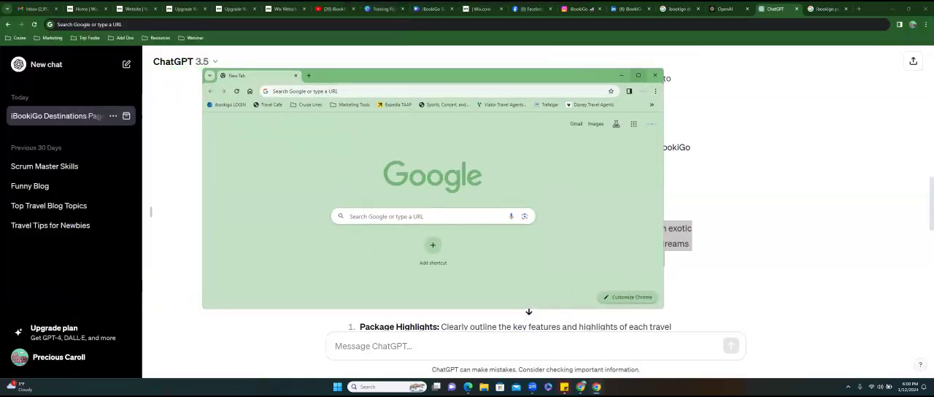
double_click(348, 75)
click(144, 26)
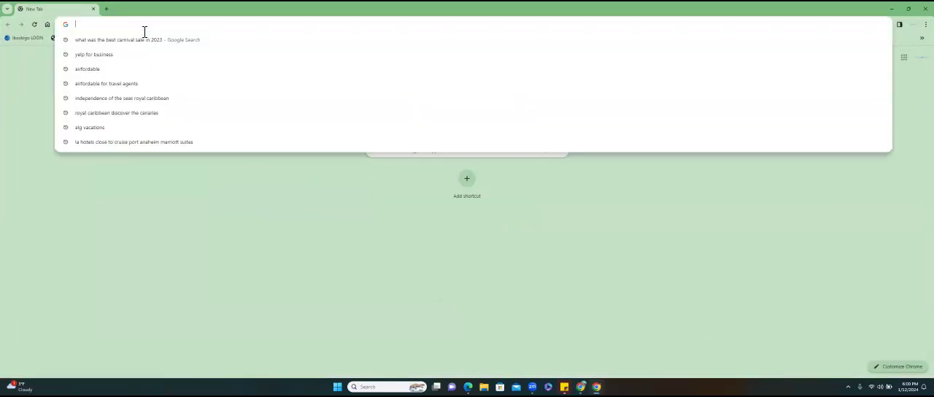
text(wix.com)
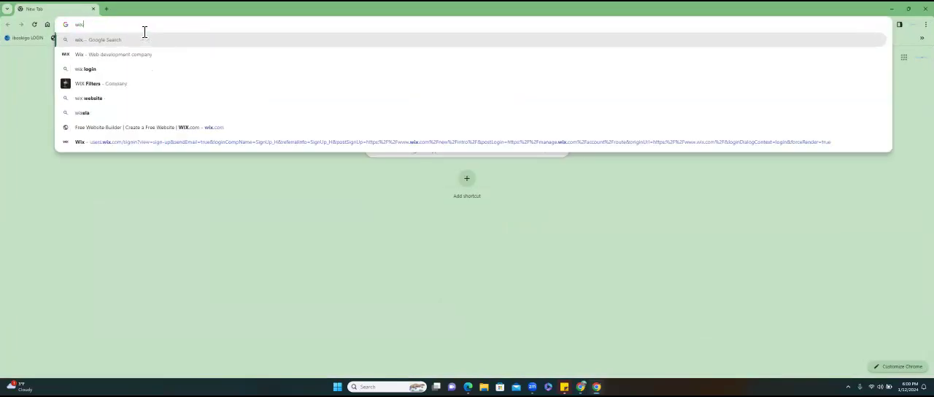
key(Return)
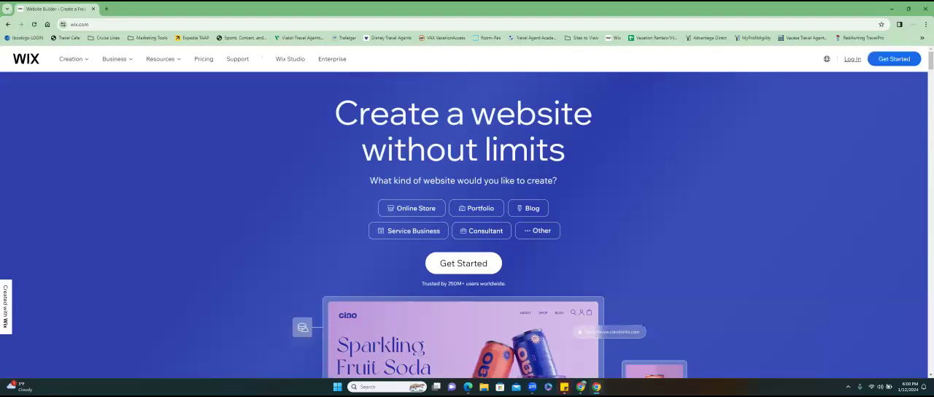
- Open the Wix login page, try continuing with Google and return to the login page
click(852, 59)
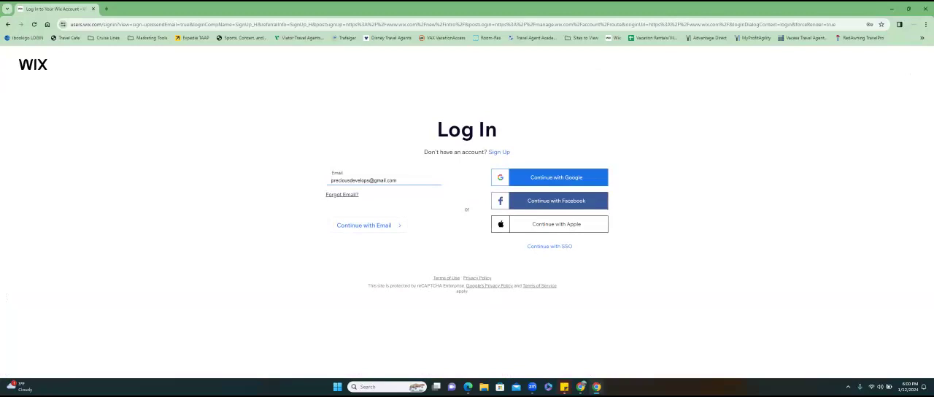
click(556, 177)
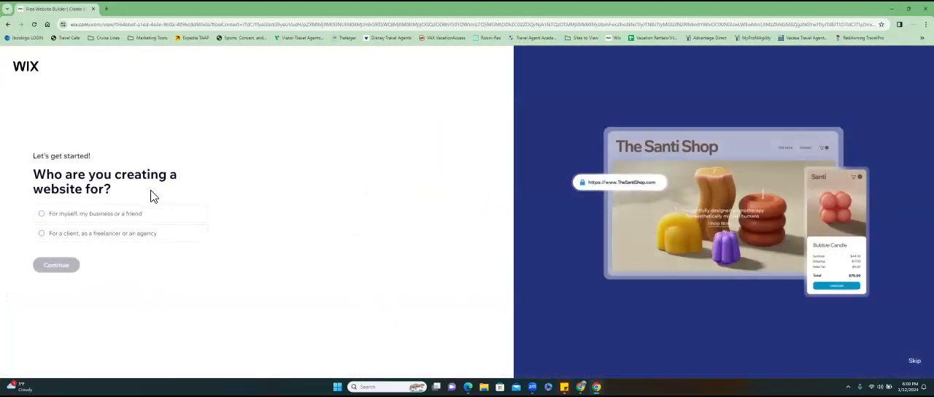
click(8, 25)
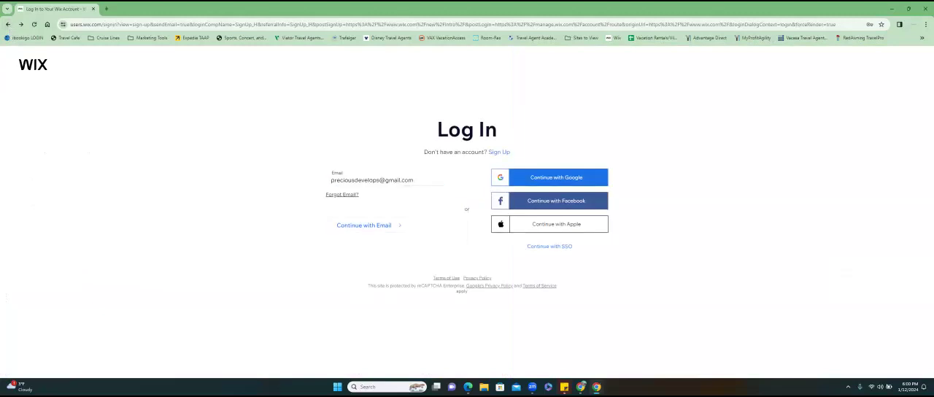
- Try logging in to Wix with Google again, open the account email change form and back out to the login page
click(555, 177)
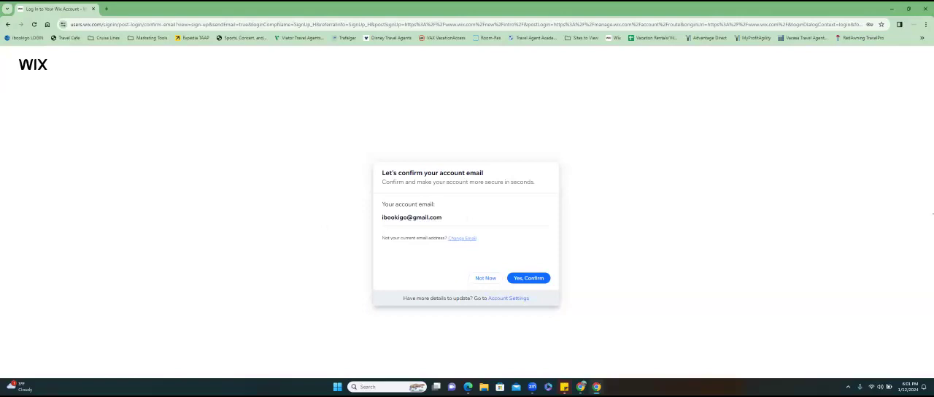
click(462, 238)
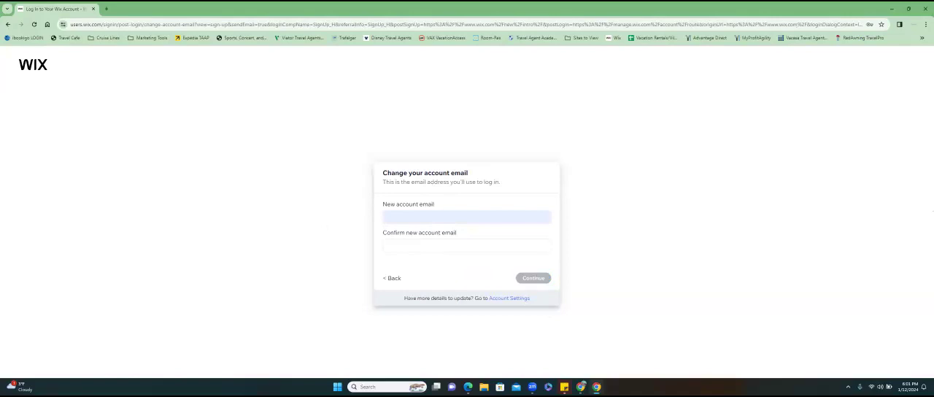
click(392, 278)
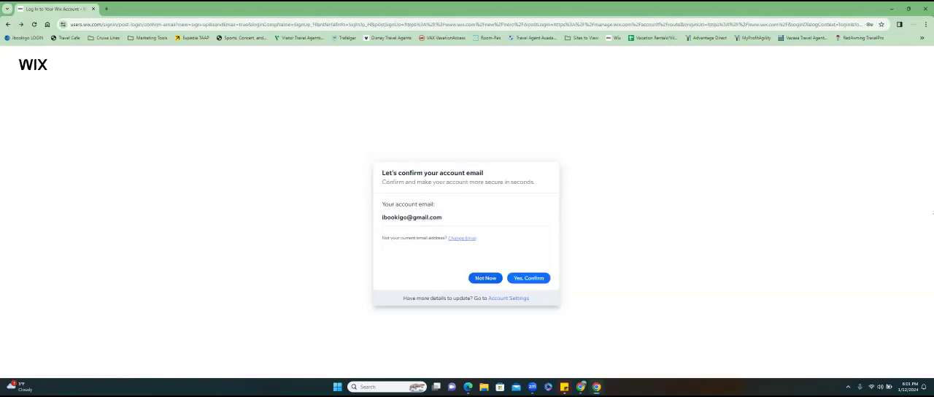
click(7, 26)
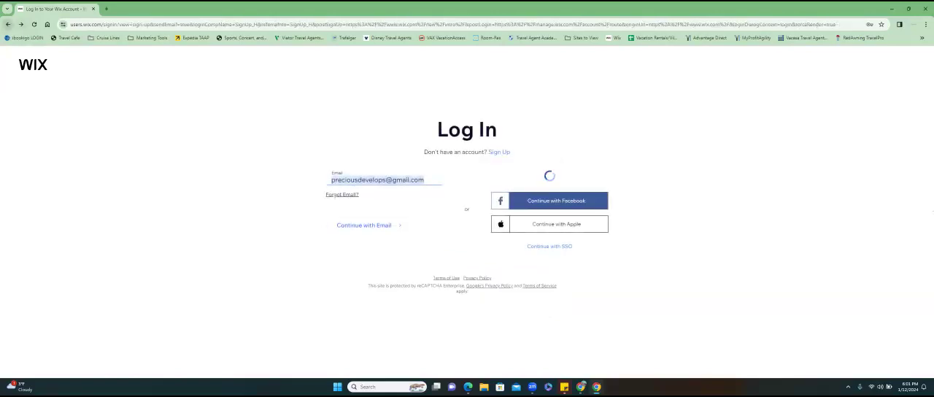
- Replace the login email with the iBookiGo account's e-mail address and continue with email
click(428, 187)
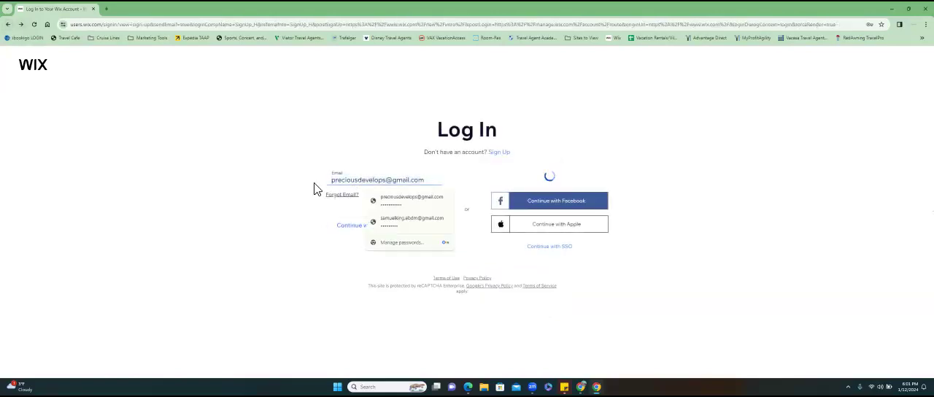
key(ctrl+a)
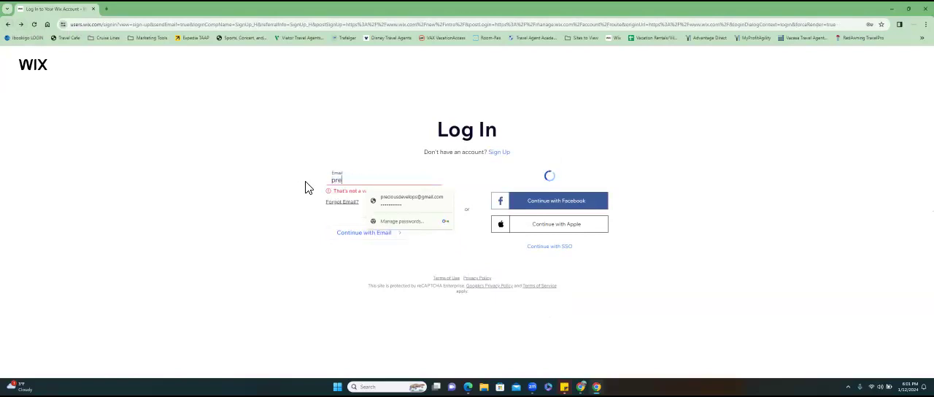
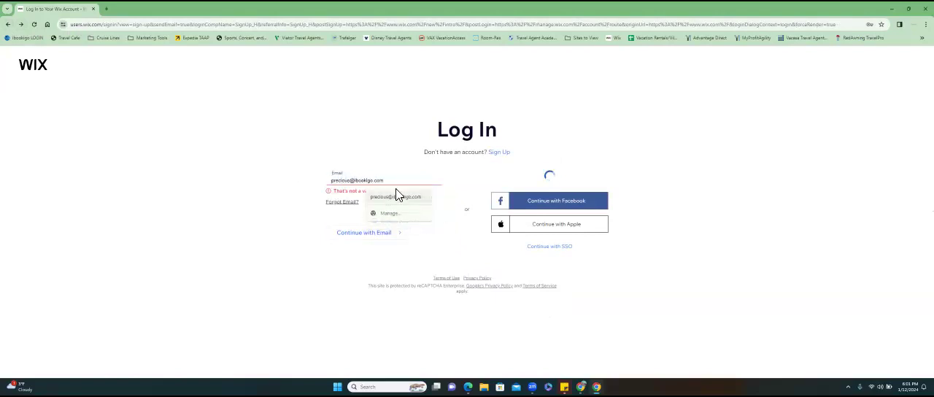
click(375, 194)
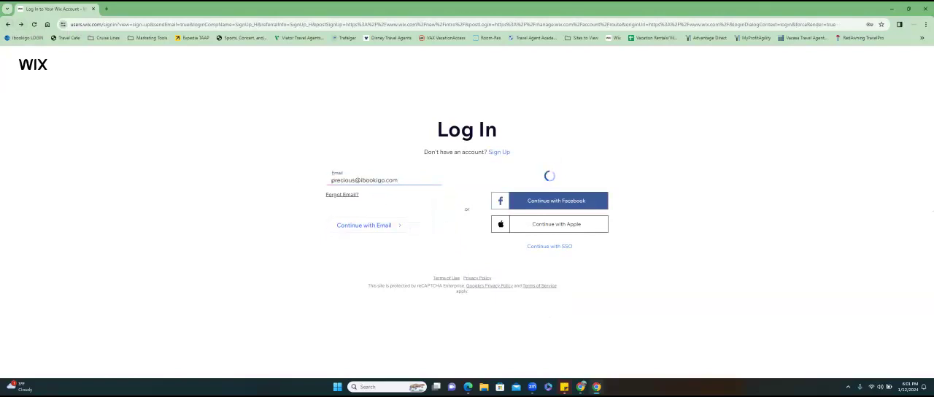
click(363, 225)
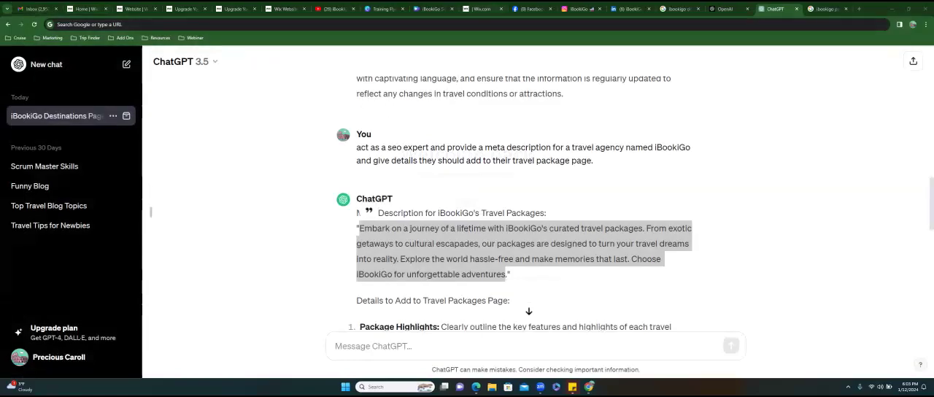
- Log out of the current Wix account and log back in through Google with the iBookiGo-domain account
click(490, 9)
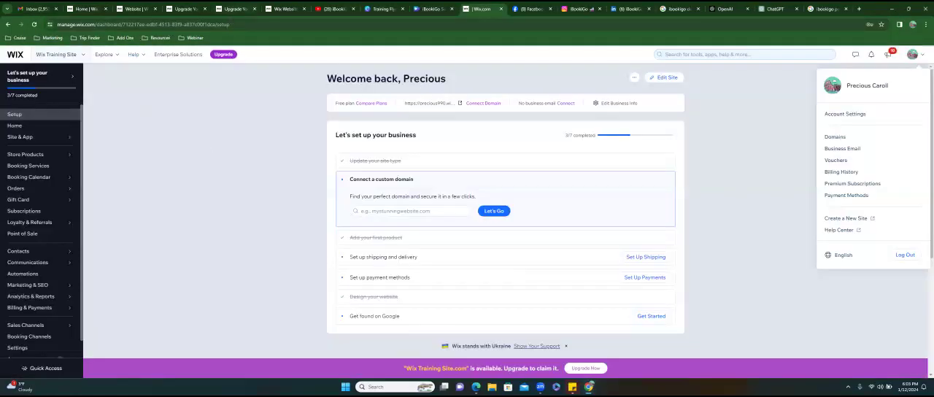
click(905, 254)
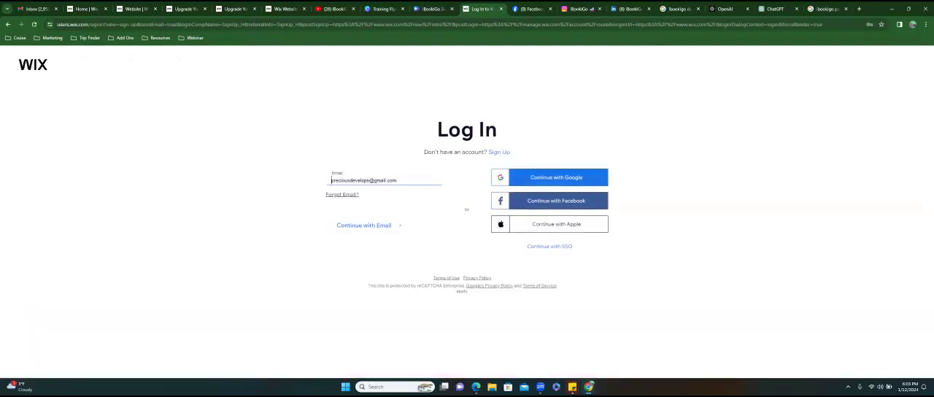
click(555, 177)
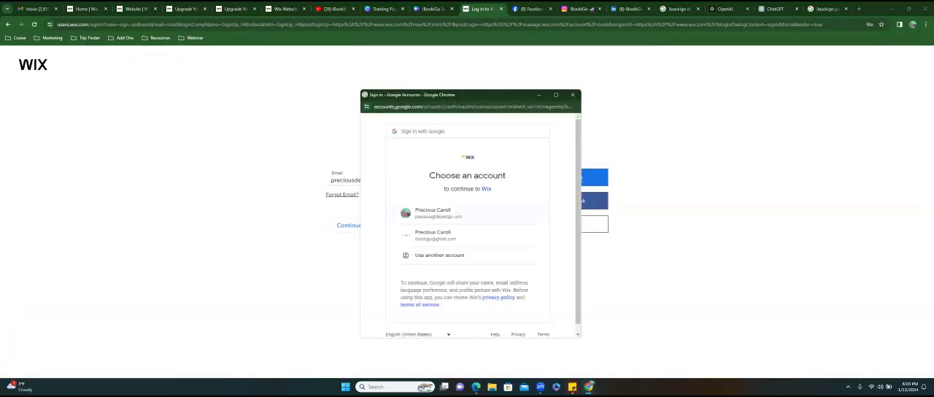
click(437, 212)
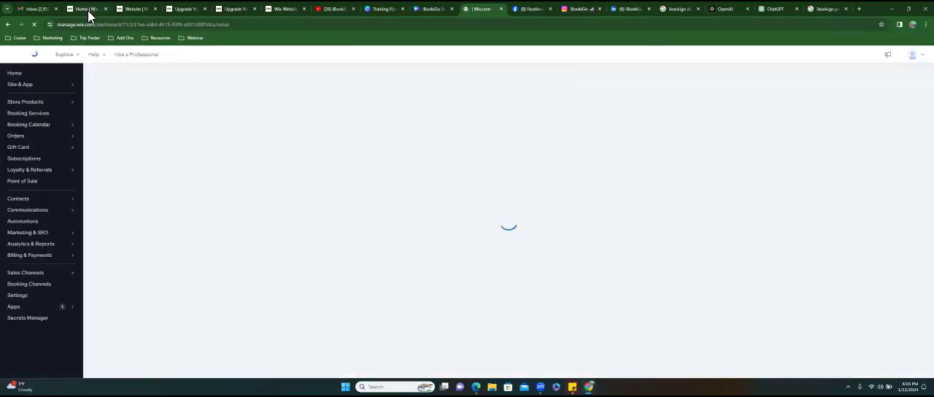
- Close the leftover Wix browser tabs for the iBookiGo site, including its dashboard, upgrade pages and website editor
click(91, 9)
click(107, 9)
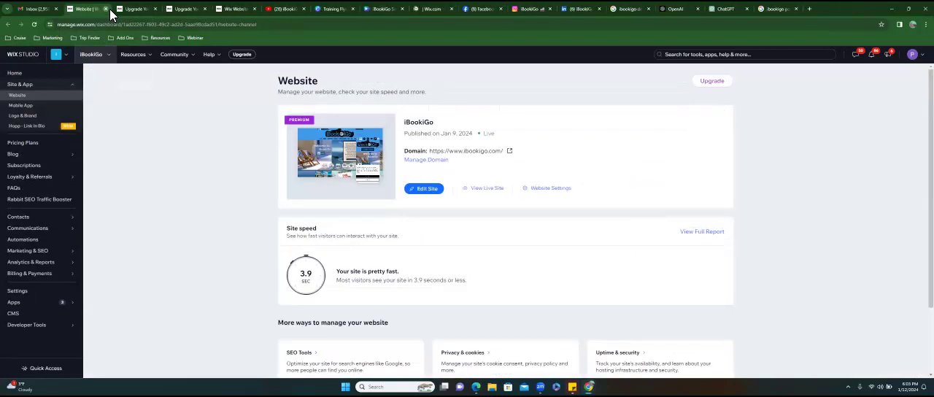
click(106, 9)
click(107, 10)
click(106, 10)
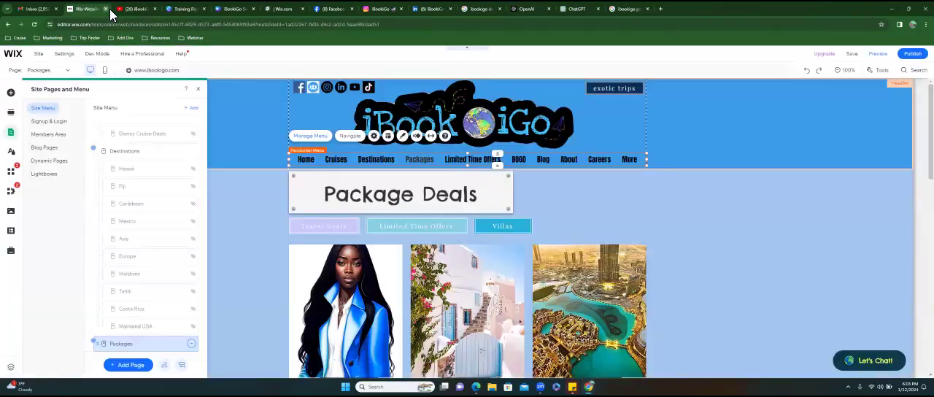
click(107, 9)
- Open the Wix Training Site in the website editor and show its site pages and menu
click(233, 9)
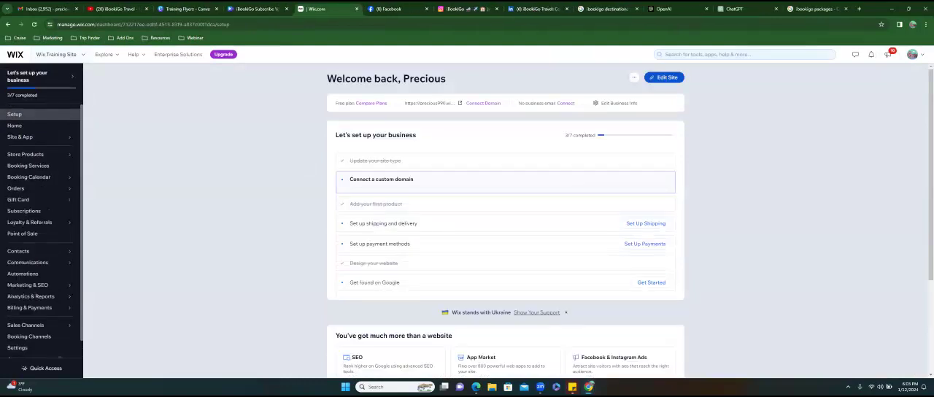
click(664, 77)
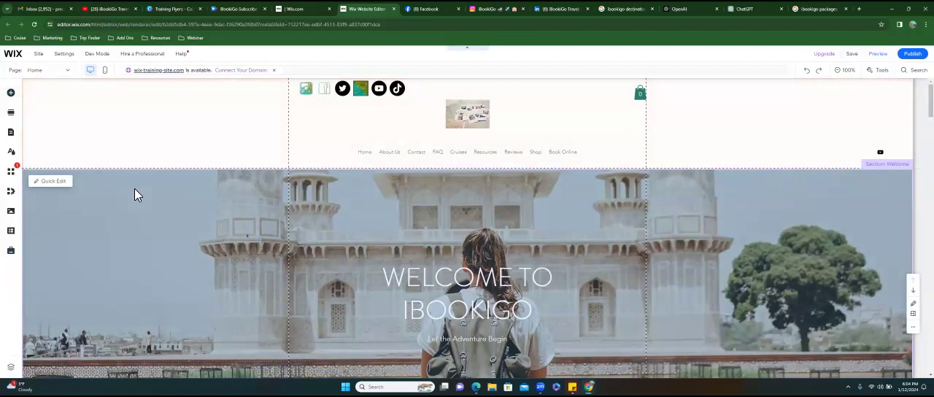
click(16, 135)
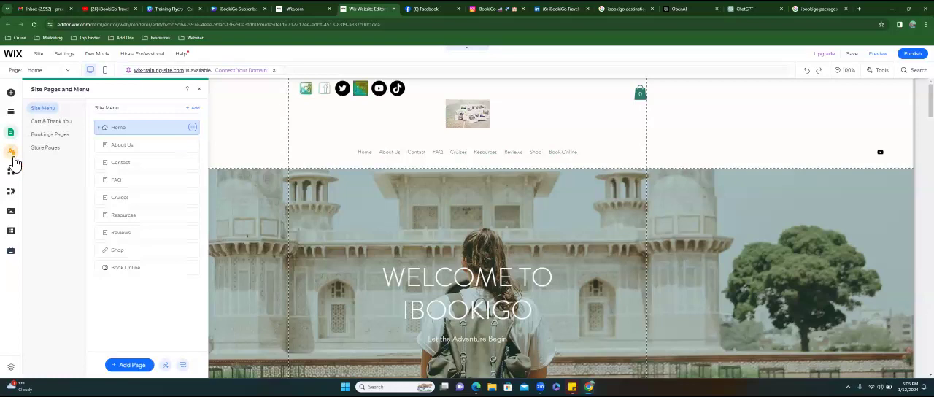
- Examine the site design's color theme and its heading and paragraph text styles, and close the design settings
click(11, 155)
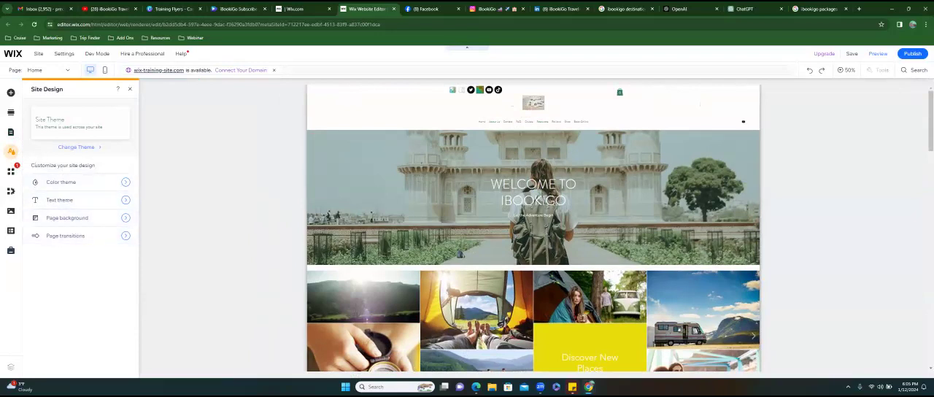
click(127, 184)
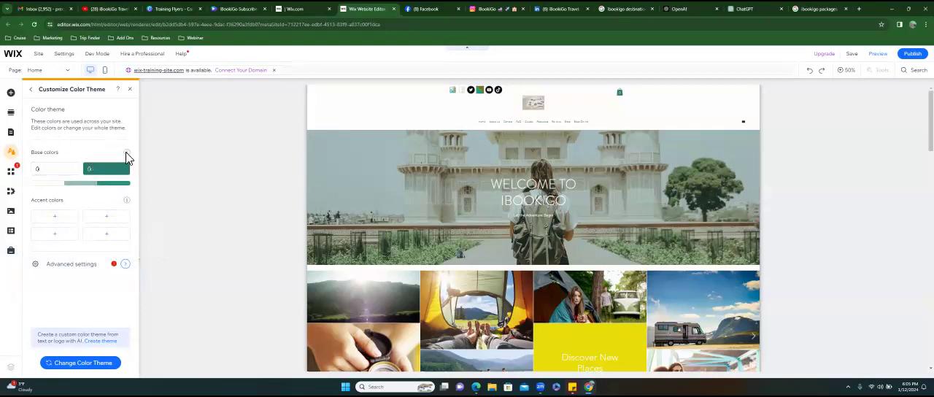
click(33, 91)
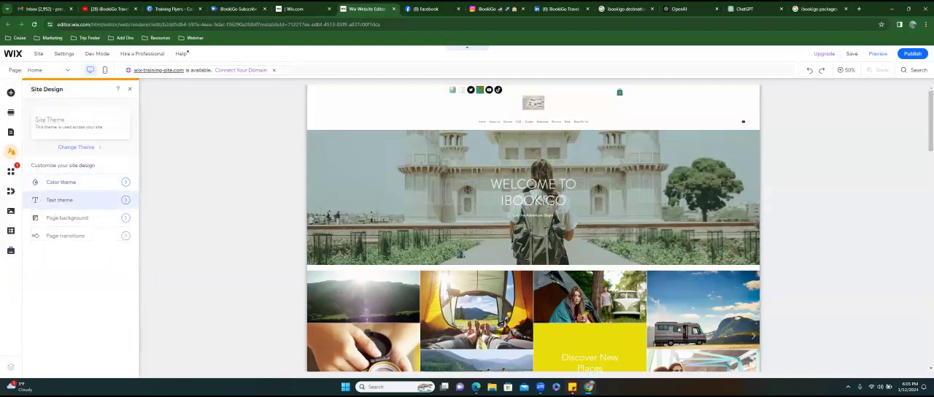
click(73, 199)
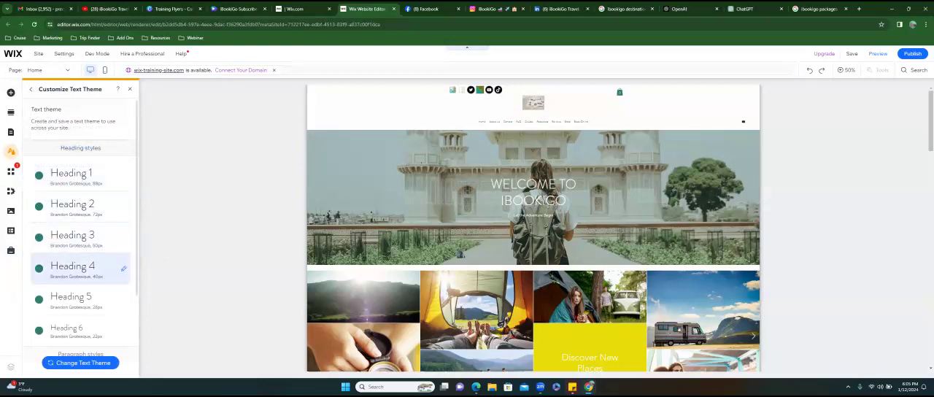
scroll(81, 263, down, 2)
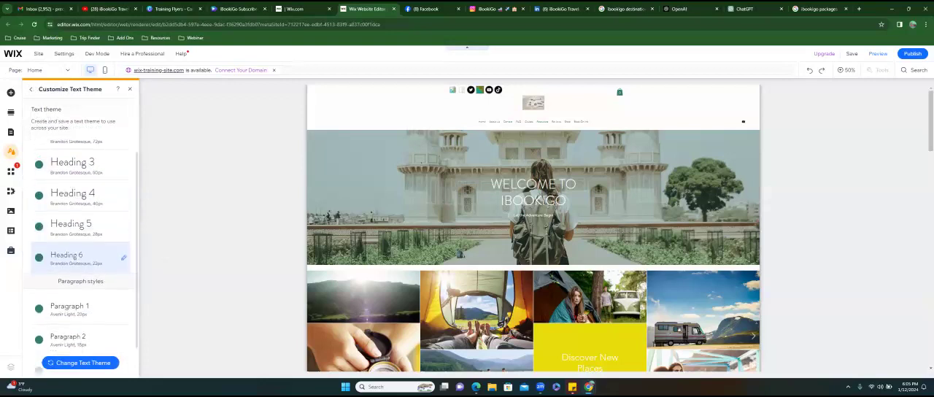
scroll(80, 259, down, 1)
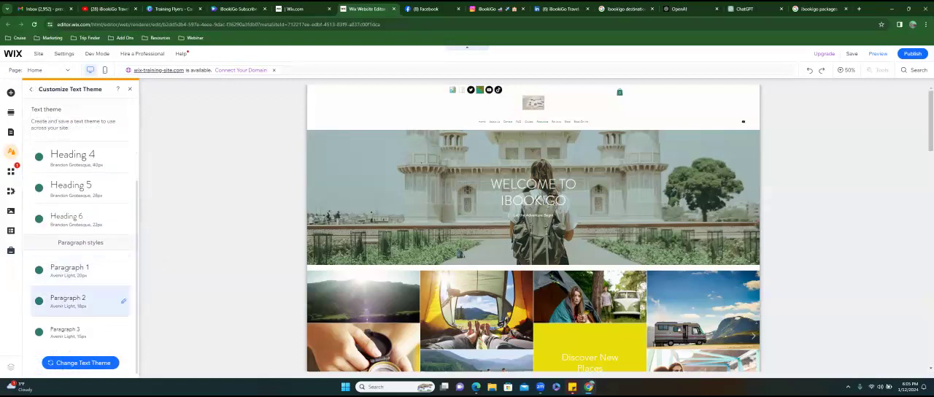
scroll(80, 277, up, 3)
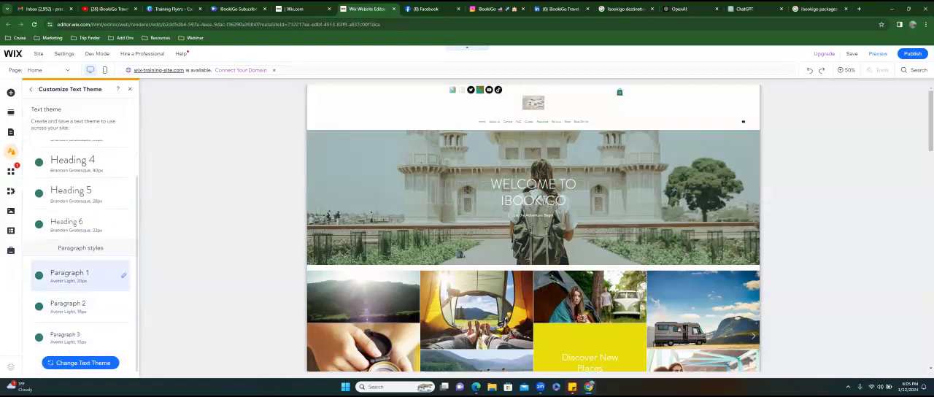
click(34, 91)
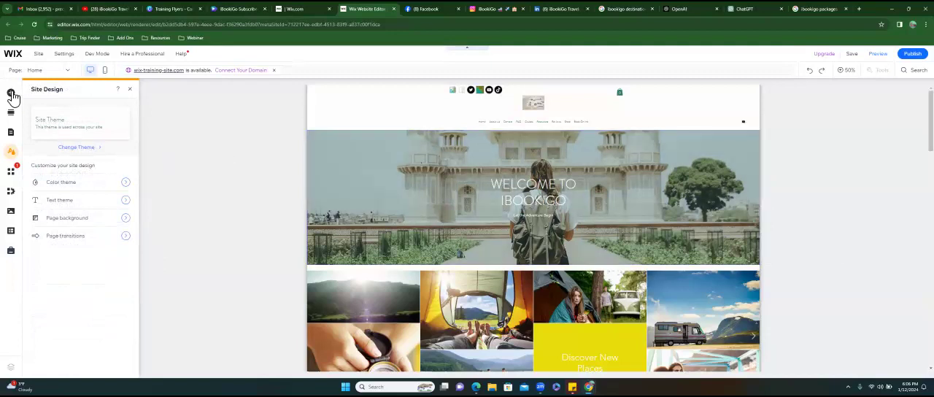
click(131, 90)
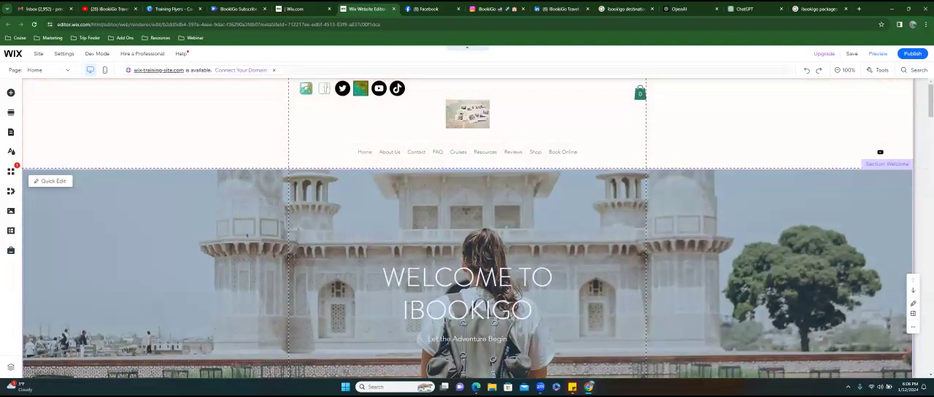
- Inspect the text settings of the "WELCOME TO IBOOKIGO" heading, close them and look through the home page sections
click(247, 235)
click(467, 291)
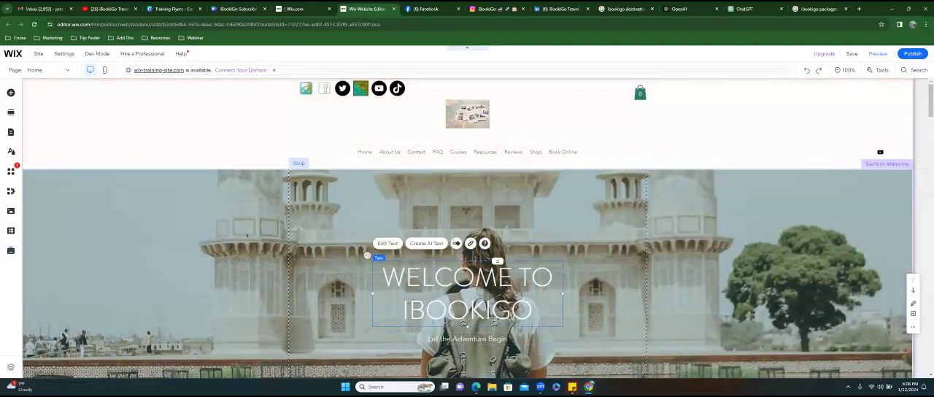
click(387, 243)
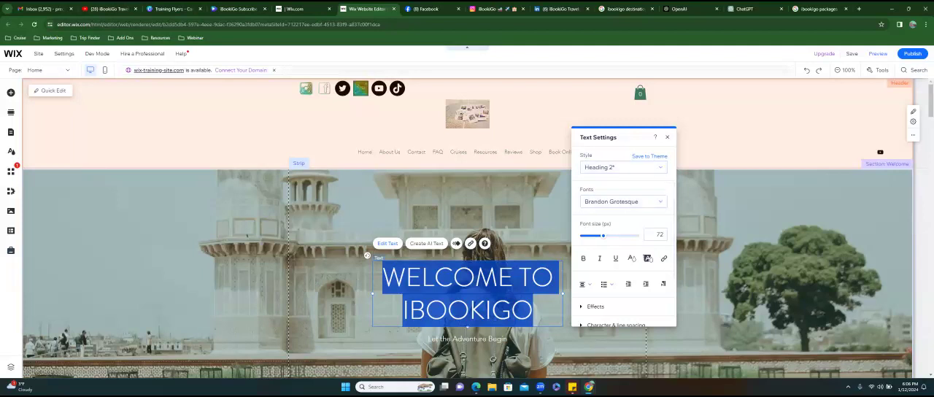
click(667, 137)
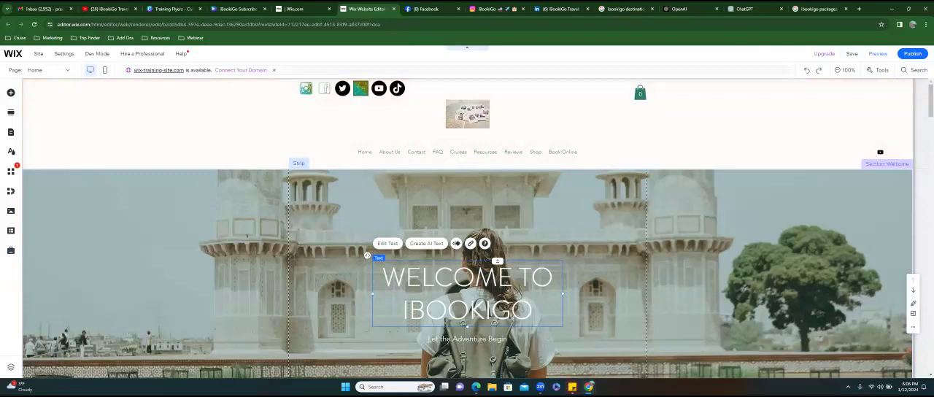
scroll(466, 227, down, 10)
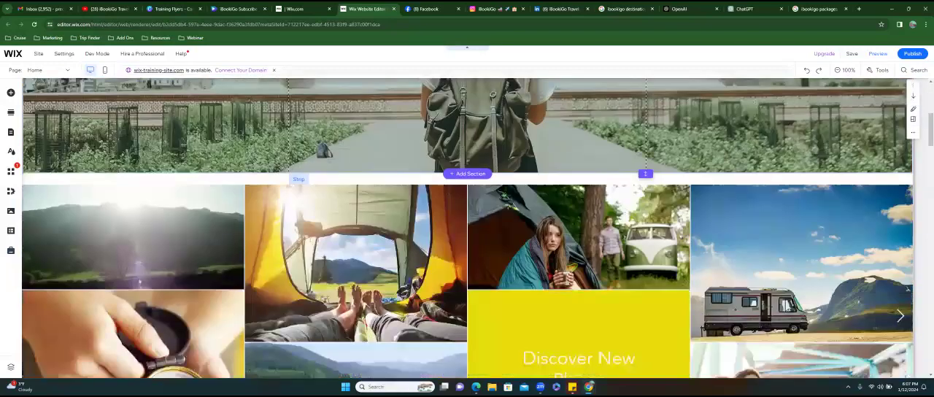
scroll(467, 227, down, 3)
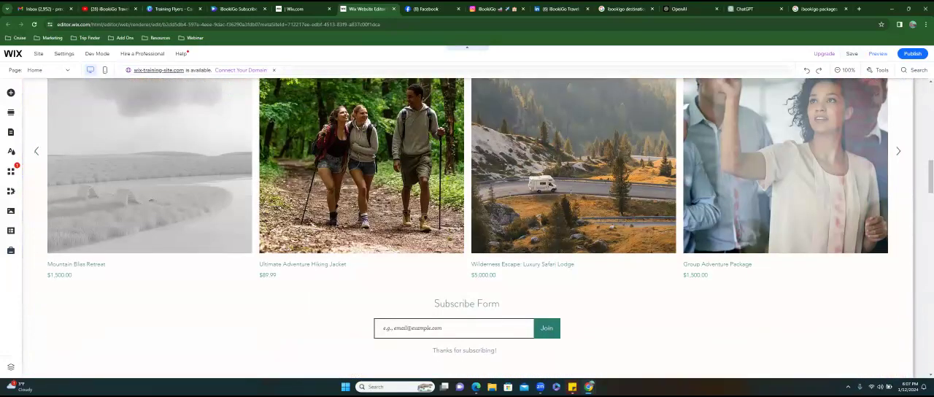
scroll(467, 228, up, 13)
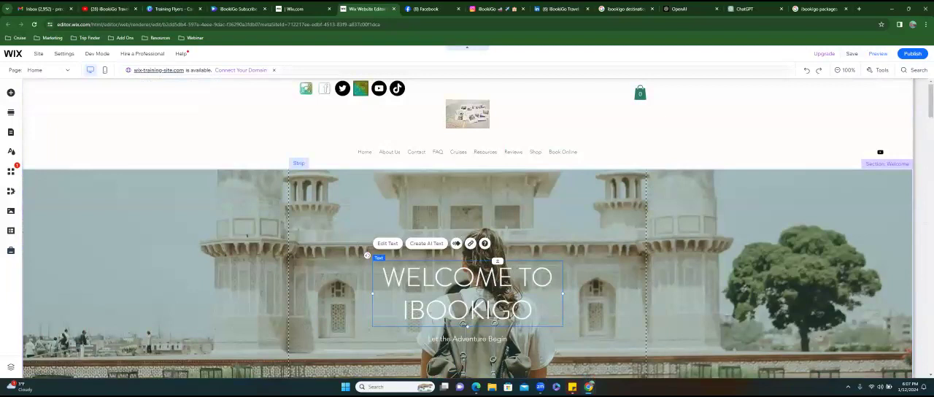
- Return to the Wix Training Site dashboard, open Pay Links under Billing & Payments and highlight its listed benefits
click(297, 12)
mouse_move(48, 191)
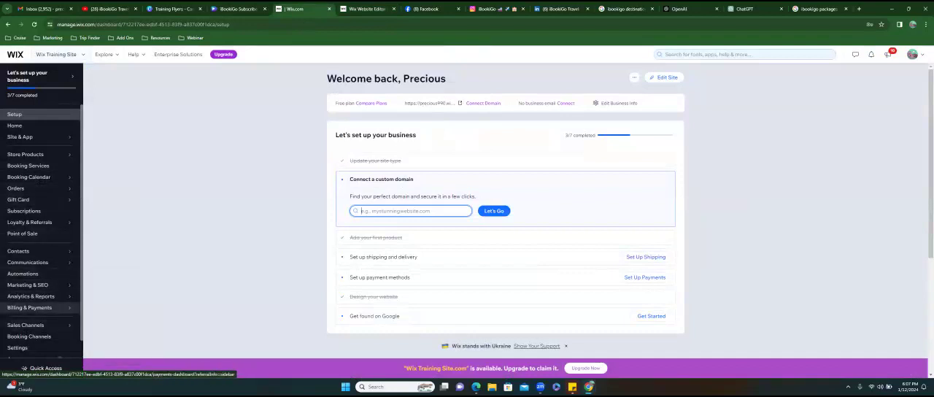
mouse_move(29, 307)
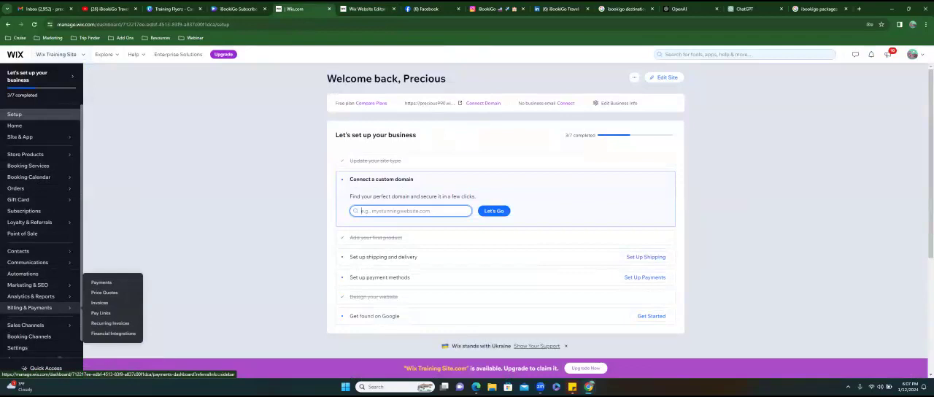
click(102, 312)
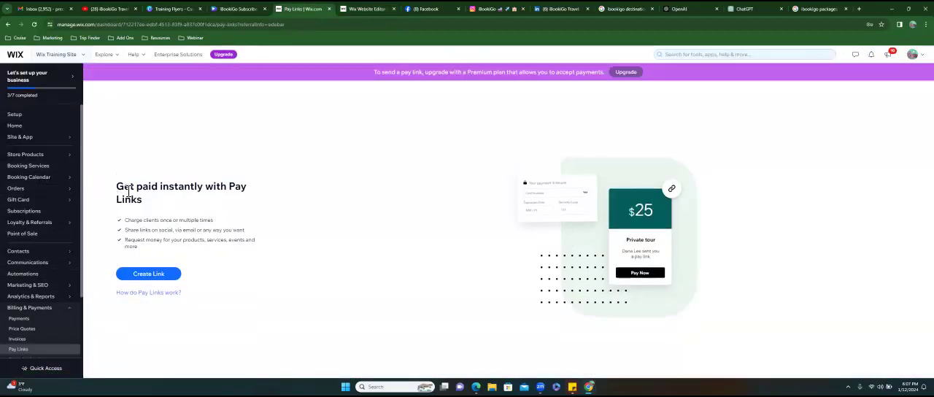
drag(119, 190, 213, 219)
drag(125, 230, 245, 230)
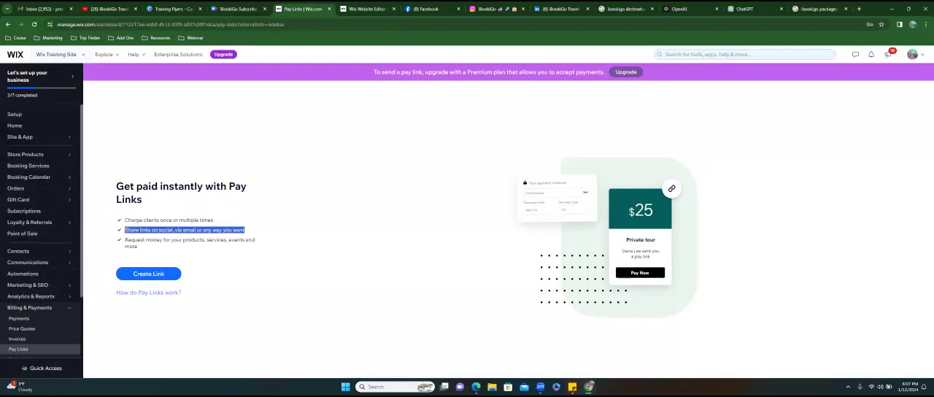
mouse_move(125, 240)
mouse_down()
mouse_move(254, 240)
mouse_move(137, 245)
mouse_up()
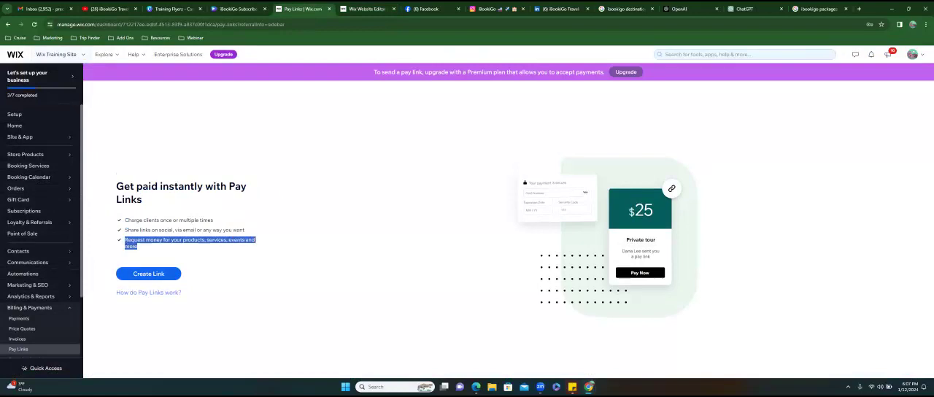
- Start a one-time payment link and name it with the traveler's first name in possessive form followed by "Mexico Trip"
click(148, 273)
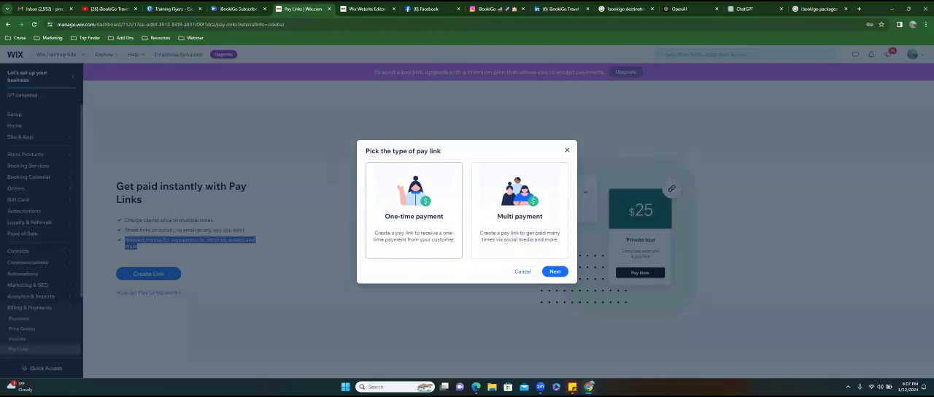
click(413, 211)
click(413, 211)
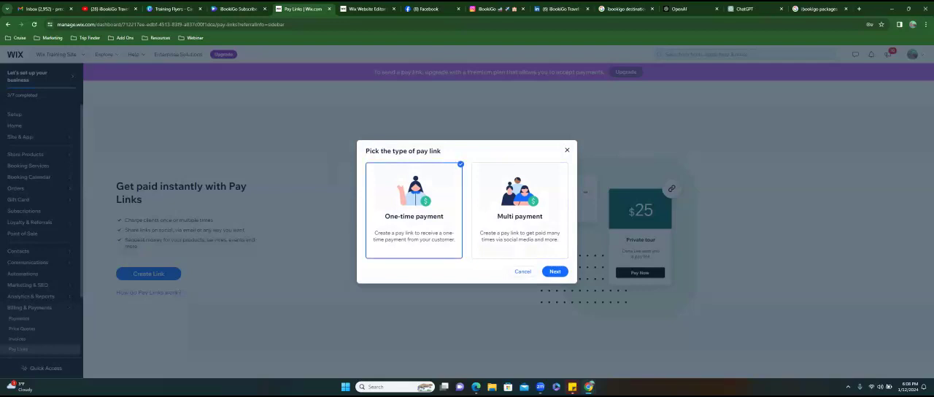
click(554, 270)
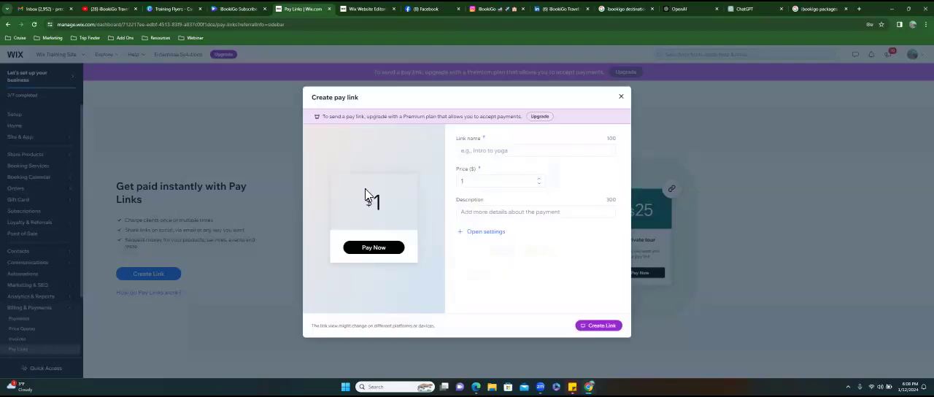
click(462, 156)
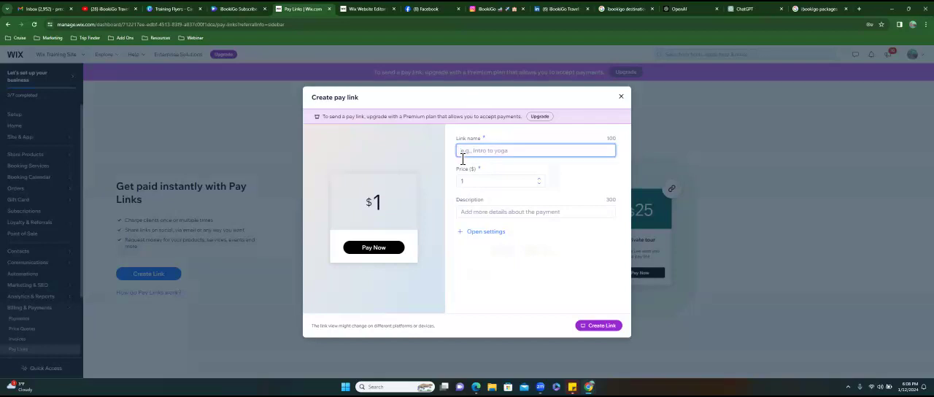
text(Precious' )
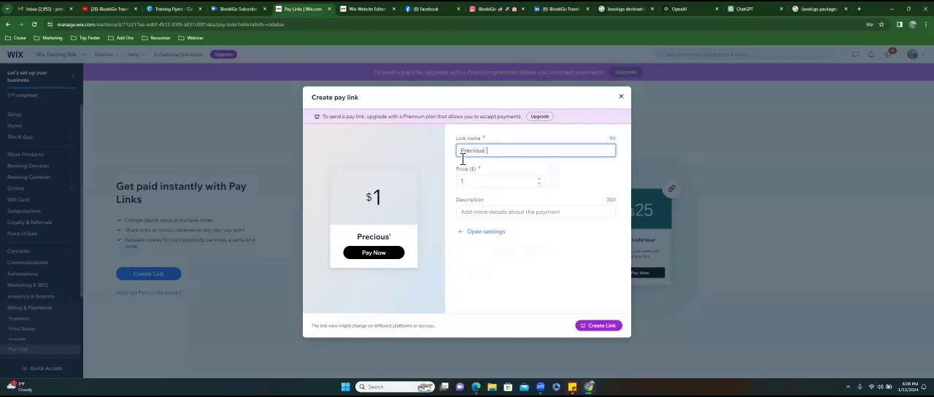
text(Mexico Trip)
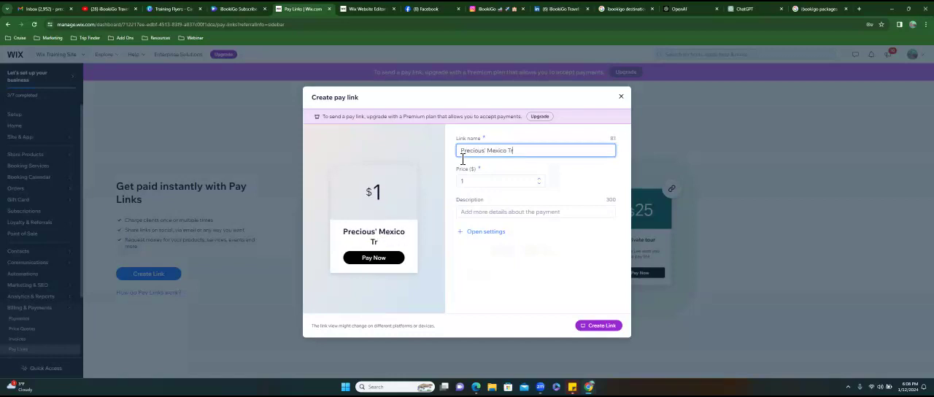
- Finish the pay link's name and set its price to $350
key(Tab)
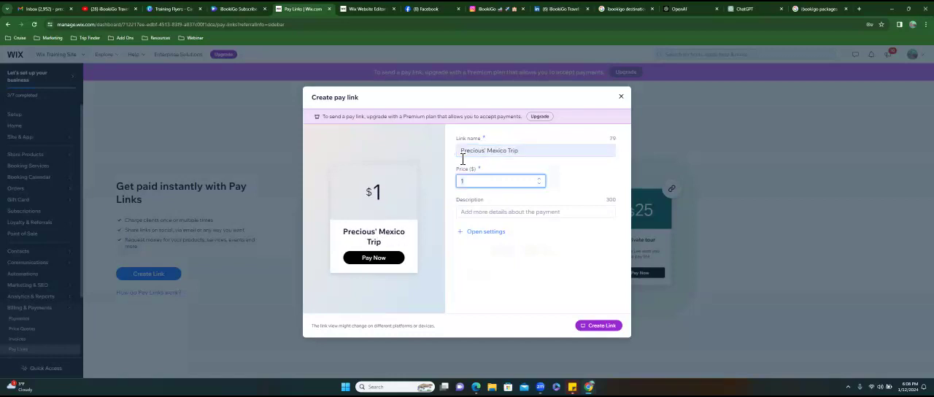
text(3100)
key(BackSpace)
key(BackSpace)
key(BackSpace)
text(50)
key(Tab)
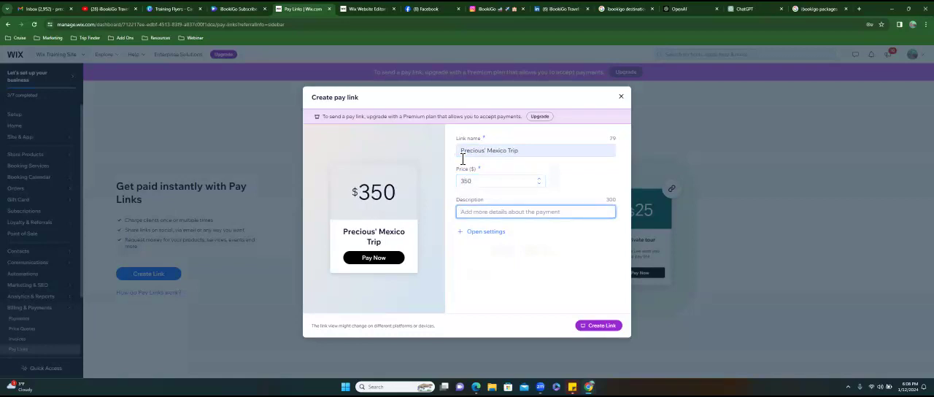
- Describe the payment as "Deposit for Trip May 15/25 2024"
text(Deposit for Trip May 15/)
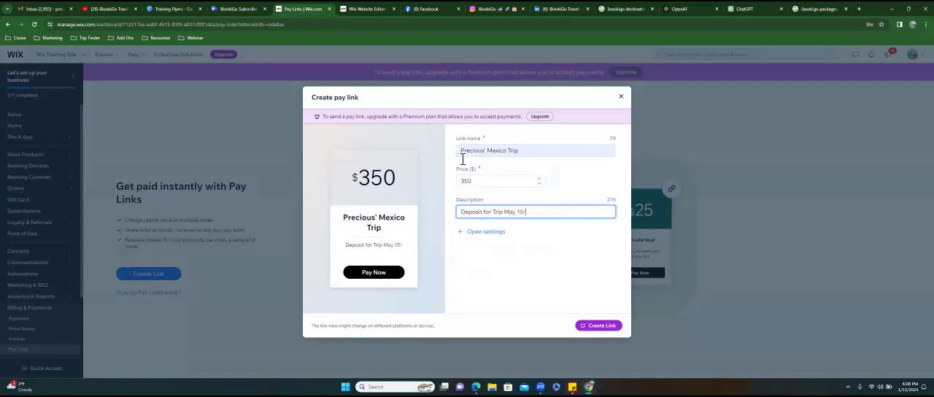
text(25 2024)
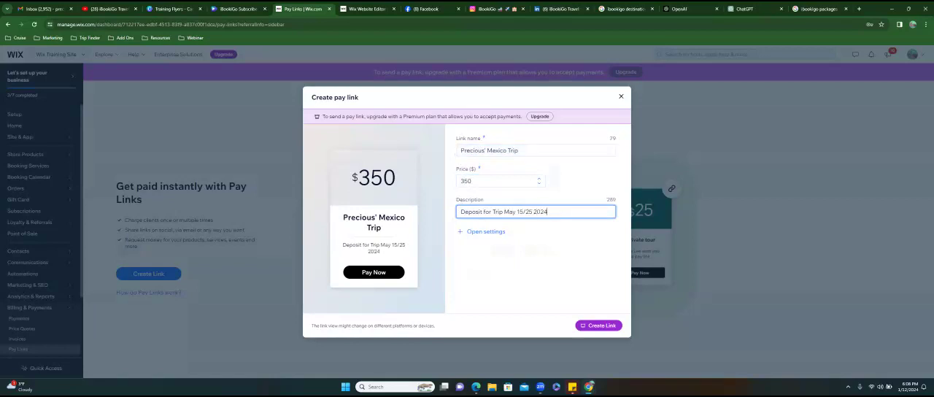
- Expand the pay link's additional settings and turn on its expiration date option
click(485, 231)
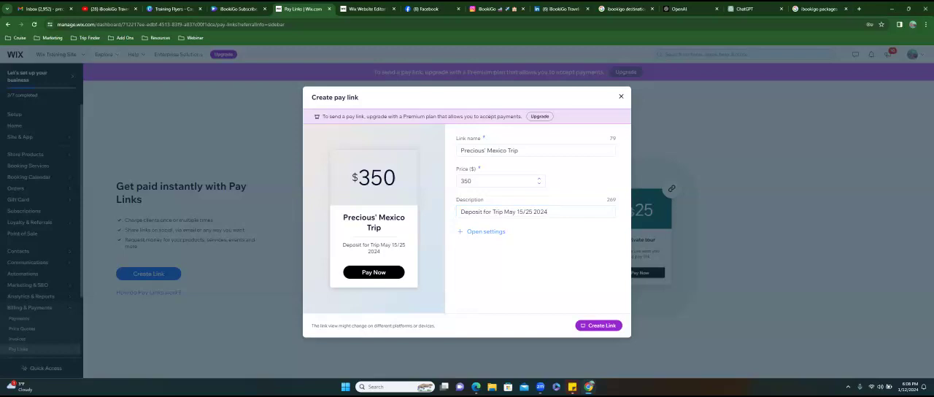
scroll(510, 219, down, 2)
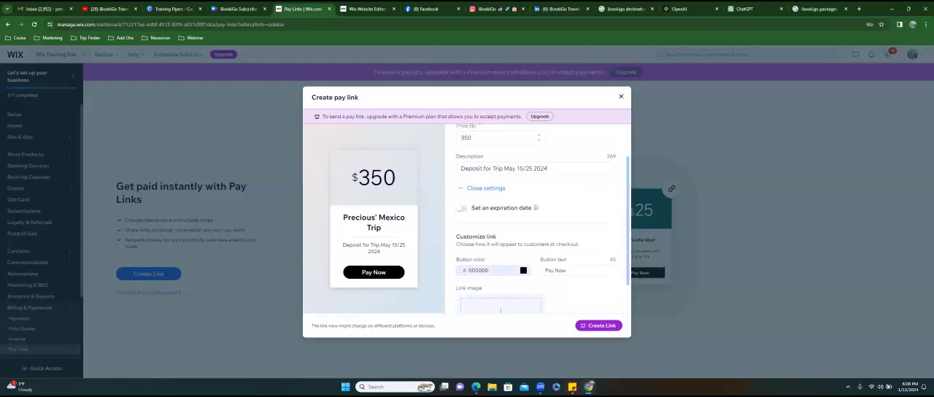
click(461, 177)
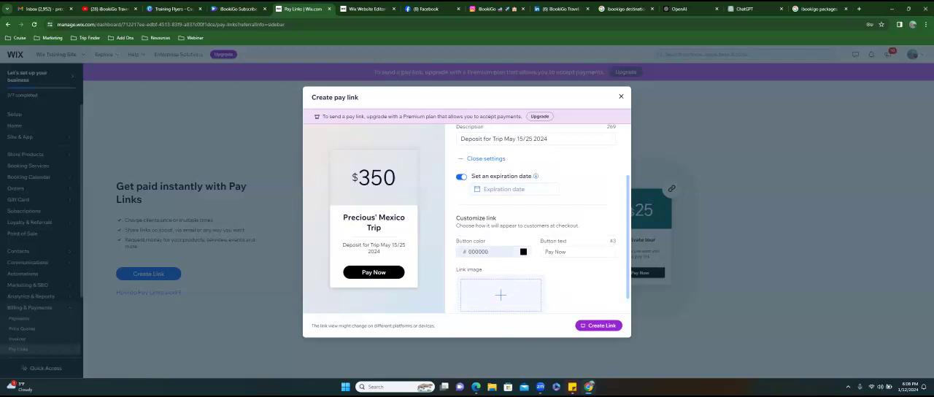
- Set the pay link's button color to turquoise #06D6CB
click(489, 251)
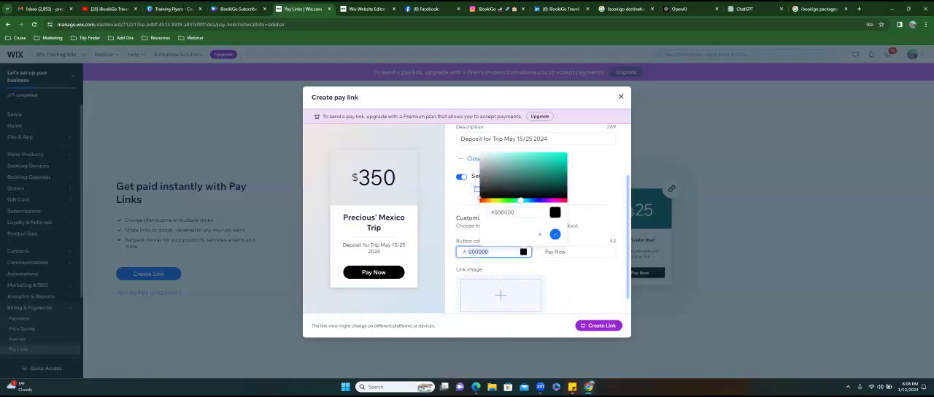
drag(520, 200, 522, 200)
click(558, 155)
click(564, 160)
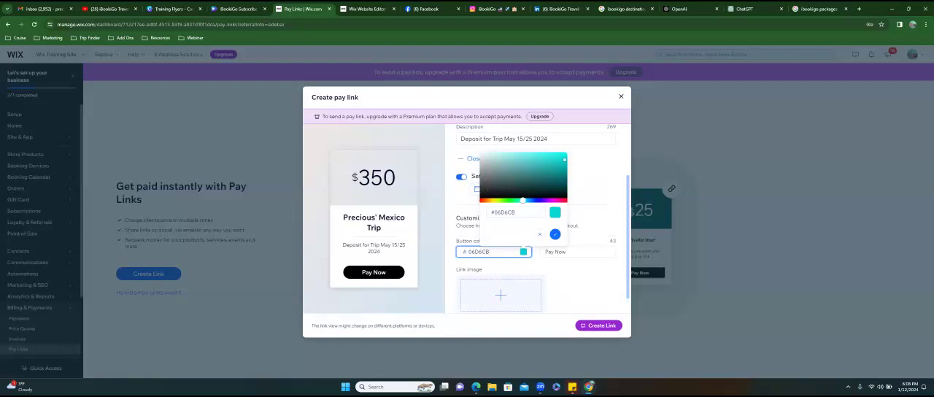
click(555, 235)
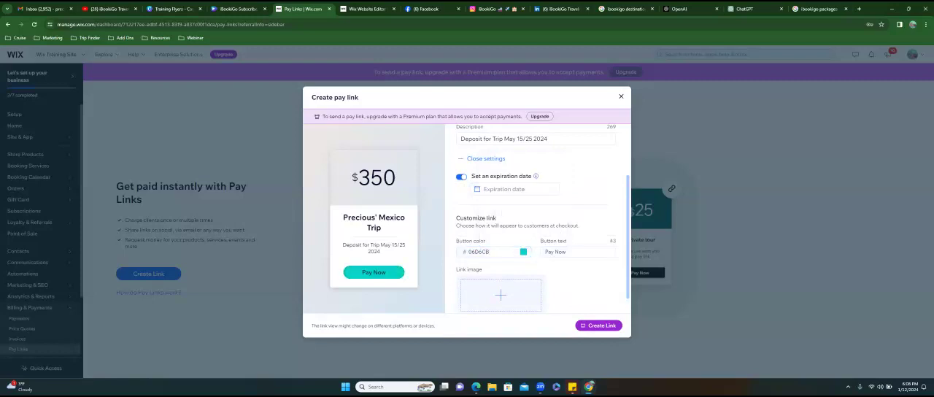
- Change the pay link's button text to "Pay Deposit"
click(561, 251)
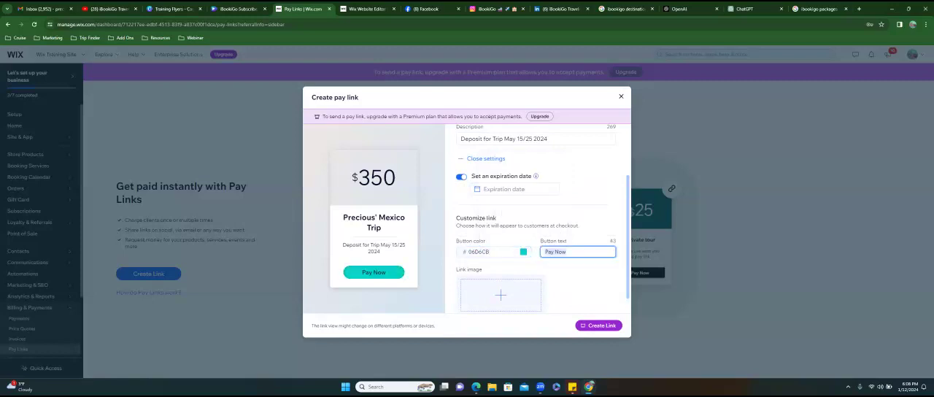
double_click(561, 252)
text(Deposit)
- Use the LEGO logo from the site files, "logo test.png", as the link image
click(500, 295)
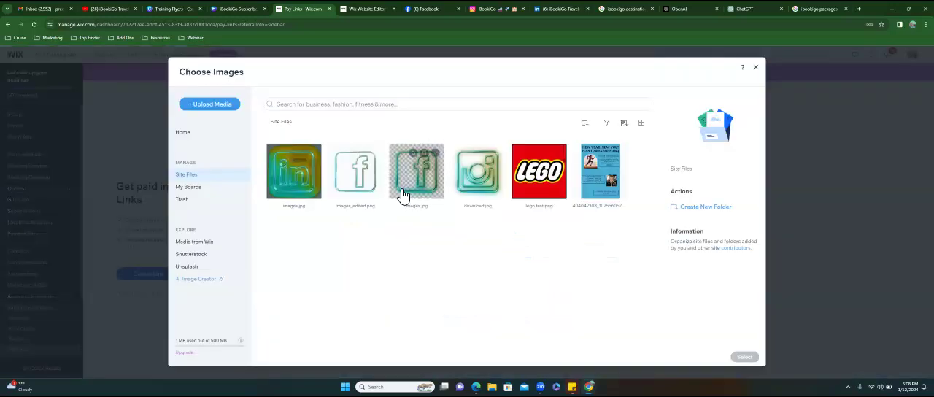
click(540, 175)
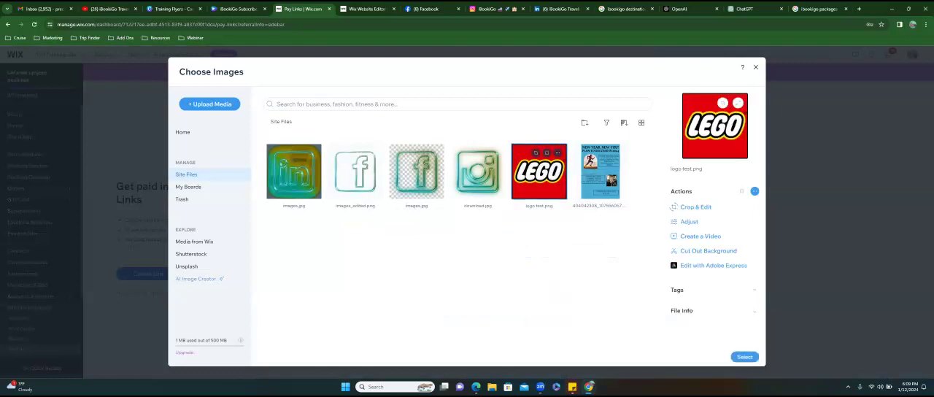
click(744, 357)
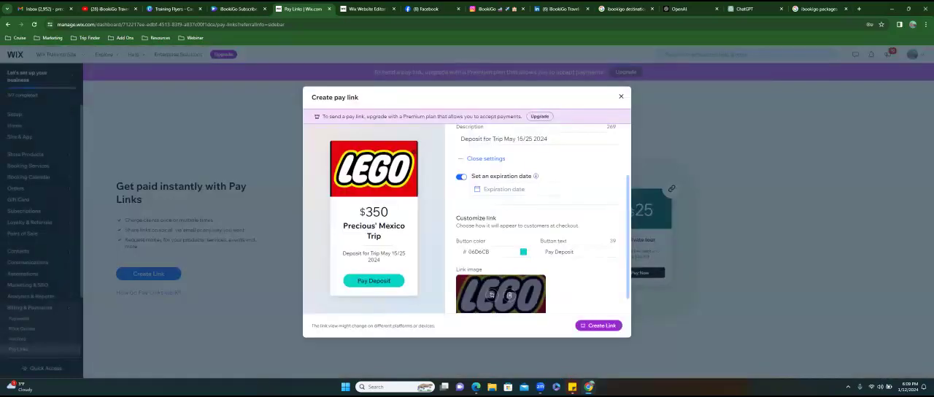
- Replace "Mexico" in the link name with "Lego Land"
scroll(536, 219, up, 2)
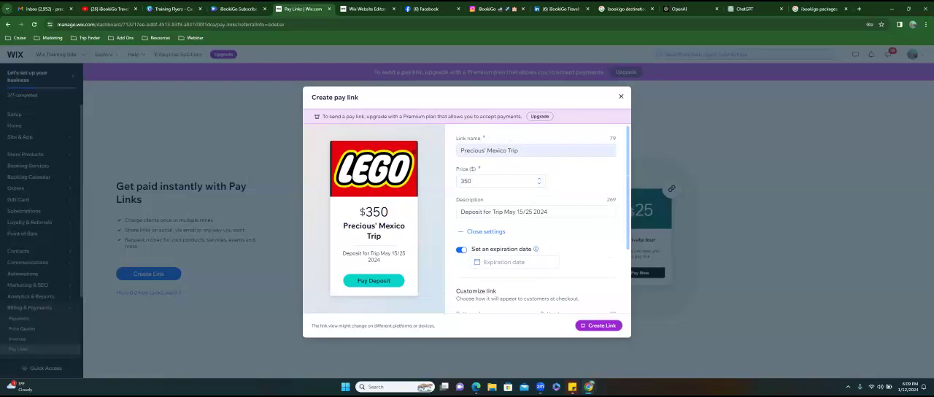
click(506, 151)
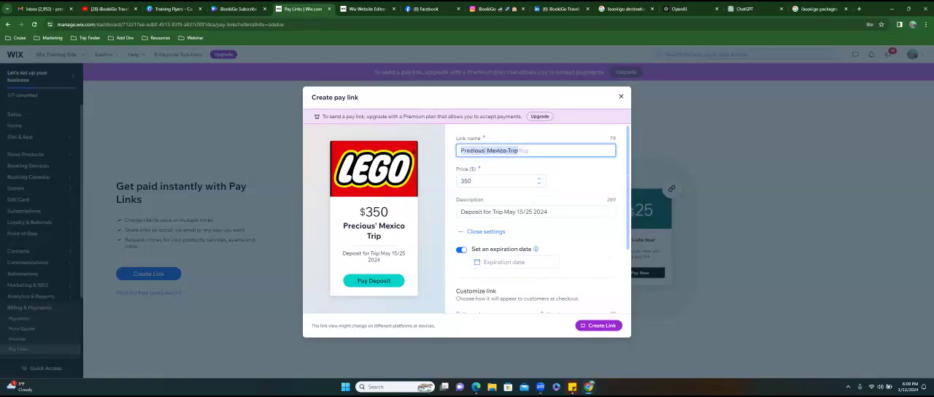
double_click(506, 150)
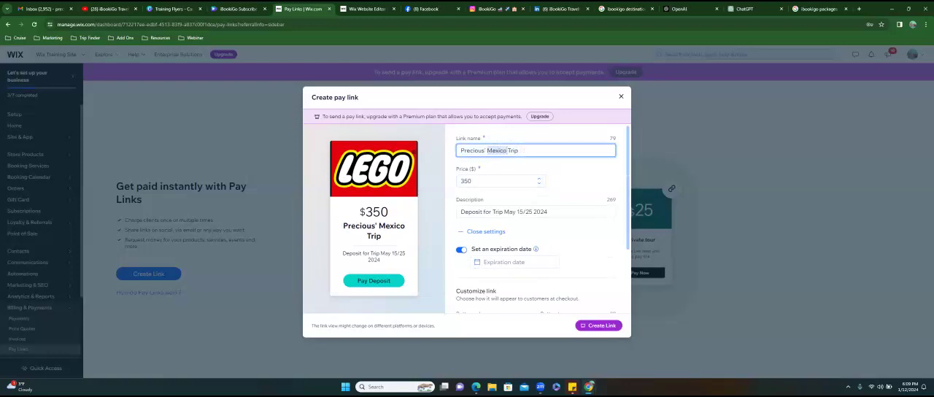
text(Legoland)
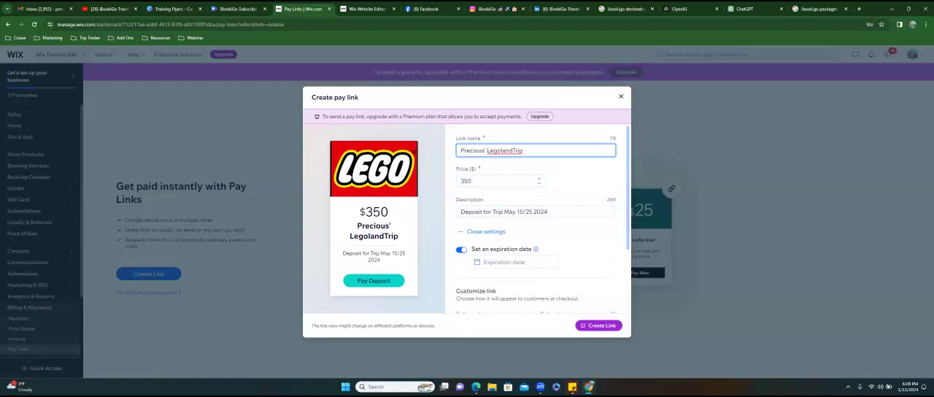
key(Delete)
text(L)
click(566, 236)
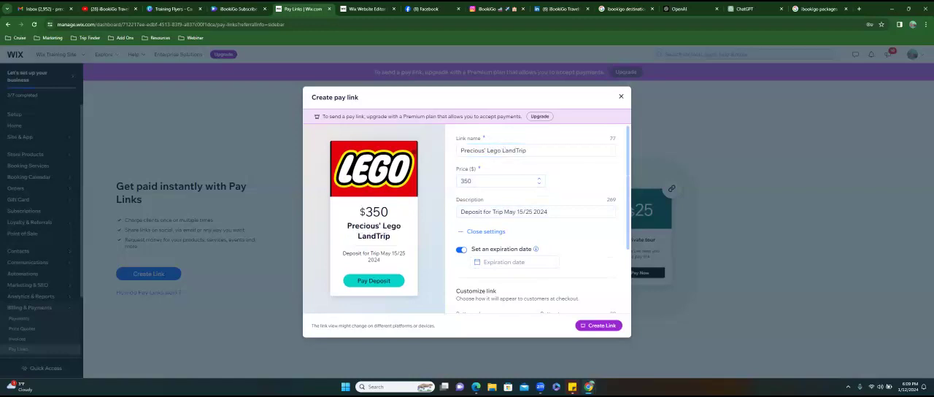
- Try to create the pay link, dismiss the upgrade offer and the form, and open the Invoices page
scroll(536, 219, down, 3)
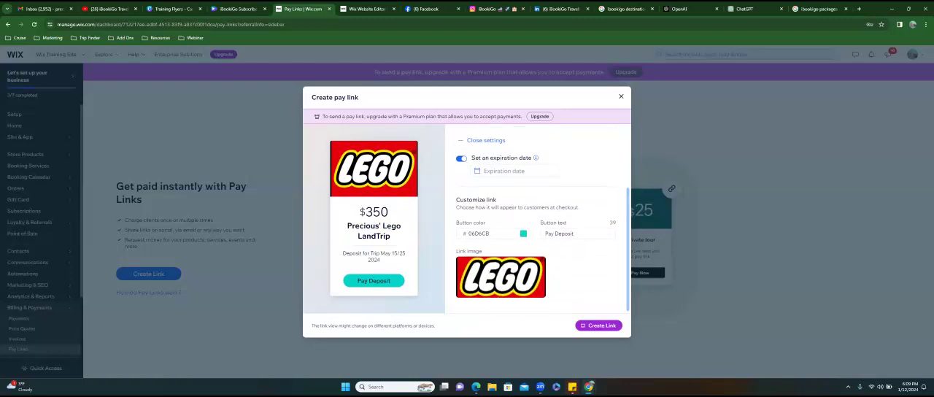
click(598, 324)
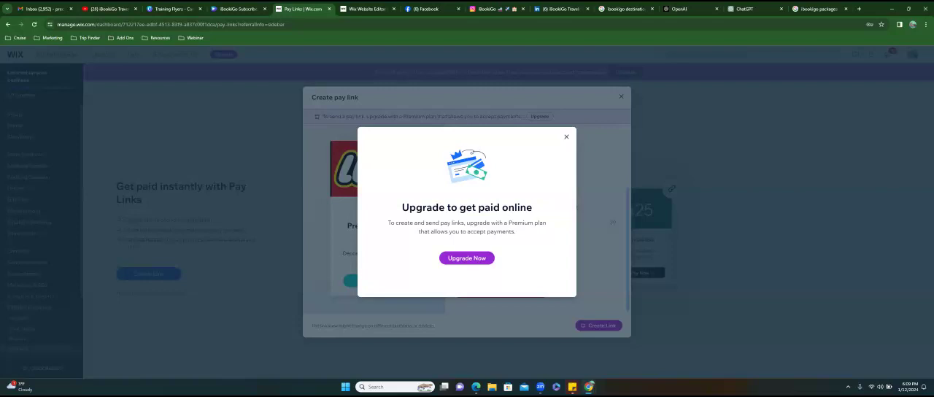
key(Escape)
key(Escape)
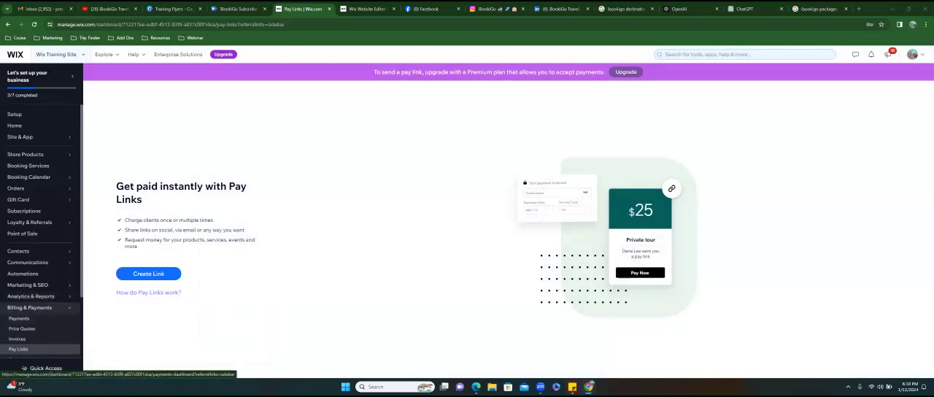
click(18, 338)
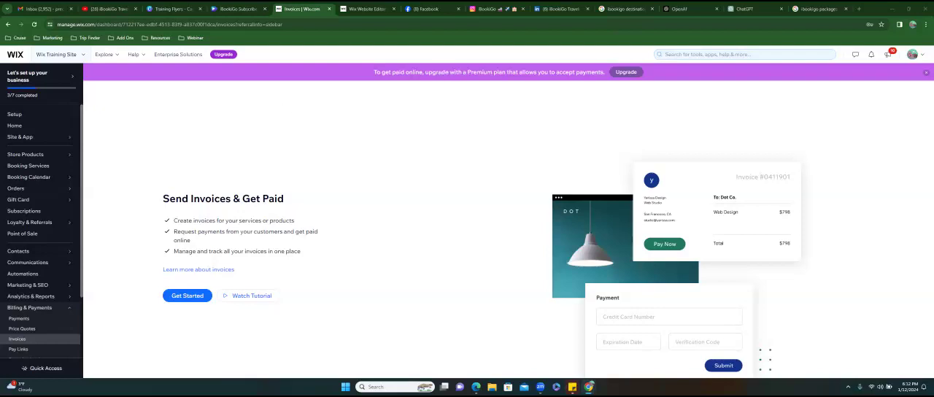
- Open ibookigo.com in a new browser tab and look through the package deals on its Packages page
click(858, 8)
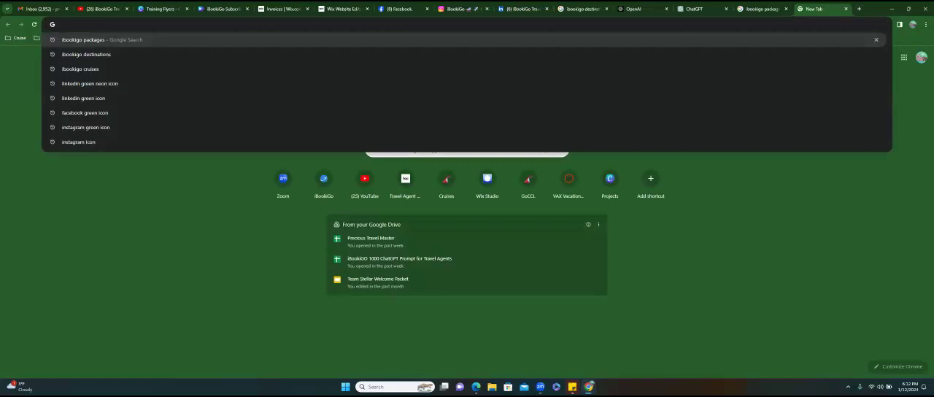
text(ibookigo.com)
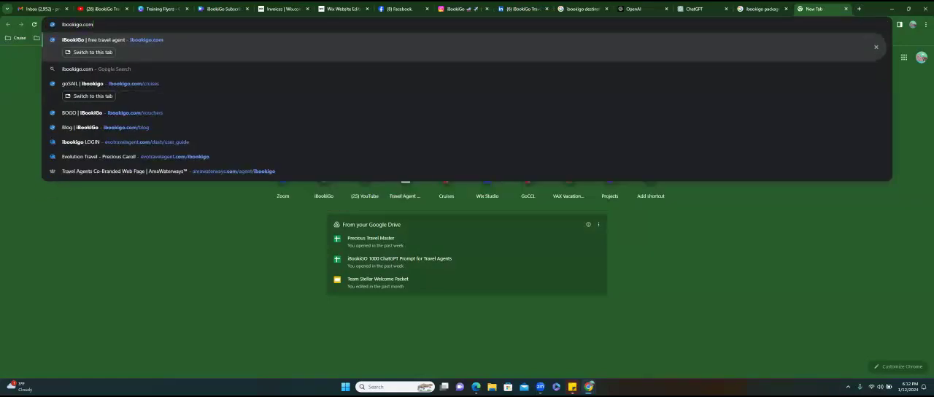
key(Return)
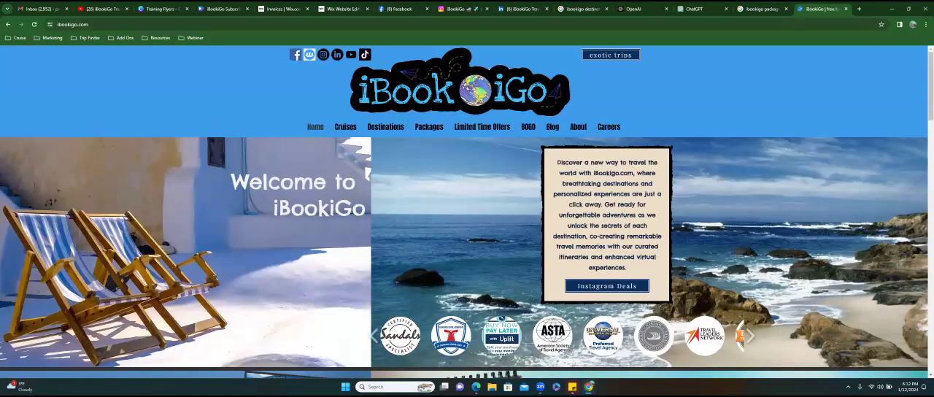
click(429, 128)
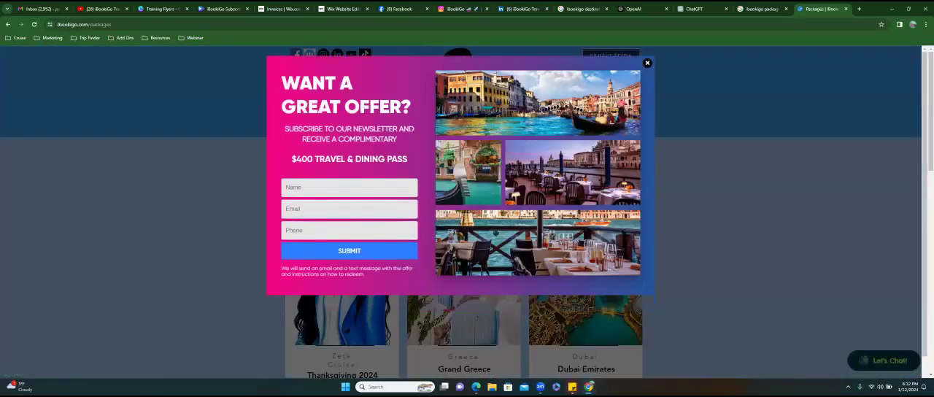
click(647, 63)
scroll(465, 277, down, 3)
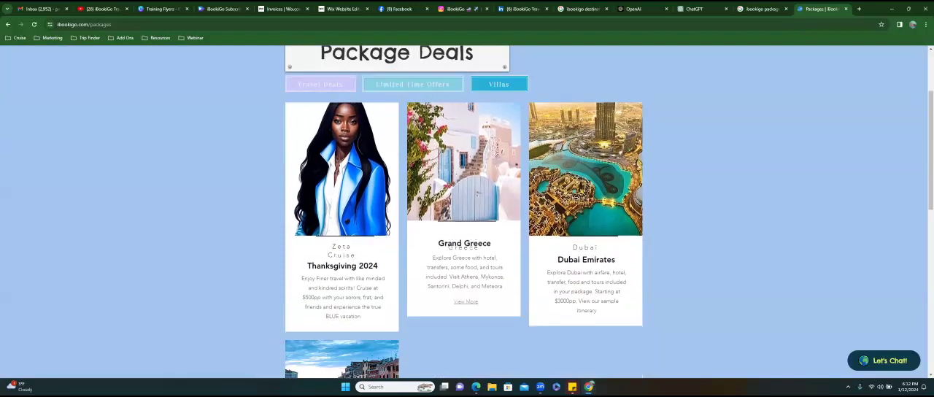
scroll(467, 219, down, 2)
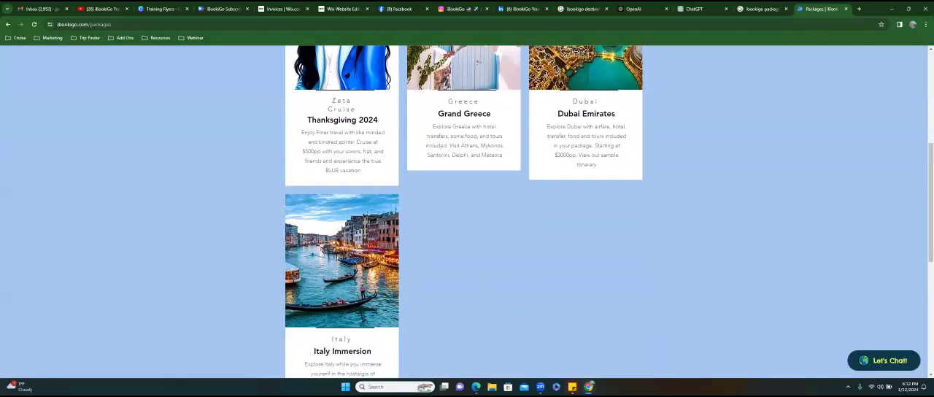
scroll(583, 233, up, 2)
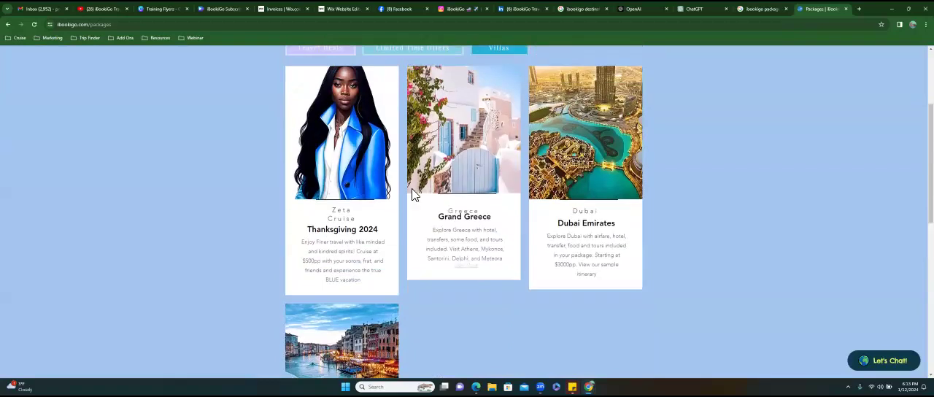
scroll(435, 192, down, 2)
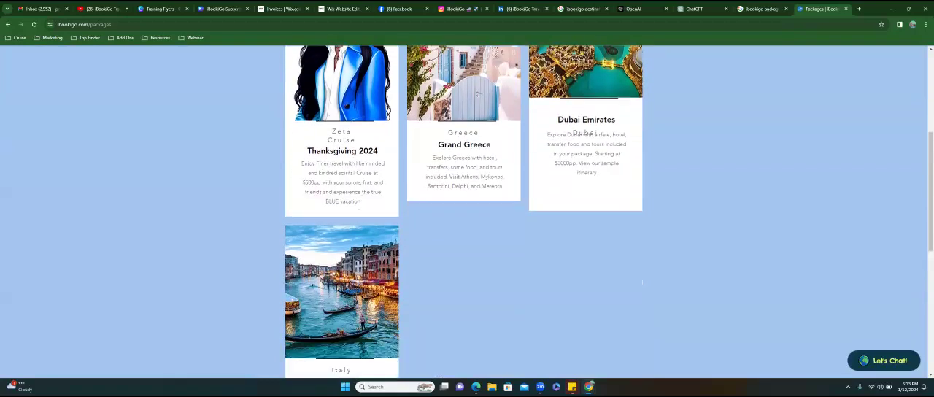
scroll(434, 192, up, 3)
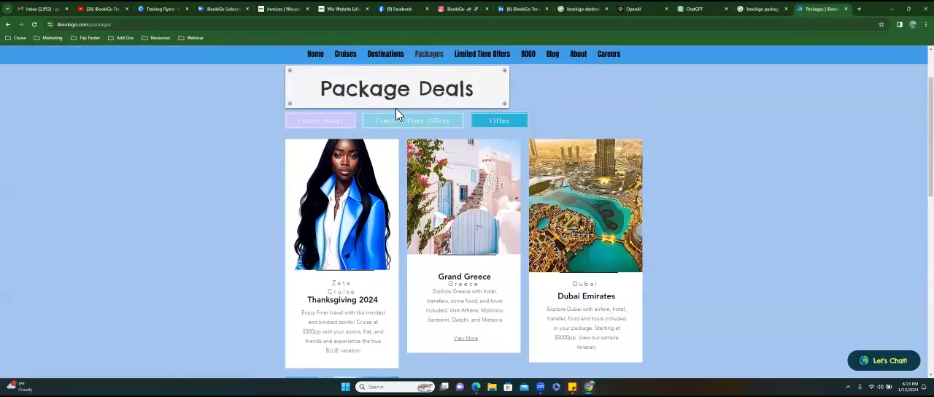
- Visit the Destinations page, return to Packages, dismiss the newsletter offer and view the package deals again
click(391, 61)
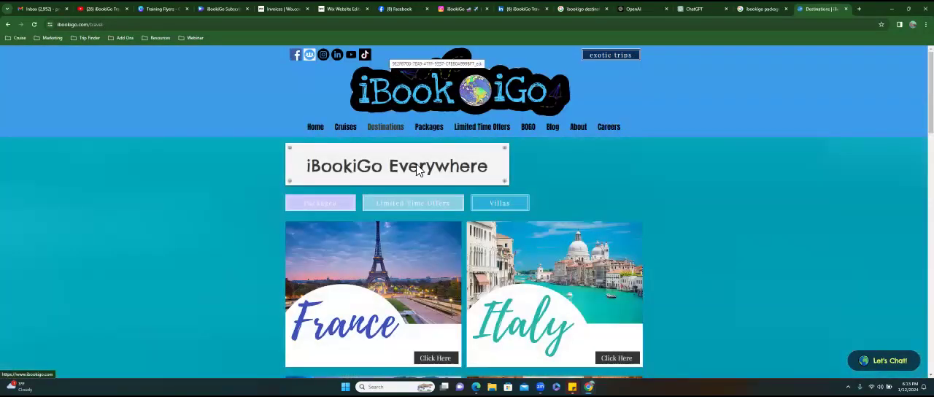
click(428, 128)
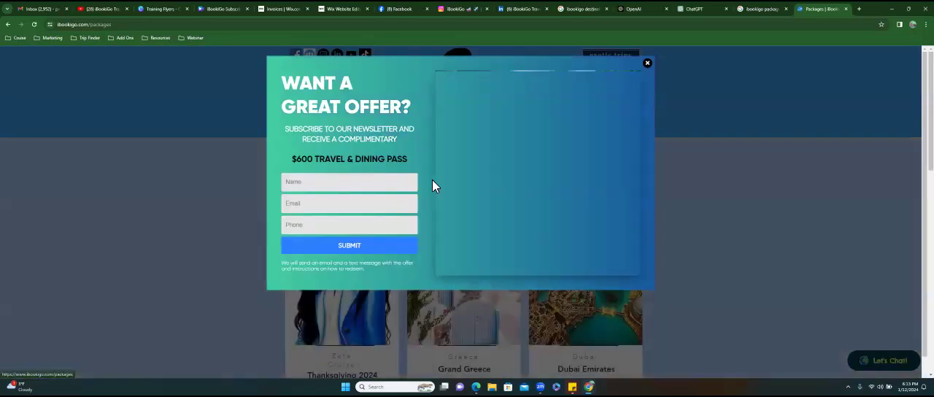
click(647, 62)
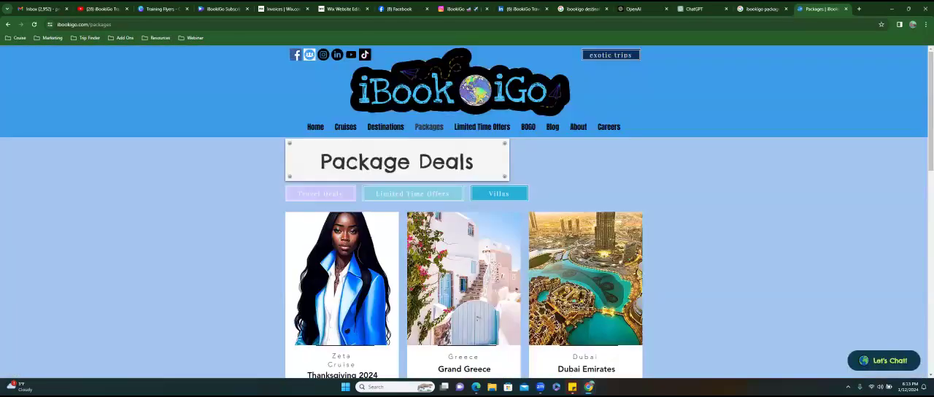
scroll(466, 211, down, 3)
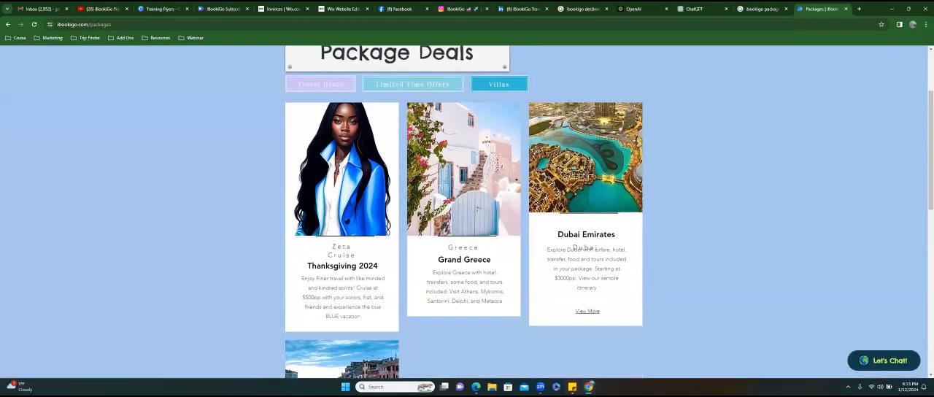
- Open the Dubai Emirates package's sample itinerary and examine its price inclusions, daily program, accommodation and flights
click(587, 311)
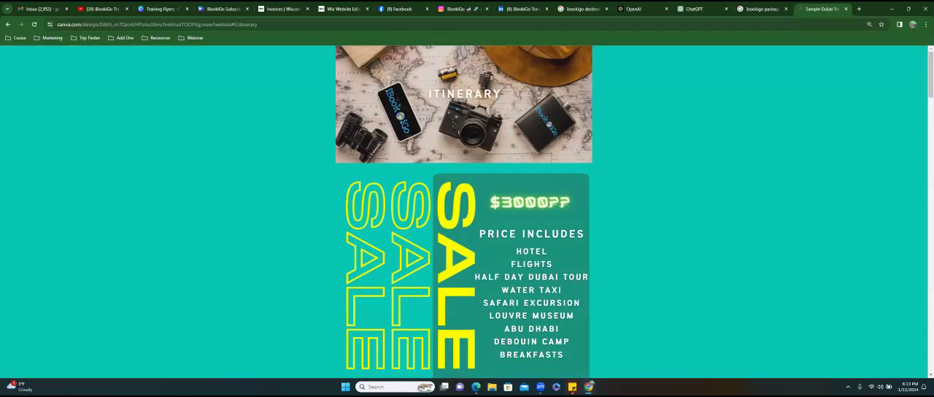
scroll(464, 211, down, 4)
scroll(464, 212, down, 3)
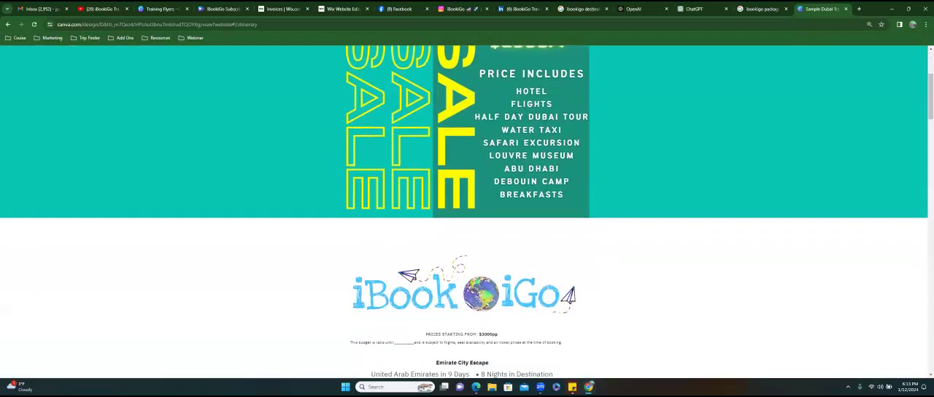
scroll(464, 211, down, 2)
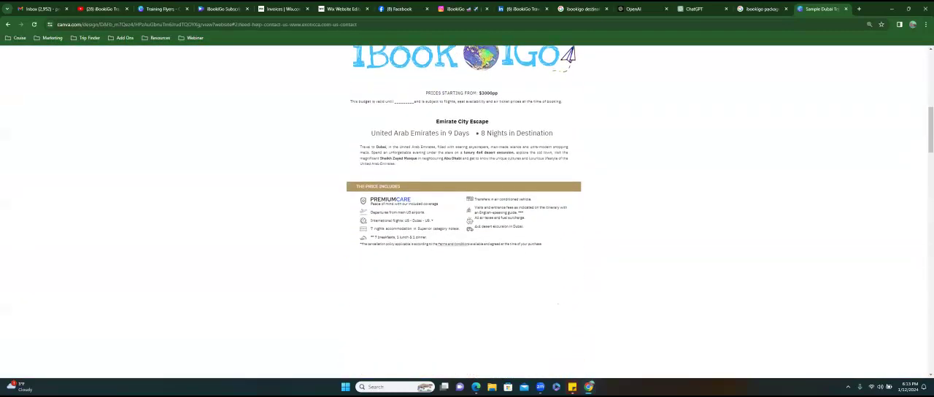
scroll(464, 212, down, 5)
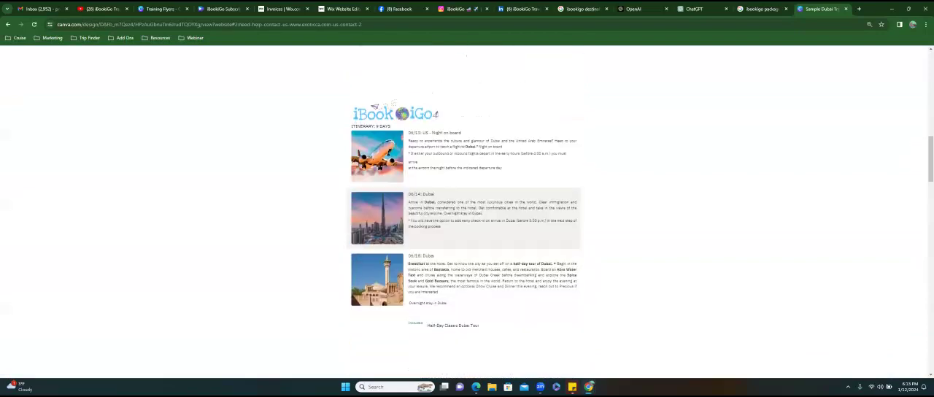
scroll(464, 211, down, 5)
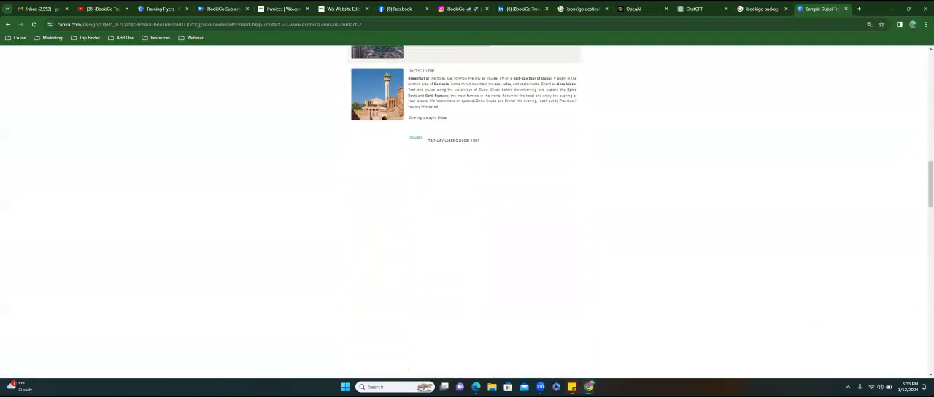
scroll(464, 212, down, 2)
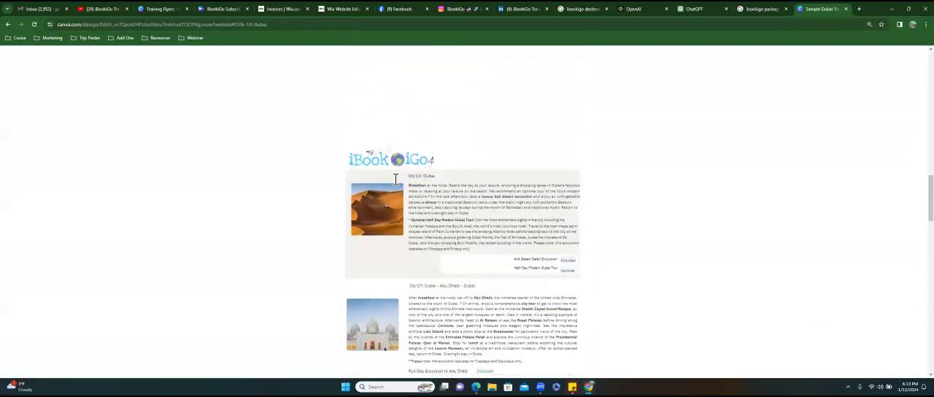
click(82, 24)
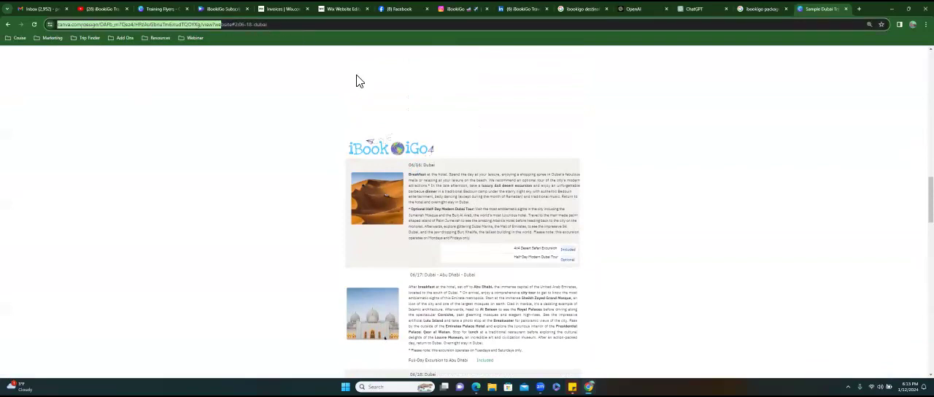
scroll(464, 211, down, 5)
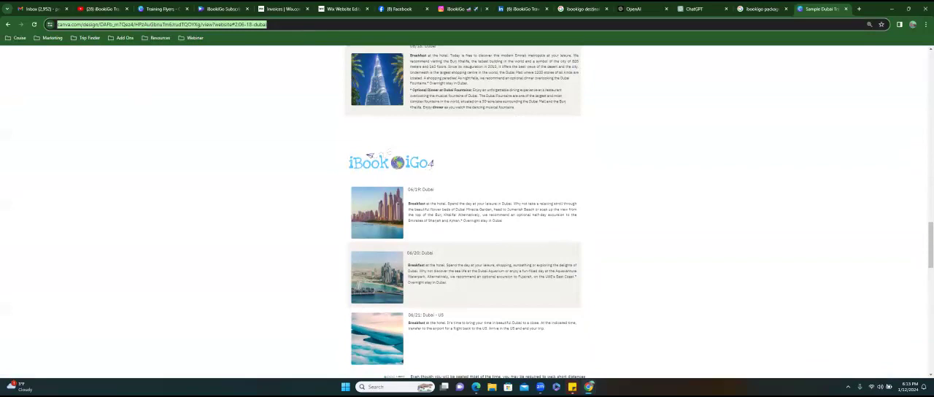
scroll(464, 211, down, 5)
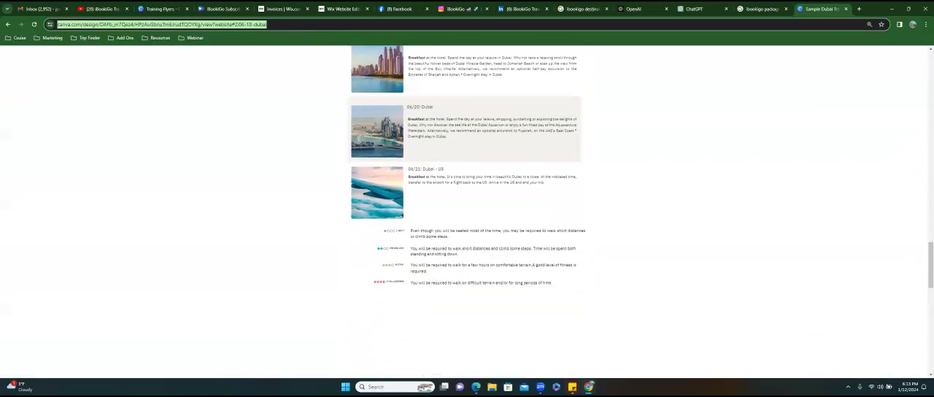
scroll(471, 219, down, 3)
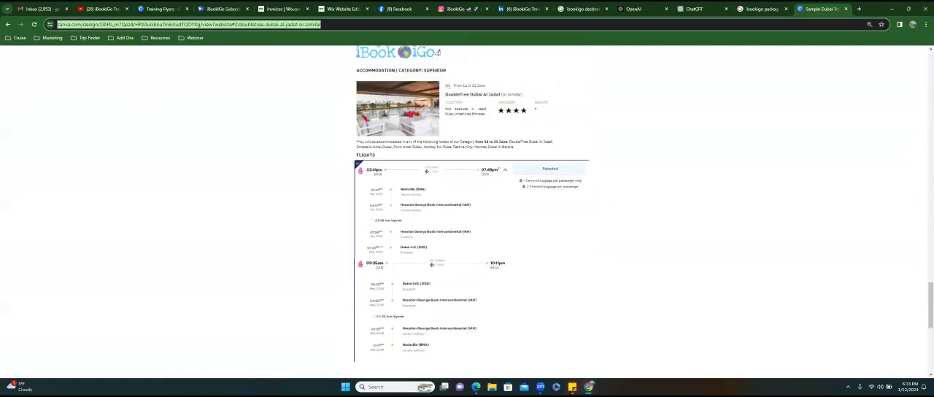
scroll(464, 211, up, 10)
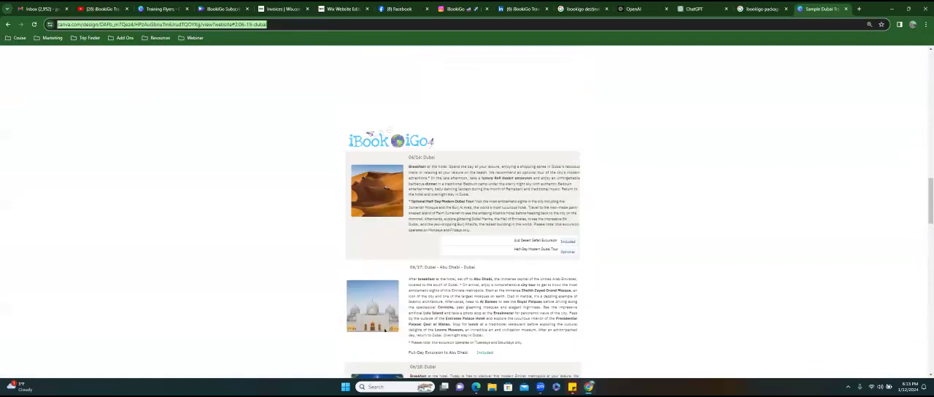
scroll(464, 211, up, 15)
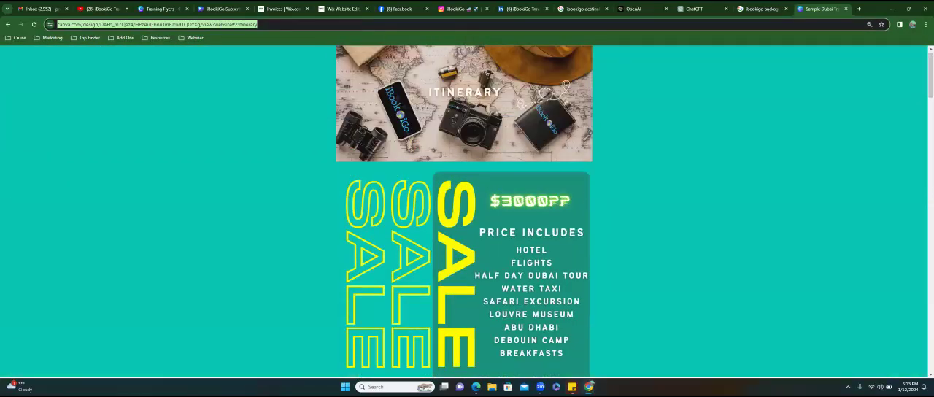
- Go back to the Packages page, dismissing the newsletter offer, and open the Italy Immersion package
click(13, 25)
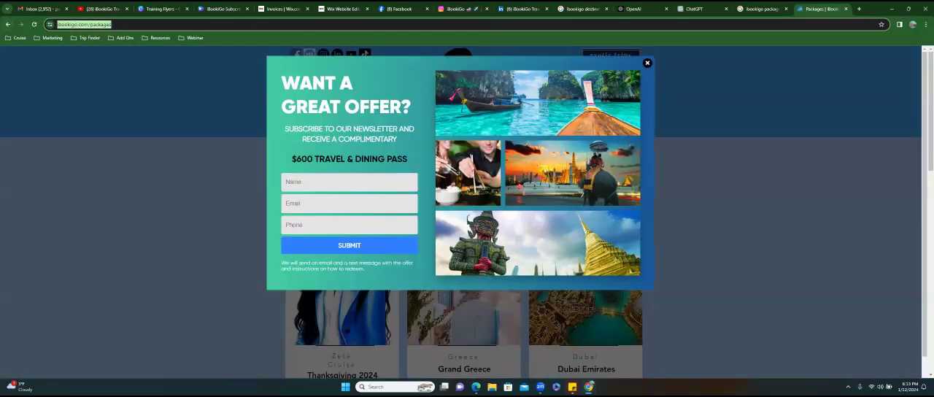
click(647, 62)
scroll(464, 211, down, 5)
scroll(341, 194, down, 3)
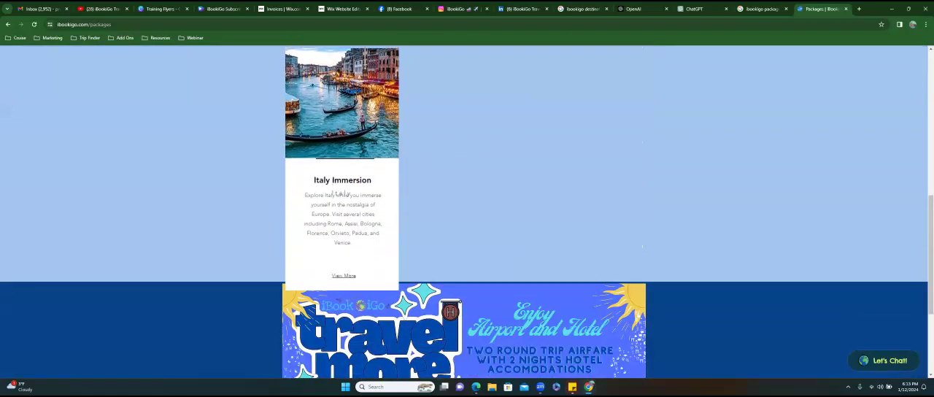
click(344, 275)
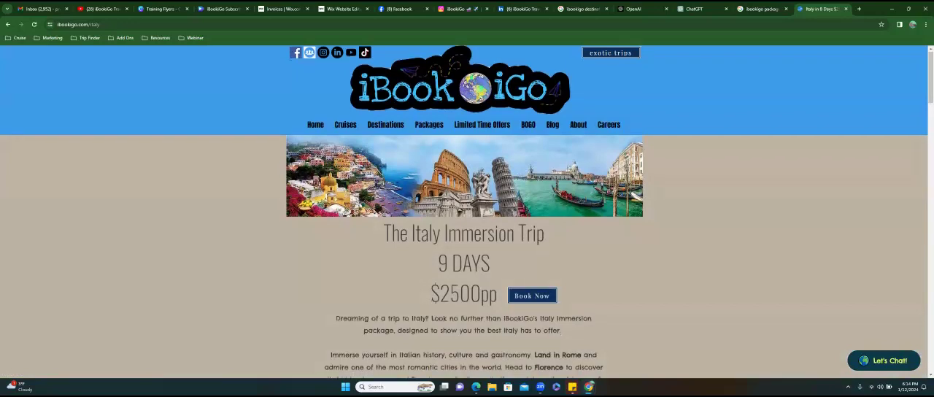
- Open the Italy Immersion trip's Book Now form and return to the trip page
scroll(467, 219, down, 1)
click(531, 224)
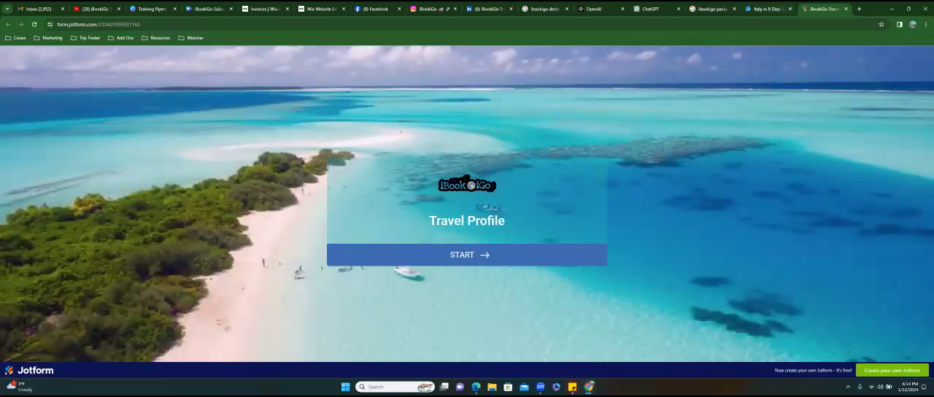
click(770, 9)
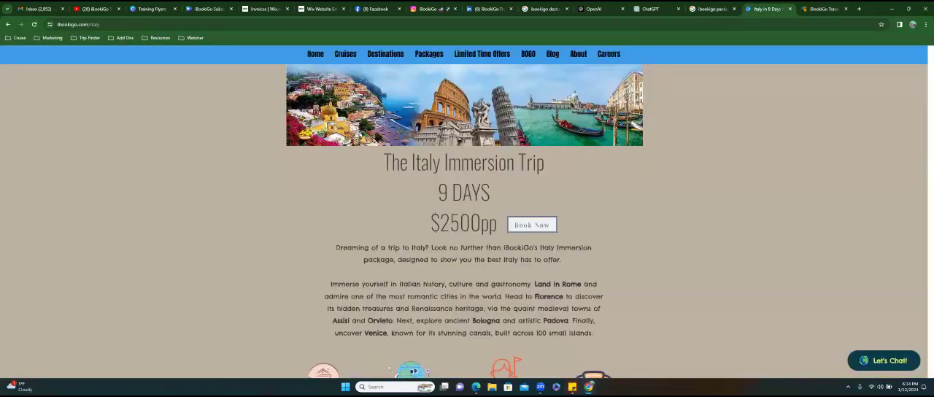
- Examine the Italy Immersion trip's inclusions and its day-by-day itinerary from arrival to Venice
scroll(532, 225, down, 3)
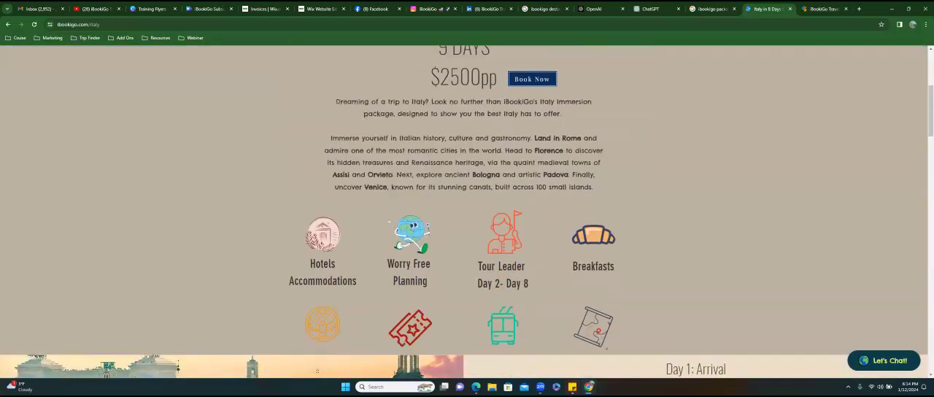
scroll(467, 214, down, 3)
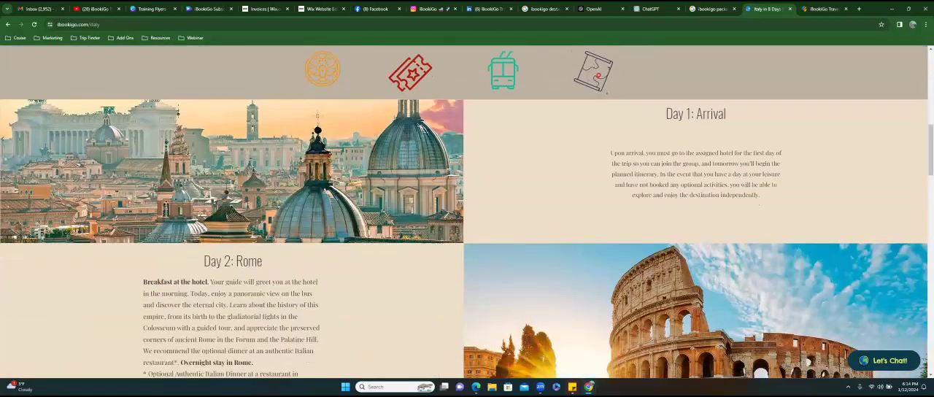
scroll(466, 211, down, 2)
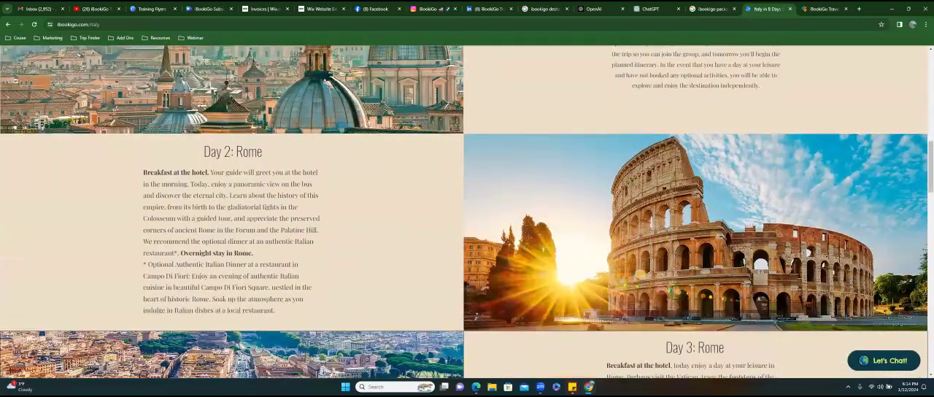
scroll(467, 211, down, 3)
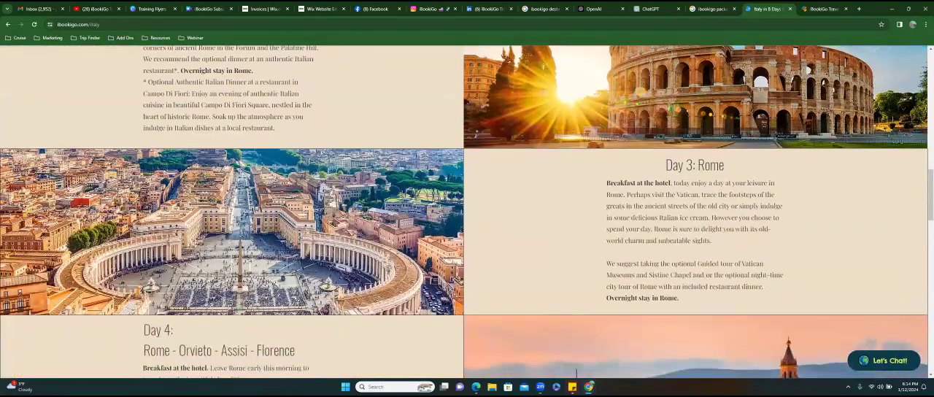
scroll(466, 212, down, 3)
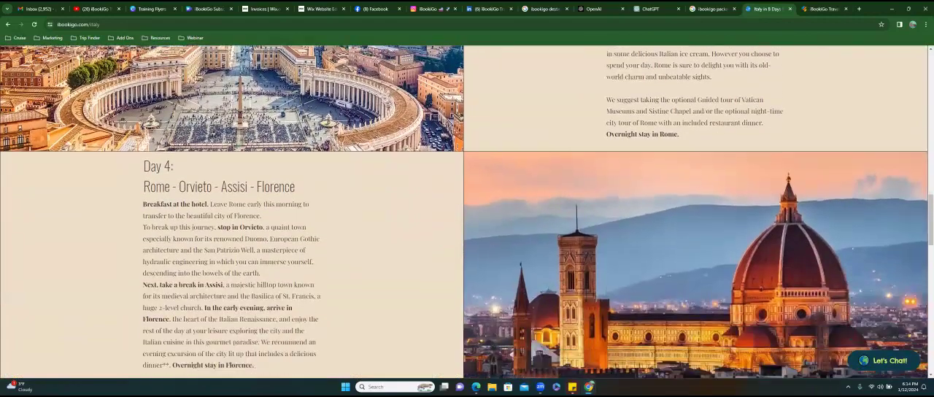
scroll(467, 212, down, 3)
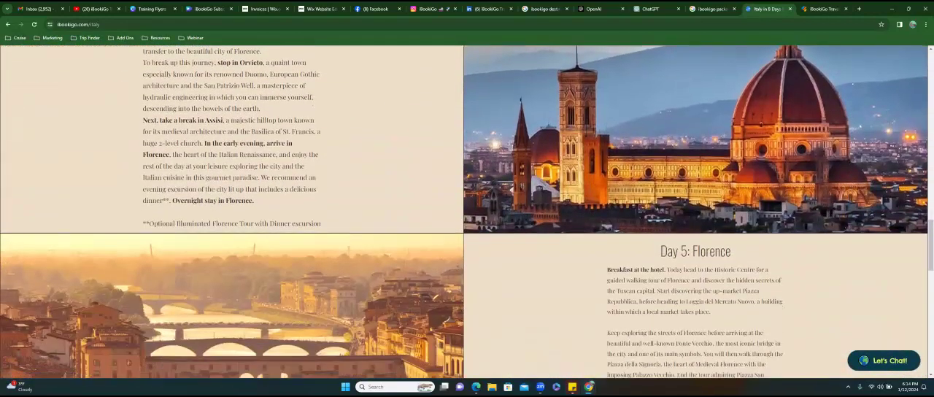
scroll(466, 211, down, 5)
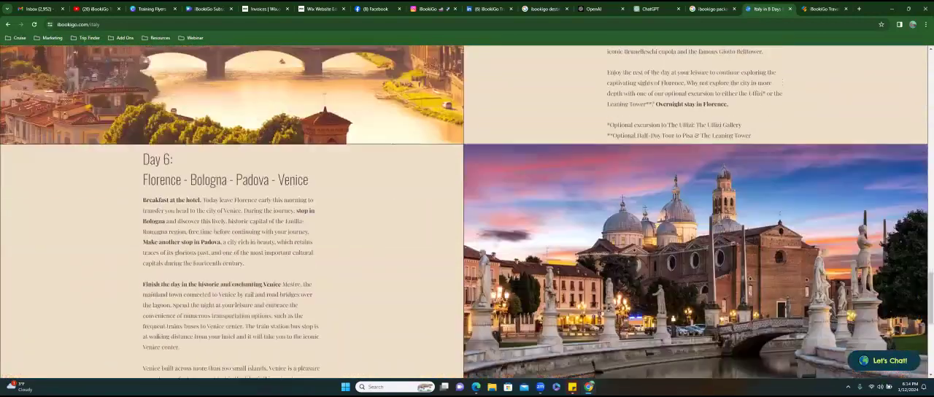
scroll(467, 212, down, 3)
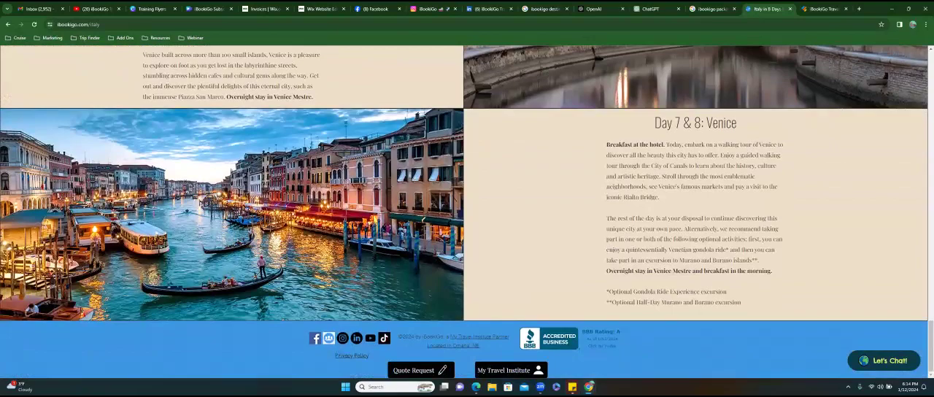
scroll(467, 211, up, 10)
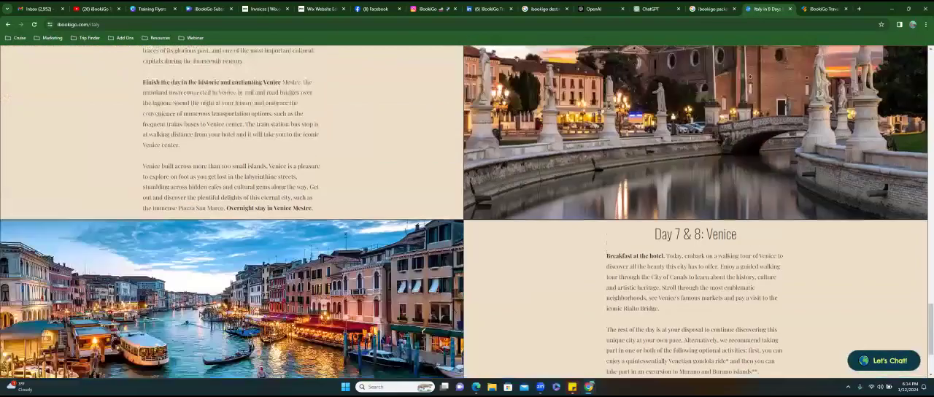
scroll(467, 212, up, 15)
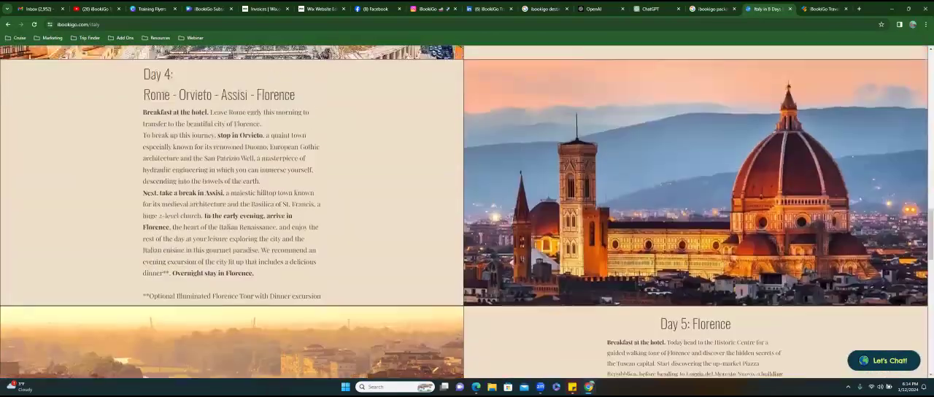
scroll(466, 212, up, 8)
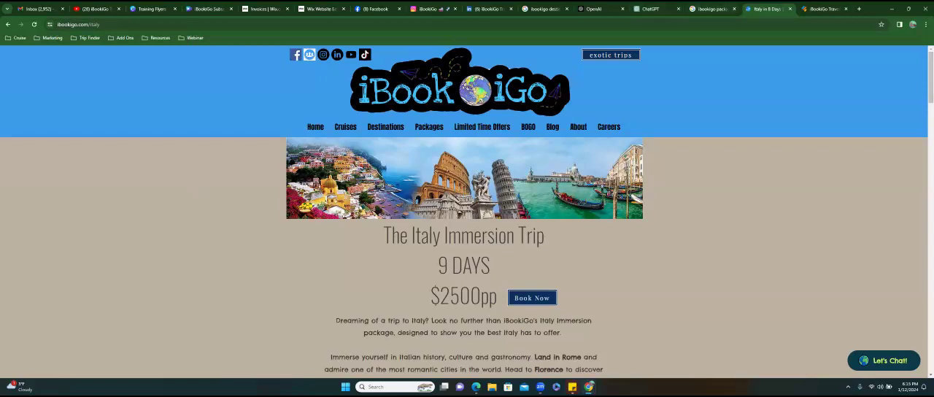
- Switch to the Wix Website Editor and open the Cruises page through the management of the header's horizontal menu
click(314, 12)
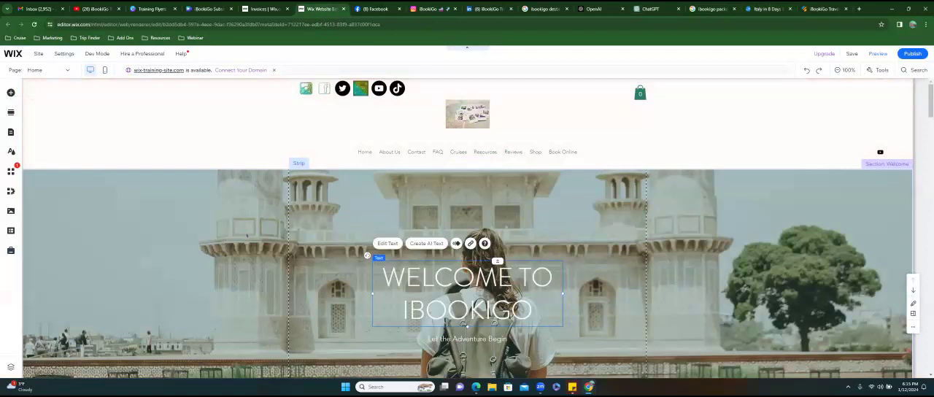
mouse_move(463, 171)
click(455, 153)
click(455, 153)
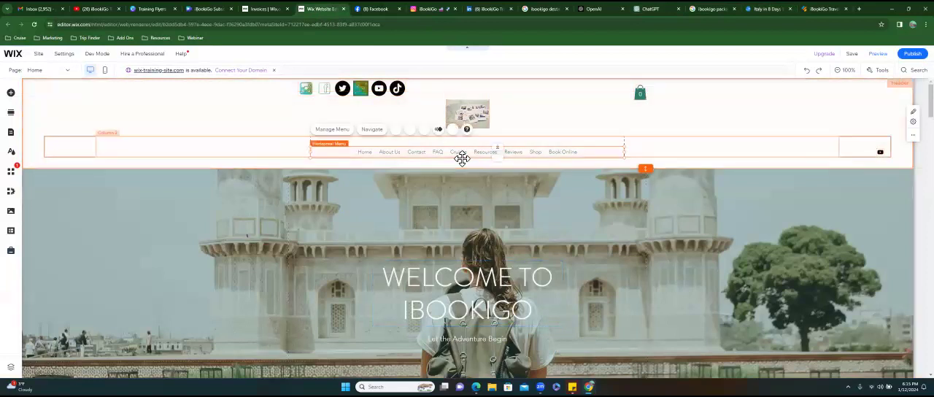
click(332, 129)
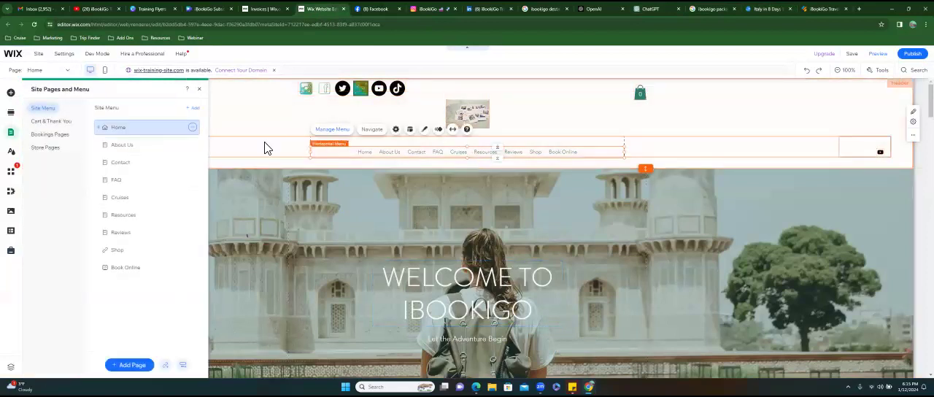
click(130, 196)
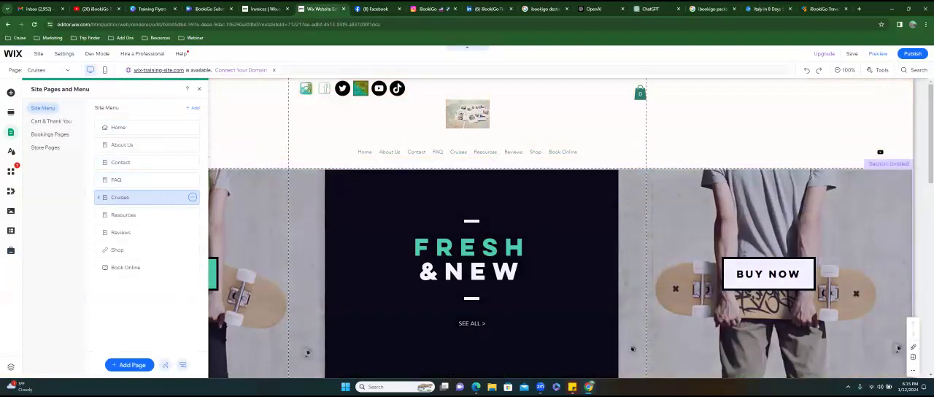
- Browse the ready-made Services strip designs that can be added to the Cruises page, and return to the page without adding one
click(554, 211)
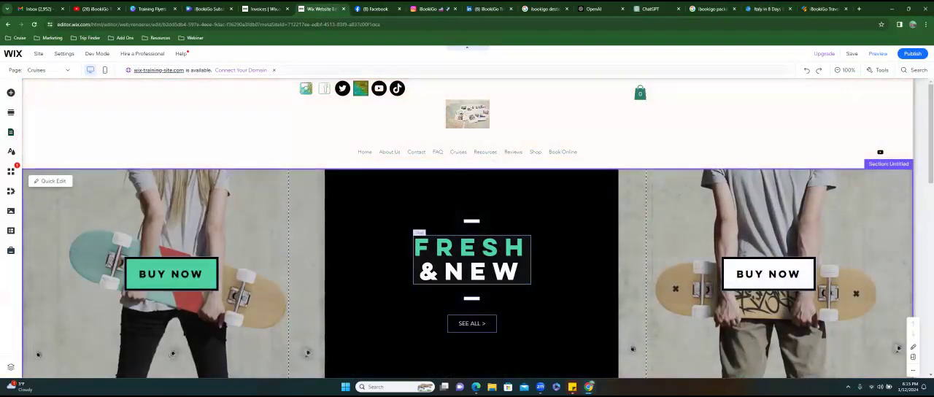
scroll(467, 234, down, 1)
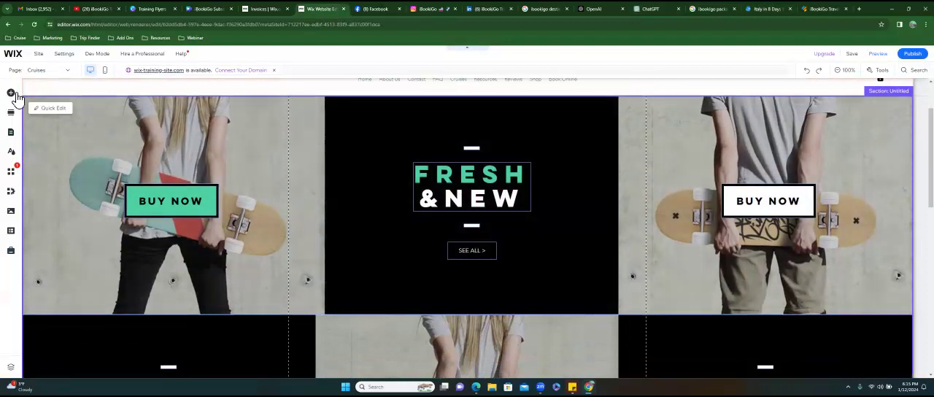
click(13, 94)
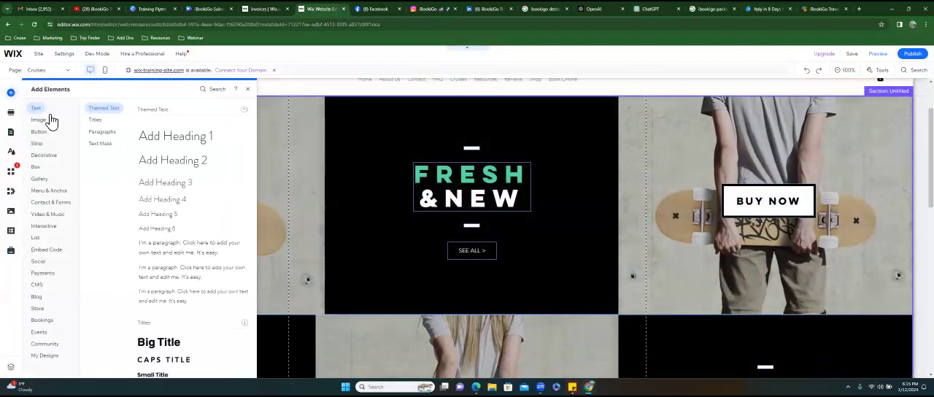
click(42, 145)
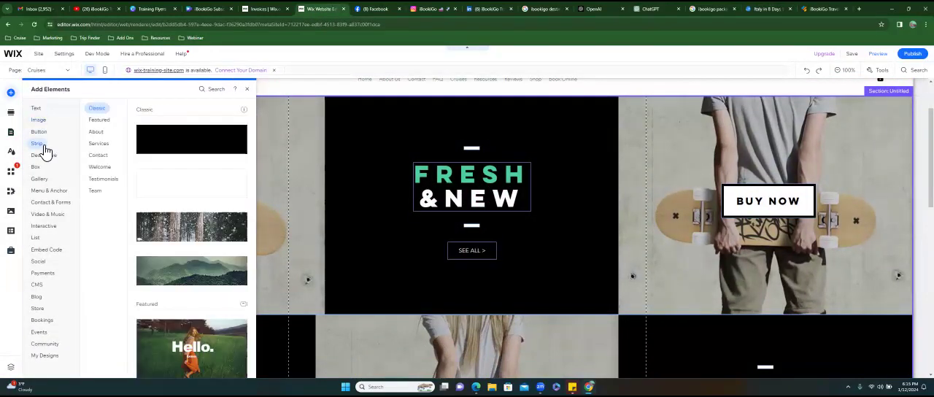
click(114, 145)
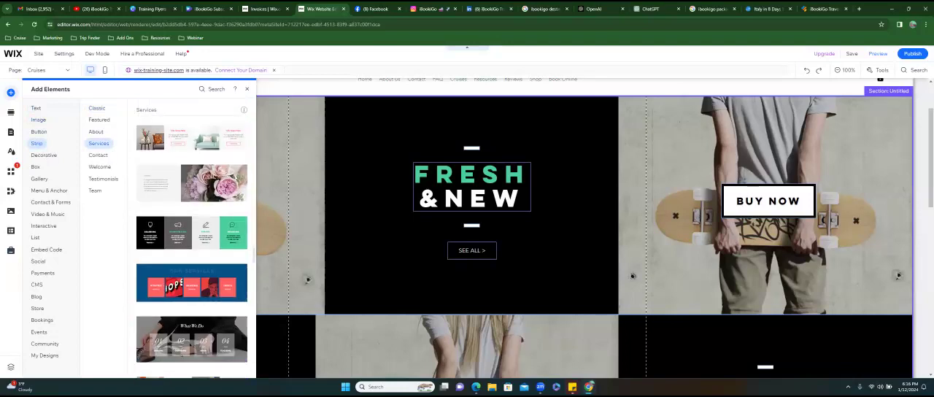
scroll(191, 291, down, 3)
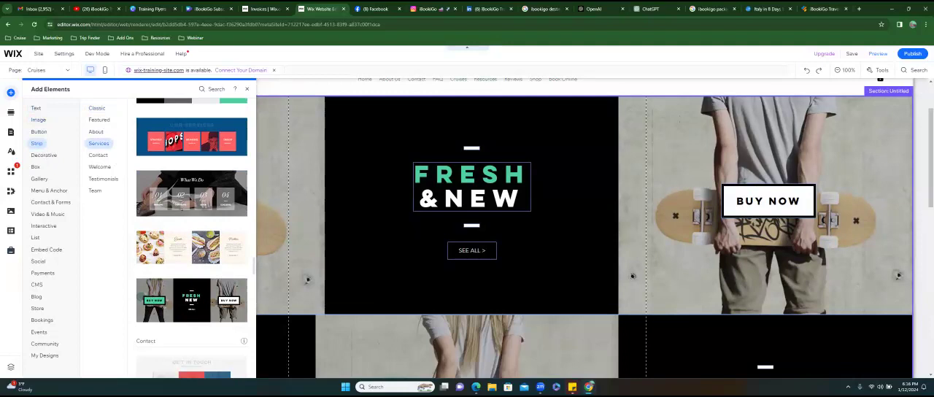
click(543, 217)
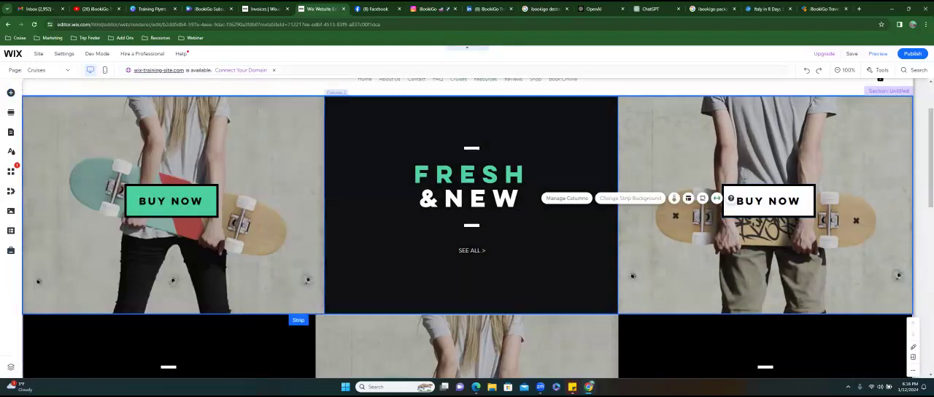
scroll(544, 218, up, 2)
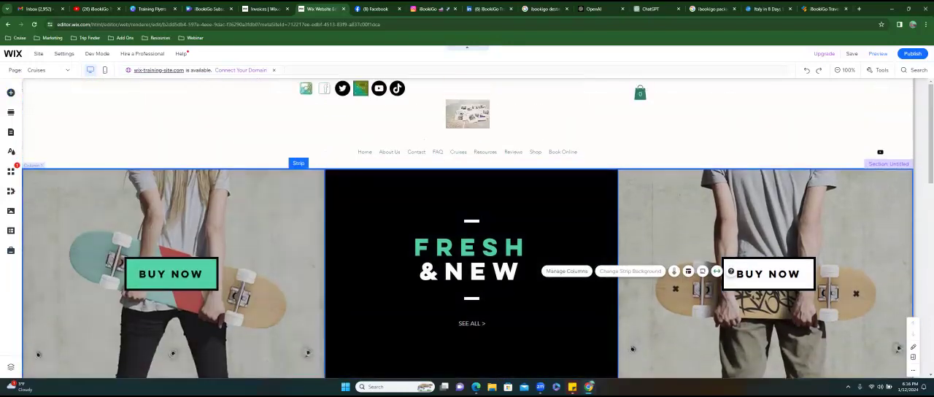
- Open the BranchUp website, branchup.com, in a new browser tab
click(859, 9)
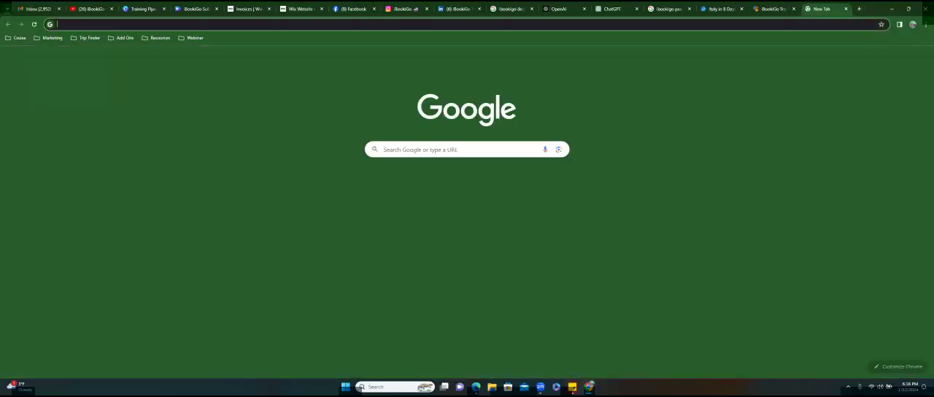
text(branchup.com)
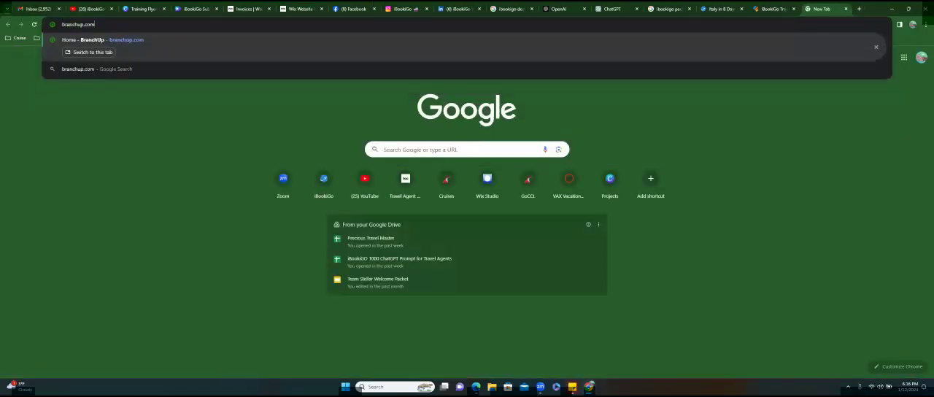
key(Return)
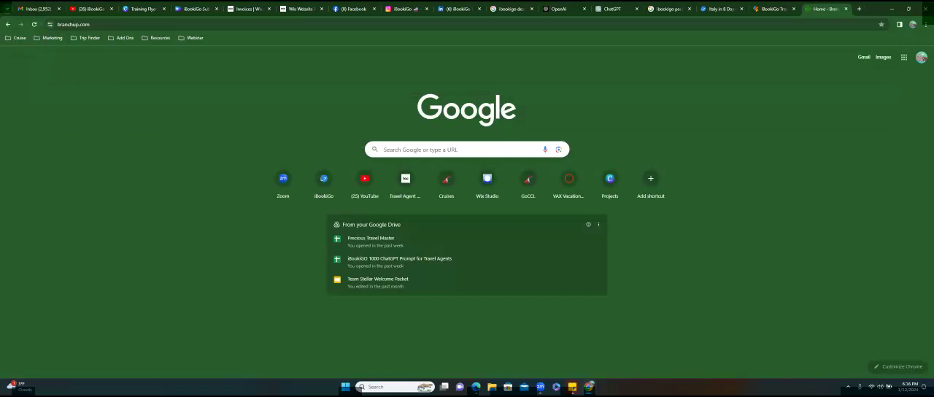
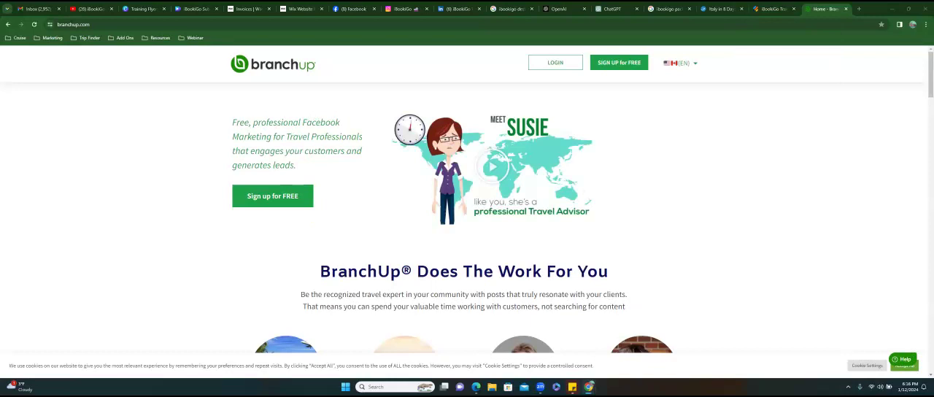
- Log in to BranchUp and look over the upcoming and top-performing posts on the account's home page
click(555, 63)
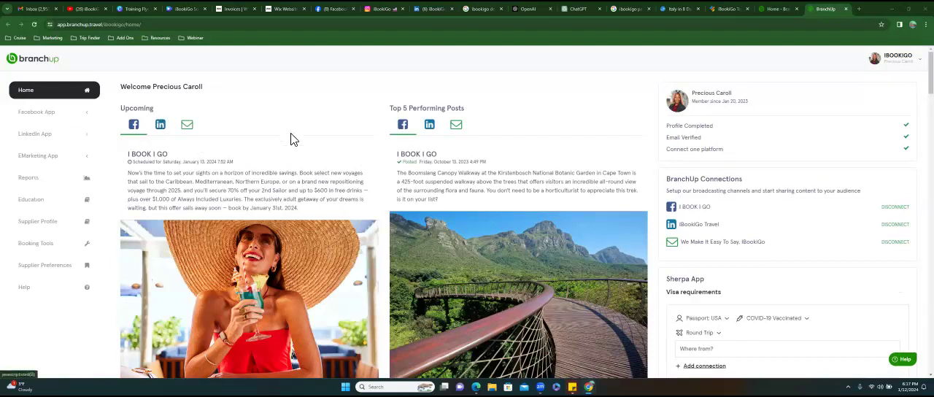
scroll(312, 197, down, 2)
scroll(312, 197, down, 3)
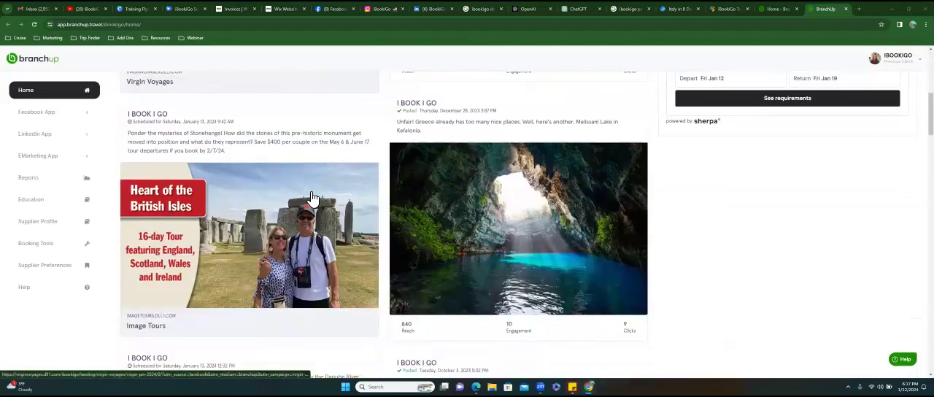
scroll(312, 197, up, 5)
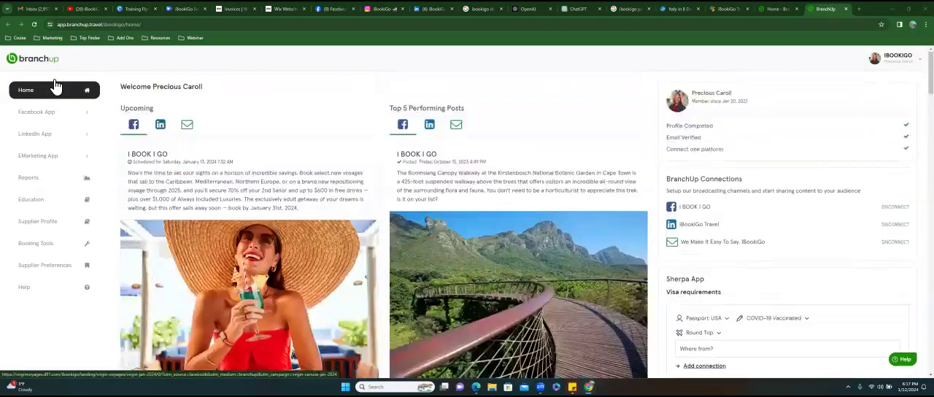
- Open the posting schedule of the Facebook App and examine the upcoming I BOOK I GO posts down to the AmaWaterways one
click(62, 116)
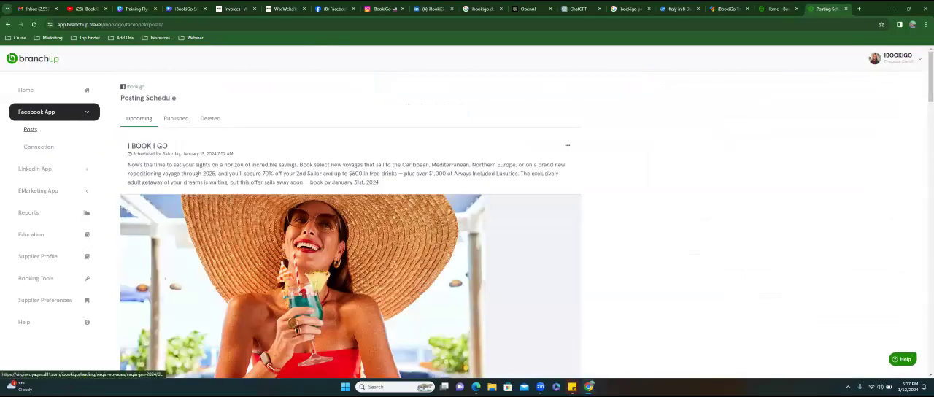
scroll(363, 235, down, 2)
scroll(363, 236, down, 8)
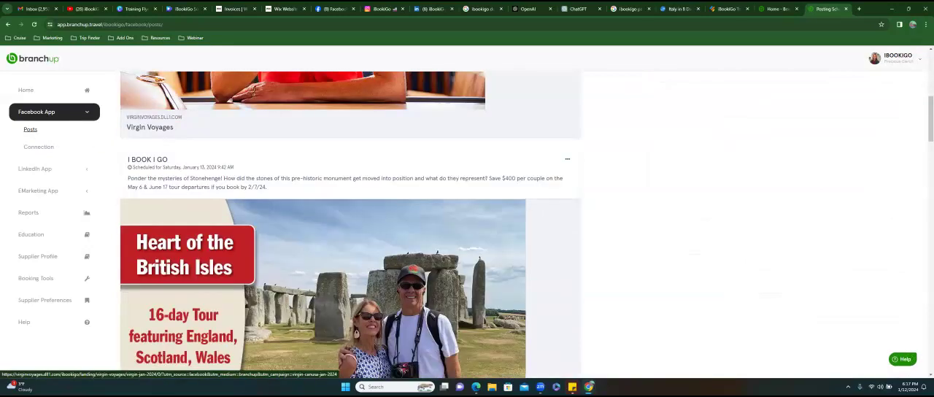
scroll(158, 141, down, 4)
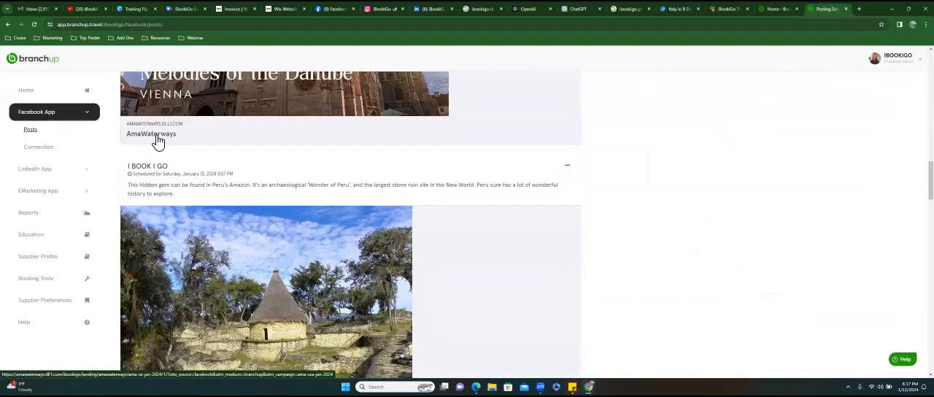
- Open the AmaWaterways landing page linked from the Melodies of the Danube post and view its river cruise offers
click(158, 141)
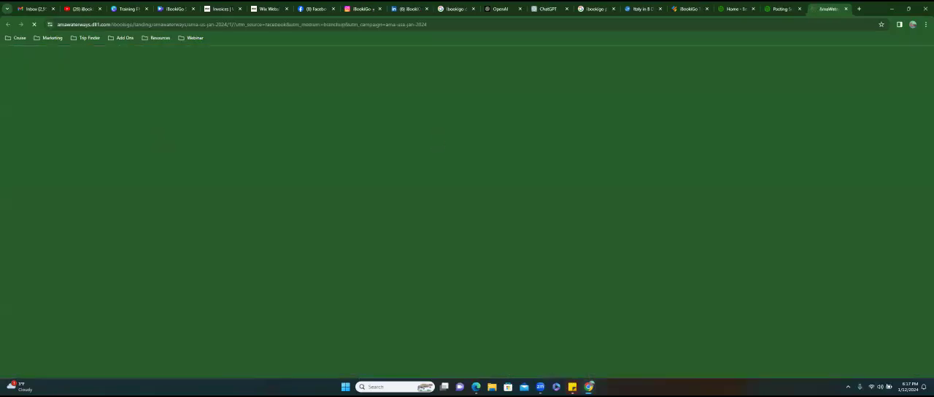
scroll(286, 73, down, 1)
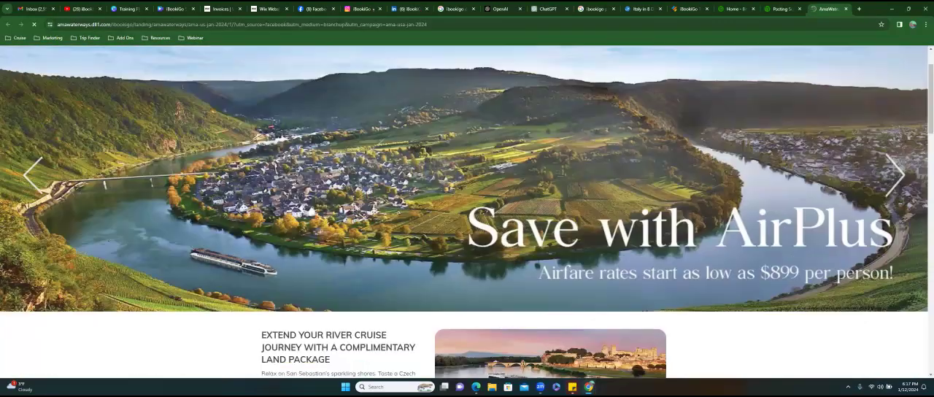
scroll(467, 211, down, 2)
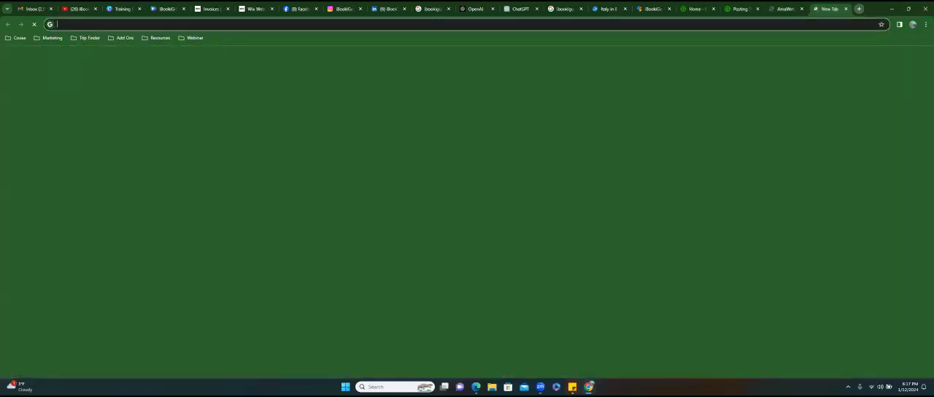
- Open the iBookiGo co-branded AmaWaterways page, amawaterways.com/agent/ibookigo, in a new browser tab and look through it
click(858, 9)
text(G)
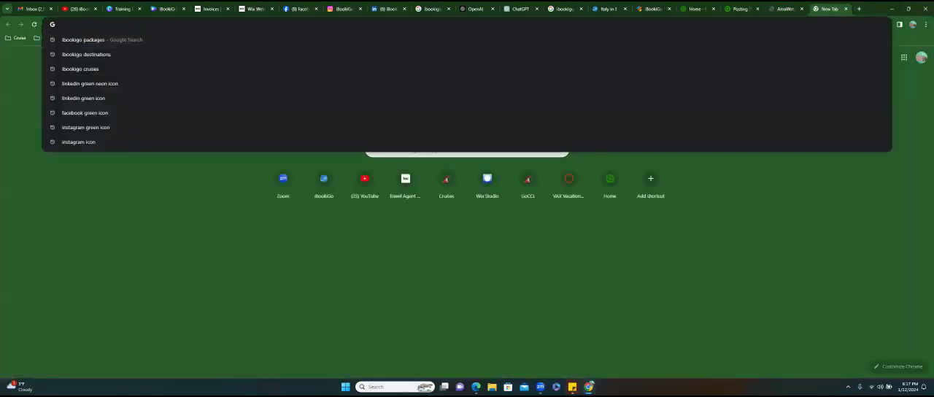
text(ama)
key(Return)
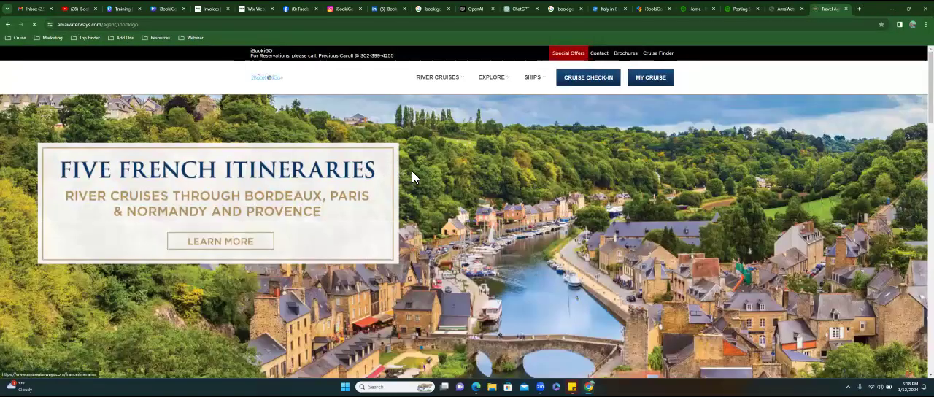
scroll(220, 240, down, 4)
scroll(175, 84, up, 3)
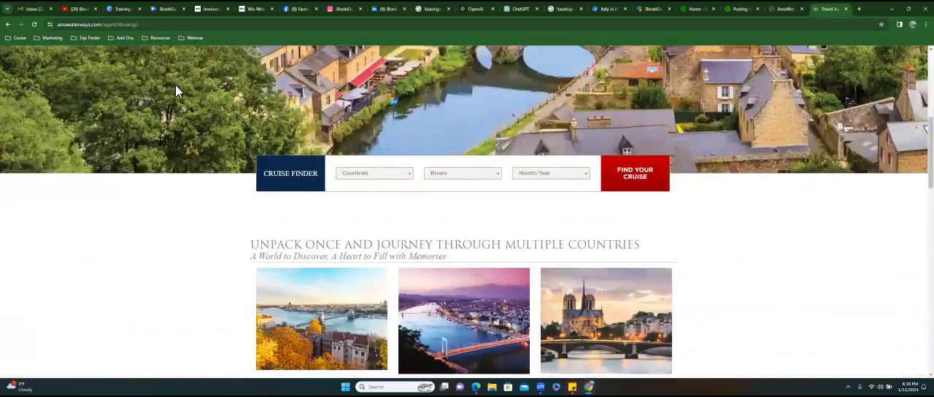
- Copy the web address of the co-branded AmaWaterways agent page
click(122, 26)
right_click(122, 24)
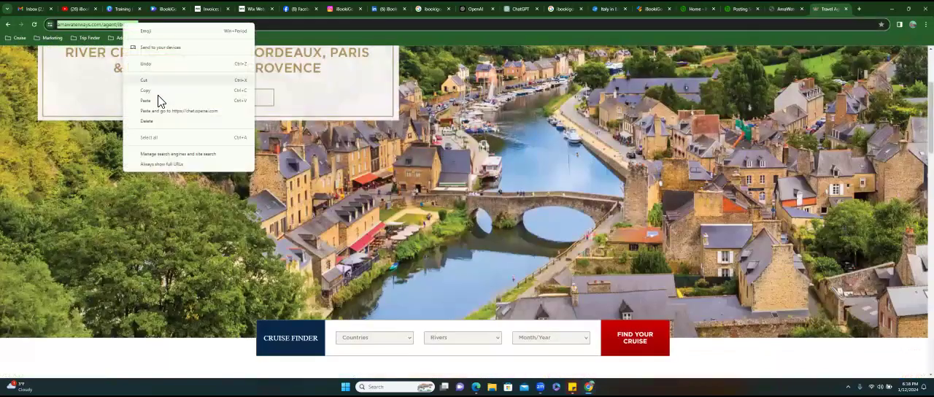
click(146, 90)
scroll(428, 127, up, 3)
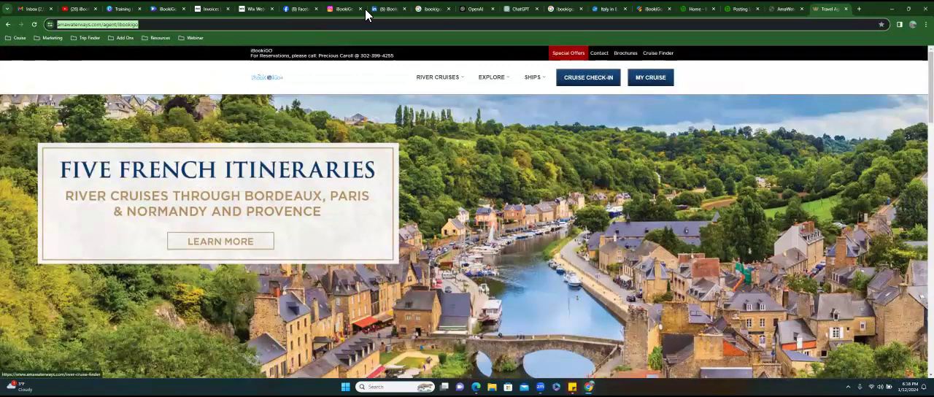
- Switch to the Wix Website Editor and change the text of the green BUY NOW button in the strip's first column to "Book Now"
click(255, 13)
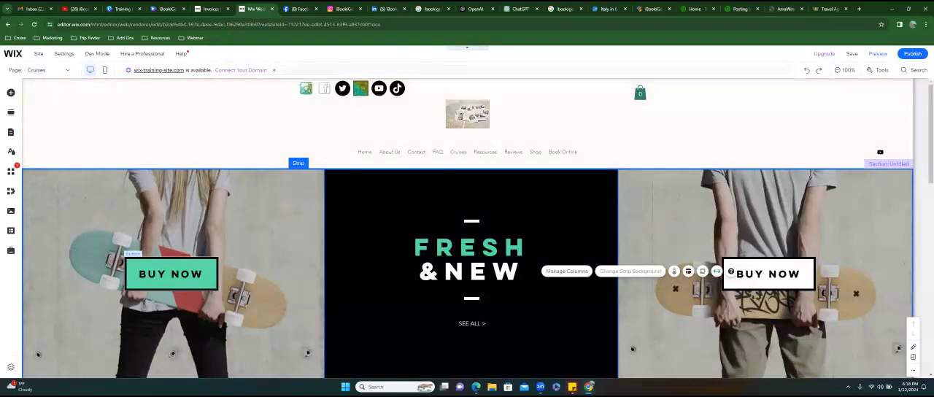
click(170, 273)
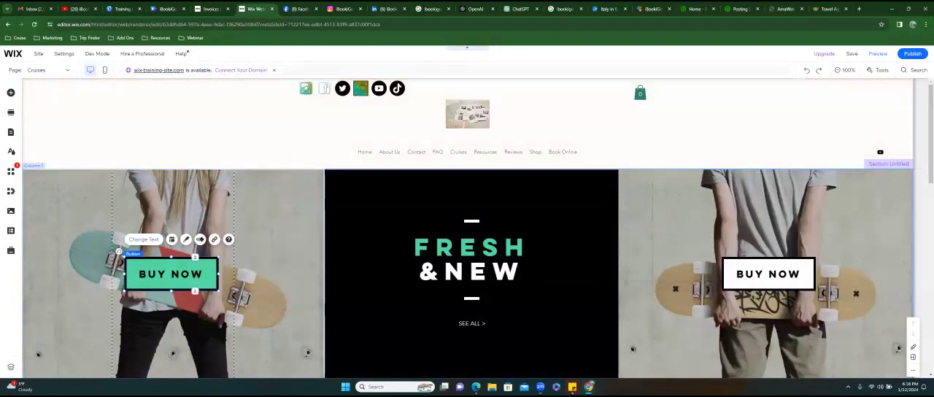
click(143, 239)
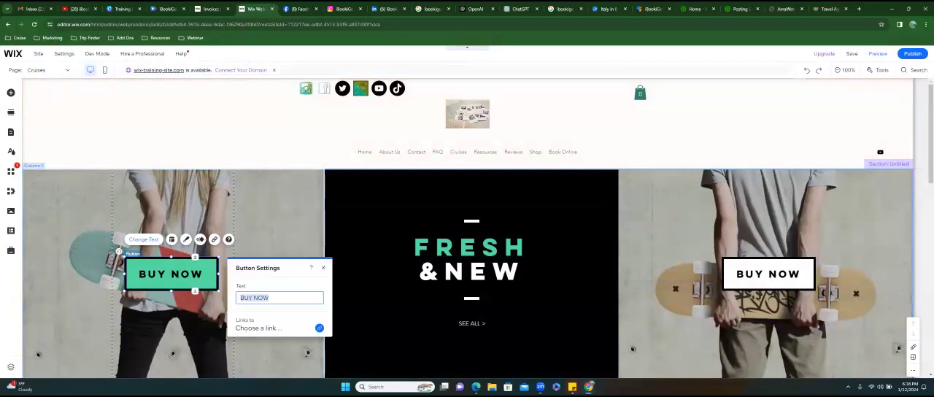
text(Book Now)
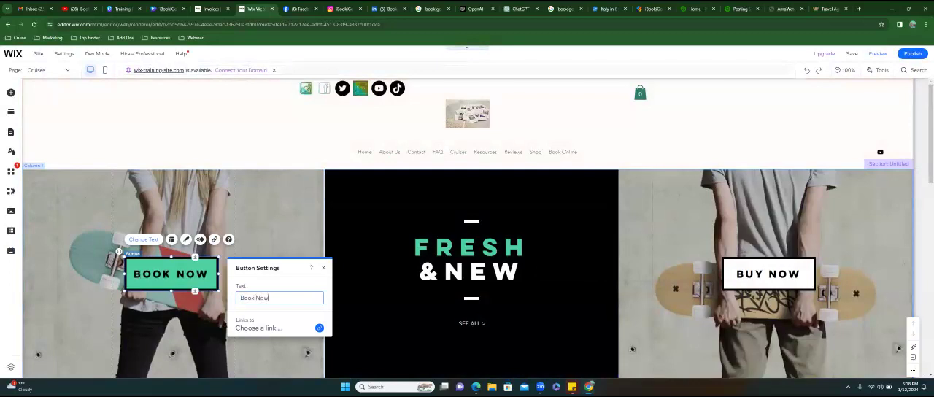
- Link the Book Now button to the copied web address, amawaterways.com/agent/ibookigo, opening in a new window
click(319, 328)
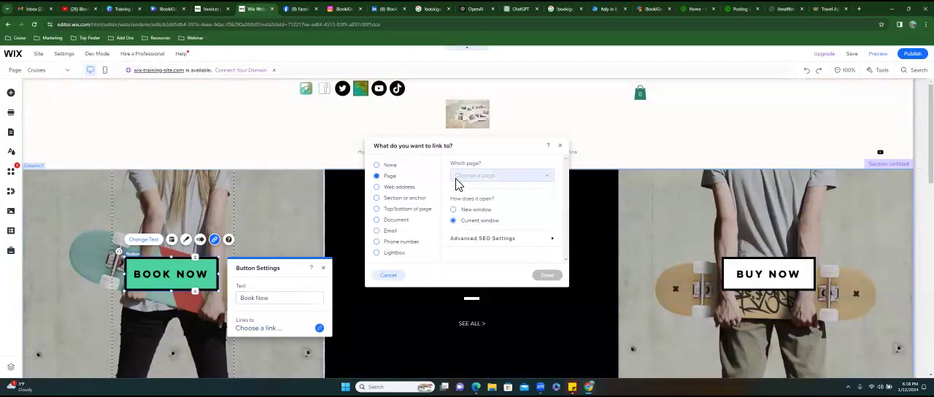
click(458, 181)
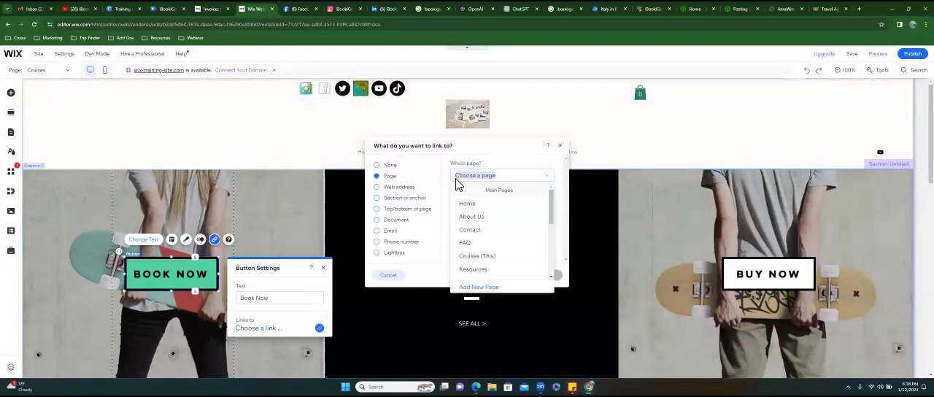
click(379, 192)
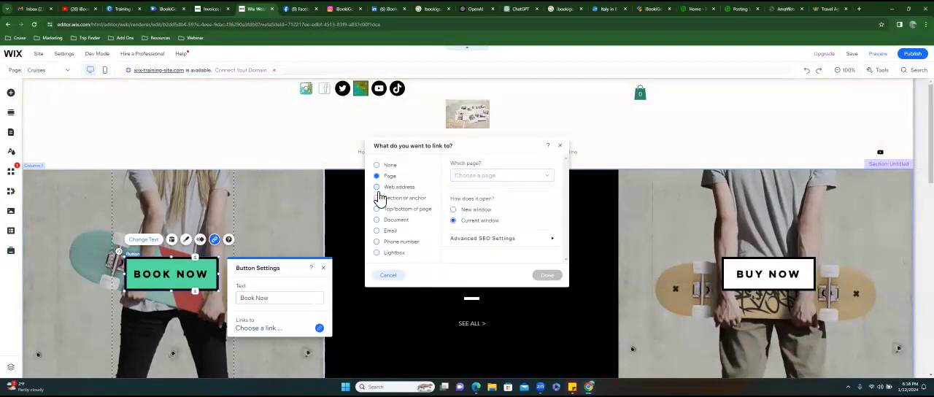
click(379, 190)
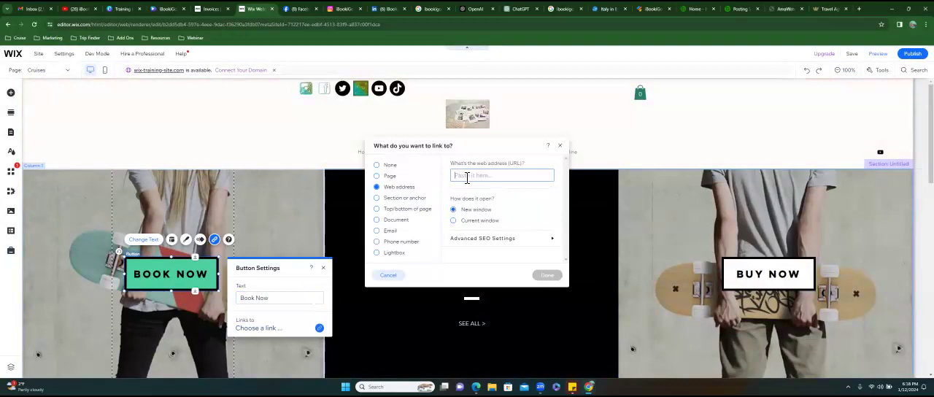
key(ctrl+v)
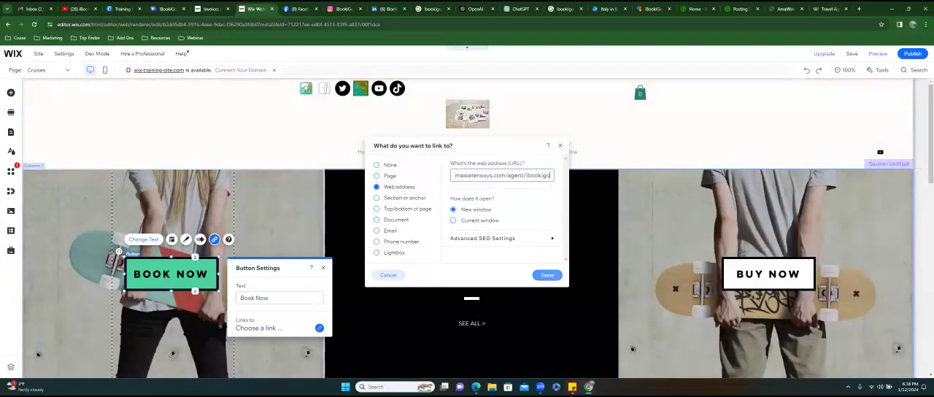
click(546, 274)
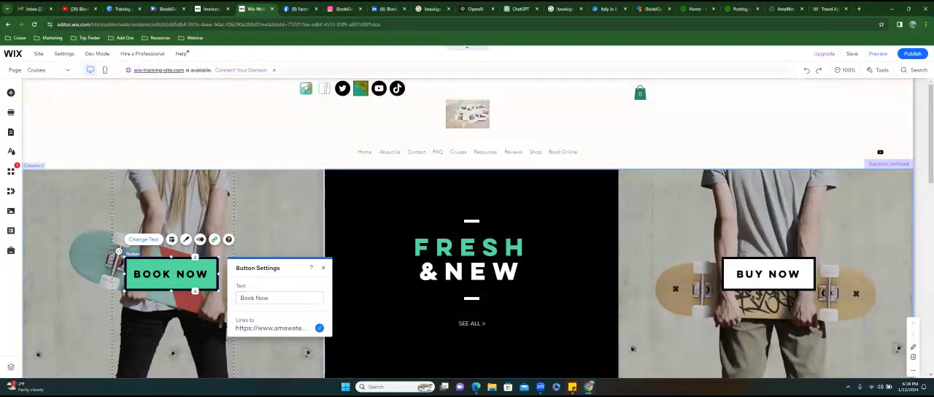
click(159, 195)
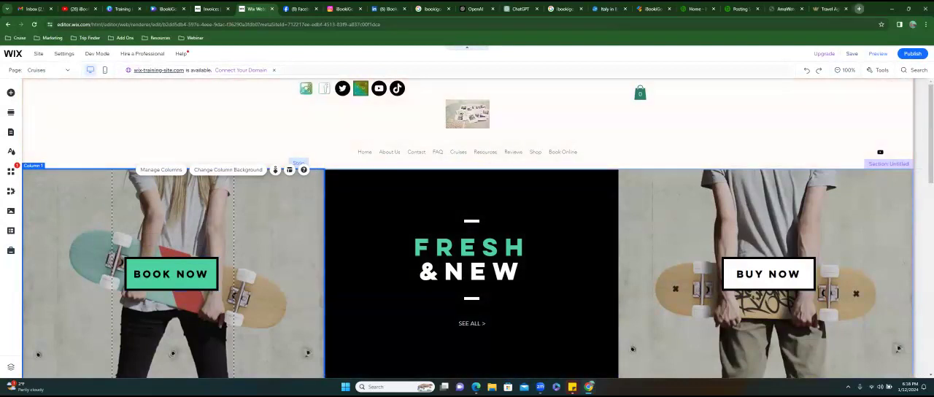
- Search Google Images for "amawaterways" in a new browser tab and browse the river cruise ship pictures
click(858, 8)
text(amawatera)
key(BackSpace)
text(ways)
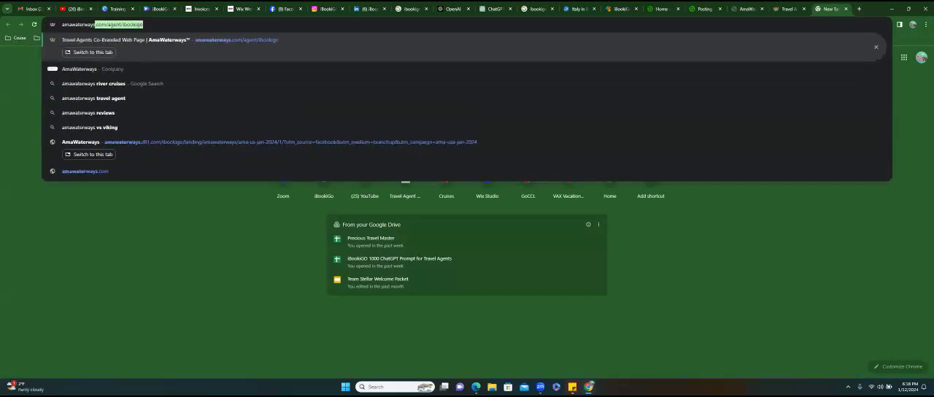
key(Delete)
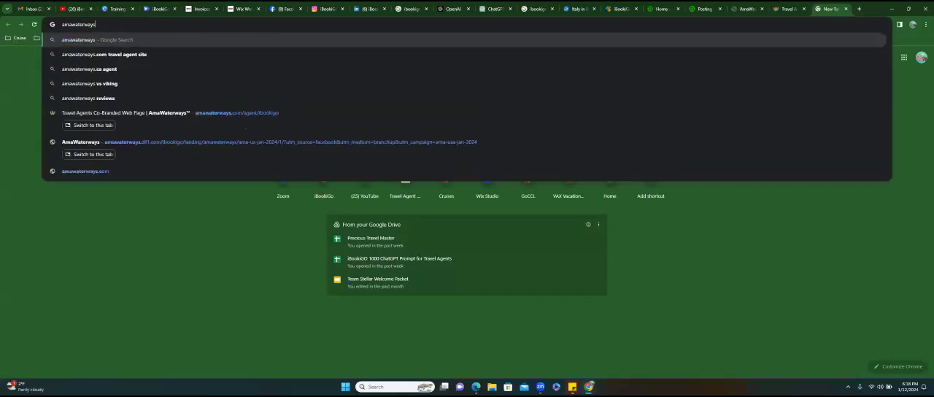
key(Return)
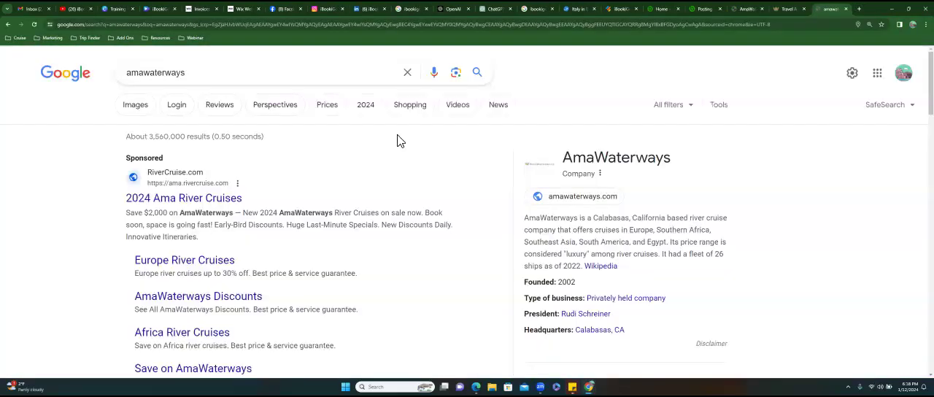
click(134, 106)
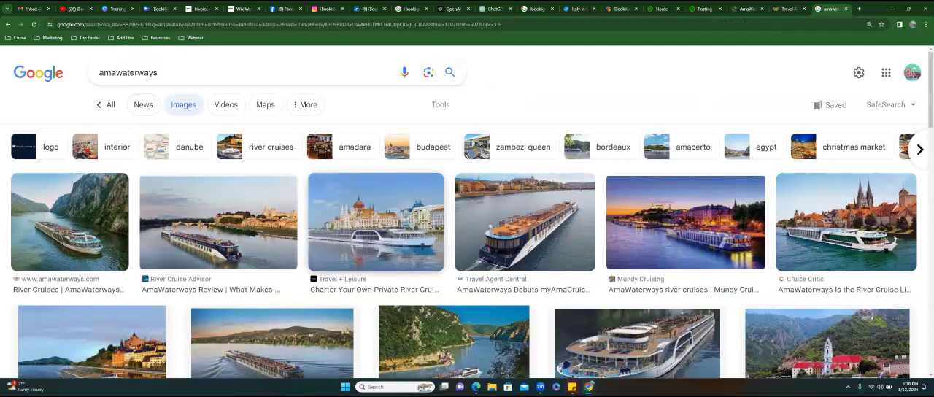
scroll(157, 151, down, 2)
scroll(464, 226, down, 3)
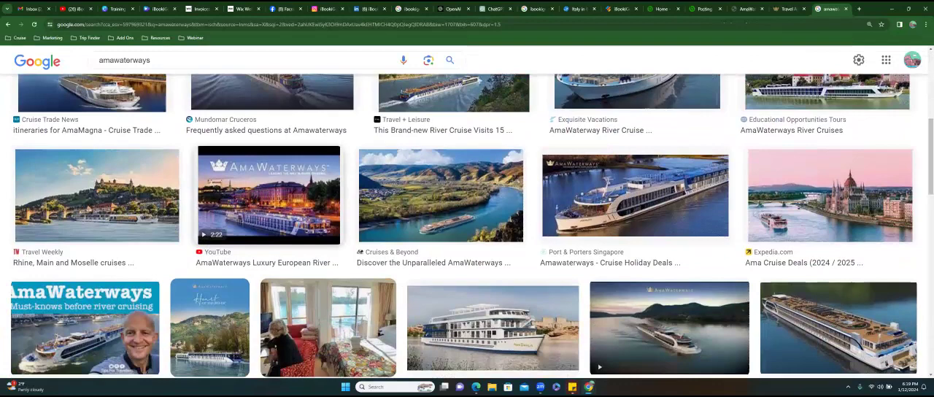
scroll(464, 227, down, 7)
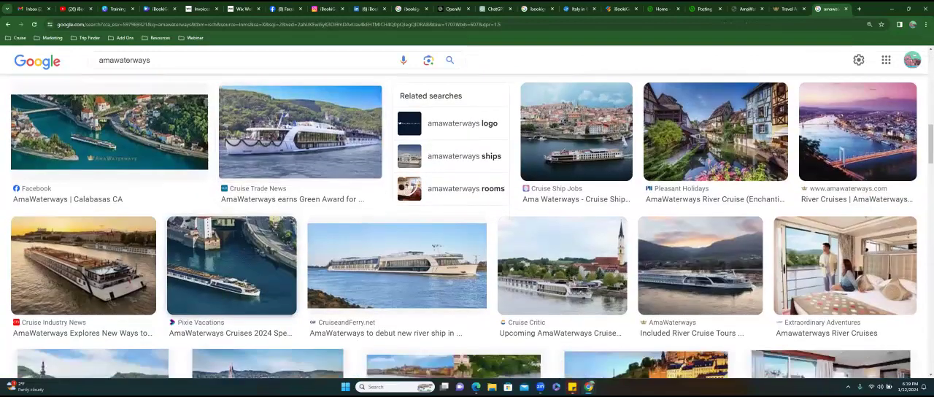
scroll(464, 226, down, 3)
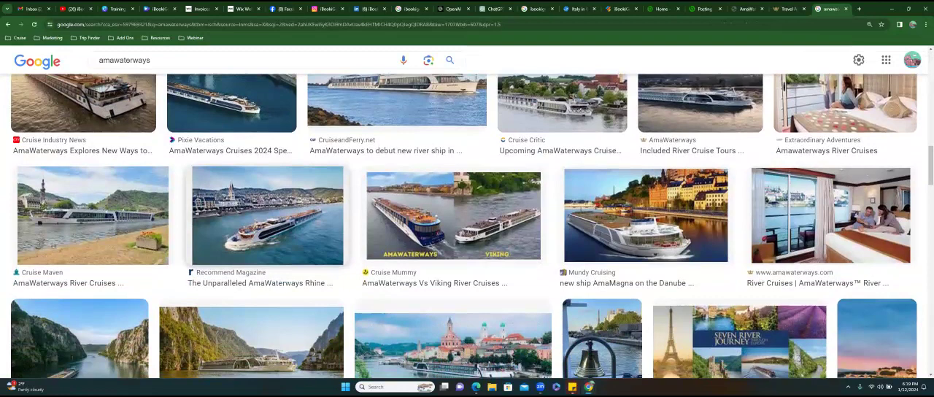
- Return to the co-branded AmaWaterways site and open its Brochures page to view the 2025 and 2024 brochures
click(788, 9)
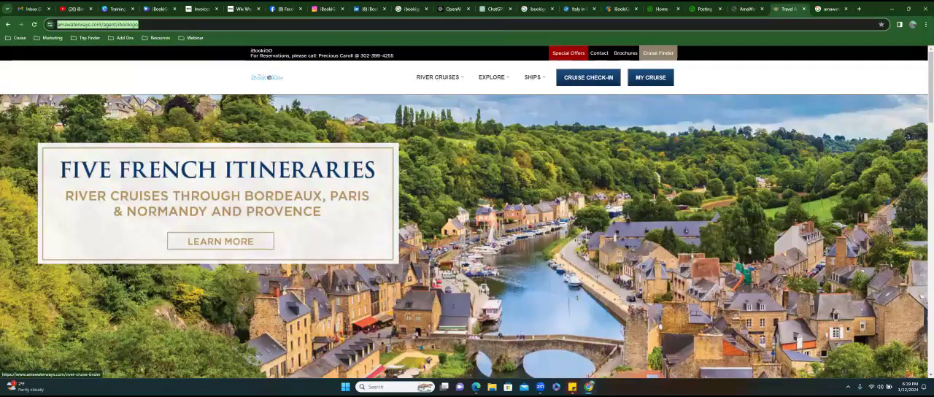
click(625, 53)
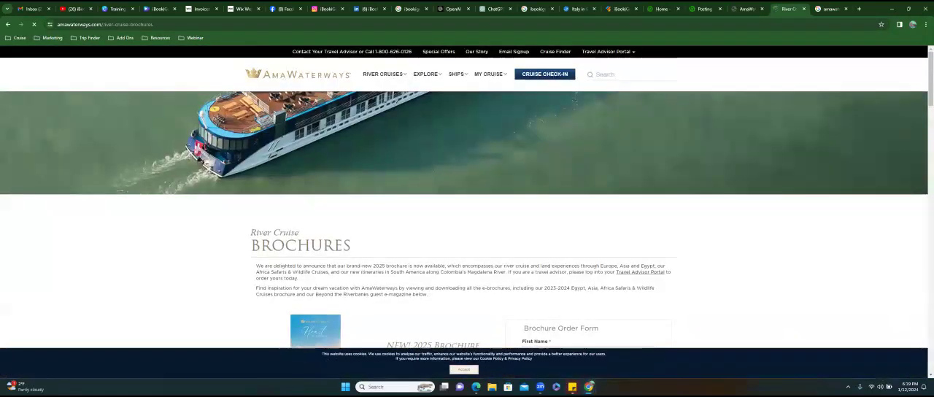
scroll(467, 219, down, 3)
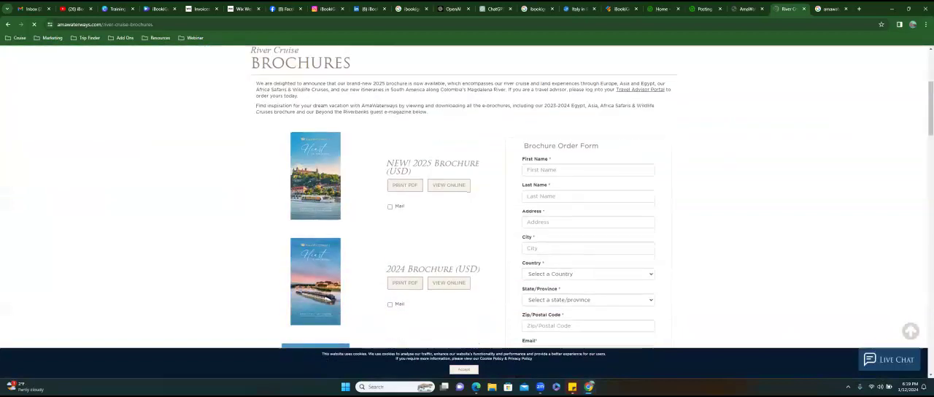
- Review the remaining brochures and Beyond the River Banks magazines on the AmaWaterways River Cruise Brochures page
scroll(467, 219, down, 5)
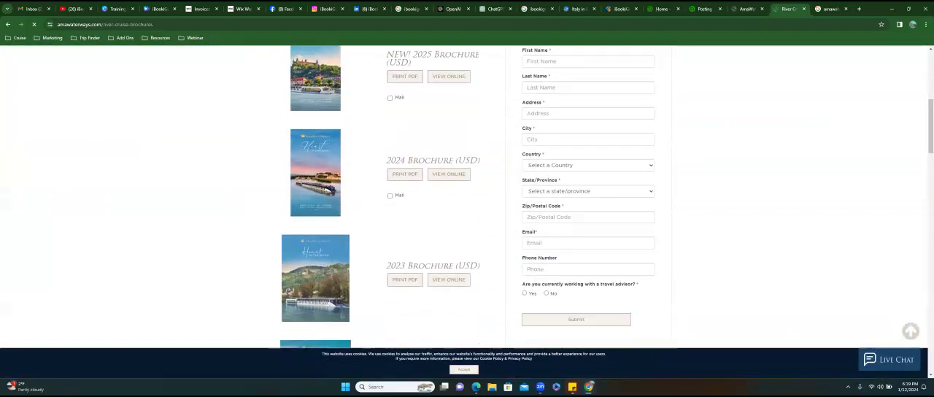
scroll(467, 197, down, 6)
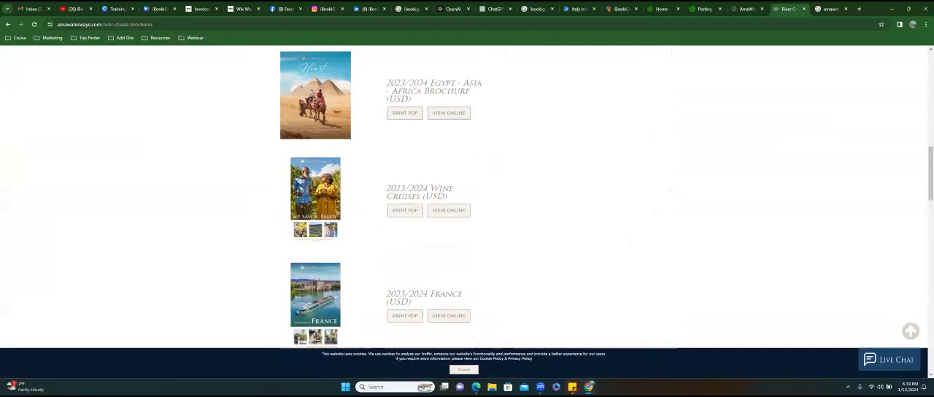
scroll(467, 197, down, 5)
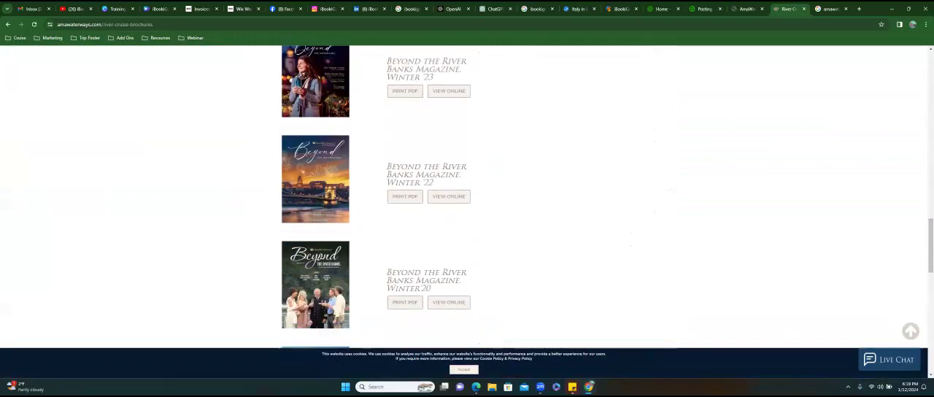
scroll(408, 305, down, 5)
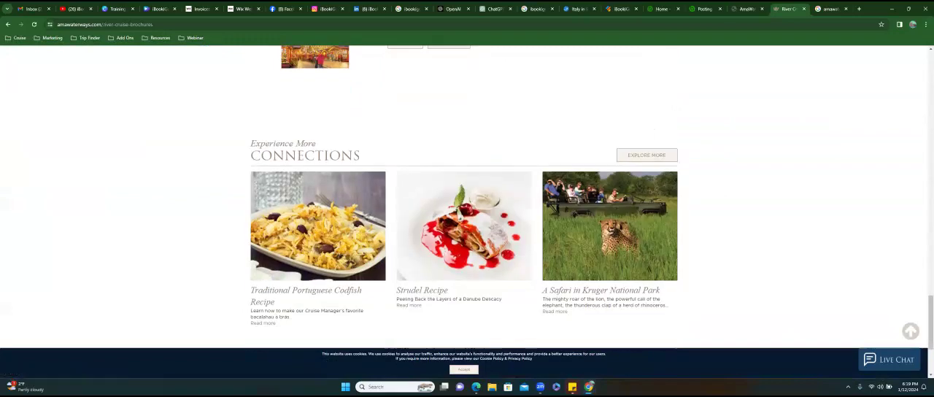
- Bring the AmaWaterways River Cruises badge picture from Google Images into the Wix page and place it in the strip's first column
key(ctrl+Tab)
scroll(467, 226, down, 3)
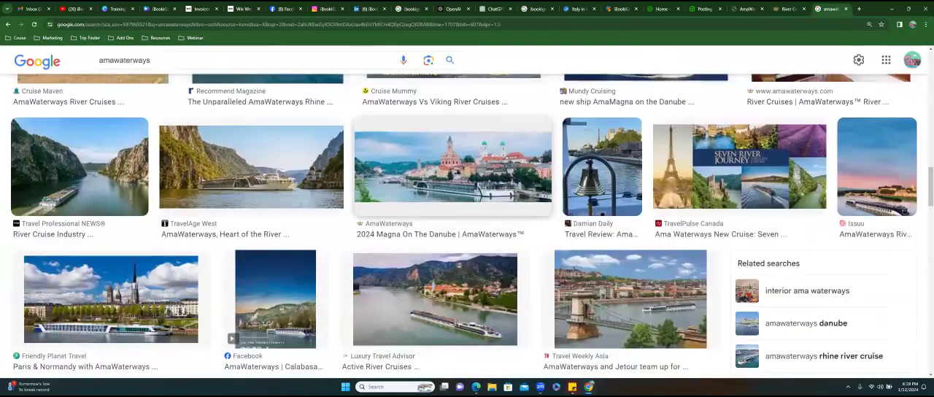
scroll(466, 226, down, 4)
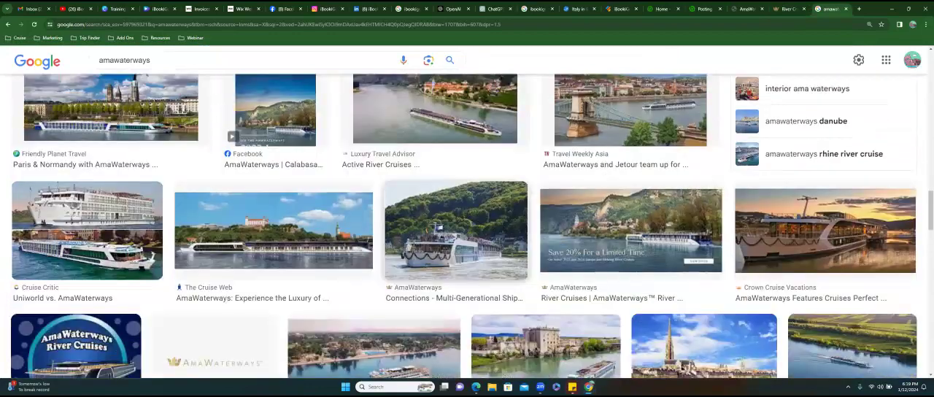
scroll(467, 226, down, 3)
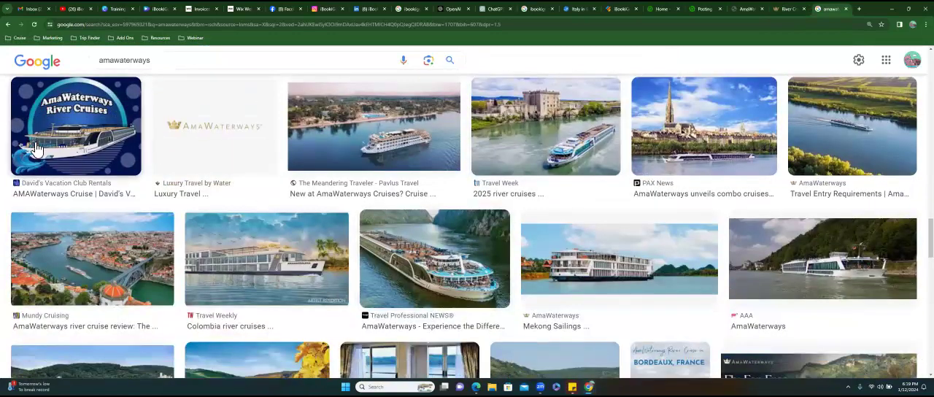
right_click(73, 135)
drag(73, 135, 143, 210)
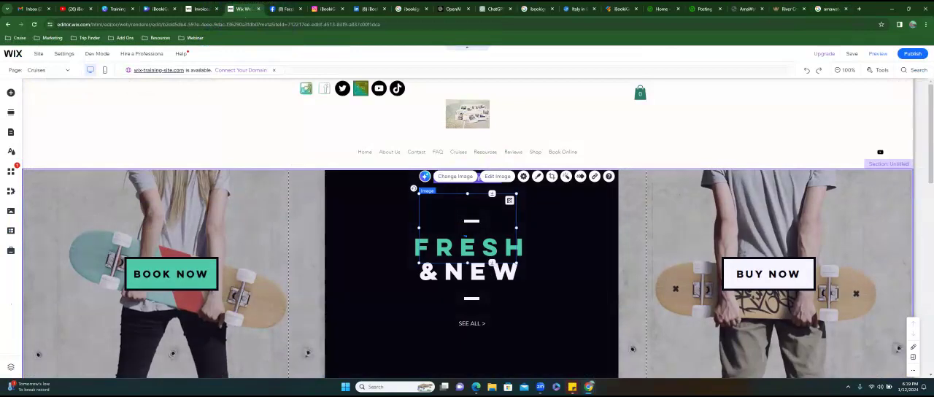
drag(467, 227, 258, 219)
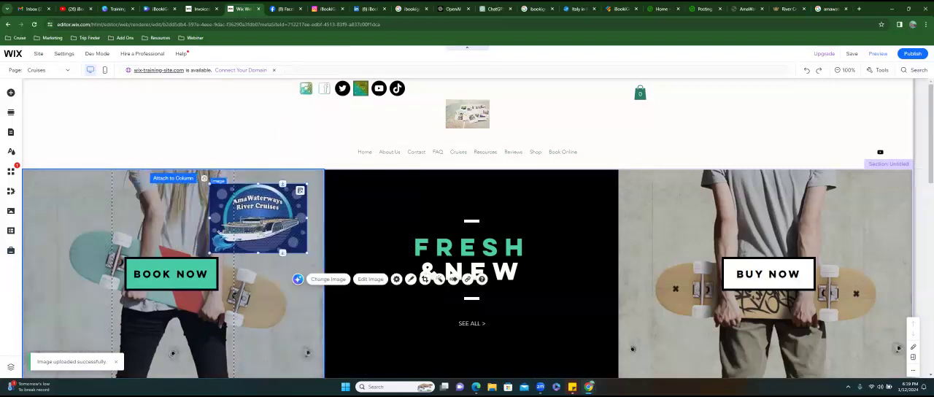
- Find the Morris Columbus Travel "Cruise Through Europe in Luxury" picture in Google Images and add it to the Wix page's strip
click(827, 9)
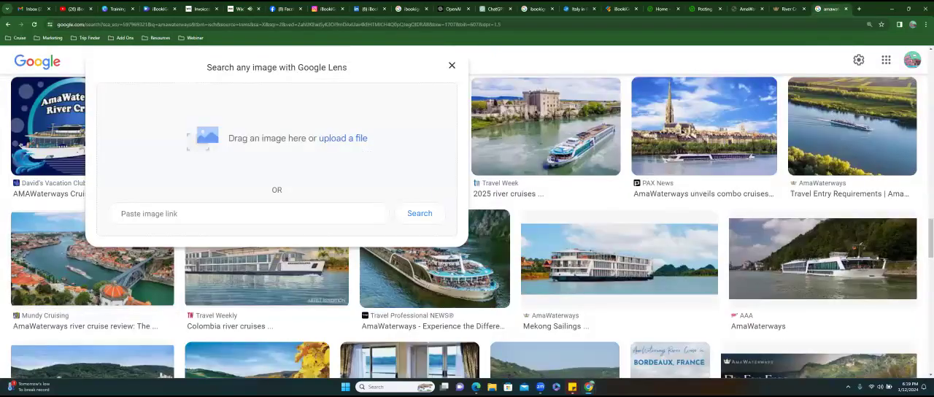
click(452, 66)
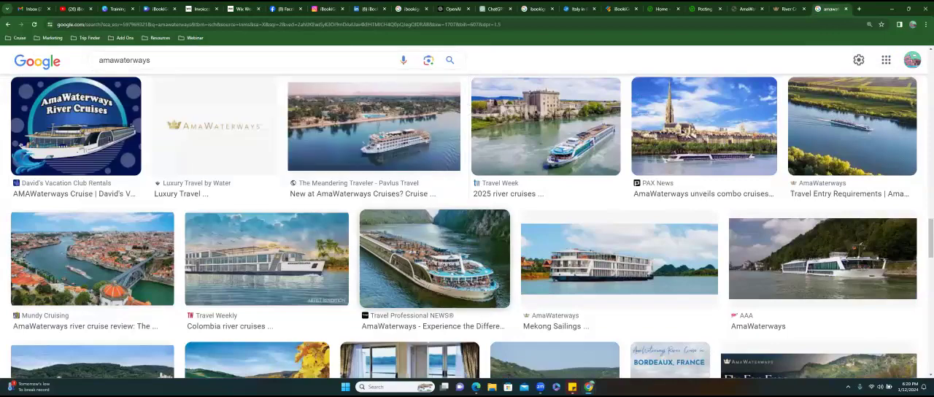
scroll(464, 226, down, 3)
scroll(462, 147, down, 5)
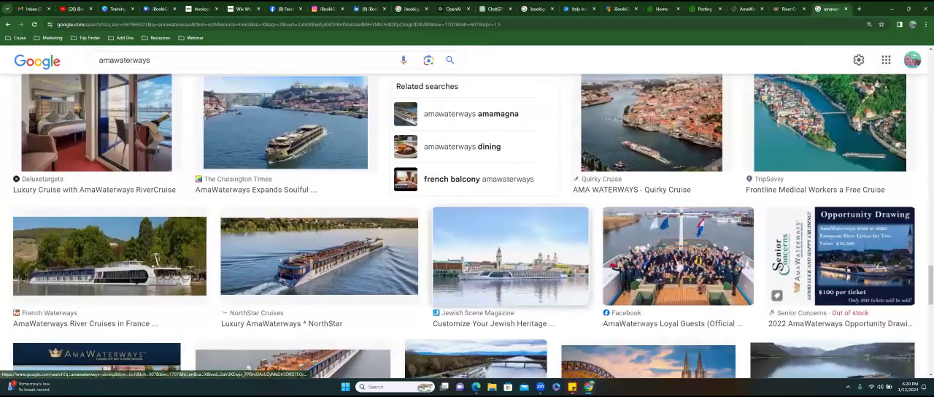
scroll(511, 255, down, 4)
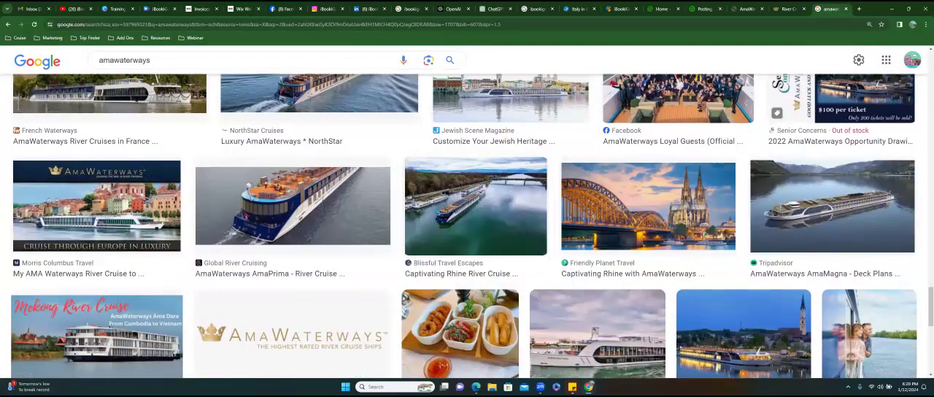
click(96, 205)
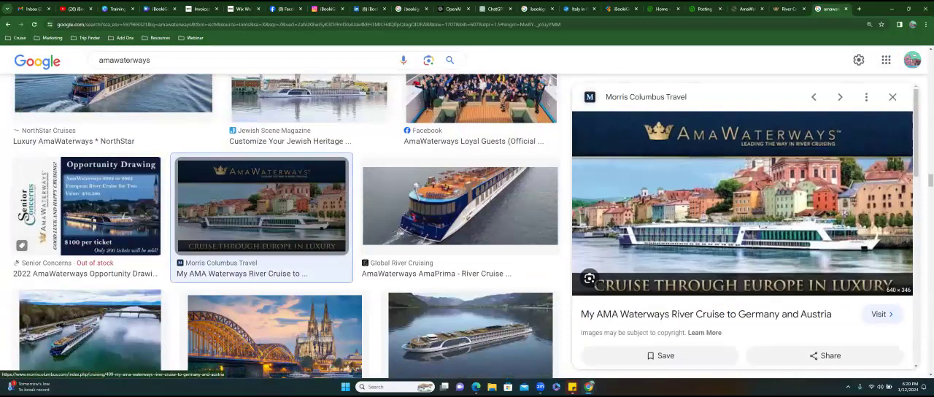
click(428, 59)
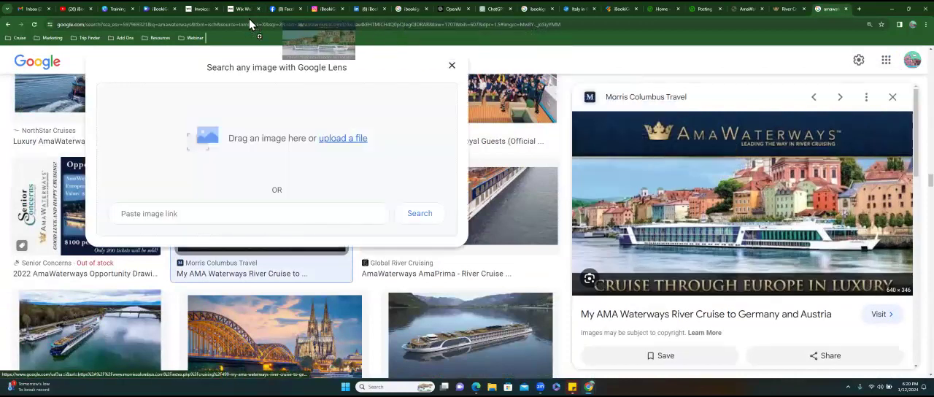
drag(251, 10, 449, 265)
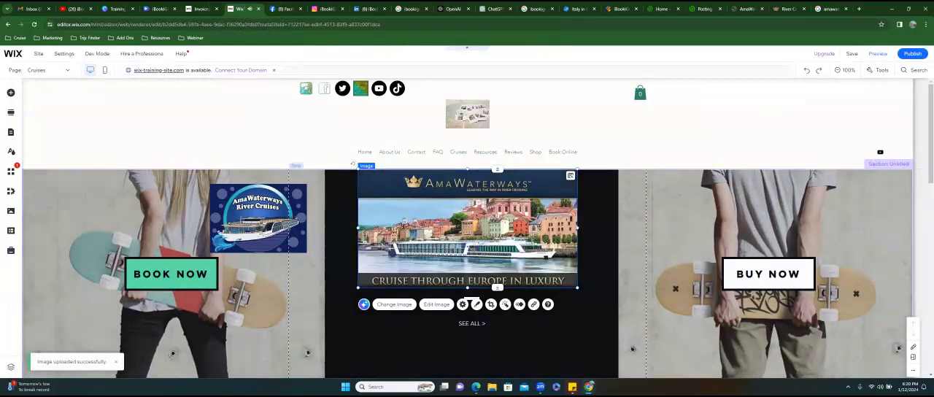
- Delete both AmaWaterways pictures placed over the strip's first and middle columns
click(258, 218)
key(Delete)
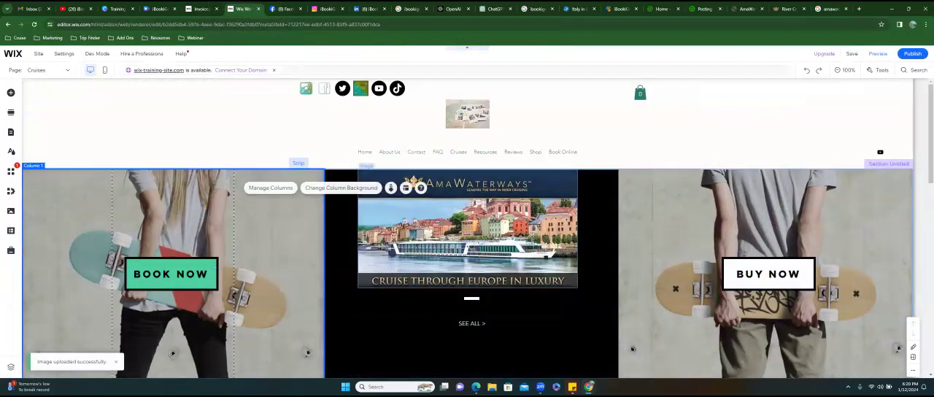
click(467, 227)
key(Delete)
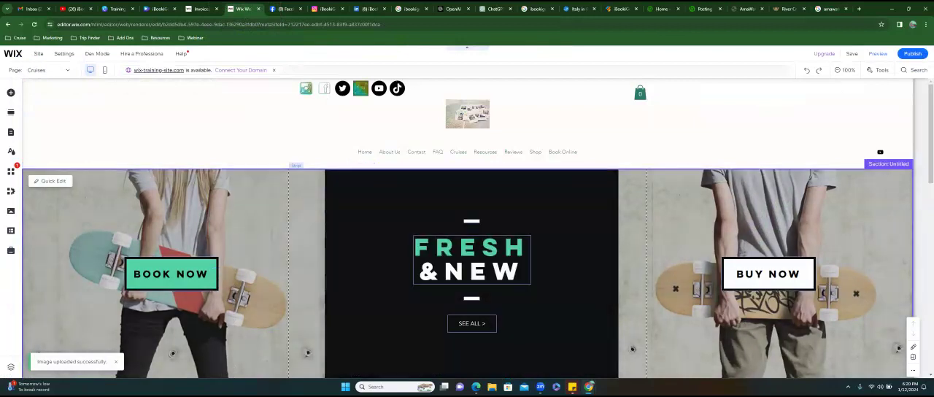
- Choose AmaWaterways.jpg from the site files for the first column's background and open it in the image editor for cropping
click(173, 195)
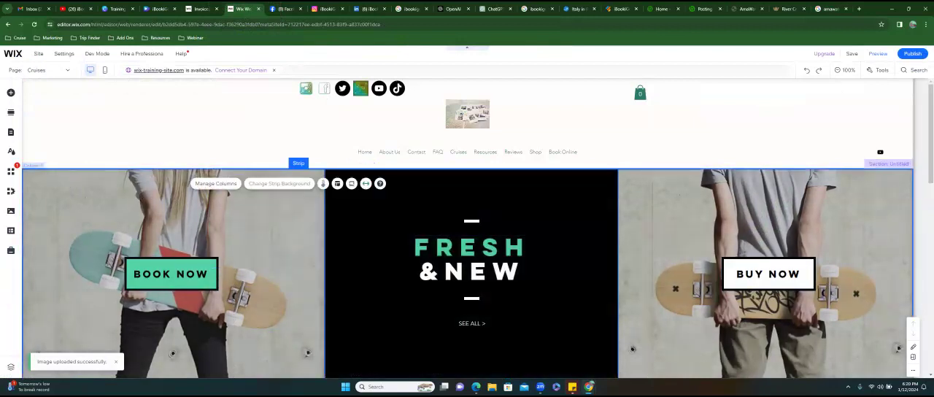
click(157, 196)
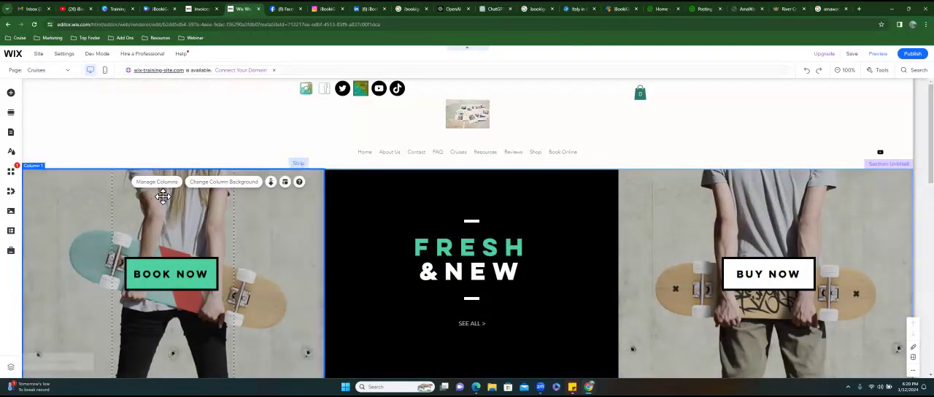
click(218, 182)
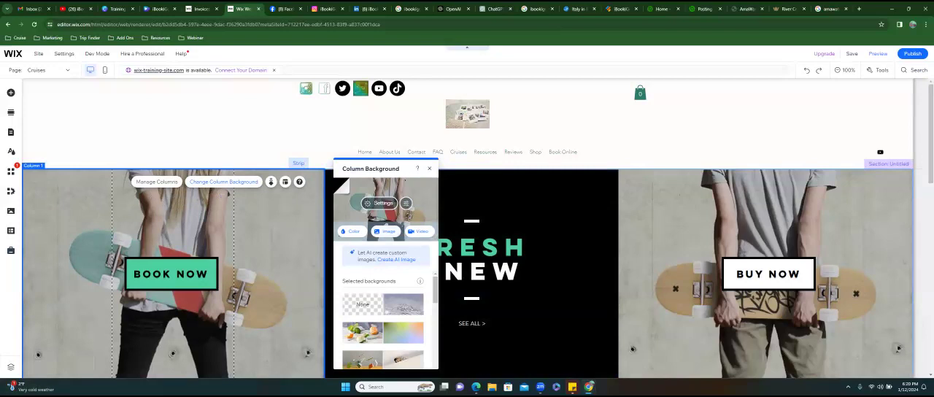
click(388, 232)
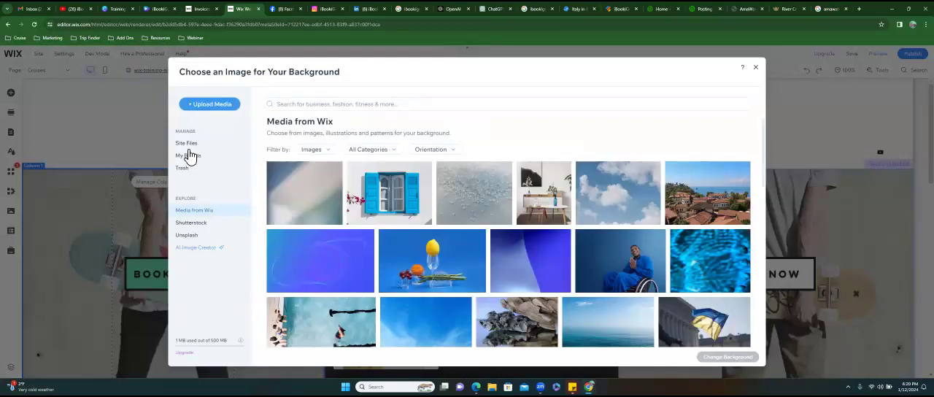
click(188, 145)
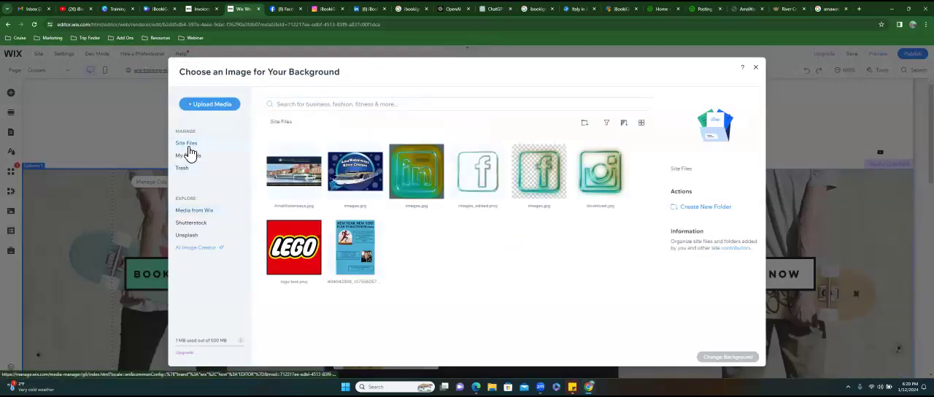
click(298, 181)
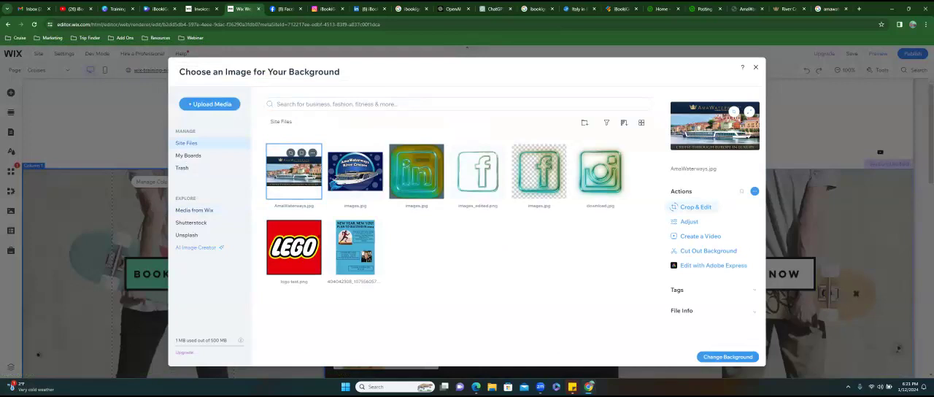
click(695, 207)
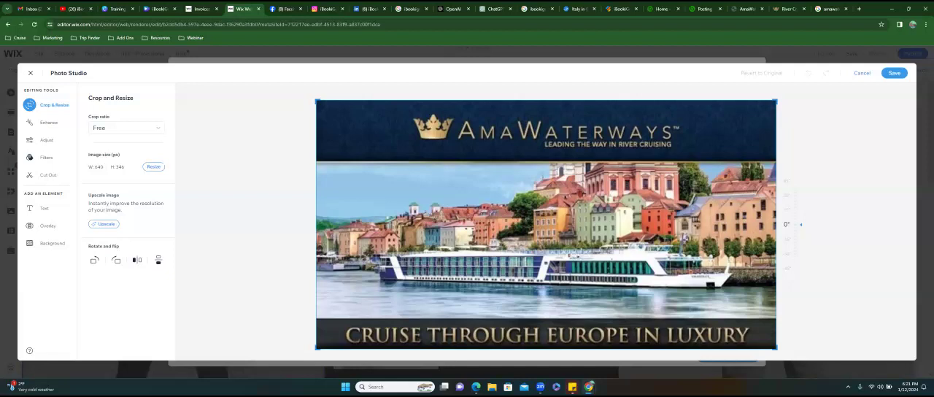
click(160, 176)
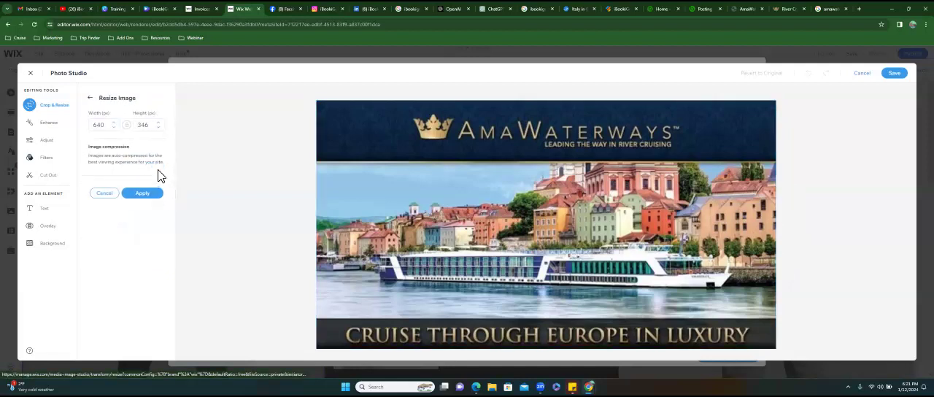
click(114, 128)
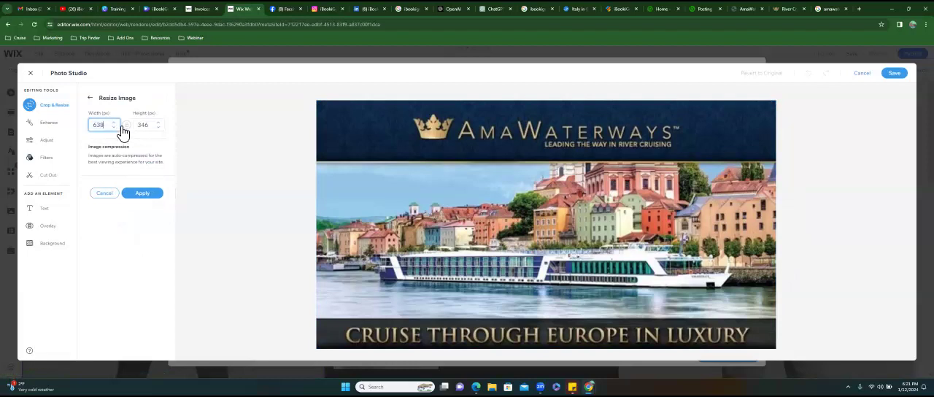
click(105, 192)
- Crop the caption band off the picture's lower edge to about 640 × 303 px, save it, and apply it as the first column's background
drag(545, 348, 545, 317)
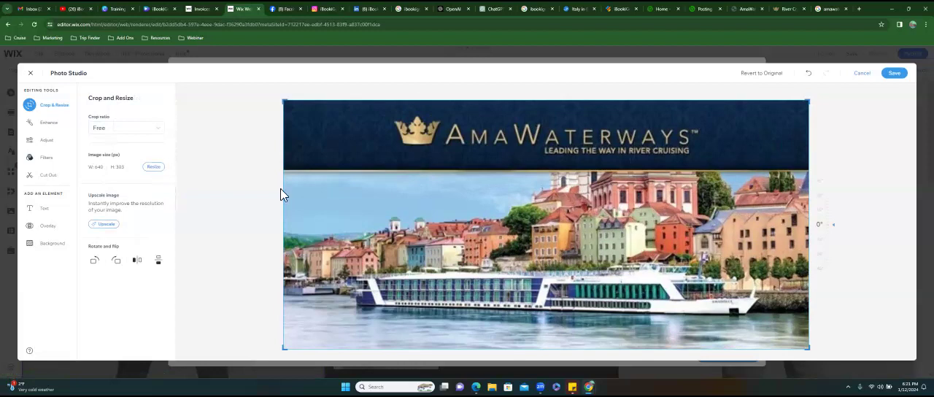
click(50, 144)
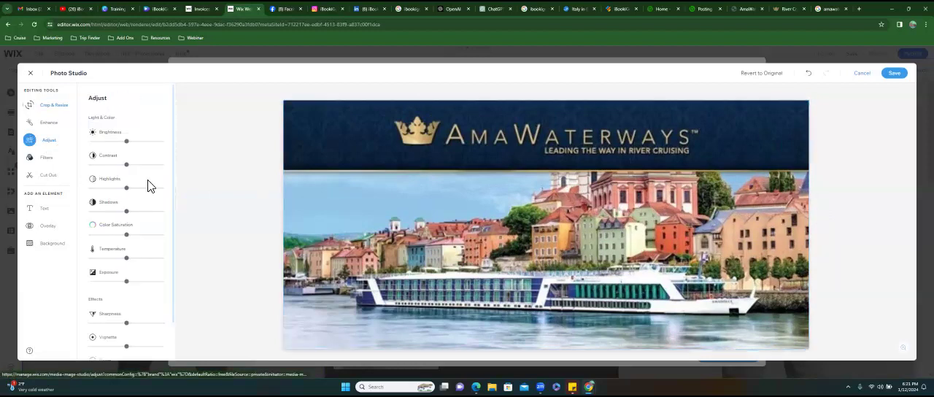
scroll(120, 211, down, 1)
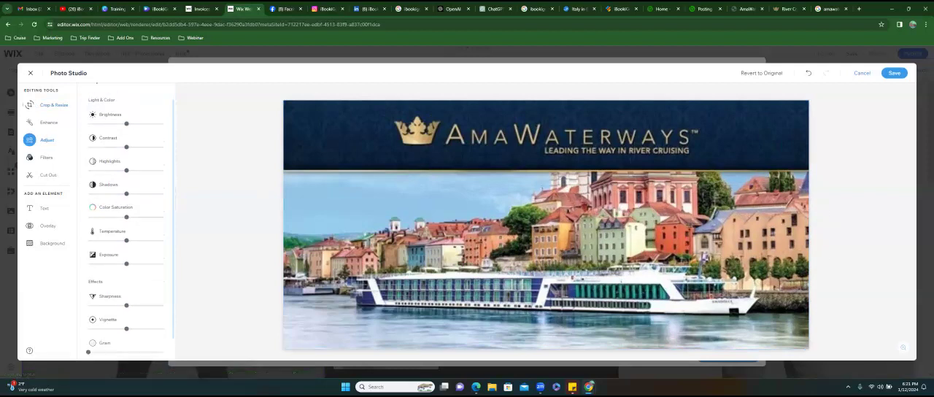
click(49, 124)
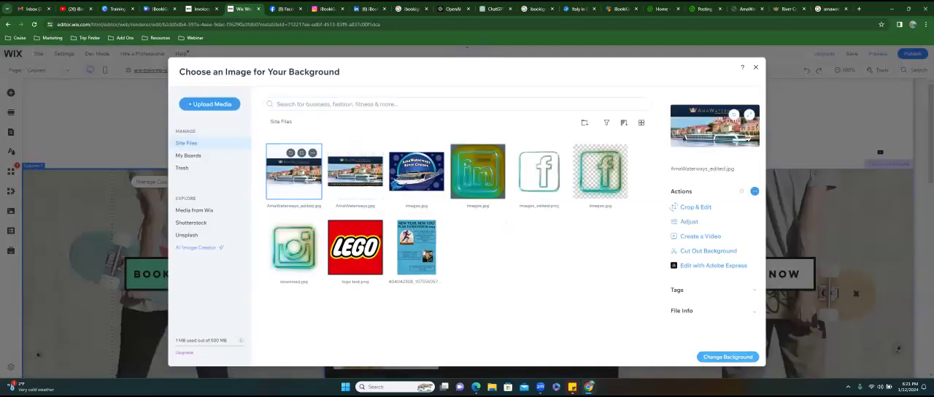
click(727, 356)
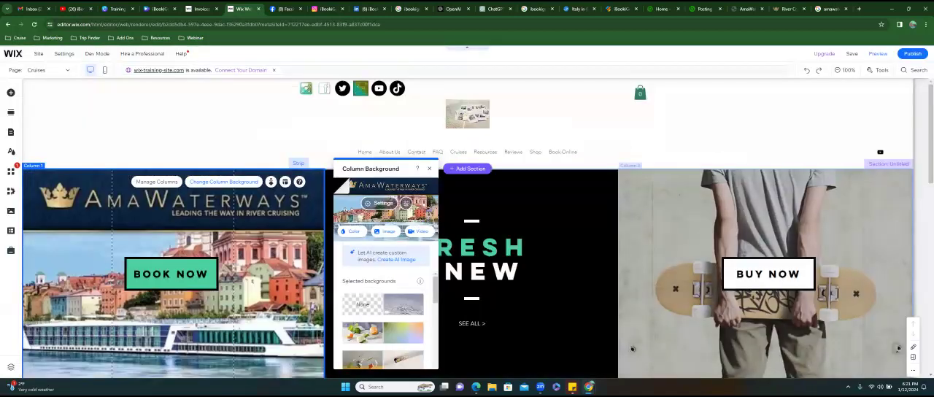
drag(394, 169, 328, 193)
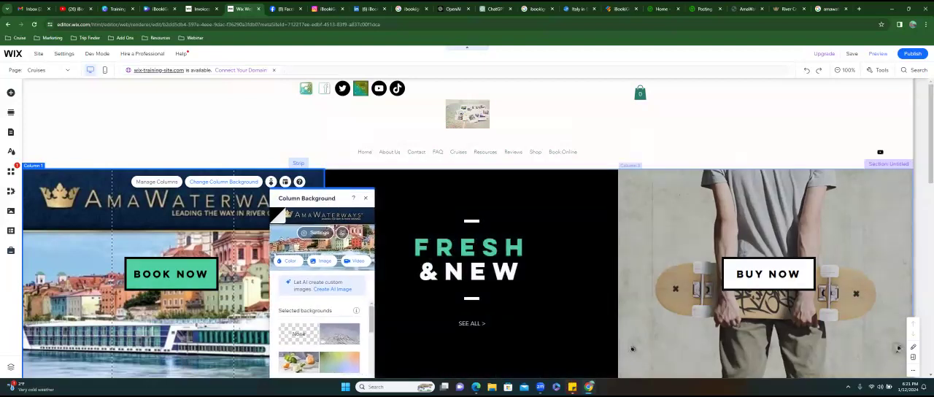
- Change the text of the BUY NOW button in the strip's third column to "Book Now"
click(632, 349)
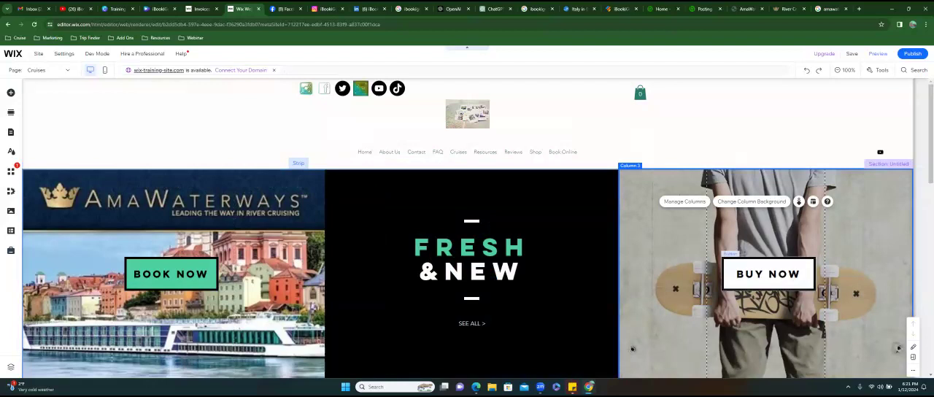
click(768, 275)
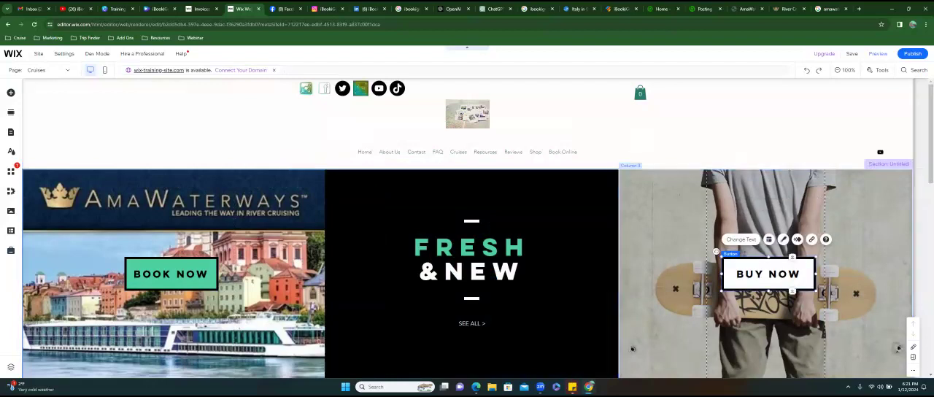
click(741, 240)
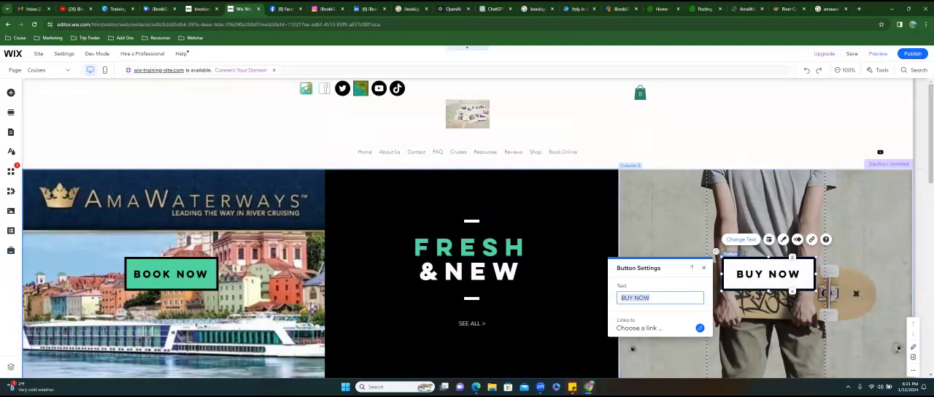
text(Book Now)
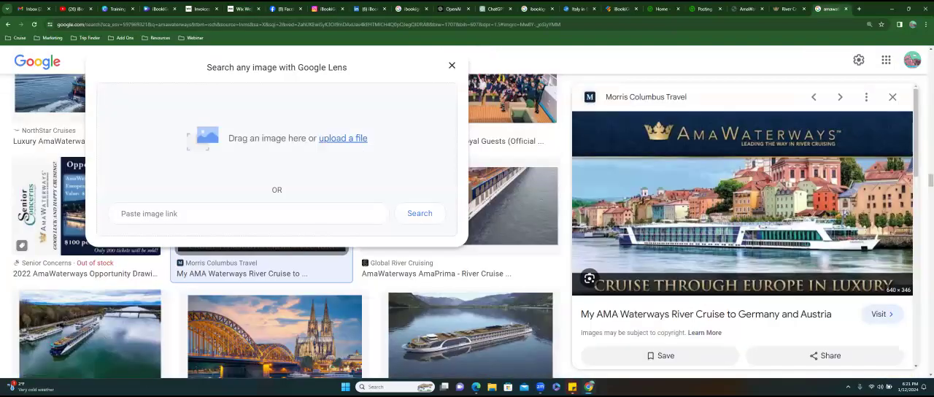
- Load the saved Virgin Voyages find-a-voyage booking page in the browser tab holding the Google Images results and copy its web address
click(832, 8)
key(ctrl+v)
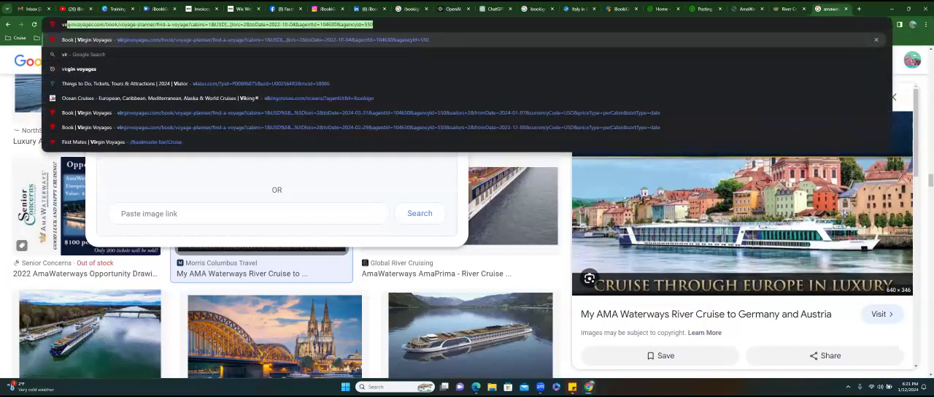
key(Return)
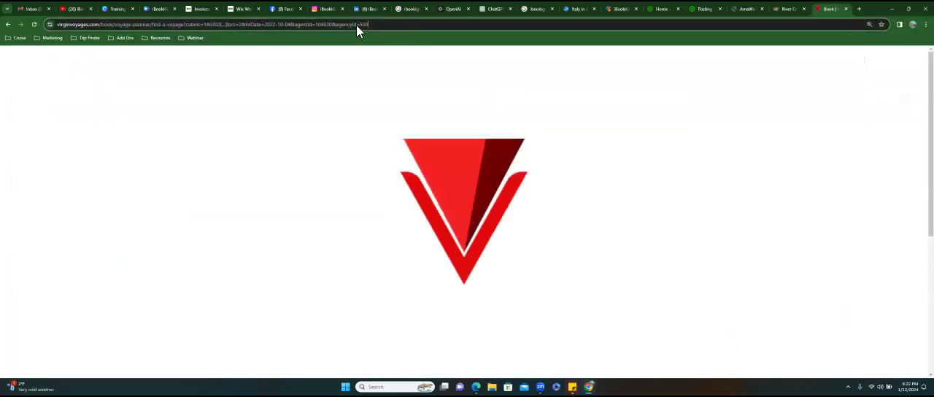
click(356, 25)
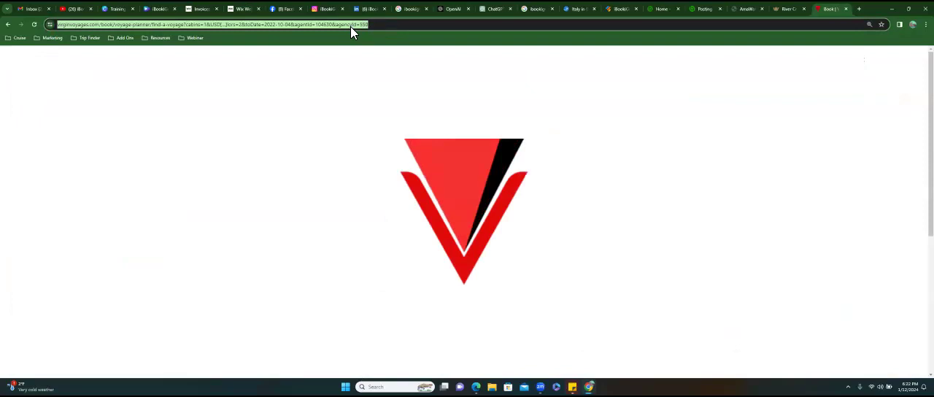
right_click(350, 26)
click(374, 100)
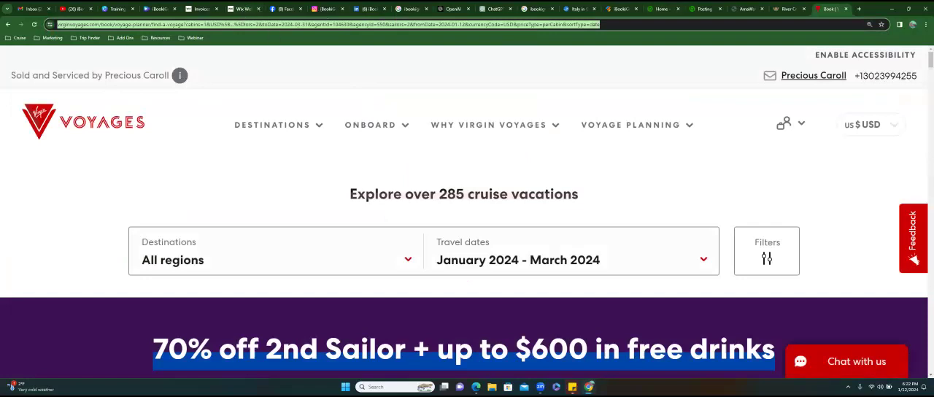
- Link the third column's Book Now button on the Wix page to the copied Virgin Voyages web address and close its settings
click(244, 9)
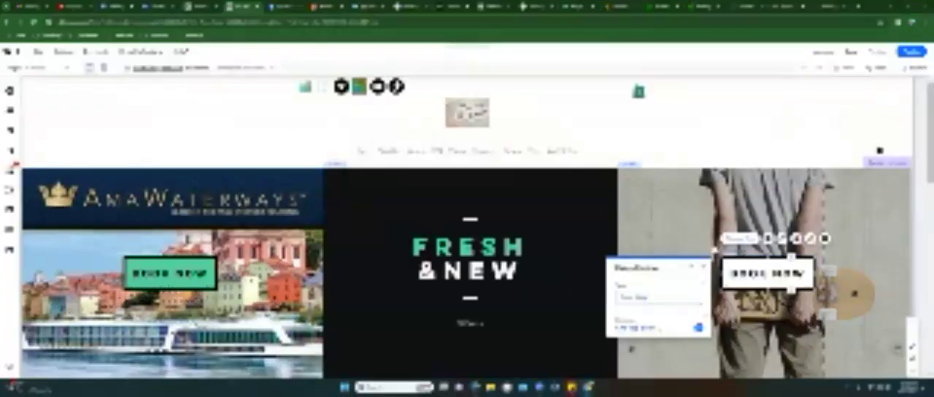
click(635, 328)
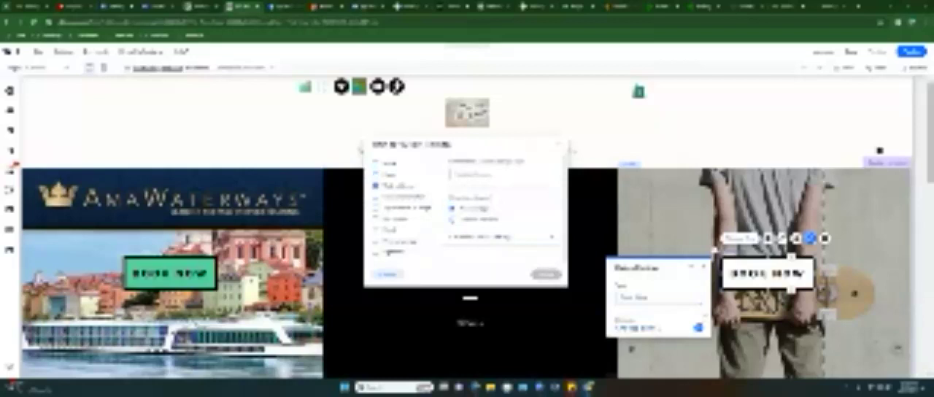
key(ctrl+v)
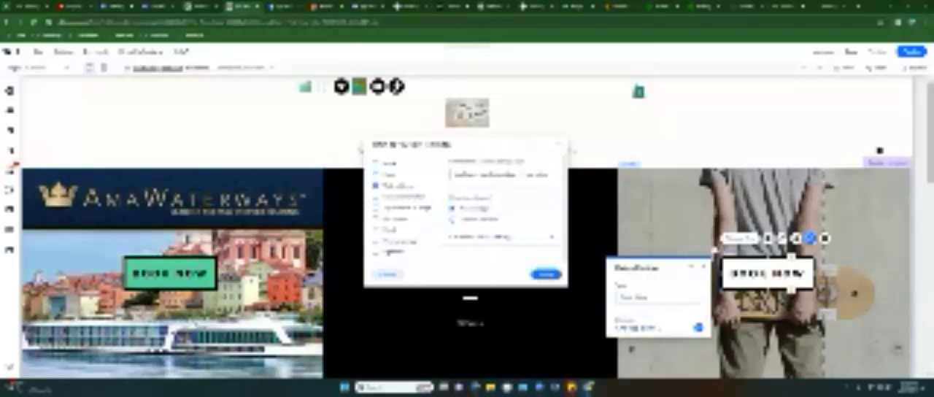
click(545, 274)
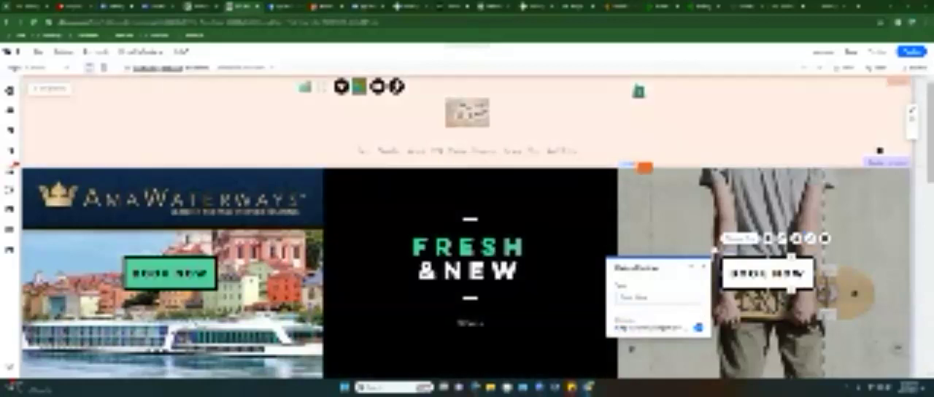
click(804, 67)
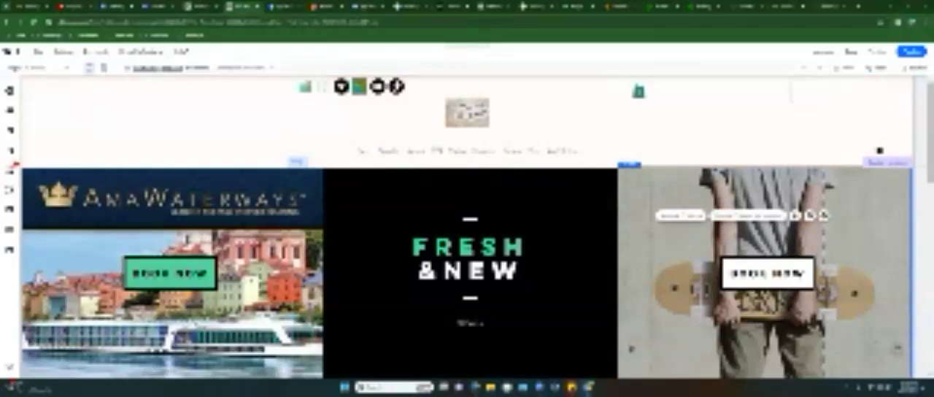
- Search Google Images for "virgin voyages" in the tab showing the Virgin Voyages site
click(830, 7)
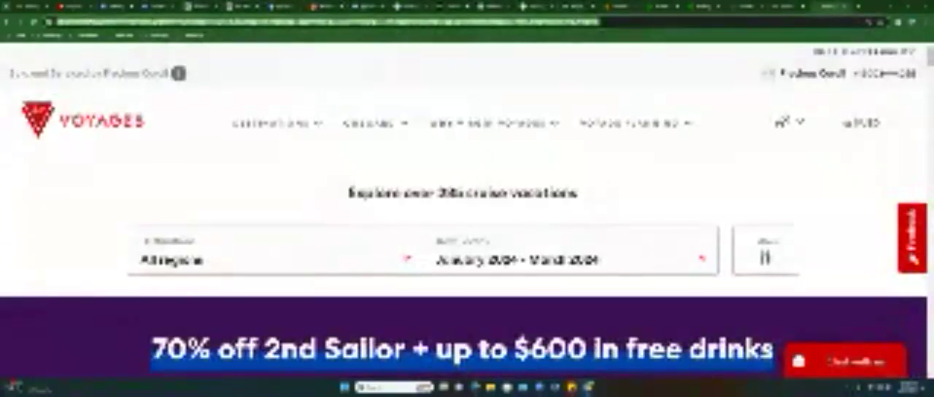
text(virgin voyages)
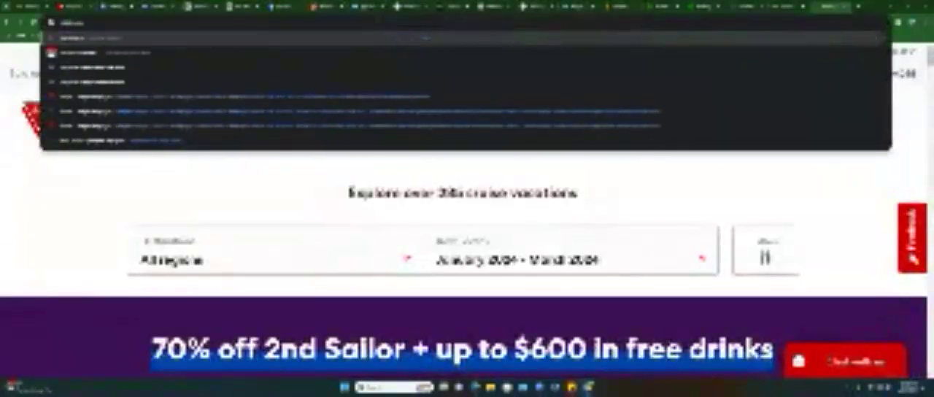
key(Return)
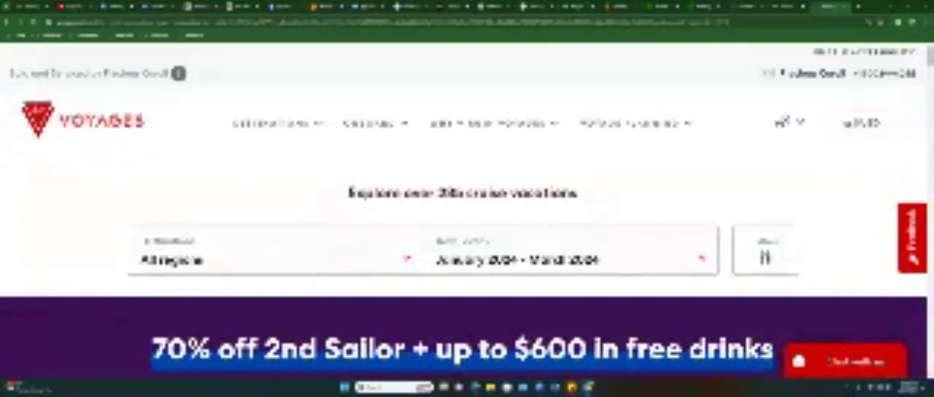
click(135, 104)
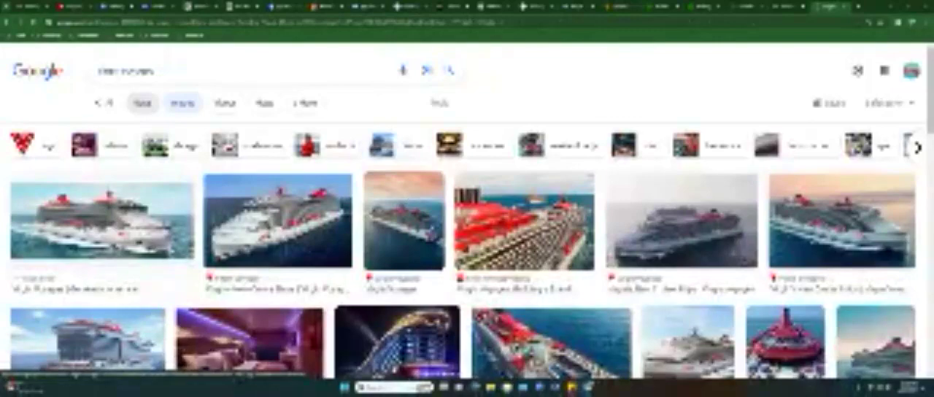
- Look through the Virgin Voyages image results and the visual matches for the picture pairing a red ship's hull with a woman
scroll(467, 256, down, 3)
scroll(219, 171, down, 4)
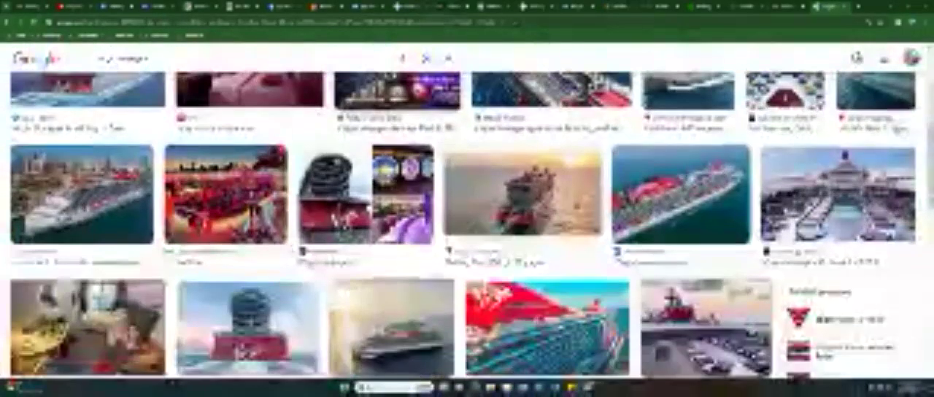
scroll(218, 179, down, 2)
scroll(219, 177, down, 3)
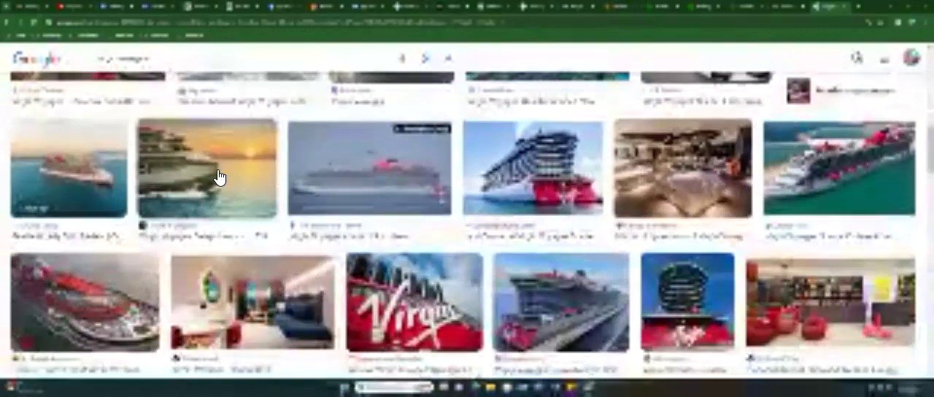
scroll(219, 177, down, 3)
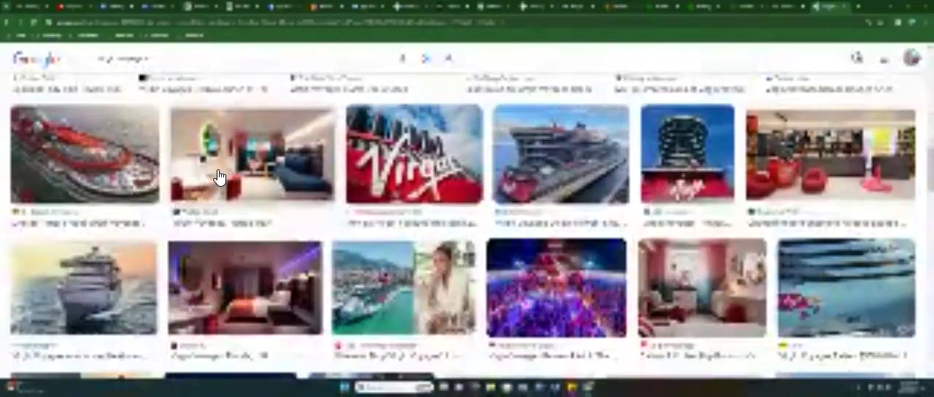
scroll(219, 177, down, 3)
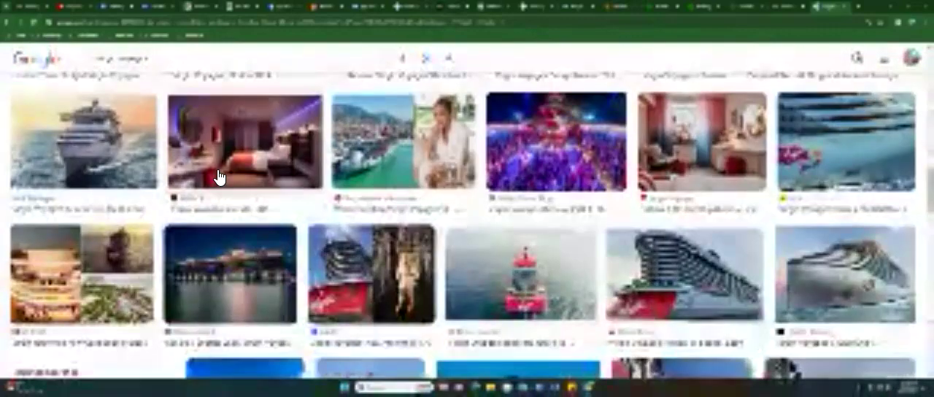
scroll(253, 183, down, 3)
drag(376, 166, 377, 186)
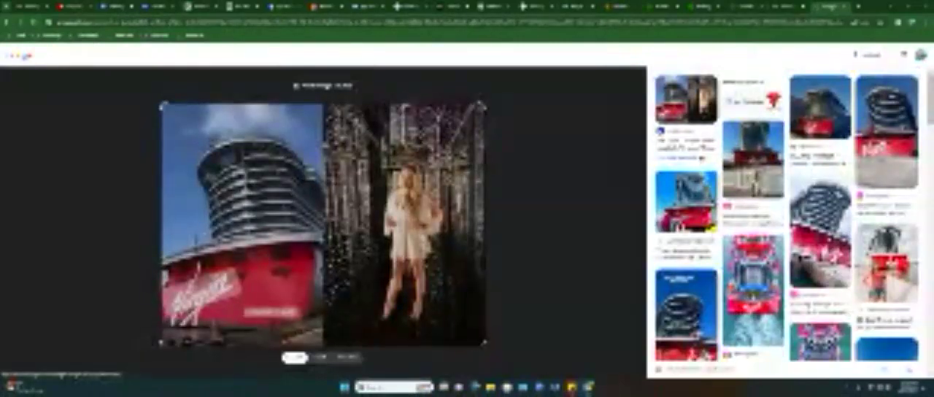
scroll(786, 215, down, 10)
scroll(787, 215, down, 10)
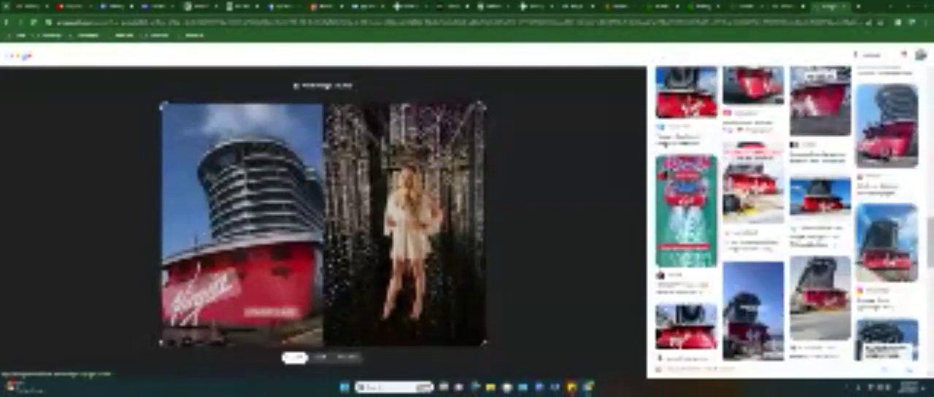
scroll(666, 144, down, 10)
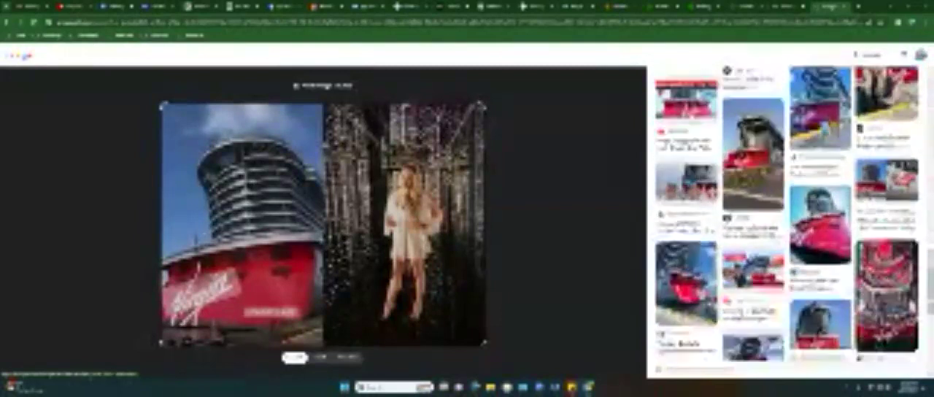
scroll(786, 215, down, 5)
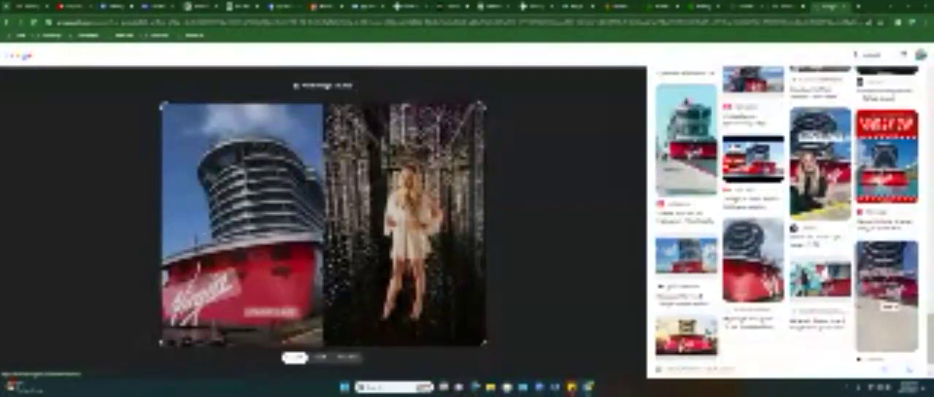
- Open Instagram, search for Virgin Voyages, and look through the posts on its profile
key(ctrl+l)
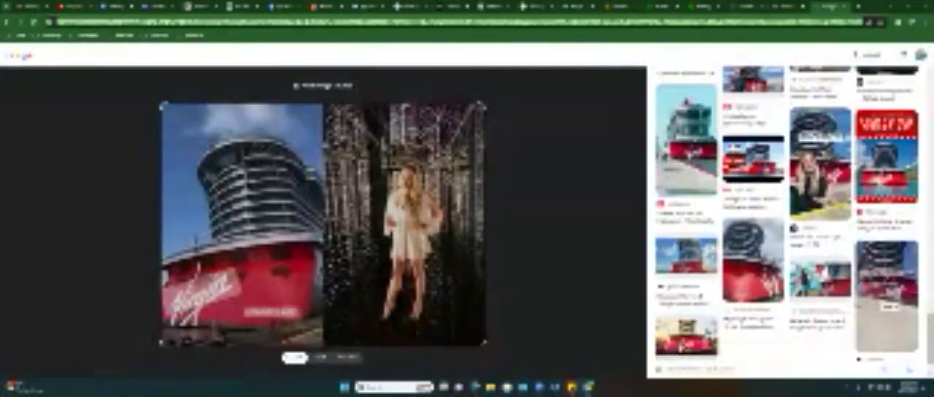
text(instagram)
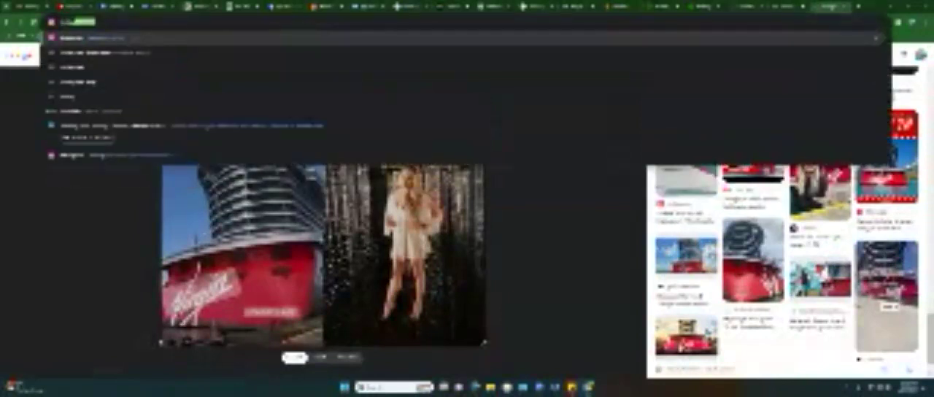
key(Return)
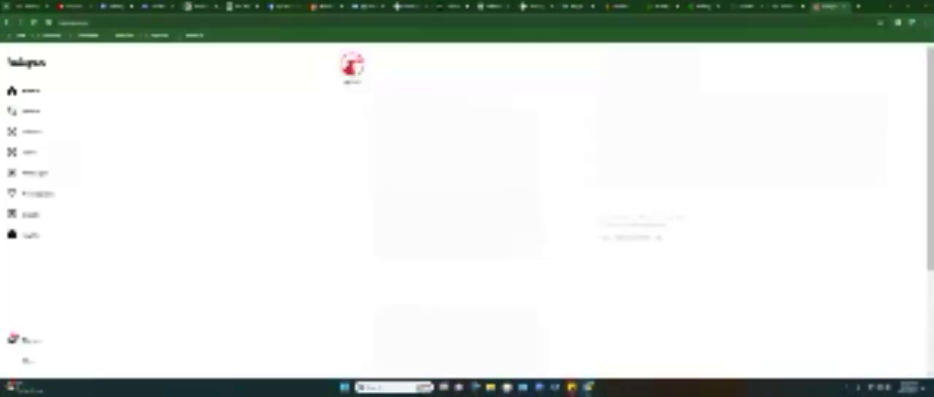
click(35, 115)
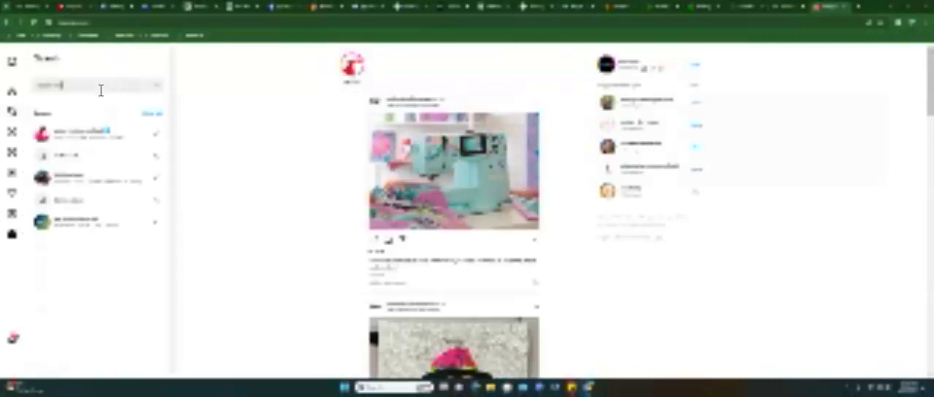
text(ng)
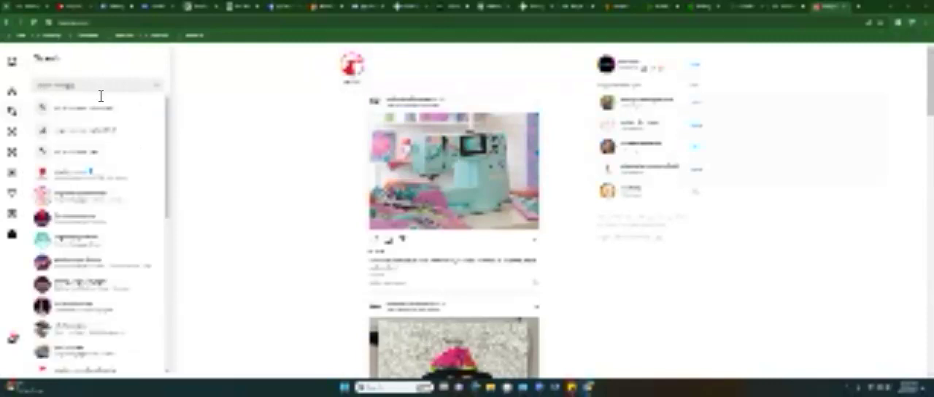
click(81, 193)
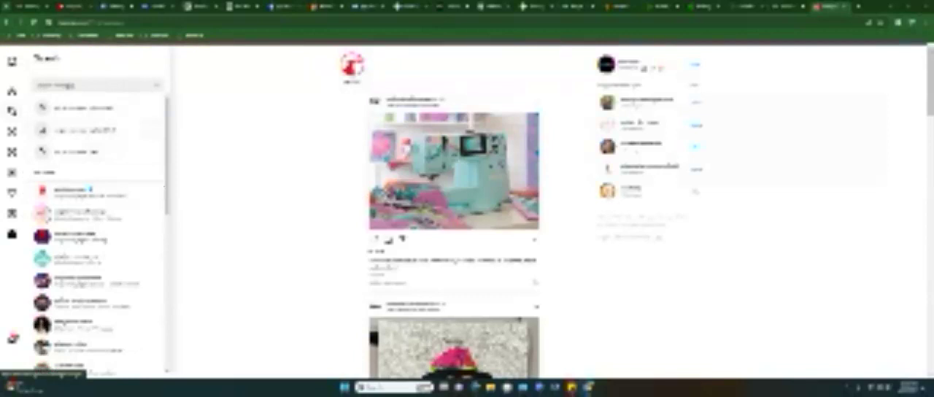
scroll(522, 233, down, 1)
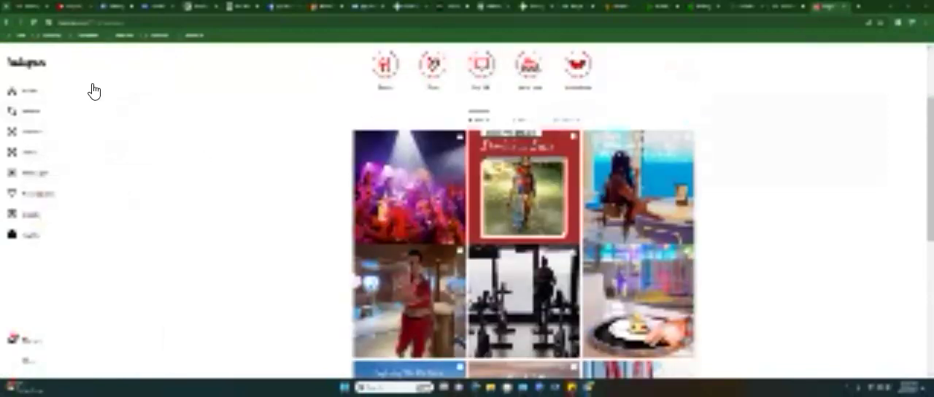
click(16, 19)
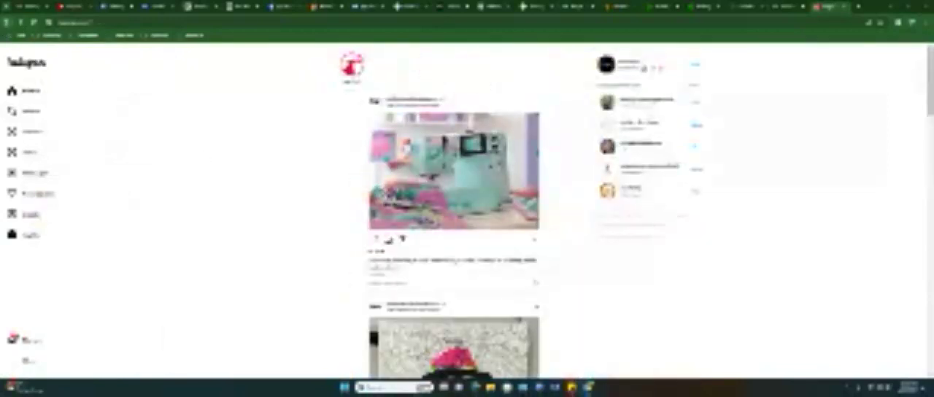
scroll(453, 219, down, 3)
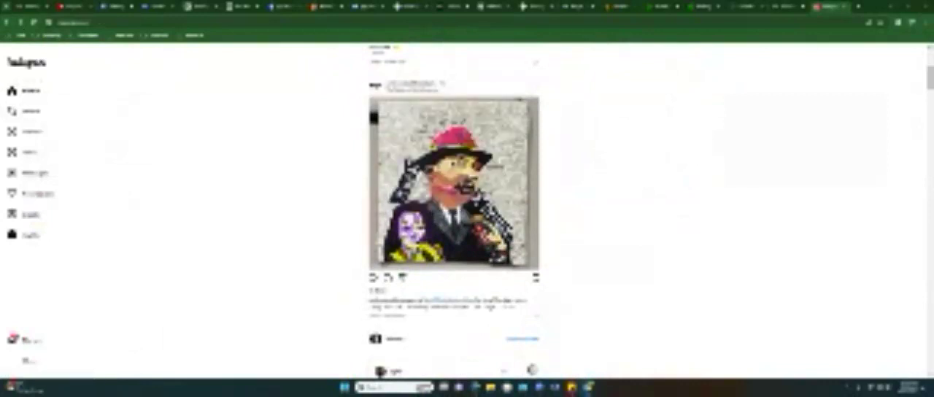
scroll(454, 208, up, 1)
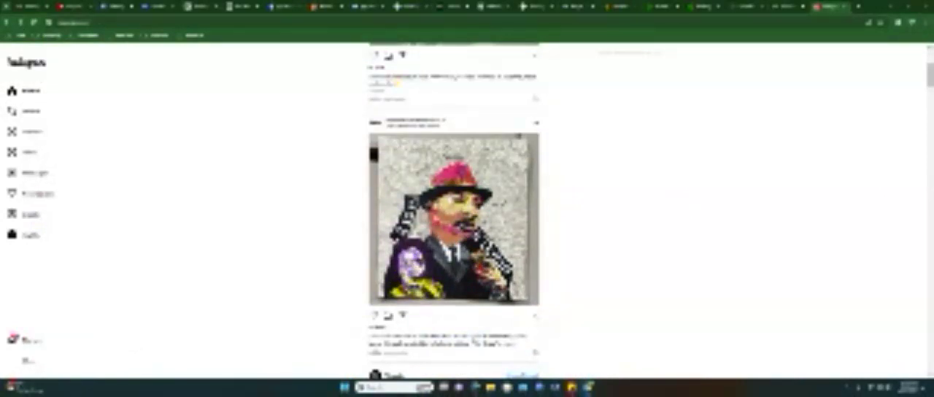
- Reopen the Virgin Voyages profile from the recent Instagram searches and browse its post pictures
scroll(374, 94, up, 3)
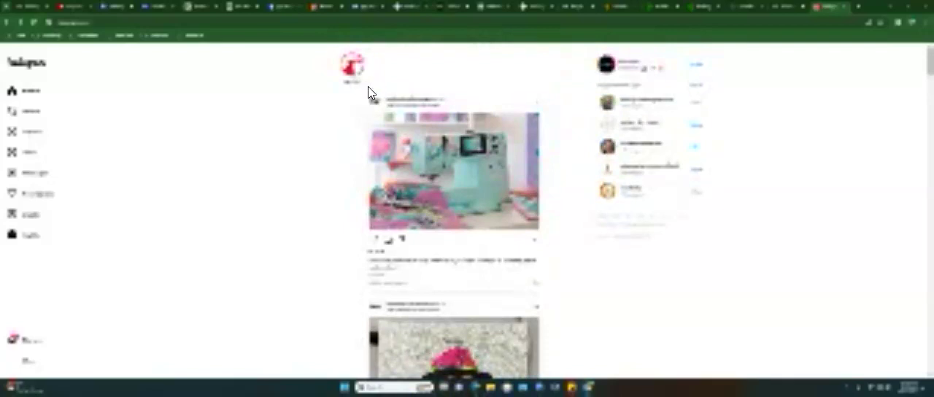
click(36, 118)
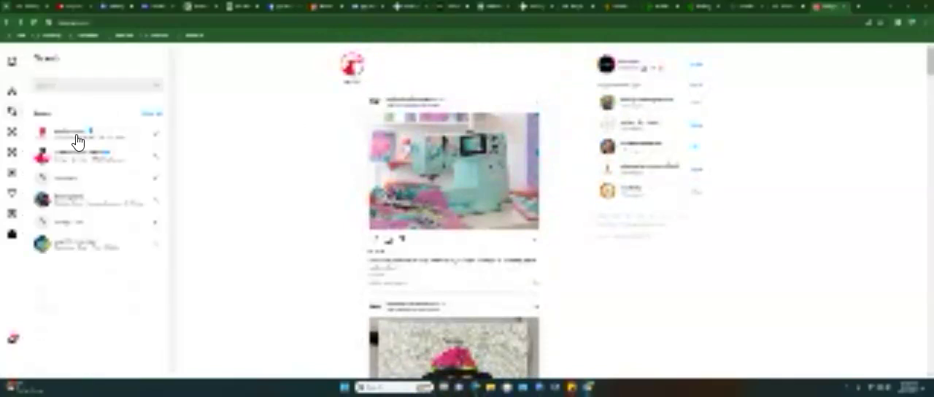
click(78, 140)
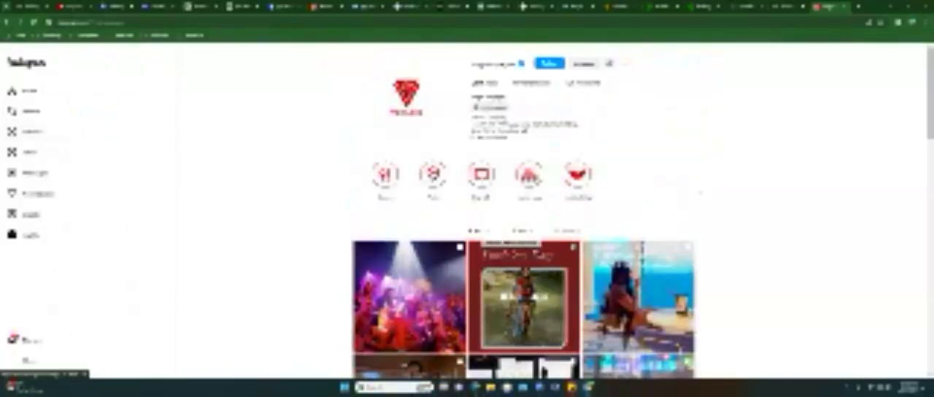
scroll(523, 219, down, 4)
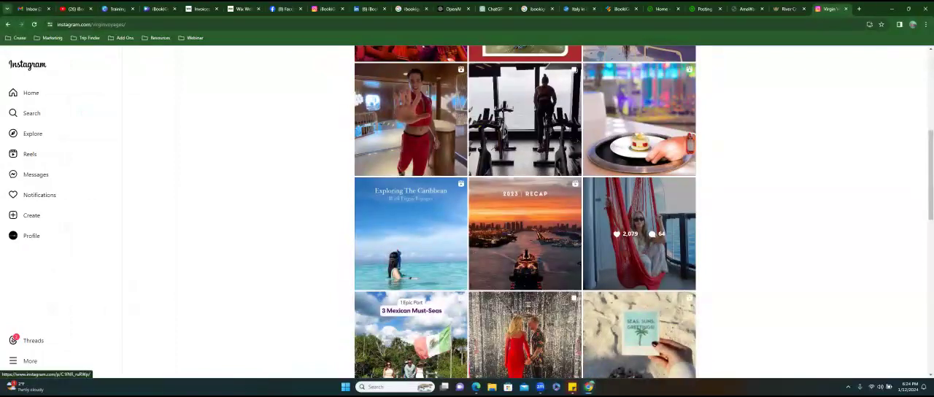
- Try to transfer the post picture of the woman in a red hammock to the Wix page, and go back to the Virgin Voyages profile
drag(635, 240, 641, 279)
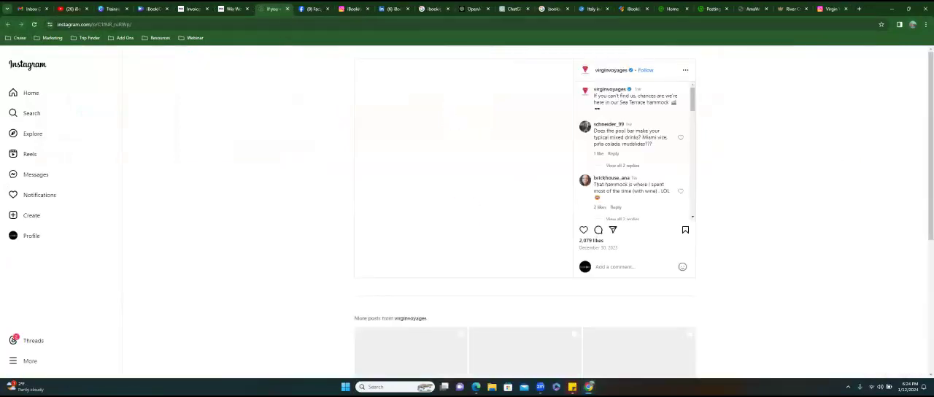
click(831, 10)
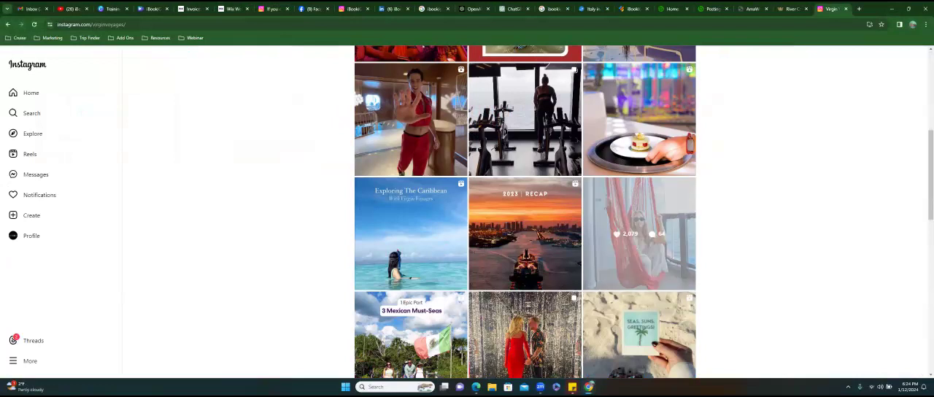
scroll(639, 234, down, 2)
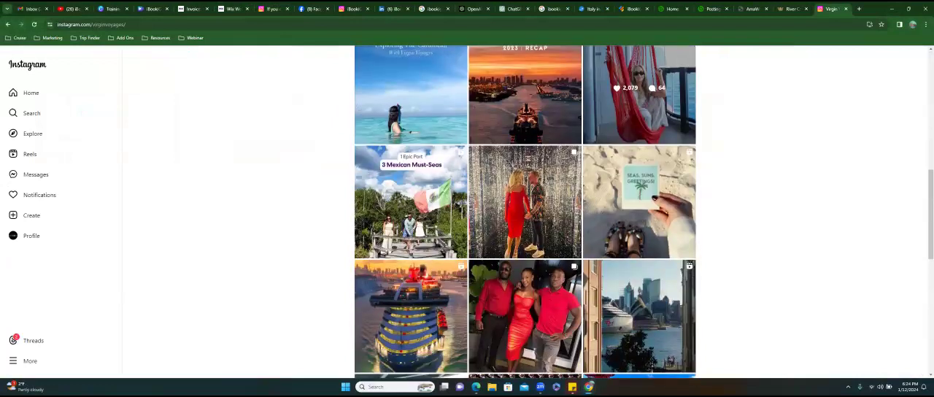
scroll(638, 233, up, 2)
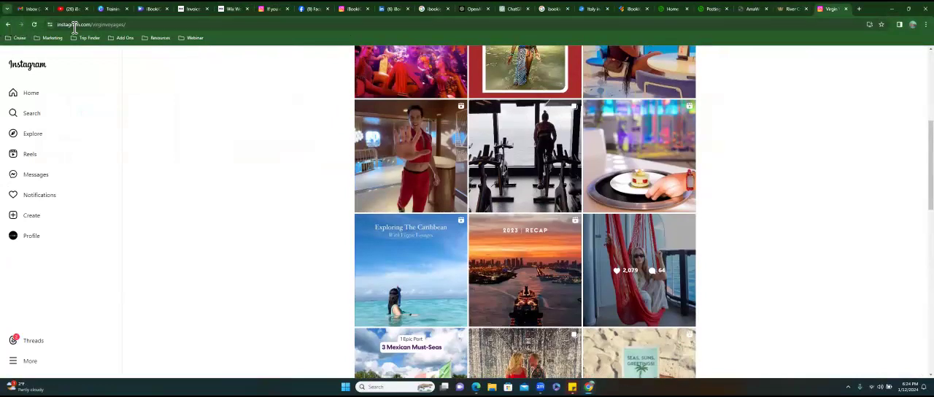
- Search Google for "virgin voyages" in the tab showing the Instagram profile
click(175, 30)
text(virgin )
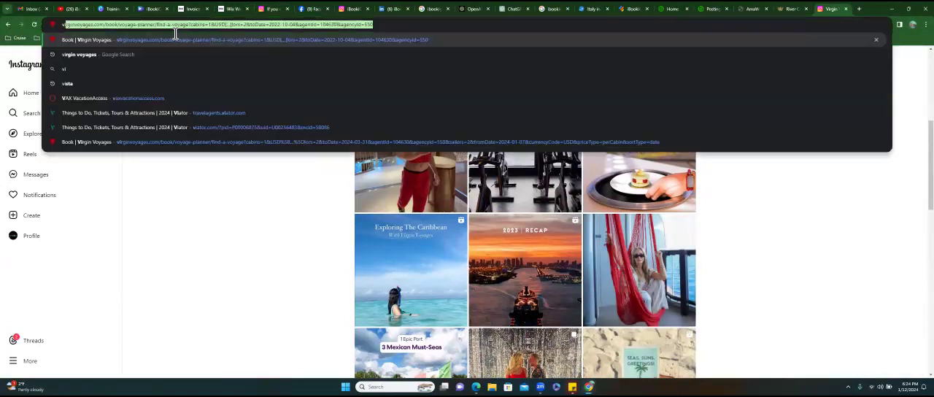
text(voyages)
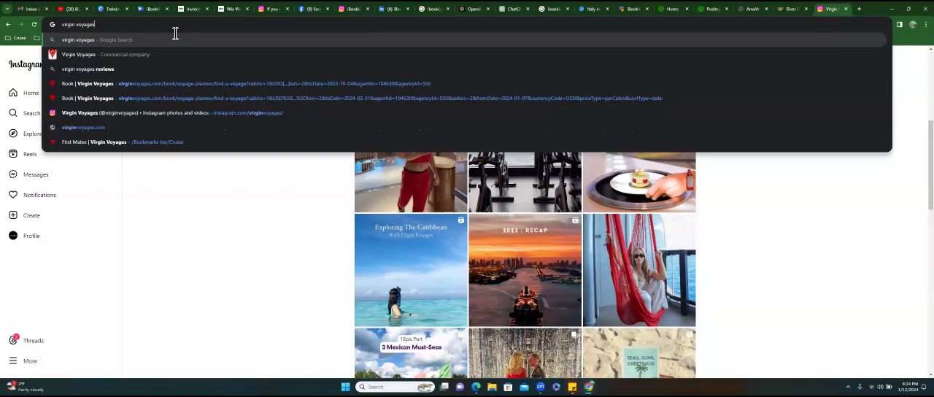
key(Return)
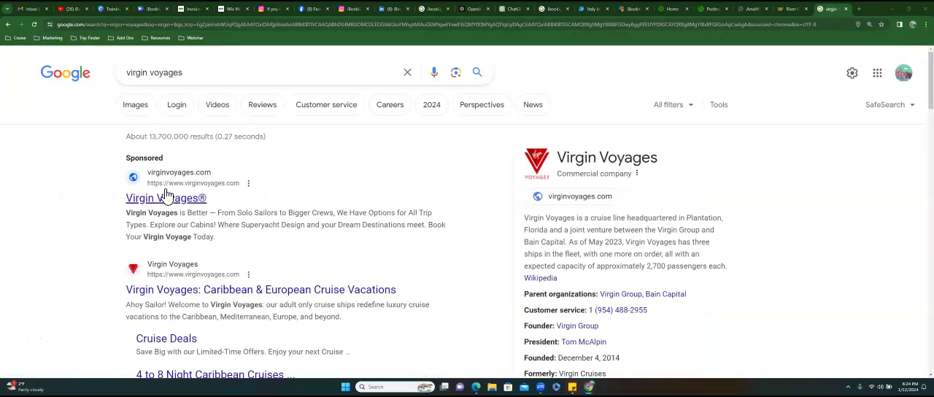
drag(167, 192, 306, 159)
- Find the Virgin Voyages picture of a woman in a sun hat among Branchup's upcoming Facebook posts and bring it onto the Wix page
click(711, 9)
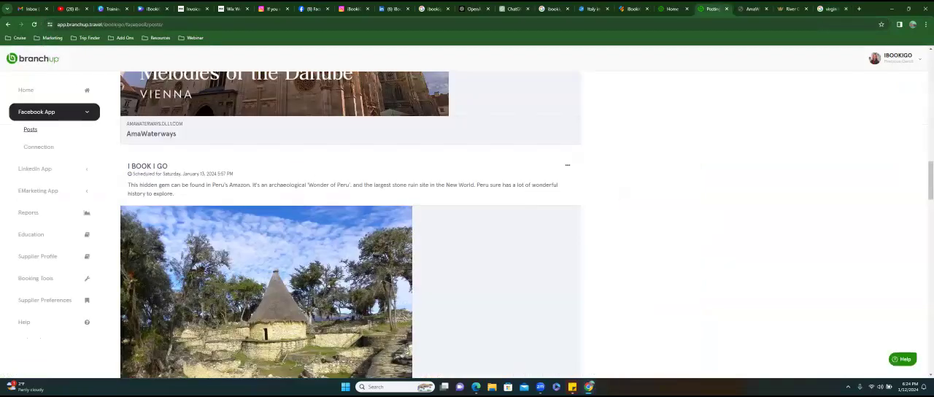
scroll(350, 225, down, 15)
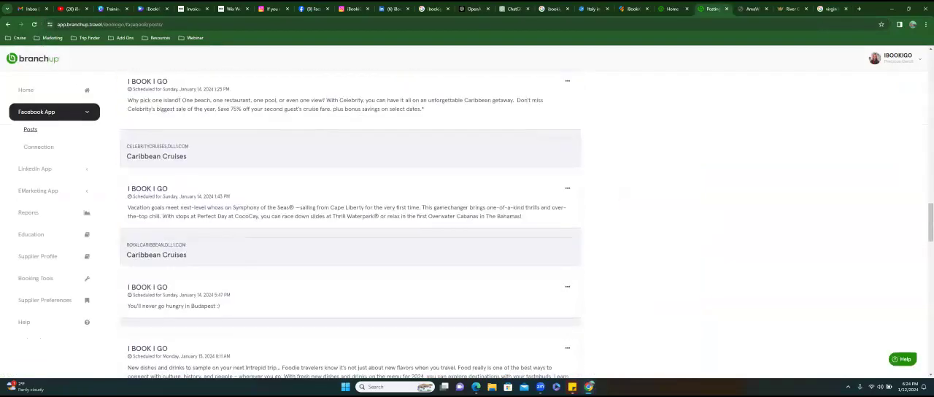
scroll(350, 225, down, 8)
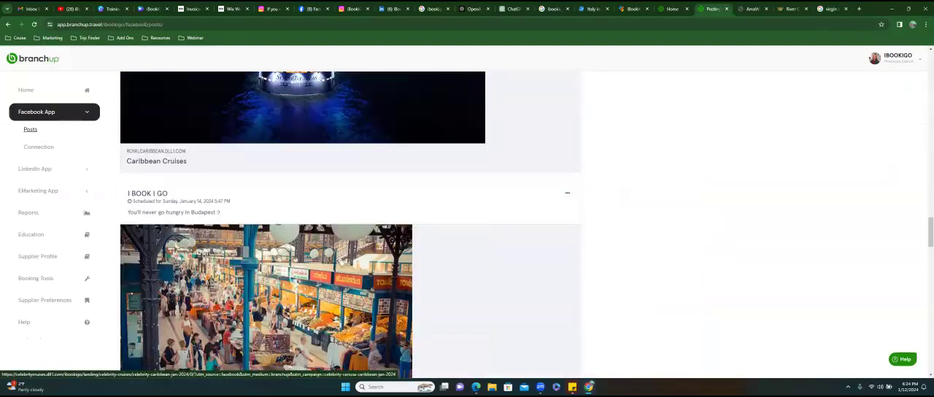
scroll(350, 224, down, 8)
scroll(350, 224, up, 10)
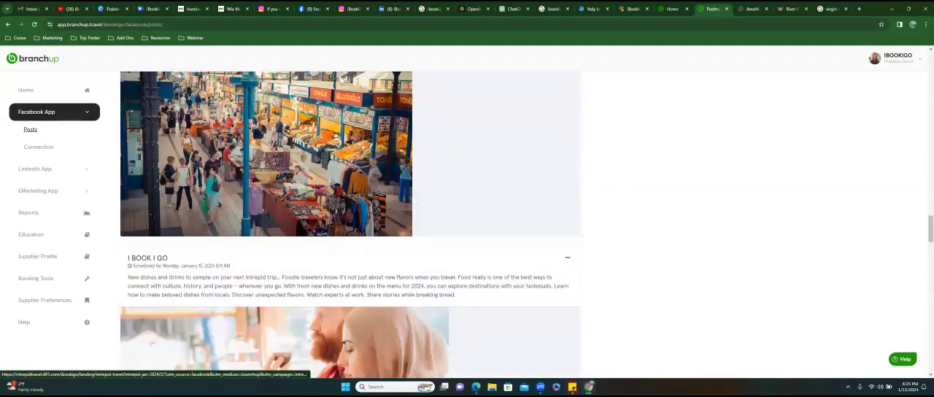
scroll(350, 224, up, 20)
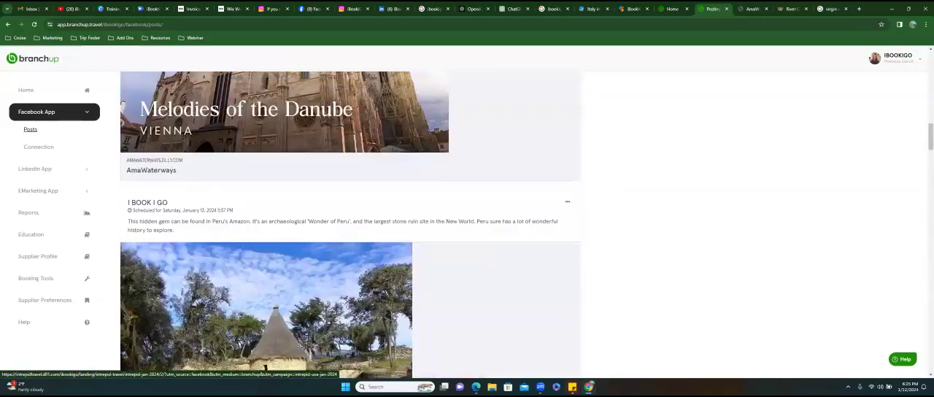
scroll(350, 225, up, 10)
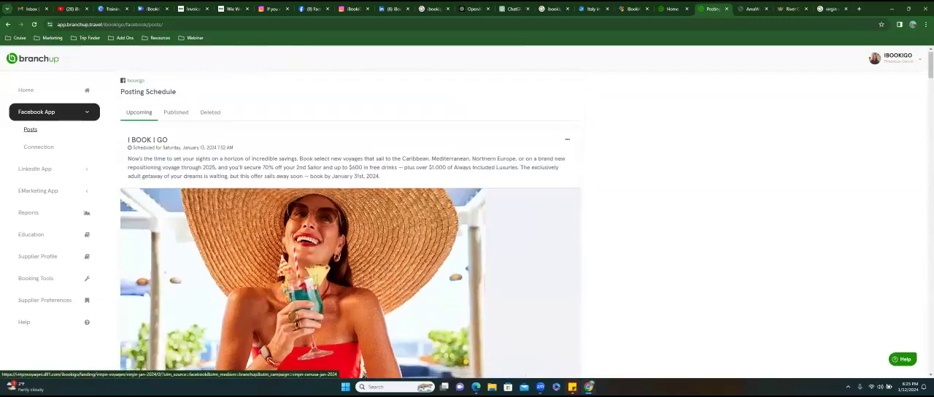
scroll(350, 225, down, 2)
drag(372, 212, 567, 231)
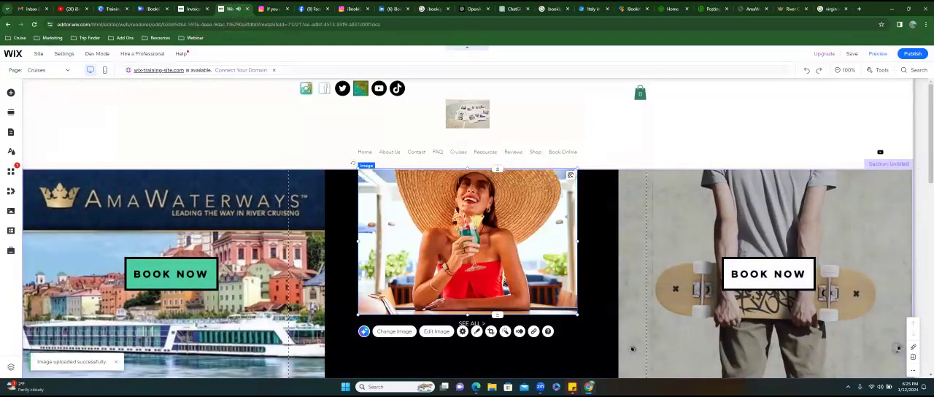
- Delete the placed picture from the strip and set the uploaded sun-hat picture from Site Files as the third column's background
key(Delete)
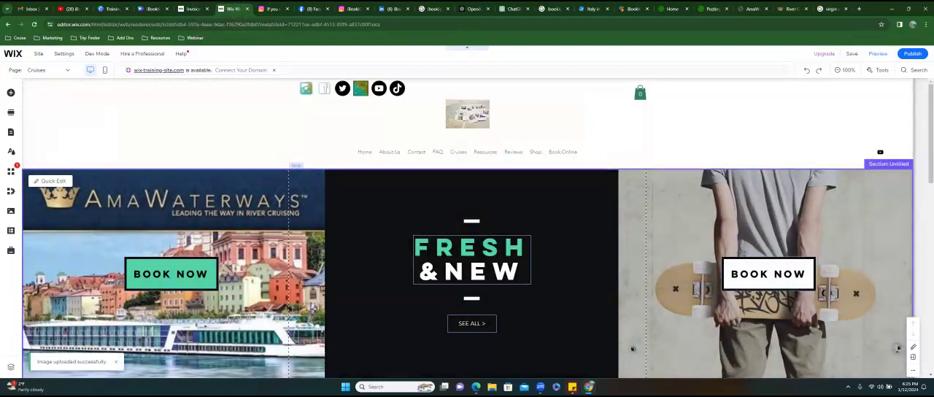
click(632, 348)
click(632, 348)
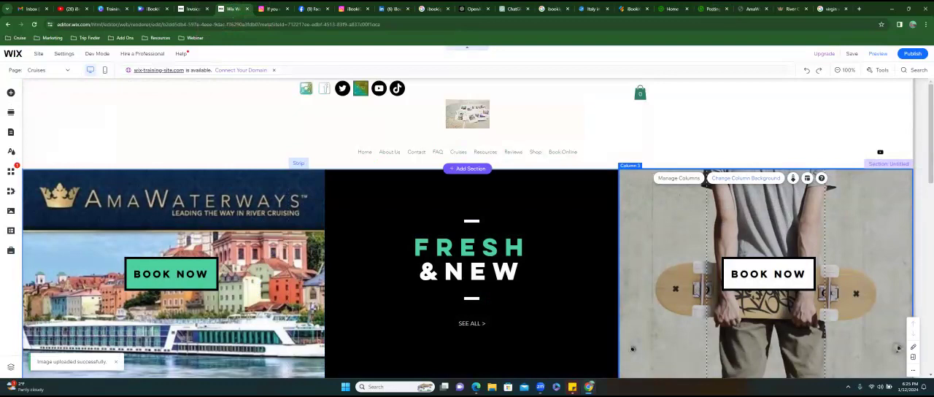
click(745, 178)
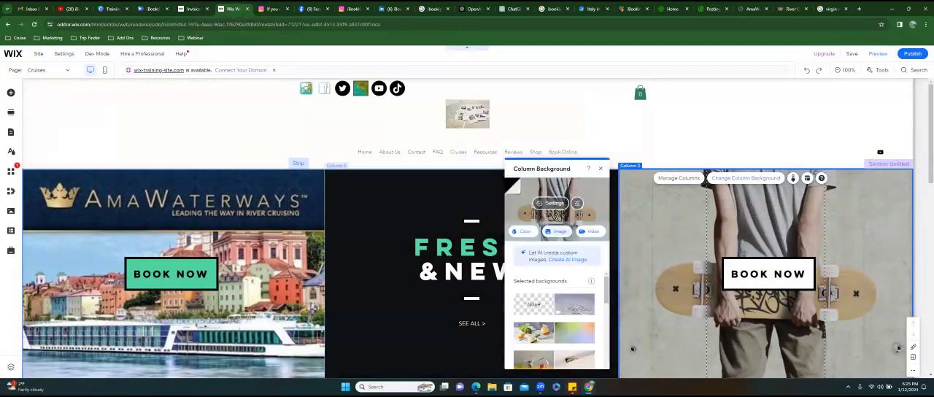
click(560, 231)
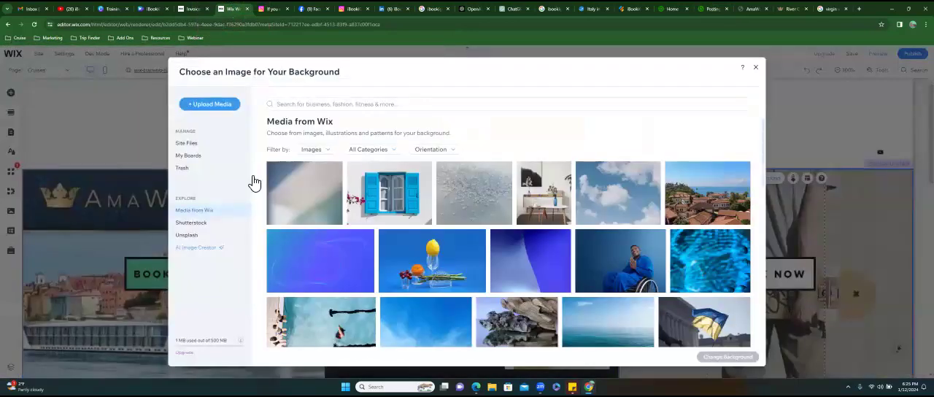
click(206, 146)
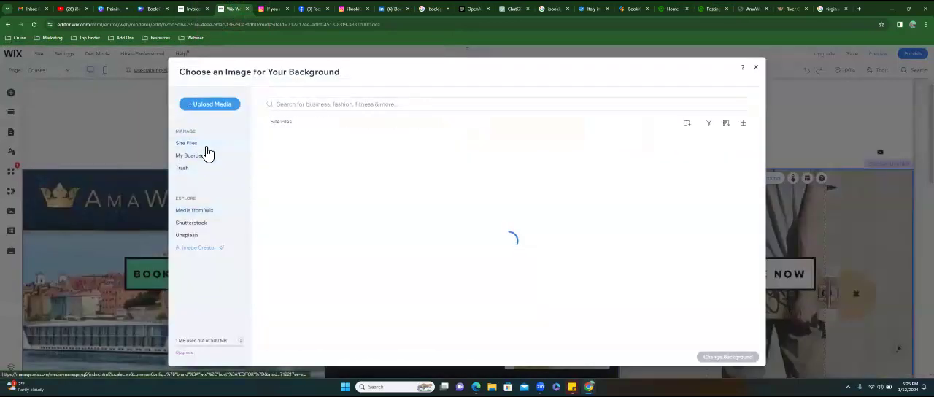
click(310, 188)
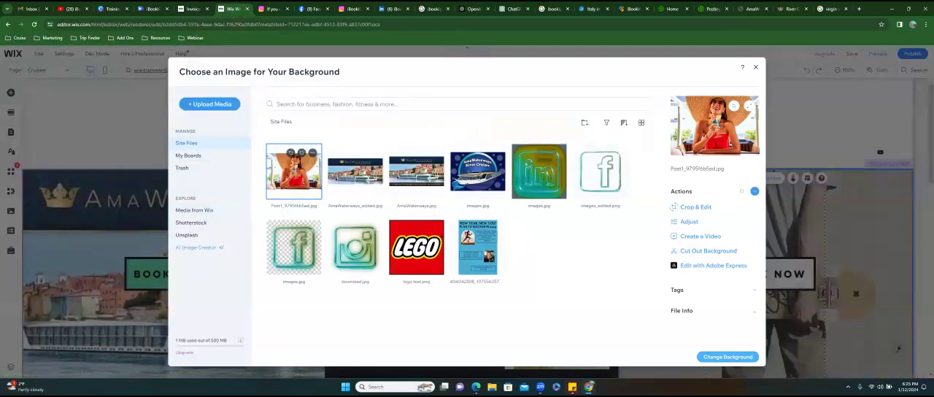
click(727, 357)
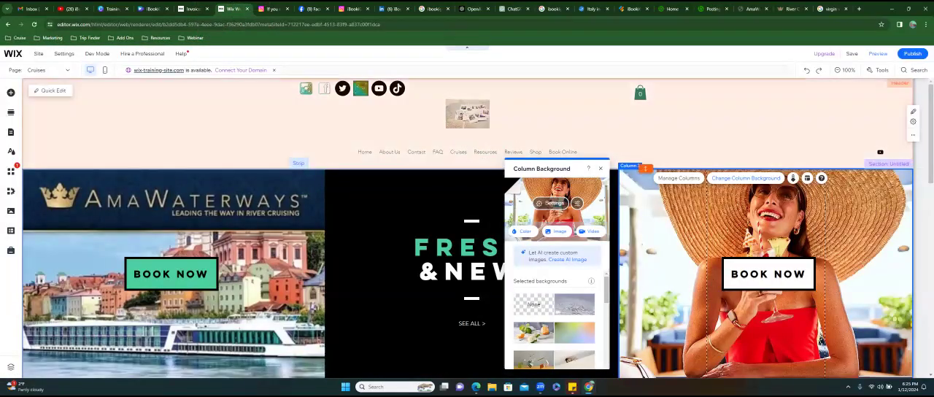
click(600, 169)
- Change the text of the third column's button to "Book Virgin"
scroll(768, 274, down, 1)
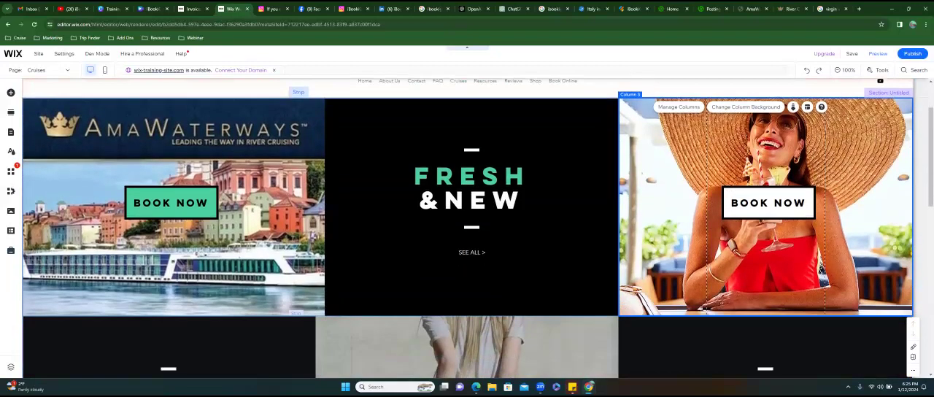
click(768, 202)
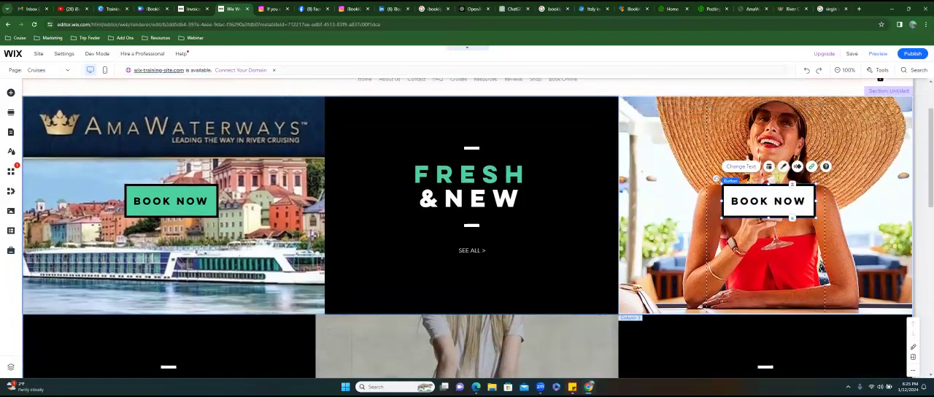
click(741, 166)
click(649, 225)
key(BackSpace)
key(BackSpace)
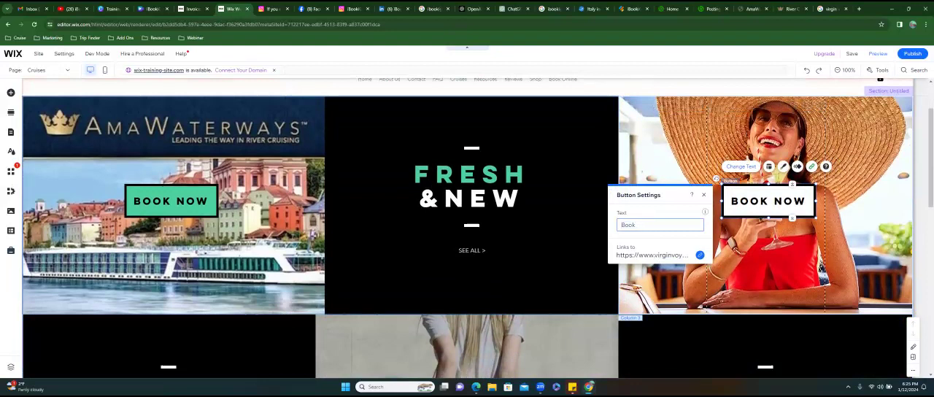
text(Virgin)
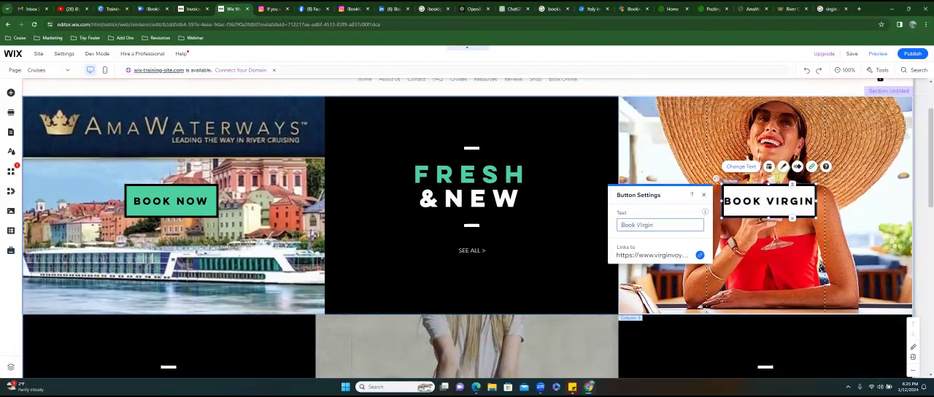
text(irgin)
- Restore the third column's button text to "Book Now" and close the button settings
key(BackSpace)
key(BackSpace)
key(BackSpace)
text(Now)
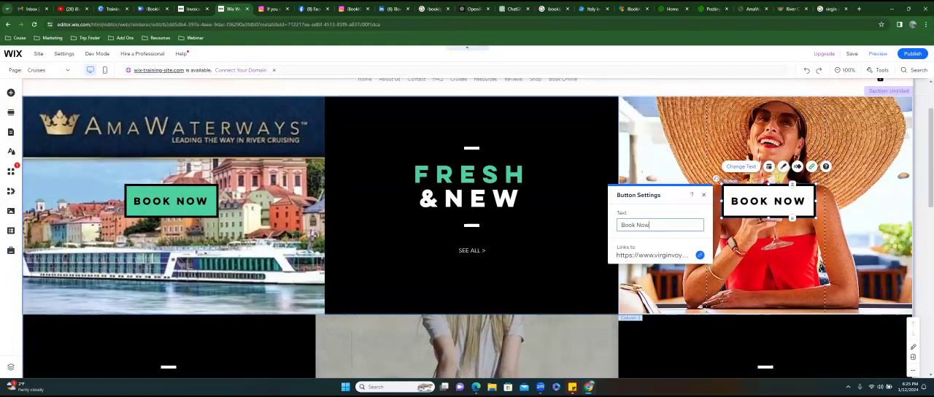
click(703, 195)
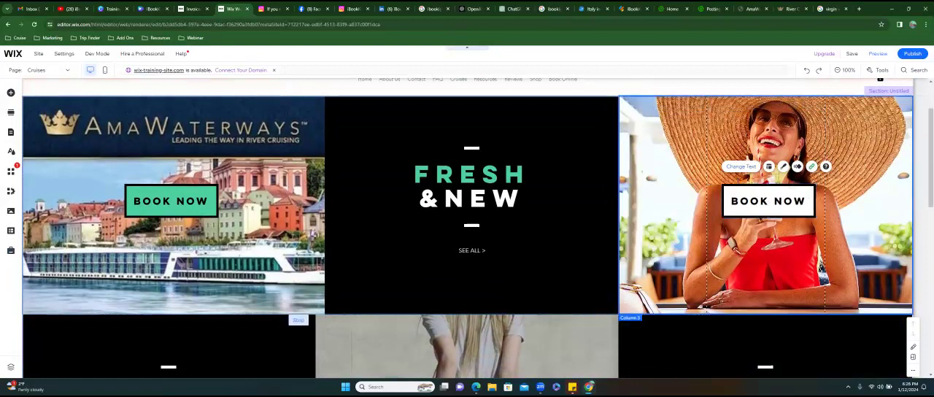
click(732, 202)
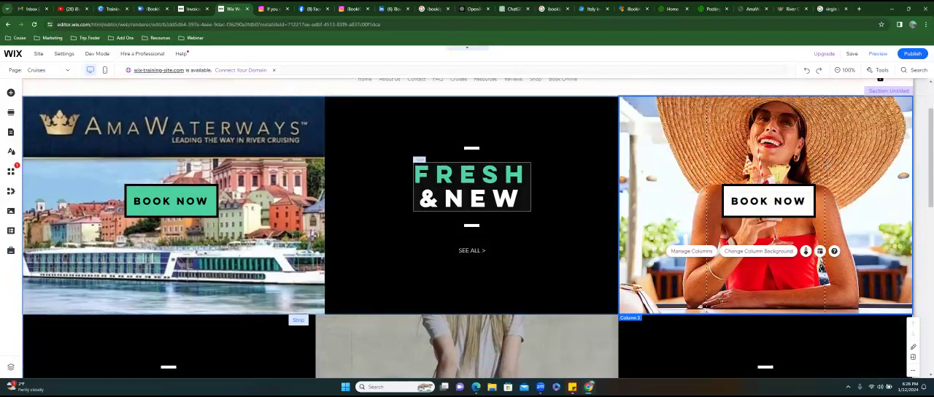
- Duplicate the middle column's "FRESH & NEW" heading and place the copy in the third column below its Book Now button
click(464, 189)
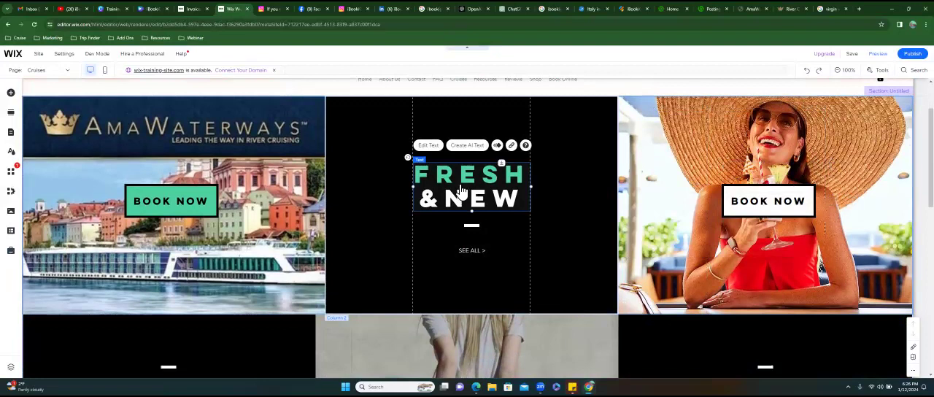
right_click(465, 187)
click(487, 204)
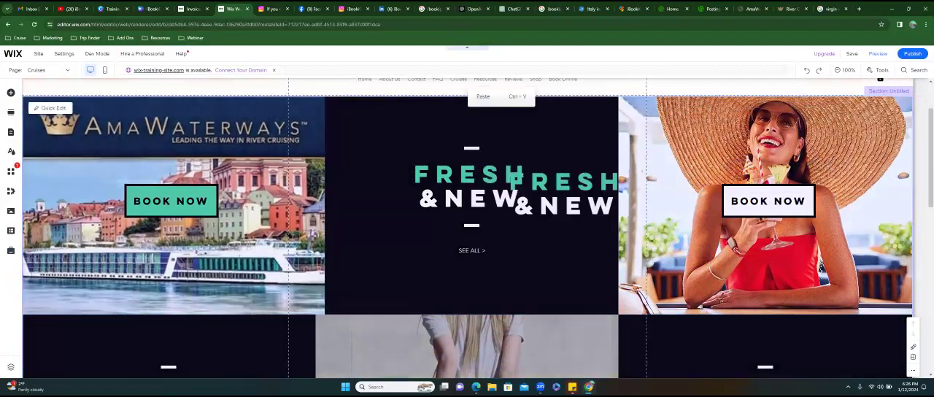
drag(566, 193, 767, 252)
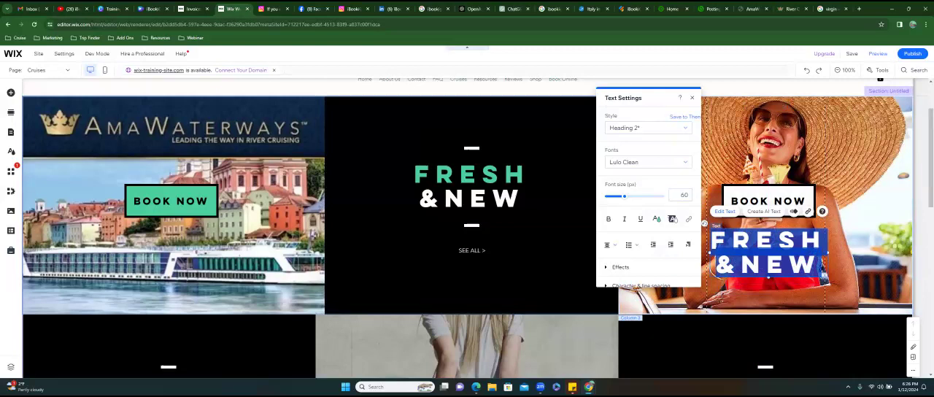
- Replace the third column's duplicated heading text with "Virgin Voyages" and widen its text box so each word fits on one line
text(Virgin Voyages)
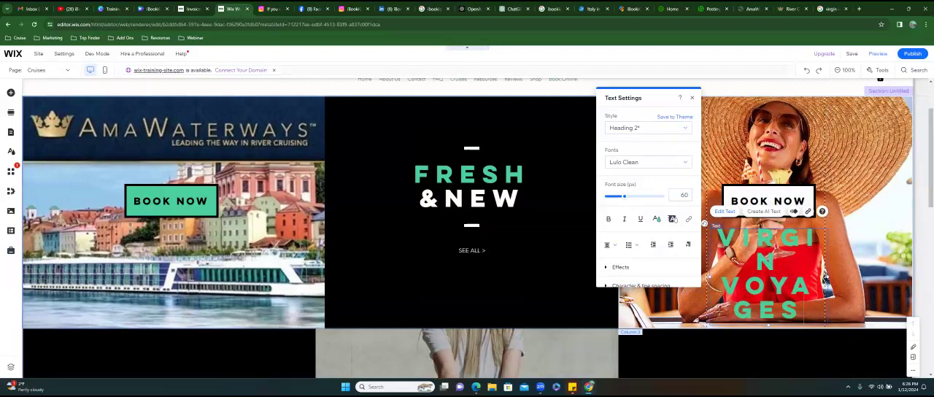
key(Escape)
drag(848, 251, 876, 252)
- Reduce the "Virgin Voyages" heading's font size to 42 px and centre the heading under the third column's Book Now button
double_click(872, 251)
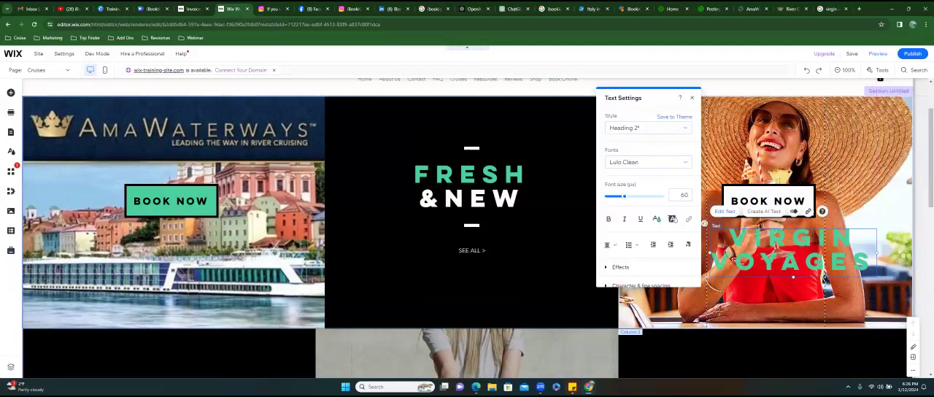
drag(625, 196, 616, 196)
drag(874, 262, 719, 238)
drag(625, 197, 623, 197)
click(818, 288)
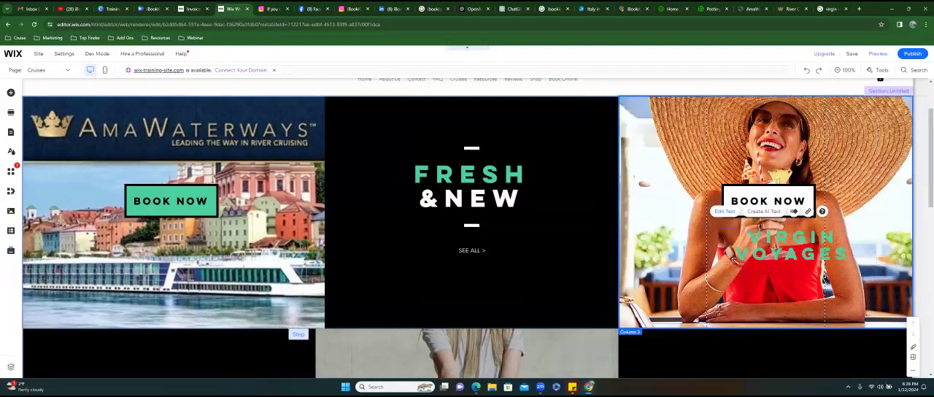
drag(791, 239, 768, 239)
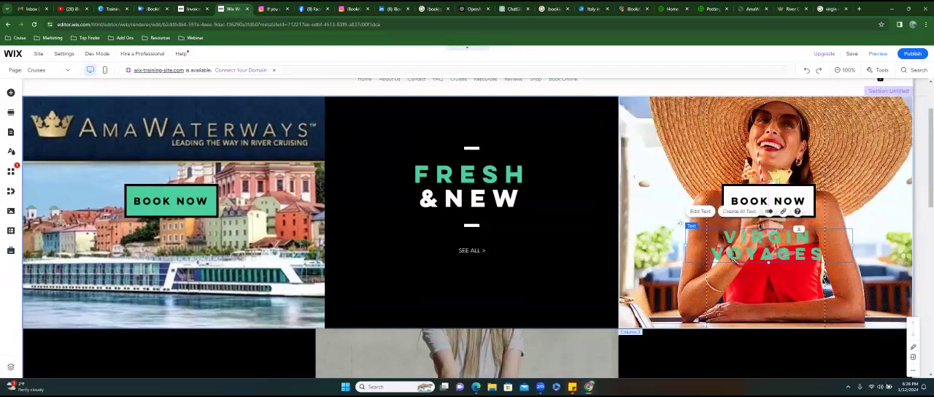
- Apply text effect D to the "Virgin Voyages" heading and close the text settings
double_click(767, 239)
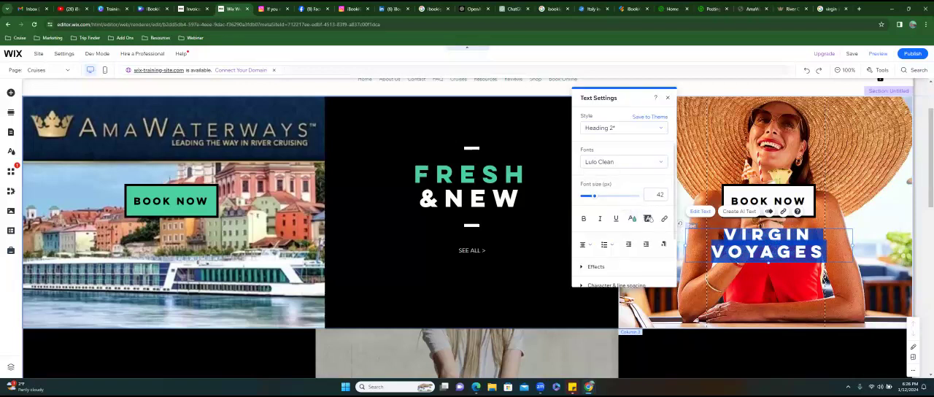
scroll(631, 218, down, 1)
click(605, 230)
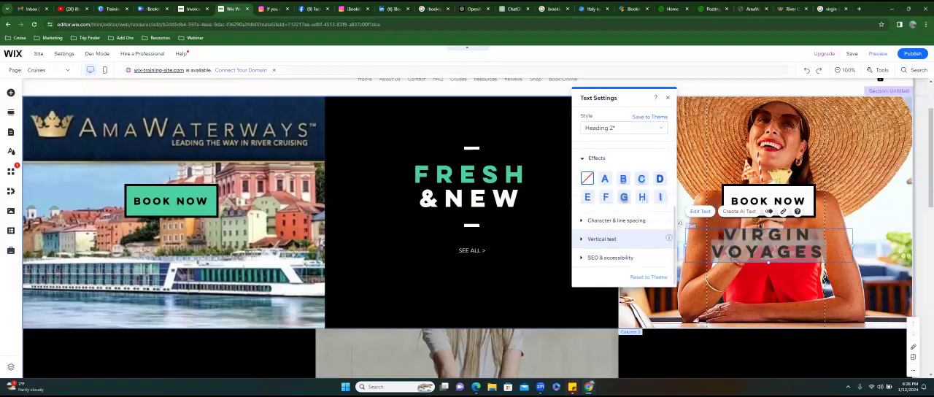
click(623, 178)
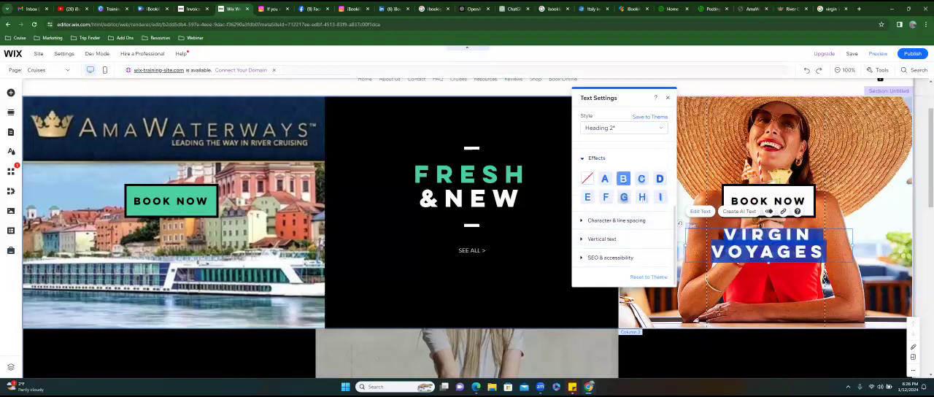
click(659, 179)
click(767, 244)
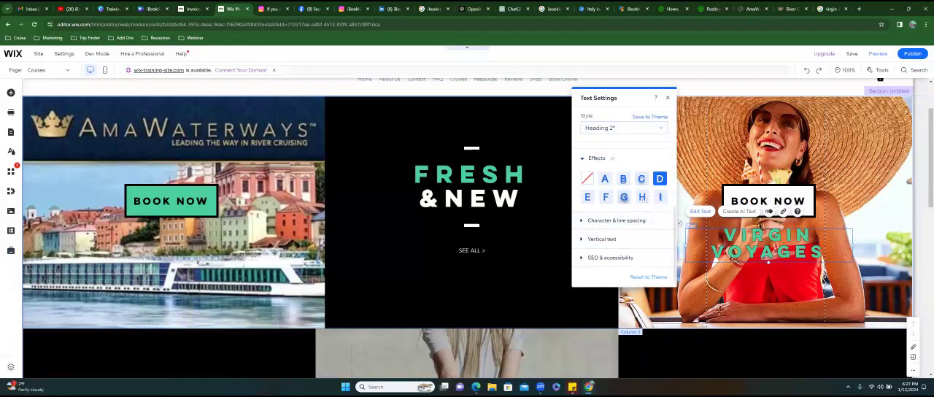
mouse_move(611, 158)
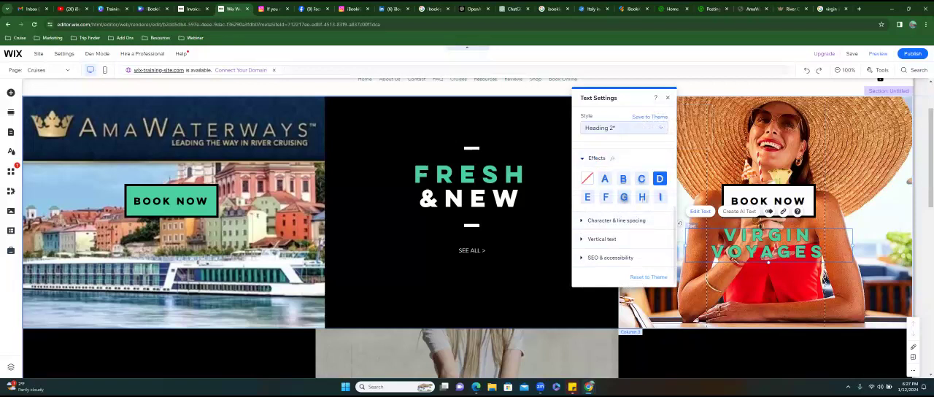
click(666, 97)
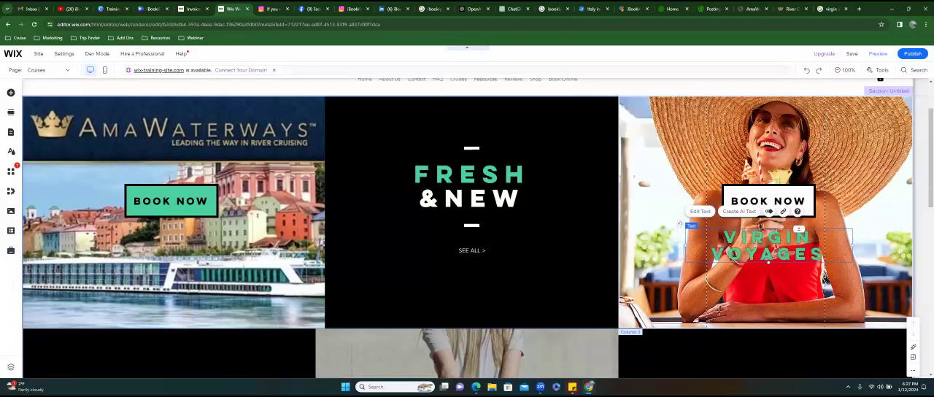
click(653, 235)
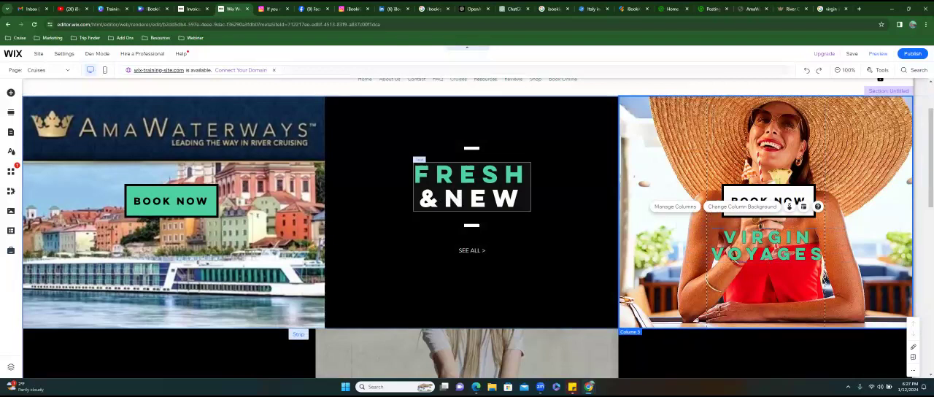
- Change the button text in the second row's middle column to "Book Now" and close the button settings
scroll(455, 196, down, 3)
scroll(463, 292, down, 2)
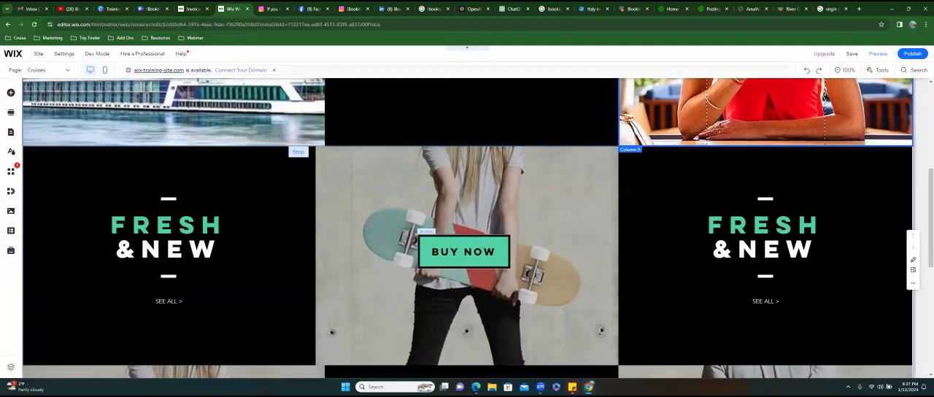
click(463, 252)
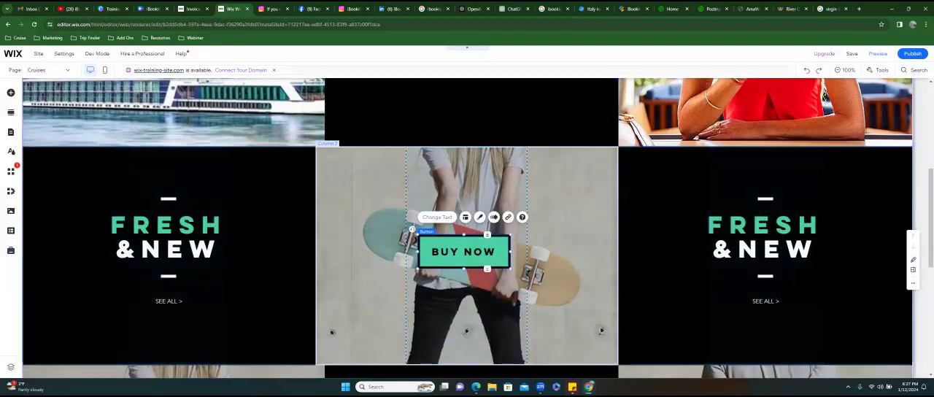
click(437, 216)
text(Book Now)
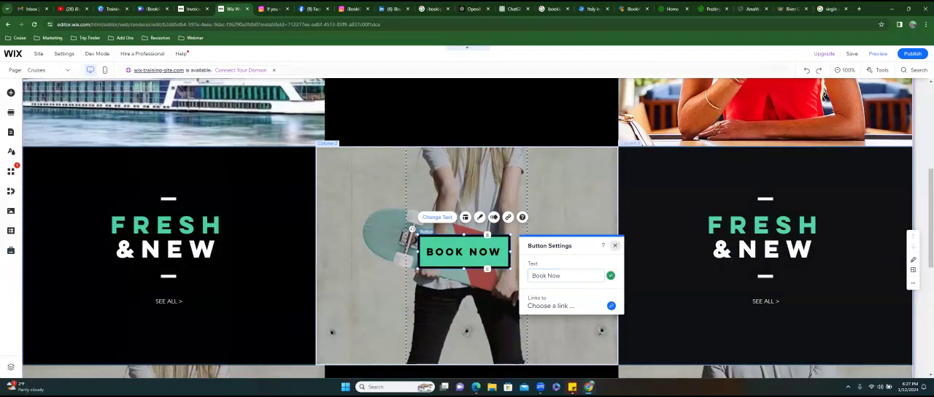
click(615, 245)
- Duplicate the "Virgin Voyages" heading and place the copy in the second row's middle column below its Book Now button
scroll(510, 226, up, 5)
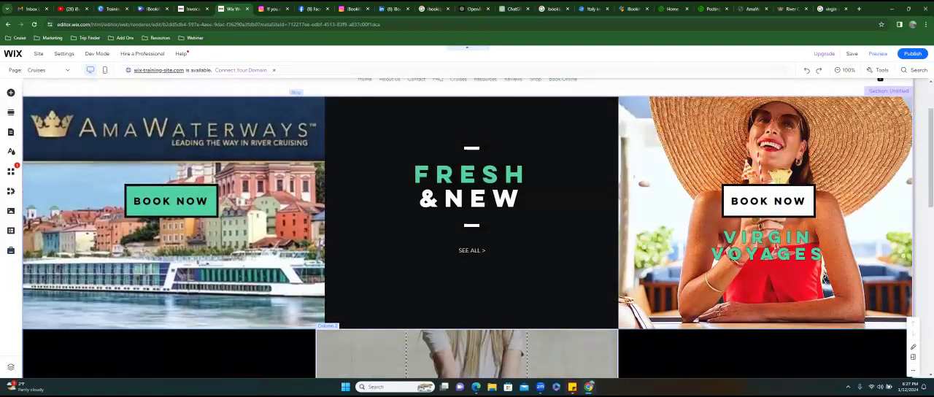
scroll(467, 226, down, 2)
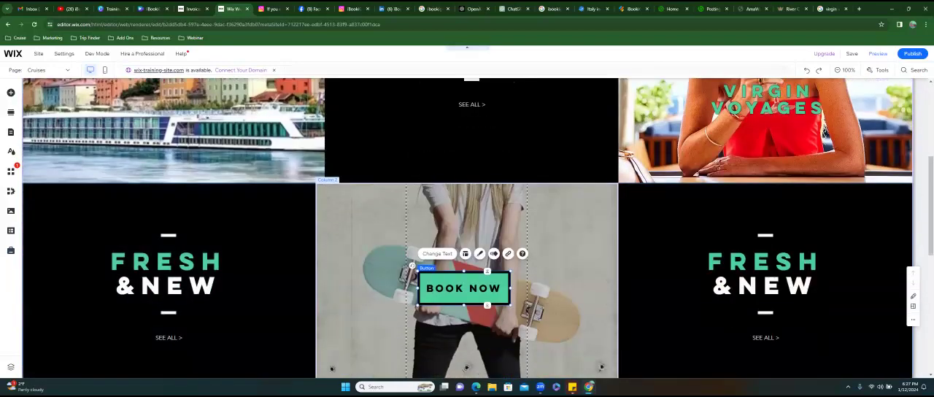
scroll(235, 172, up, 2)
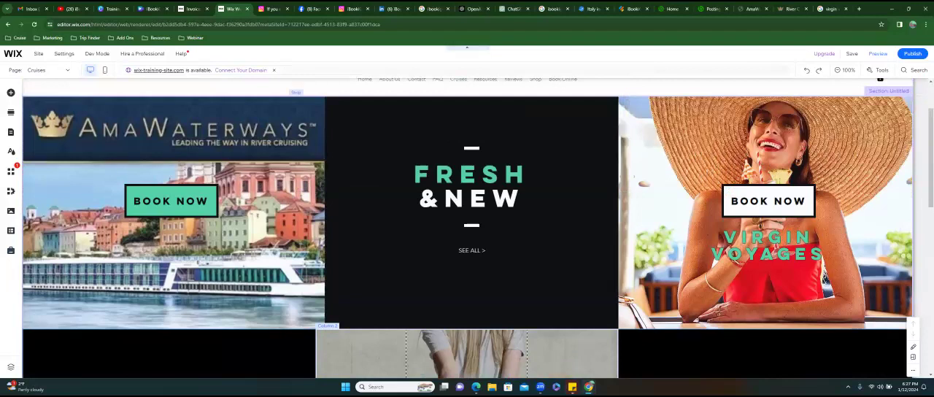
scroll(467, 227, down, 2)
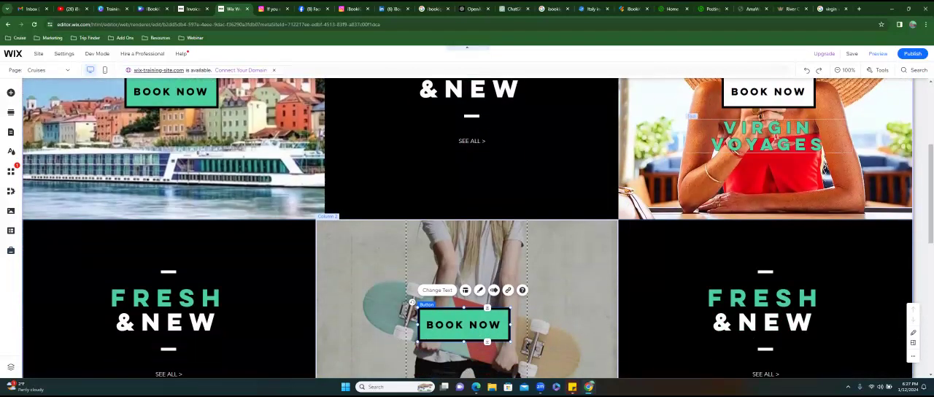
click(767, 136)
right_click(621, 136)
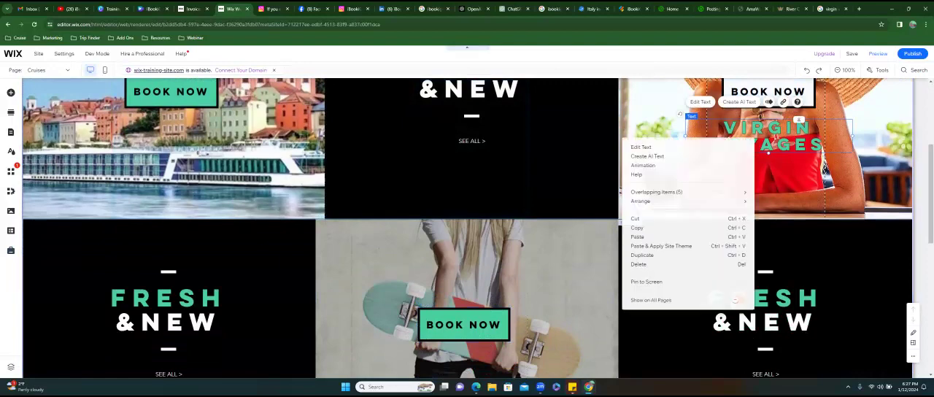
click(642, 254)
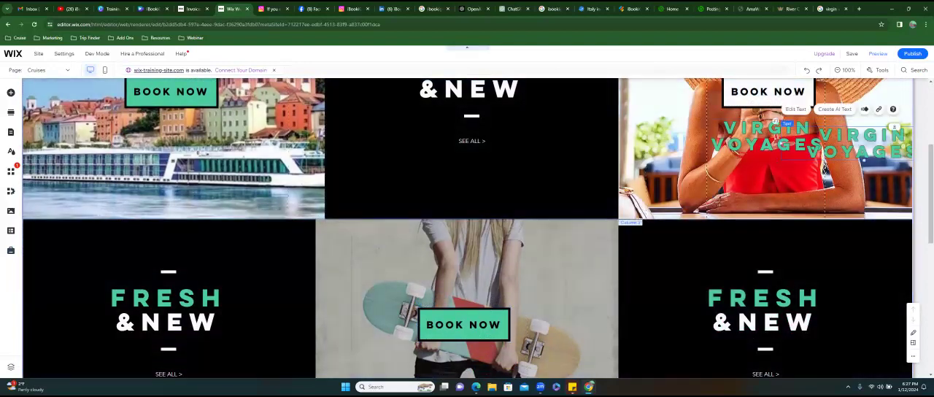
mouse_move(697, 135)
mouse_down()
mouse_move(627, 194)
mouse_move(438, 255)
mouse_move(444, 327)
mouse_move(427, 362)
mouse_move(432, 315)
mouse_move(428, 321)
mouse_up()
- Change the copied heading in the second row's middle column to "ROYAL CARIBBEAN"
double_click(437, 329)
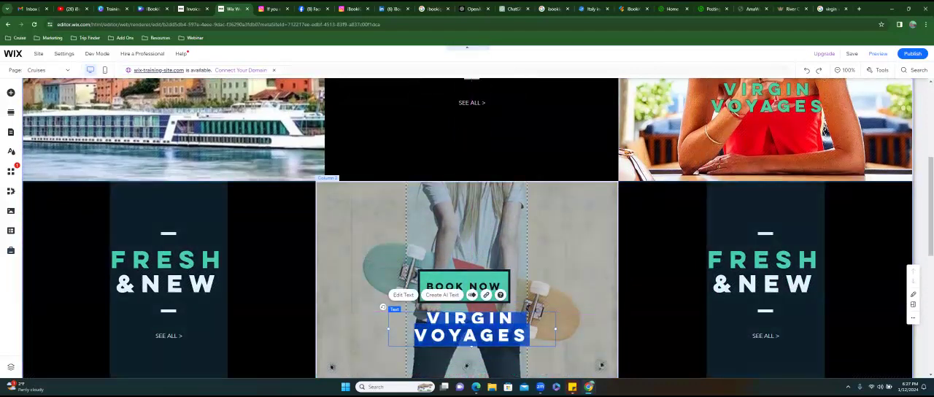
text(ROYAL)
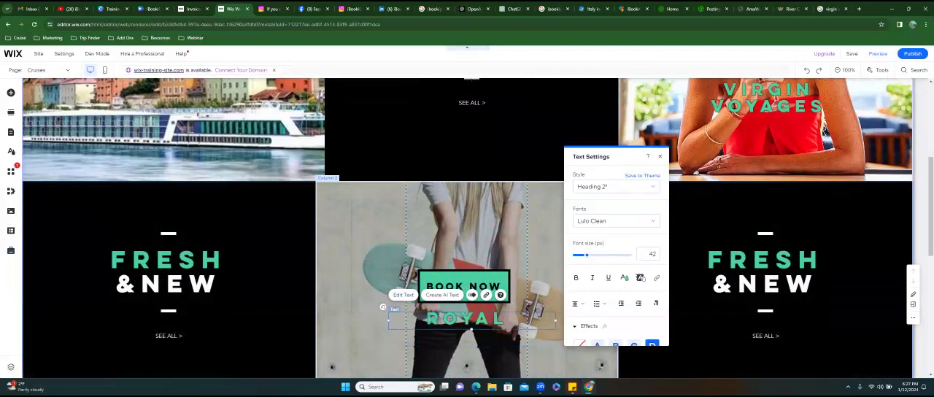
text( CAR)
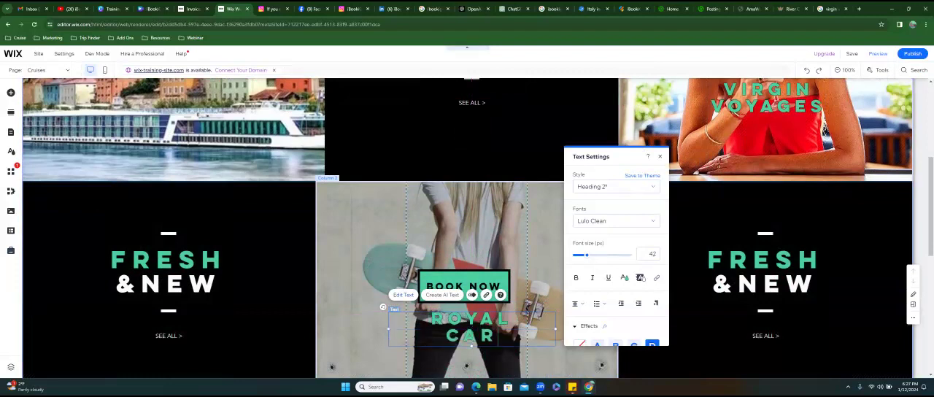
text(IBBEAN)
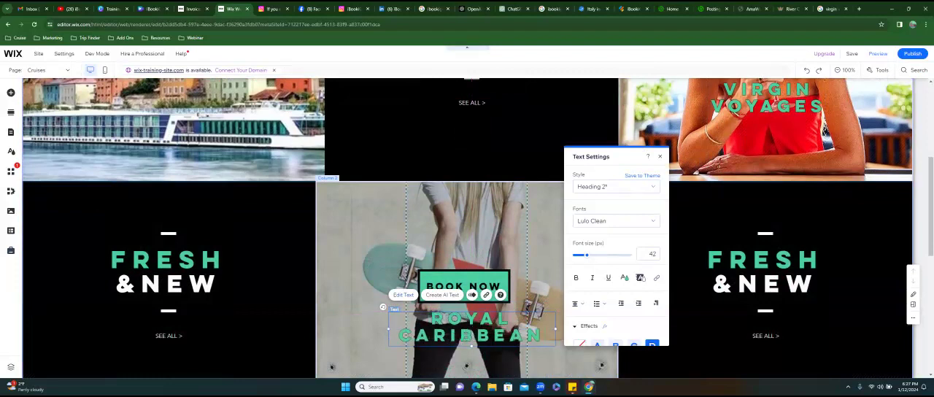
click(508, 243)
- Duplicate the "ROYAL CARIBBEAN" heading and place the copy in the AmaWaterways column below its Book Now button
click(501, 321)
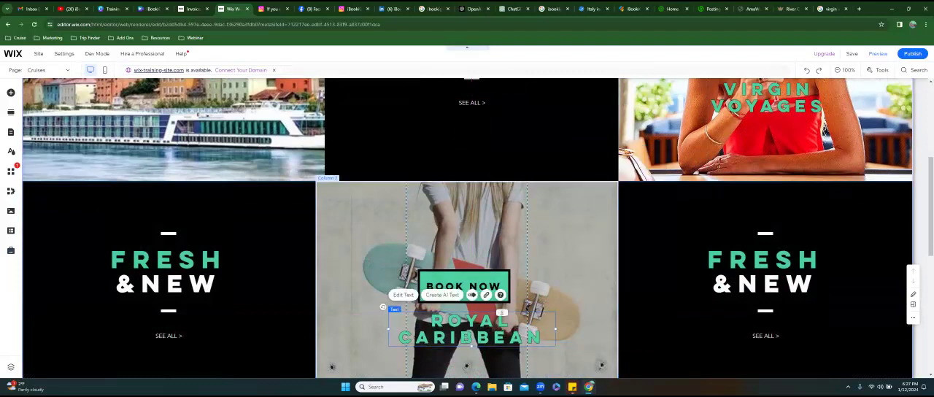
right_click(501, 321)
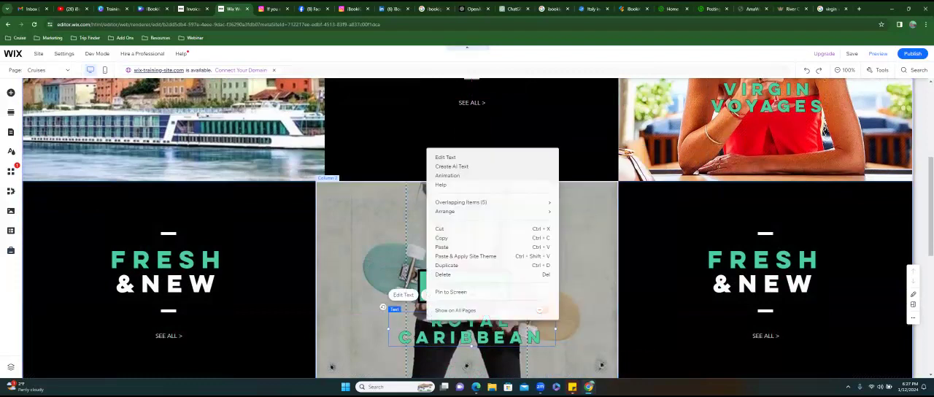
click(445, 265)
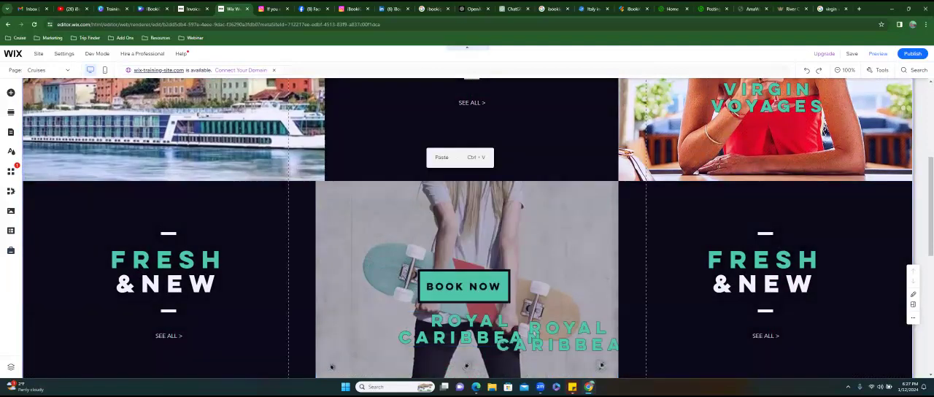
drag(554, 332, 122, 177)
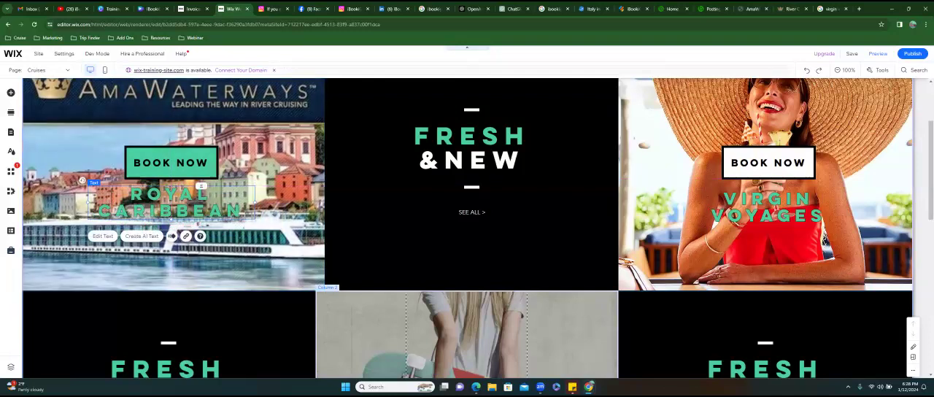
- Try to retitle the copied heading in the AmaWaterways column as "AMAWATER", and erase its text to remove it
double_click(151, 194)
text(AMAA)
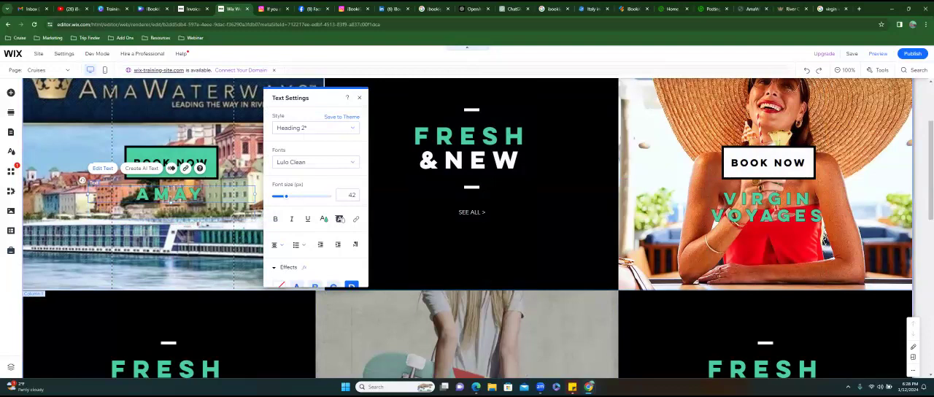
key(BackSpace)
key(BackSpace)
text(A)
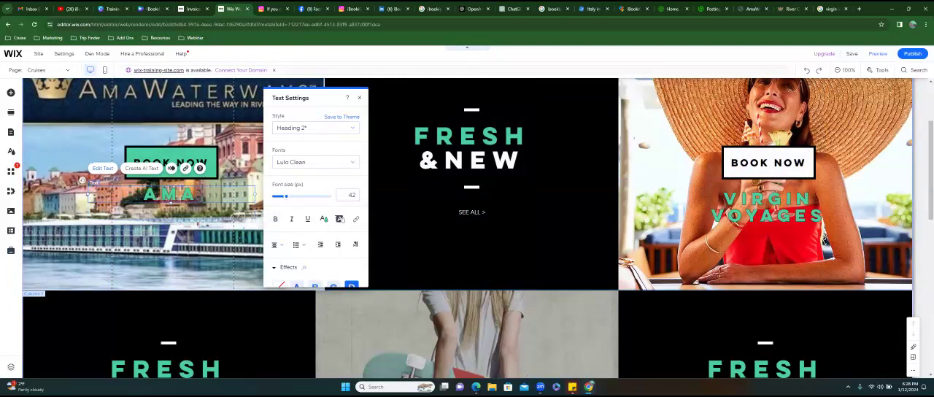
text(WATER)
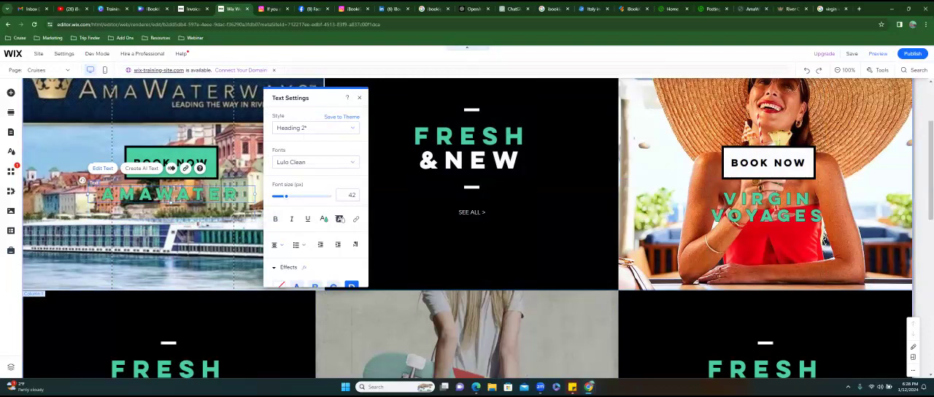
key(BackSpace)
key(BackSpace)
key(BackSpace)
key(BackSpace)
key(BackSpace)
key(BackSpace)
key(BackSpace)
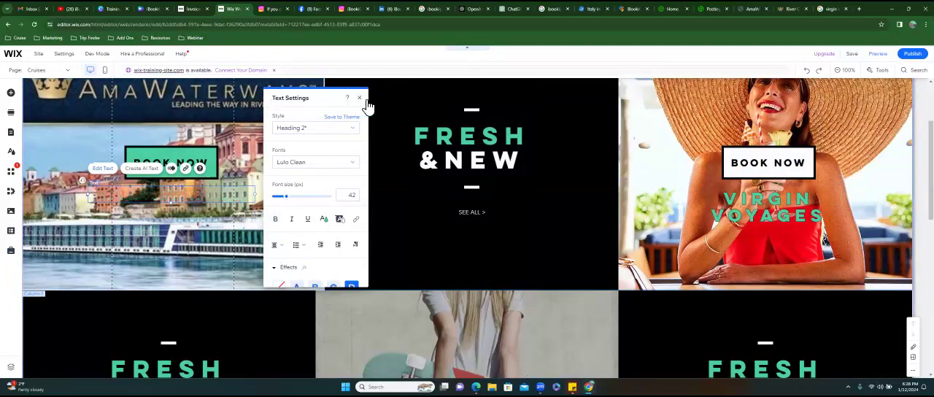
click(152, 104)
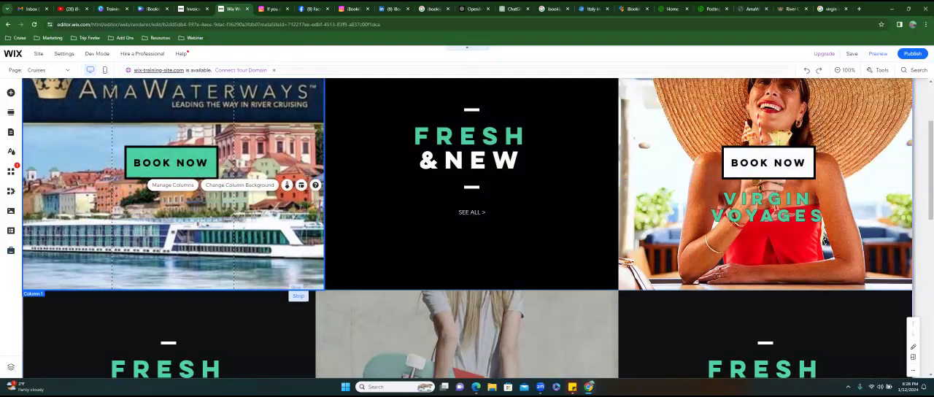
scroll(230, 91, down, 3)
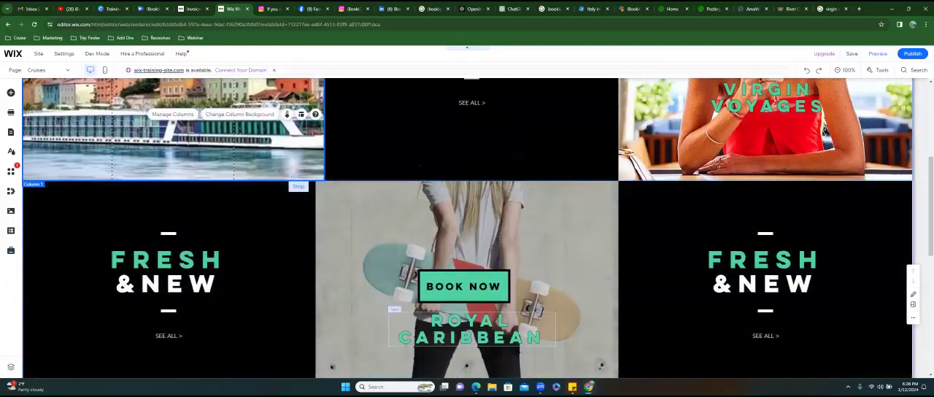
scroll(466, 228, down, 4)
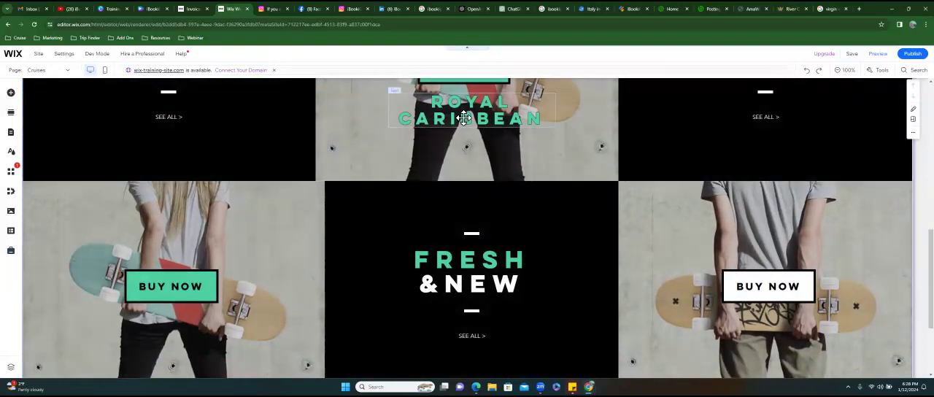
- Duplicate the "ROYAL CARIBBEAN" heading and place the copy in the third row's first column below its Buy Now button
click(464, 118)
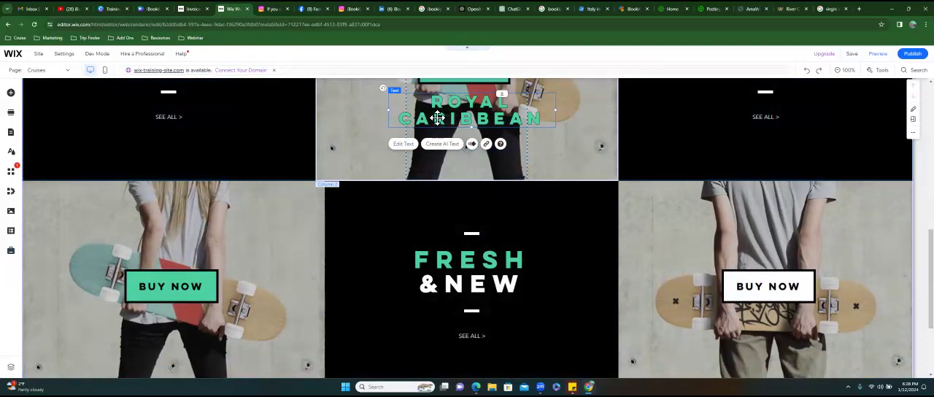
drag(442, 118, 495, 156)
drag(290, 286, 169, 325)
- Change the copied heading in the third row's first column to "DISNEY"
double_click(169, 334)
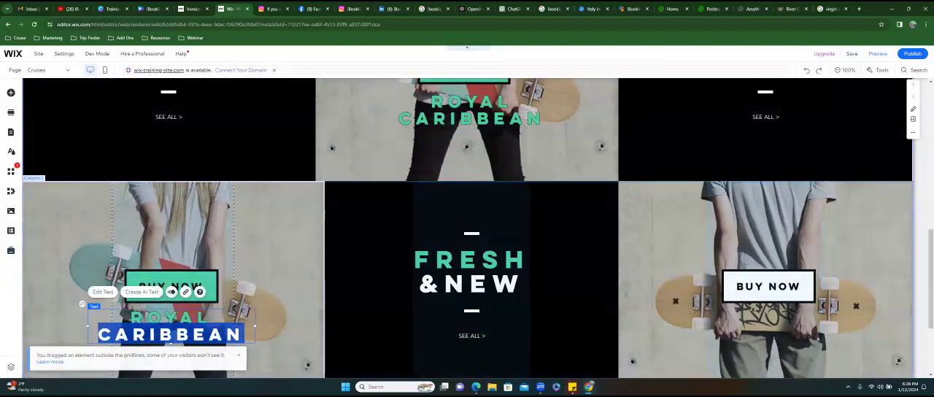
text(CRUISE)
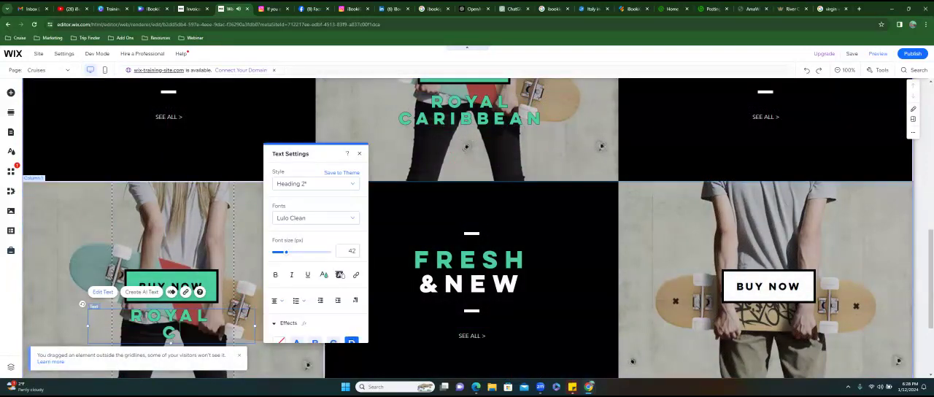
key(BackSpace)
key(BackSpace)
key(BackSpace)
key(BackSpace)
key(BackSpace)
text(DISNEY)
key(Delete)
key(Delete)
key(Delete)
key(Delete)
key(Delete)
key(Delete)
key(Delete)
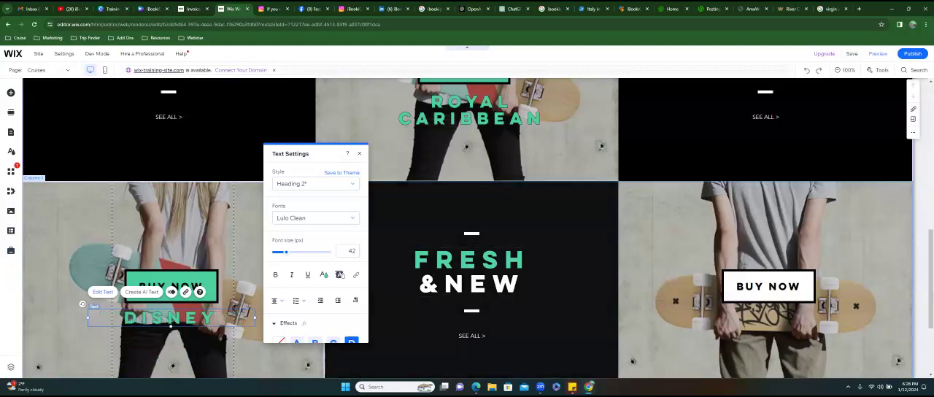
click(563, 289)
- Duplicate the "DISNEY" heading and place the copy in the third row's last column below its Buy Now button
click(170, 318)
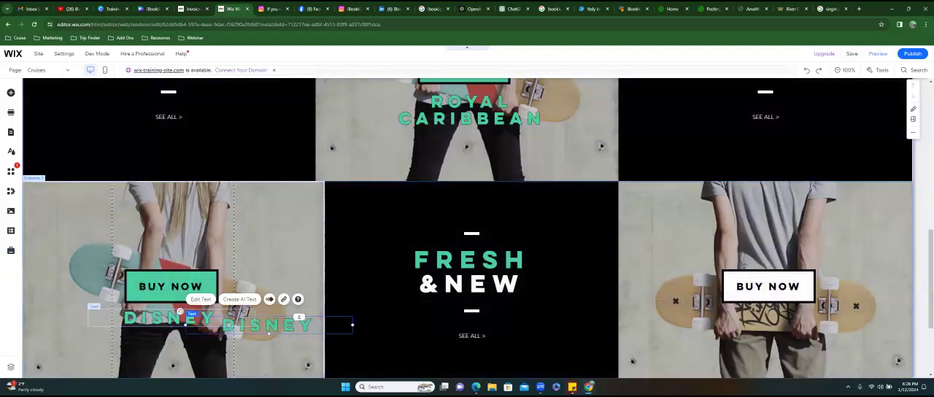
drag(170, 317, 771, 321)
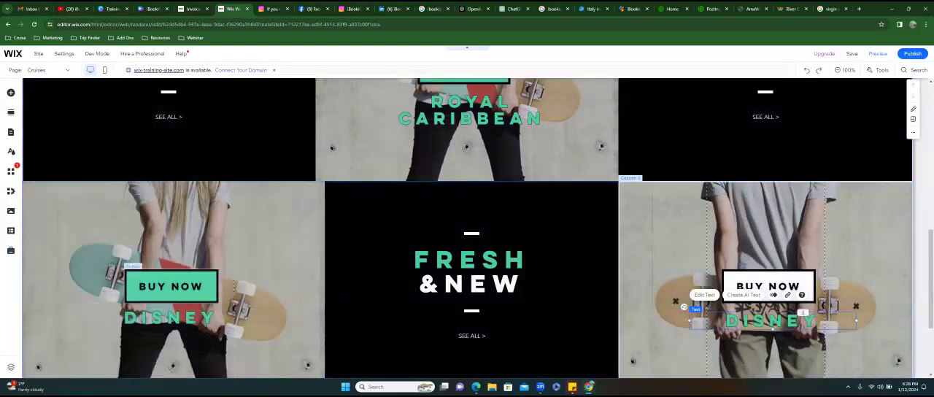
- Relabel the button in the Disney column as "Search"
click(172, 286)
double_click(171, 287)
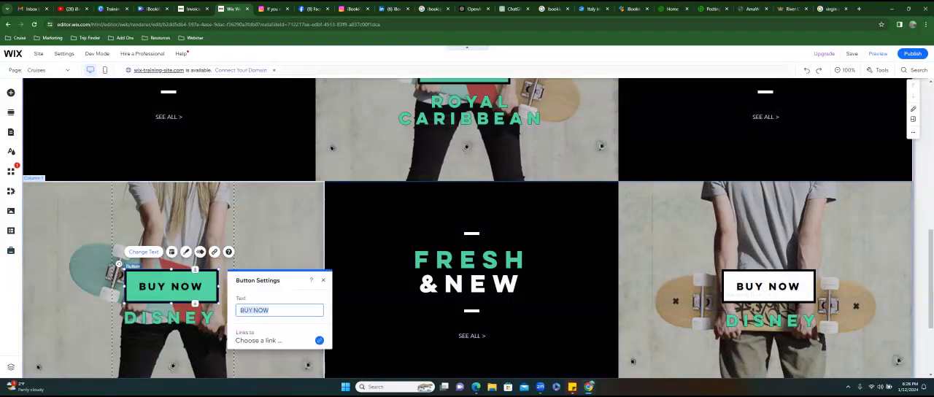
text(Search)
key(Return)
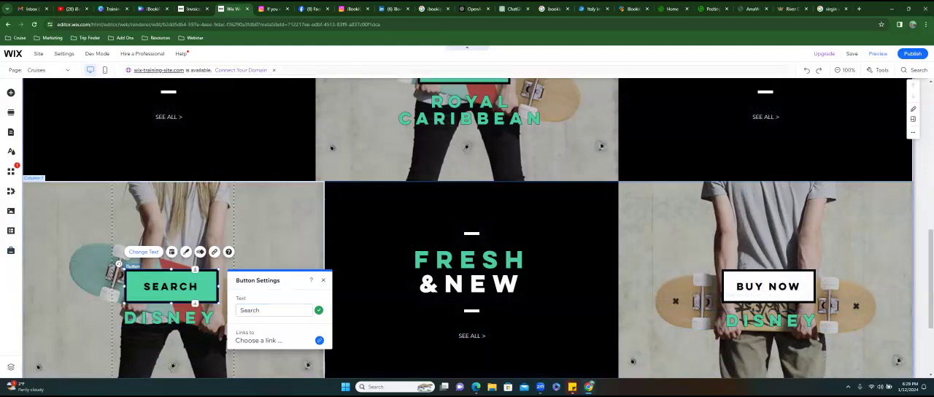
click(323, 280)
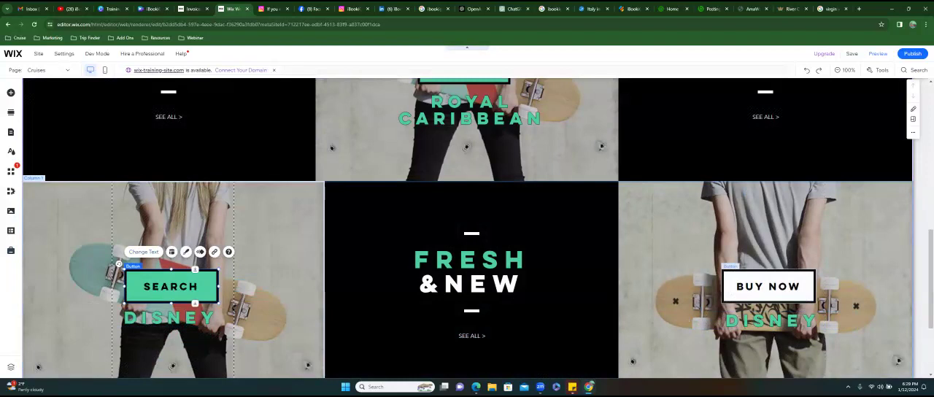
- In the third row's last column, relabel the button as "Book Now" and change the heading to "VIKING"
double_click(767, 286)
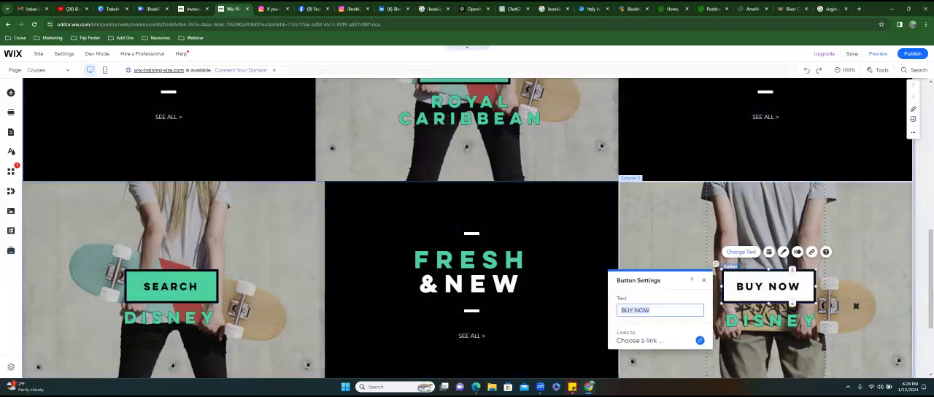
text(Book Now)
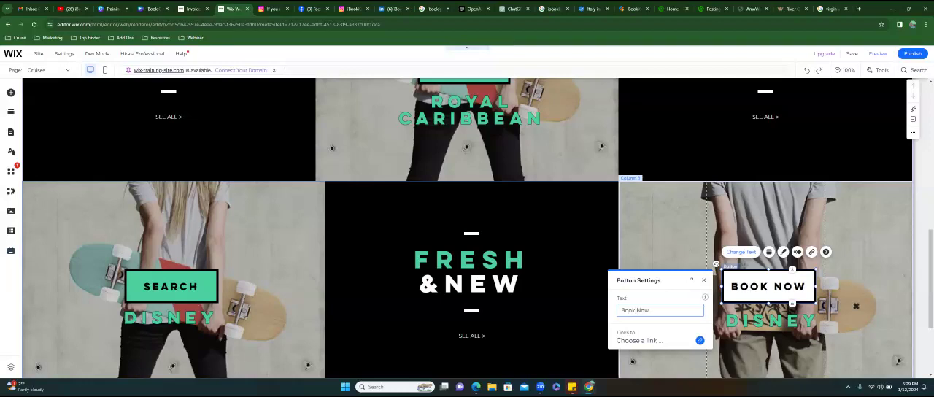
double_click(795, 318)
text(VIKING)
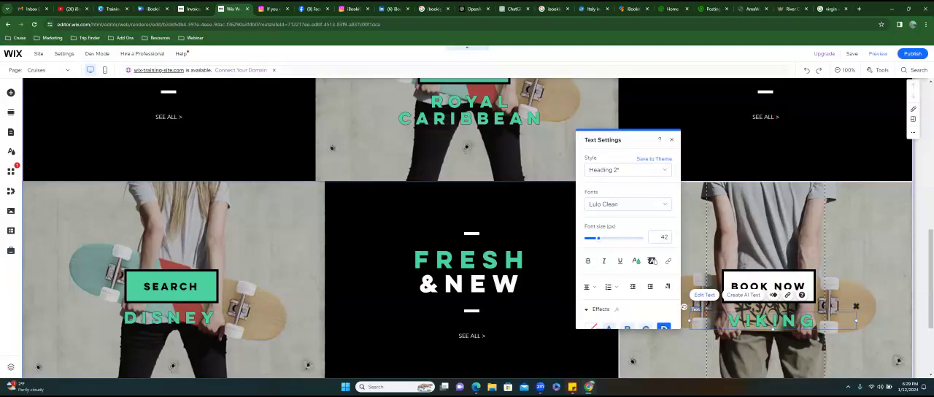
click(789, 243)
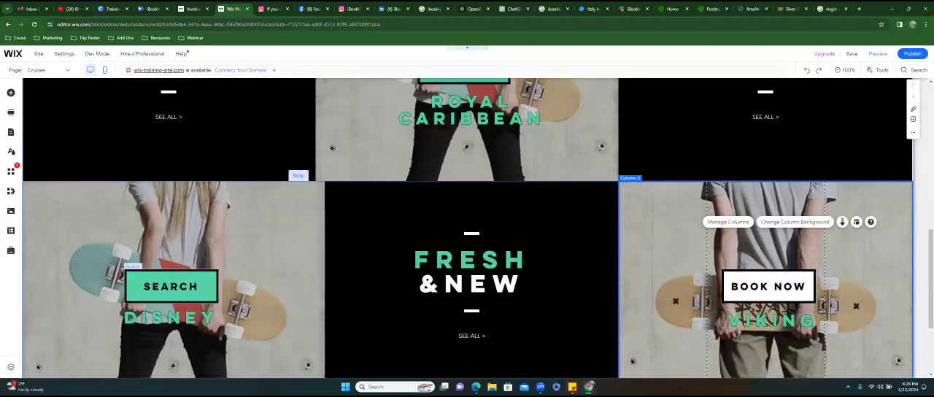
- Review the headings and buttons across all the cruise strips on the page
scroll(298, 177, up, 2)
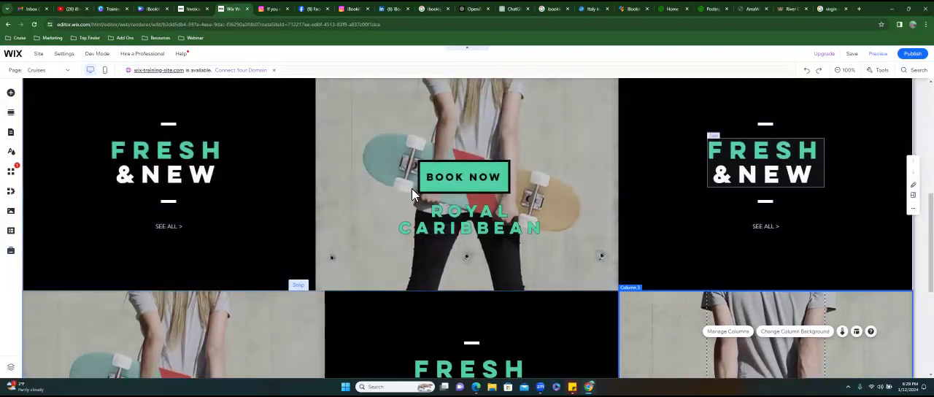
scroll(317, 187, up, 5)
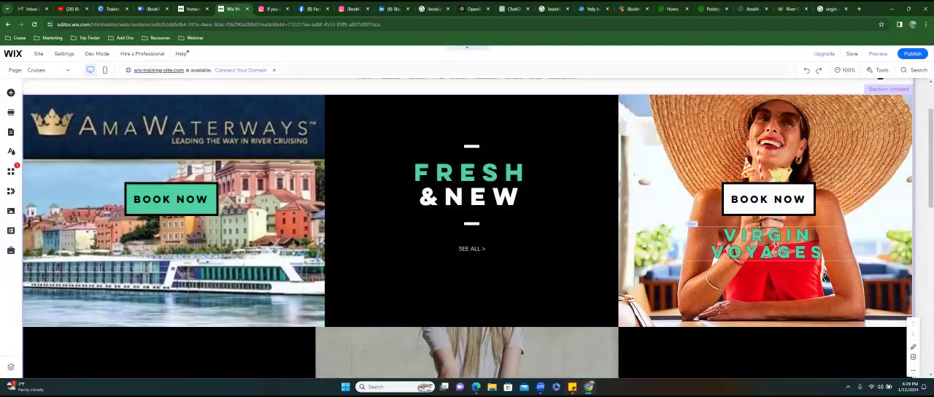
scroll(210, 194, down, 2)
scroll(467, 229, down, 1)
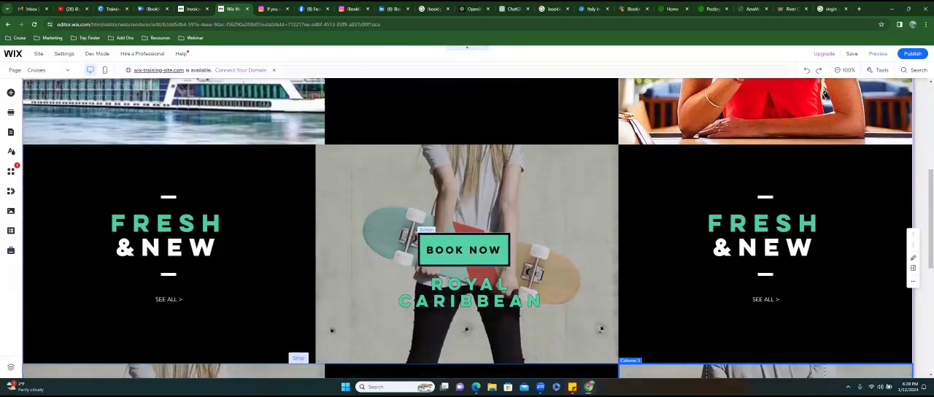
scroll(467, 228, down, 3)
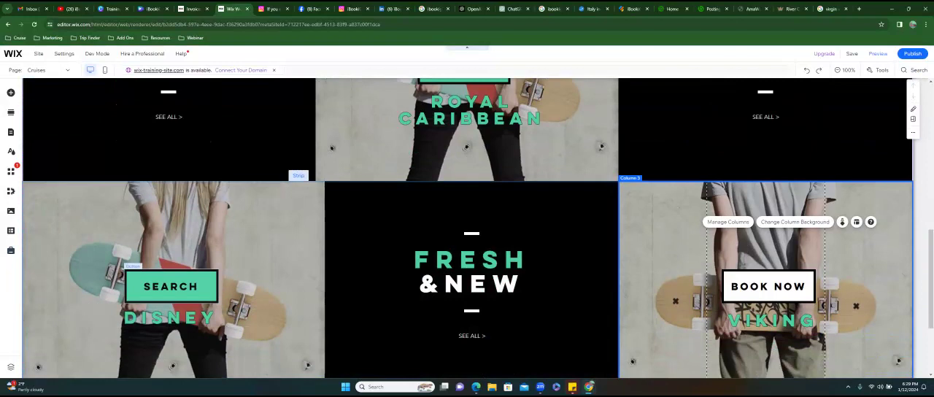
scroll(466, 229, down, 2)
scroll(466, 228, up, 2)
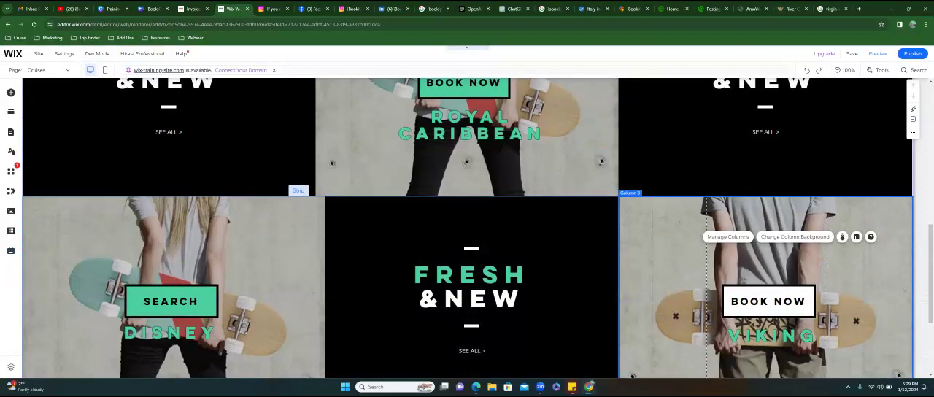
- Open the Viking ocean cruises page with the iBookiGo agent link in the Virgin Voyages search tab and copy its web address
click(829, 9)
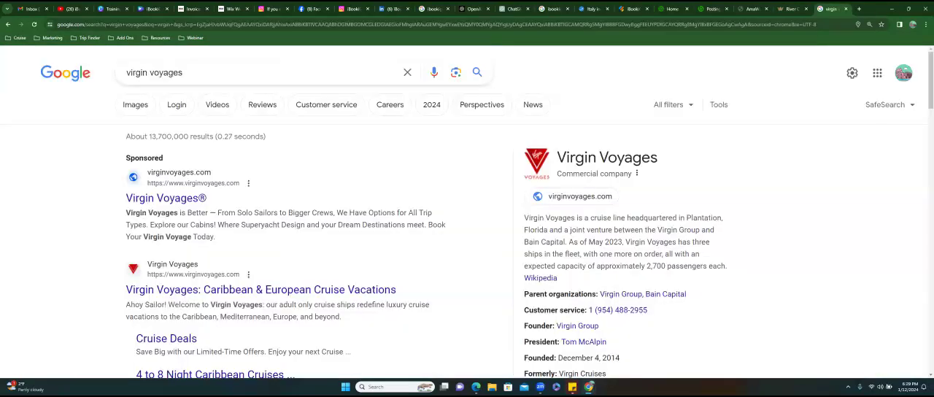
key(ctrl+l)
text(vi)
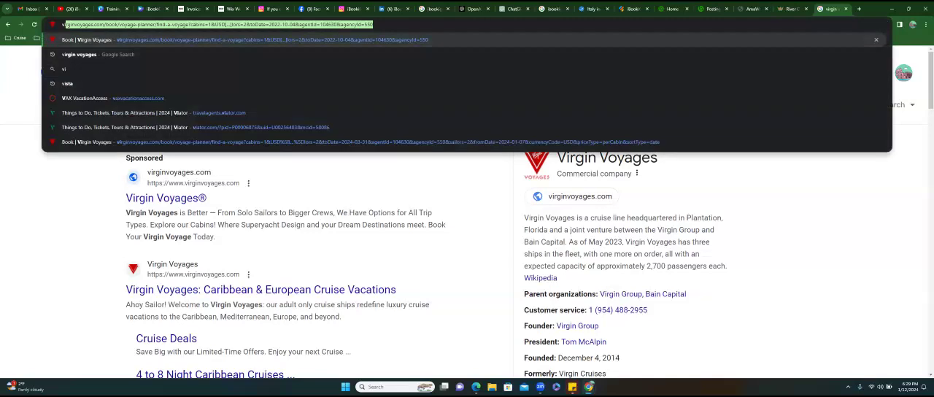
text(king)
key(Return)
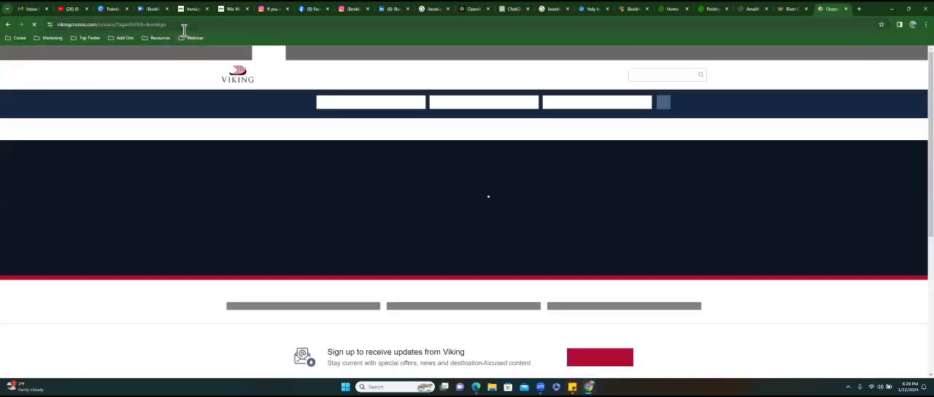
click(182, 27)
right_click(145, 25)
click(334, 69)
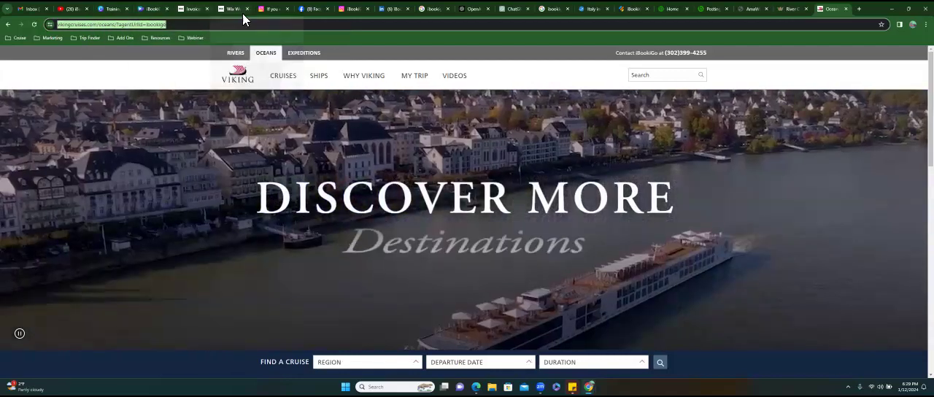
- Back in the Wix editor, link the Viking column's Book Now button to the copied vikingcruises.com web address, opening in a new window
click(239, 12)
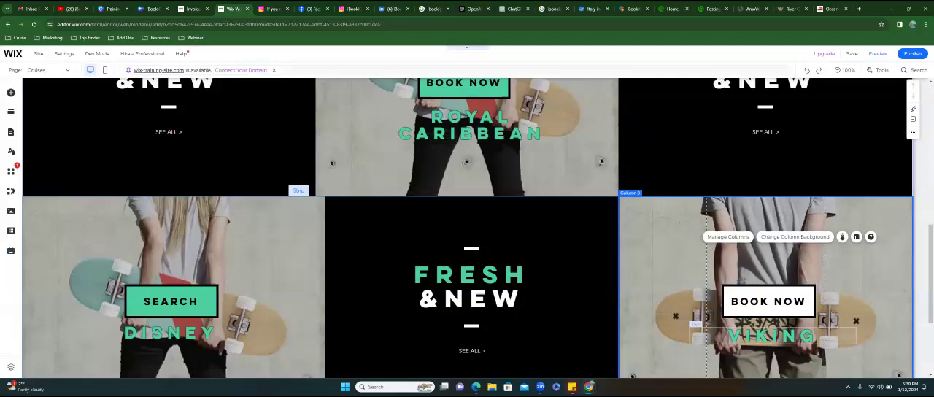
click(769, 292)
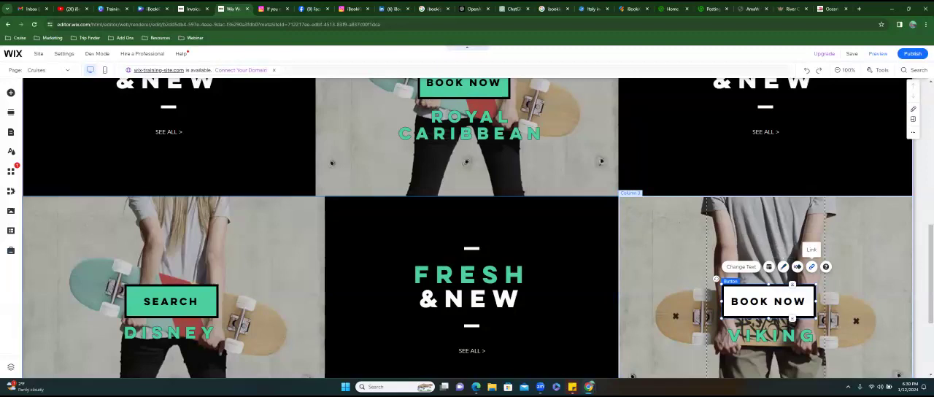
click(811, 267)
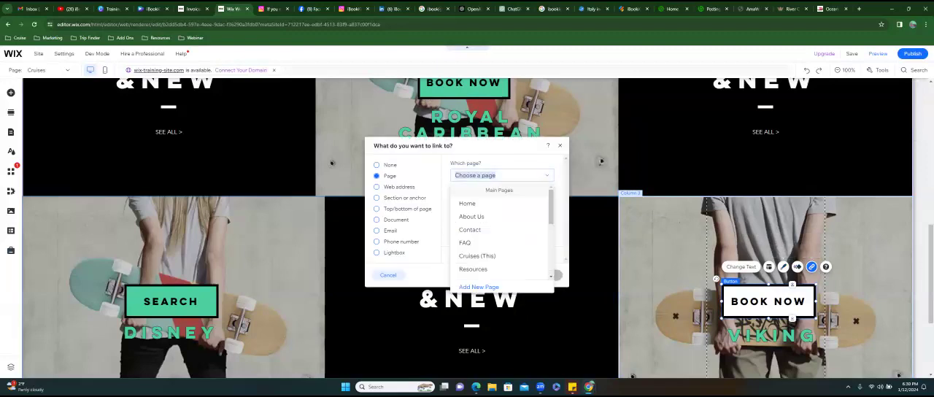
click(380, 199)
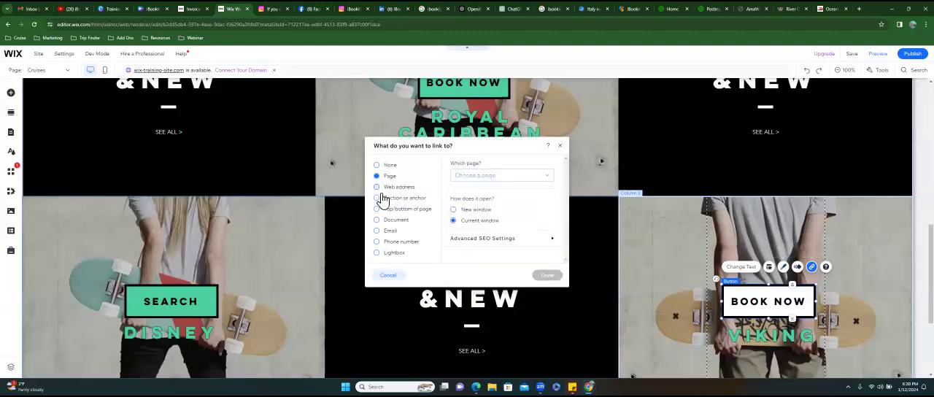
click(385, 187)
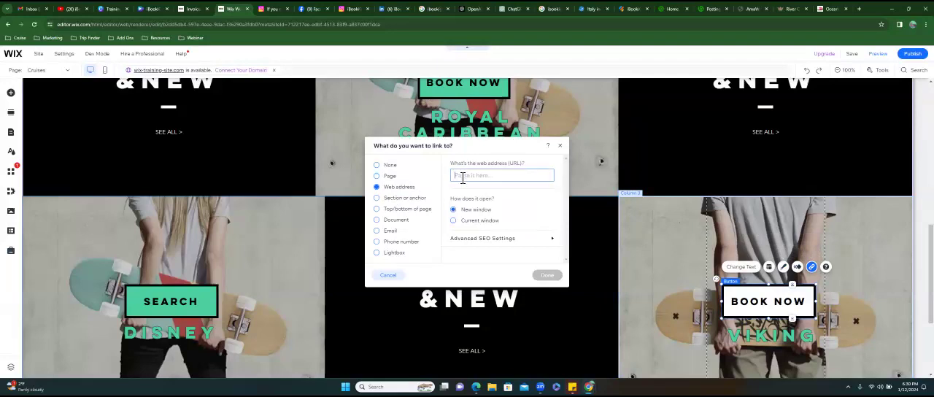
key(ctrl+v)
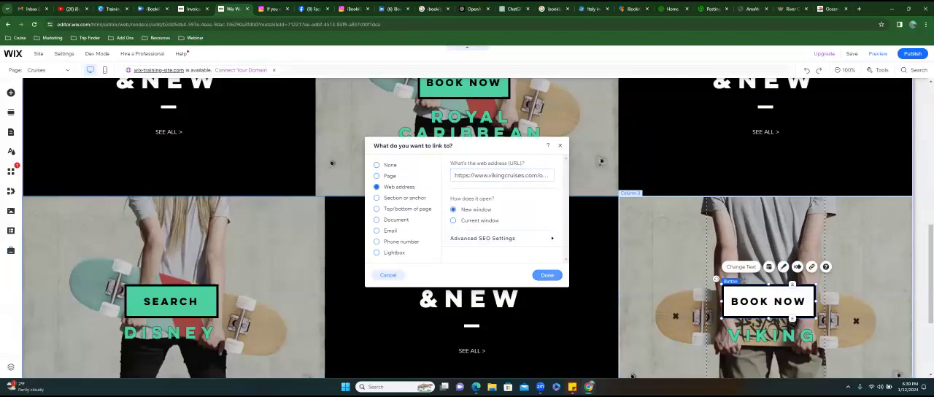
click(547, 275)
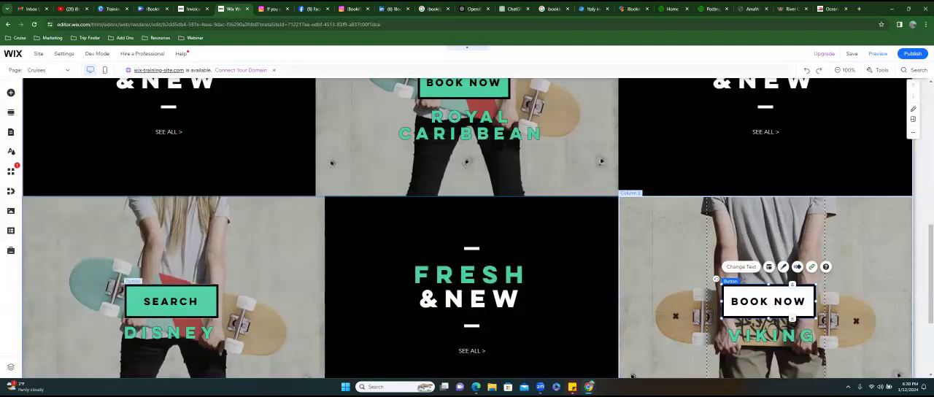
- Switch to the Viking browser tab and open the disneytravelagents.com site in it
click(169, 301)
click(830, 9)
click(166, 24)
key(ctrl+a)
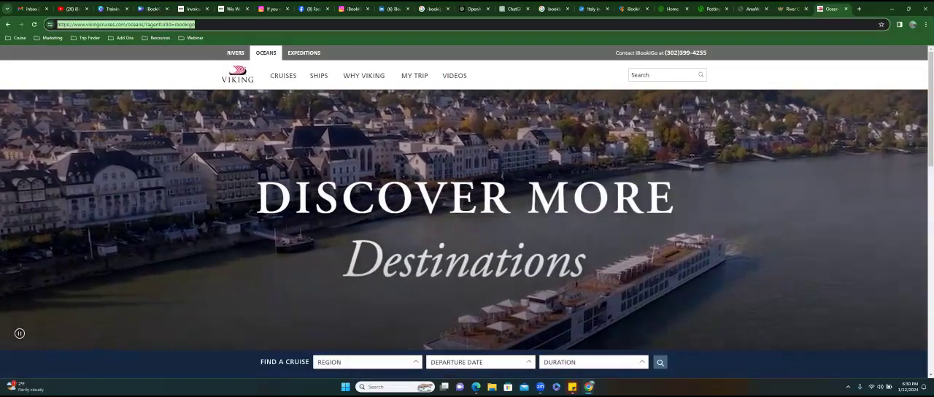
text(disney)
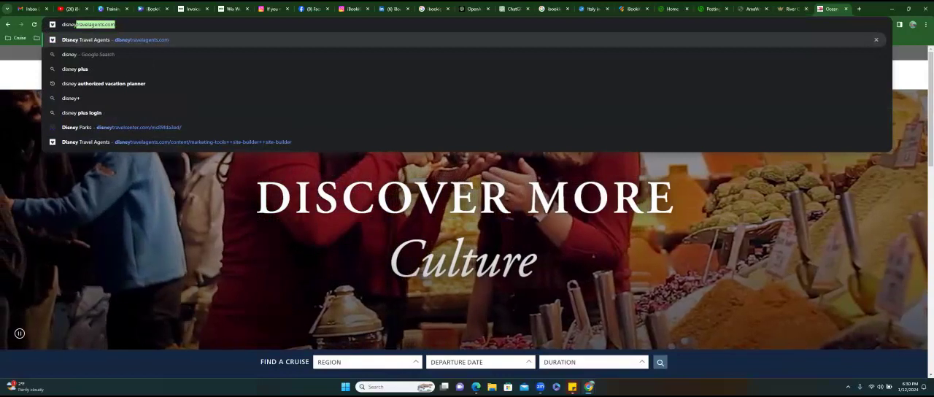
key(Return)
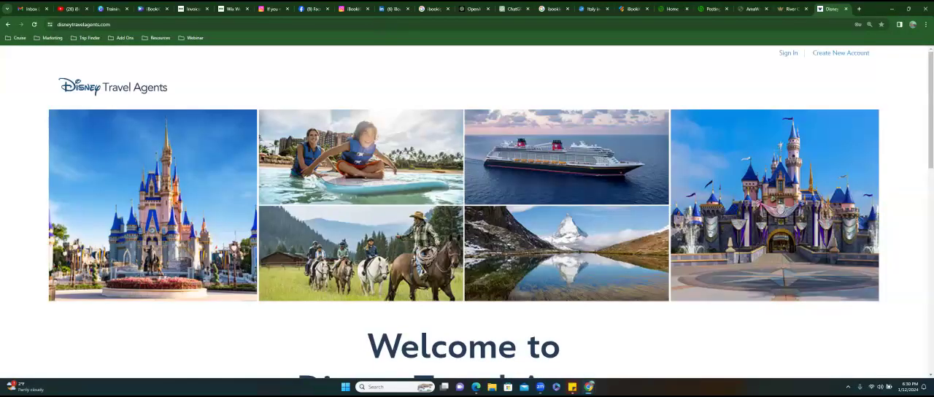
- Sign in to Disney Travel Agents with the saved account credentials and bring up the list of marketing tools
click(789, 54)
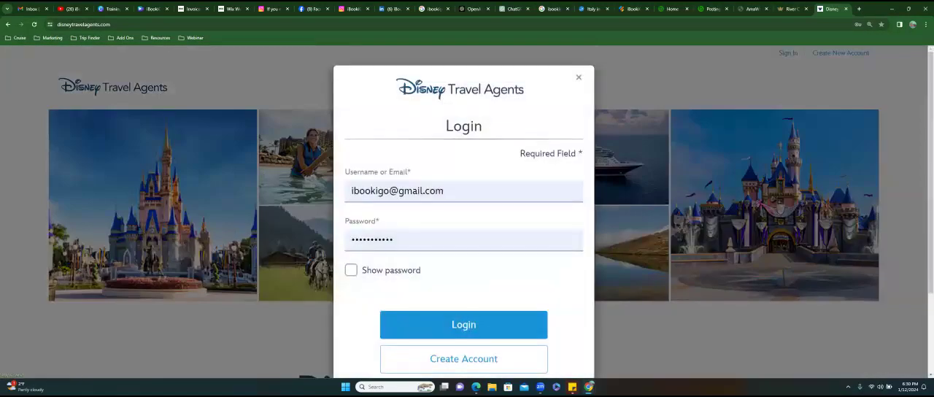
key(Return)
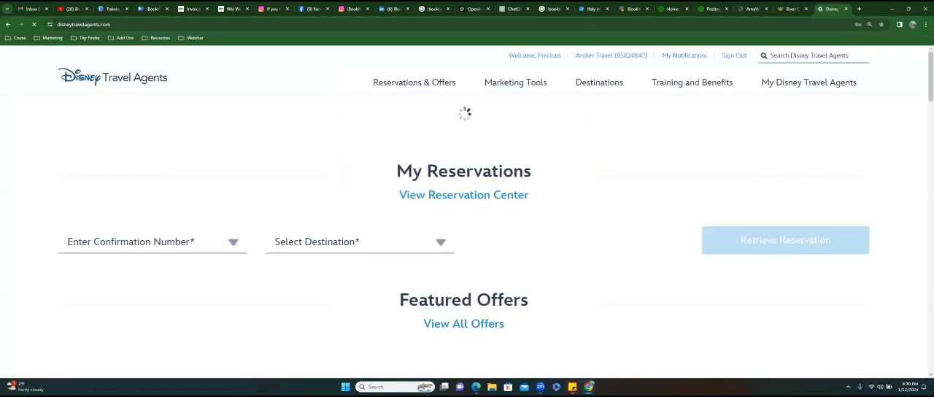
mouse_move(515, 82)
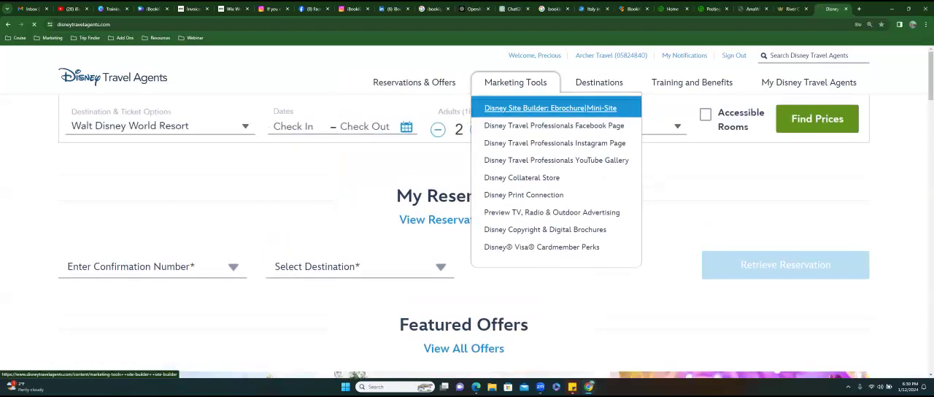
- Open the Disney Site Builder from the marketing tools and get started with it
click(549, 107)
scroll(467, 219, down, 3)
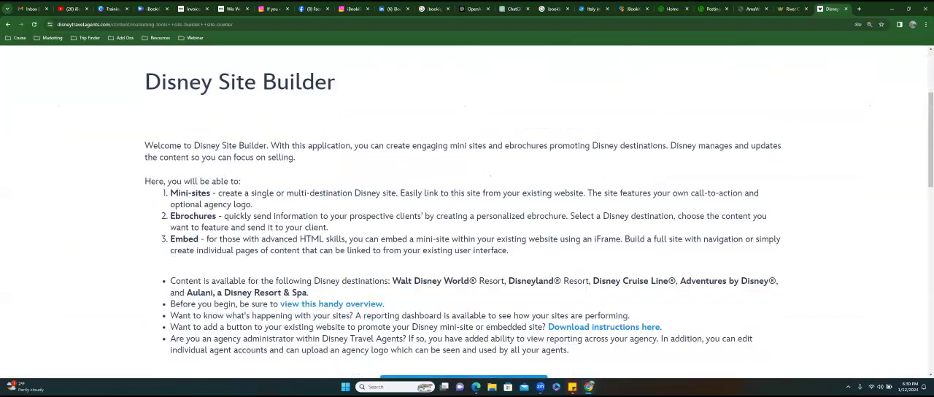
scroll(467, 219, down, 2)
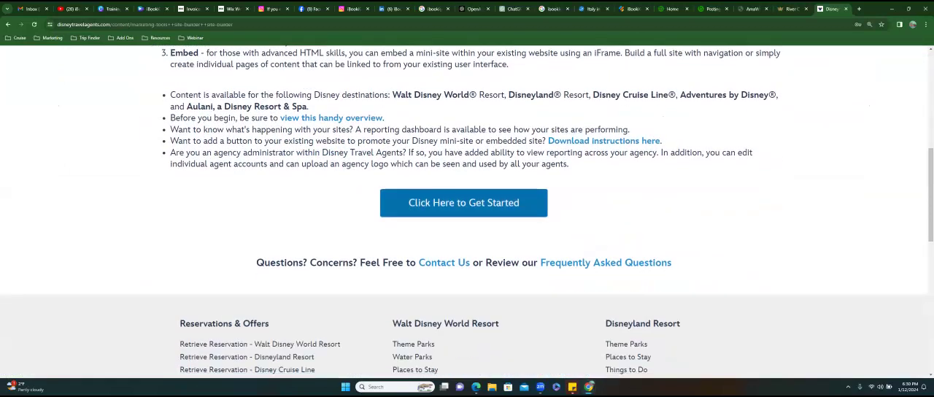
click(463, 202)
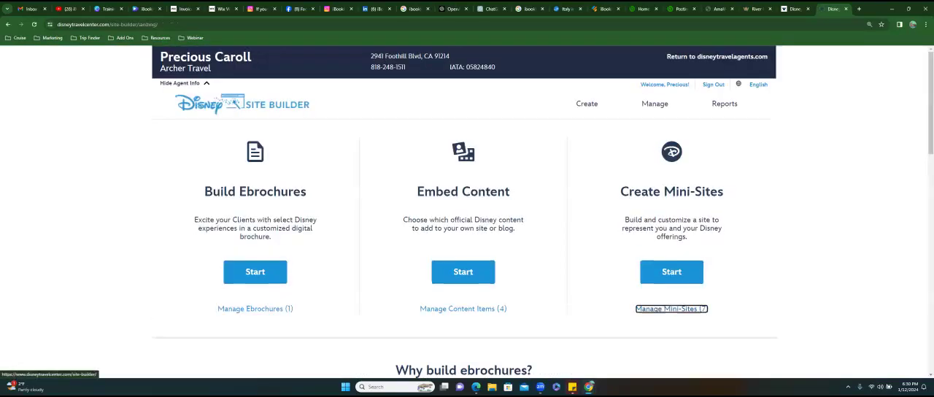
- Delete the unpublished mini-site "idkdkdkdkk" from the managed mini-sites and return to the Site Builder start page
click(671, 308)
scroll(431, 279, down, 2)
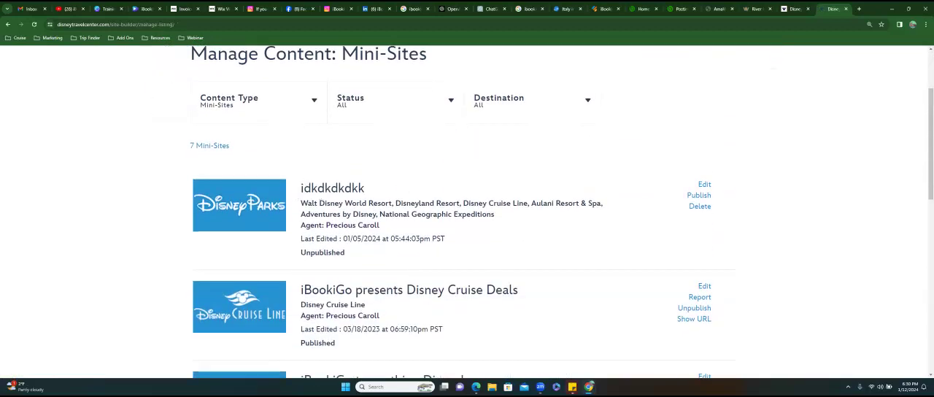
click(699, 206)
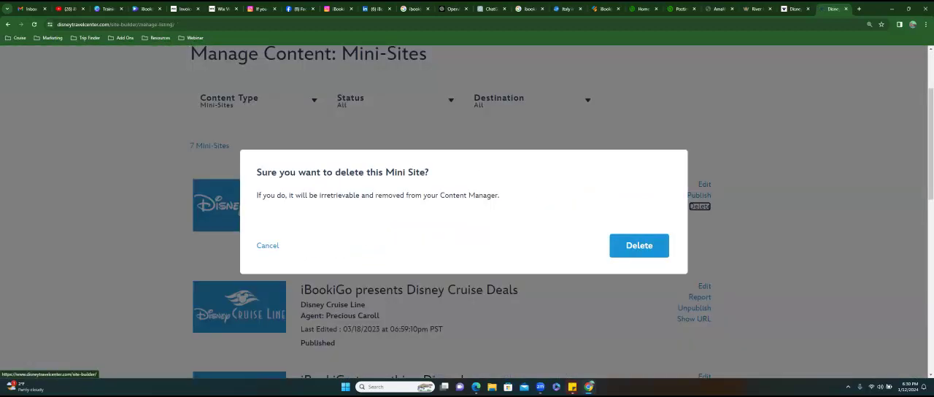
click(639, 246)
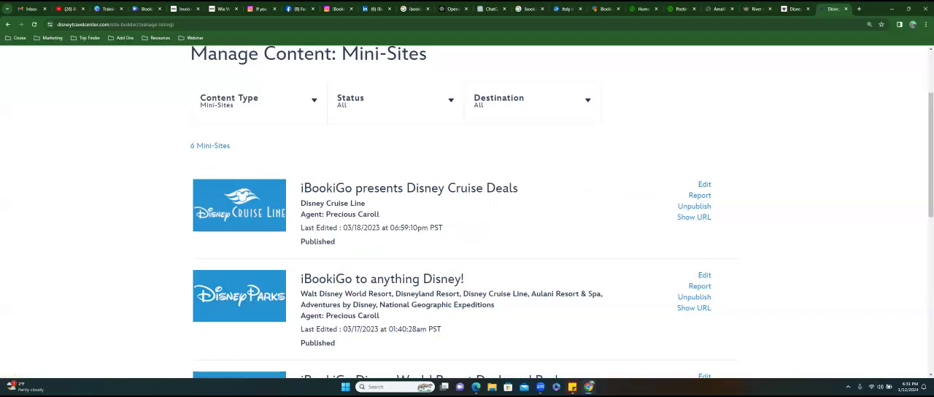
scroll(233, 130, up, 2)
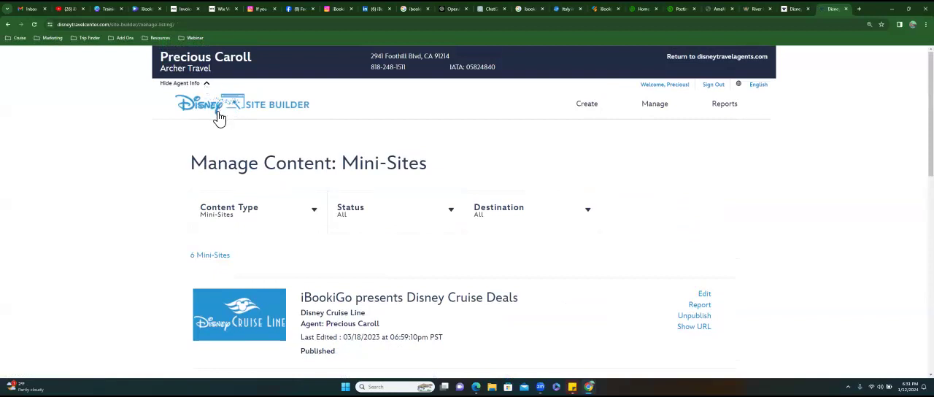
click(219, 118)
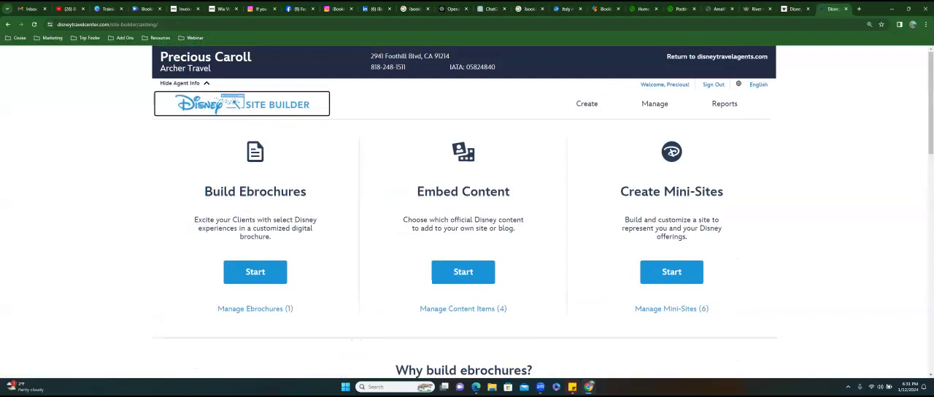
- Start a new mini-site titled "Cruise Deal Link" and continue from the templates to the language and brand selection
drag(620, 191, 724, 191)
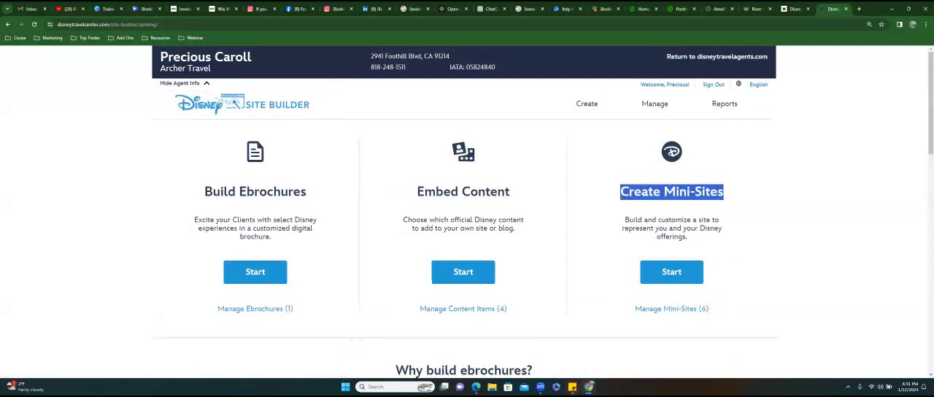
drag(624, 219, 687, 236)
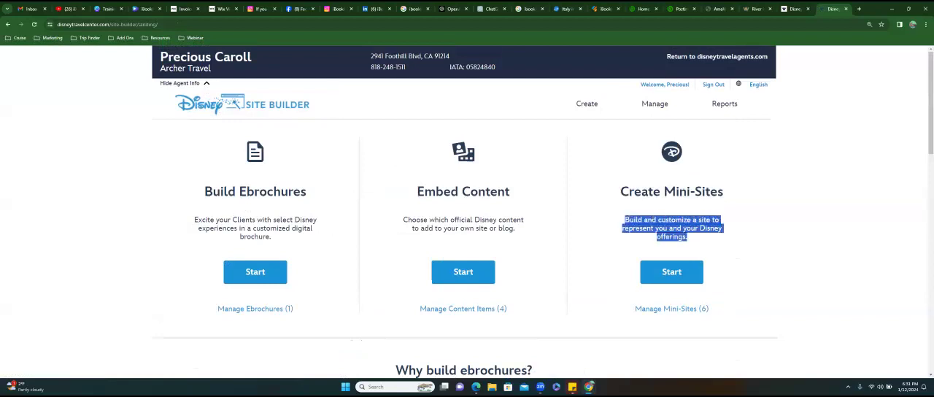
click(671, 272)
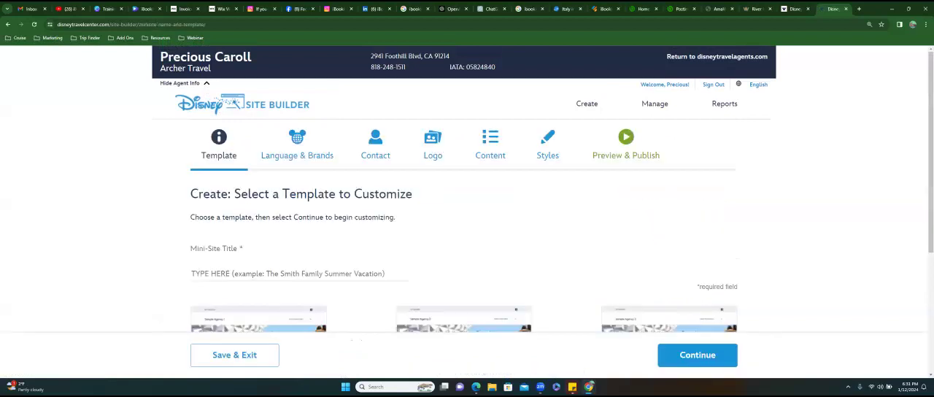
drag(191, 248, 243, 248)
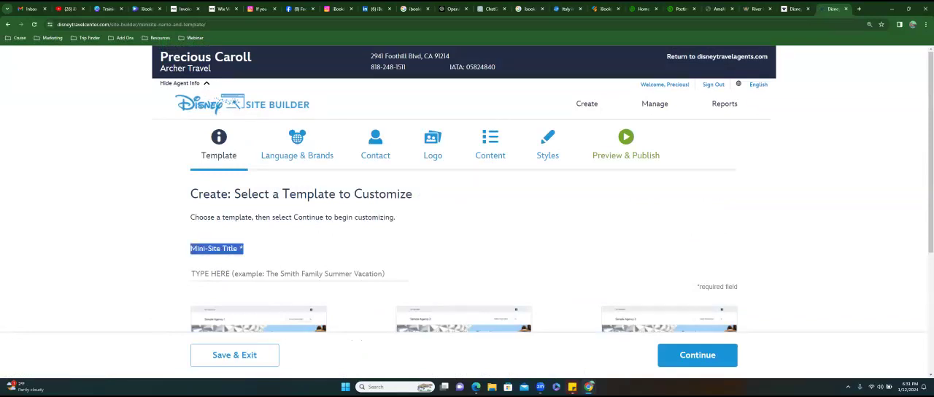
click(254, 274)
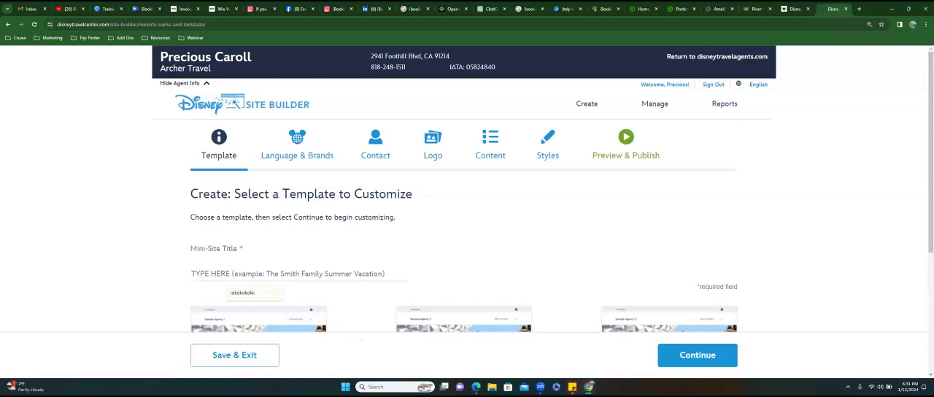
text(Cru)
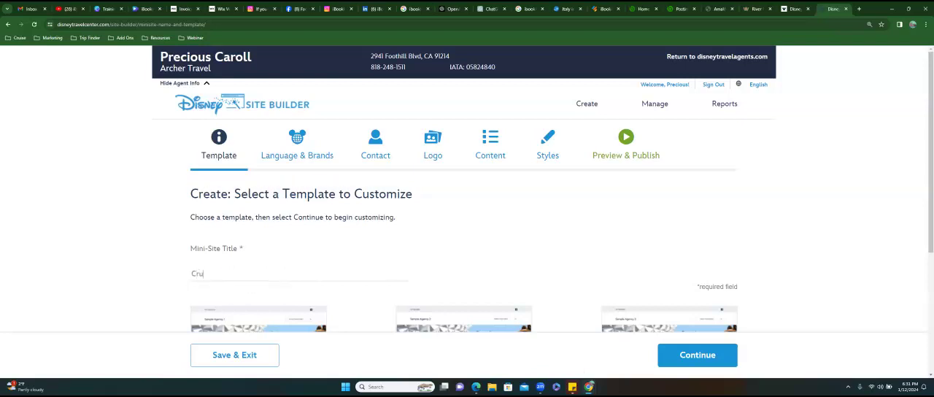
text(ise Deal Link)
scroll(466, 219, down, 1)
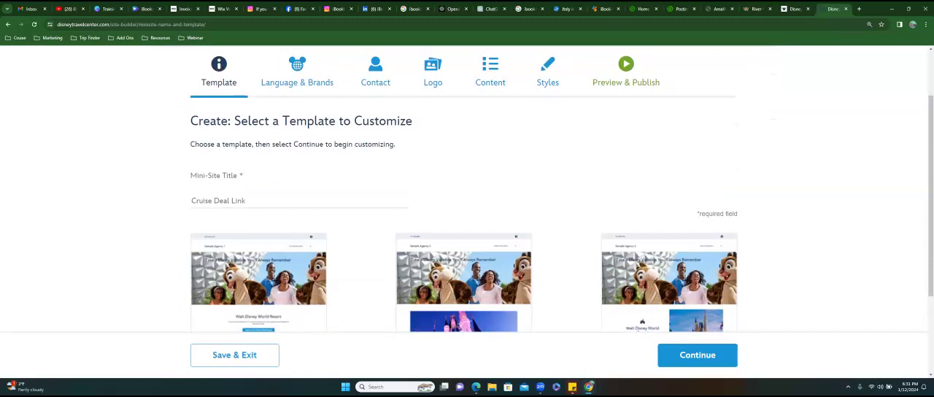
scroll(467, 219, down, 2)
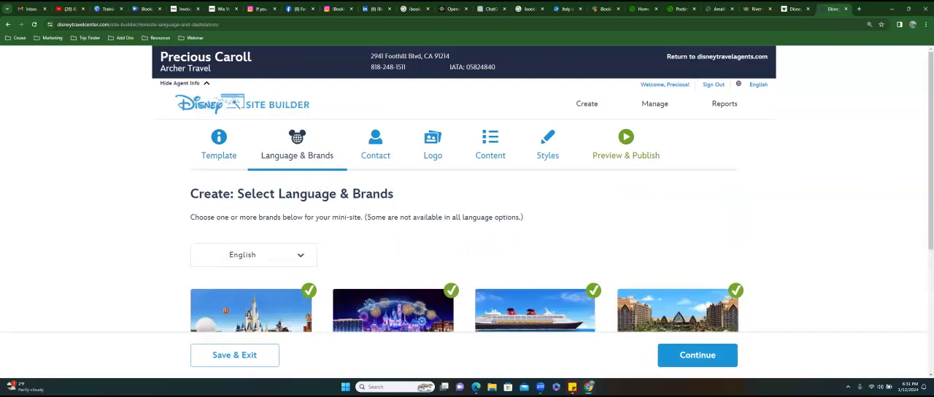
- Keep only Disney Cruise Line among the mini-site's brands, with English as the language, and continue to the contact details
scroll(467, 219, down, 3)
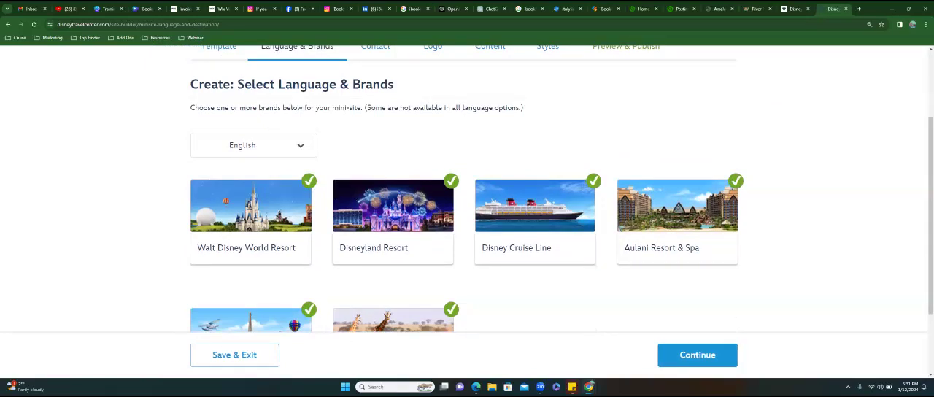
scroll(466, 190, down, 1)
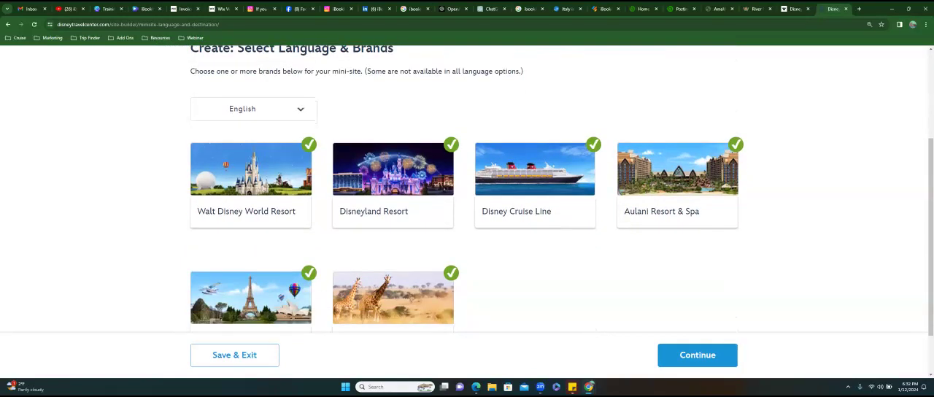
scroll(466, 189, down, 2)
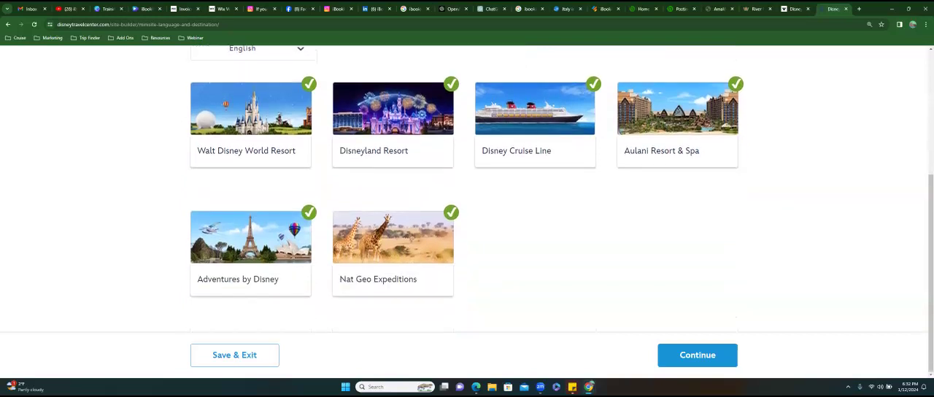
click(398, 104)
click(309, 84)
click(309, 212)
click(451, 212)
click(735, 84)
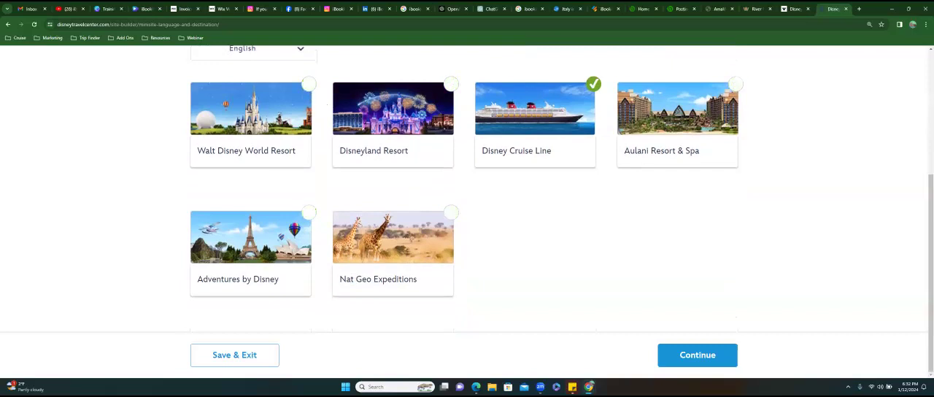
scroll(467, 208, up, 2)
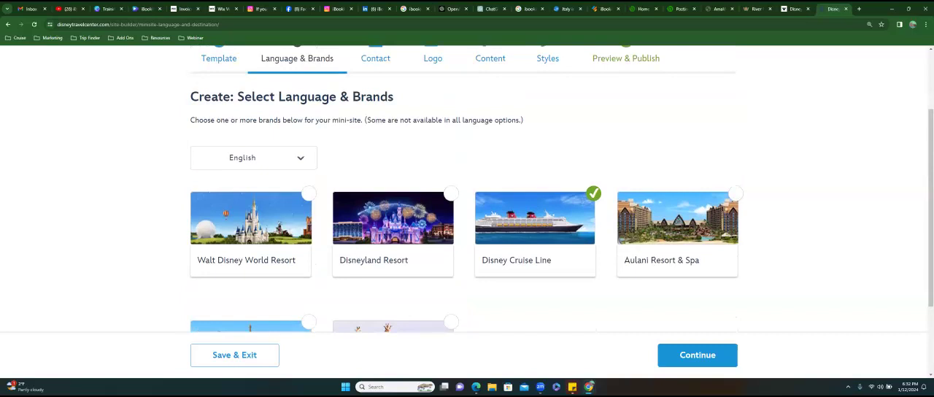
click(269, 167)
click(308, 167)
click(697, 354)
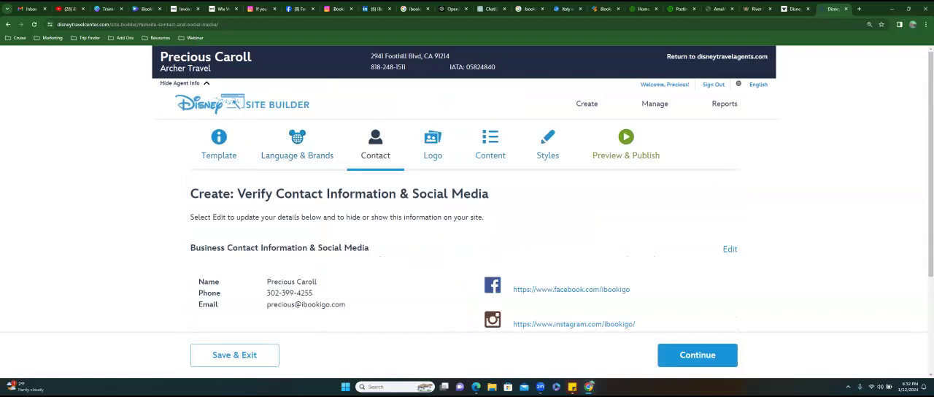
- Accept the existing contact and social media details and continue past the logo stage without uploading a logo
scroll(177, 169, down, 2)
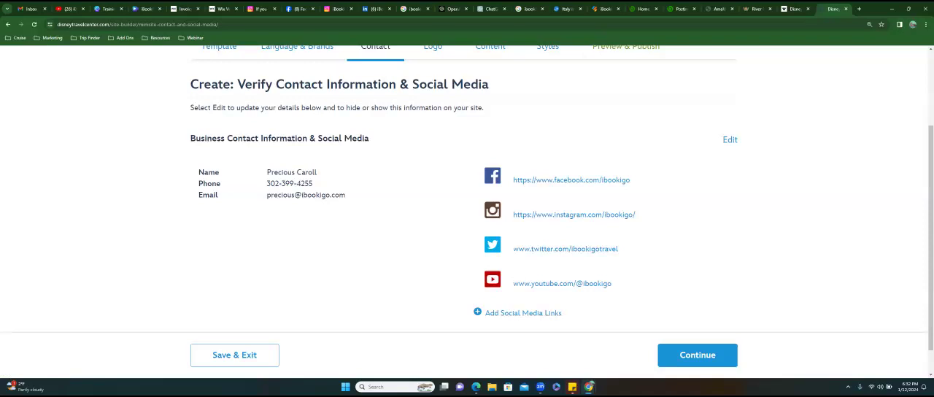
click(697, 355)
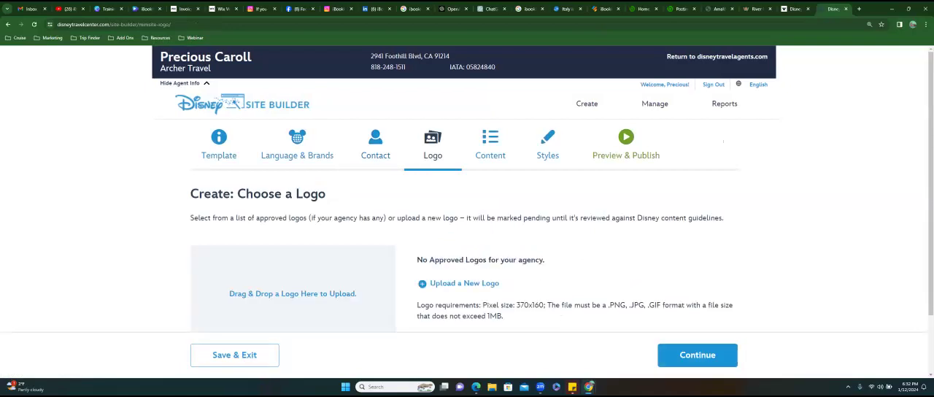
scroll(466, 219, down, 1)
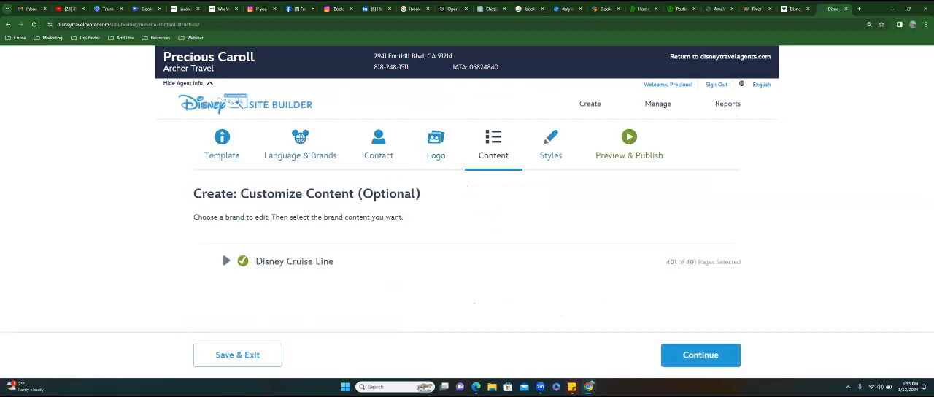
- Expand and review the Disney Cruise Line content sections, keep all of them selected and continue to the style settings
drag(665, 262, 741, 262)
click(226, 262)
scroll(467, 219, down, 1)
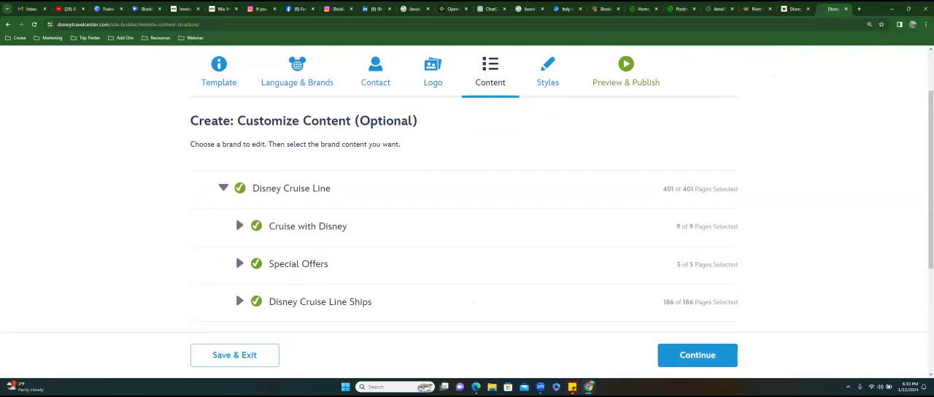
scroll(467, 219, down, 1)
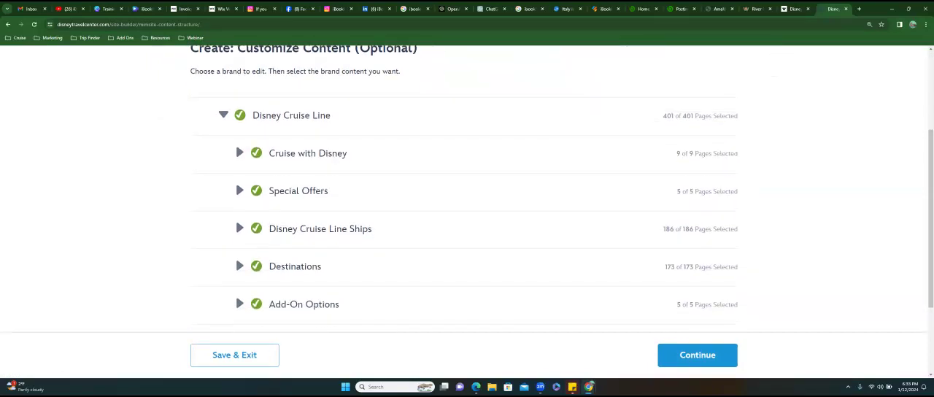
scroll(236, 194, down, 1)
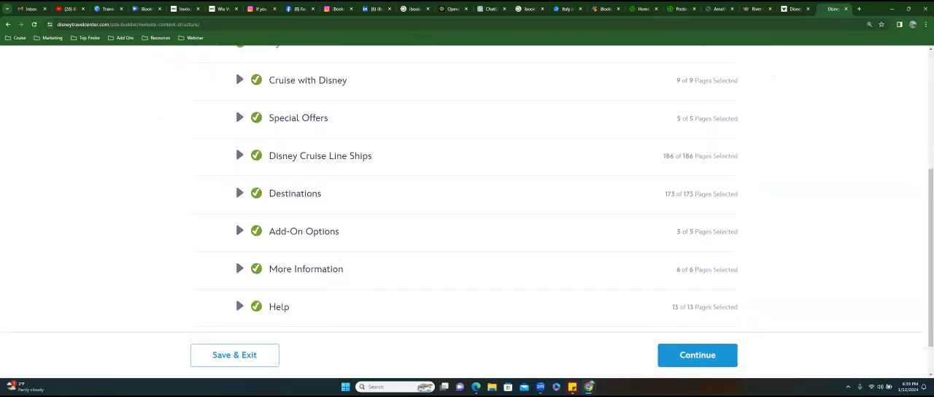
scroll(467, 190, down, 1)
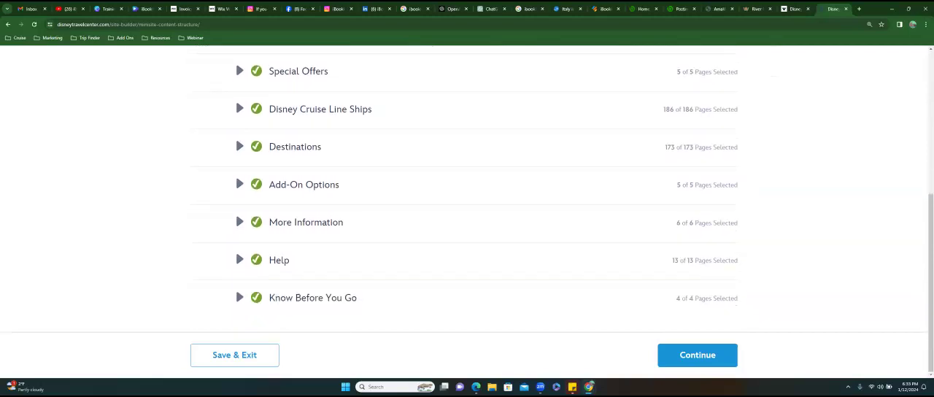
scroll(466, 189, up, 5)
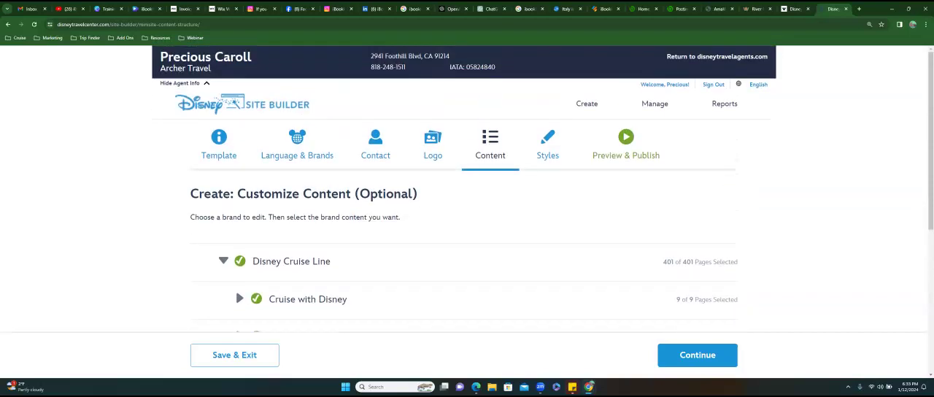
click(697, 355)
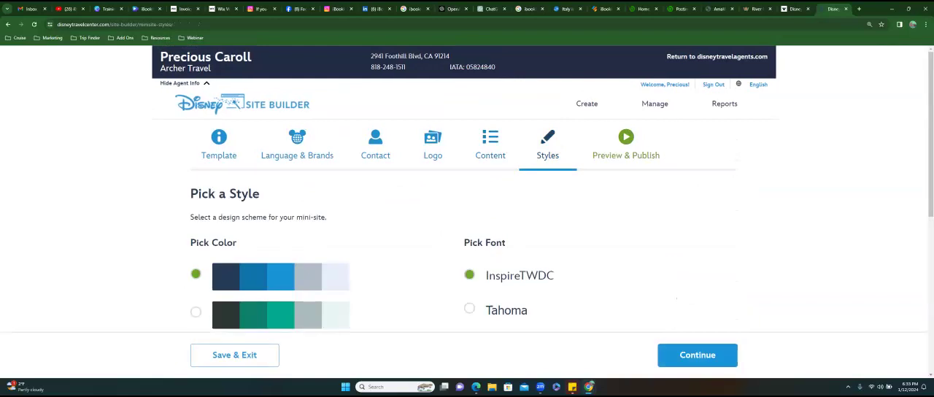
- Choose the green colour scheme with the InspireTWDC font for the mini-site and open its preview before publishing
scroll(467, 190, down, 3)
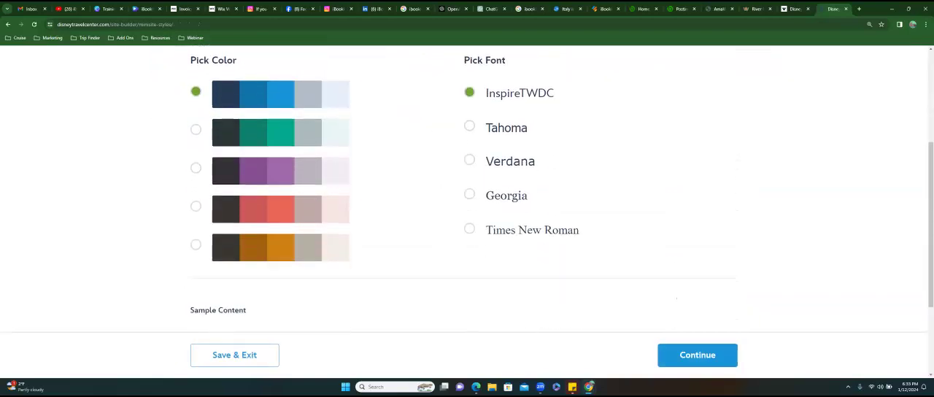
click(469, 125)
click(469, 160)
click(469, 93)
click(197, 132)
scroll(467, 190, down, 2)
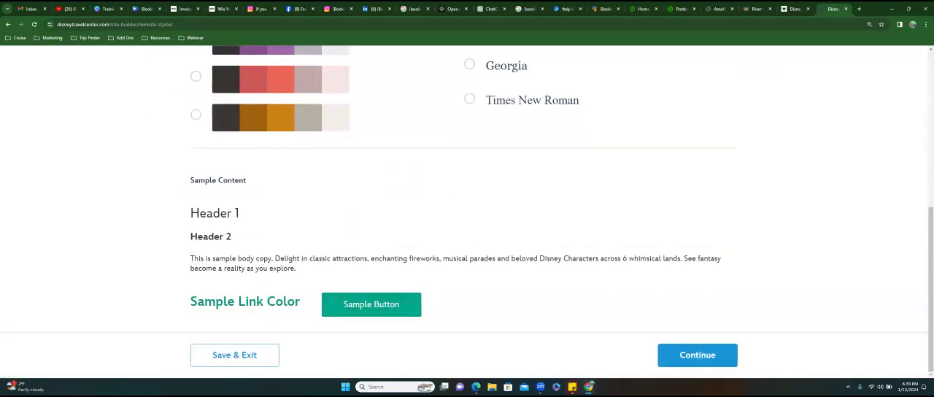
click(697, 354)
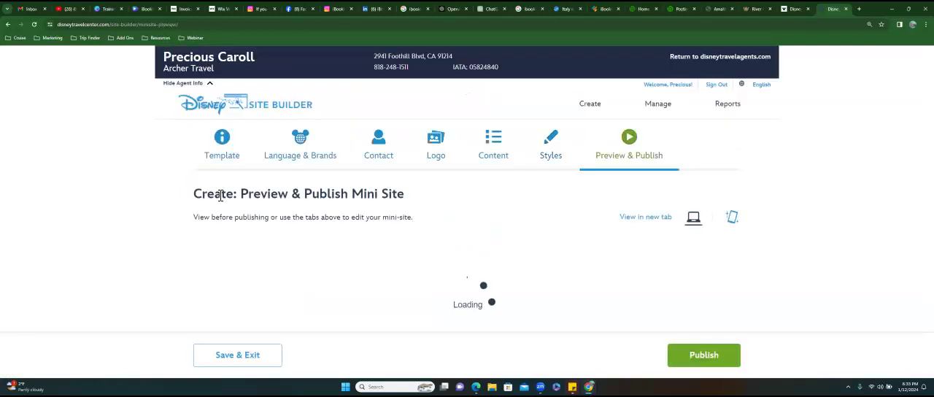
scroll(467, 190, down, 2)
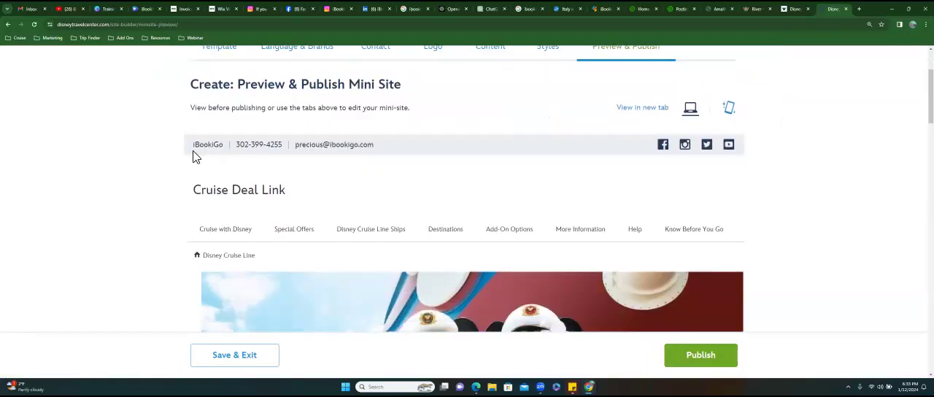
- Review the mini-site preview, checking the agency contact details in the header and the cruise content sections through to Contact Us
double_click(219, 148)
drag(250, 149, 402, 155)
click(408, 159)
triple_click(414, 156)
click(415, 144)
scroll(450, 194, down, 1)
scroll(379, 176, down, 5)
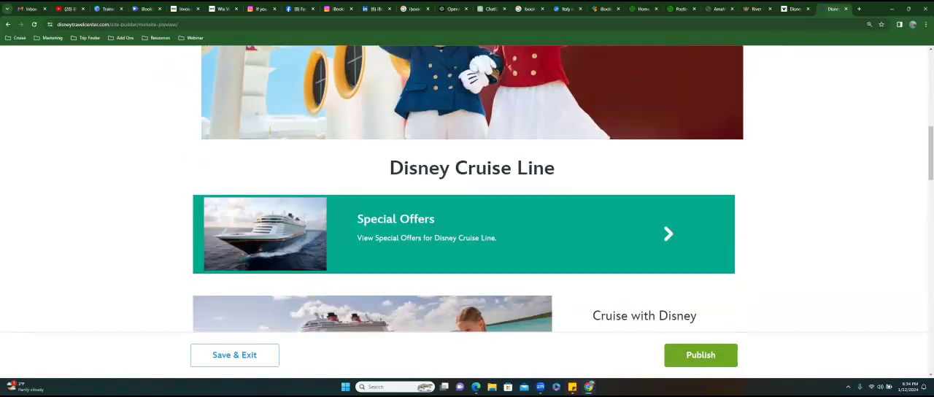
scroll(379, 176, down, 4)
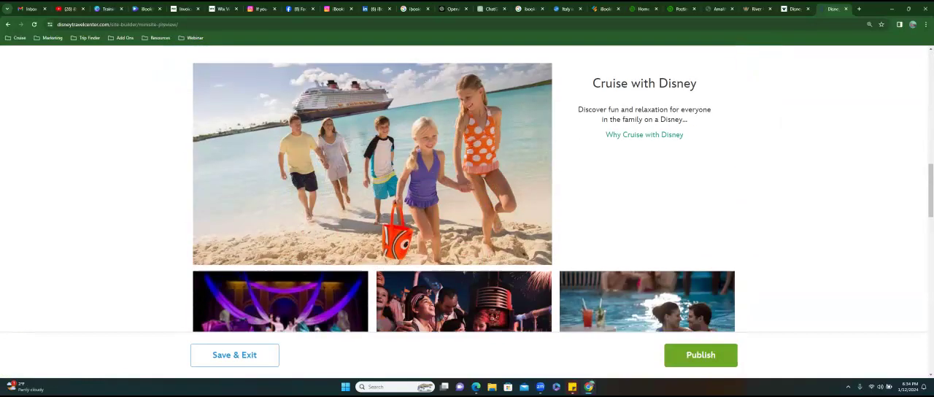
scroll(464, 189, down, 5)
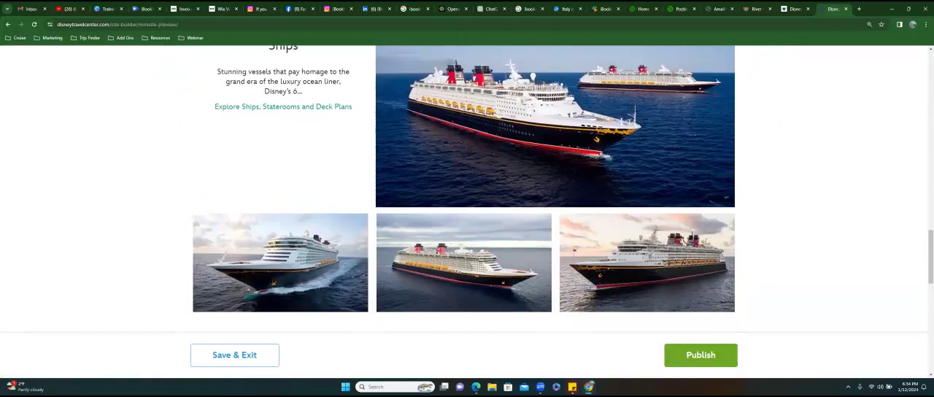
scroll(464, 189, down, 4)
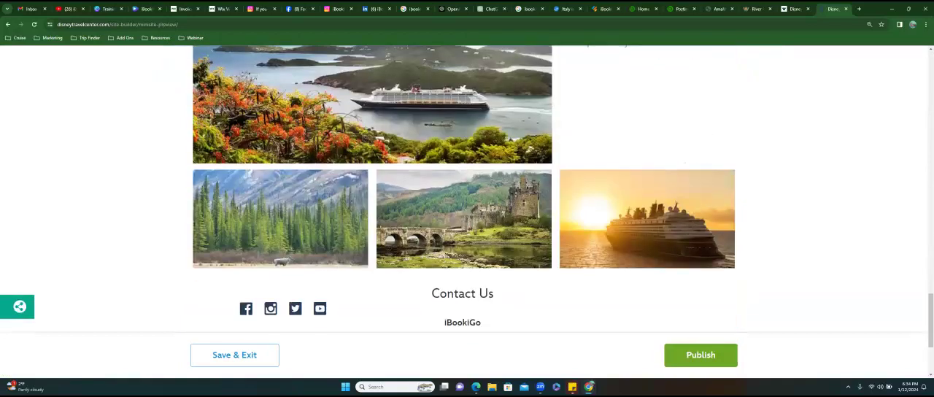
- Publish the Disney Cruise Line mini-site and copy its site link for sharing
click(700, 355)
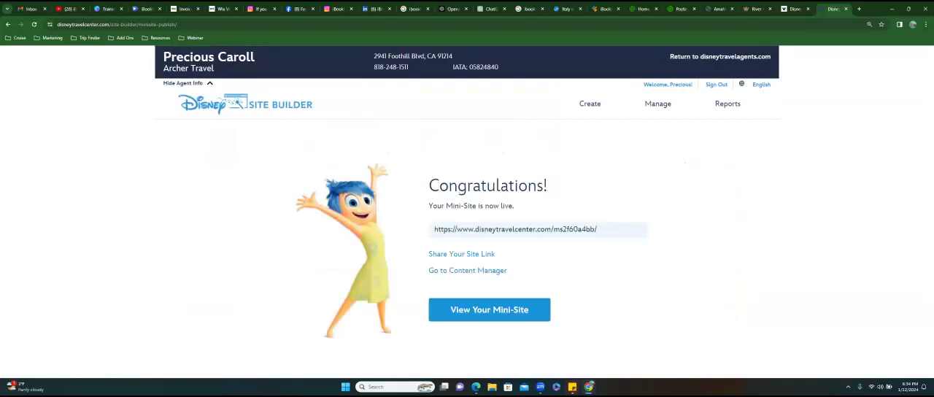
click(461, 253)
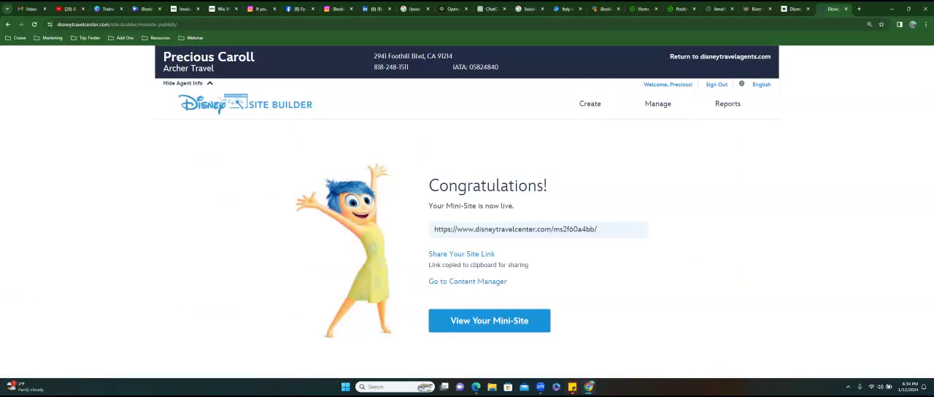
- Open the live mini-site and look through its Disney Cruise Line content
click(489, 320)
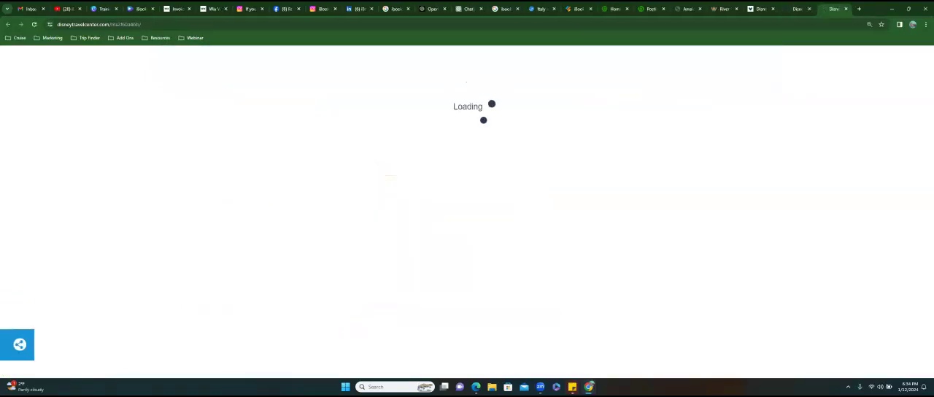
scroll(467, 219, down, 6)
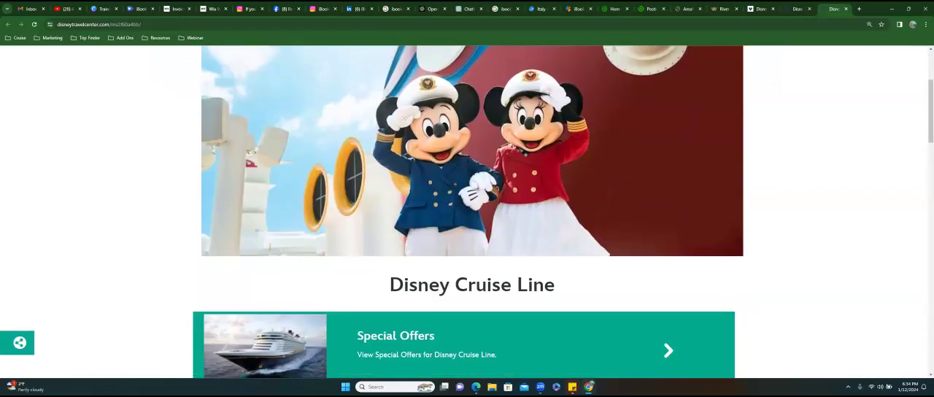
scroll(467, 219, down, 4)
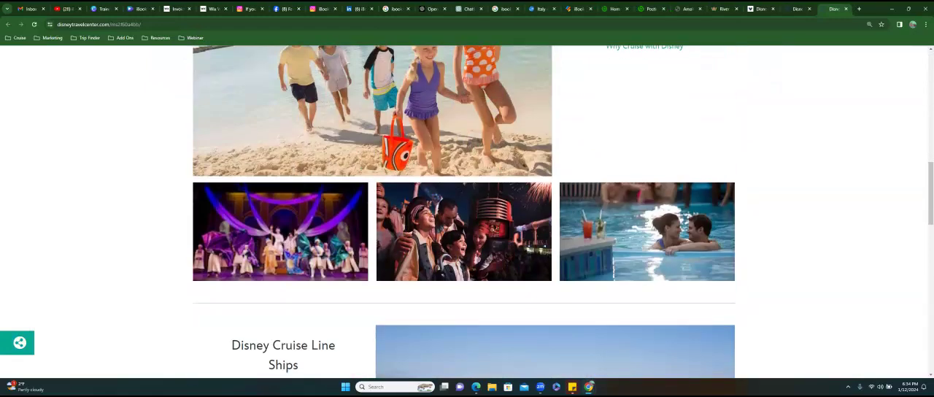
click(210, 12)
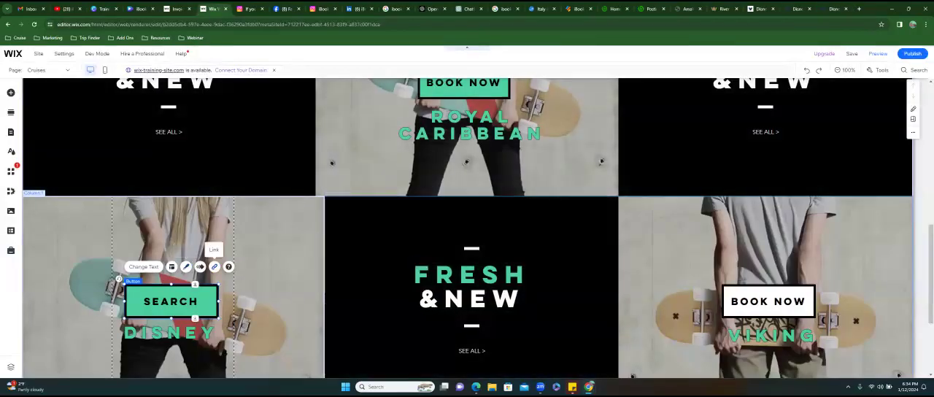
click(213, 266)
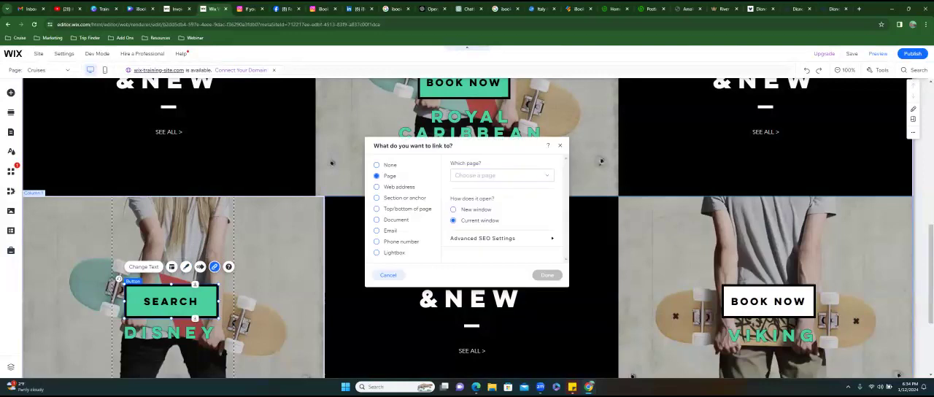
click(377, 188)
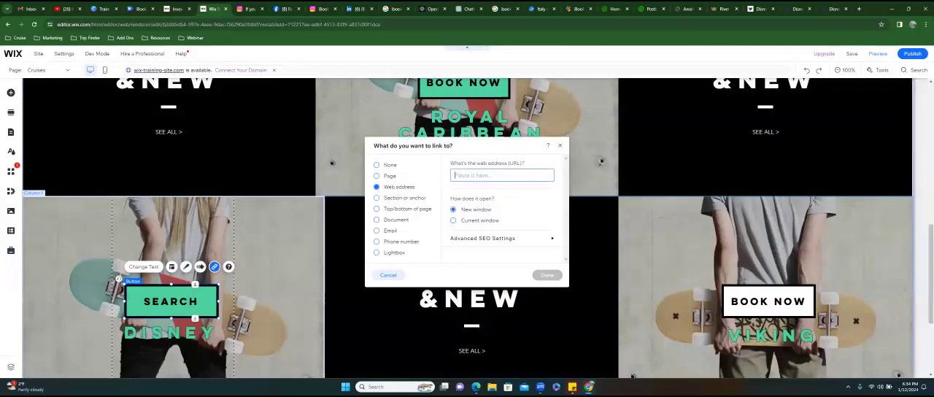
key(ctrl+v)
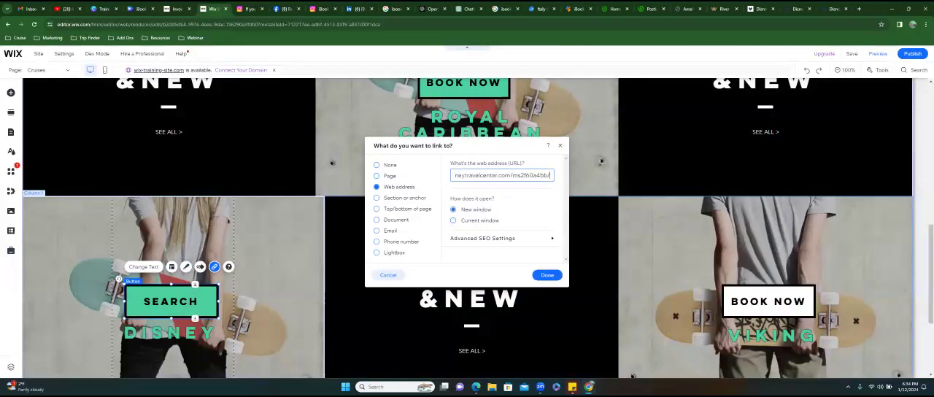
click(547, 275)
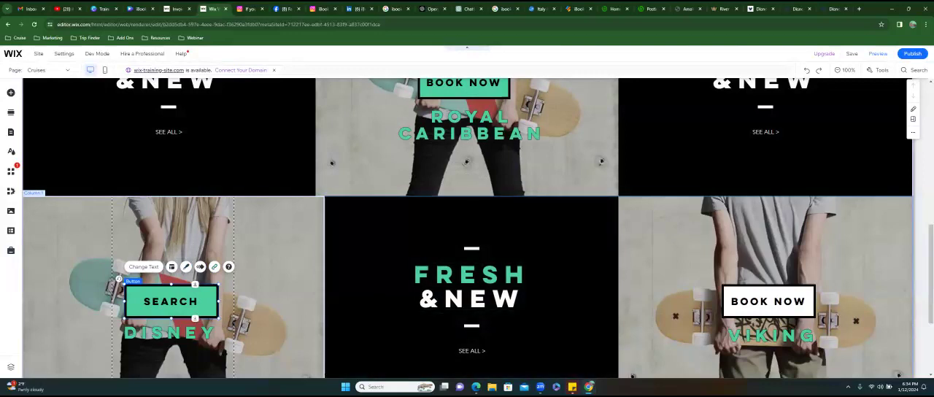
click(284, 248)
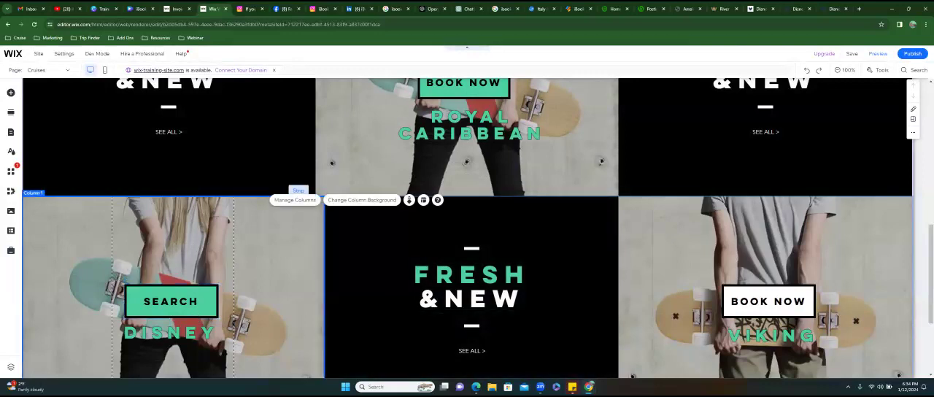
click(160, 248)
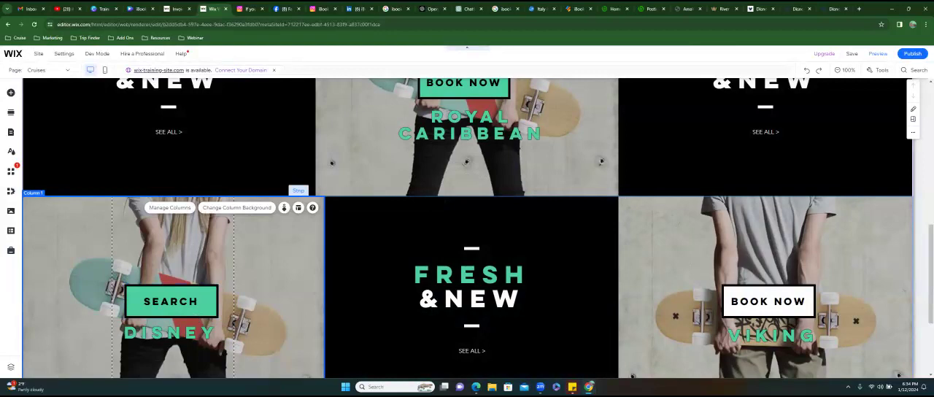
click(802, 248)
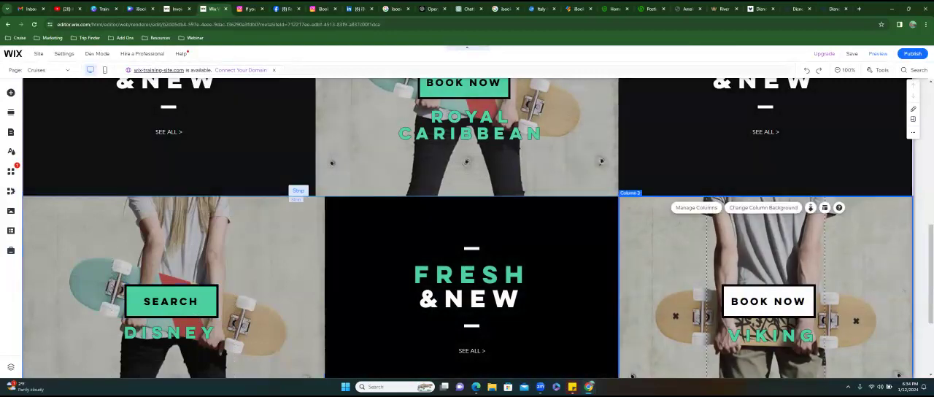
- Revisit the live mini-site and the Site Builder landing page, and view the marketing tools offered on the Disney Travel Agents site
click(834, 9)
scroll(467, 211, up, 10)
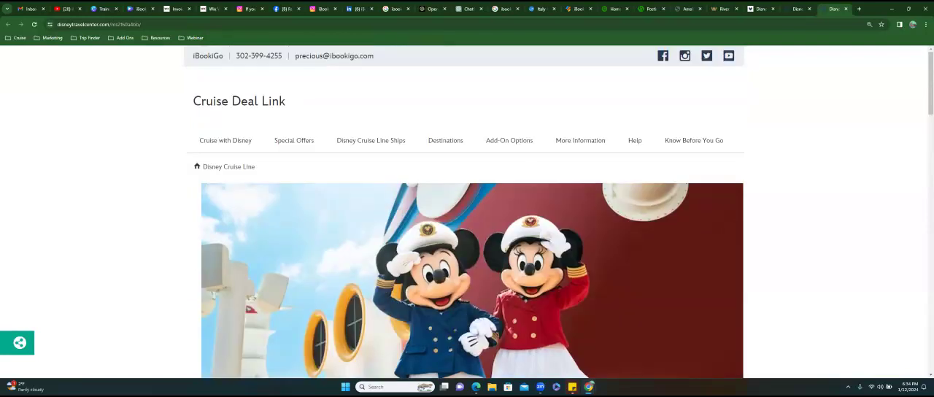
click(800, 9)
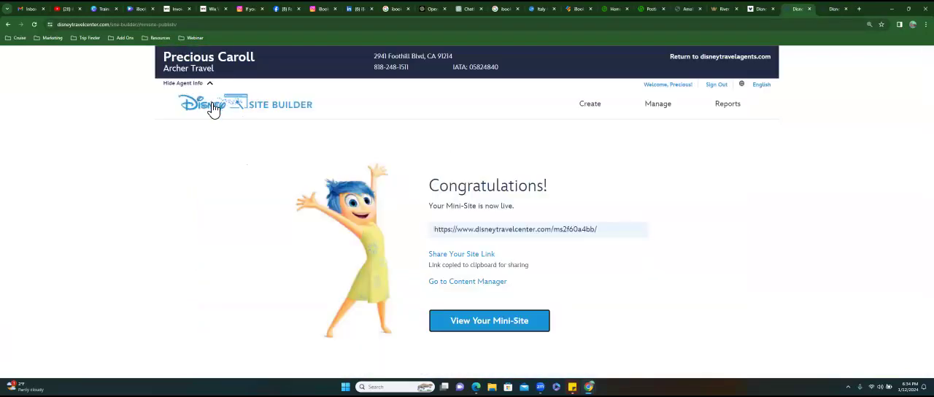
click(243, 108)
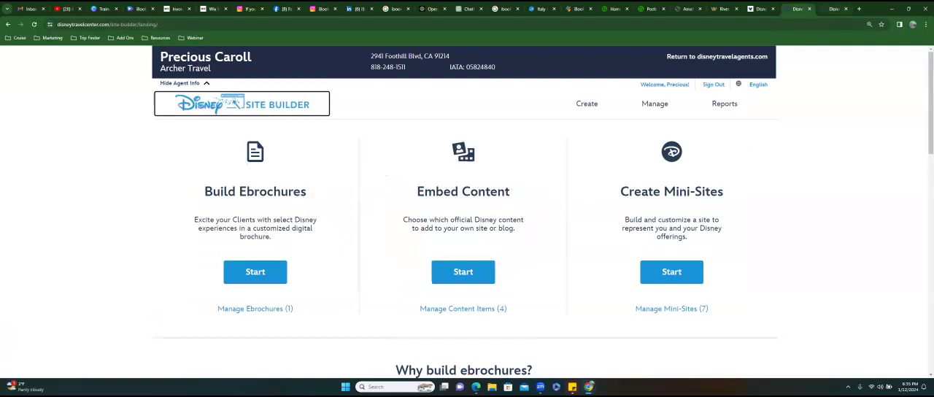
click(832, 8)
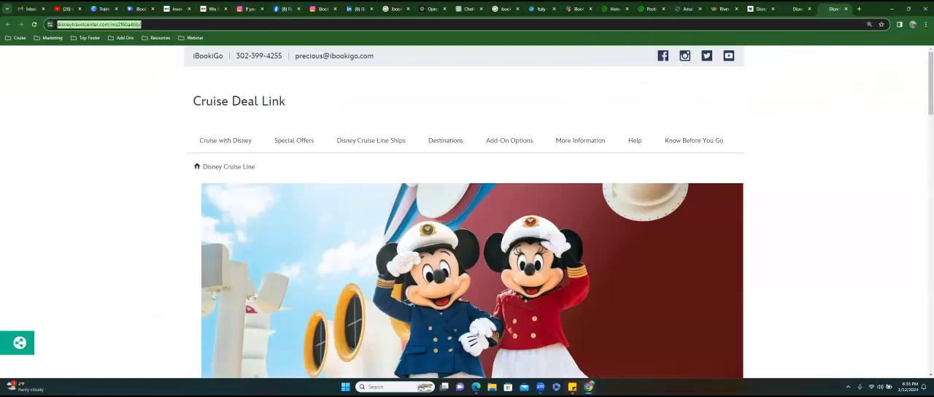
click(758, 9)
scroll(457, 188, up, 5)
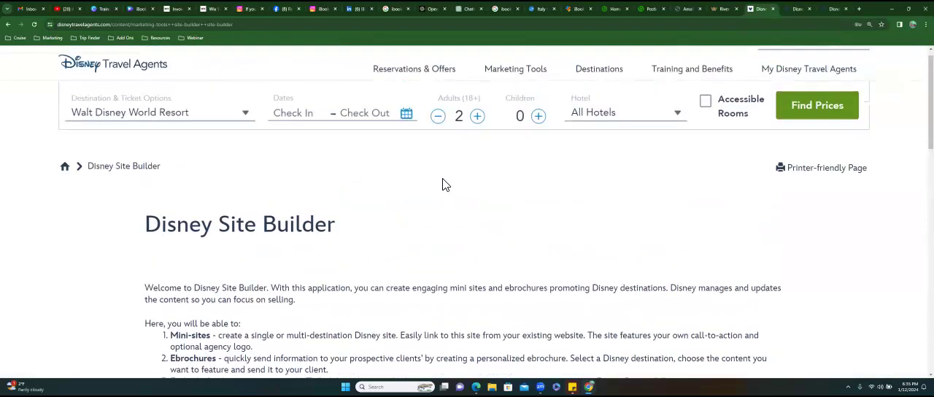
mouse_move(516, 83)
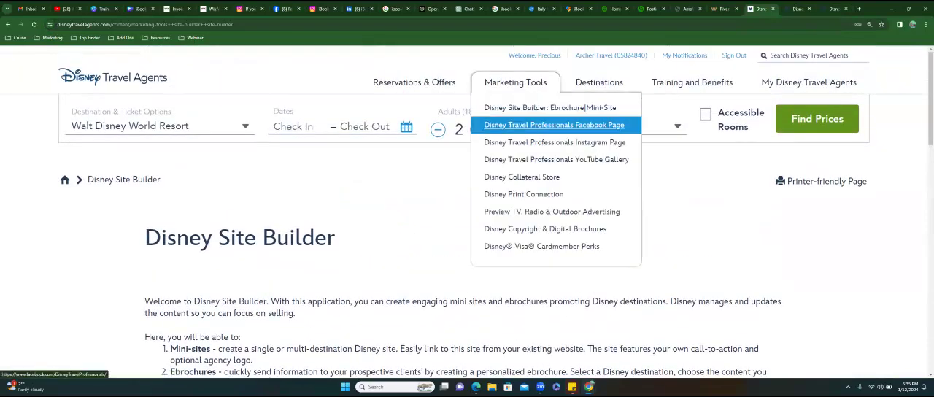
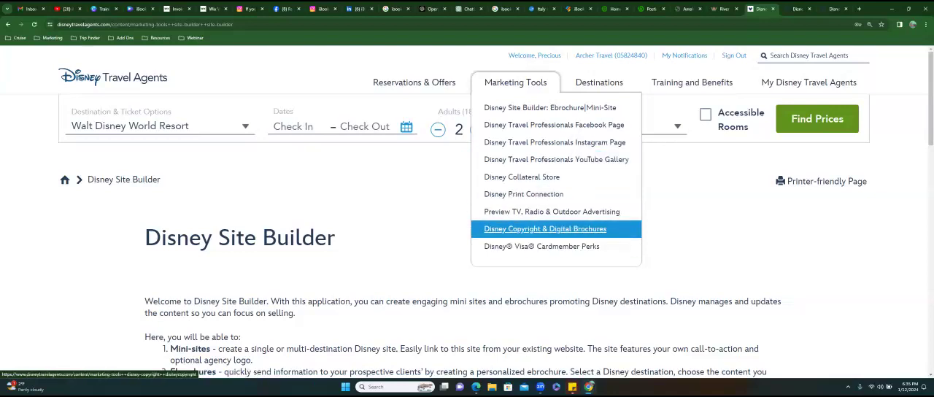
- Open the Disney Cruise Line Digital Brochure from the Disney Copyright & Digital Brochures page
click(544, 229)
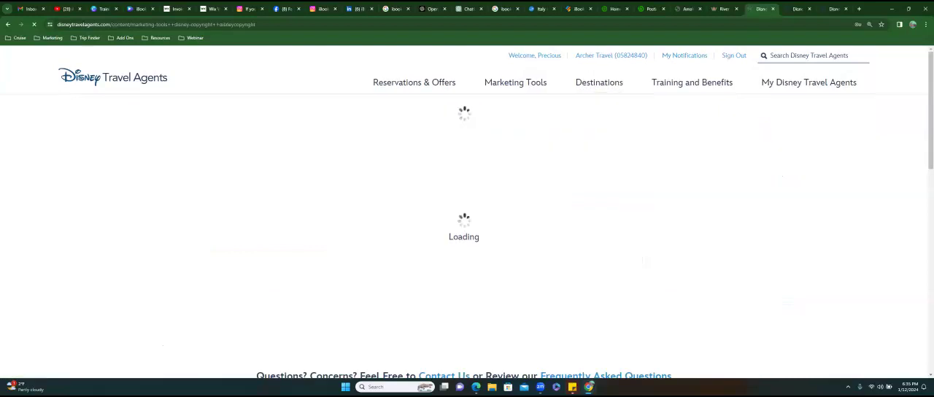
scroll(466, 219, down, 5)
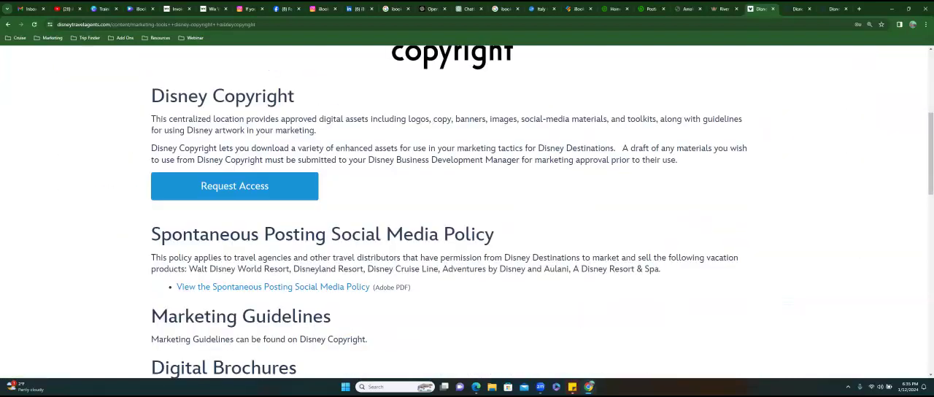
scroll(466, 219, down, 2)
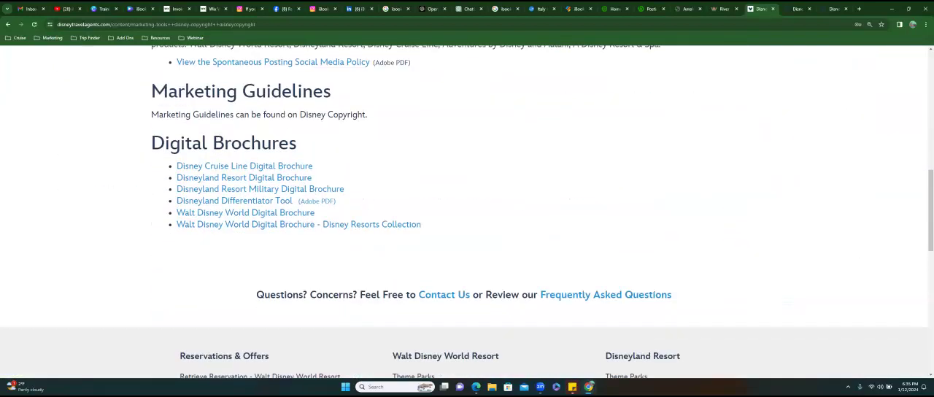
click(255, 172)
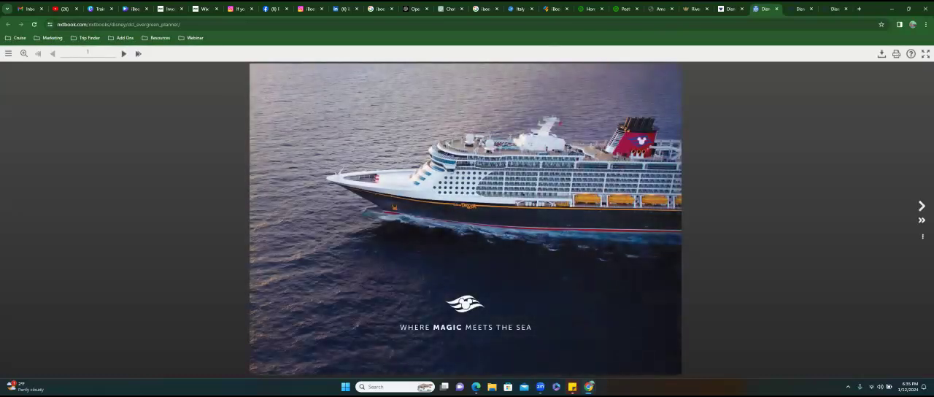
- Page through the cruise brochure up to the dining spread on pages 8-9
click(921, 206)
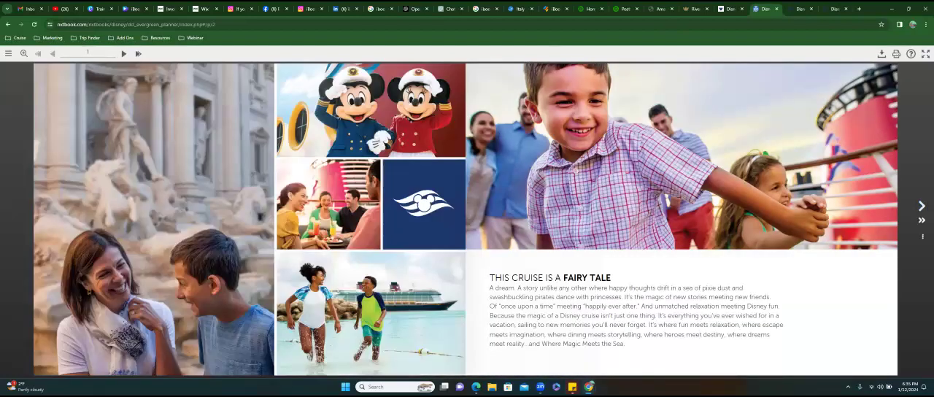
click(921, 206)
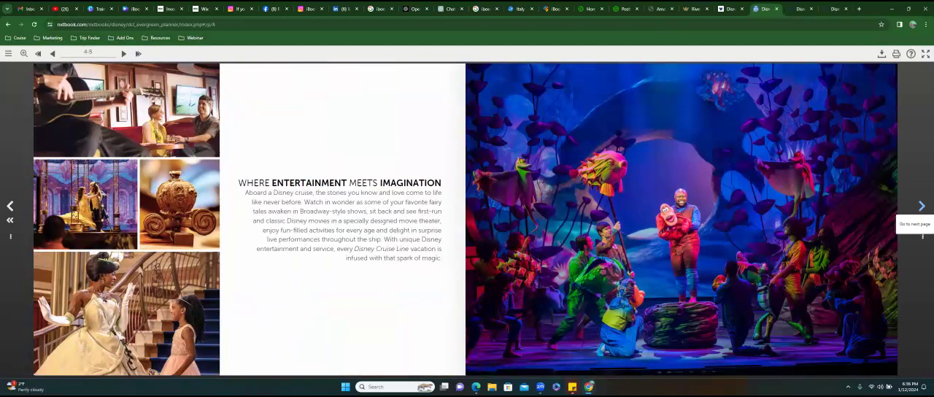
click(921, 207)
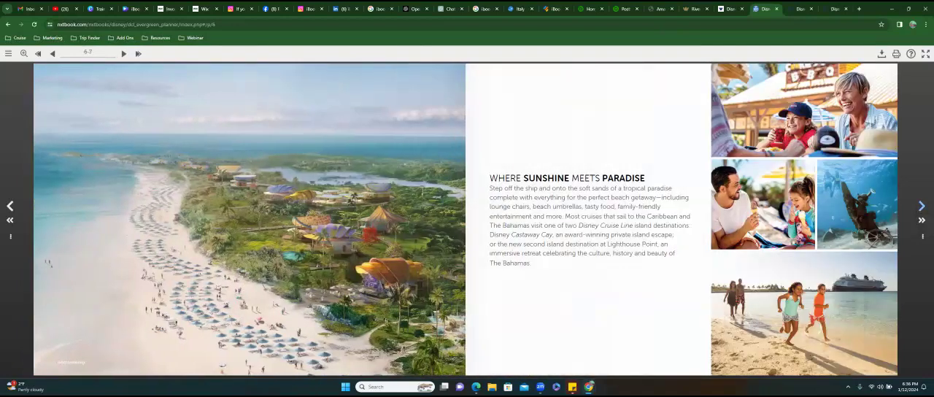
click(921, 207)
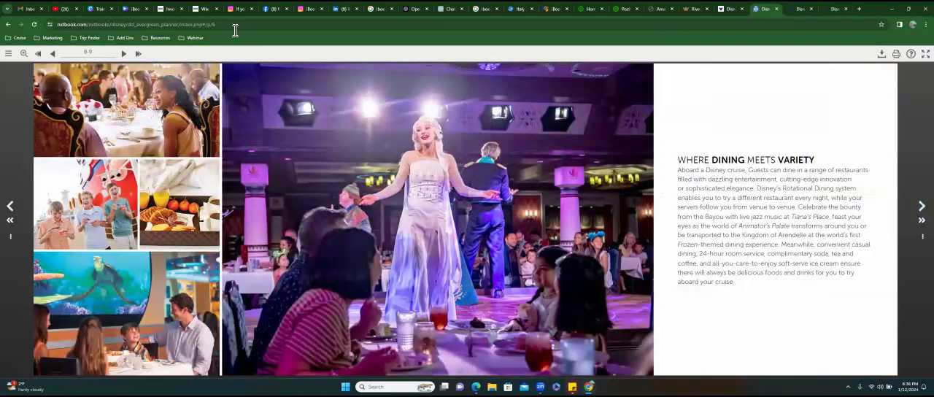
- Copy the brochure's web address and load it in a new browser tab
click(209, 26)
key(ctrl+c)
right_click(185, 26)
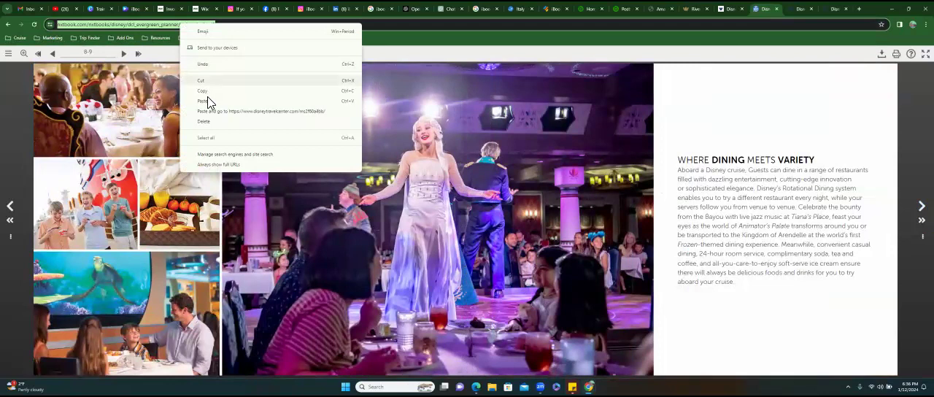
click(207, 96)
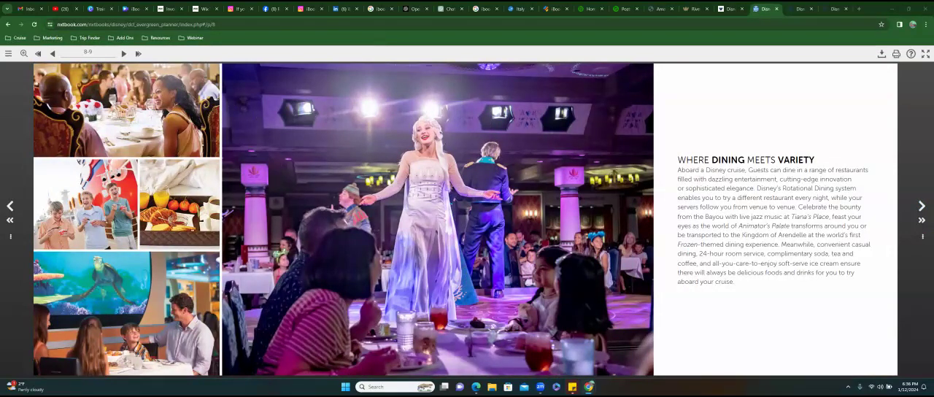
click(858, 8)
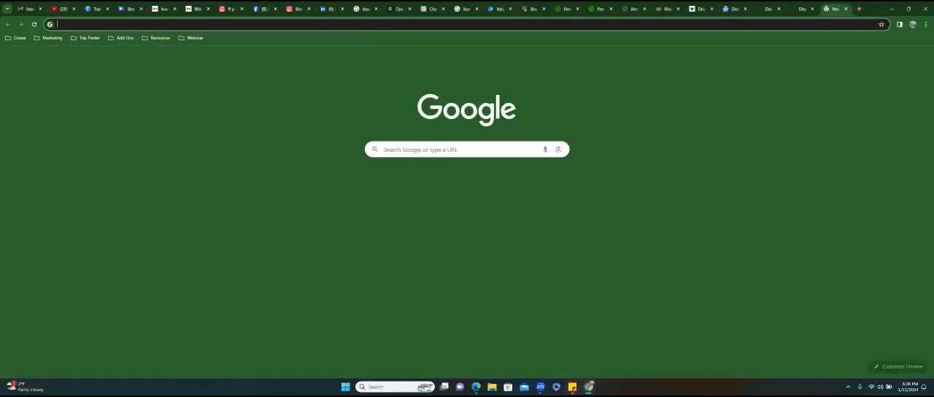
key(ctrl+v)
key(Return)
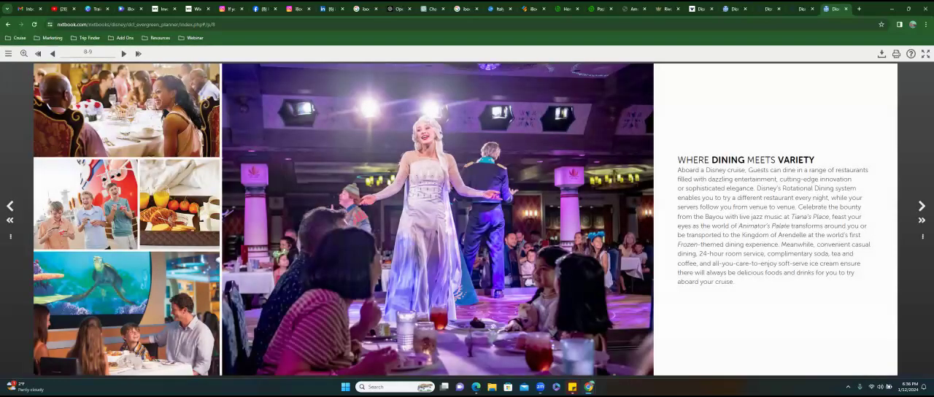
- Page forward through the newly loaded brochure to the water attractions spread on pages 14-15
click(921, 206)
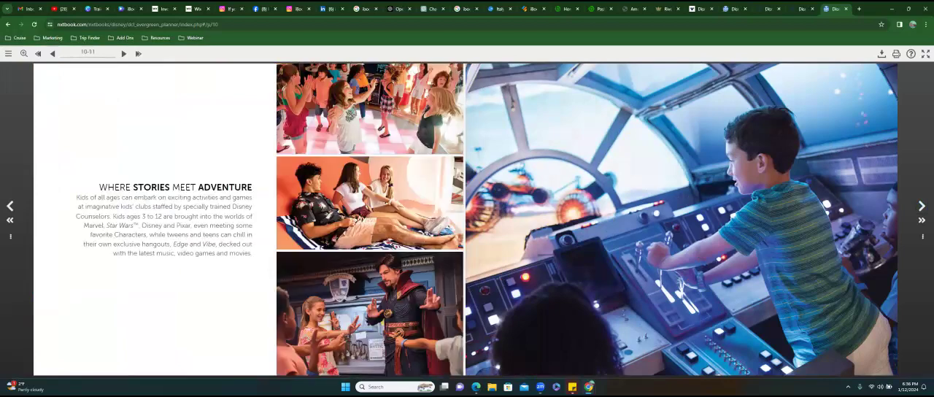
click(921, 205)
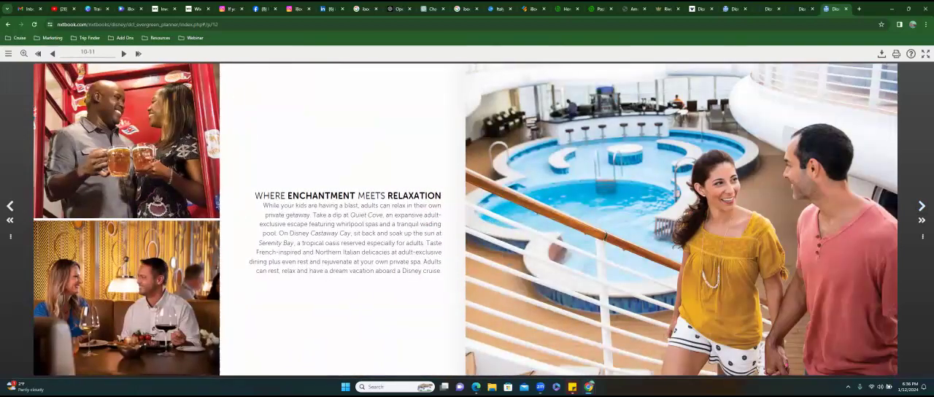
click(921, 206)
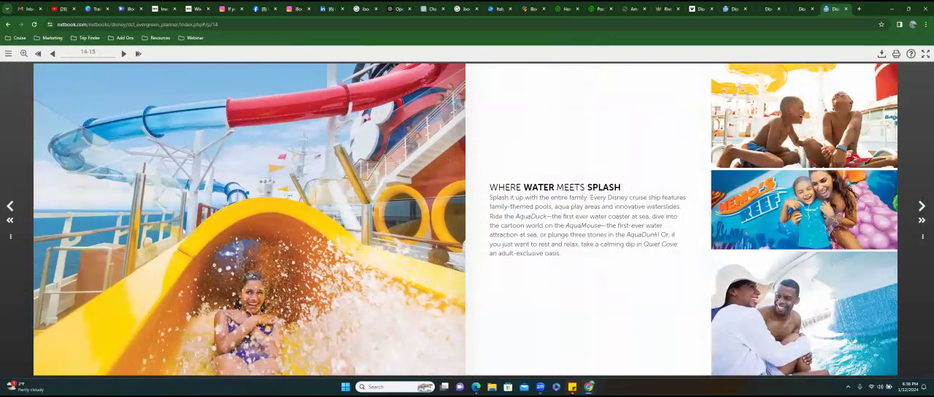
- Return to the Disney Travel Agents site and open the Disney Travel Professionals Facebook page from its marketing tools
click(805, 9)
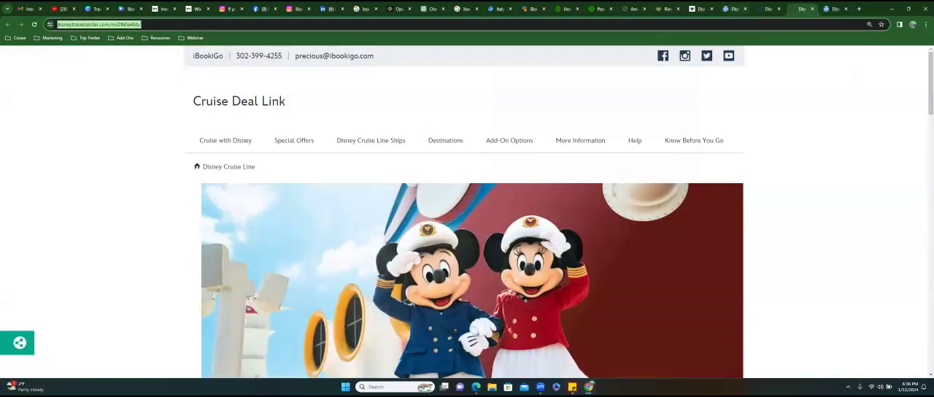
click(700, 9)
scroll(398, 224, up, 3)
scroll(398, 223, up, 7)
mouse_move(515, 82)
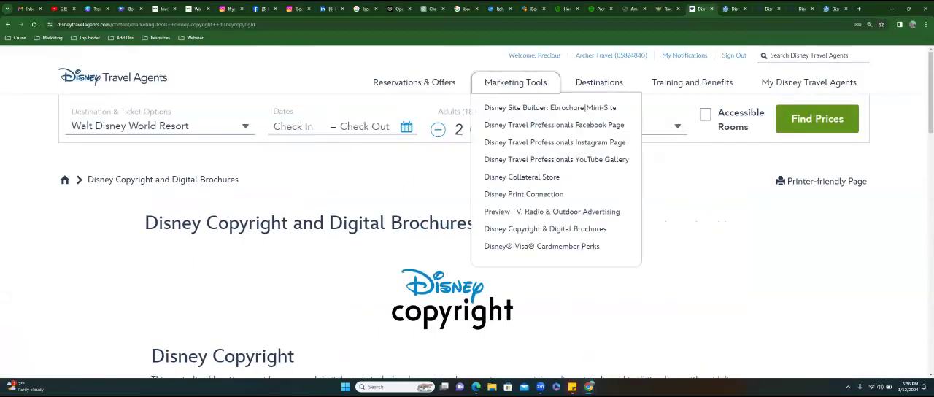
click(553, 125)
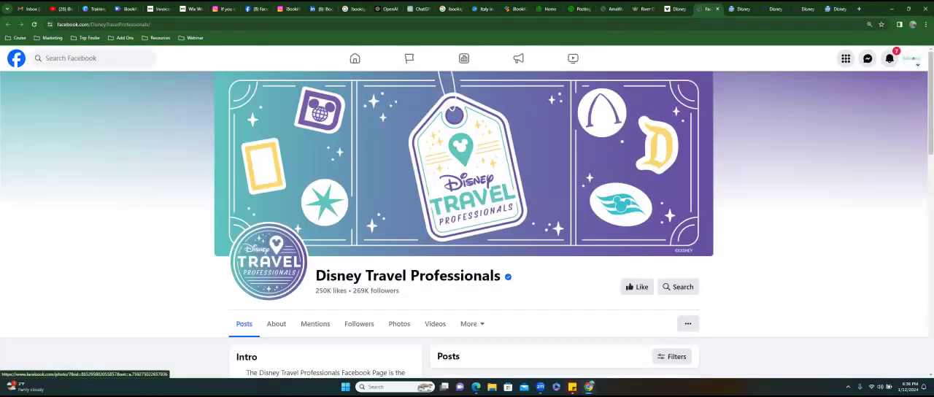
- Look over the Facebook page's intro and posts and open its full photo collection
scroll(374, 325, down, 3)
scroll(374, 325, down, 2)
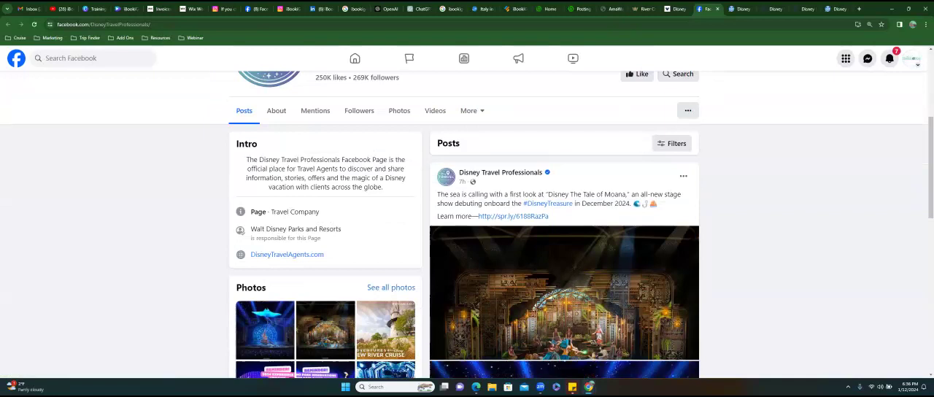
scroll(336, 137, up, 2)
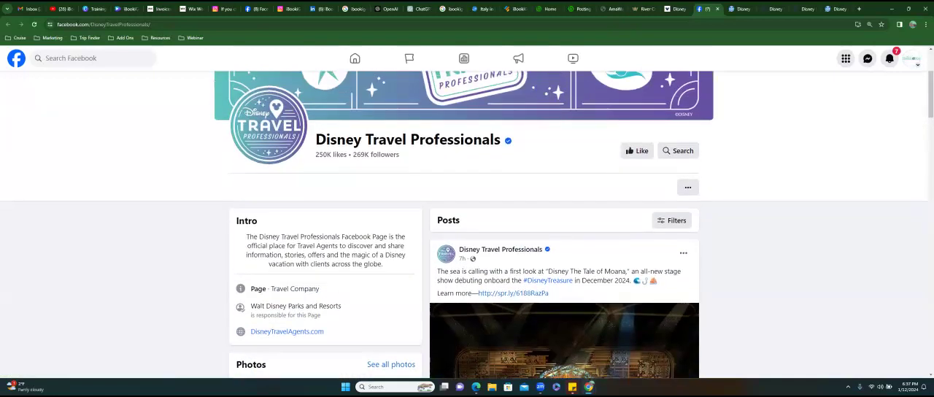
scroll(336, 137, down, 3)
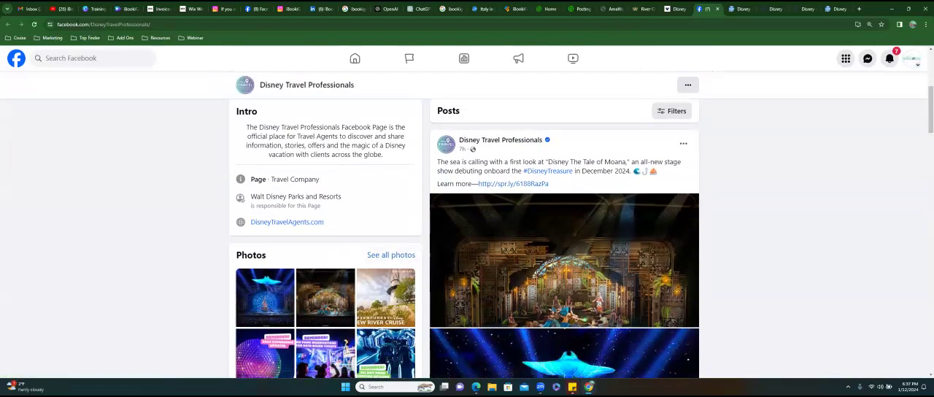
click(391, 255)
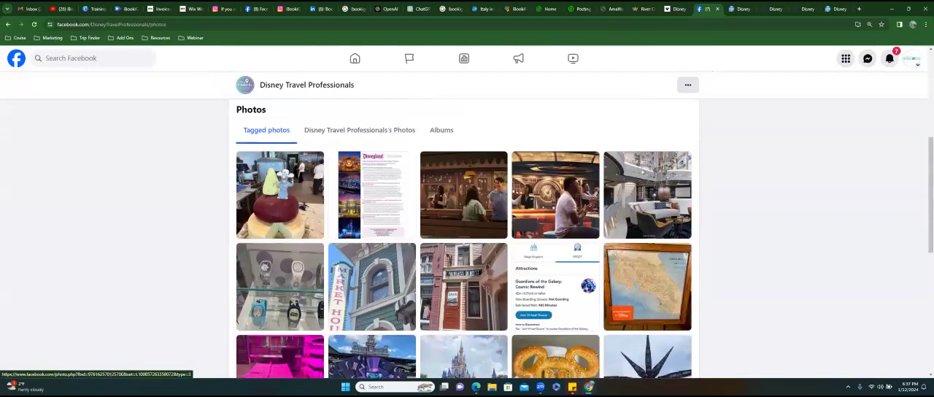
- Find the Disney cruise ship photo among the tagged photos and place it on the Cruises page in the Wix editor
scroll(463, 239, down, 2)
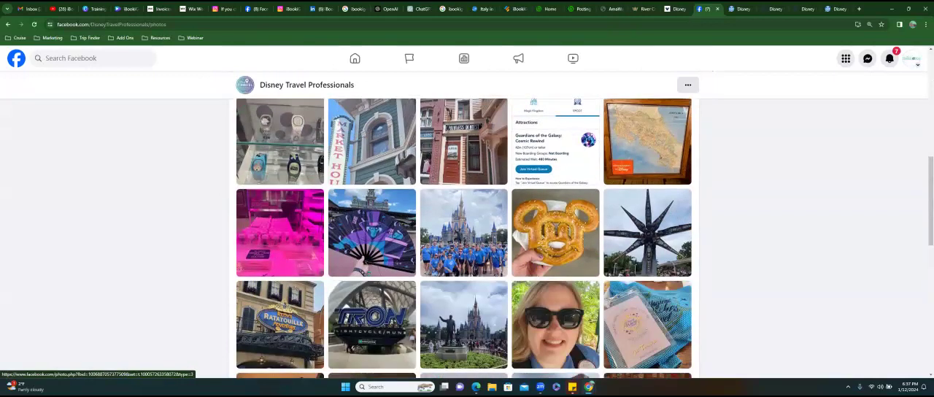
scroll(463, 238, down, 3)
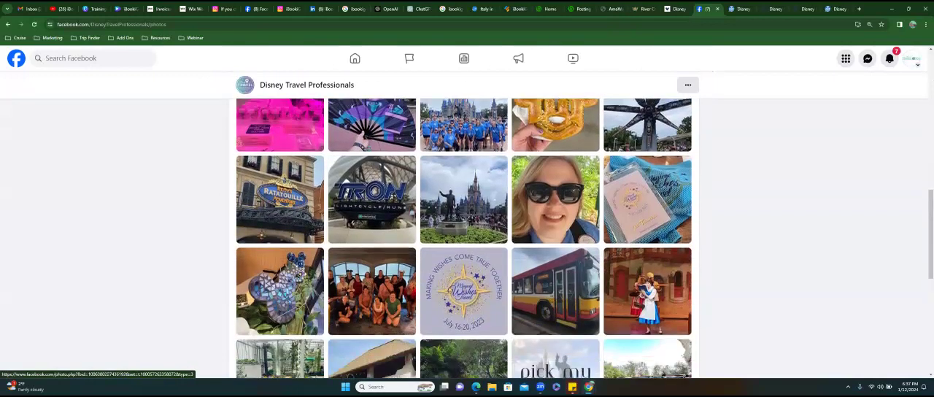
scroll(463, 239, down, 2)
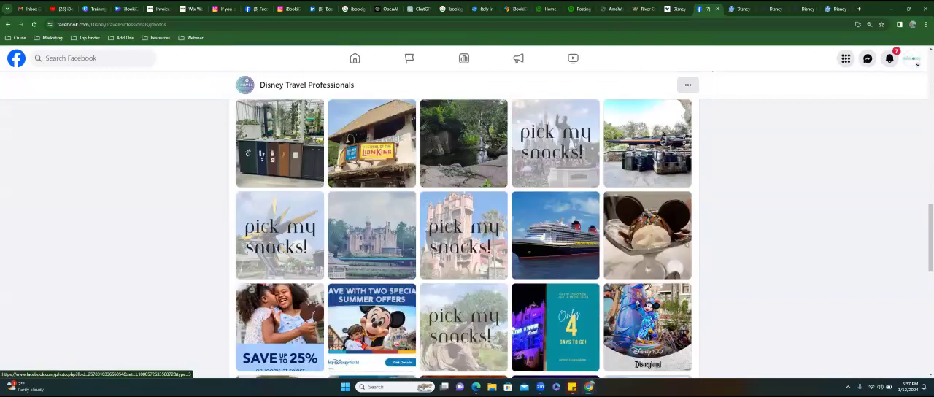
drag(554, 179, 226, 283)
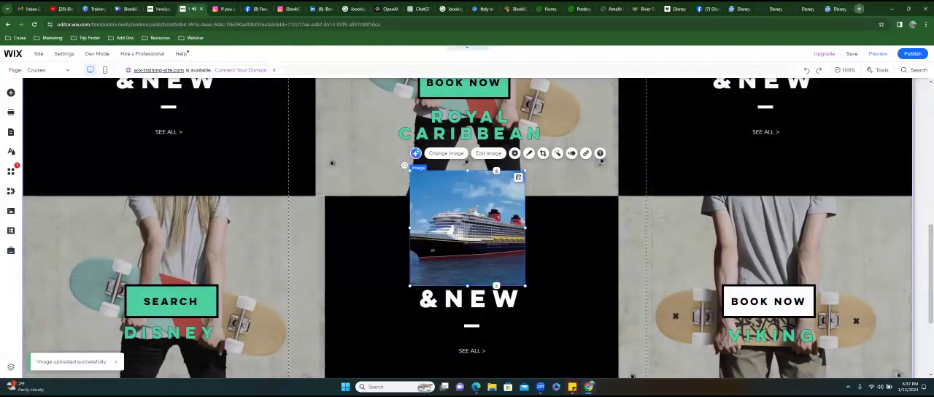
- Search Google in a new tab for "viking river cruises" and browse the image results
click(859, 9)
text(viking)
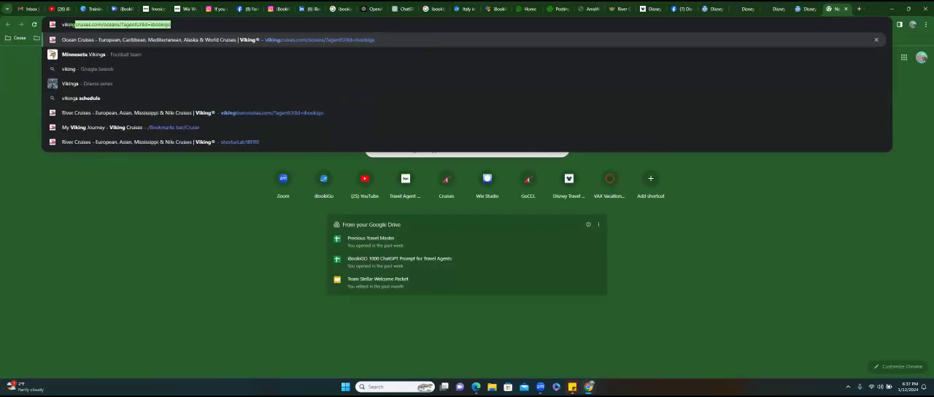
text( river cruises)
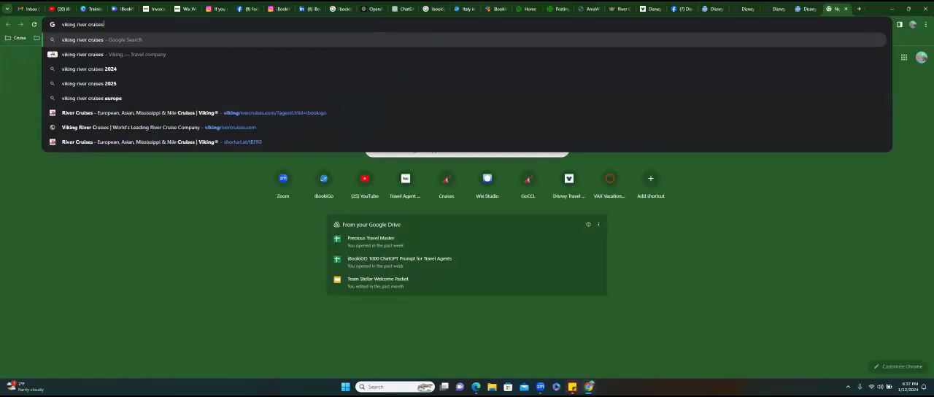
key(Return)
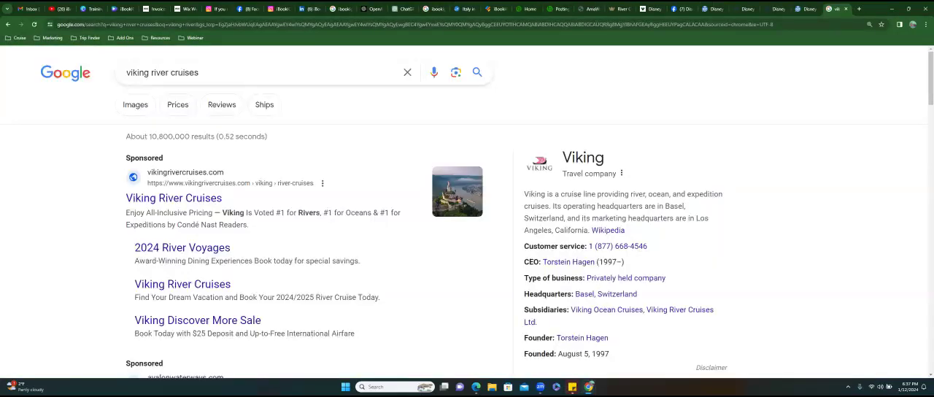
click(137, 107)
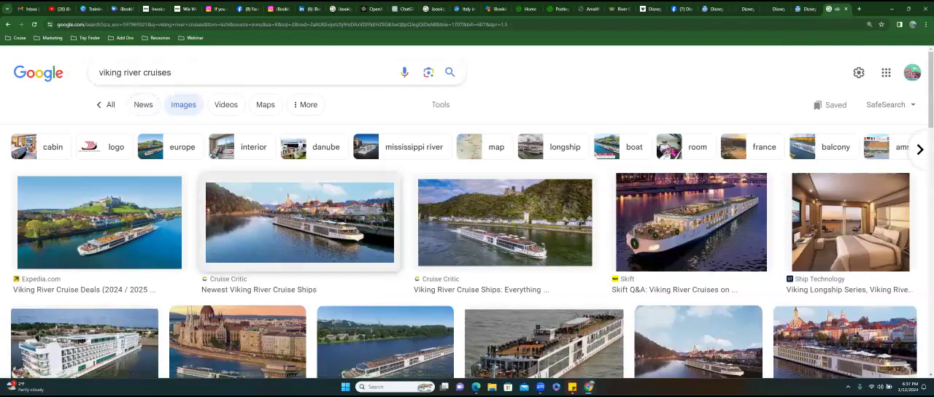
scroll(292, 219, down, 2)
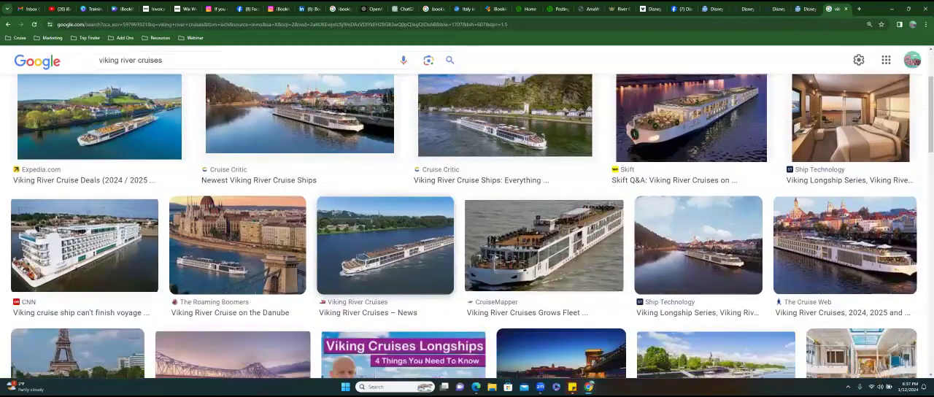
- Search Google for "getty" and open the Getty Images website
click(224, 24)
text(getty)
key(Return)
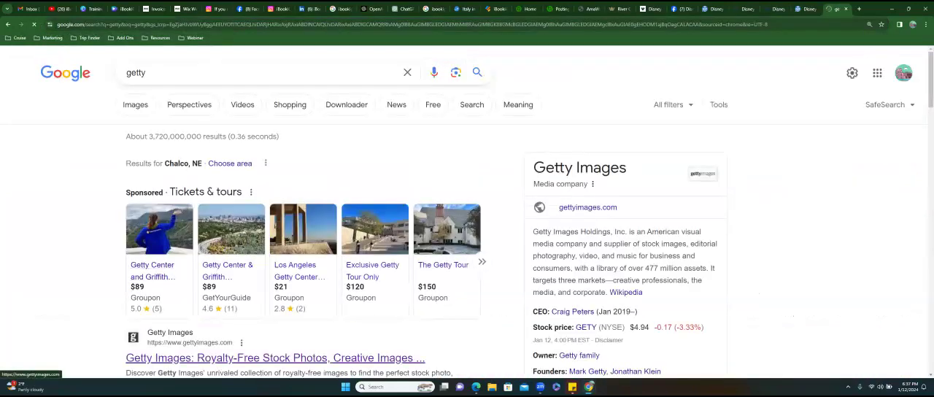
click(218, 357)
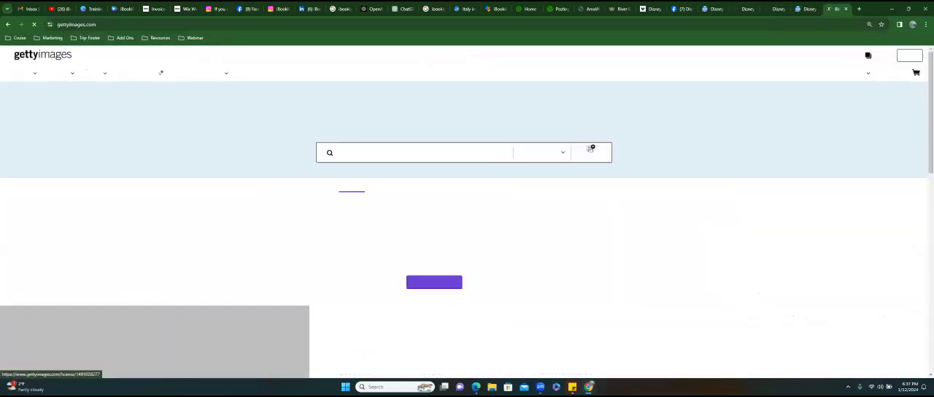
- Search Getty Images for "viking river cruise" and browse the photo results
click(372, 159)
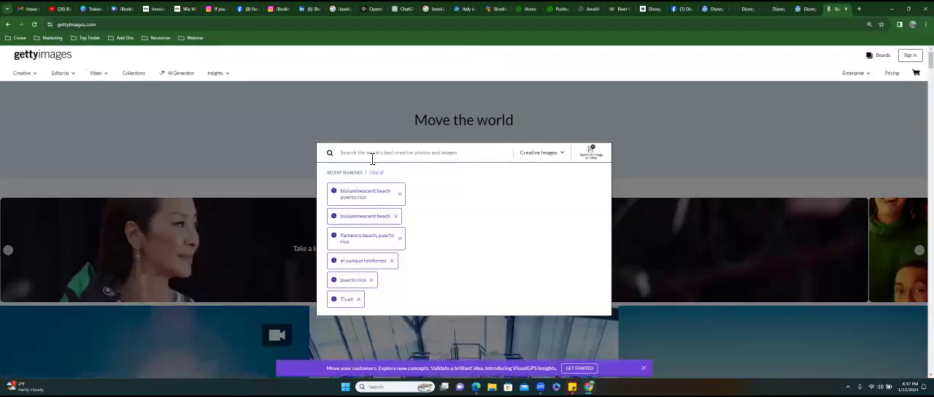
text(viking river cruise)
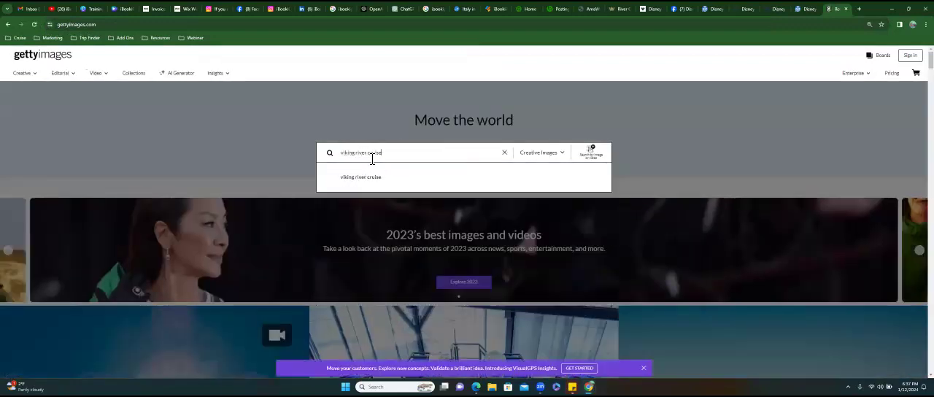
key(Return)
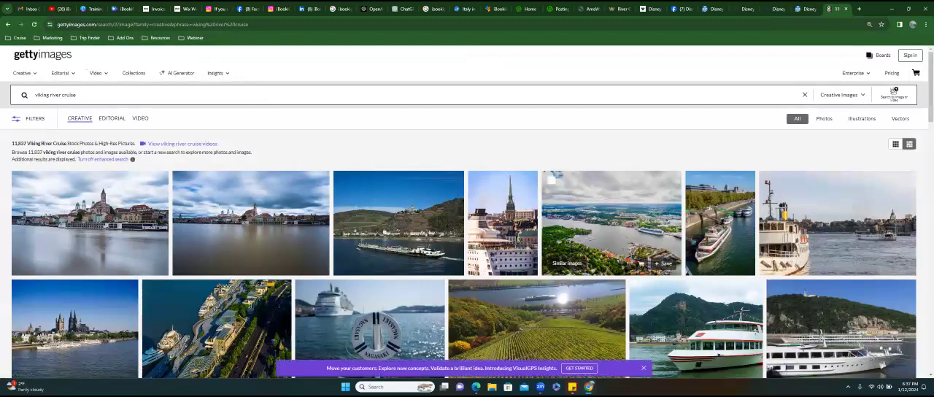
scroll(584, 255, down, 3)
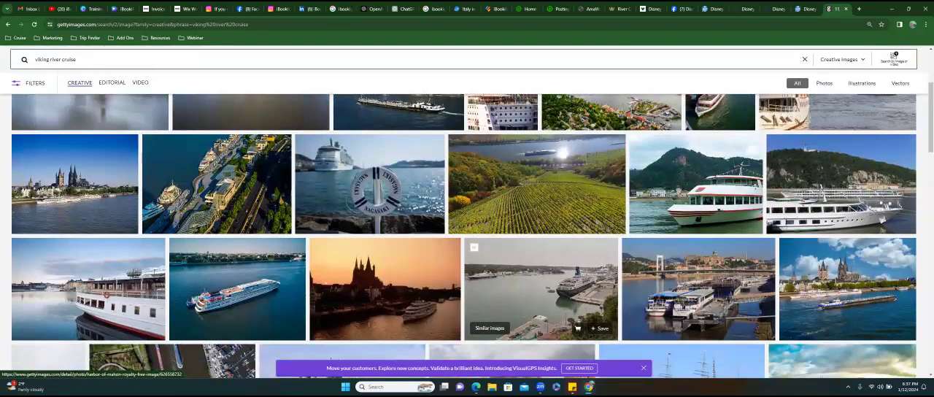
- Bring the aerial Stockholm waterway photo from the Getty Images results onto the Cruises page in the Wix editor
scroll(576, 241, up, 3)
drag(576, 240, 496, 222)
drag(604, 257, 690, 255)
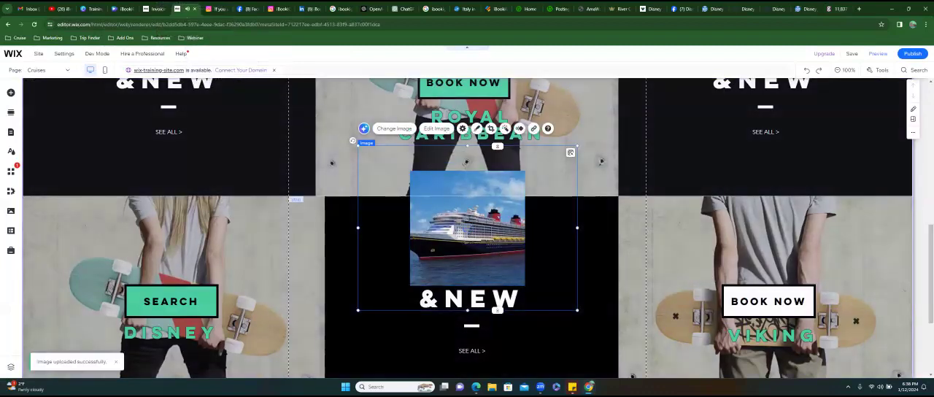
- Return to Getty Images, review the aerial Stockholm photo's detail page and license options, and switch back to the Wix editor
click(837, 9)
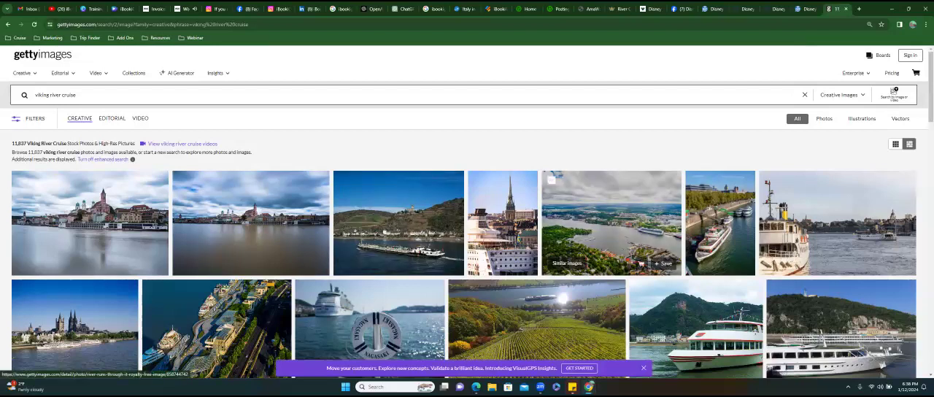
click(611, 223)
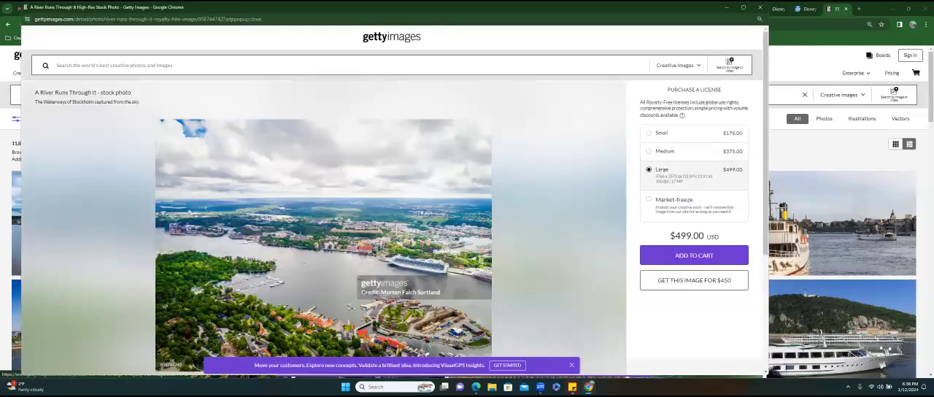
scroll(394, 201, down, 1)
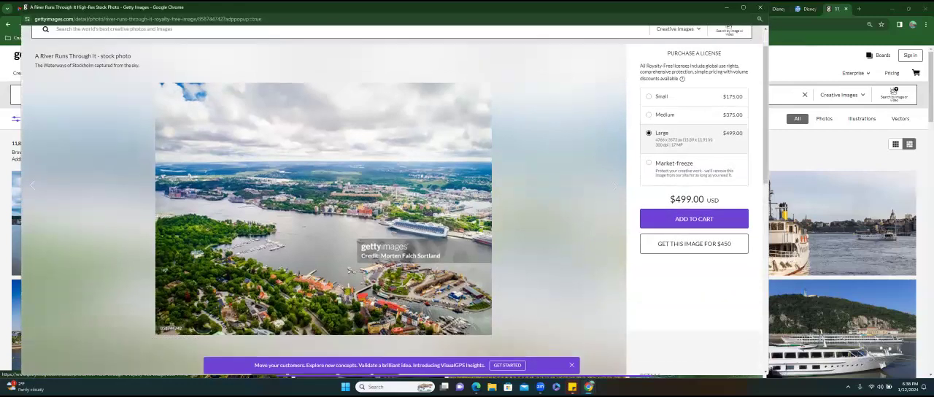
scroll(394, 200, up, 1)
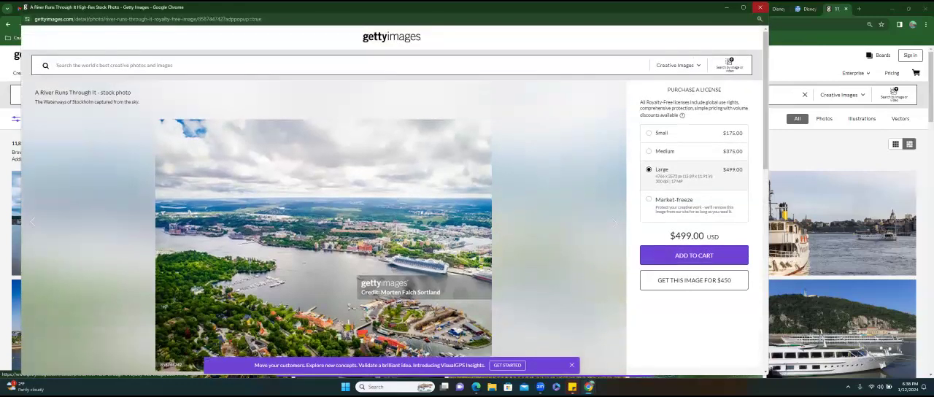
click(759, 7)
click(190, 10)
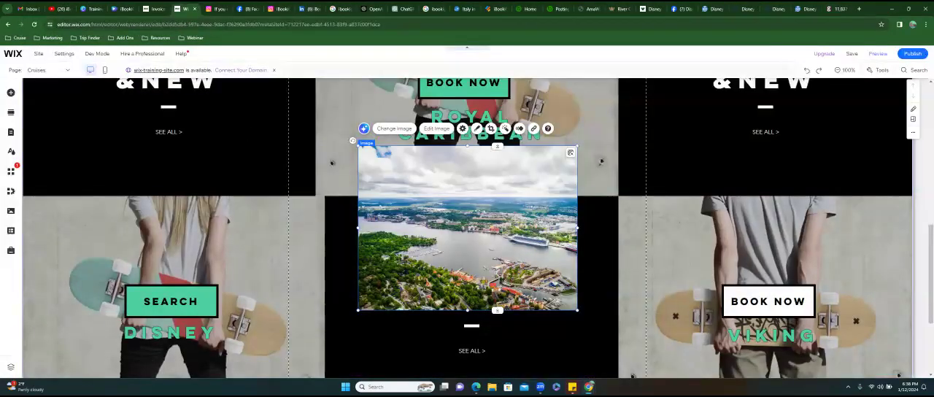
- Delete the aerial Getty photo and the loose Disney cruise ship image from the Cruises page
key(Delete)
click(468, 227)
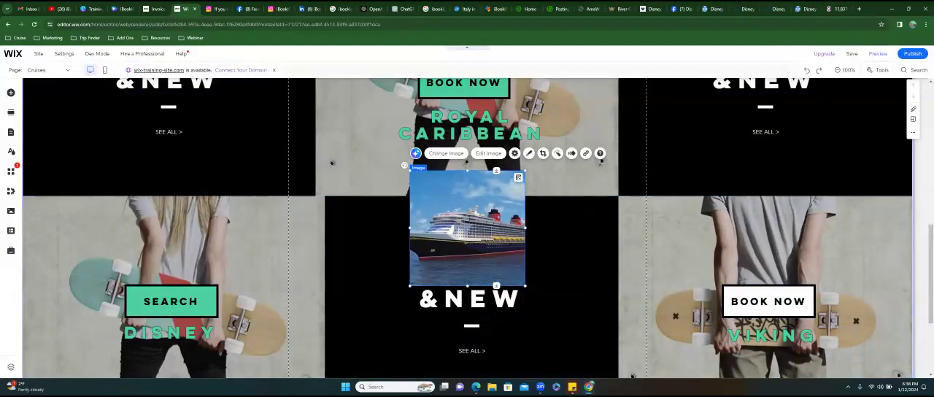
key(Delete)
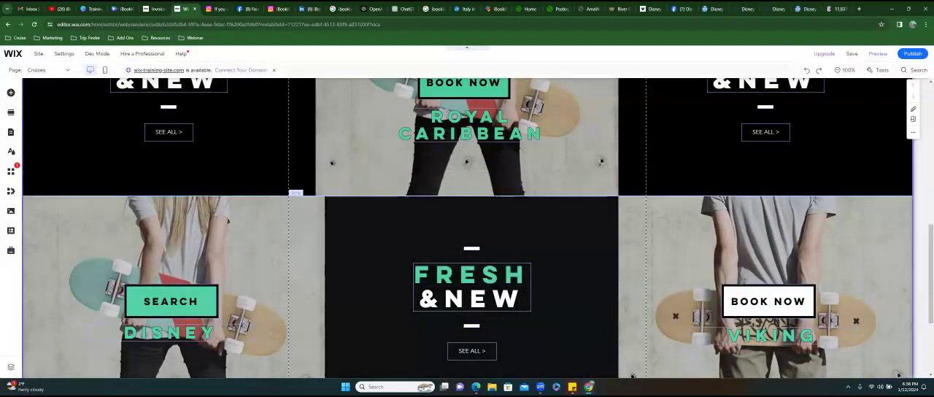
- Replace the Disney column's background with the Disney cruise ship photo from the site files
click(286, 241)
click(283, 252)
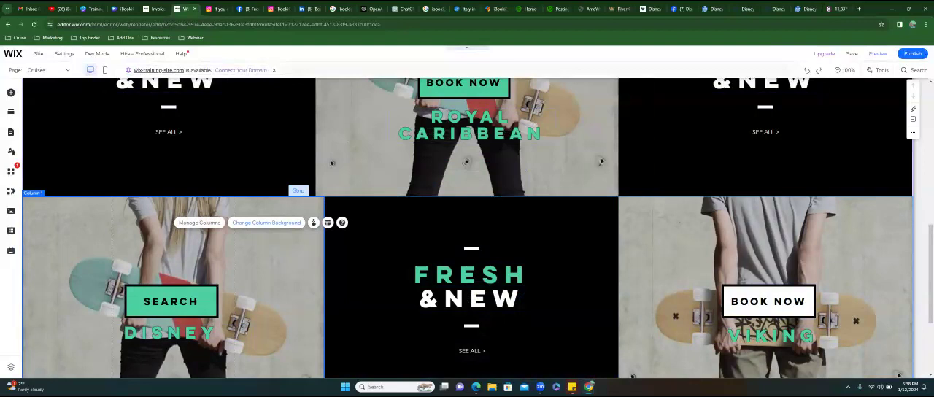
click(266, 222)
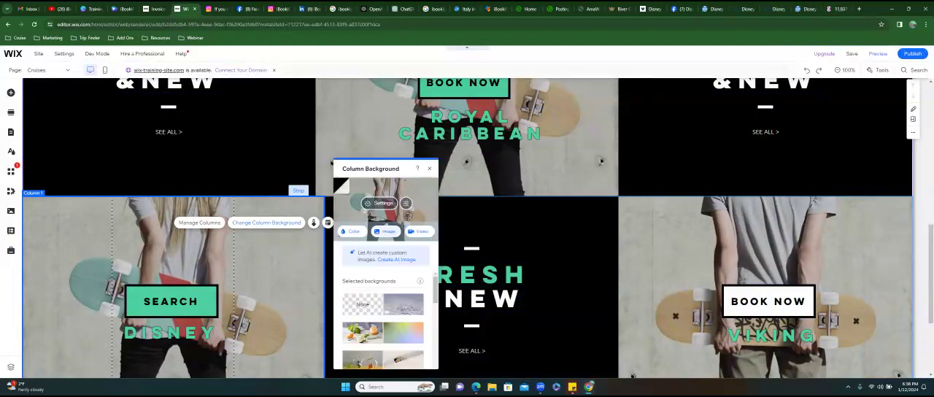
click(386, 231)
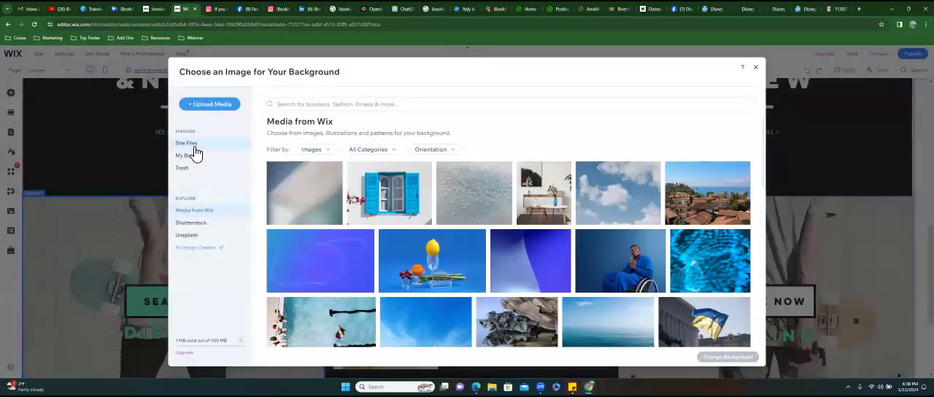
click(193, 149)
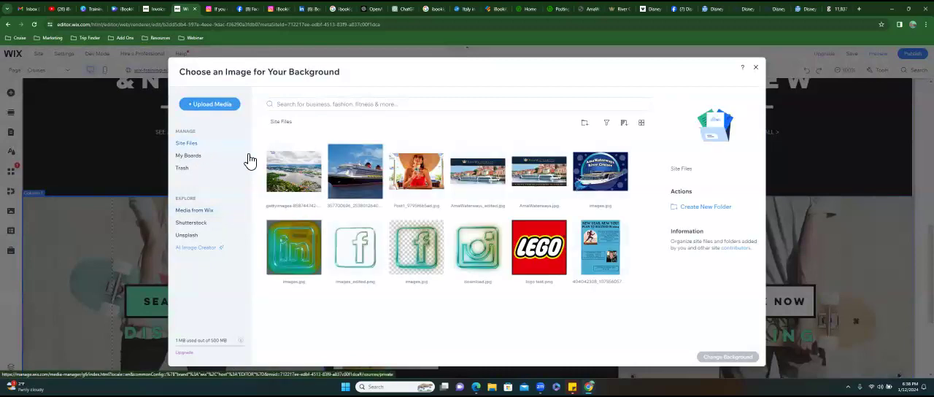
click(358, 188)
click(727, 357)
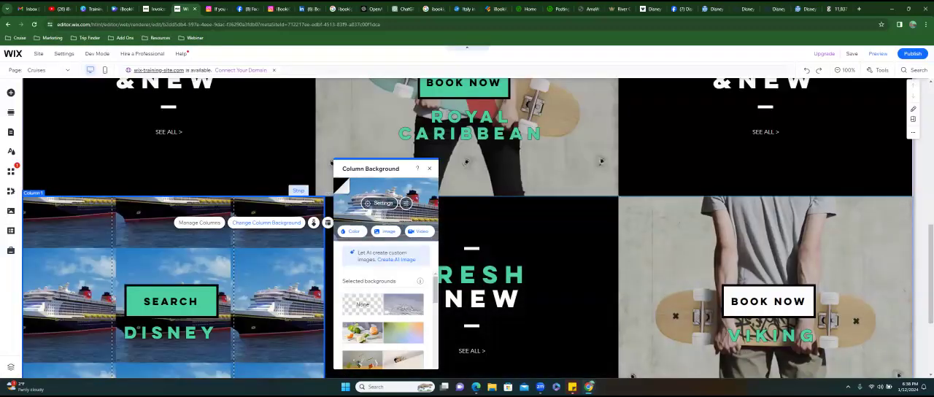
scroll(192, 196, down, 1)
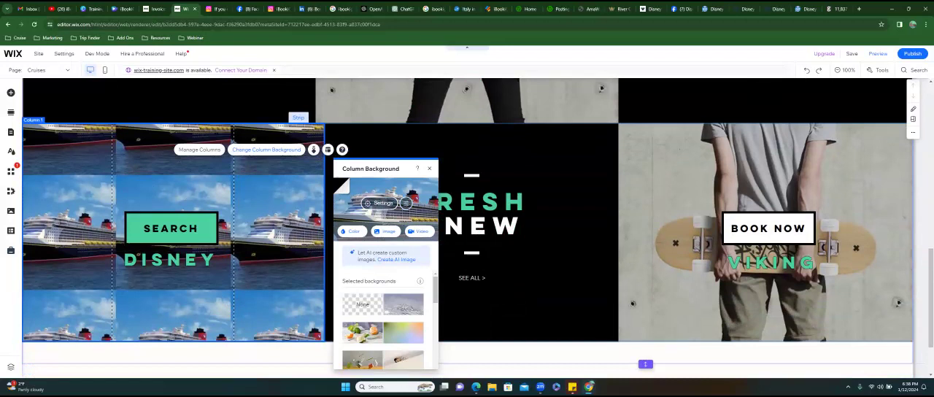
click(406, 204)
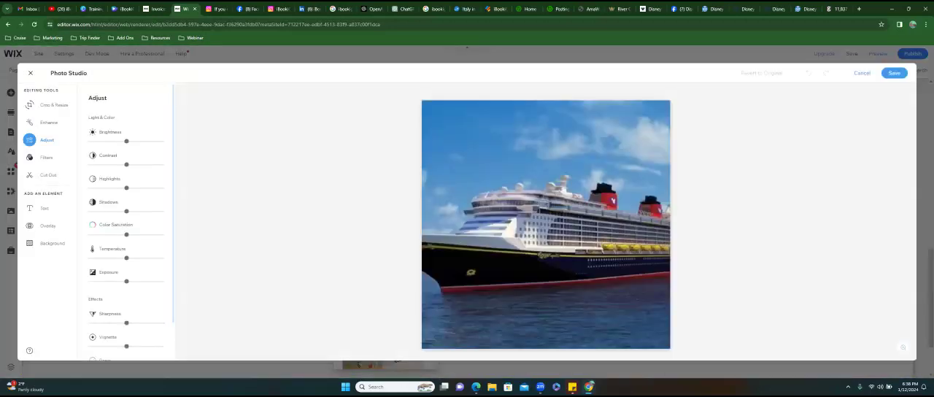
click(862, 73)
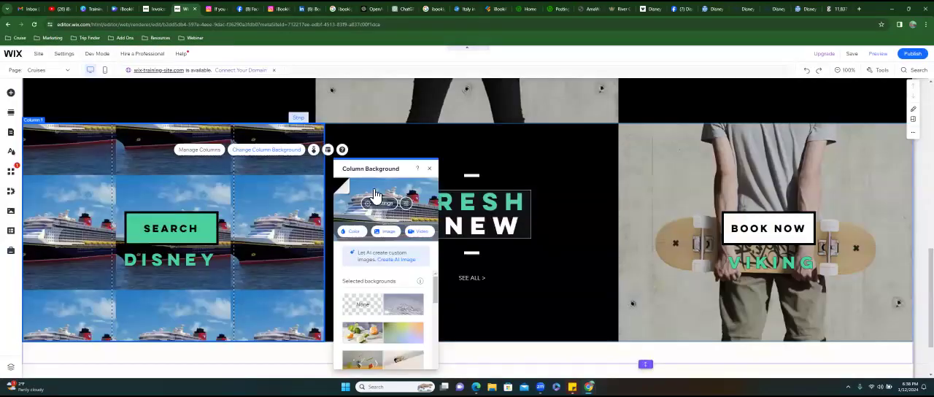
click(378, 202)
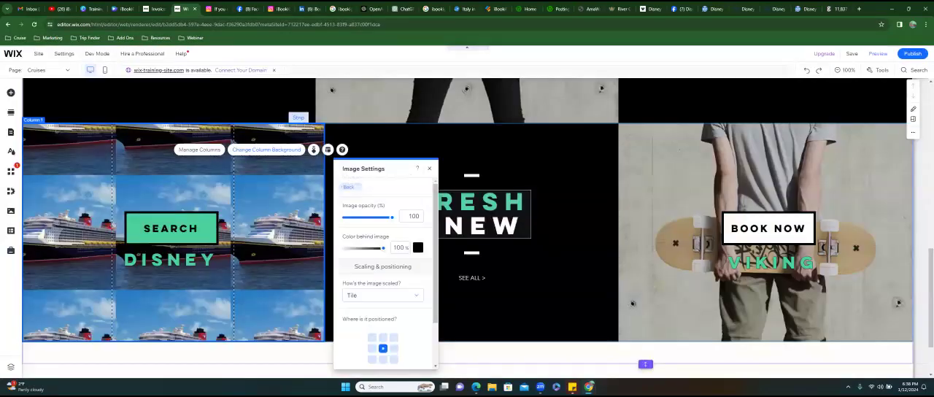
click(347, 186)
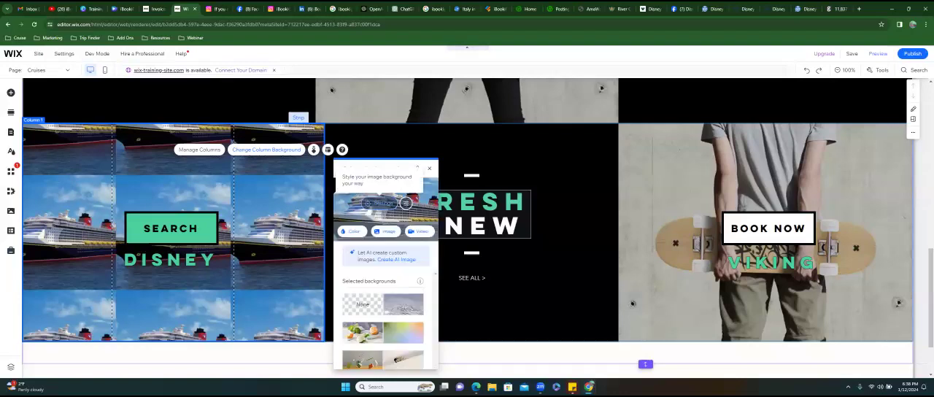
- Try Original size for the Disney column's background image and set its scaling to Scale to fill
click(378, 202)
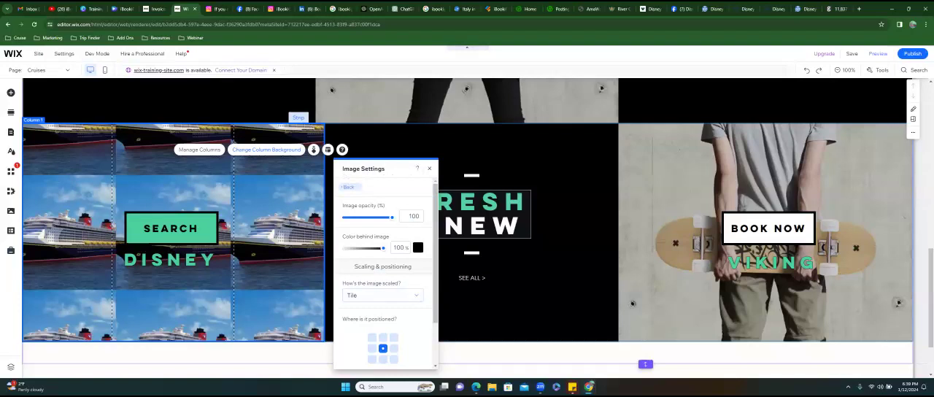
click(382, 294)
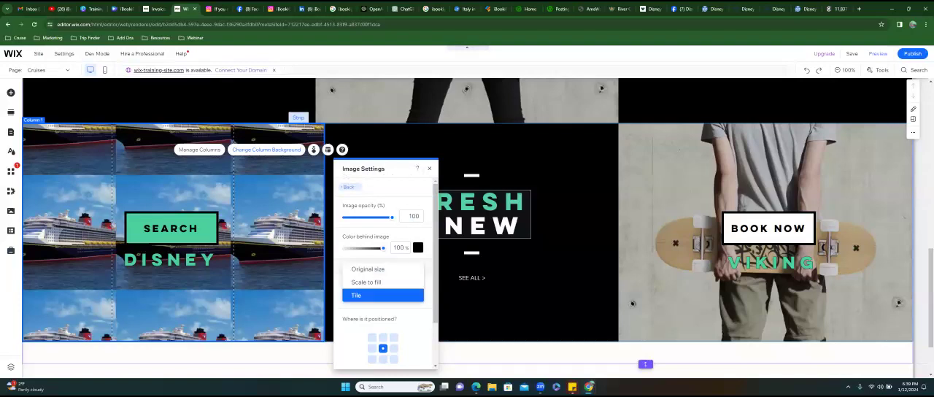
click(368, 268)
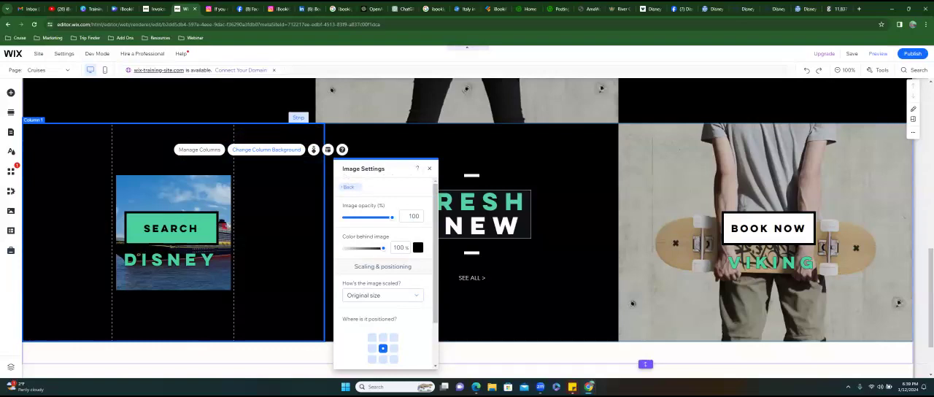
click(382, 295)
click(361, 307)
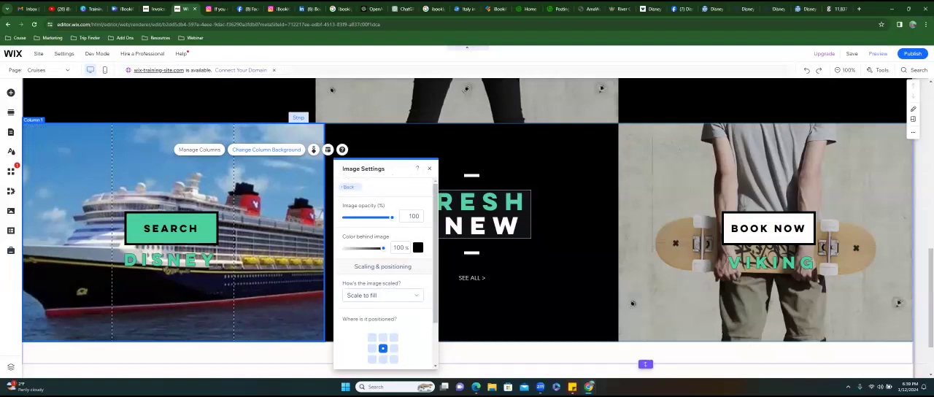
- Set the color behind the Disney background image to the darkest green theme color at 98%, keeping image opacity at 100 after trying 77
mouse_move(391, 217)
mouse_down()
mouse_move(350, 218)
mouse_move(380, 217)
mouse_up()
mouse_move(382, 247)
mouse_down()
mouse_move(344, 248)
mouse_move(383, 247)
mouse_up()
click(417, 247)
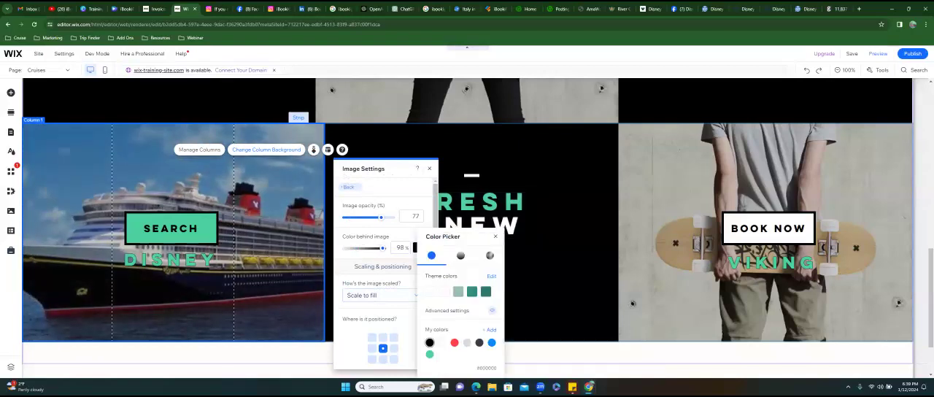
click(485, 292)
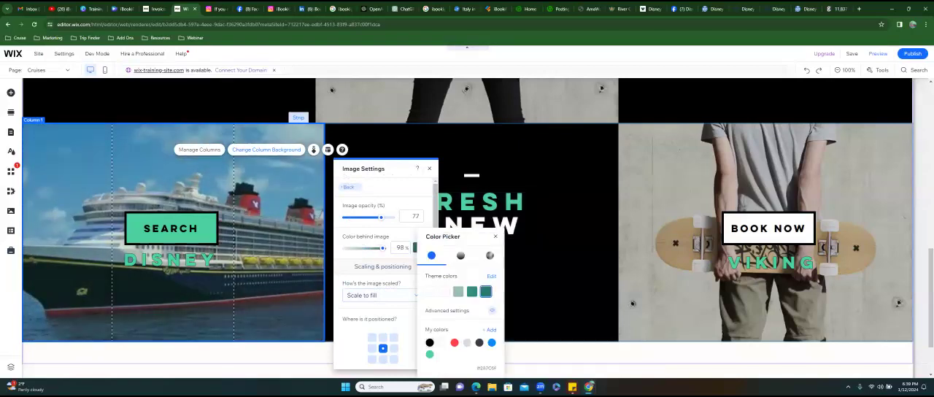
mouse_move(380, 217)
mouse_down()
mouse_move(345, 217)
mouse_move(391, 218)
mouse_up()
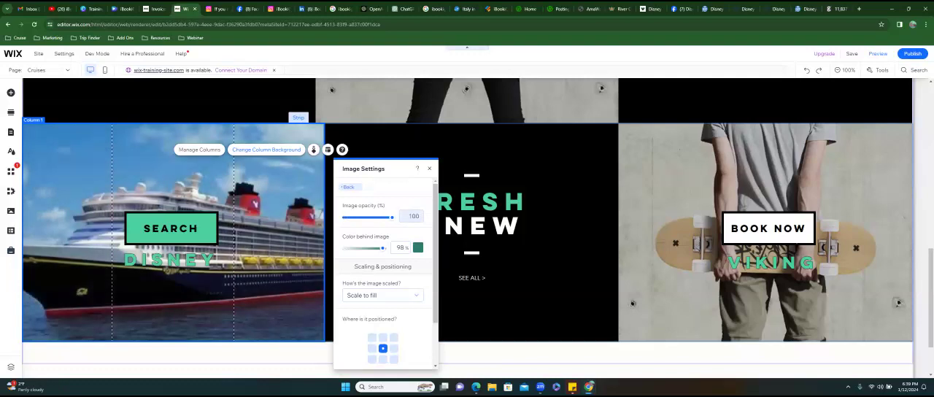
click(429, 168)
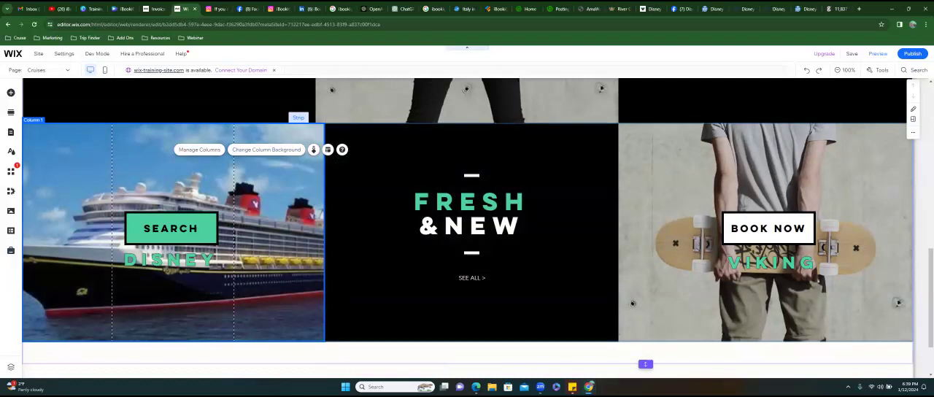
- Position the Disney column's background image from its bottom-left corner
click(211, 183)
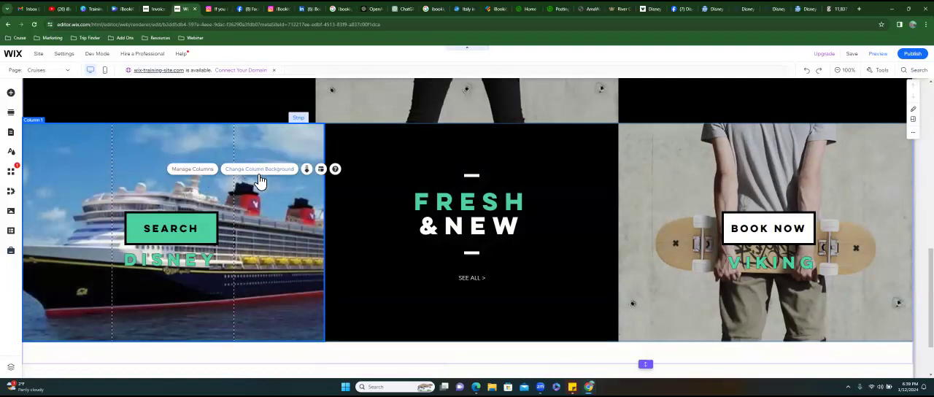
click(260, 170)
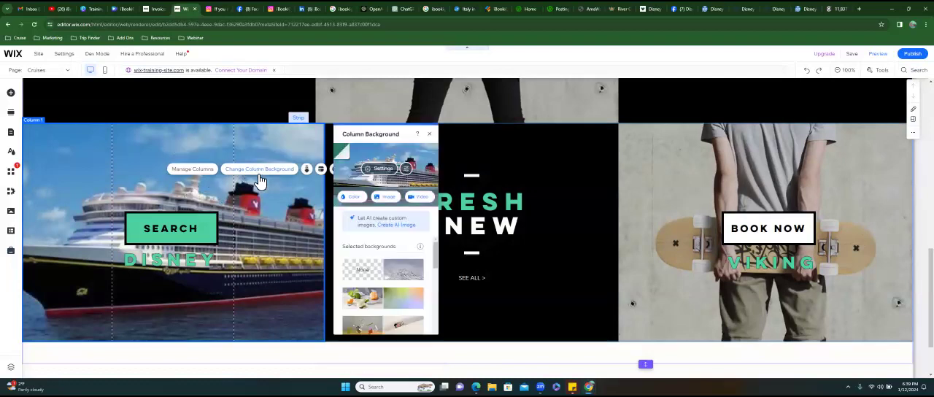
click(378, 170)
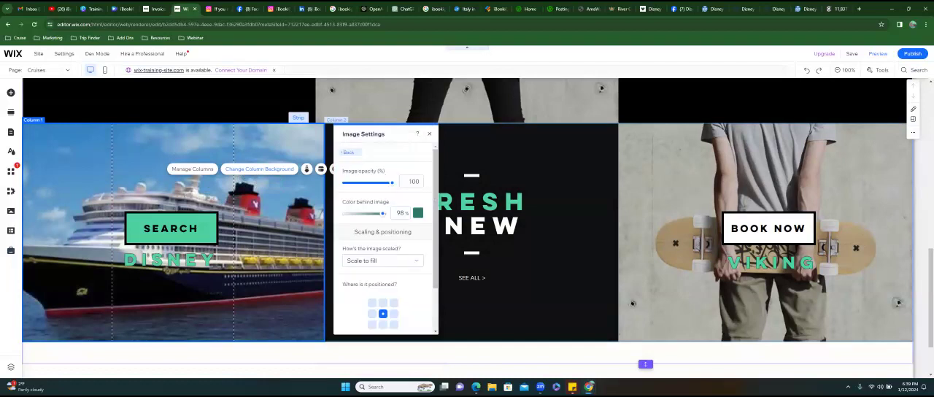
scroll(383, 291, down, 2)
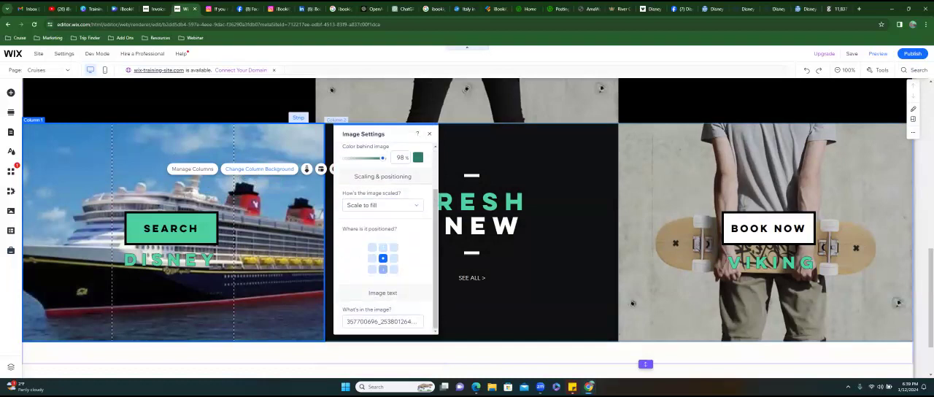
click(372, 269)
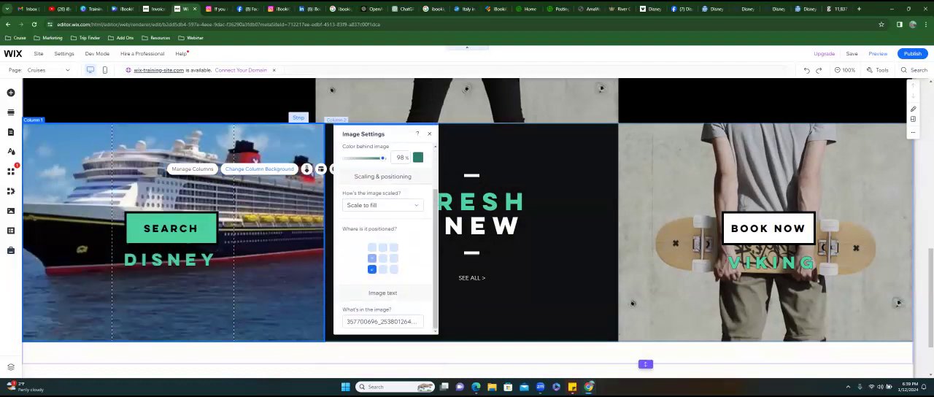
- Compare several anchor positions for the Disney column's background image and set it to bottom center
click(372, 258)
click(372, 247)
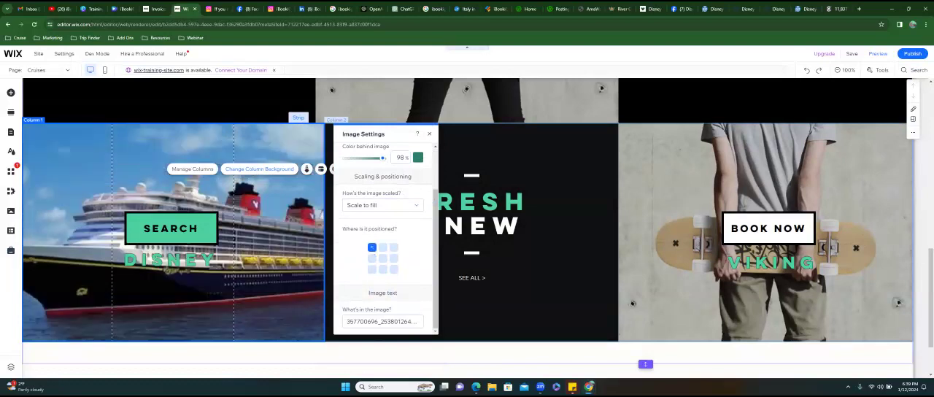
click(383, 248)
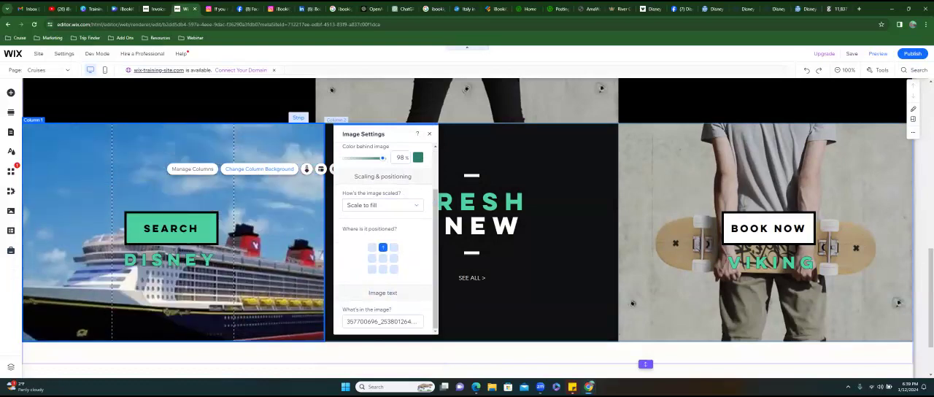
click(394, 258)
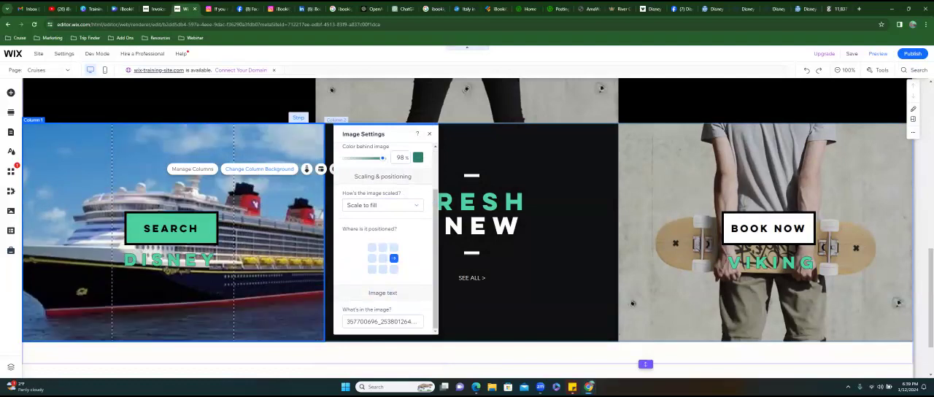
click(393, 248)
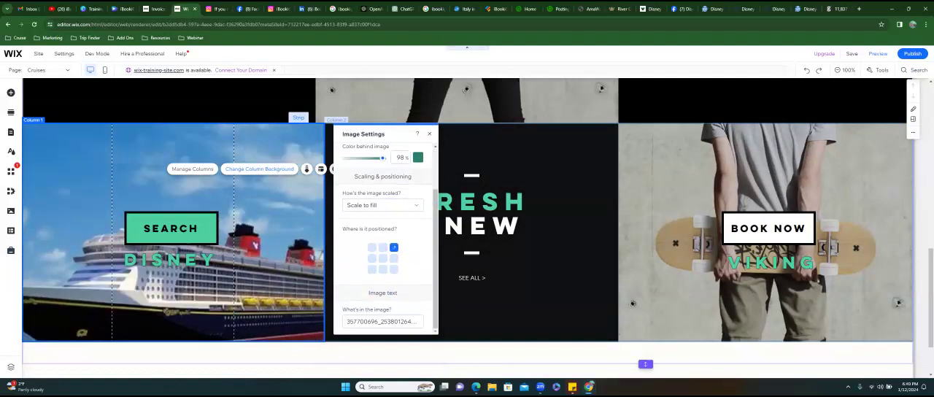
click(394, 269)
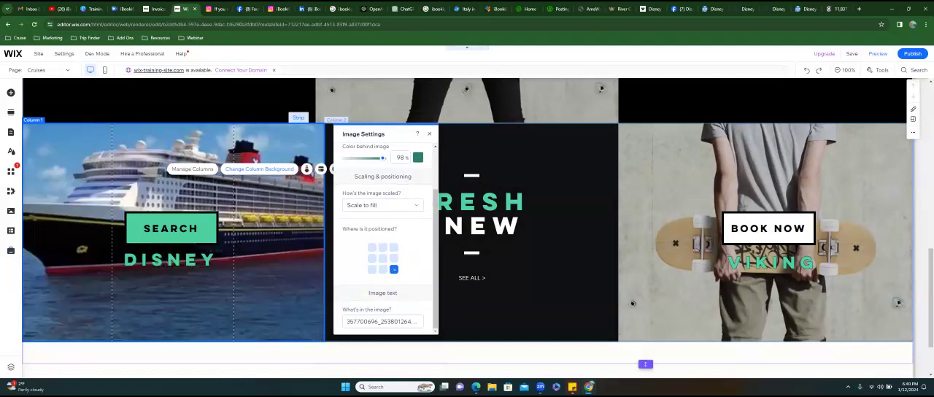
click(383, 269)
- Try left, right and center content alignment in the Disney column's layout, ending on left
click(321, 169)
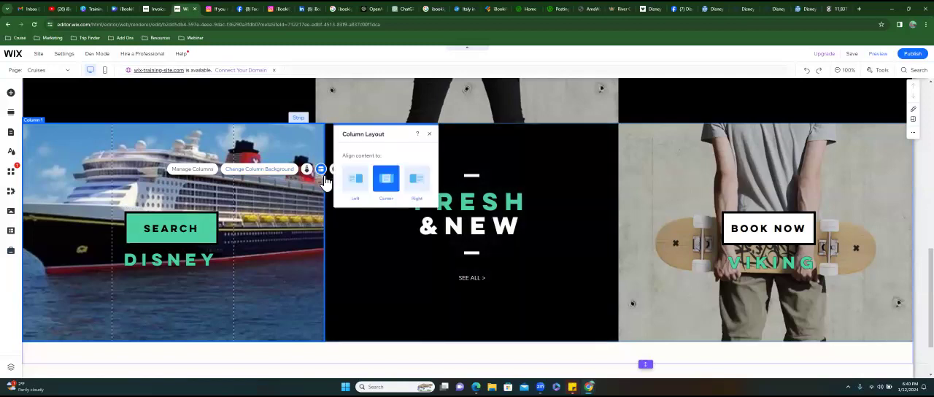
click(362, 187)
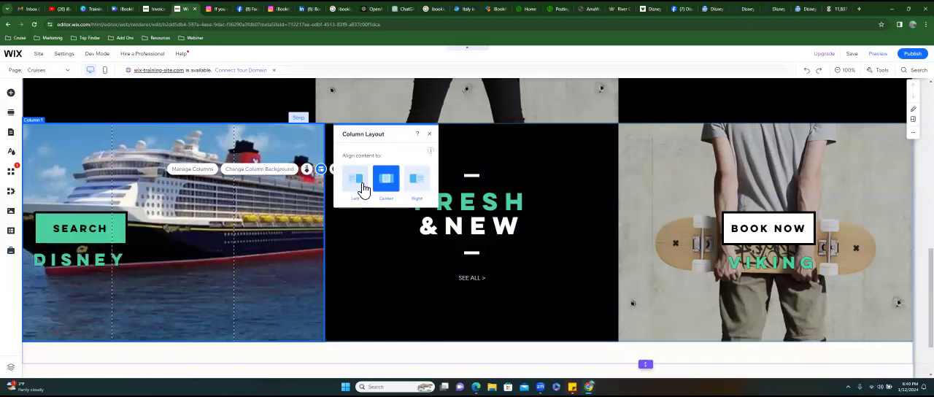
click(425, 188)
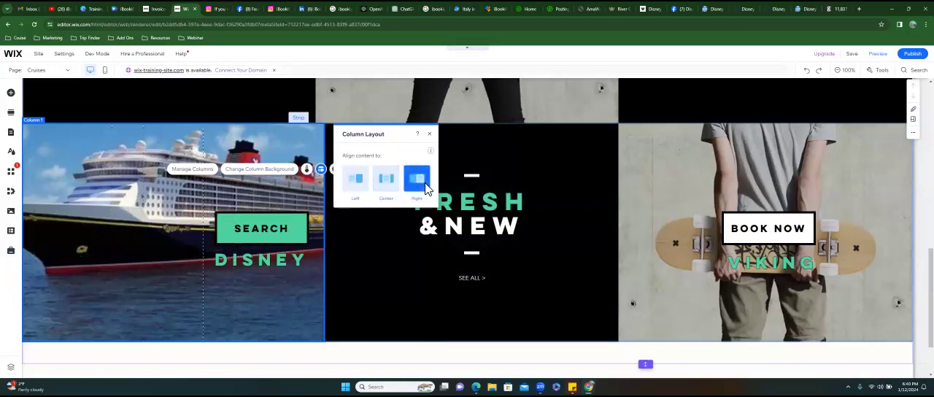
click(382, 183)
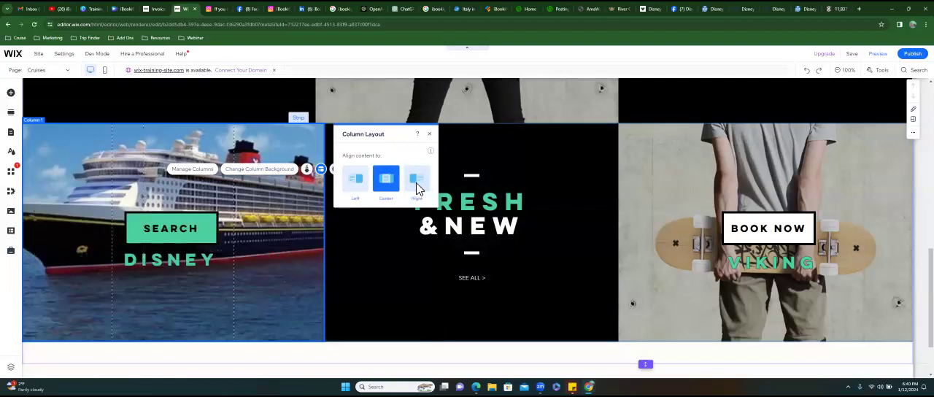
click(415, 183)
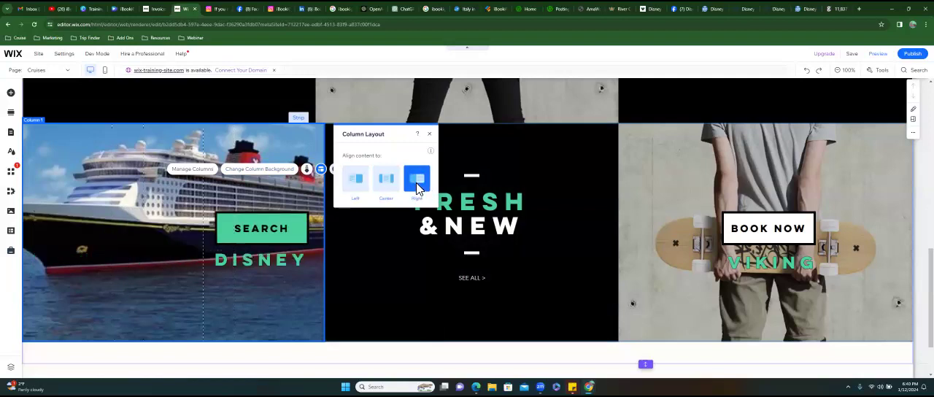
click(369, 188)
click(429, 133)
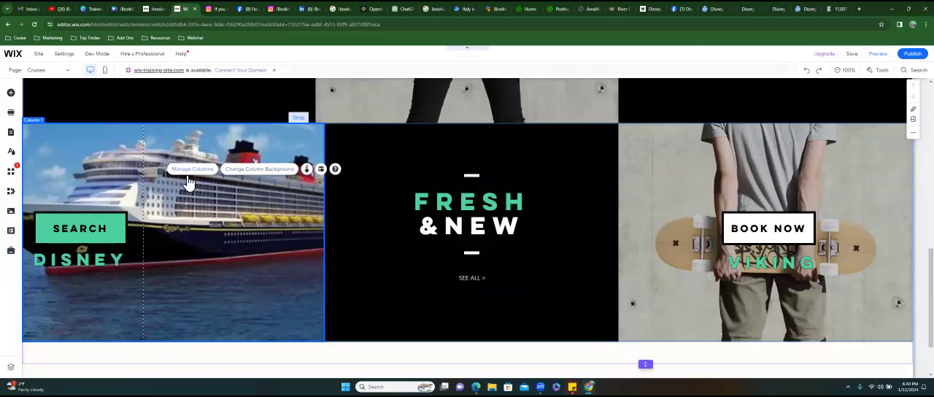
- Return the Disney column's content alignment to center after comparing it again with right and left
click(327, 176)
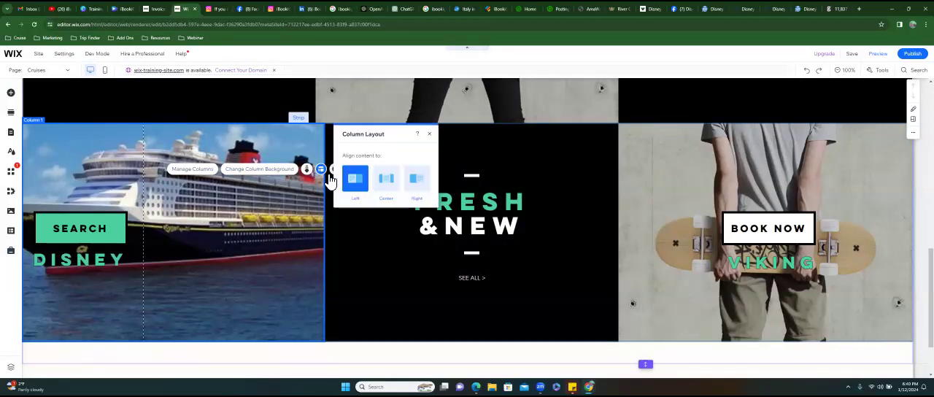
click(386, 183)
click(417, 183)
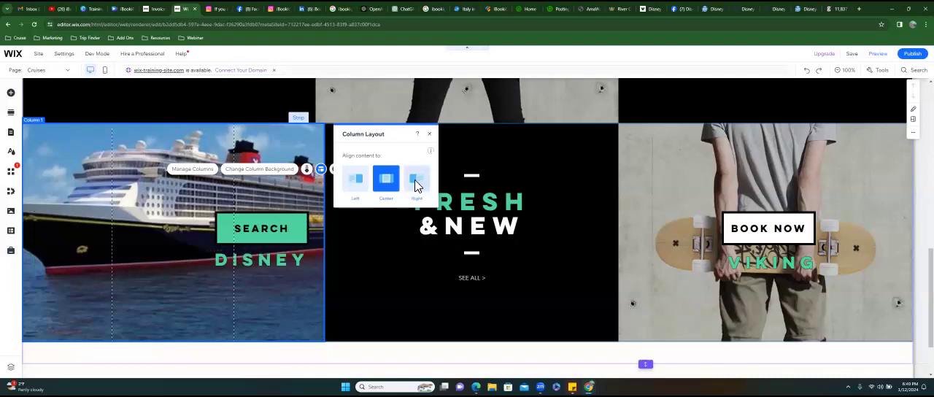
click(383, 183)
click(357, 184)
click(386, 182)
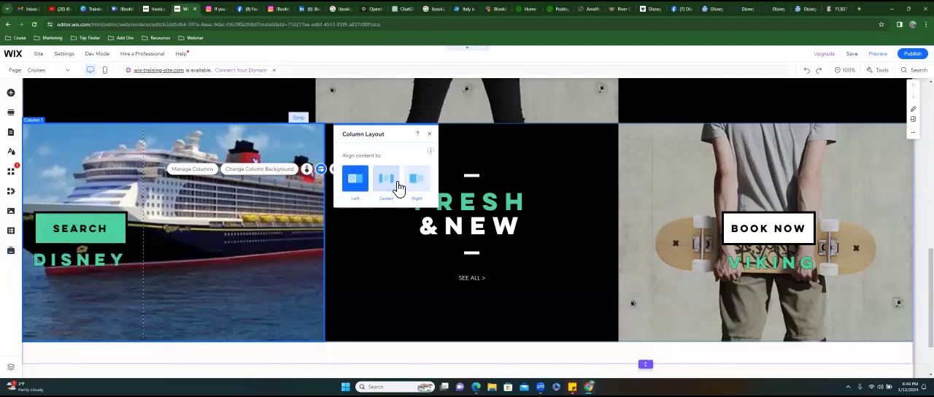
click(430, 135)
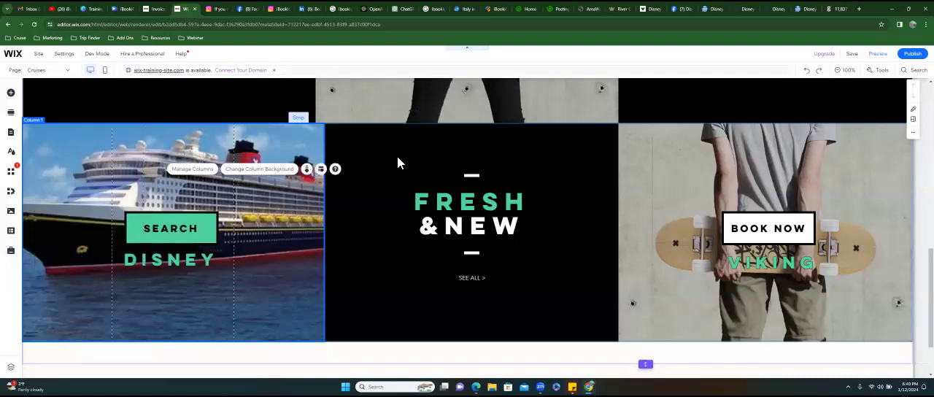
scroll(467, 228, up, 4)
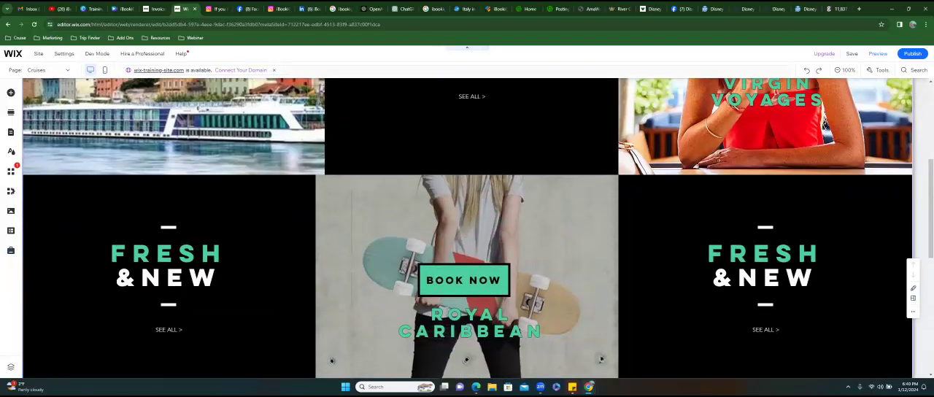
scroll(467, 228, up, 1)
scroll(467, 229, down, 4)
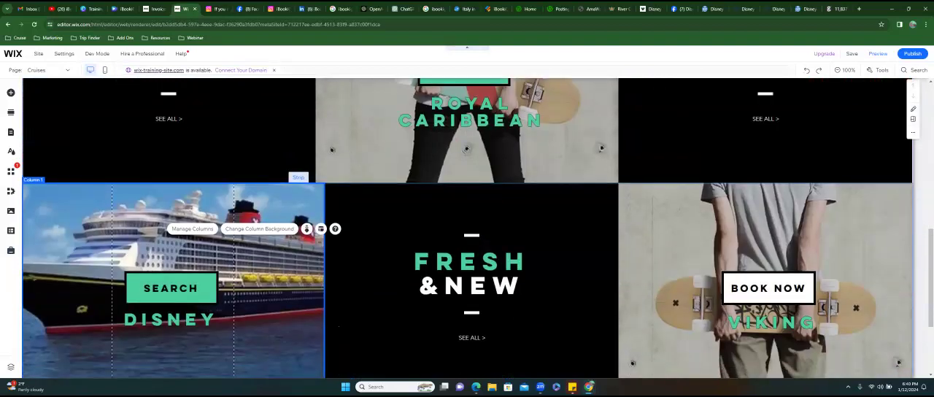
scroll(339, 326, down, 1)
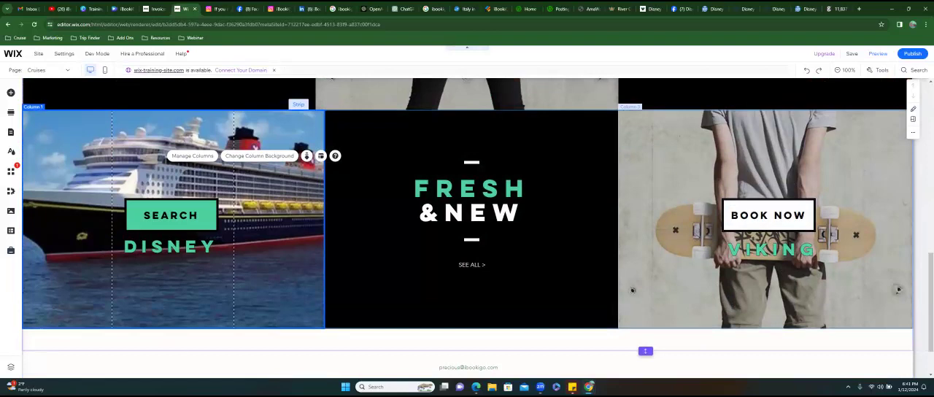
click(633, 289)
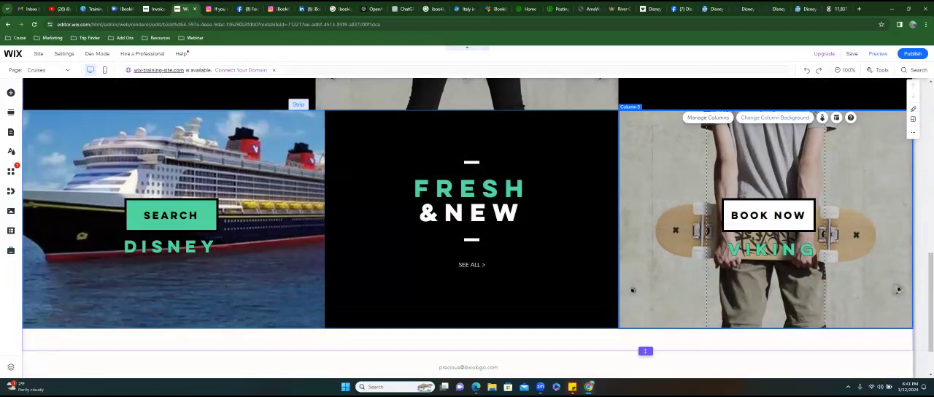
click(774, 117)
click(558, 183)
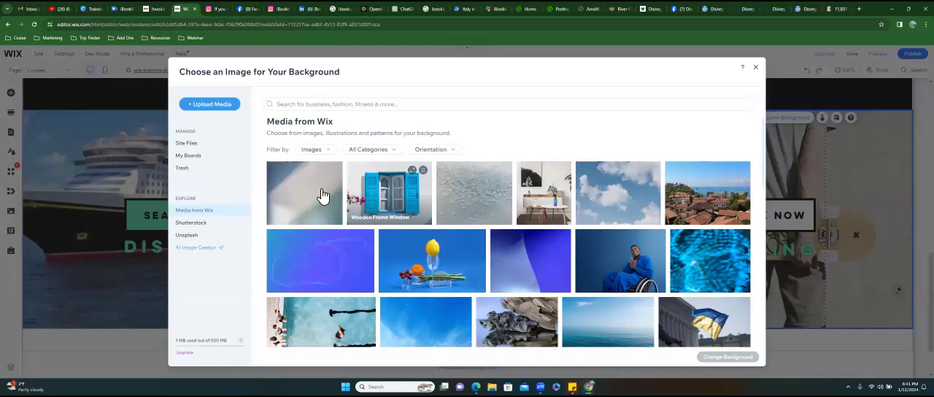
click(187, 145)
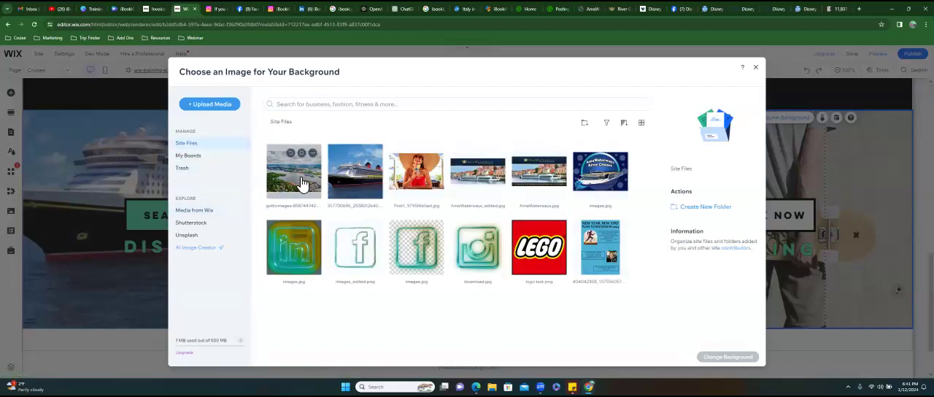
click(303, 182)
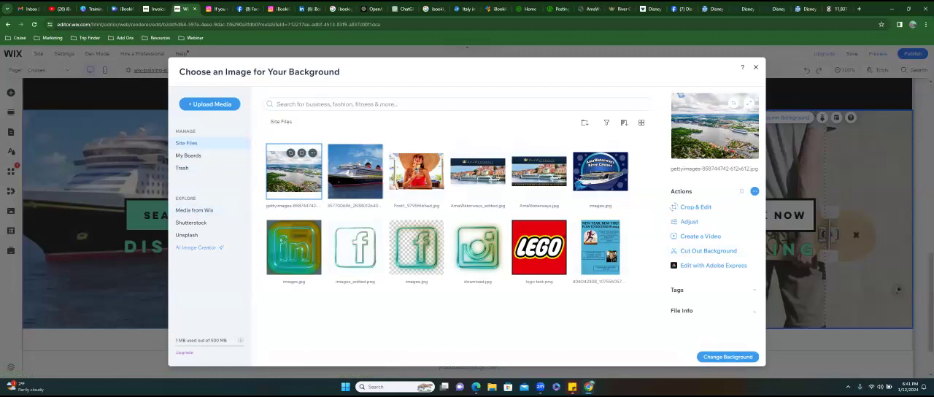
click(727, 356)
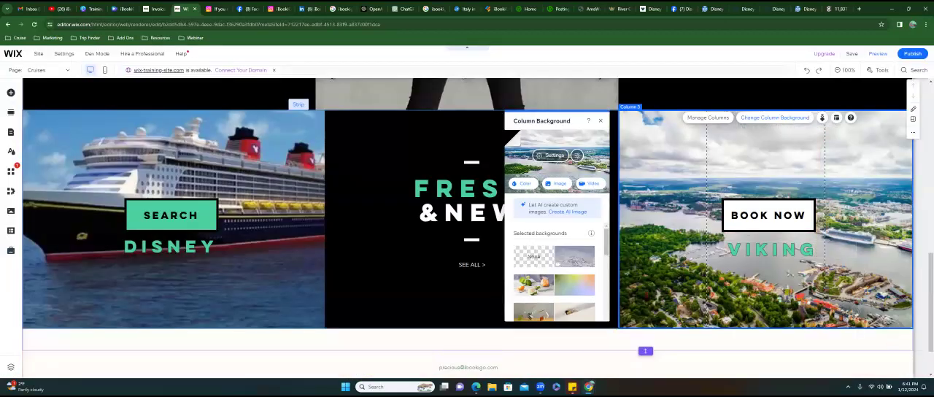
click(599, 120)
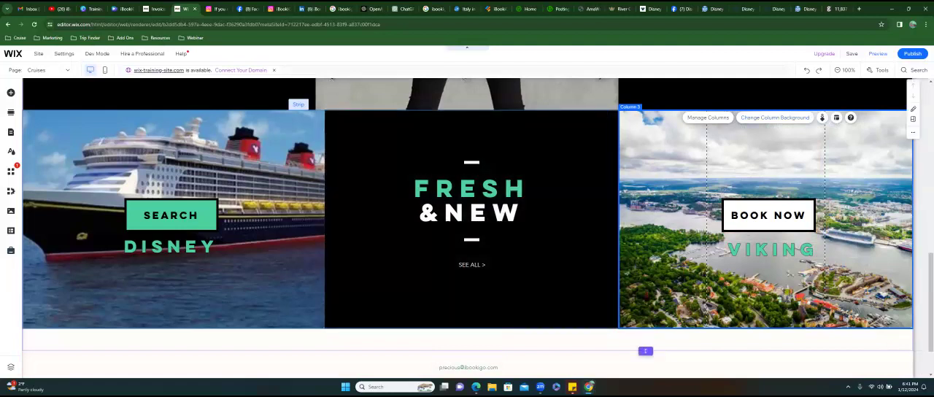
- Review all column strips on the Cruises page to check which cruise line columns still need a background image
scroll(467, 228, up, 5)
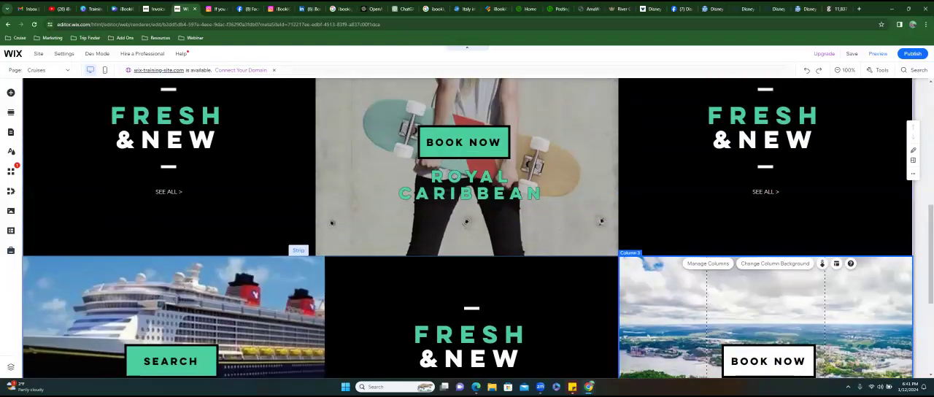
scroll(467, 228, up, 4)
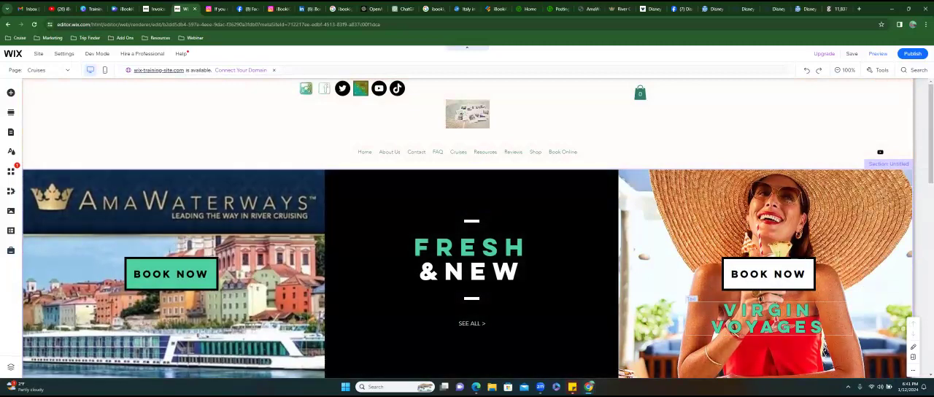
scroll(466, 228, down, 3)
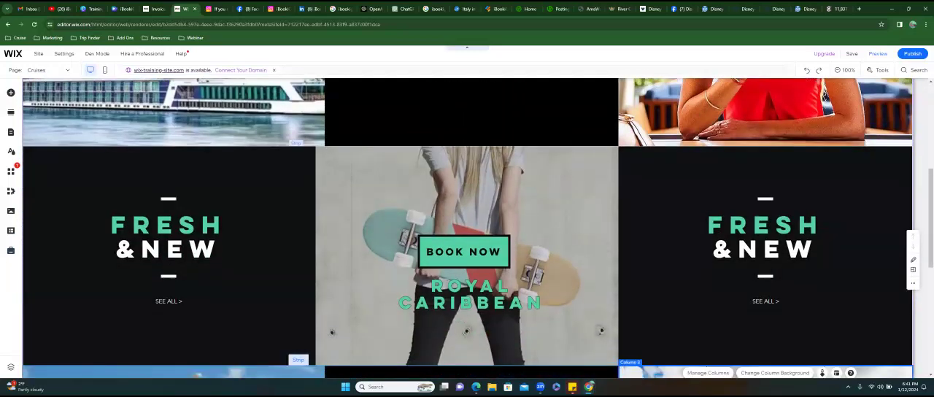
scroll(467, 229, down, 3)
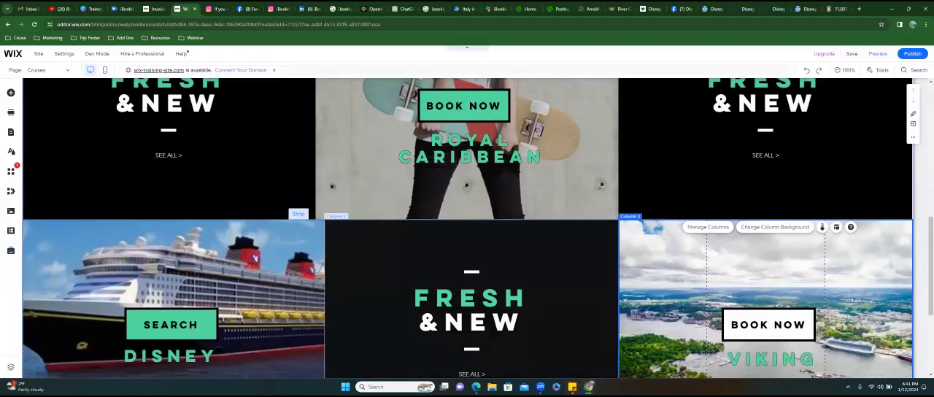
scroll(466, 229, down, 1)
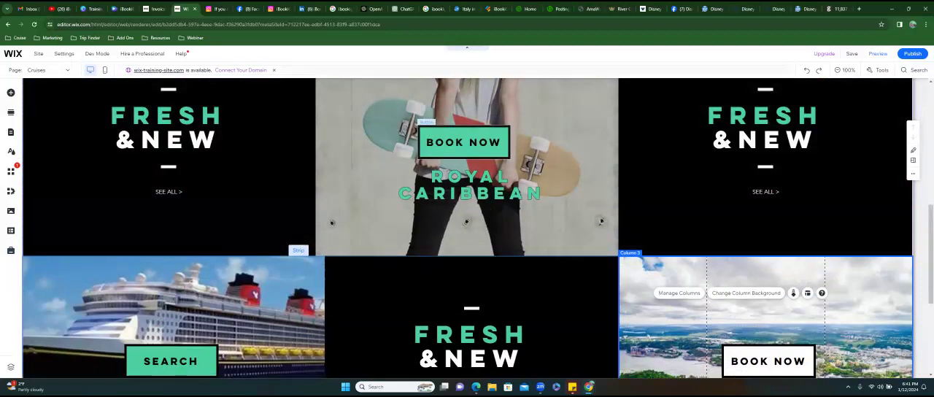
scroll(429, 148, up, 3)
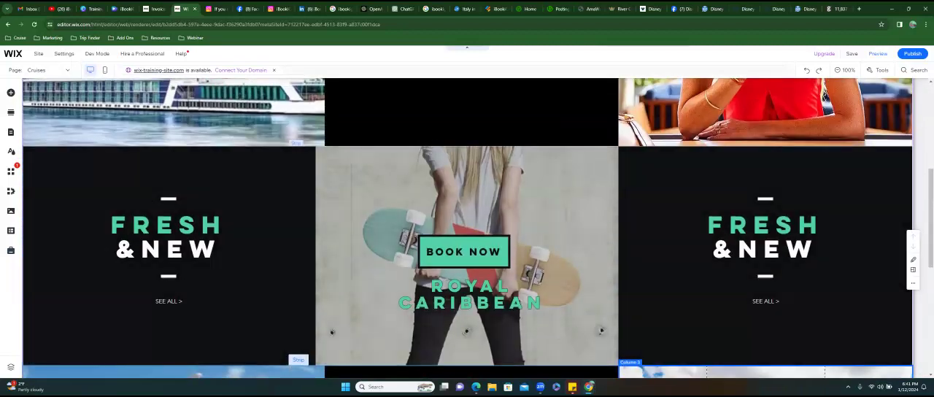
scroll(467, 228, up, 5)
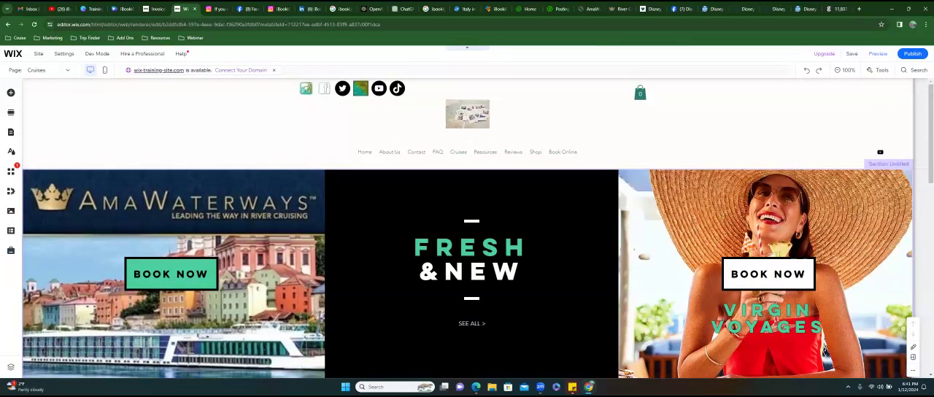
scroll(690, 226, down, 2)
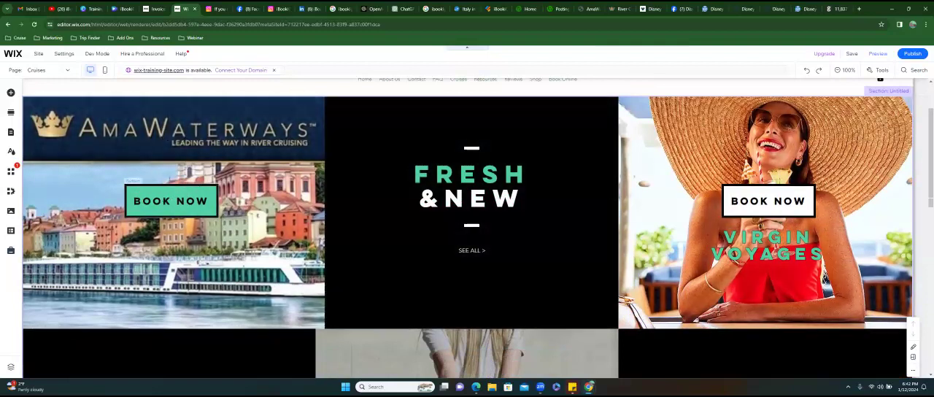
scroll(759, 343, down, 3)
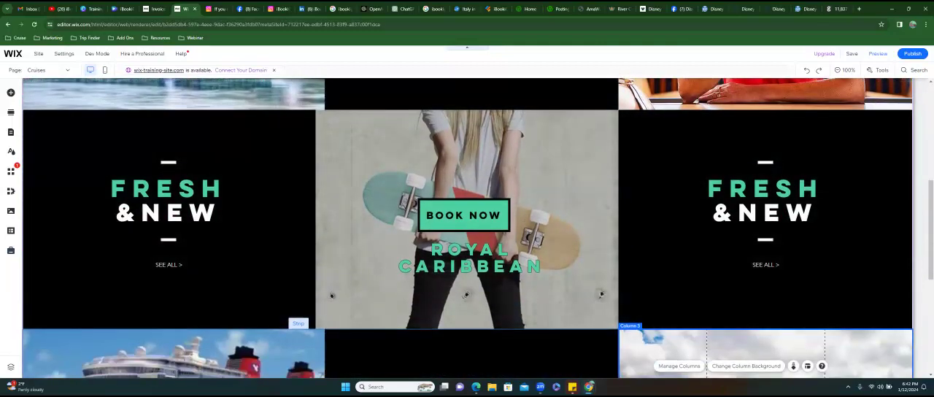
key(ctrl+t)
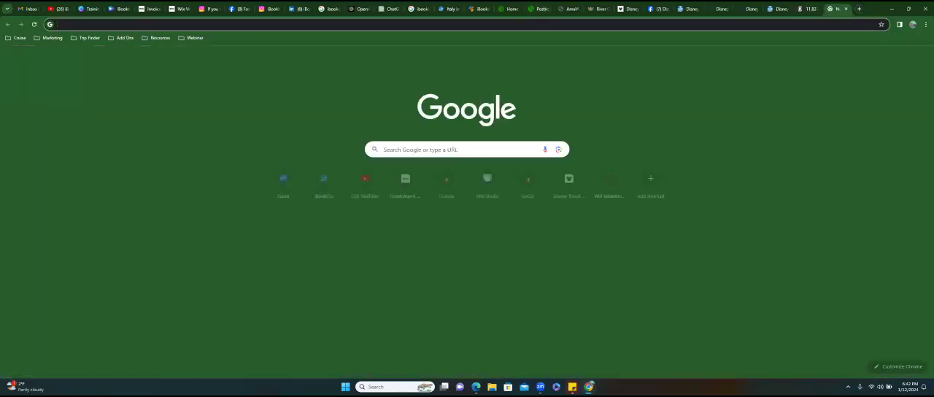
text(G)
text(royal)
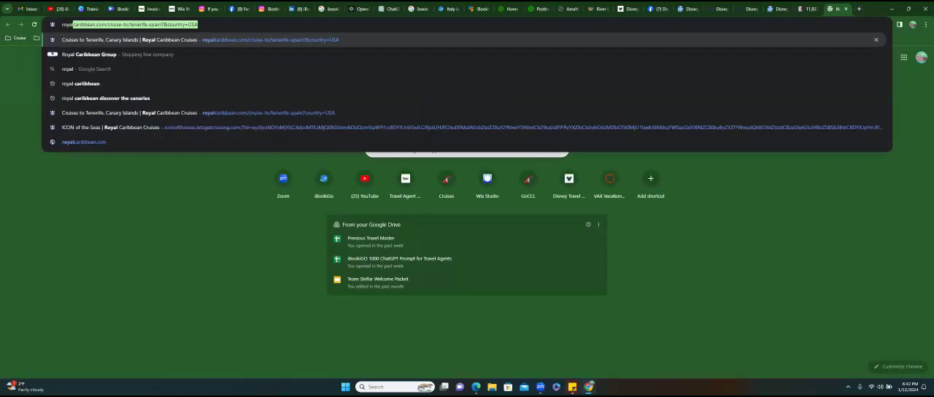
key(BackSpace)
key(Escape)
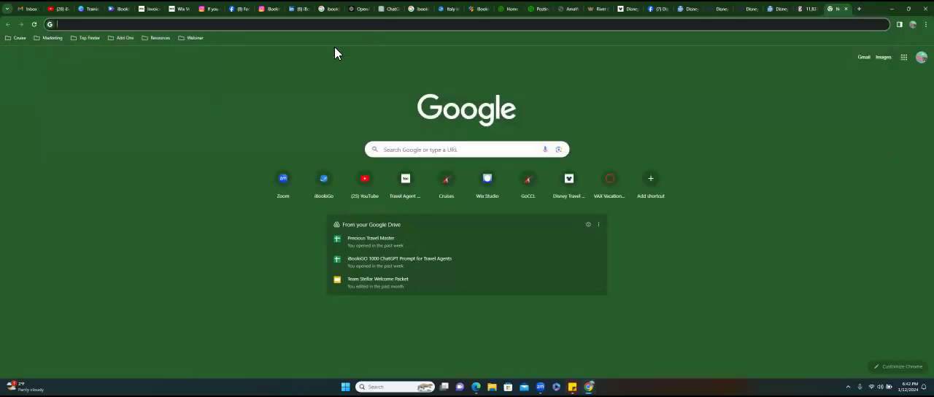
- Open the iBookiGo Linktree (Milkshake) page from the links of the YouTube channel
click(57, 9)
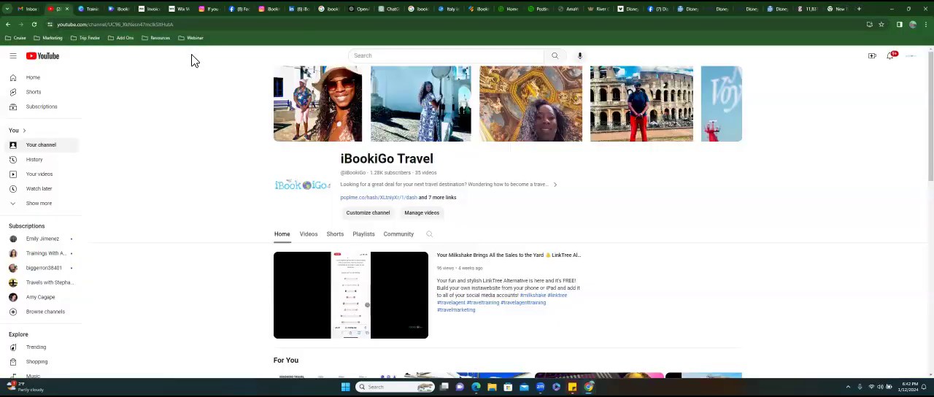
click(447, 197)
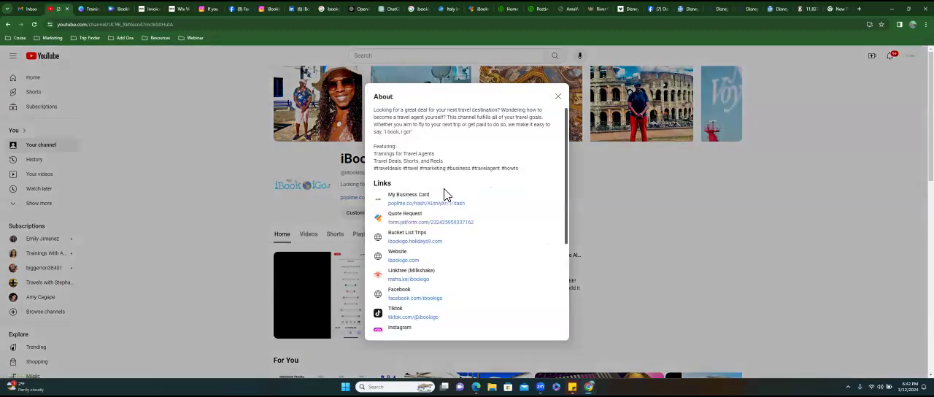
scroll(447, 196, up, 2)
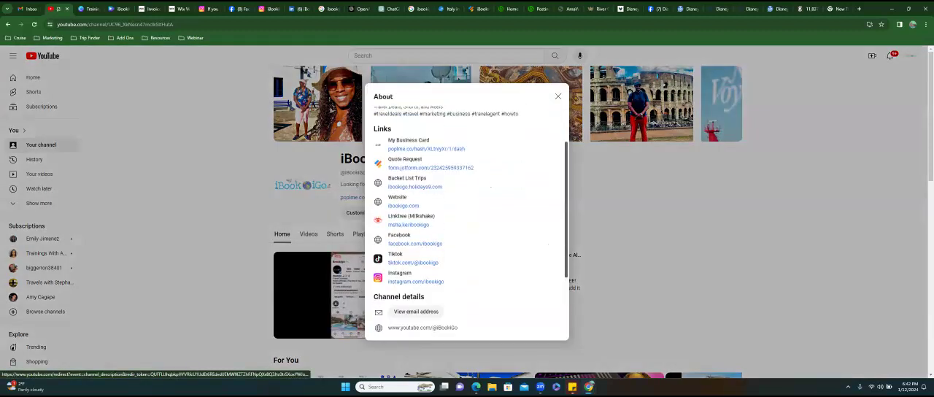
click(447, 193)
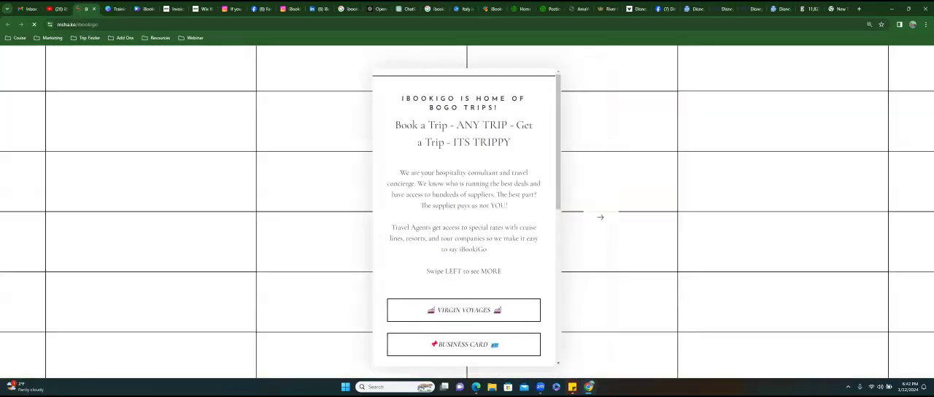
- Open the Royal Caribbean shop link from the top cruise deals card and copy the page's web address
scroll(464, 217, down, 3)
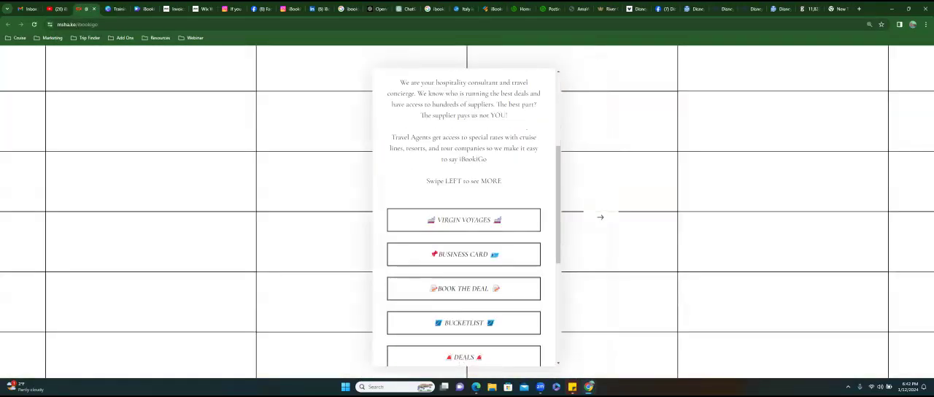
scroll(464, 217, down, 3)
scroll(467, 184, down, 1)
scroll(467, 184, up, 2)
click(601, 217)
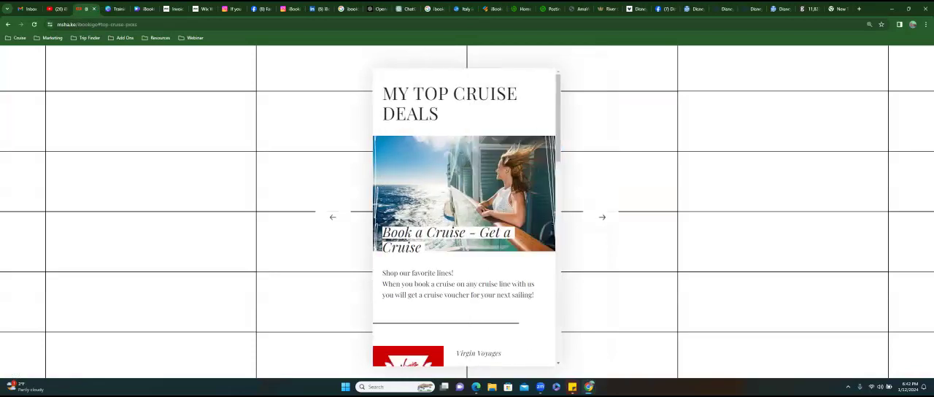
scroll(464, 218, down, 4)
scroll(463, 218, down, 1)
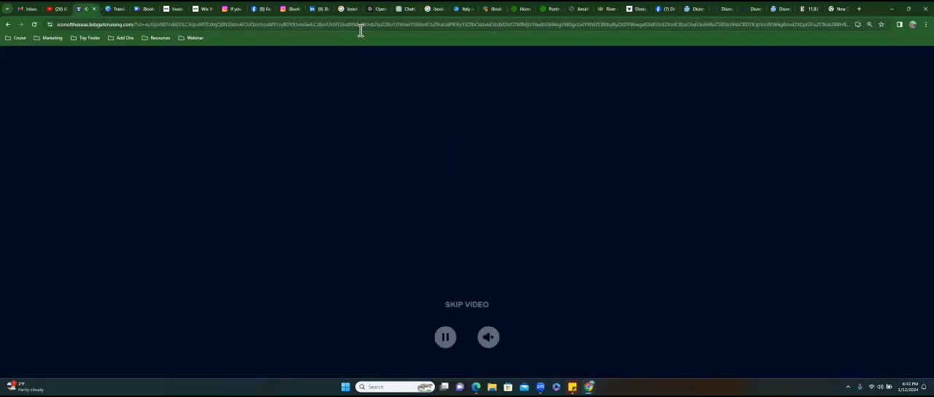
click(361, 28)
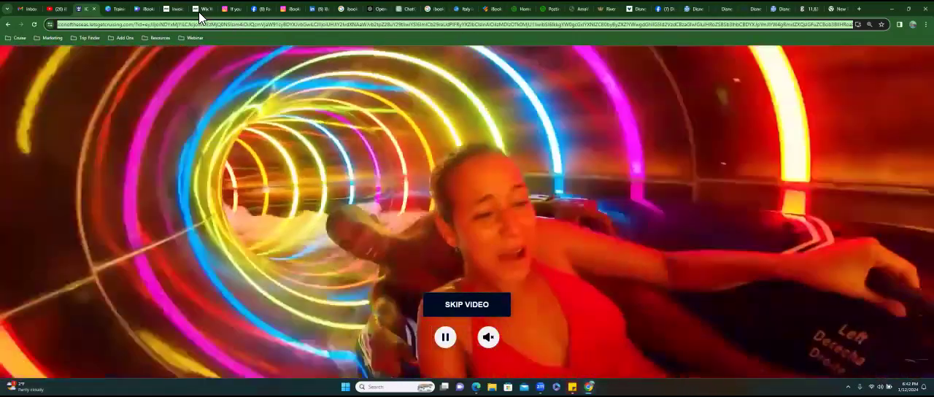
- Link the Royal Caribbean column's Book Now button on the Wix Cruises page to the copied web address, opening in a new window
click(200, 10)
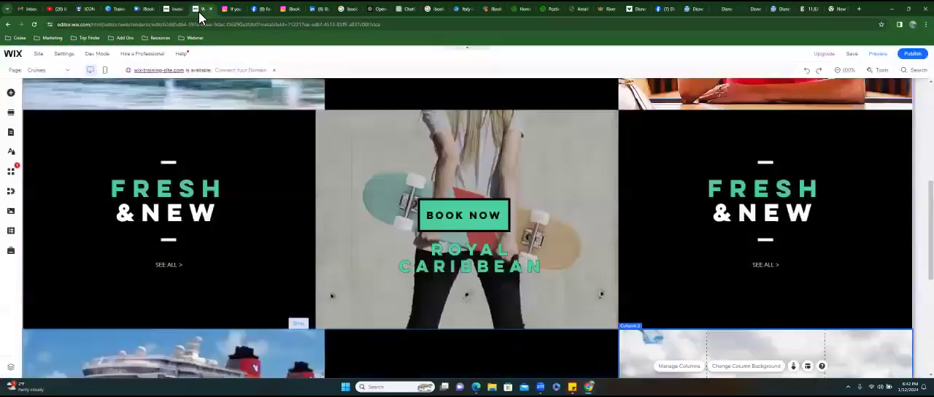
scroll(466, 227, down, 3)
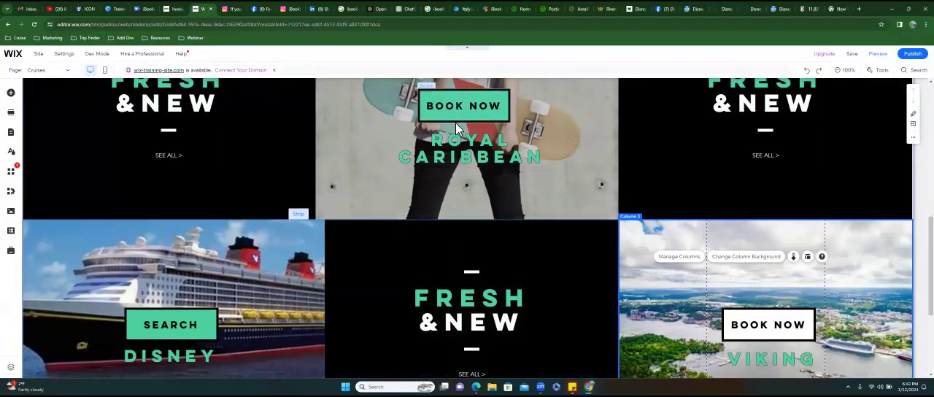
scroll(455, 106, up, 4)
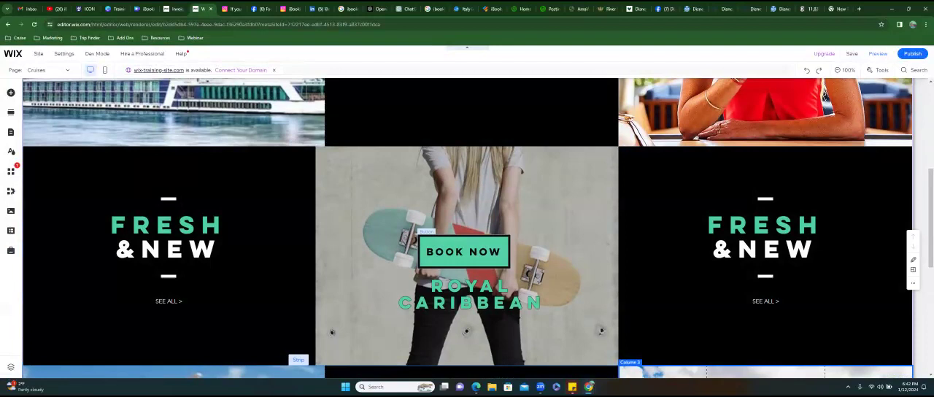
click(463, 251)
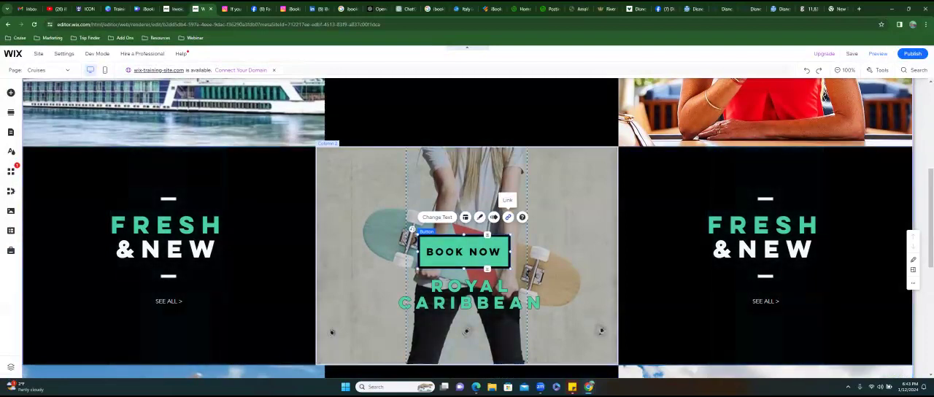
click(507, 217)
click(453, 210)
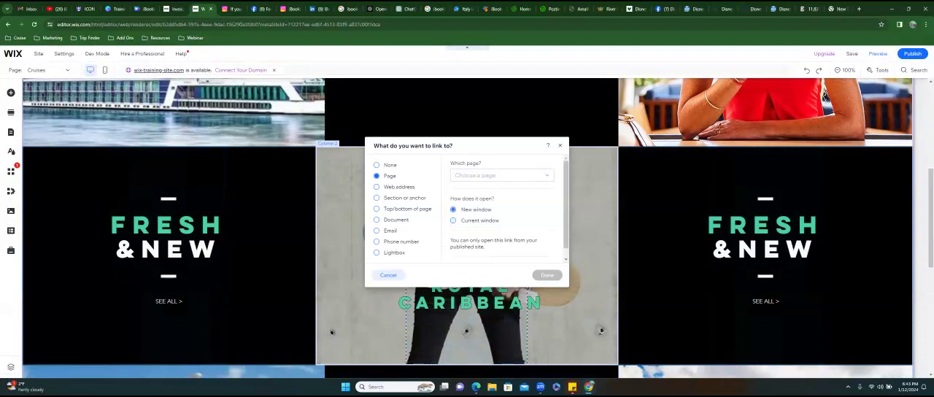
click(377, 188)
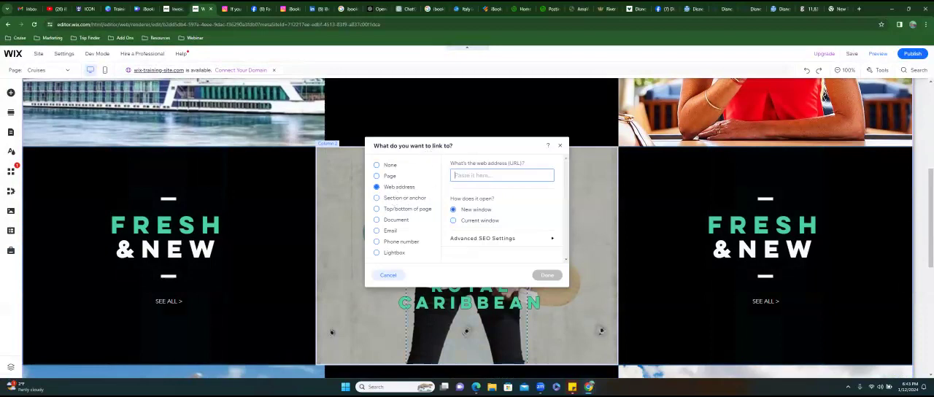
key(ctrl+v)
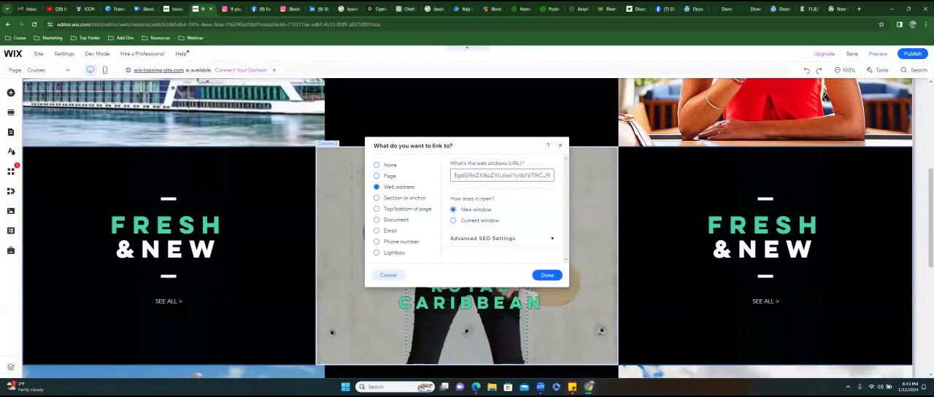
click(547, 275)
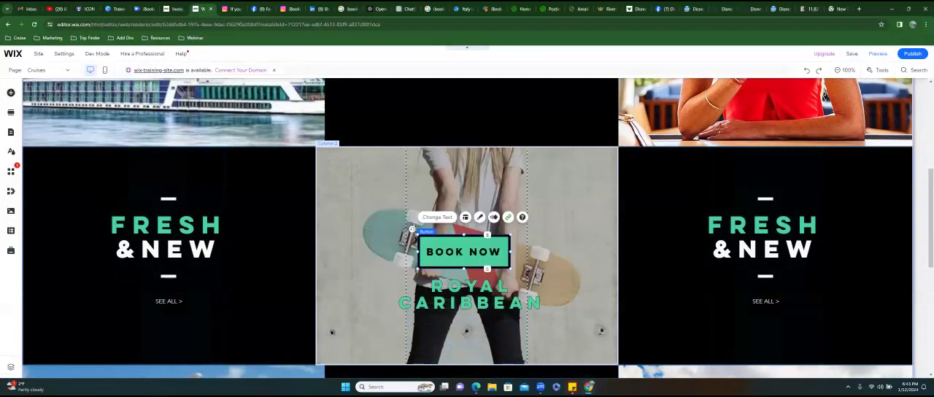
- Select the Royal Caribbean column and search Google for "royal caribbean" in the empty browser tab
click(572, 201)
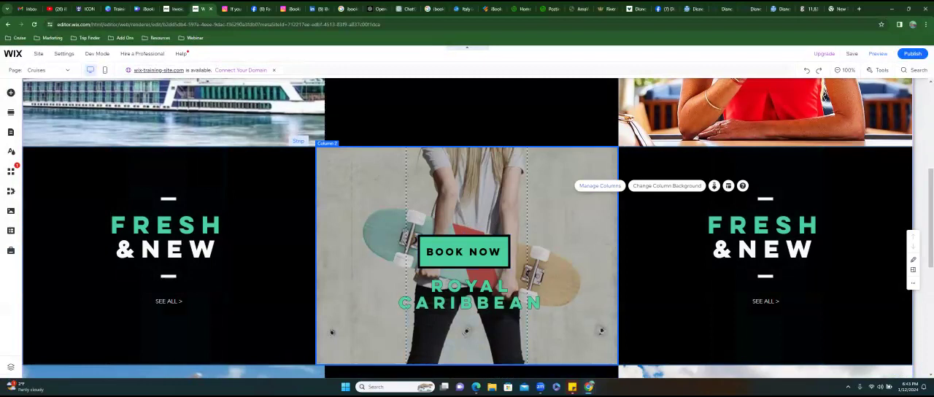
click(837, 9)
click(466, 24)
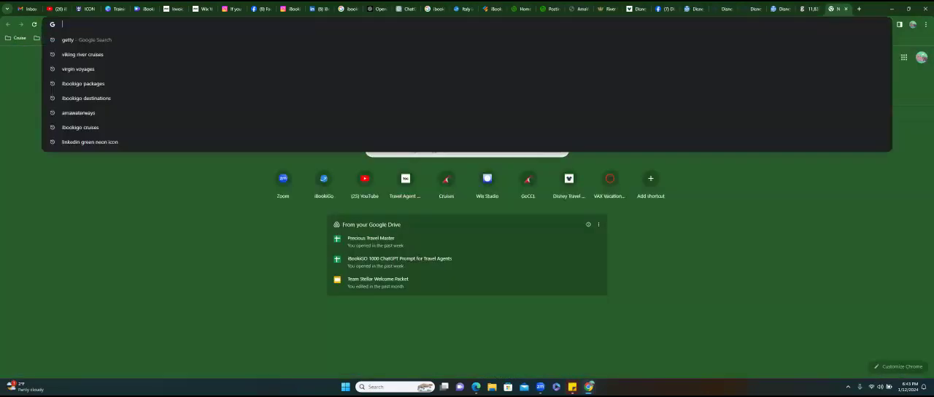
text(royal ca)
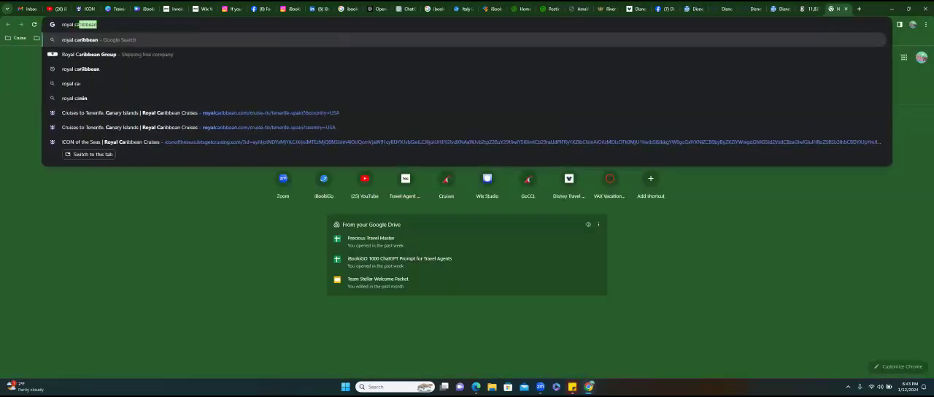
text(ribbean)
key(Return)
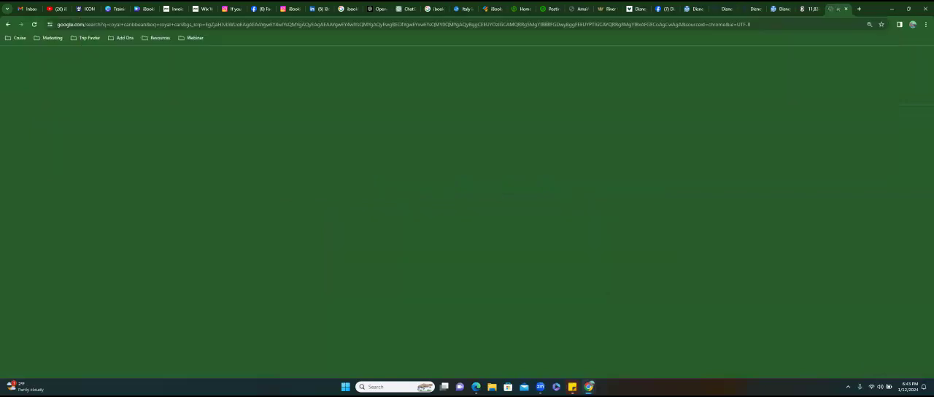
- Search Getty Images for "royal caribbean cruise ship" in place of the Viking river cruise search
click(808, 9)
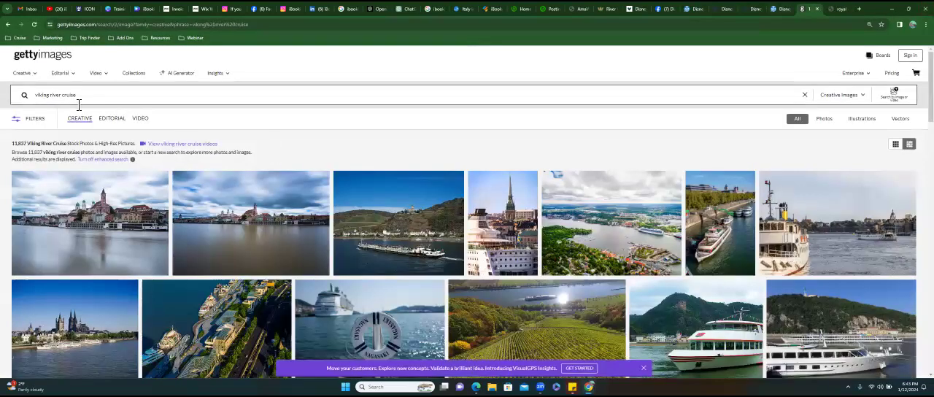
click(24, 100)
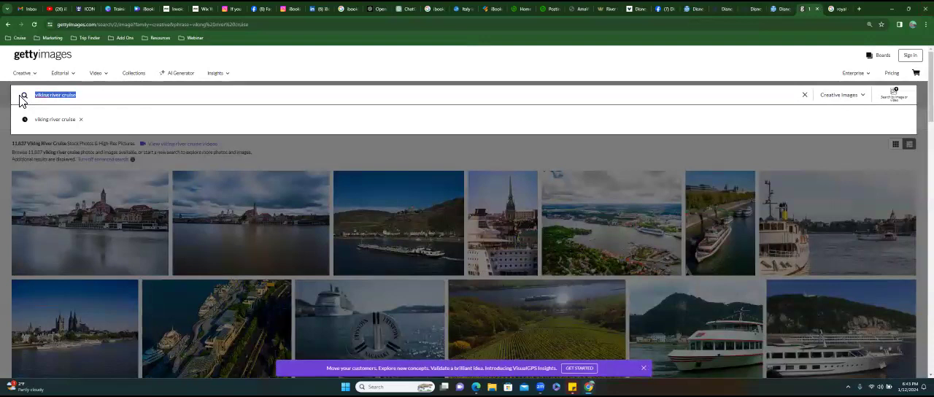
text(royal caribbea)
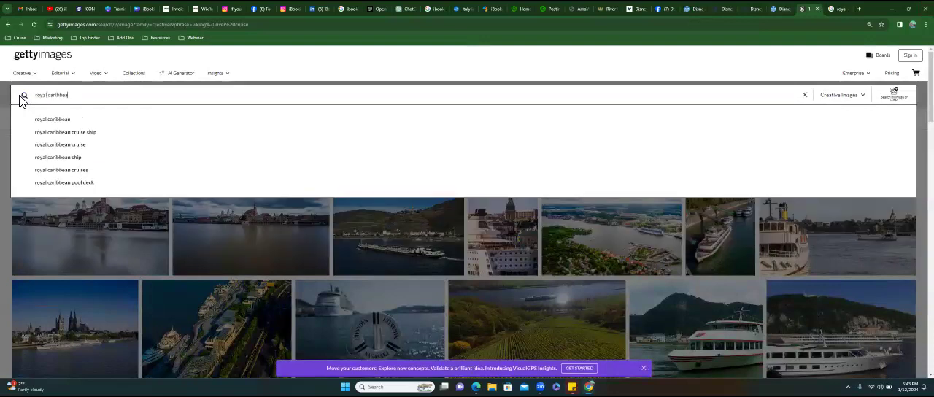
text(n cruise)
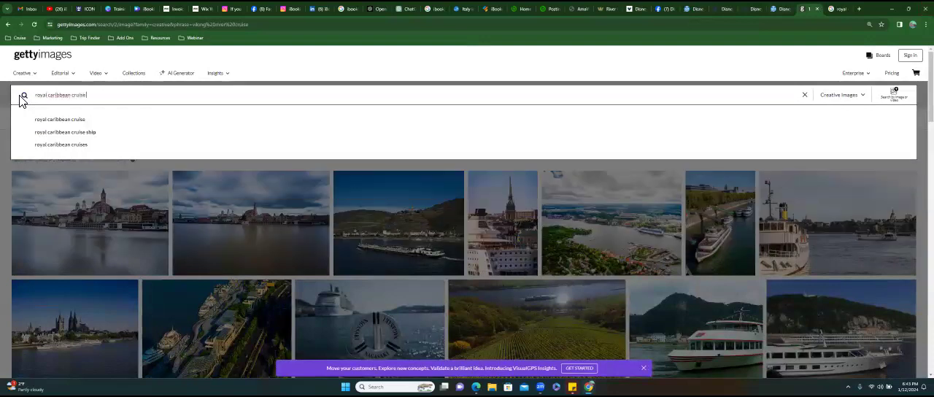
text( ship)
key(Return)
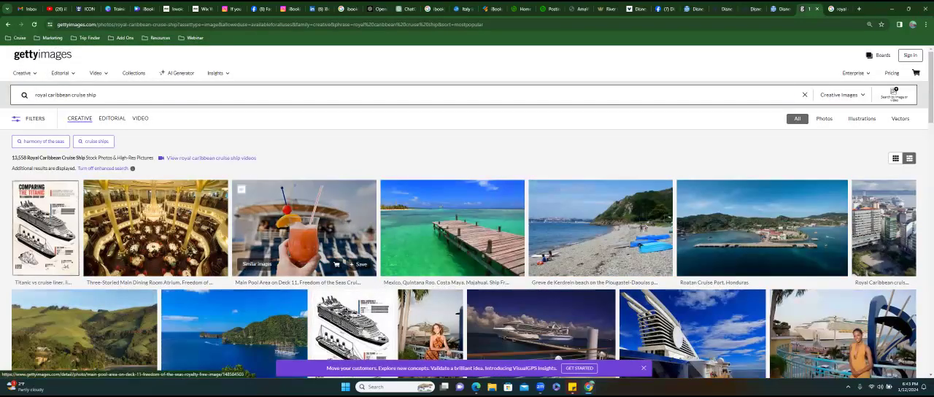
- Look through the Getty Images results for a cruise ship photo suitable as the Royal Caribbean column's background
scroll(467, 234, down, 2)
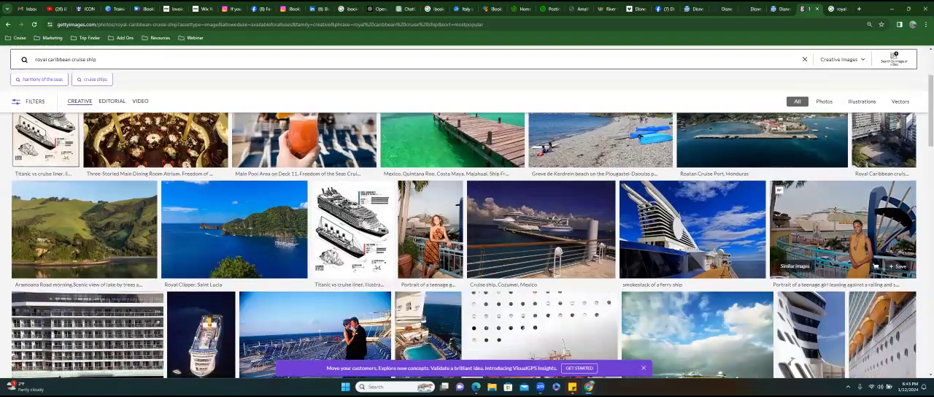
scroll(838, 230, up, 2)
scroll(839, 230, down, 2)
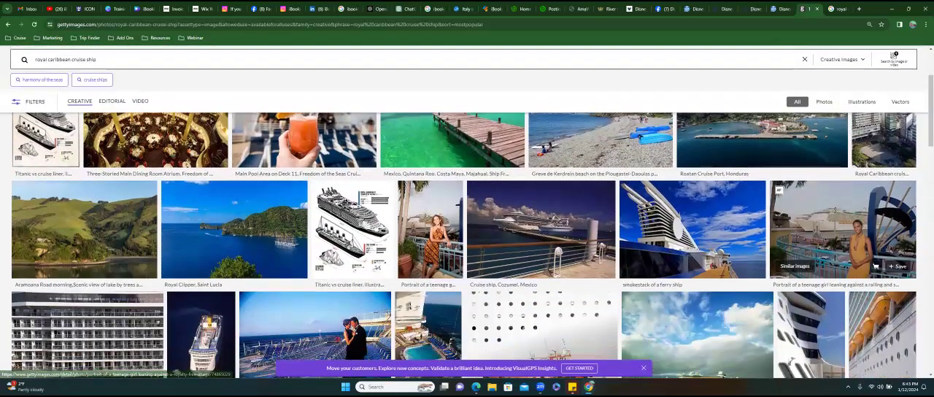
scroll(839, 230, down, 2)
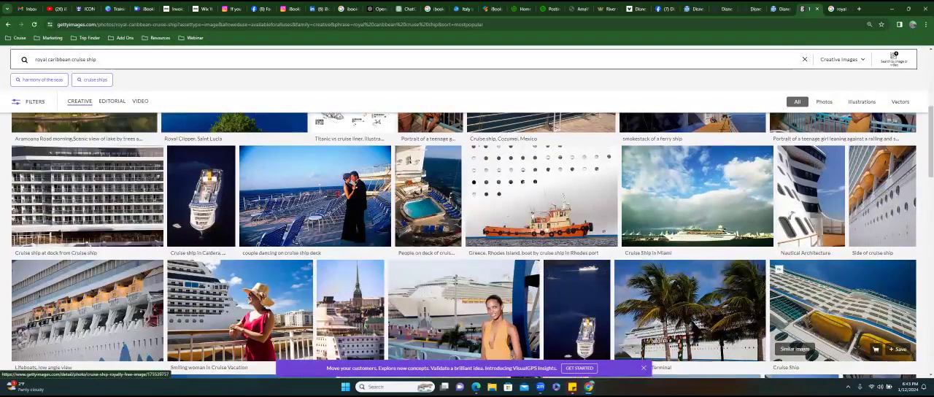
scroll(838, 314, down, 1)
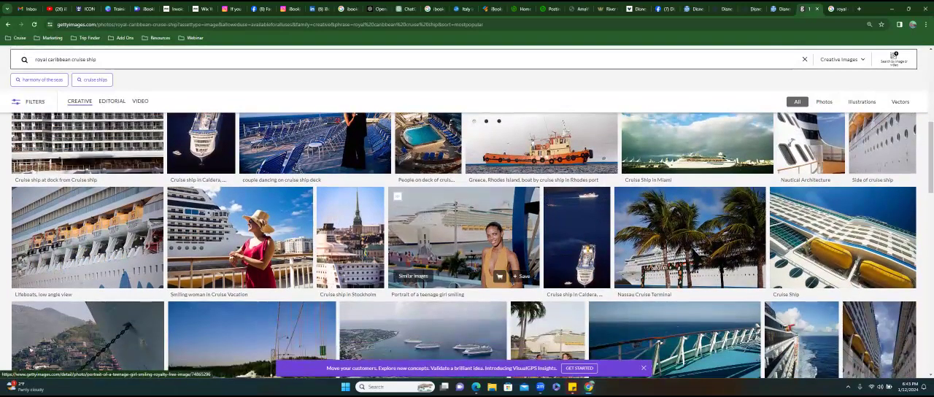
scroll(240, 204, down, 1)
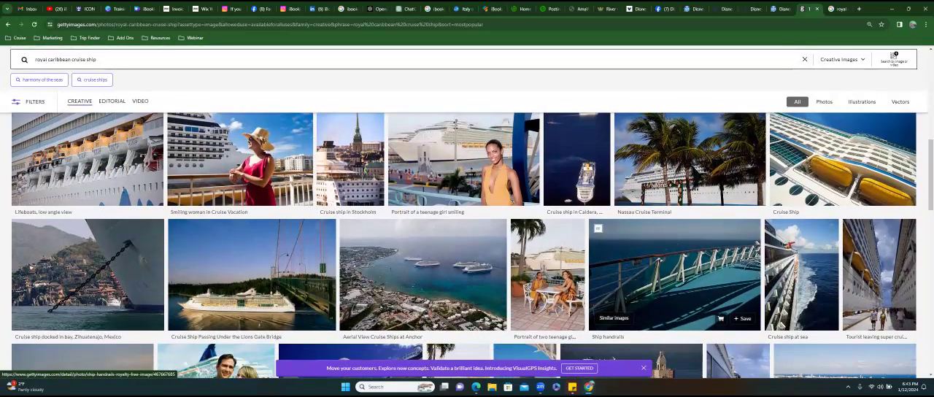
scroll(686, 211, down, 2)
scroll(689, 241, down, 2)
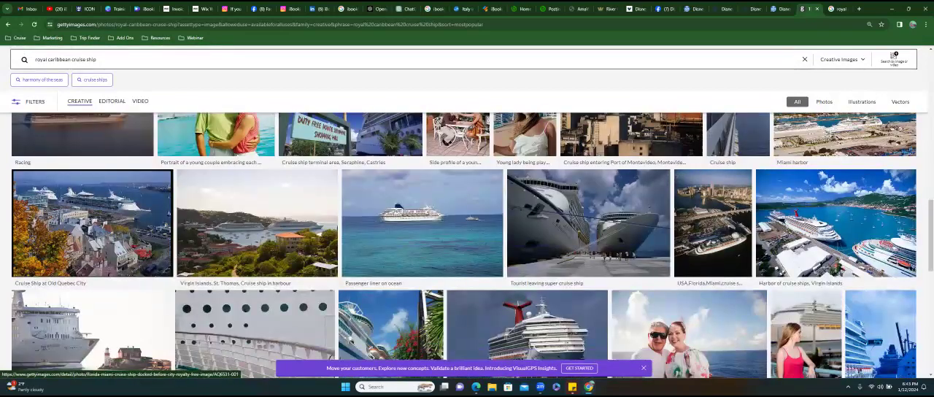
scroll(583, 219, down, 2)
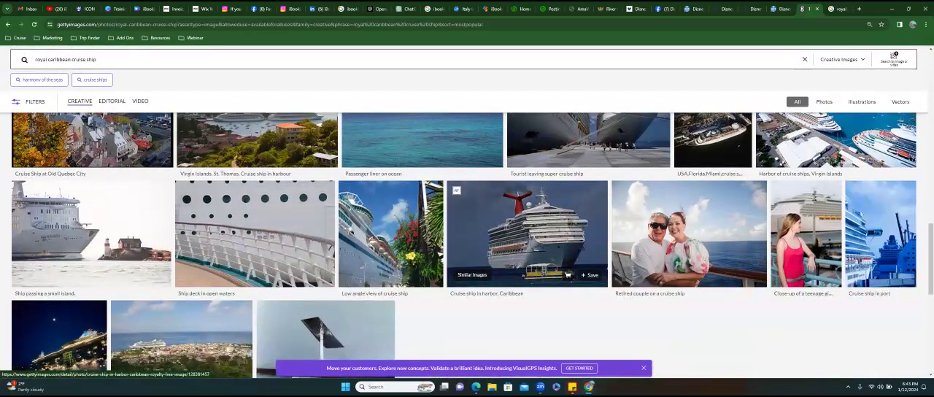
- Bring the Getty Images photo of a hand holding an orange cocktail into the Wix Cruises page's files and delete the placed copy
scroll(567, 275, down, 3)
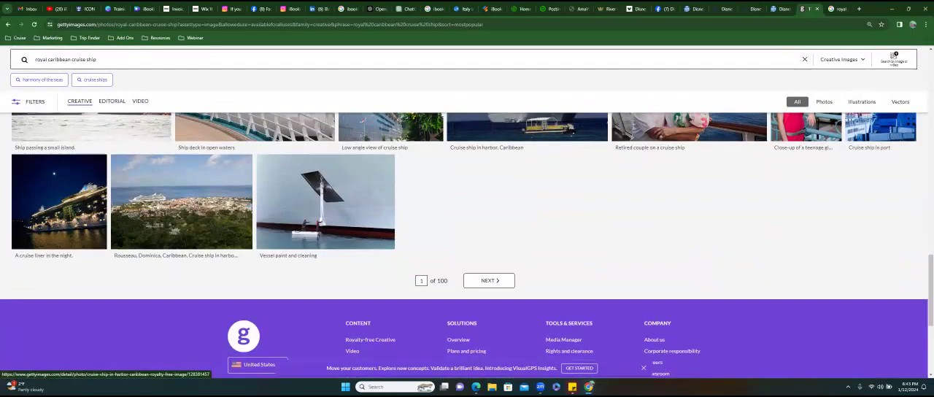
scroll(568, 275, up, 4)
scroll(550, 288, up, 5)
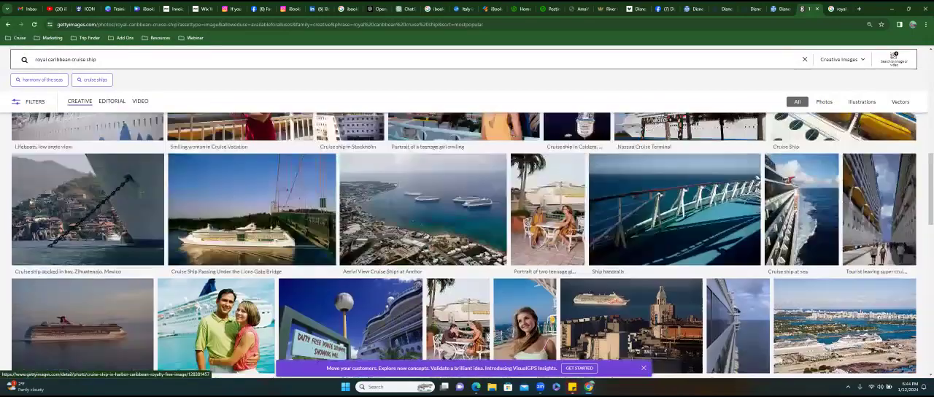
scroll(550, 288, up, 5)
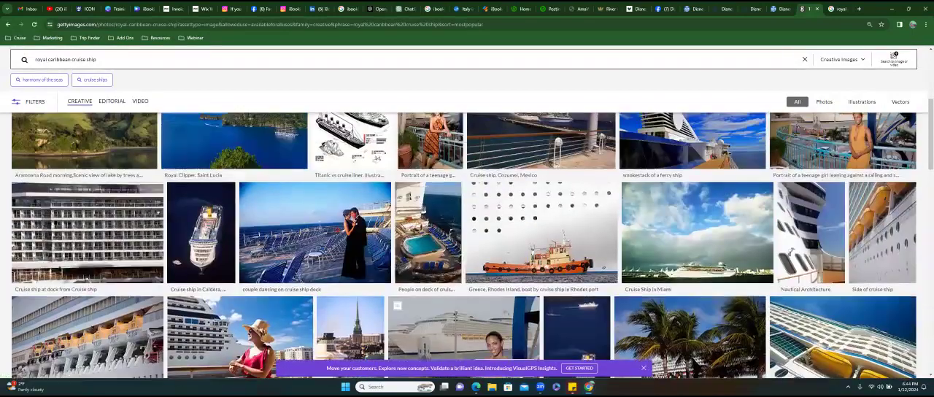
scroll(551, 289, up, 1)
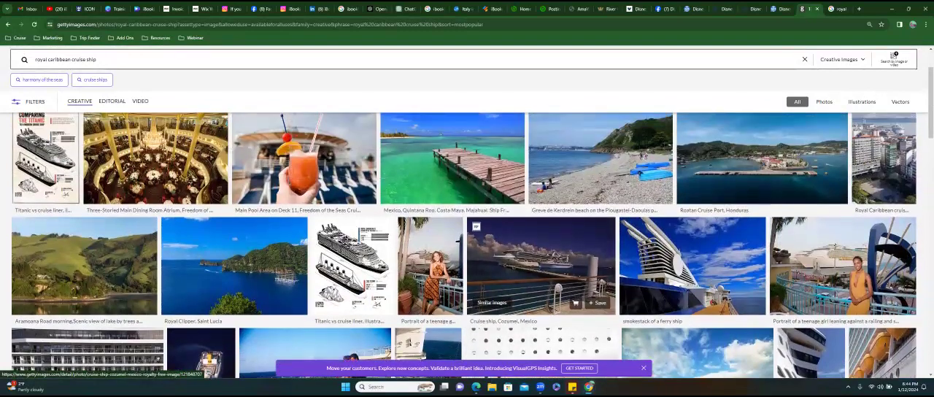
scroll(496, 248, up, 2)
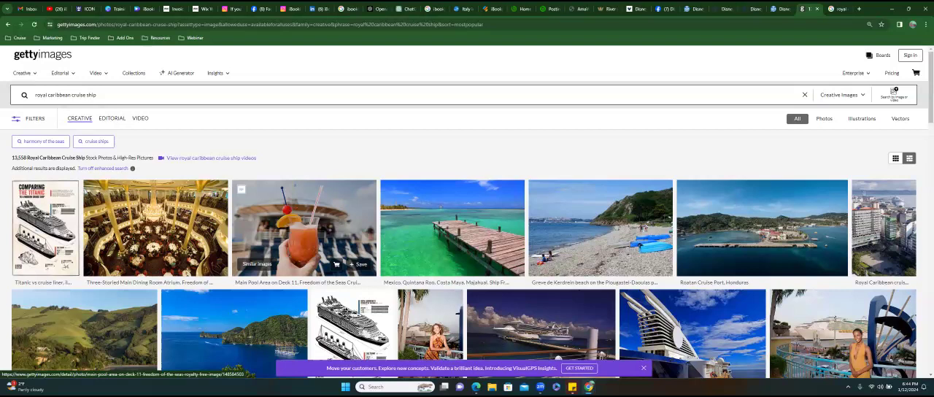
drag(377, 191, 558, 191)
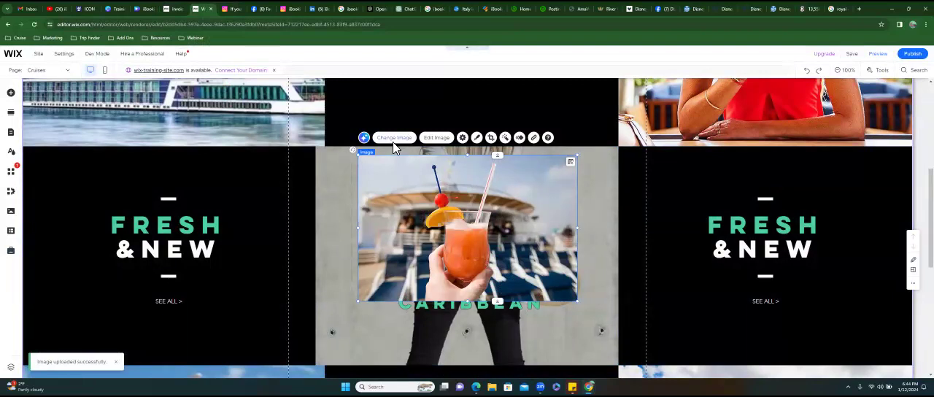
key(Delete)
- Set the uploaded cocktail photo from Site Files as the Royal Caribbean column's background image
click(552, 204)
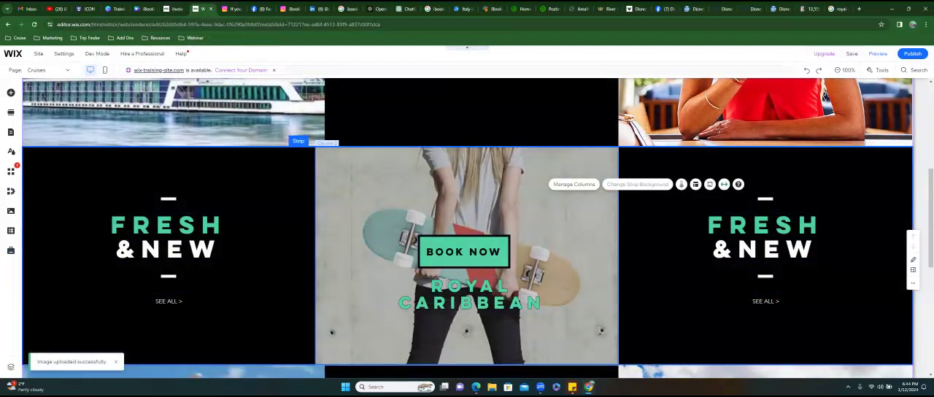
click(573, 211)
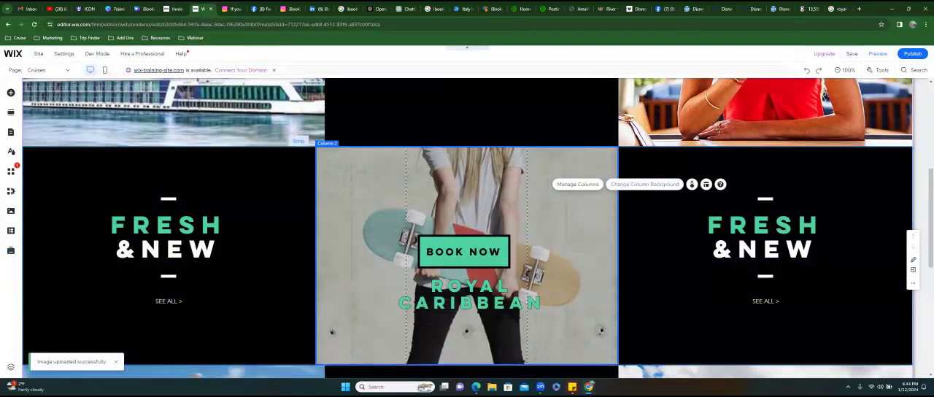
click(631, 184)
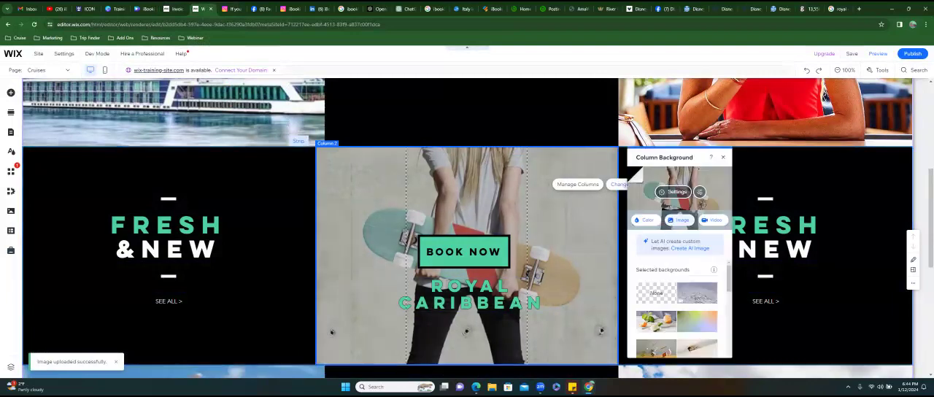
click(679, 219)
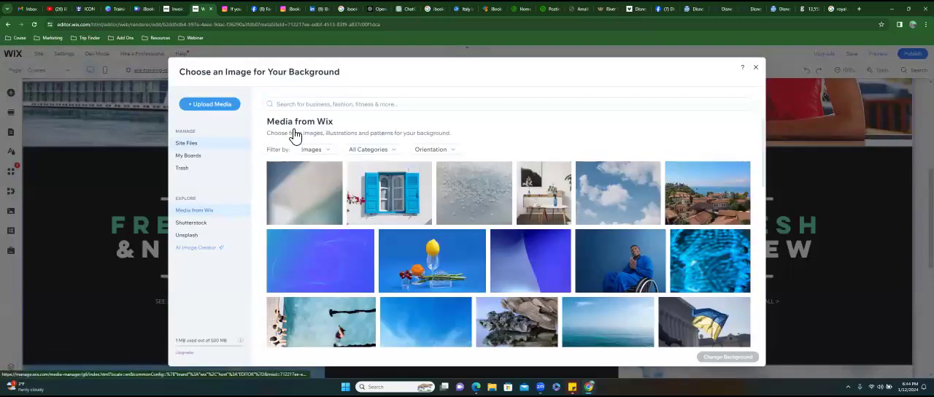
click(191, 143)
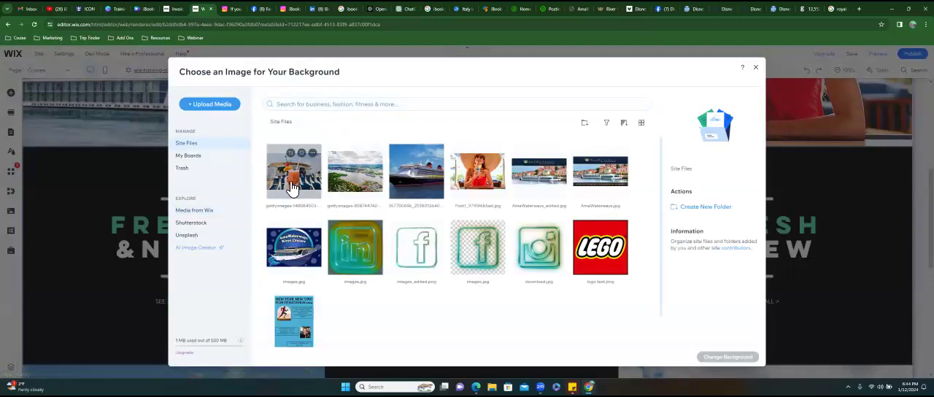
click(292, 185)
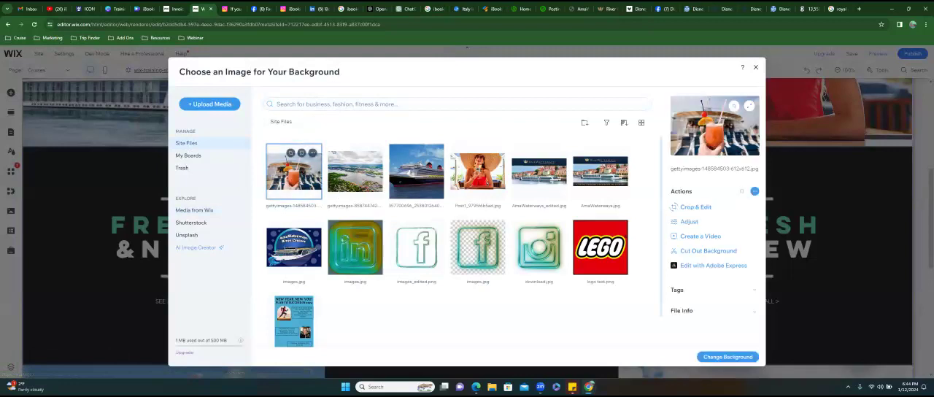
click(727, 356)
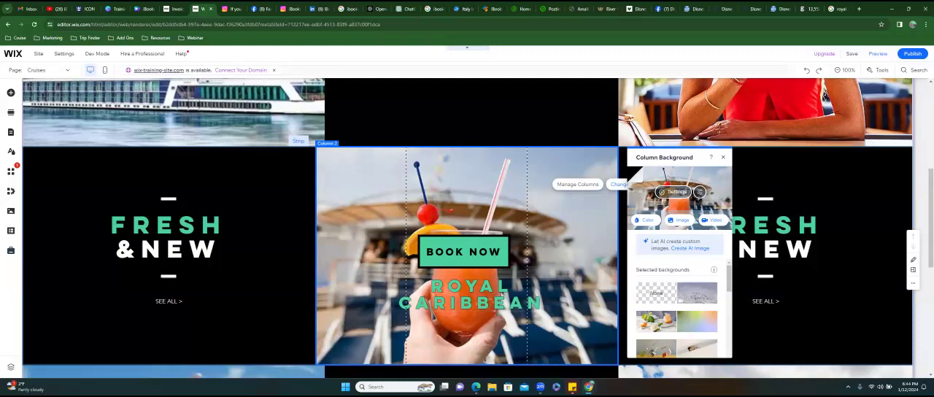
click(722, 157)
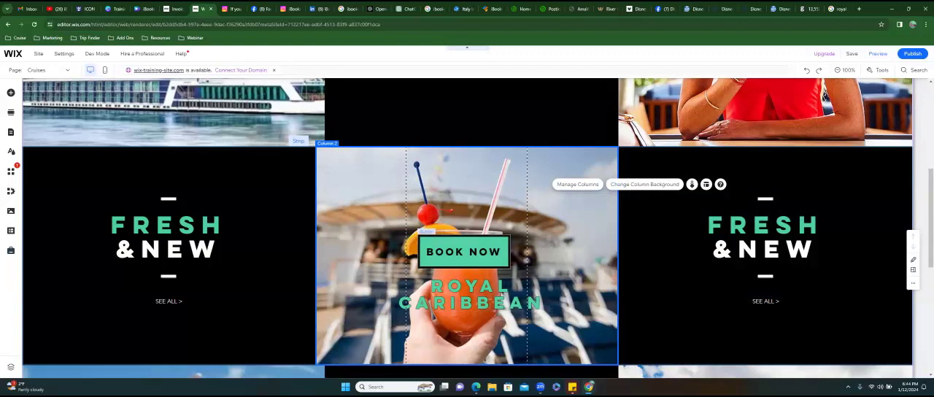
- Reposition the Royal Caribbean column's Book Now button so it sits centered just above the column title
scroll(463, 252, up, 3)
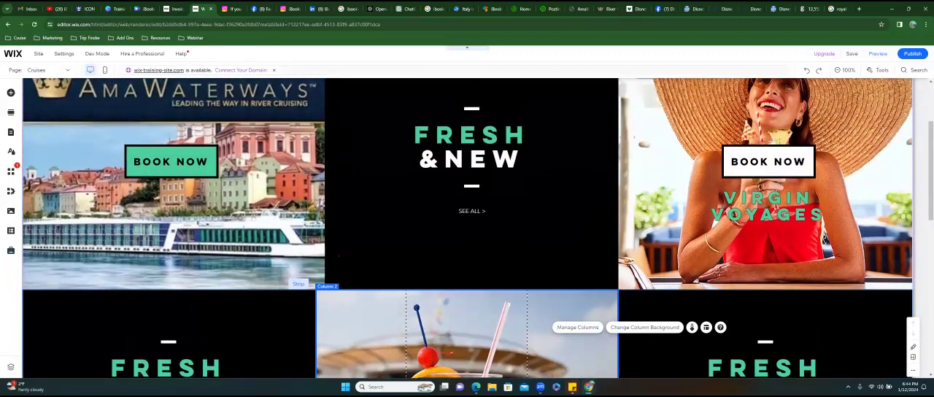
scroll(463, 324, down, 1)
click(463, 324)
drag(463, 324, 463, 259)
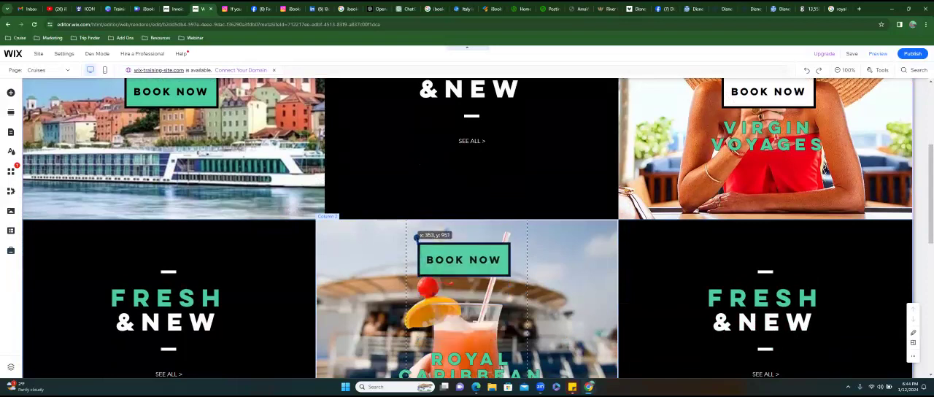
drag(463, 259, 466, 330)
scroll(466, 330, down, 2)
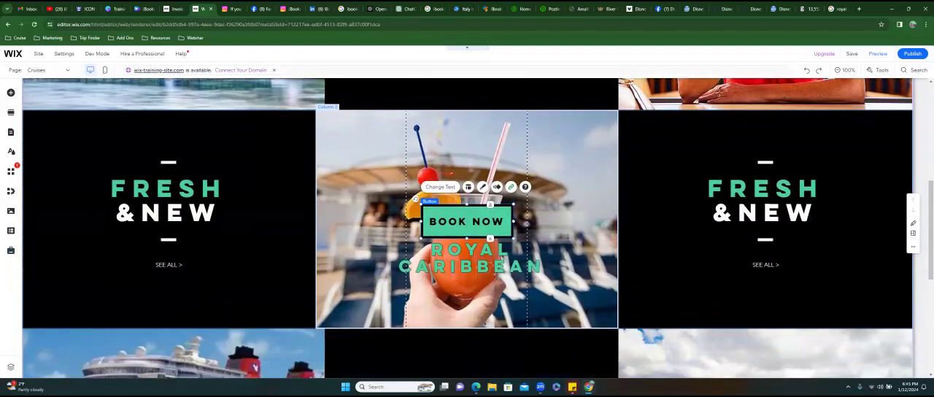
- Look over the Cruises page's columns for the next placeholder column to fill
scroll(467, 228, down, 2)
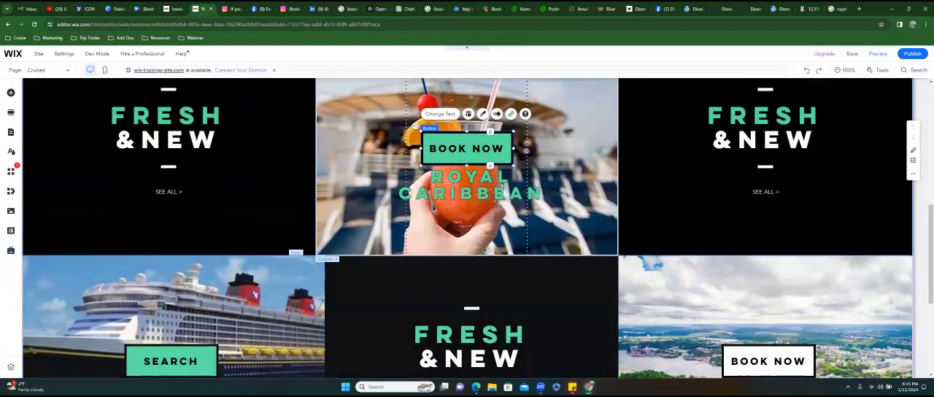
scroll(466, 228, down, 2)
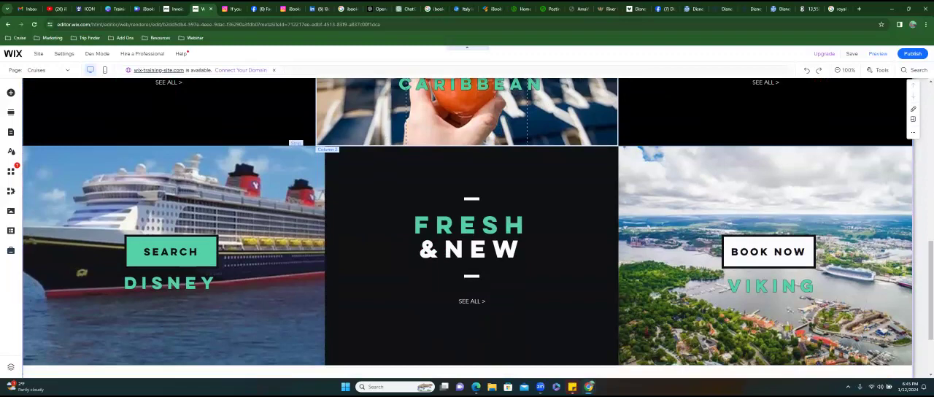
scroll(467, 227, down, 1)
scroll(467, 227, up, 2)
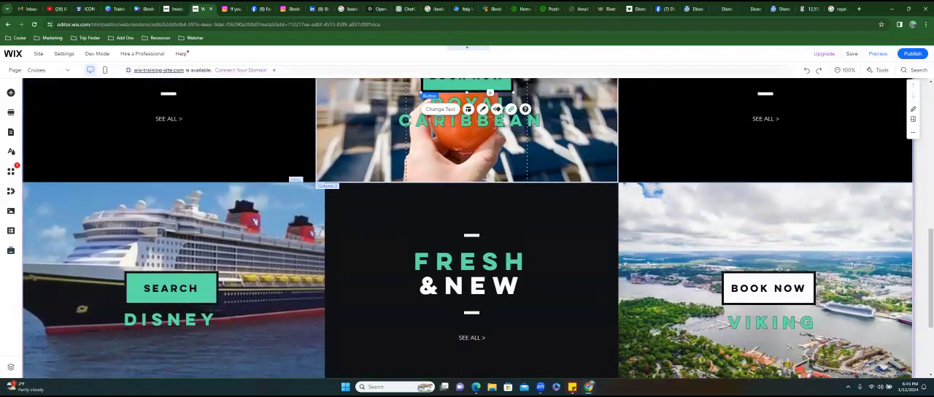
scroll(467, 227, up, 5)
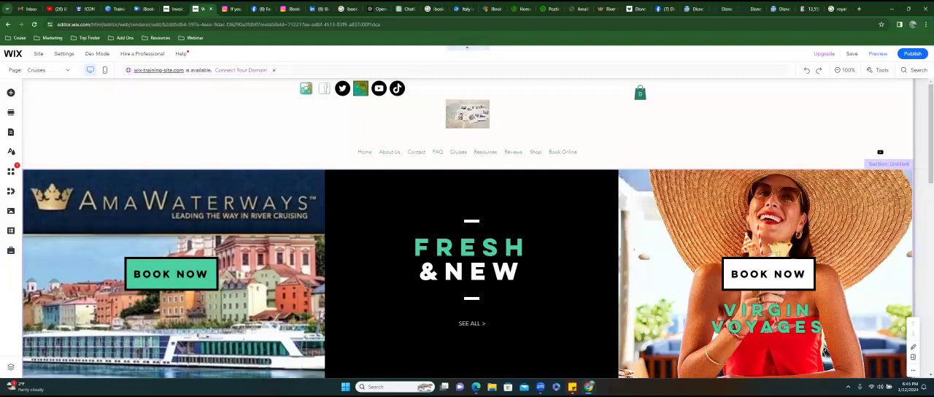
scroll(471, 226, down, 1)
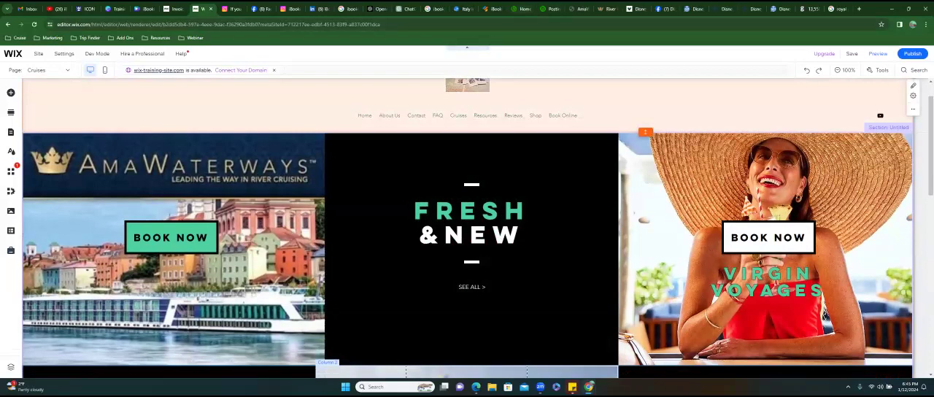
- Open the Celebrity Caribbean Cruises link from the Branchup Facebook posts, copy its landing page address and return to the Wix editor
click(522, 8)
click(551, 9)
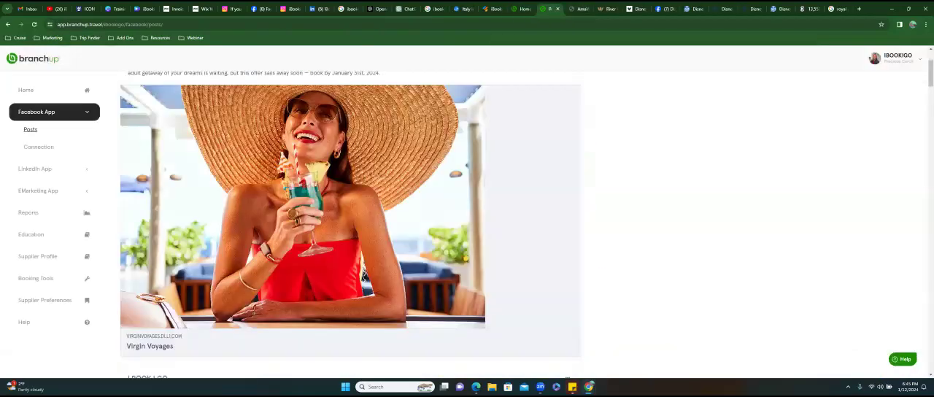
scroll(350, 225, down, 5)
scroll(350, 224, down, 15)
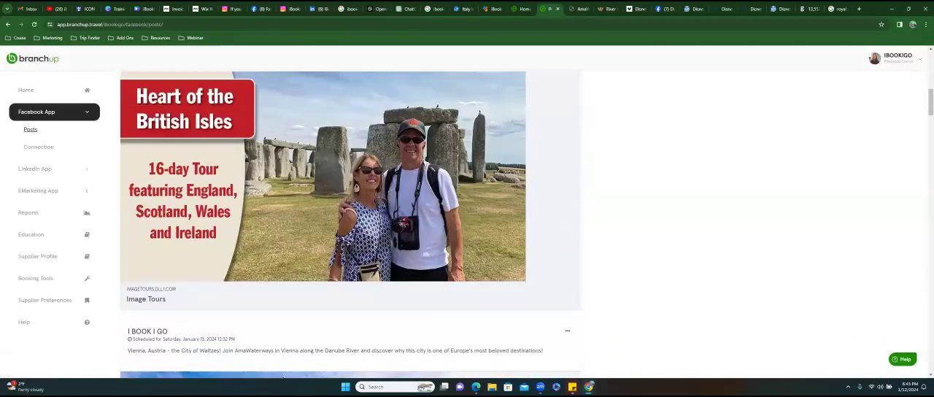
scroll(350, 225, down, 10)
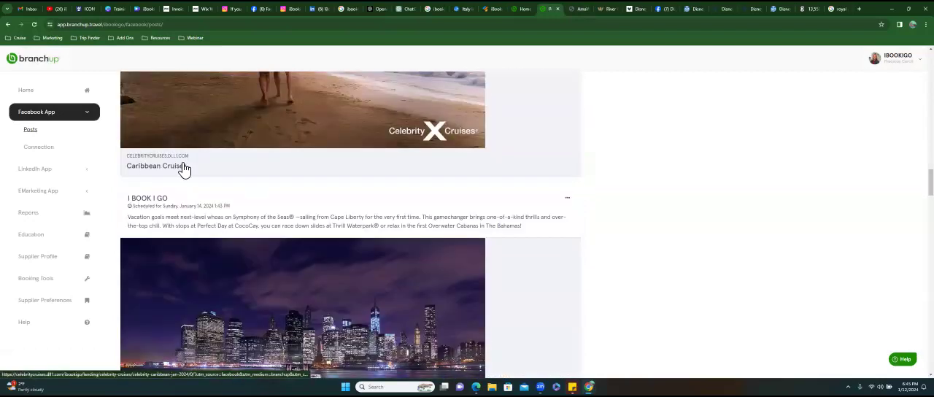
click(184, 167)
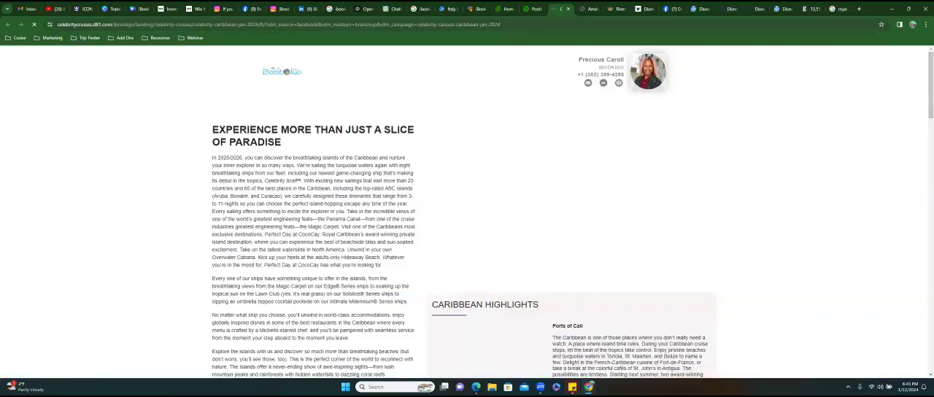
click(485, 24)
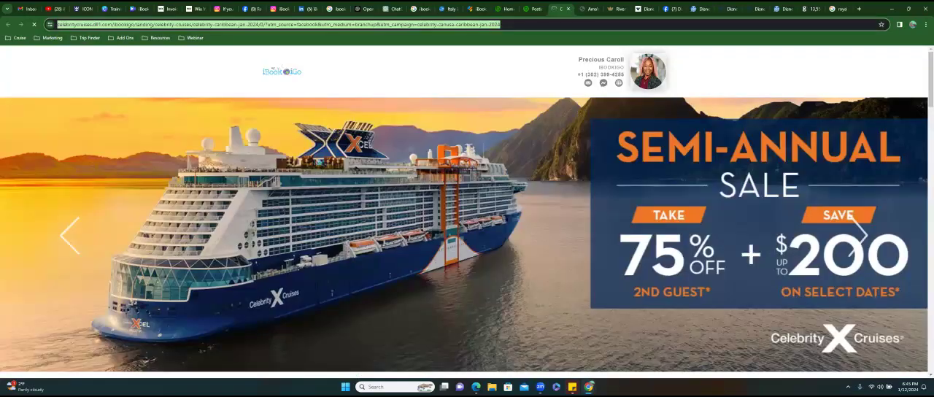
right_click(485, 26)
click(507, 93)
click(198, 11)
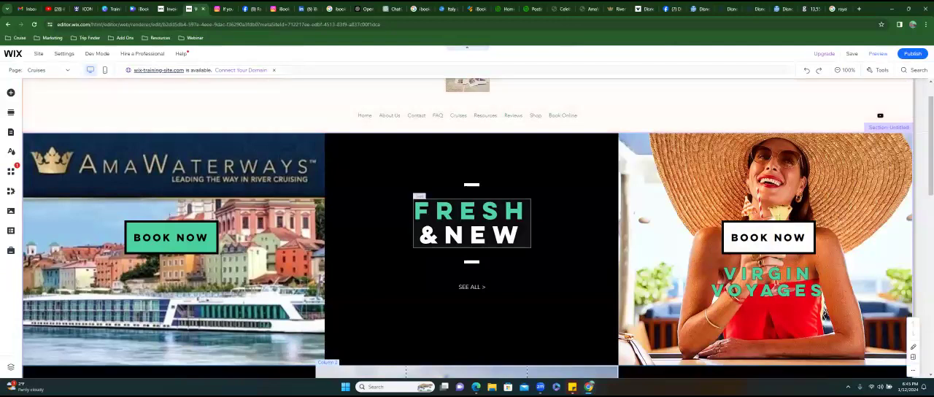
click(471, 218)
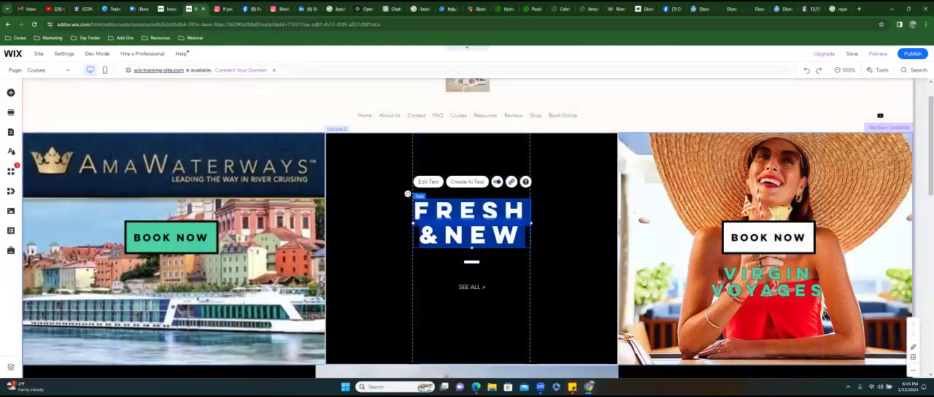
text(C)
key(BackSpace)
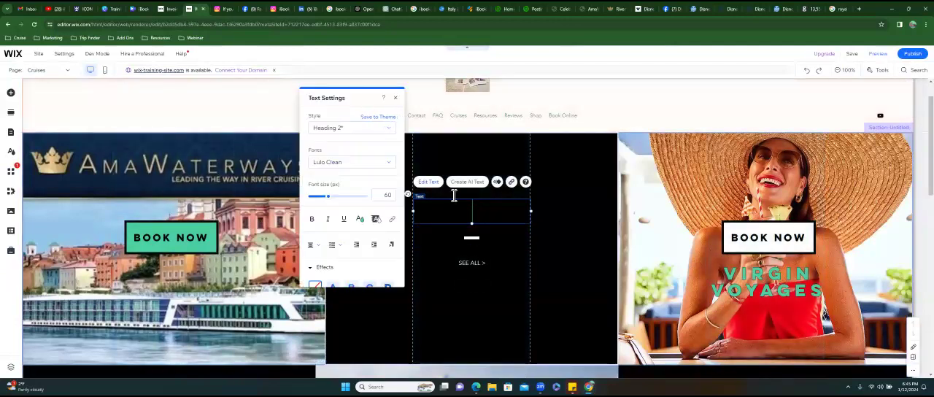
click(539, 217)
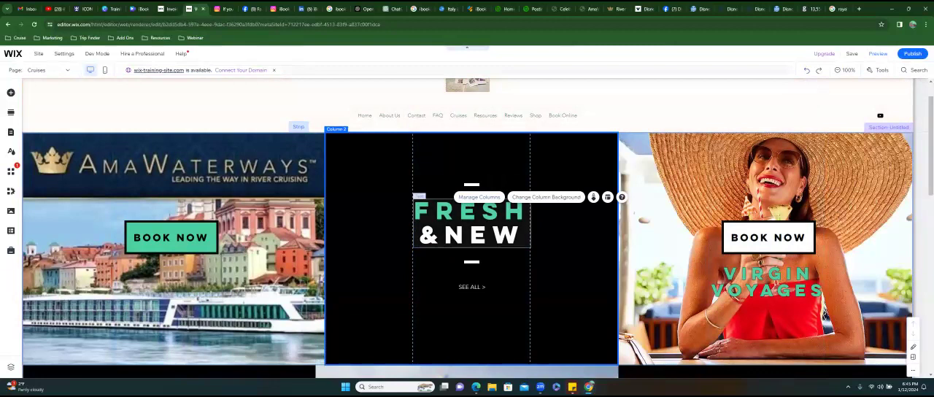
- Replace FRESH with CELEBRITY in the title of the column between AmaWaterways and Virgin Voyages
click(437, 208)
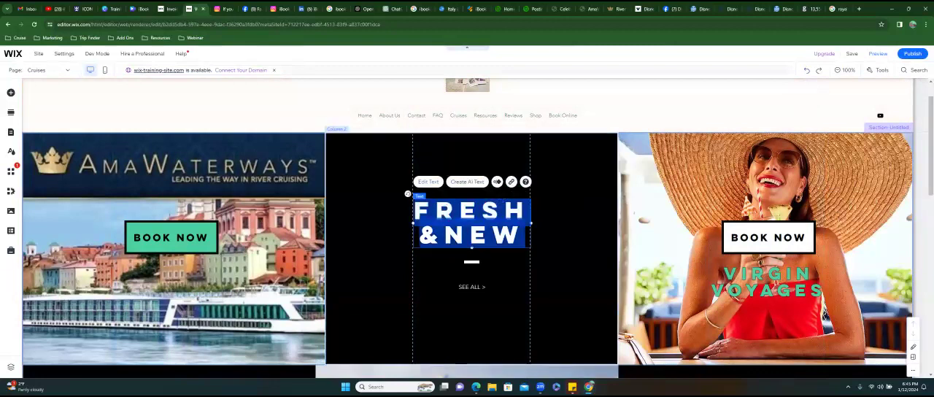
click(430, 182)
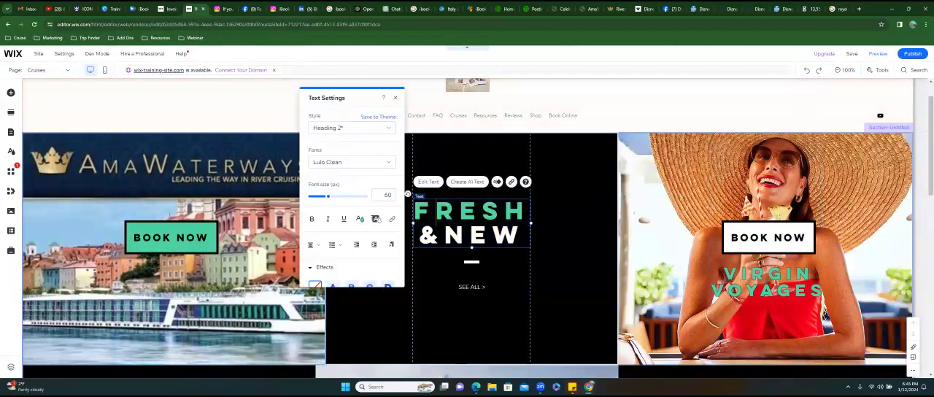
text(CE)
text(LEBRITY)
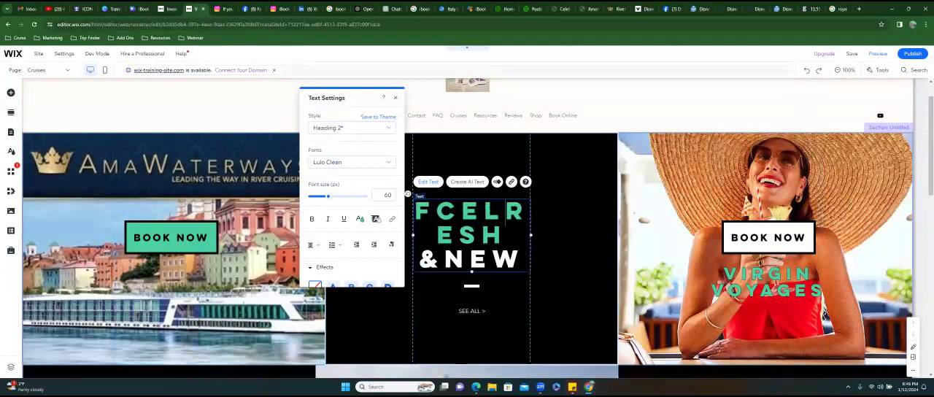
key(Delete)
key(Delete)
key(Delete)
key(Delete)
click(437, 211)
key(BackSpace)
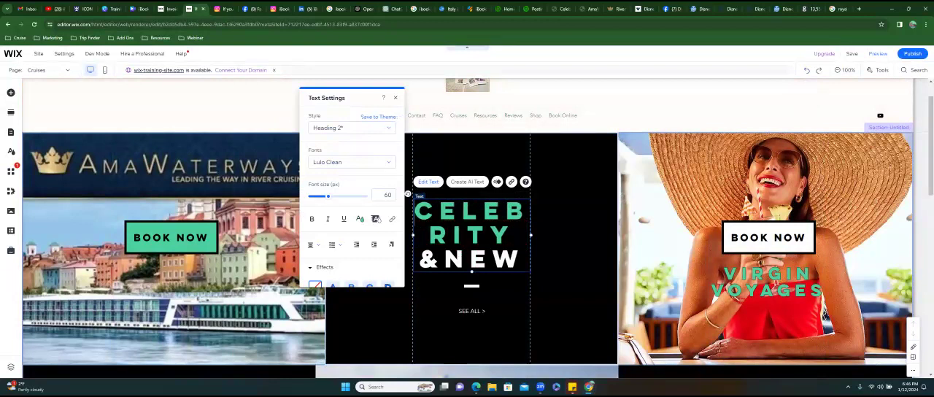
- Widen the text box of the Celebrity column title to the right
drag(530, 234, 579, 235)
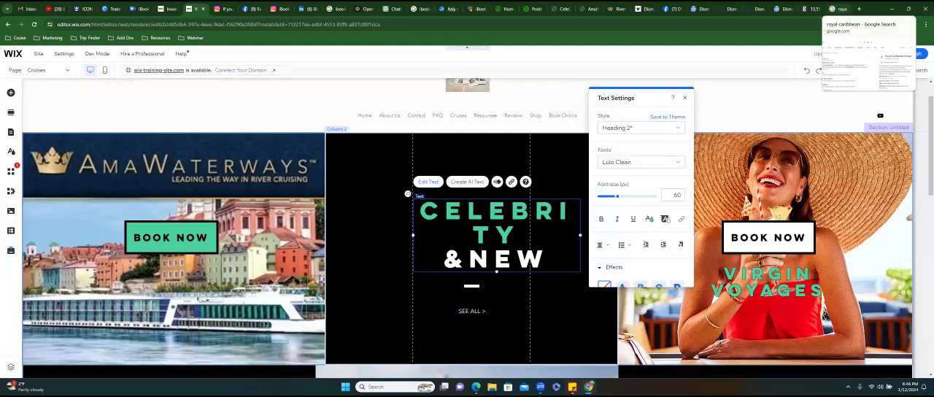
- Load the copied Celebrity landing page address in the Royal Caribbean search tab to check it, and return to the Wix editor
click(839, 9)
key(ctrl+l)
key(ctrl+v)
key(Return)
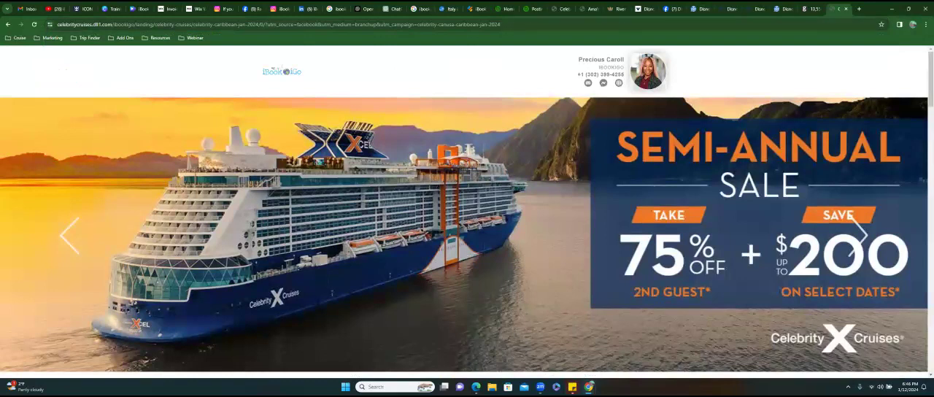
click(195, 10)
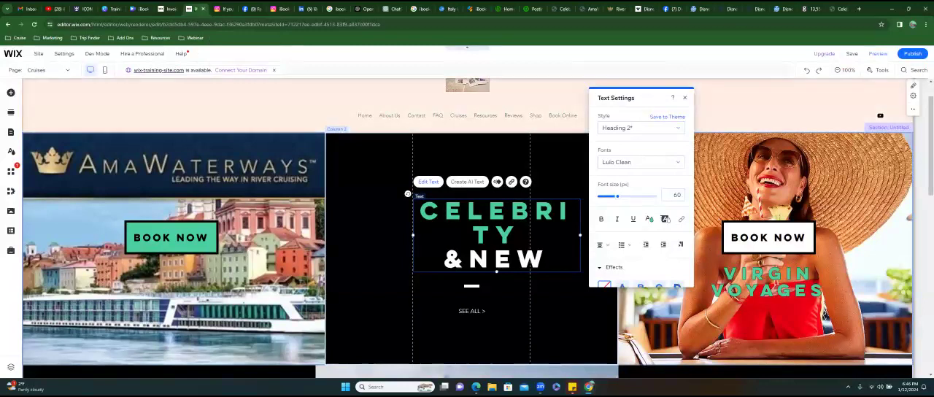
- Set the font size of both lines of the Celebrity title to 36 and center the title in its column
drag(519, 234, 420, 211)
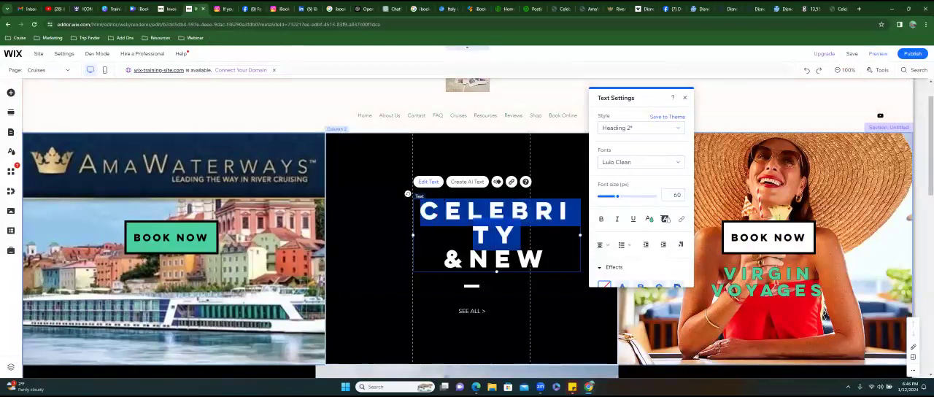
click(550, 258)
drag(550, 258, 420, 211)
drag(617, 196, 610, 197)
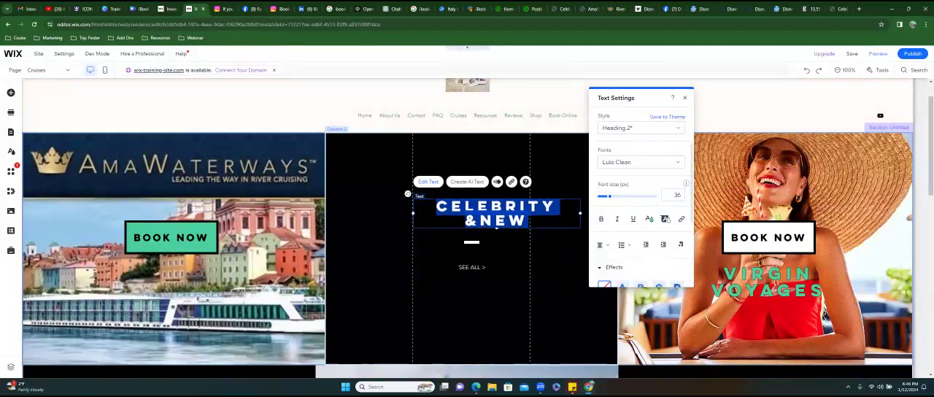
click(556, 238)
click(511, 207)
drag(526, 199, 501, 202)
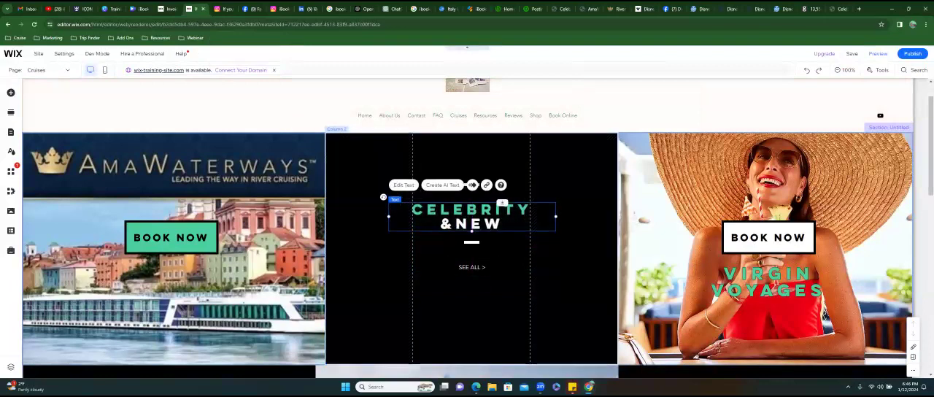
- Replace &NEW with CRUISES in the second line of the Celebrity column title
double_click(502, 202)
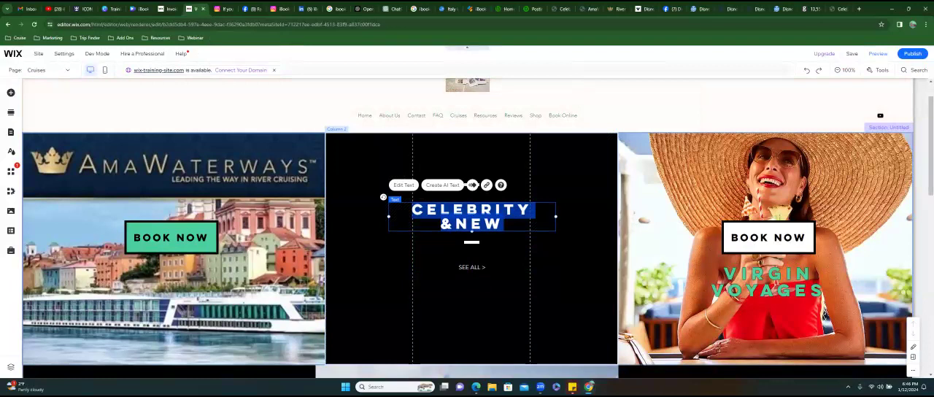
click(504, 222)
text(CRUISE)
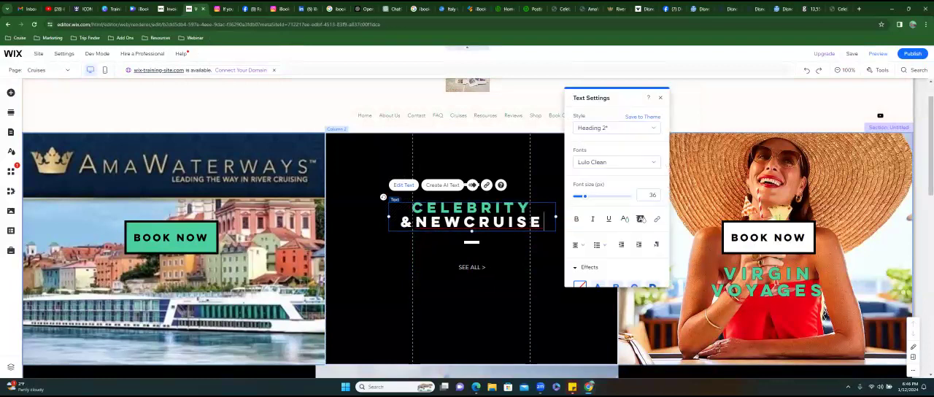
text(S)
key(Delete)
key(Delete)
key(Delete)
key(Delete)
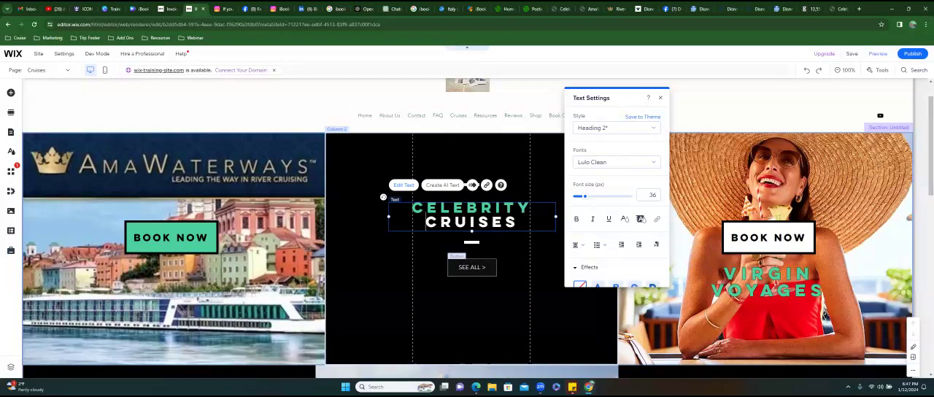
- Change the text of the SEE ALL button below the Celebrity Cruises title to "check it out >"
click(472, 267)
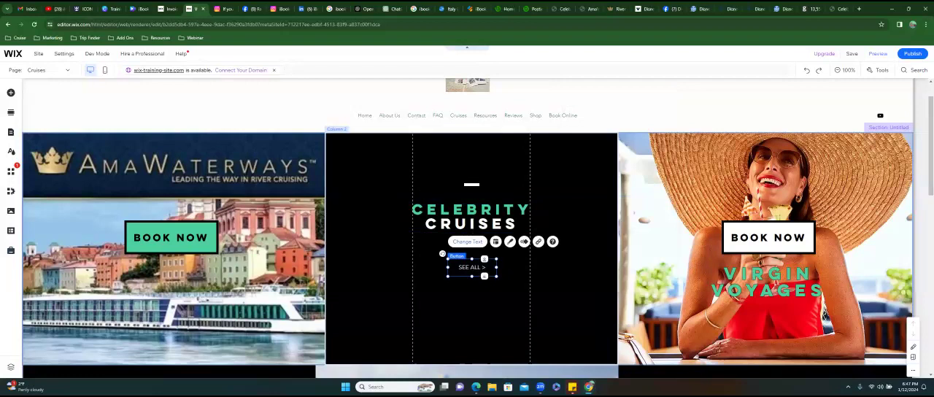
click(468, 242)
click(549, 301)
key(Delete)
key(Delete)
key(Delete)
key(Delete)
key(Delete)
key(Delete)
key(Delete)
key(Delete)
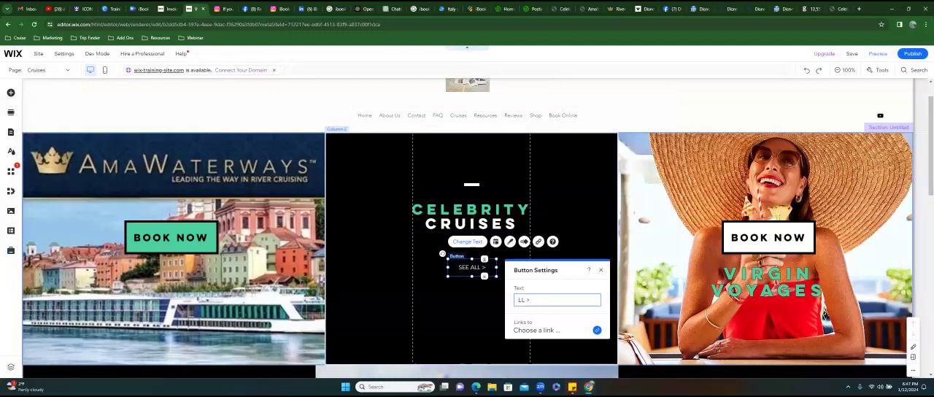
text(check it out)
- Link the Celebrity "check it out >" button to the copied landing page web address, opening in a new window
click(596, 330)
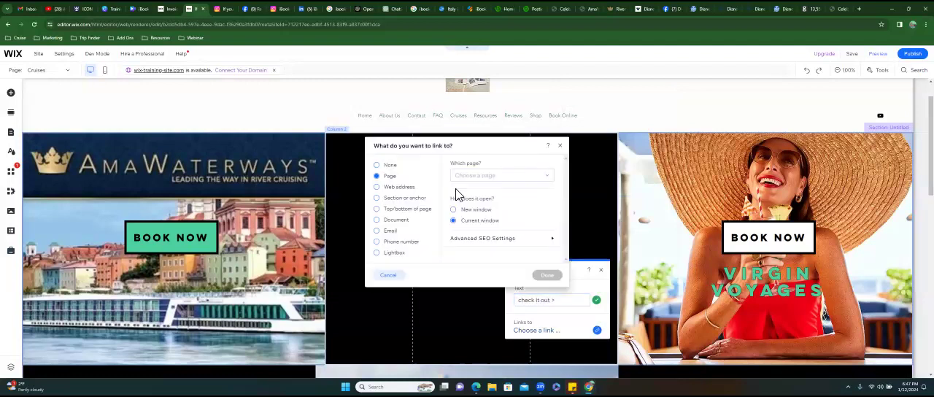
click(387, 188)
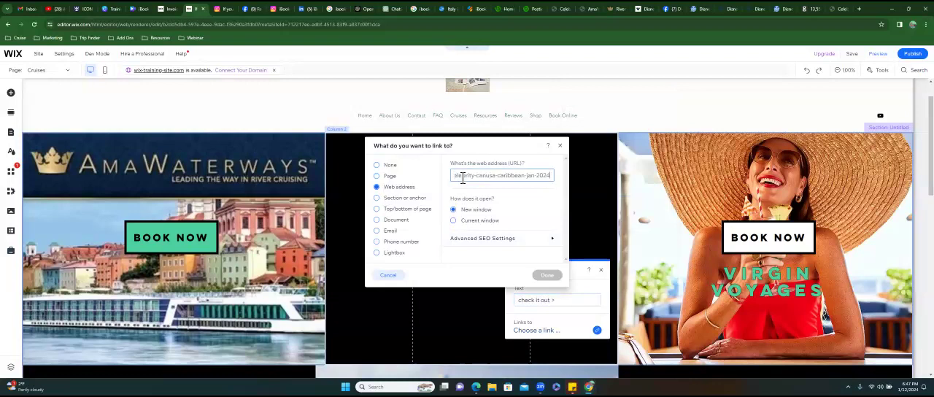
key(ctrl+v)
click(547, 275)
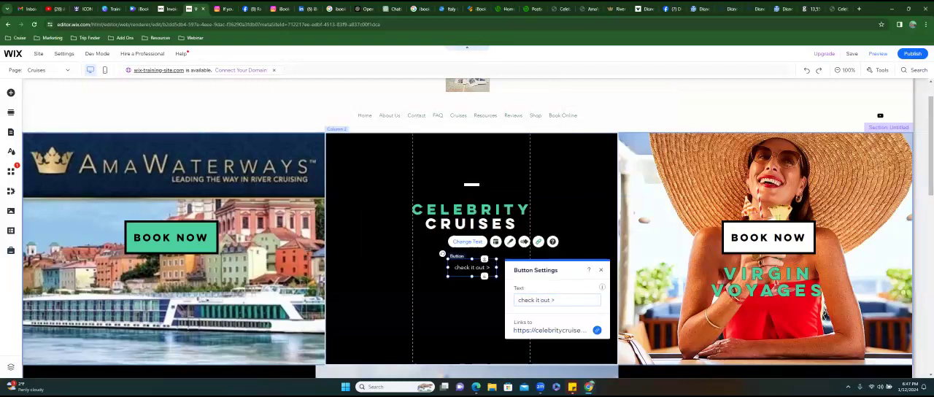
click(597, 329)
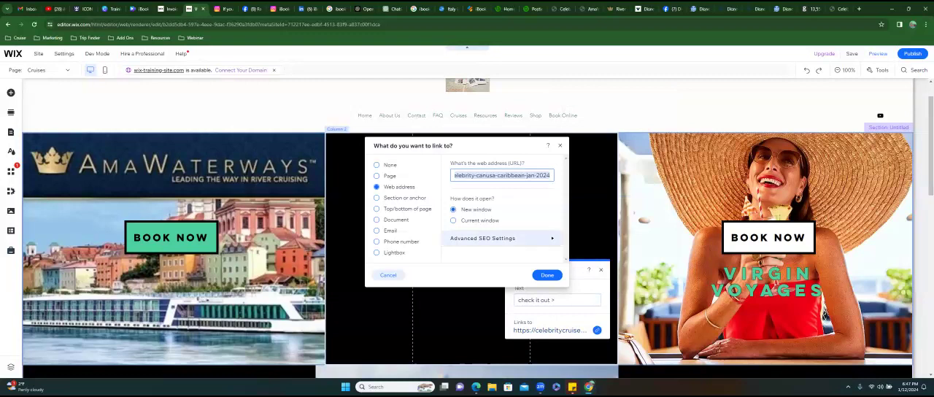
click(547, 275)
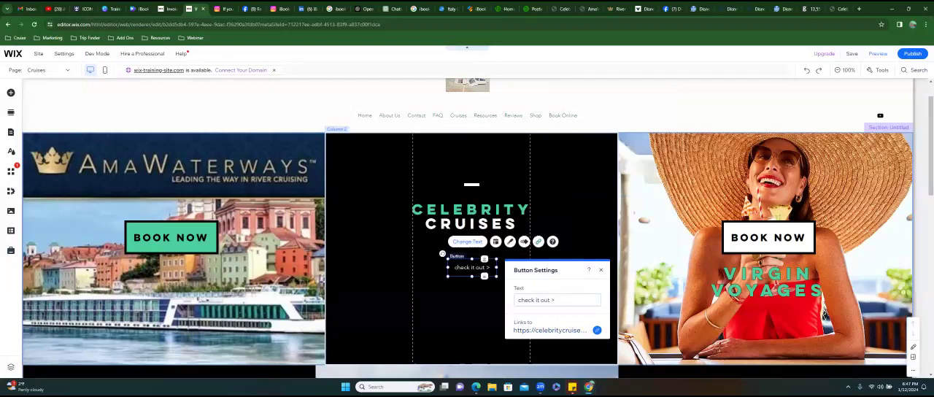
click(557, 226)
- Look over the Cruises page's columns to compare the finished cruise lines with the remaining FRESH &NEW placeholders
scroll(557, 226, down, 3)
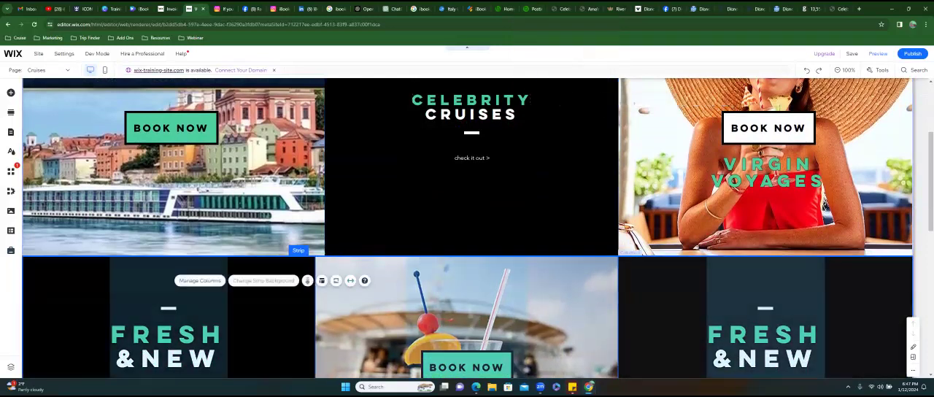
scroll(467, 226, down, 5)
scroll(467, 228, down, 3)
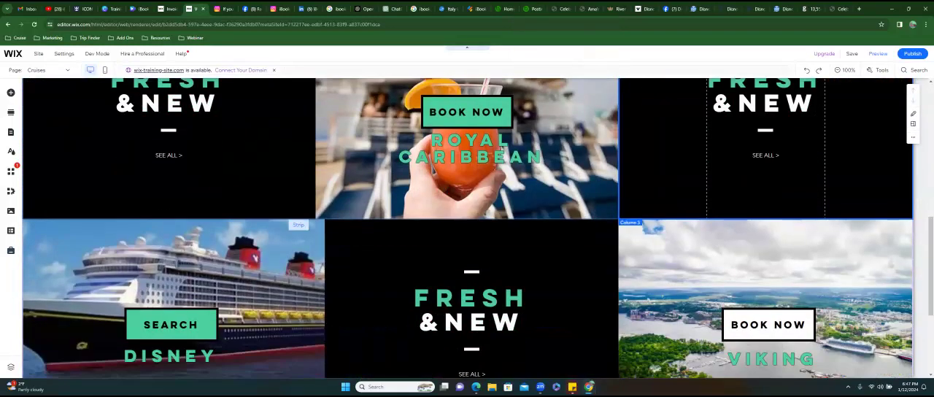
scroll(467, 228, up, 10)
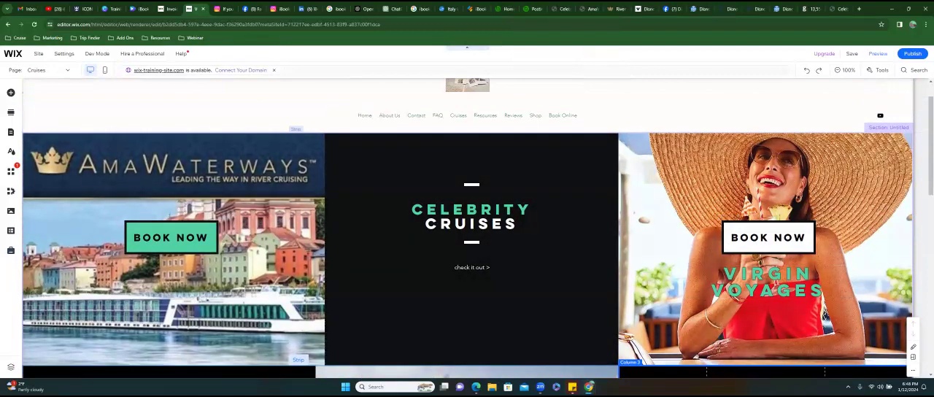
scroll(466, 228, down, 1)
scroll(466, 228, down, 2)
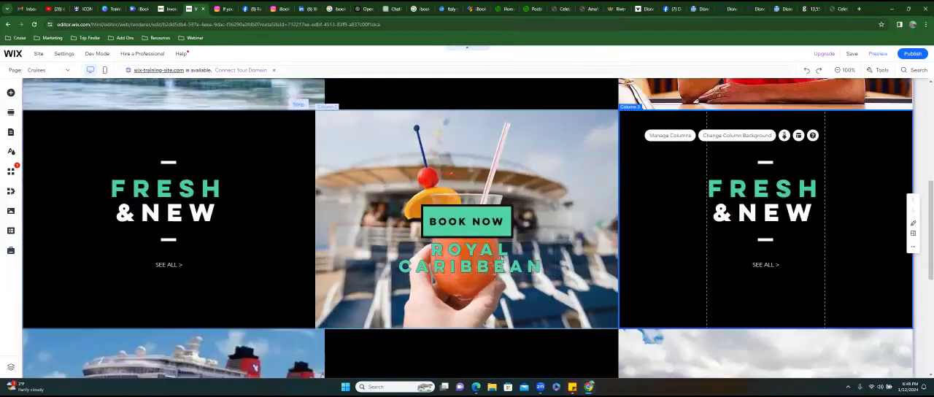
scroll(467, 228, down, 1)
scroll(467, 228, down, 1)
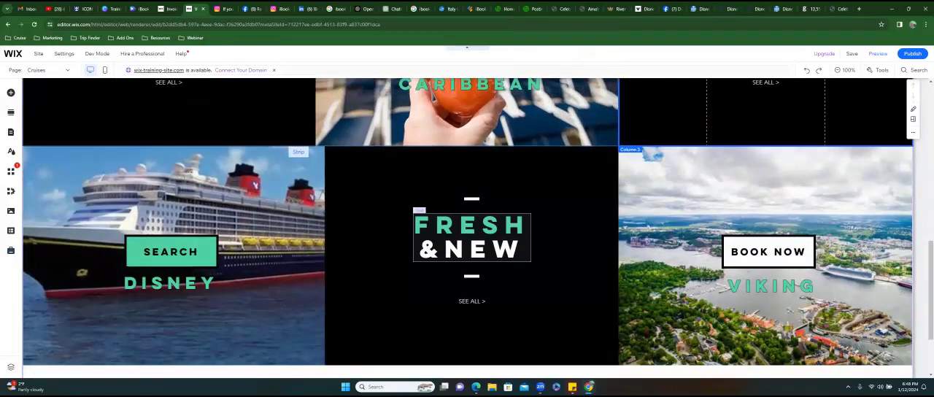
scroll(467, 228, up, 1)
scroll(467, 229, up, 1)
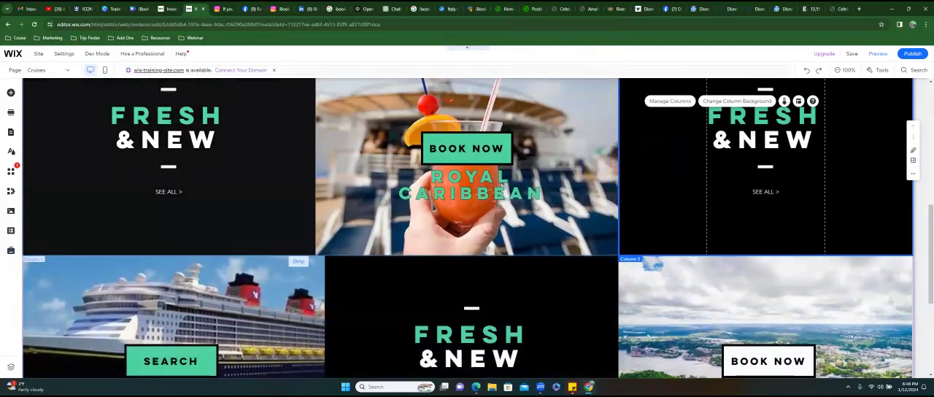
scroll(467, 228, up, 1)
scroll(467, 228, up, 2)
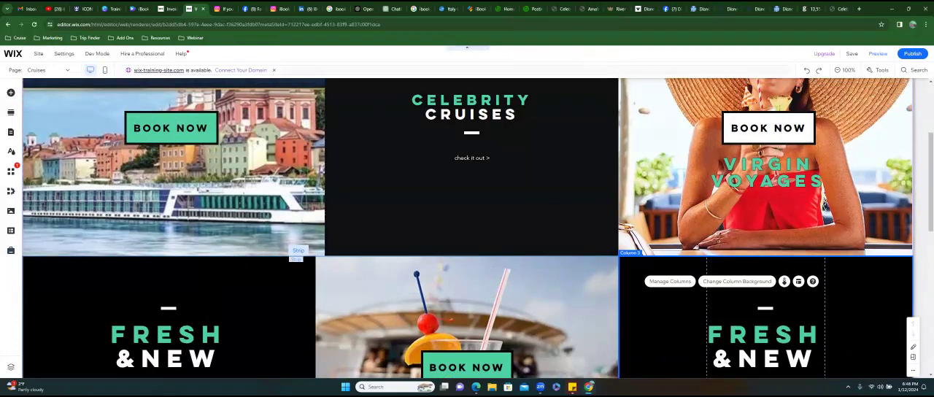
scroll(438, 185, up, 3)
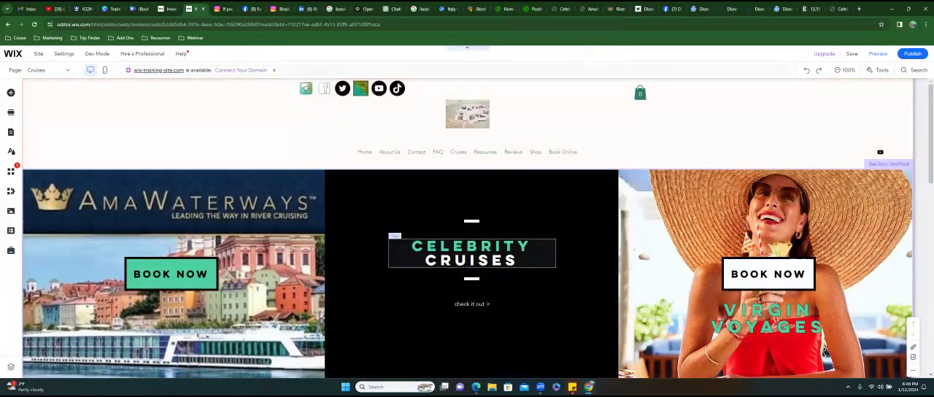
scroll(437, 184, down, 2)
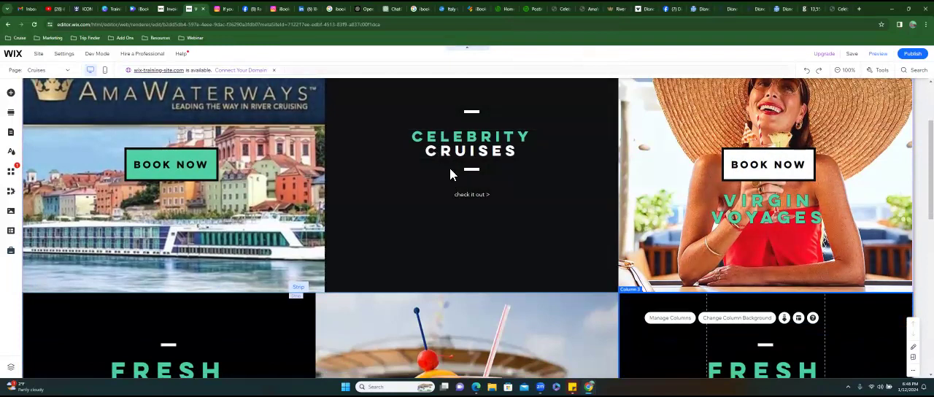
scroll(467, 228, down, 2)
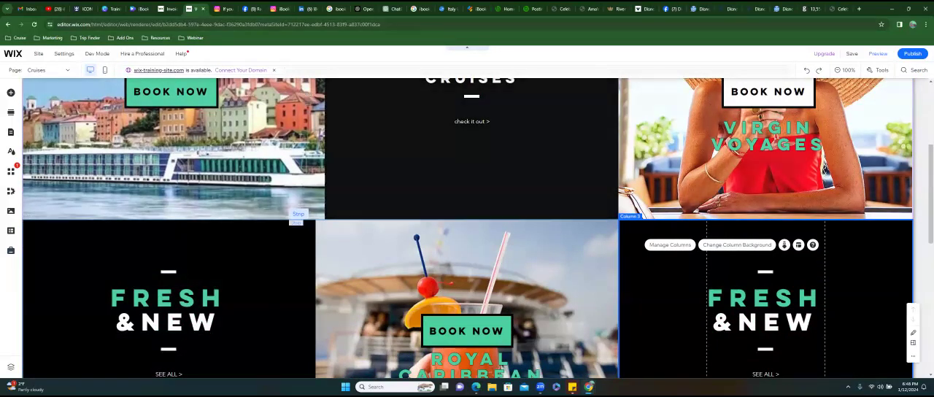
scroll(467, 228, down, 3)
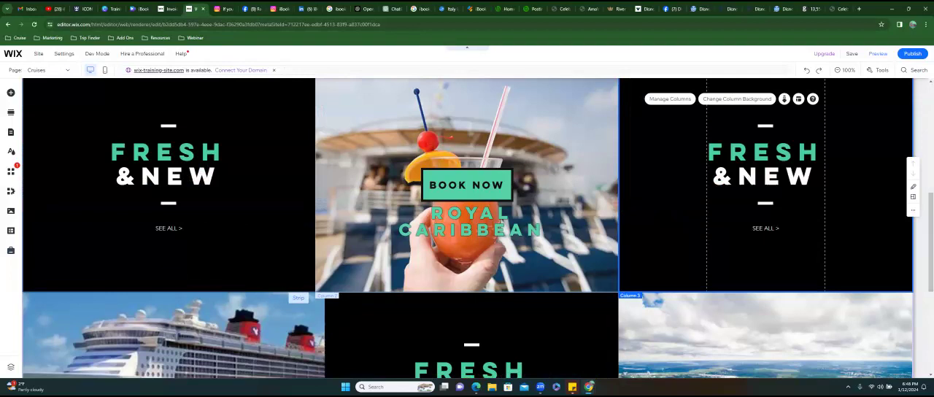
scroll(467, 228, up, 5)
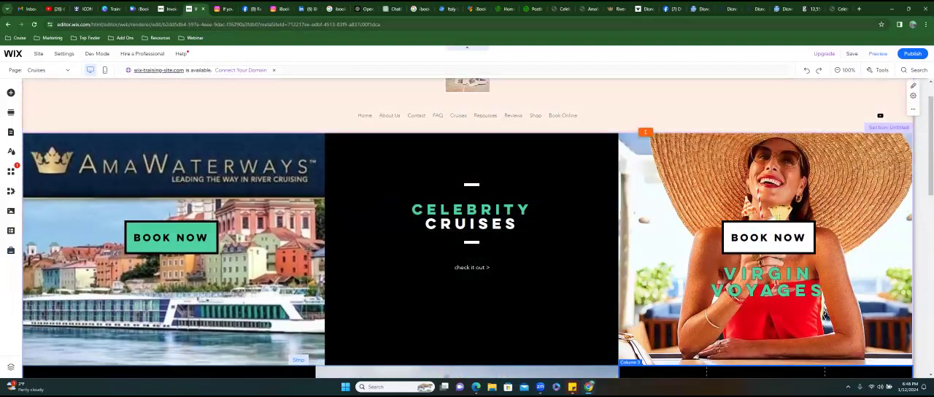
- Switch to Branchup and look through the scheduled Facebook posts for another supplier offer
click(532, 9)
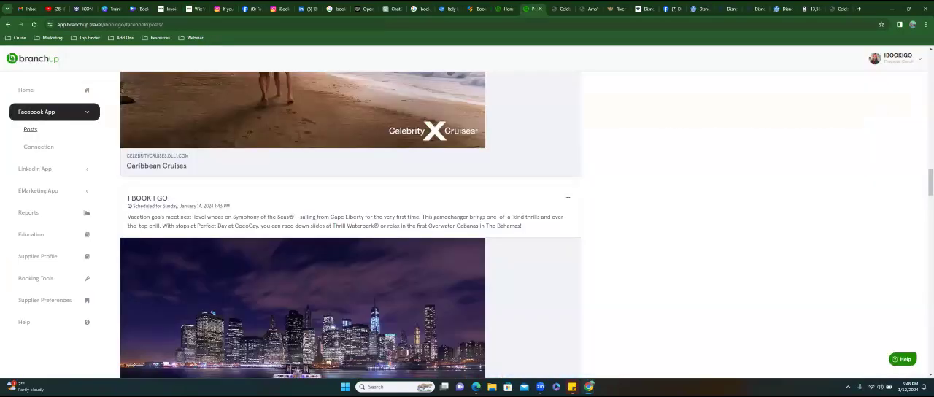
scroll(350, 227, down, 5)
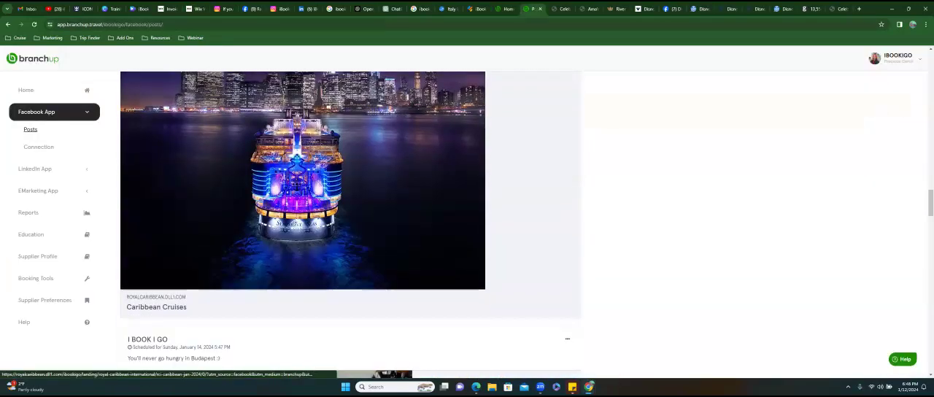
scroll(350, 226, down, 4)
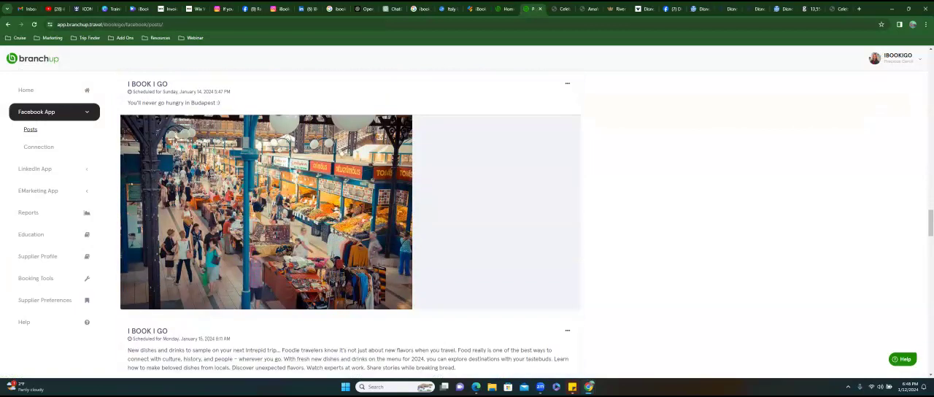
scroll(350, 226, down, 1)
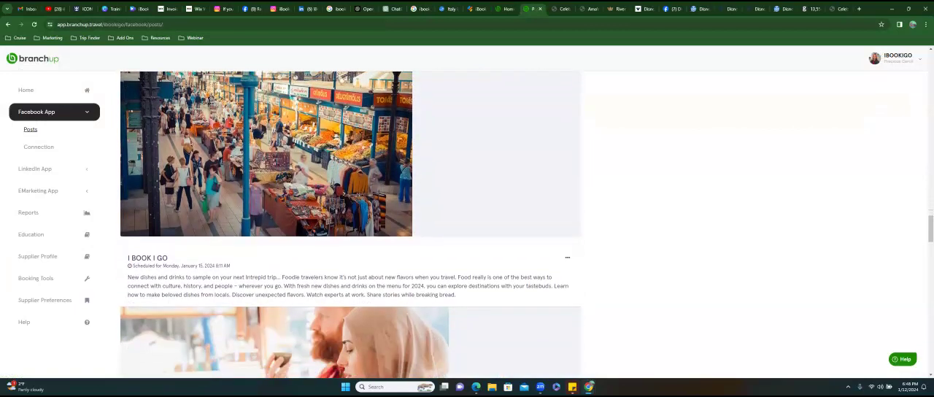
scroll(350, 227, down, 5)
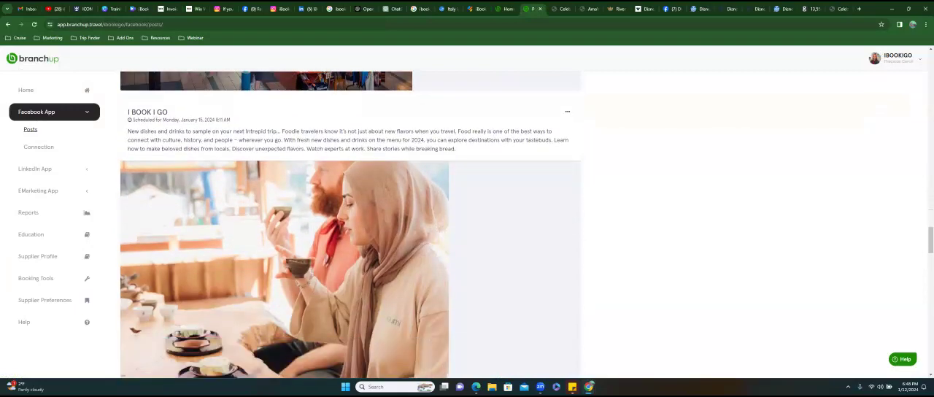
scroll(350, 227, down, 9)
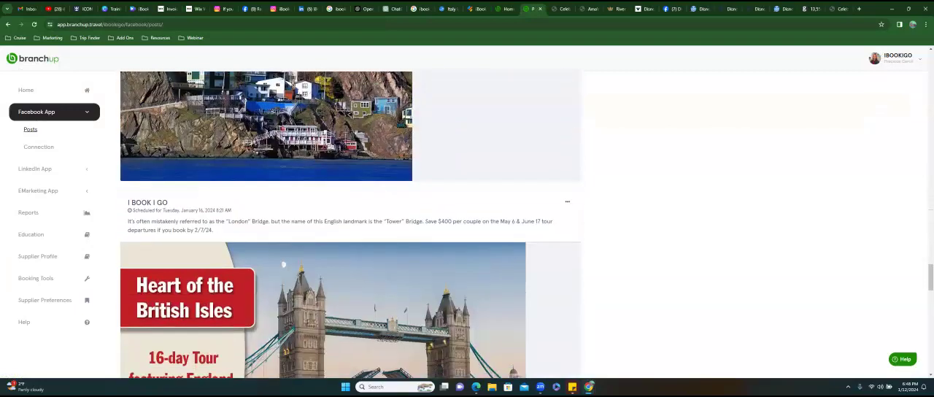
scroll(350, 226, down, 4)
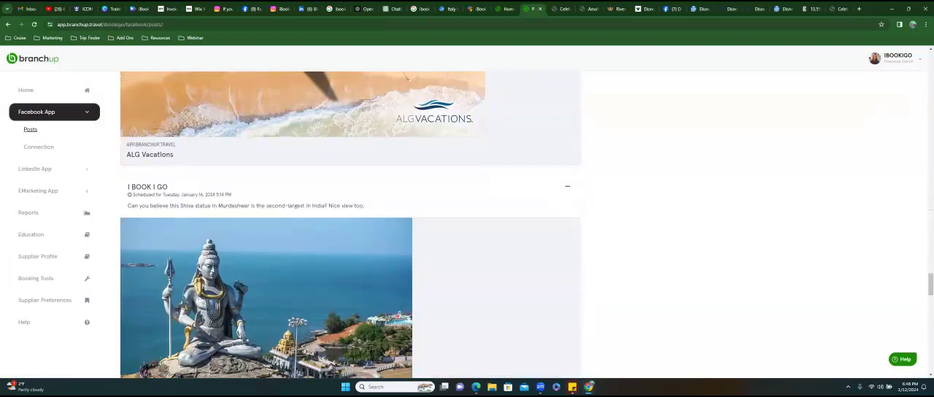
scroll(350, 226, up, 2)
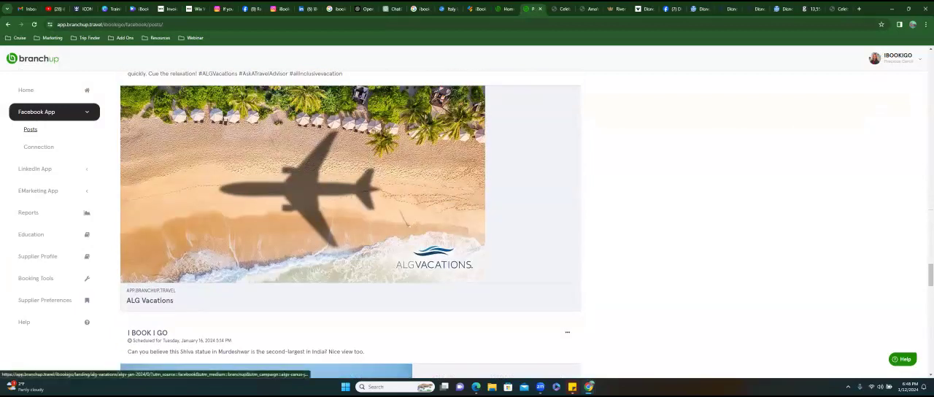
scroll(351, 226, down, 2)
scroll(350, 226, down, 3)
scroll(350, 226, up, 4)
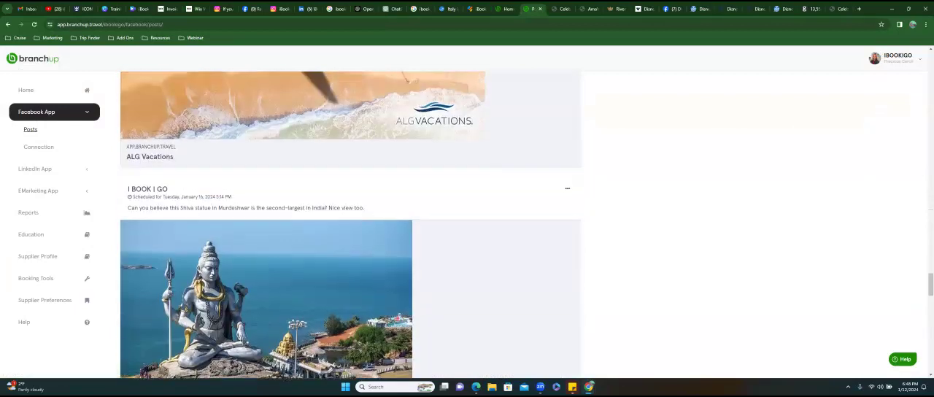
- Open the landing page of the ALG Vacations post and examine its offers down to the page footer
click(302, 164)
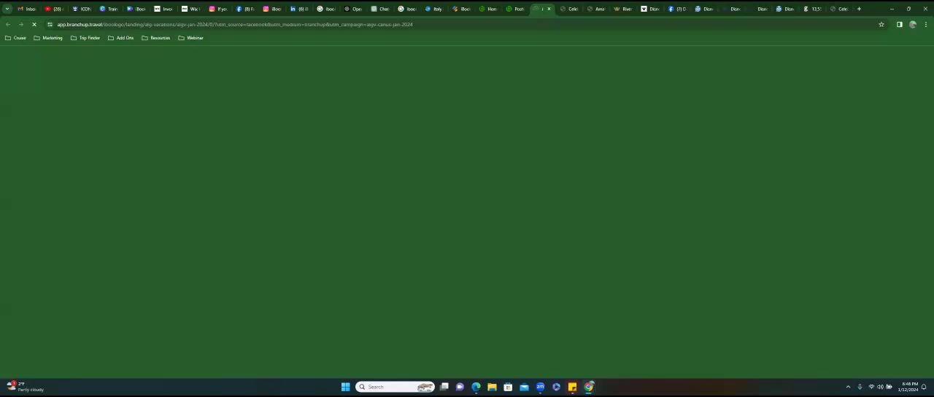
scroll(467, 212, down, 3)
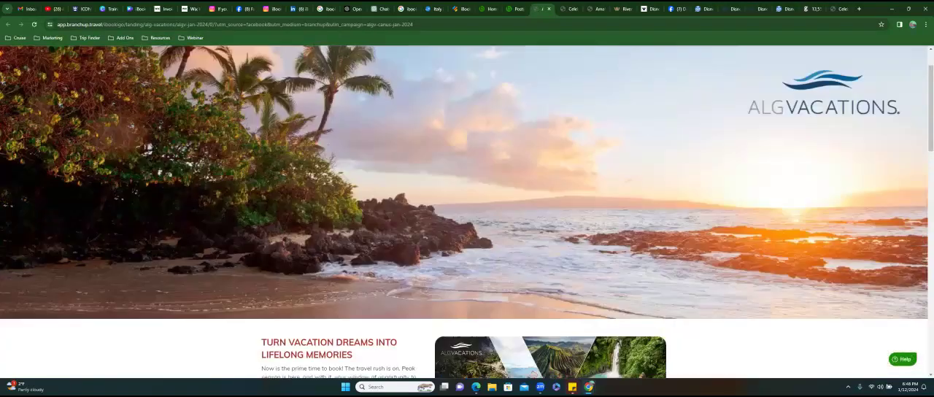
scroll(452, 250, down, 6)
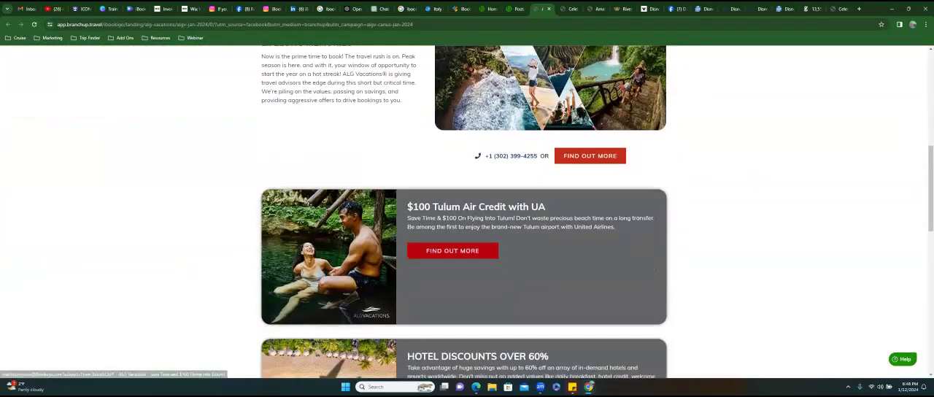
scroll(467, 212, down, 4)
scroll(467, 212, down, 3)
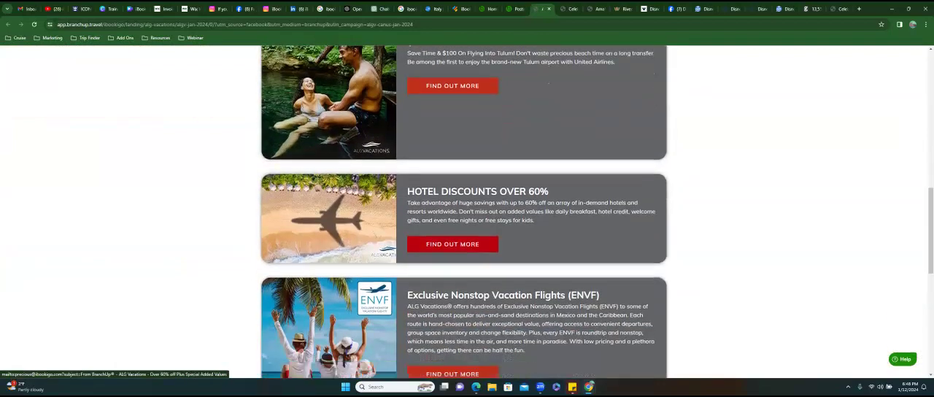
scroll(467, 212, down, 3)
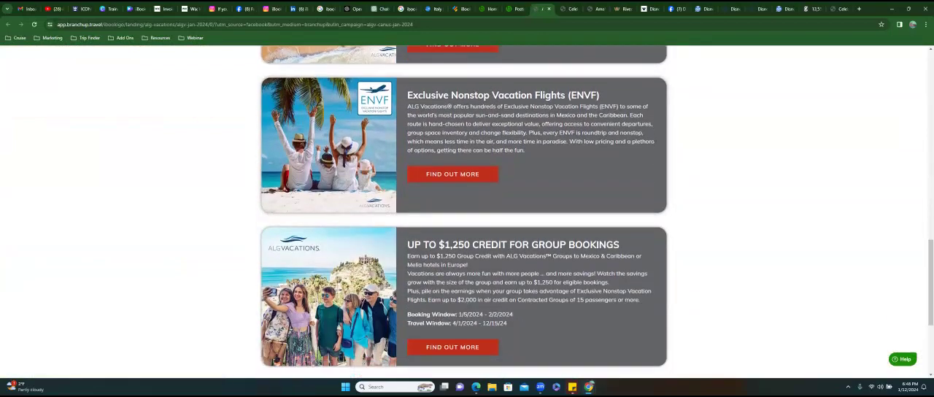
scroll(466, 212, down, 3)
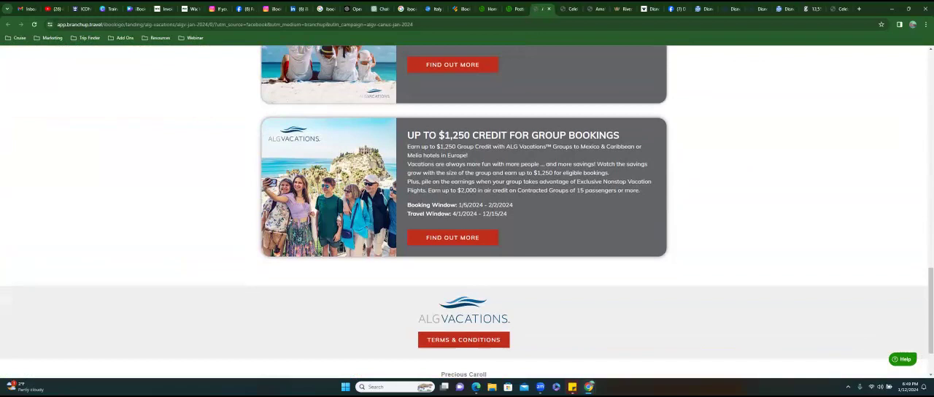
scroll(467, 211, down, 2)
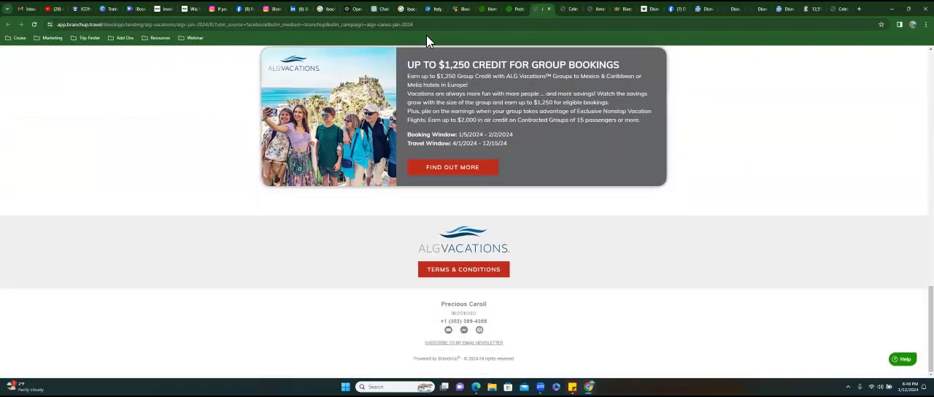
- Copy the web address of the ALG Vacations landing page and return to the top of the page
click(374, 28)
right_click(373, 27)
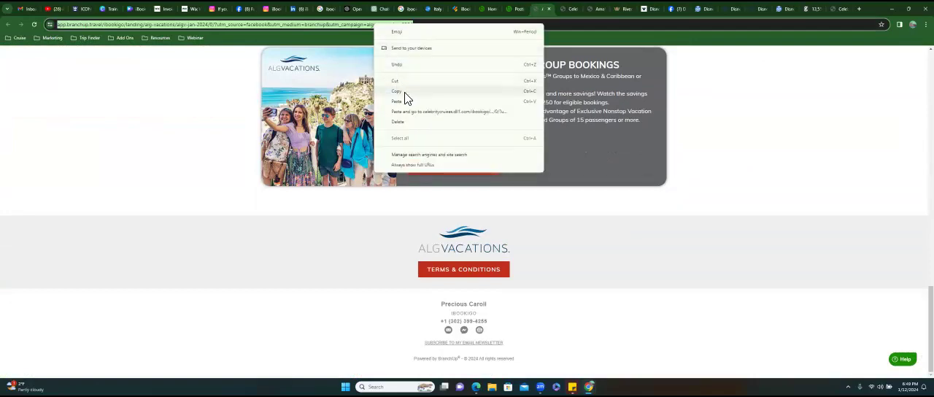
click(405, 95)
scroll(467, 211, up, 20)
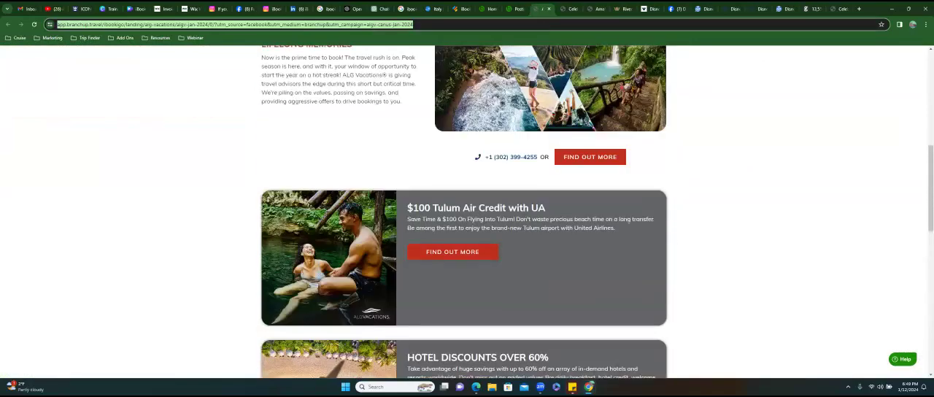
scroll(467, 211, up, 2)
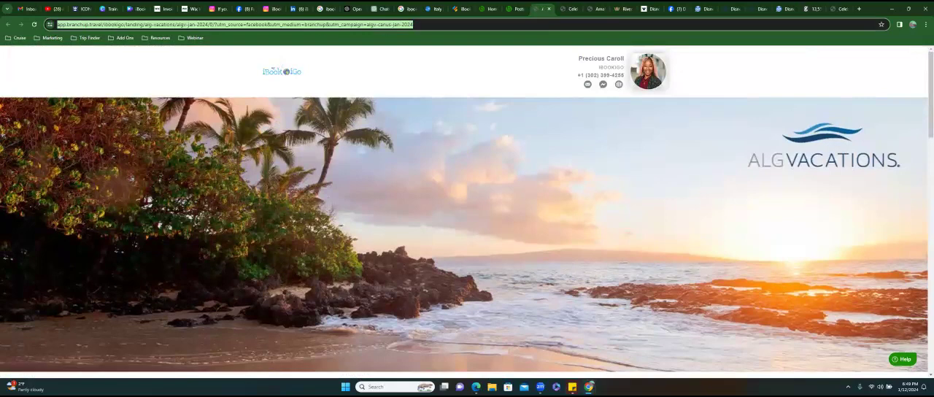
- Return to the Branchup posts and look through the Virgin Voyages and Royal Caribbean Alaska posts below the ALG Vacations one
click(516, 9)
scroll(350, 224, down, 10)
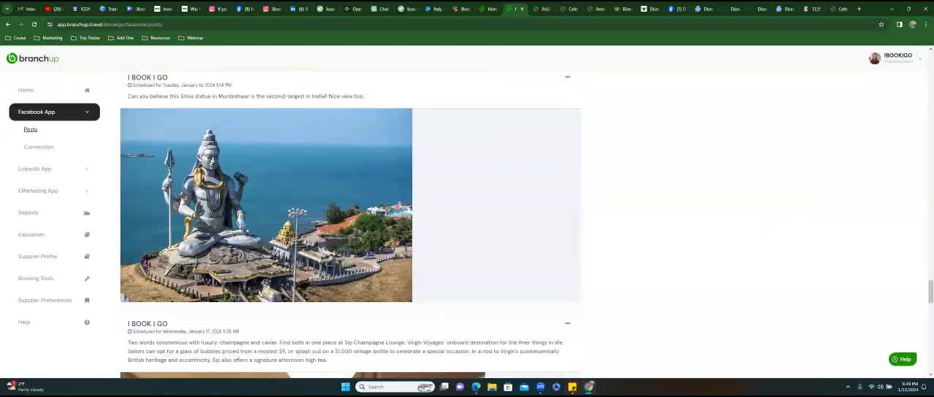
scroll(350, 225, down, 15)
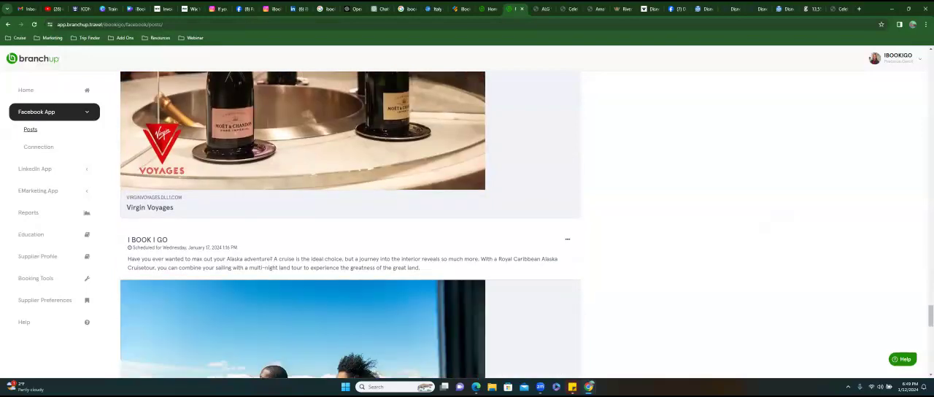
scroll(350, 224, down, 3)
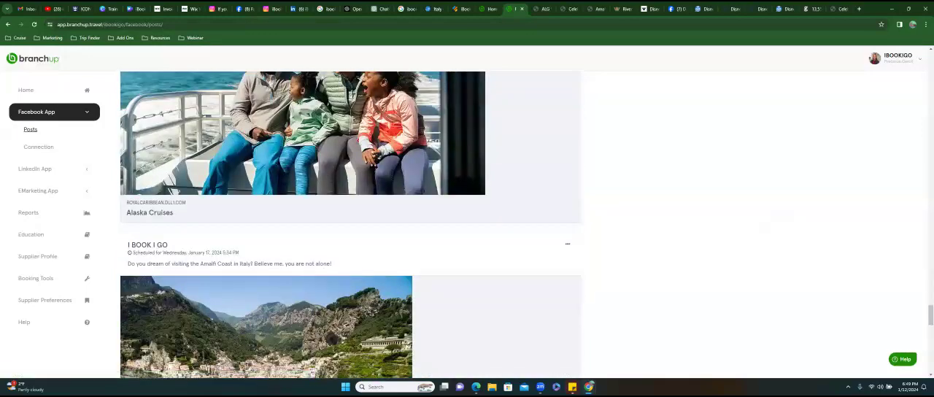
scroll(350, 225, up, 2)
scroll(350, 225, up, 10)
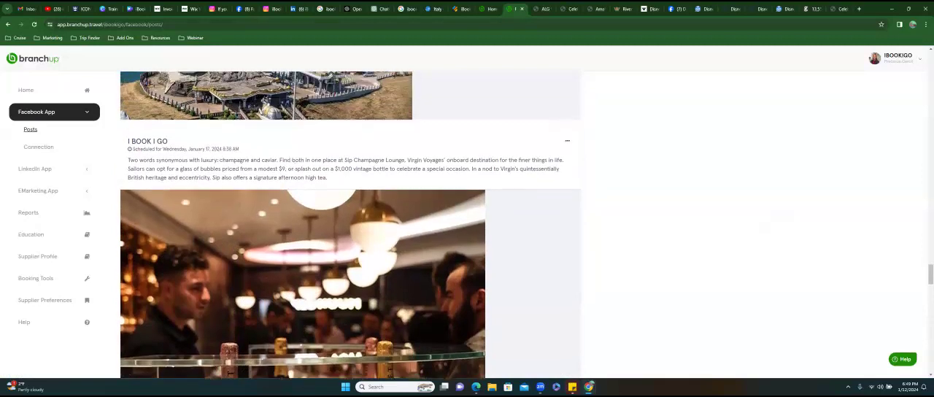
- Open the text of the Virgin Voyages champagne lounge post for editing and read it to the end
click(567, 140)
click(530, 160)
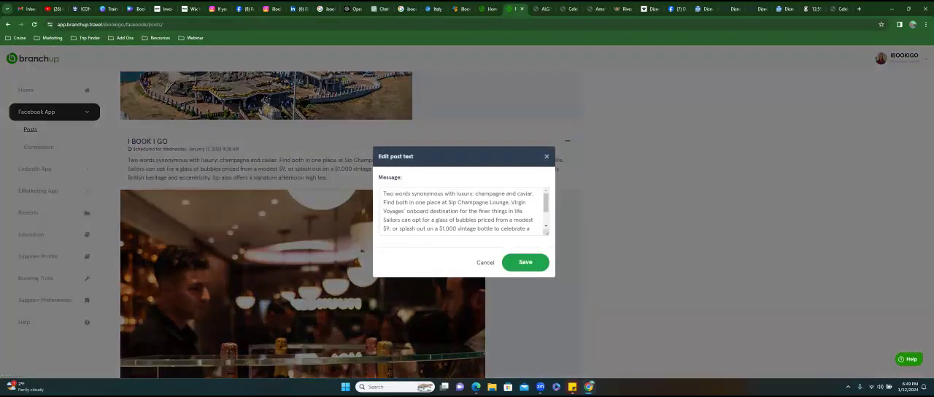
click(532, 228)
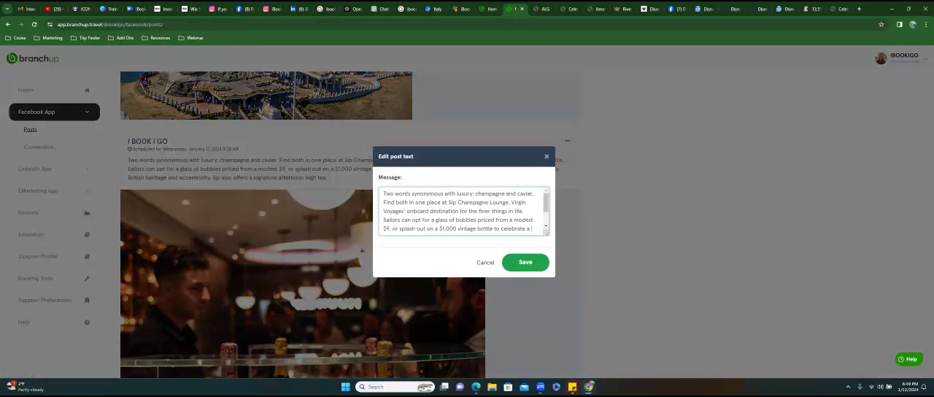
key(Down)
key(Down)
key(Down)
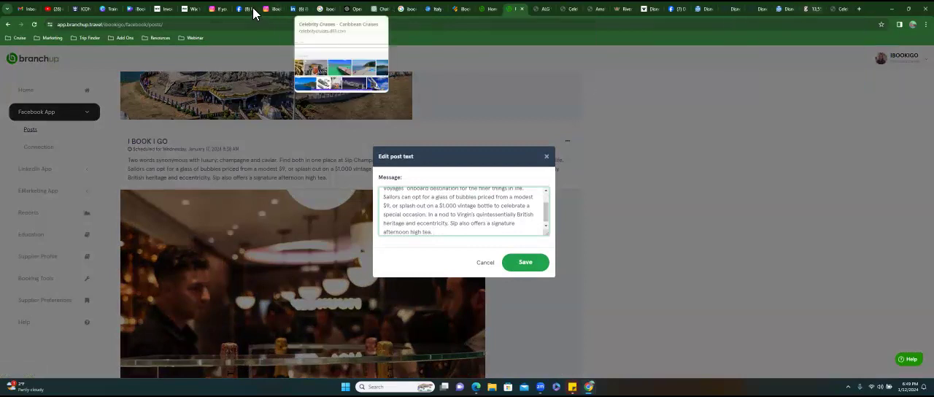
- Switch to the iBookiGo Travel YouTube channel, review its About details and open the iBookiGo Training For Travel Agents playlist
click(51, 9)
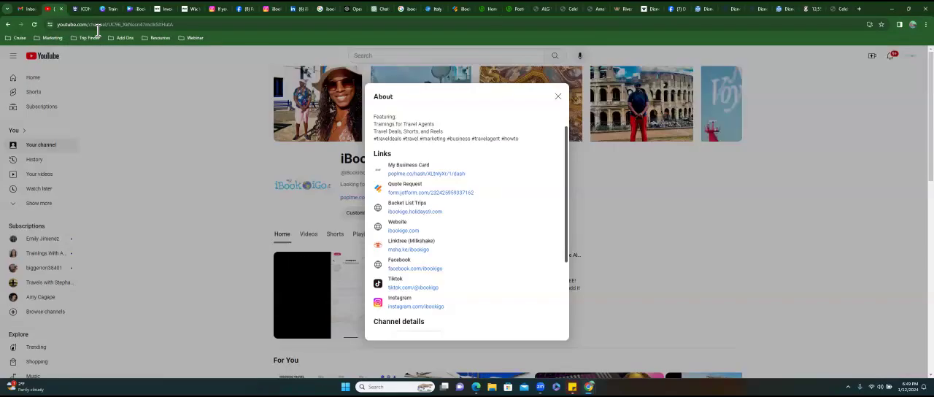
scroll(443, 306, down, 3)
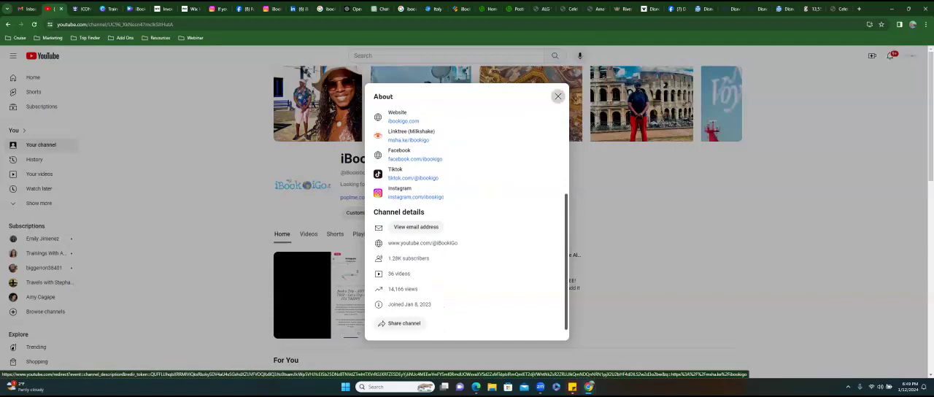
key(Escape)
scroll(343, 177, down, 1)
click(372, 166)
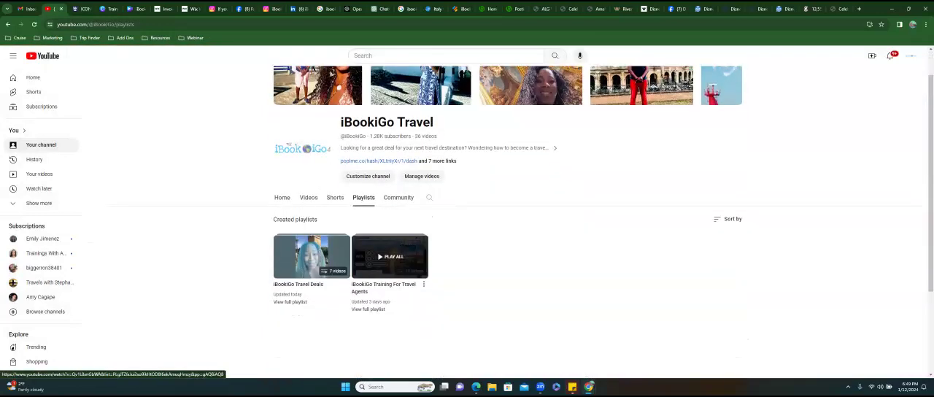
click(389, 256)
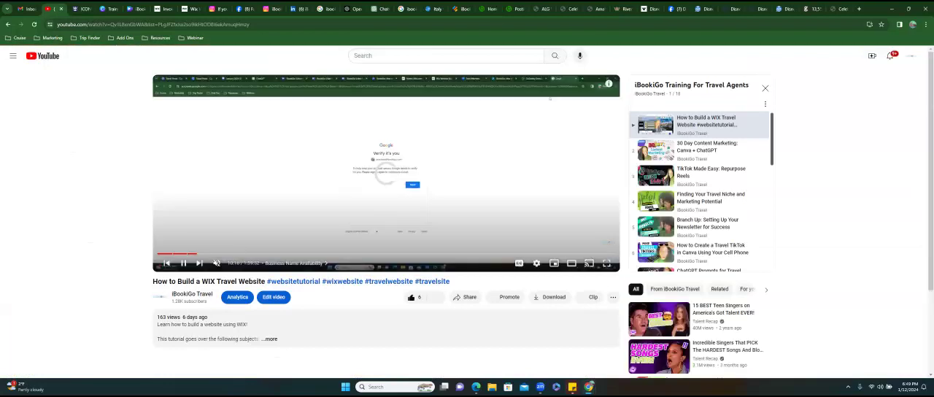
- Expand the description of the How to Build a WIX Travel Website video and examine its chapters and the training playlist
scroll(387, 222, down, 2)
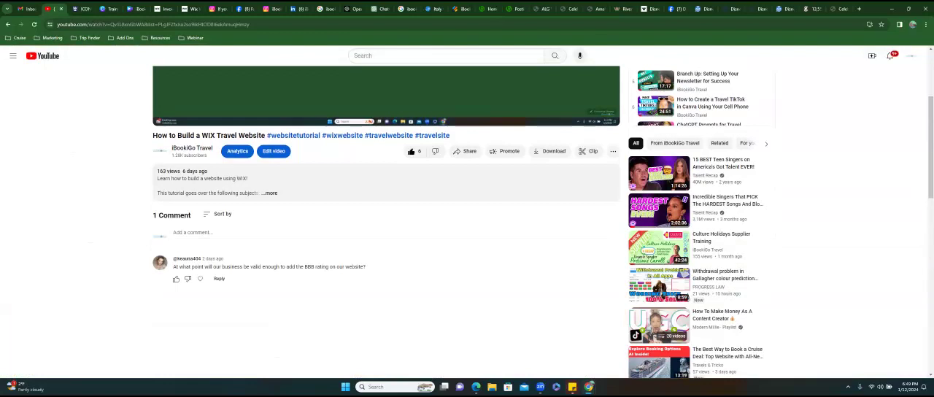
scroll(387, 218, up, 2)
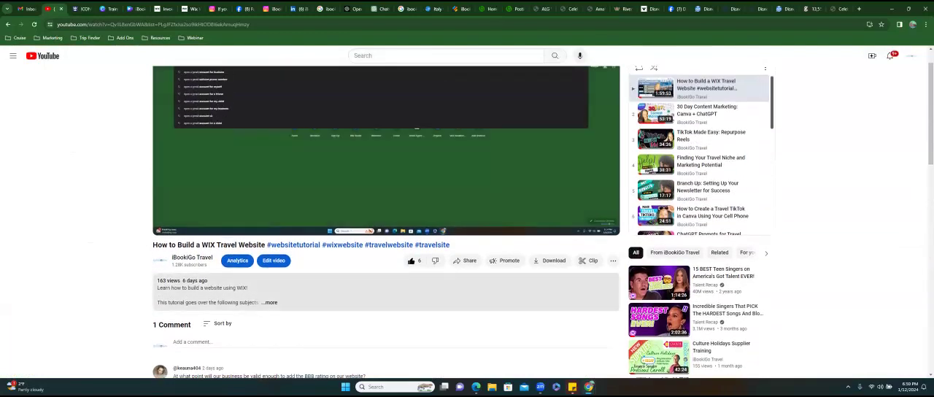
click(266, 302)
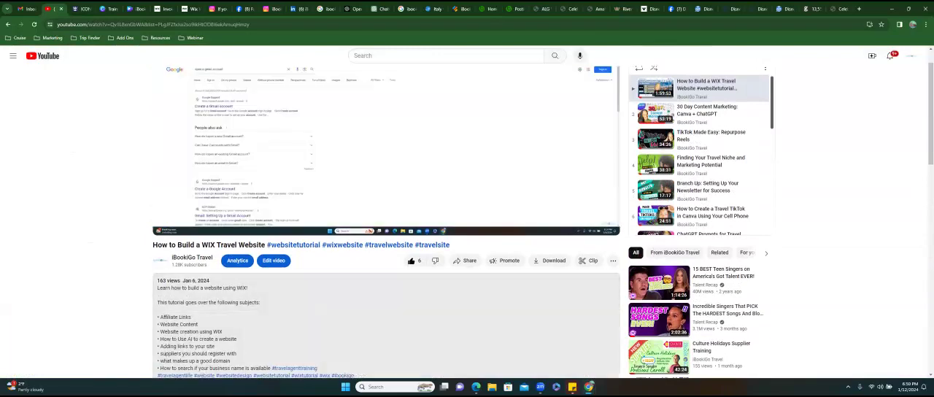
scroll(258, 299, down, 2)
scroll(386, 219, down, 3)
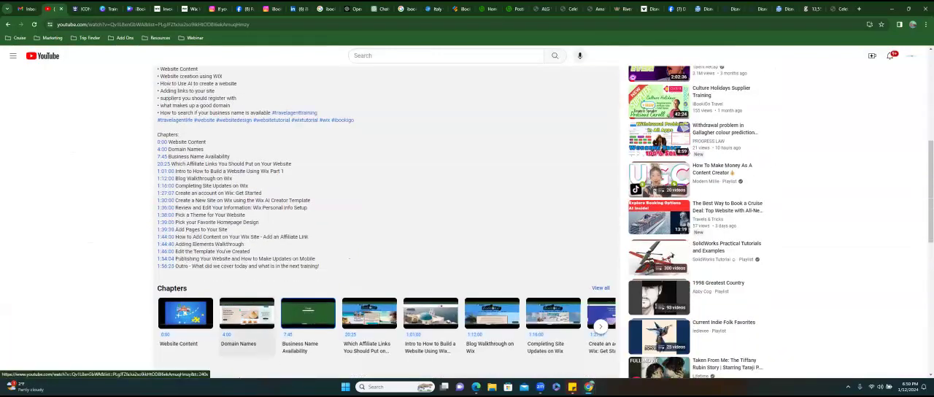
scroll(387, 219, up, 3)
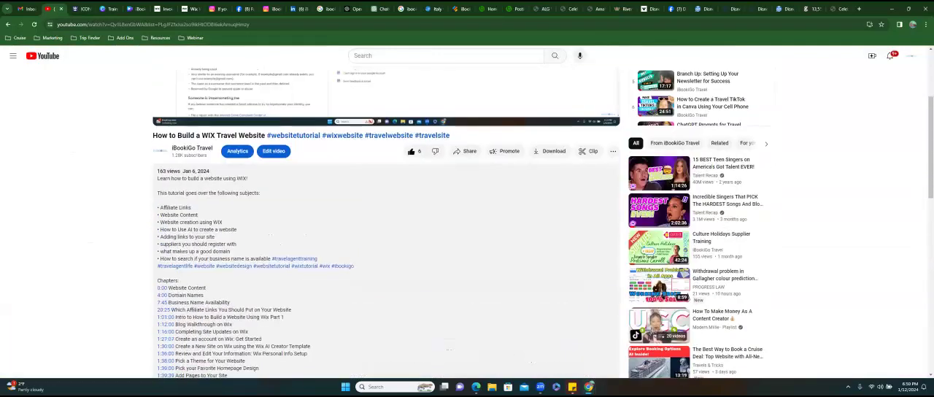
scroll(199, 193, up, 2)
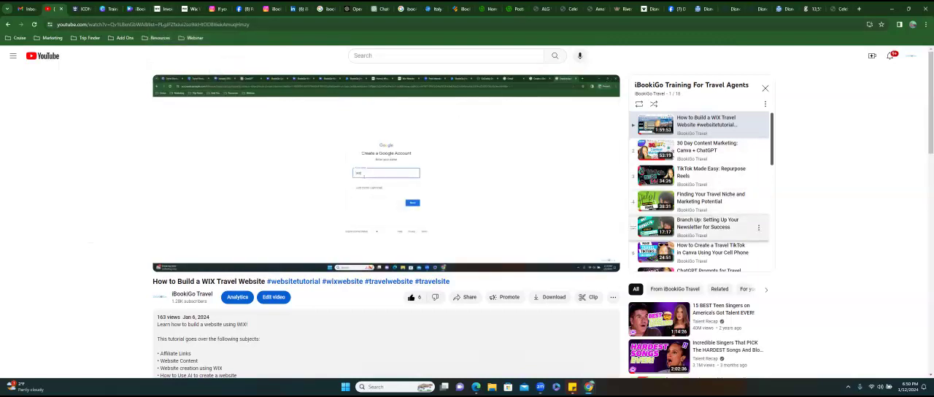
drag(772, 138, 772, 149)
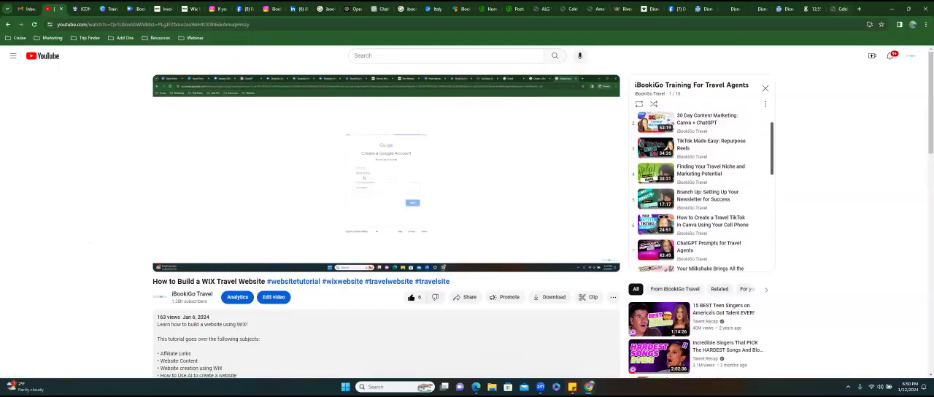
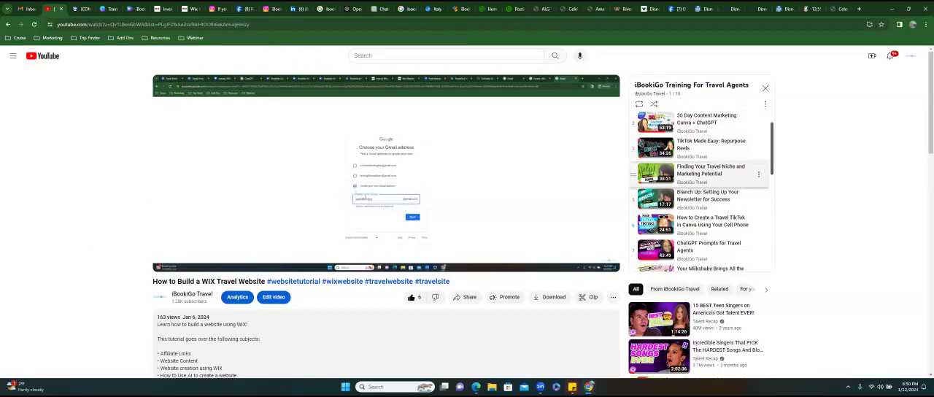
- Look through the rest of the iBookiGo Training For Travel Agents playlist and open the How to Become a Travel Agent in 2024 video
scroll(700, 186, down, 3)
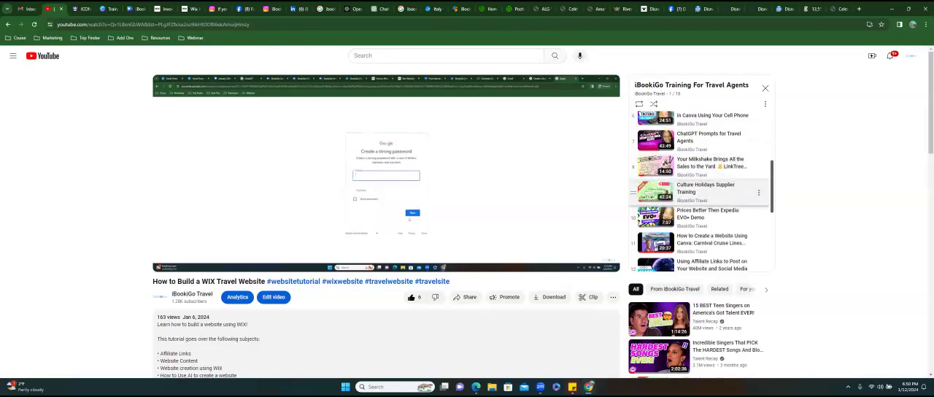
scroll(700, 189, down, 3)
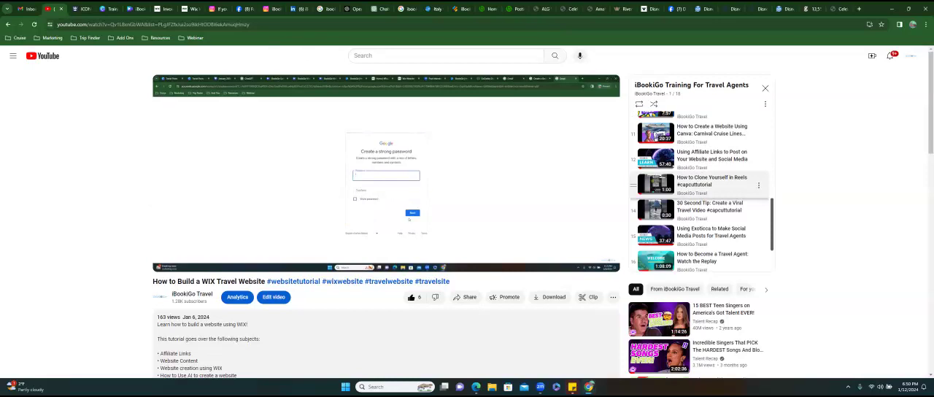
scroll(700, 183, down, 3)
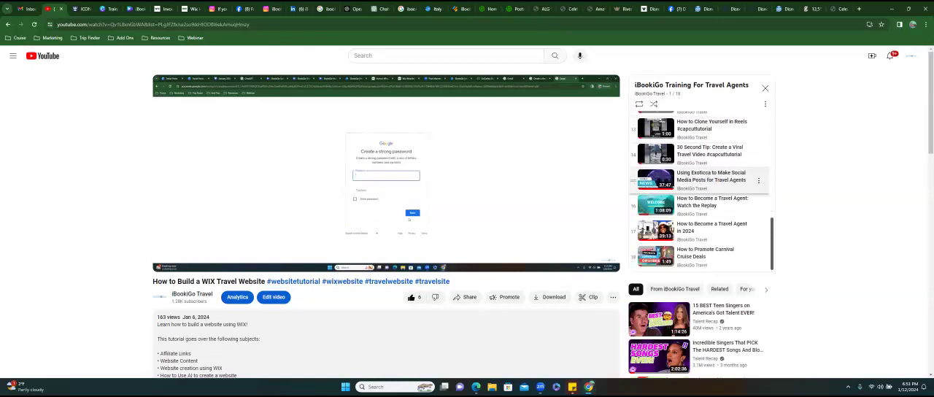
click(700, 230)
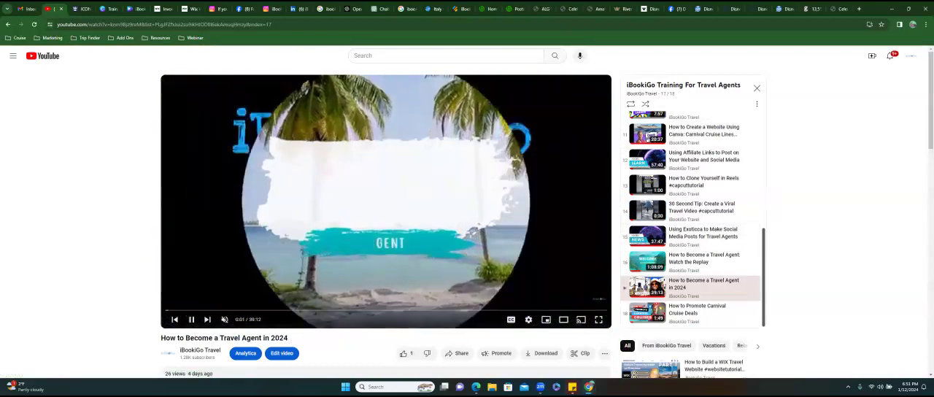
- Expand the description of the How to Become a Travel Agent in 2024 video and examine its cruise, trip, wedding and Disney booking links
scroll(625, 331, down, 3)
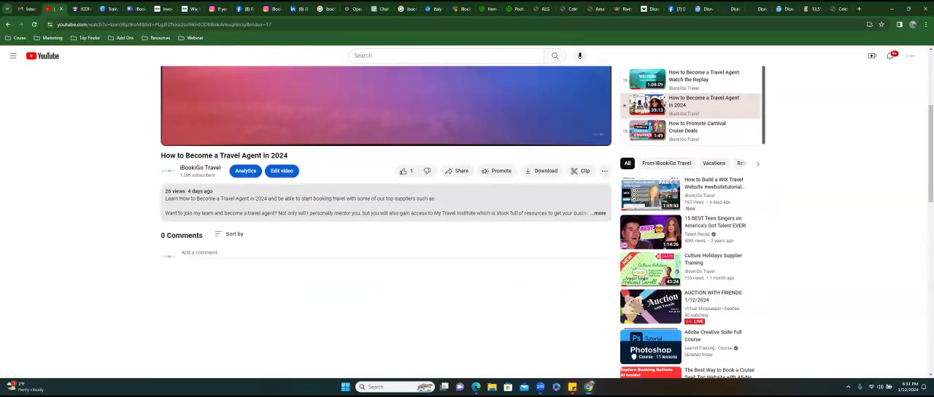
click(598, 213)
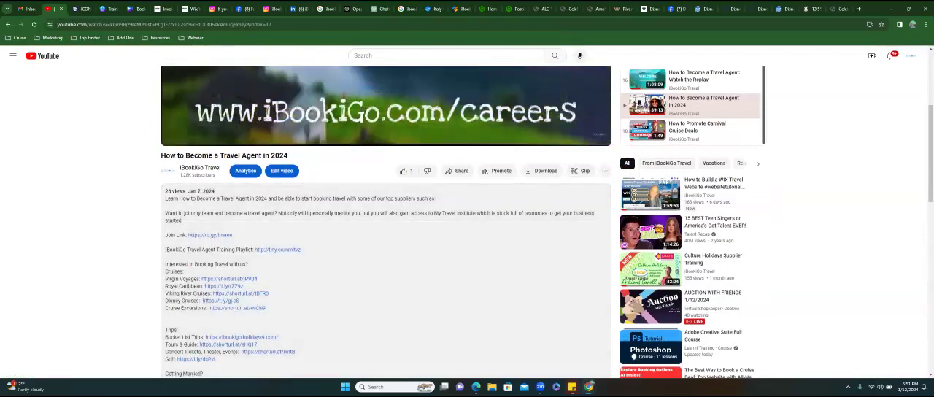
scroll(385, 255, down, 1)
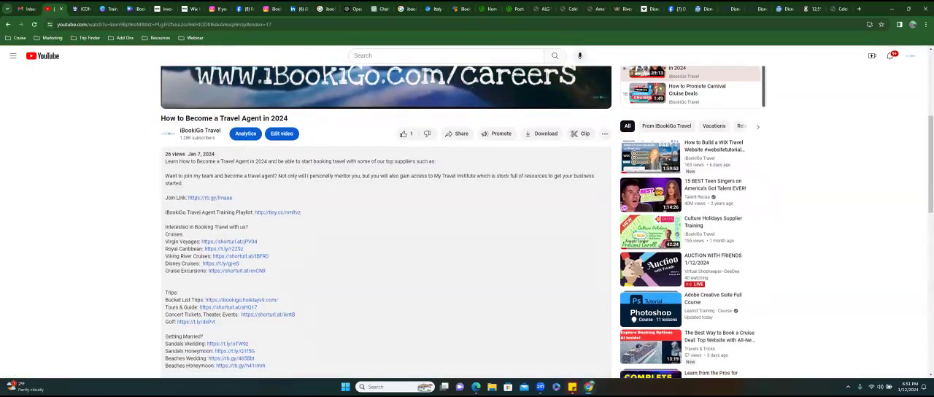
scroll(385, 255, down, 2)
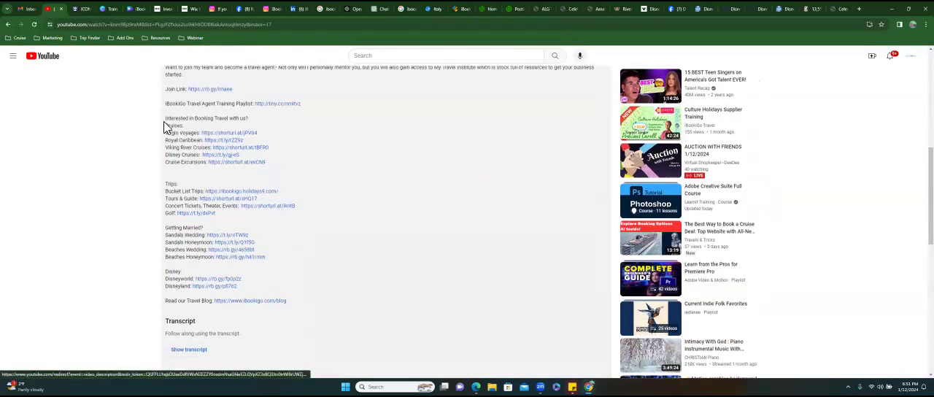
scroll(201, 187, up, 5)
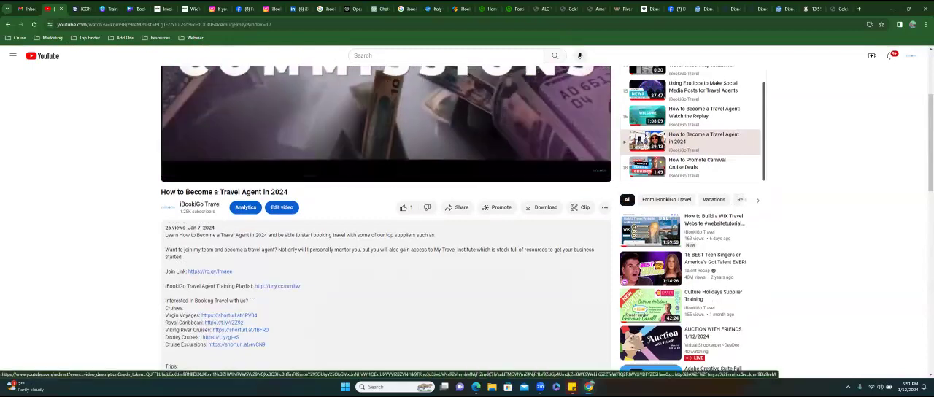
drag(161, 192, 292, 193)
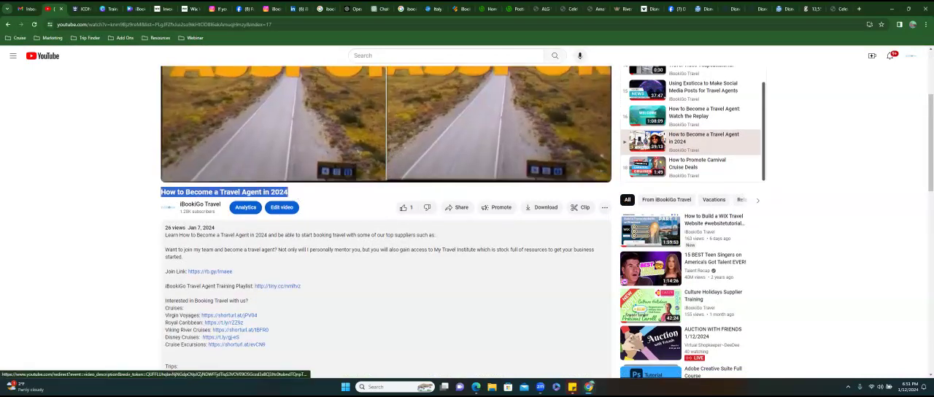
scroll(625, 149, down, 1)
scroll(625, 149, down, 1)
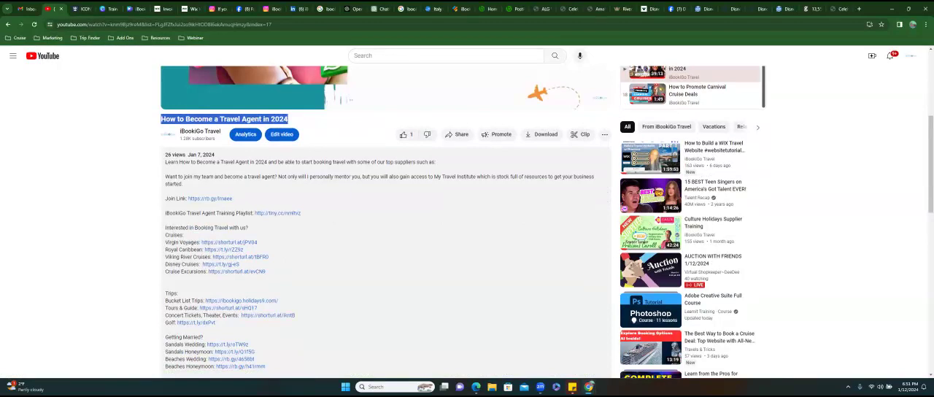
- Copy the Viking River Cruises short link from the video description, add it to the end of Branchup's champagne lounge post text and save
drag(211, 257, 268, 257)
key(ctrl+c)
right_click(263, 256)
click(284, 181)
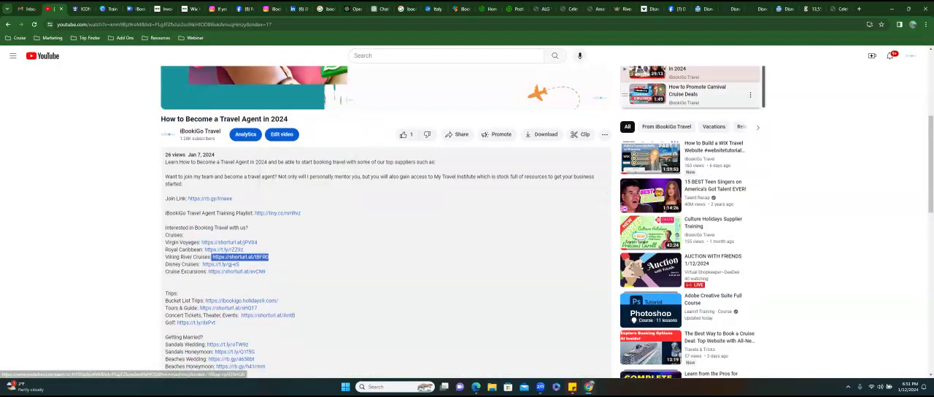
click(838, 8)
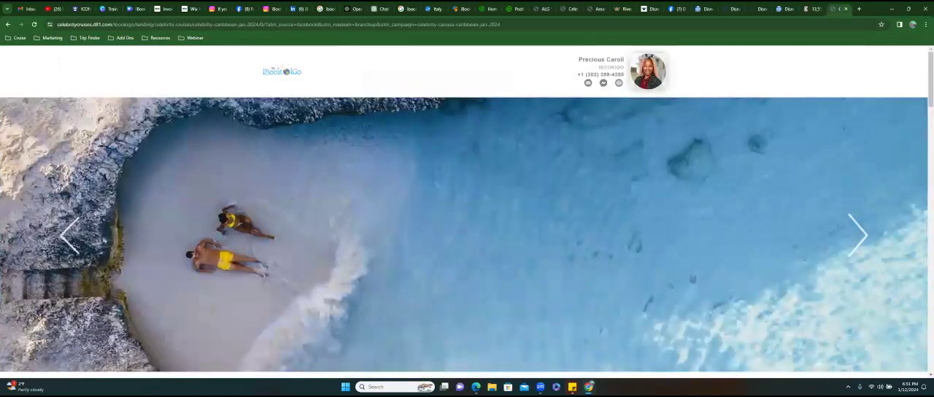
click(513, 9)
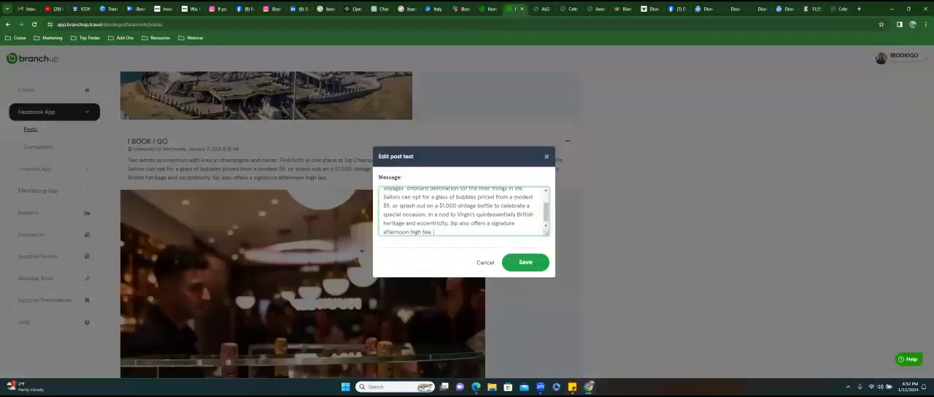
key(ctrl+v)
click(525, 262)
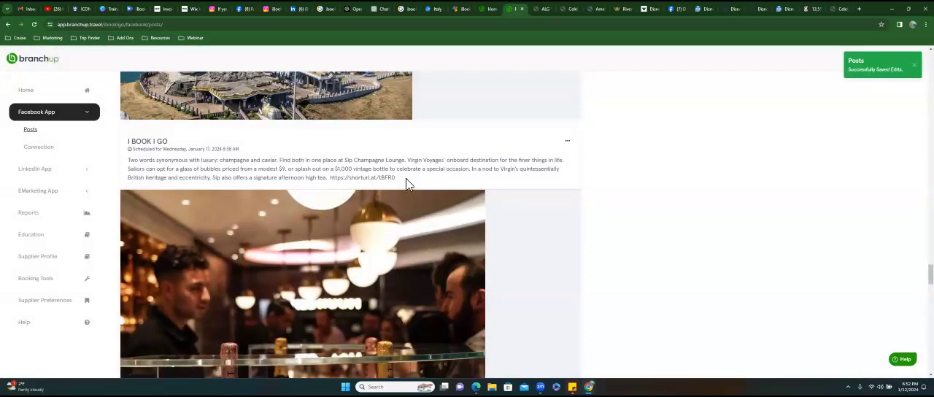
- Open the landing page linked from the Virgin Voyages champagne lounge post, examine it and return to the Branchup posts
scroll(350, 218, down, 4)
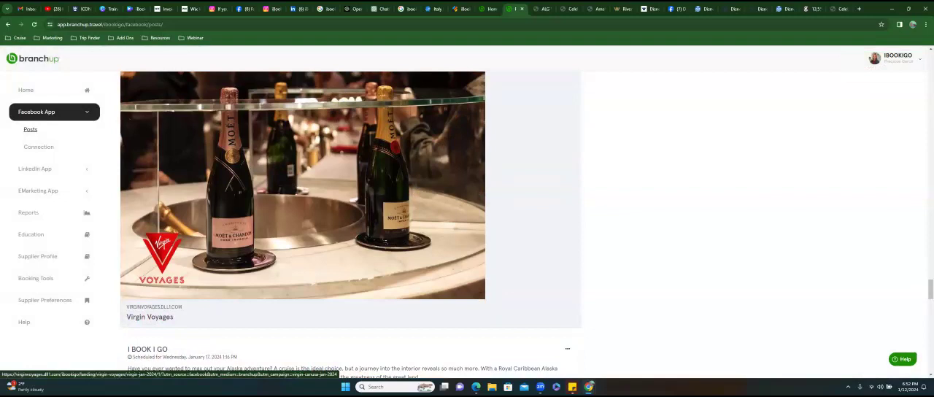
click(302, 212)
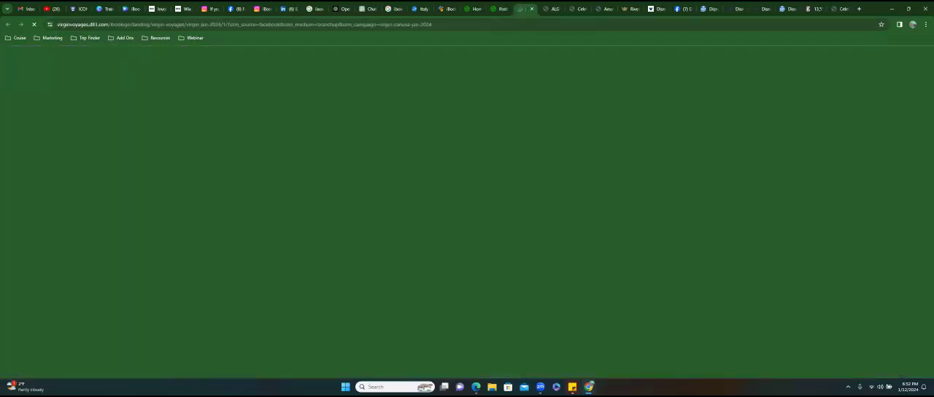
scroll(467, 211, down, 5)
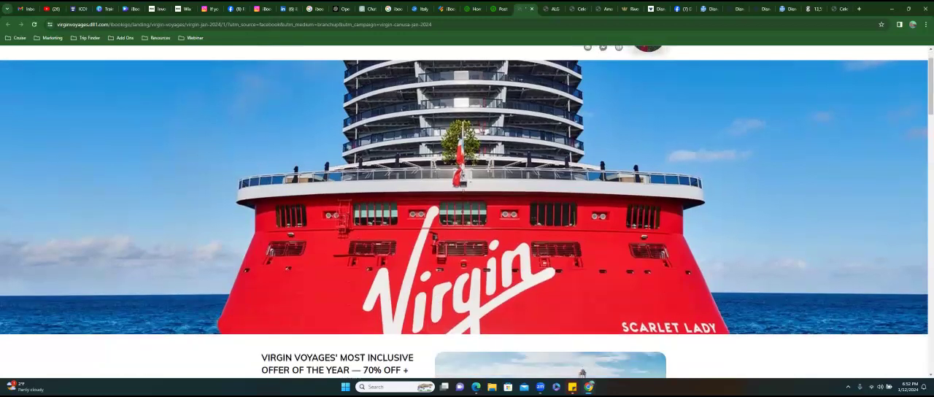
click(499, 9)
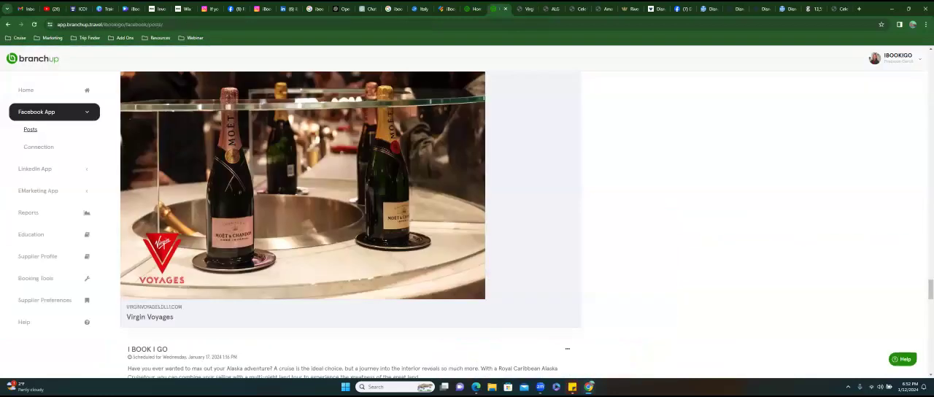
- Open the copied Viking River Cruises short link in a new browser tab to check its destination
click(859, 9)
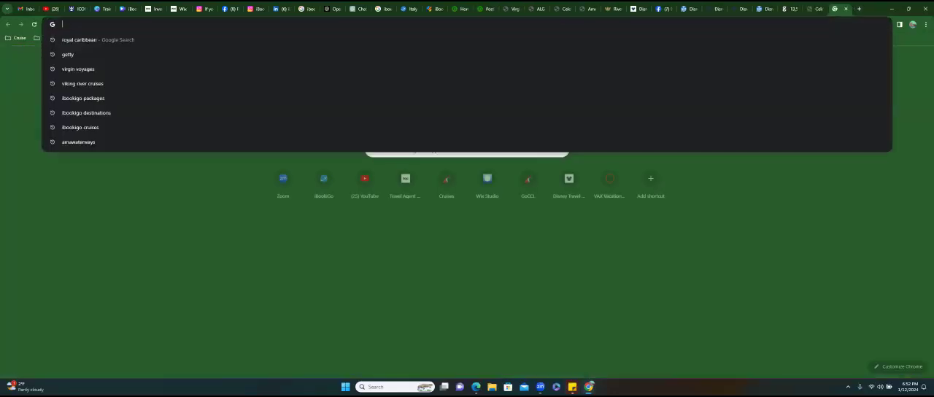
text(shorturl.at/38ER0)
key(Return)
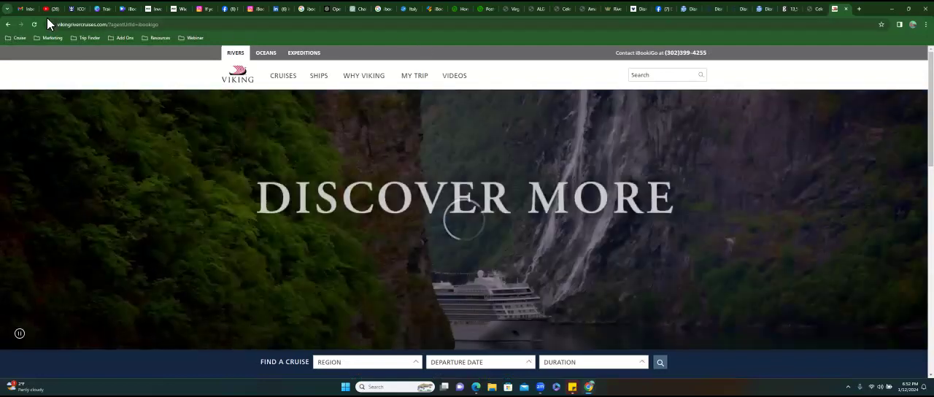
- Copy the Virgin Voyages short link from the YouTube description, replace the link in Branchup's champagne lounge post with it and save
click(47, 10)
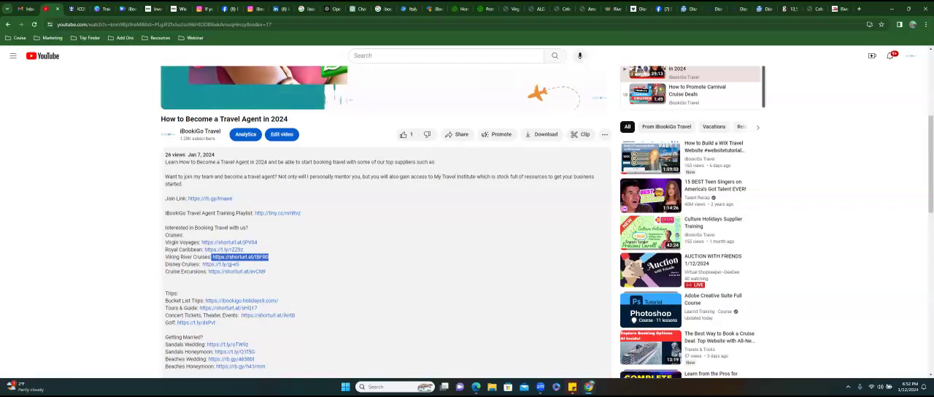
drag(201, 242, 257, 242)
key(ctrl+c)
right_click(248, 243)
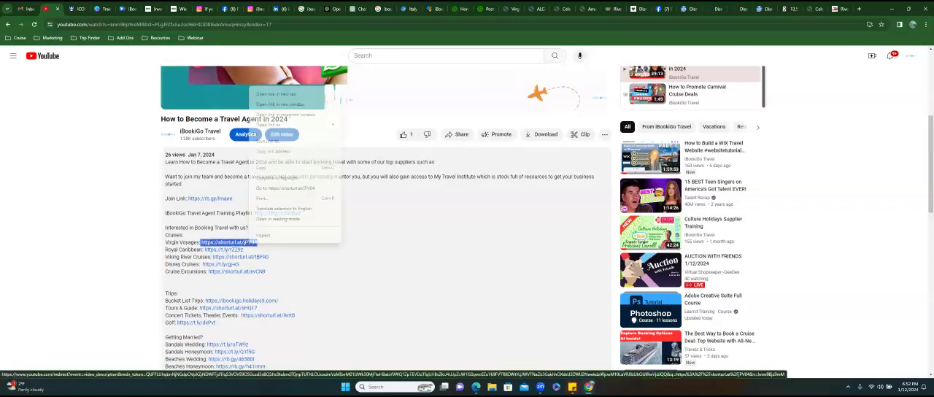
click(279, 177)
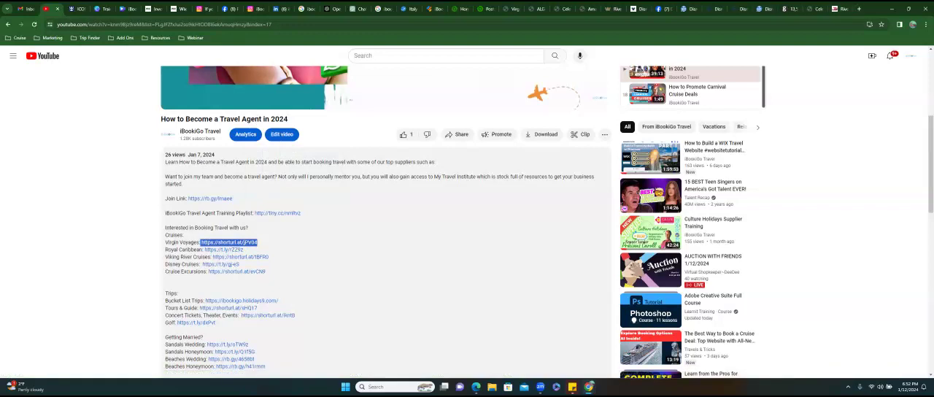
click(485, 8)
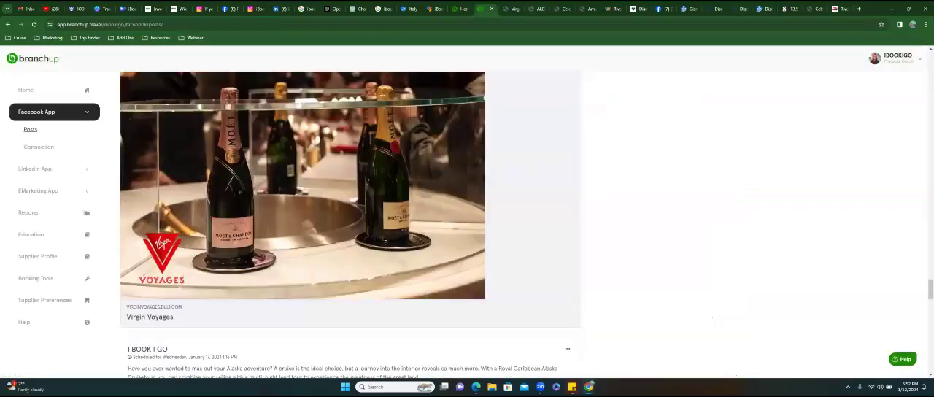
scroll(434, 188, up, 4)
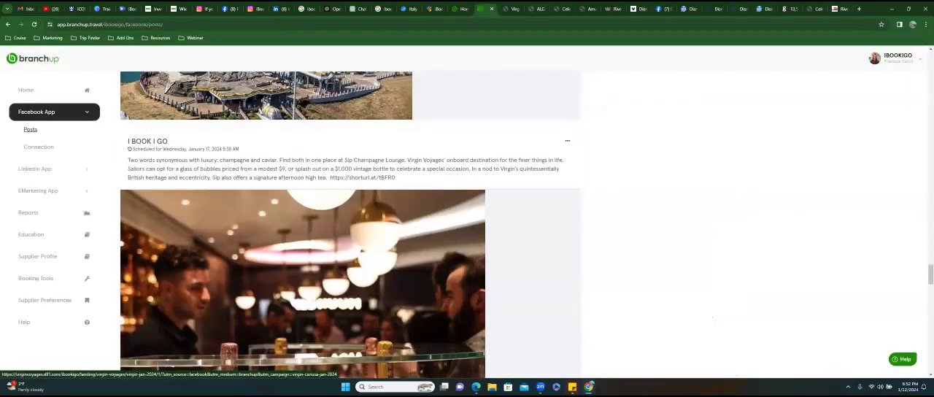
click(567, 141)
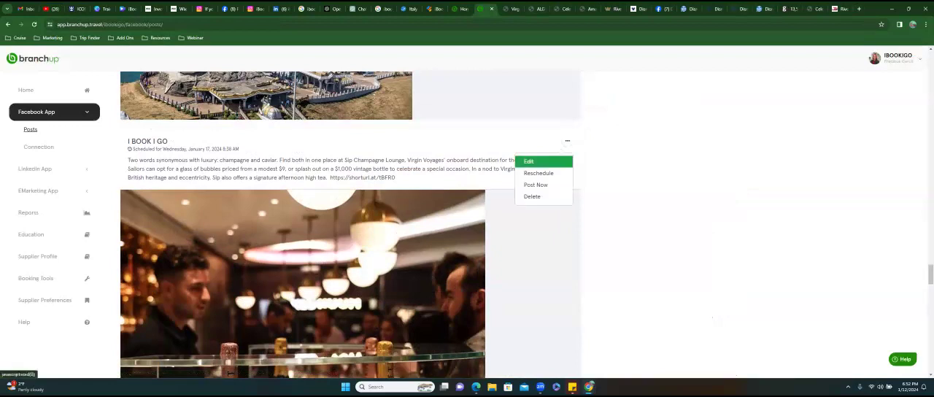
click(529, 162)
drag(500, 229, 435, 228)
key(ctrl+v)
click(525, 262)
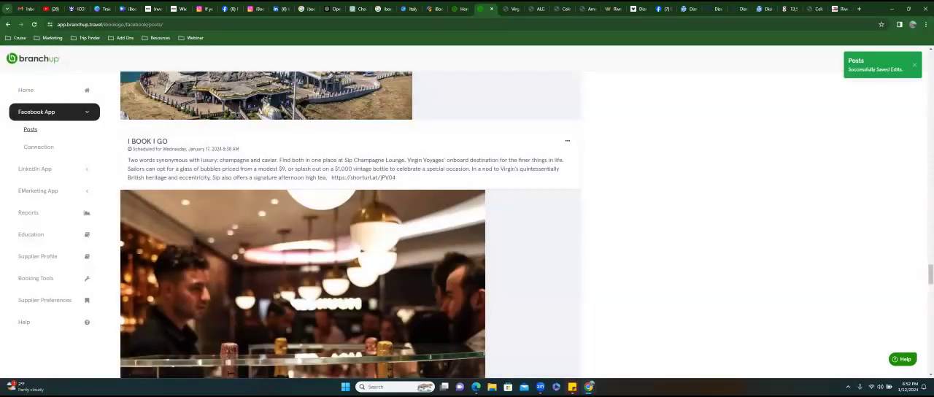
- Search Google for "free url shortener" in a new tab, look over the rb.gy Free URL Shortener site and return to the YouTube video
click(858, 9)
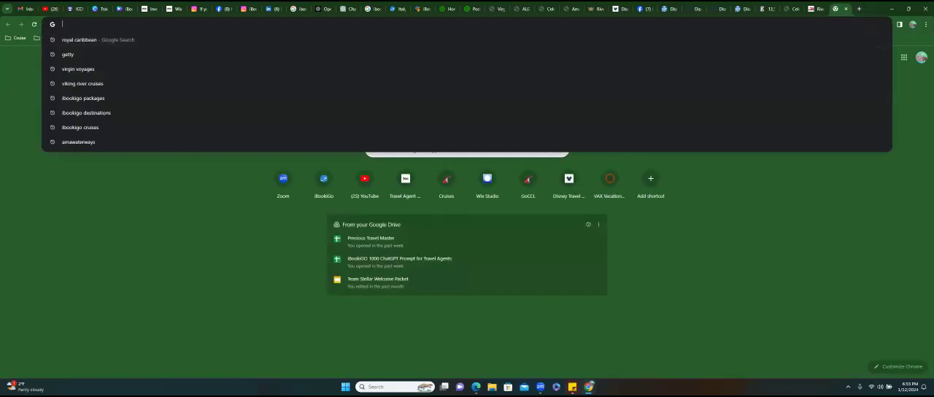
text(free u)
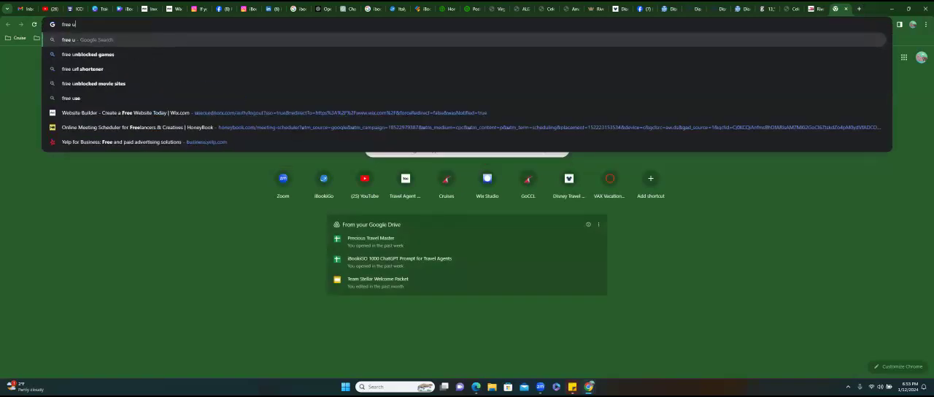
text(rl shortener)
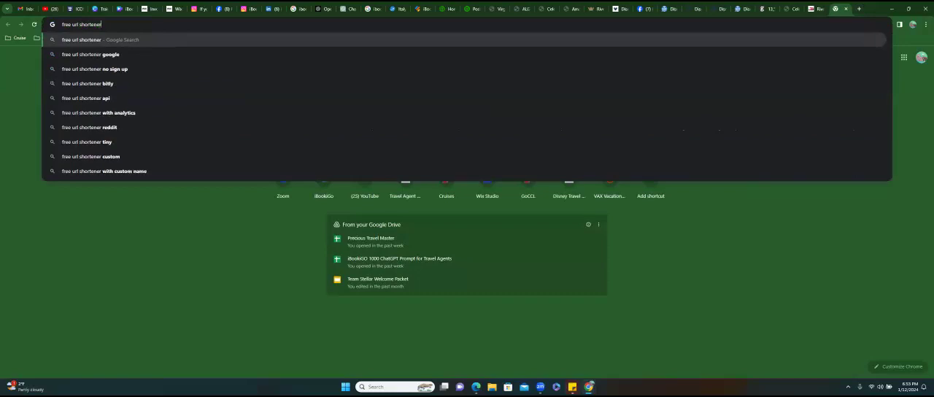
key(Return)
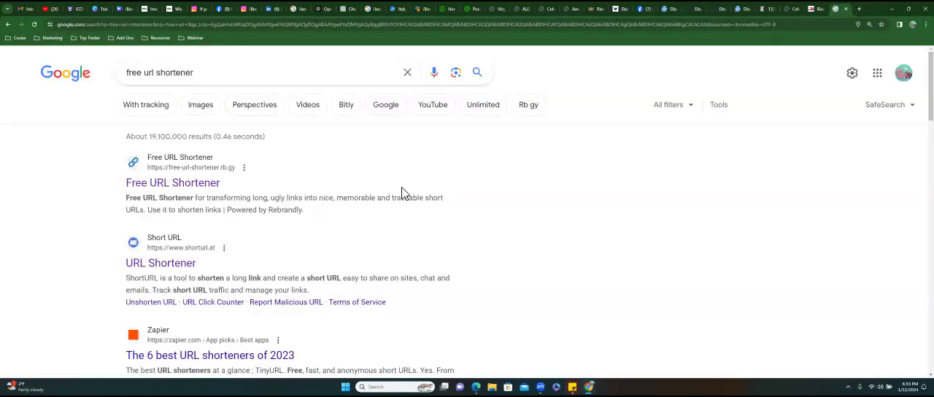
click(168, 188)
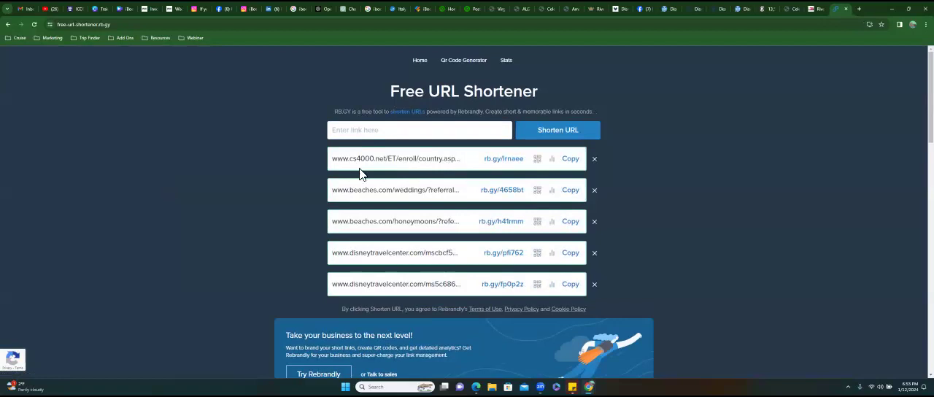
click(351, 134)
click(49, 9)
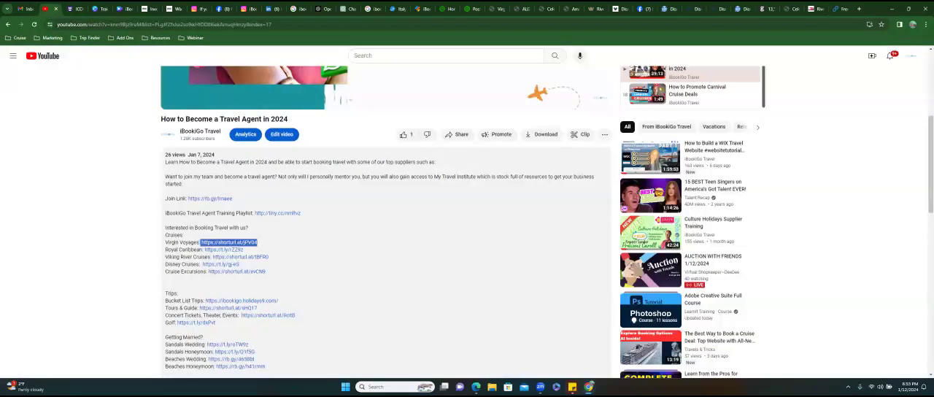
- Examine the YouTube video description, highlighting the mentoring text, the training playlist link and the list of supplier booking links
scroll(625, 112, down, 3)
scroll(386, 223, down, 1)
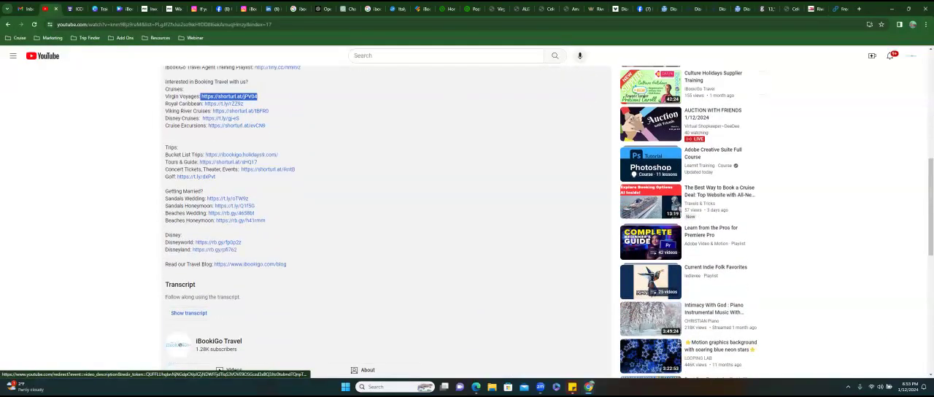
click(175, 186)
scroll(196, 180, up, 3)
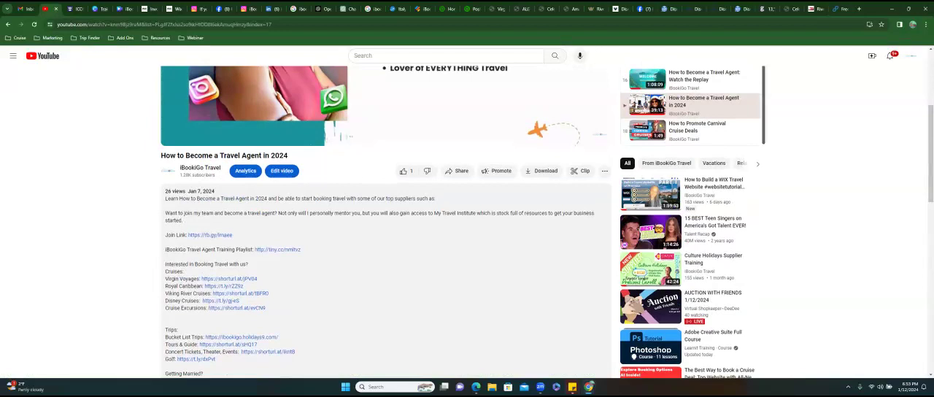
drag(293, 213, 394, 213)
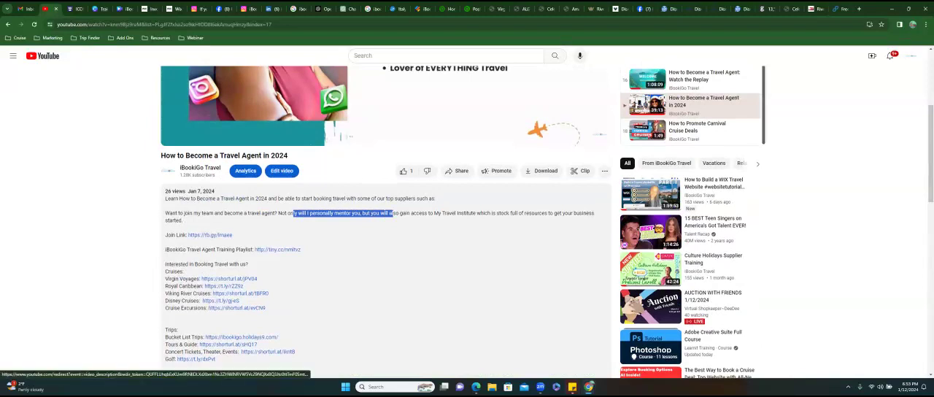
drag(254, 249, 301, 249)
drag(165, 264, 257, 278)
click(264, 279)
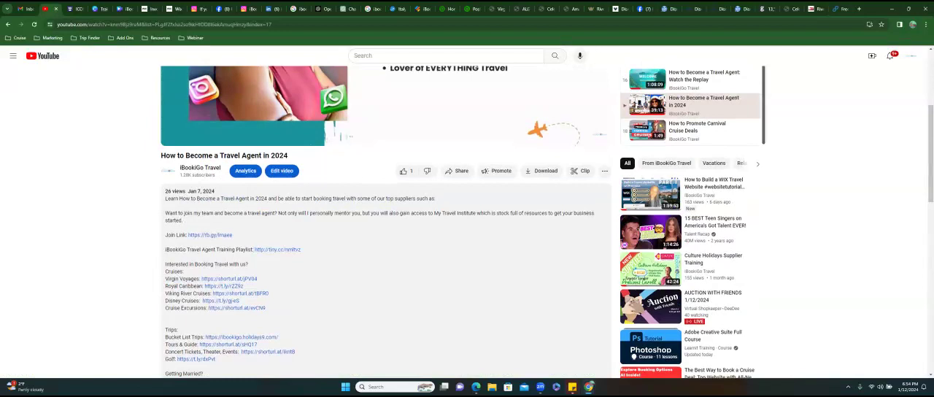
drag(165, 268, 240, 334)
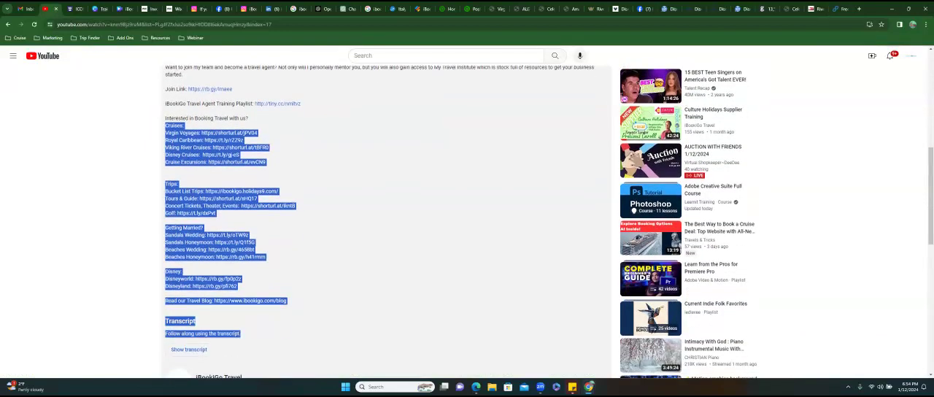
click(258, 132)
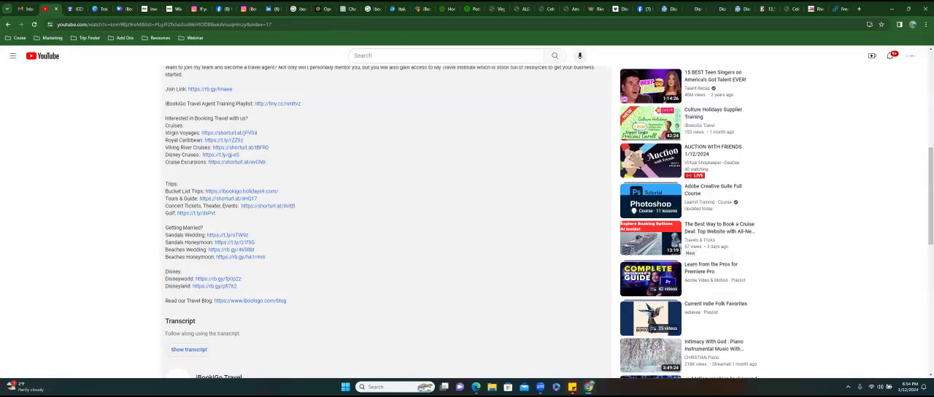
- Return to Branchup and look through the remaining upcoming Facebook posts on the first page of the posting schedule
click(467, 9)
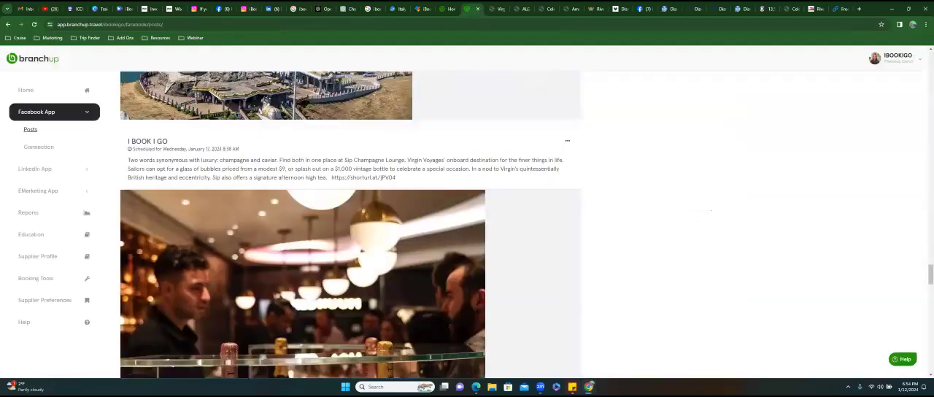
scroll(303, 182, down, 5)
scroll(302, 182, down, 3)
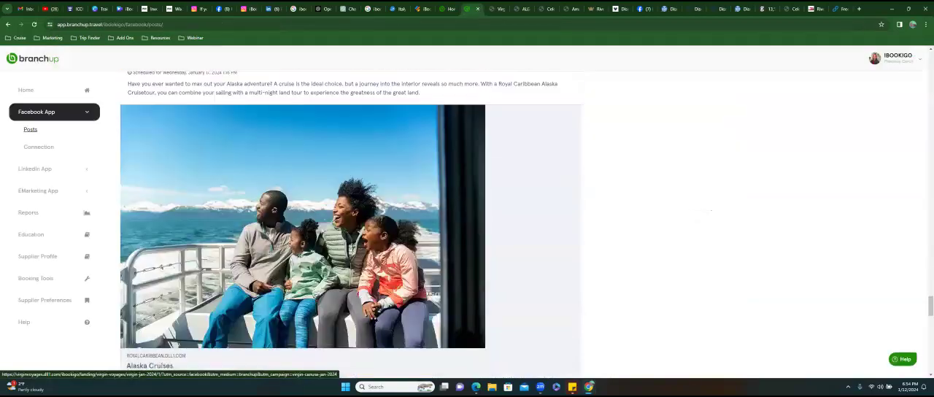
scroll(302, 183, down, 5)
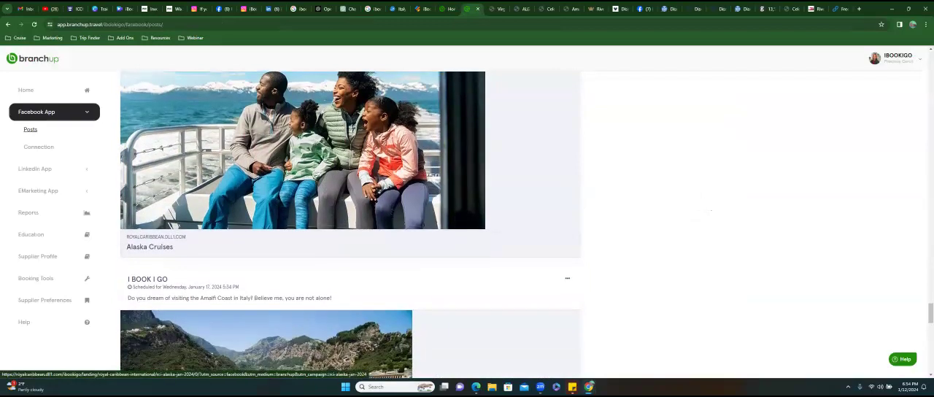
scroll(303, 182, down, 5)
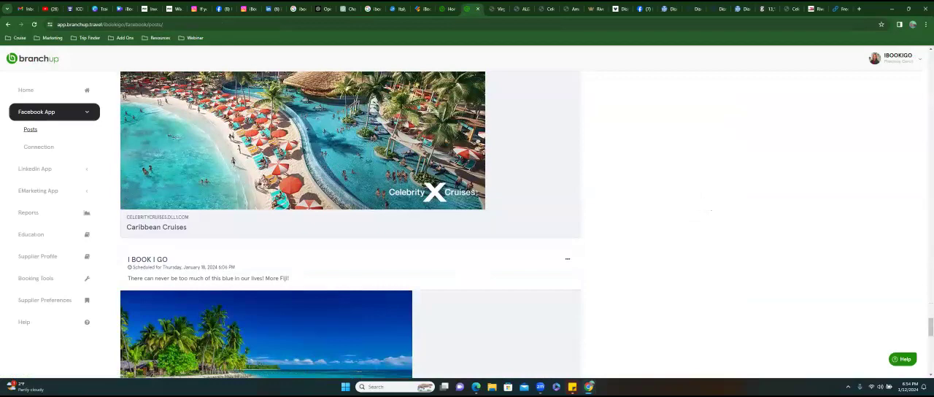
scroll(350, 226, down, 7)
scroll(350, 219, down, 10)
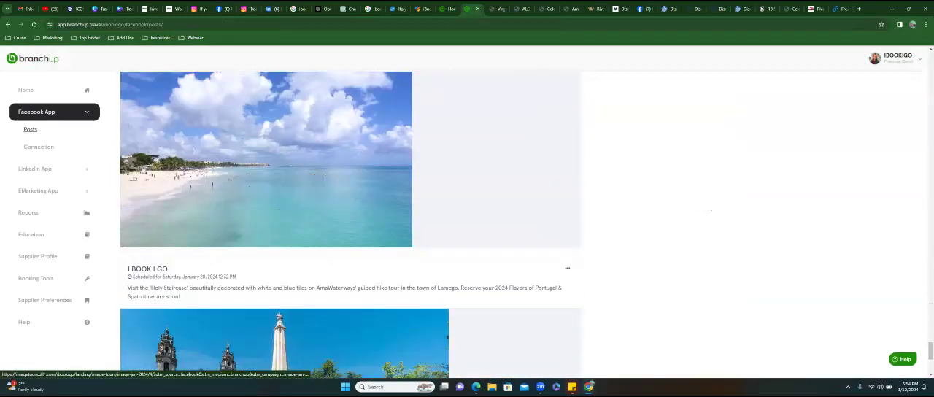
scroll(350, 219, down, 4)
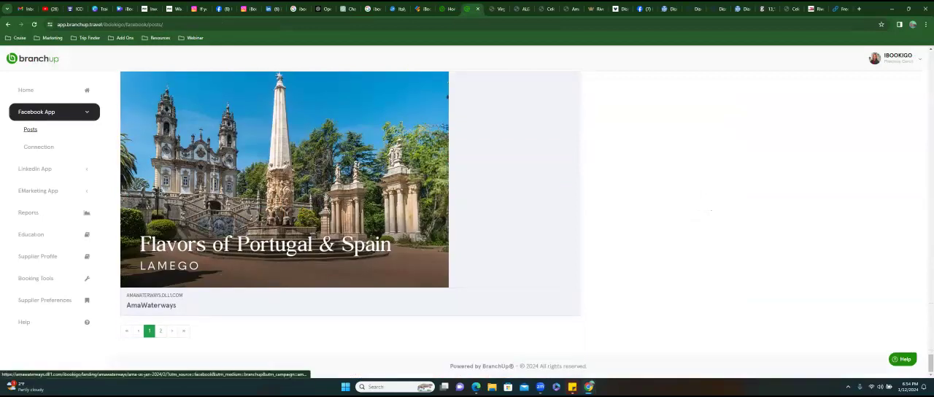
- Open page 2 of the upcoming Facebook posts and look through the scheduled posts down to the end and back
click(161, 332)
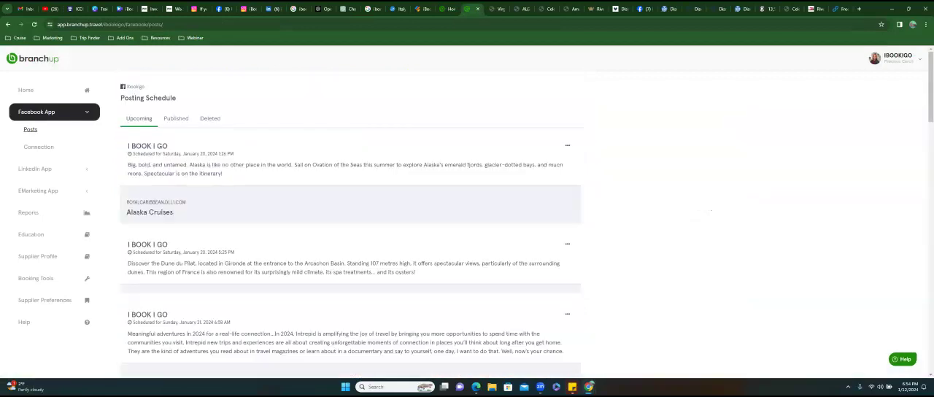
scroll(350, 219, down, 5)
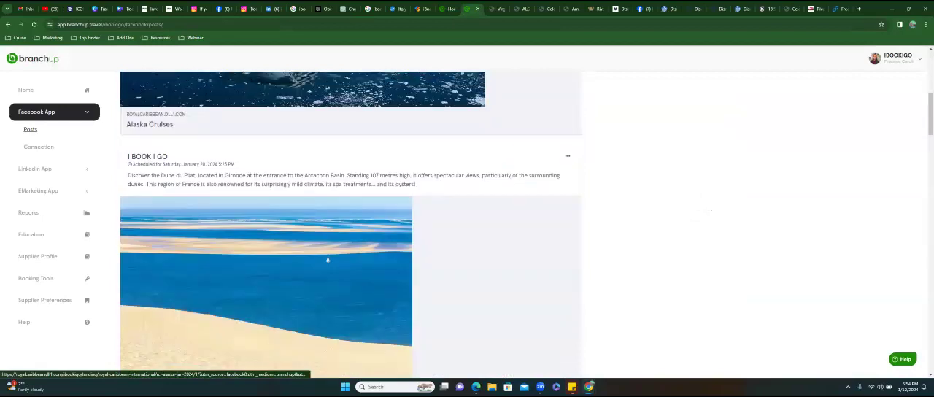
scroll(350, 218, down, 7)
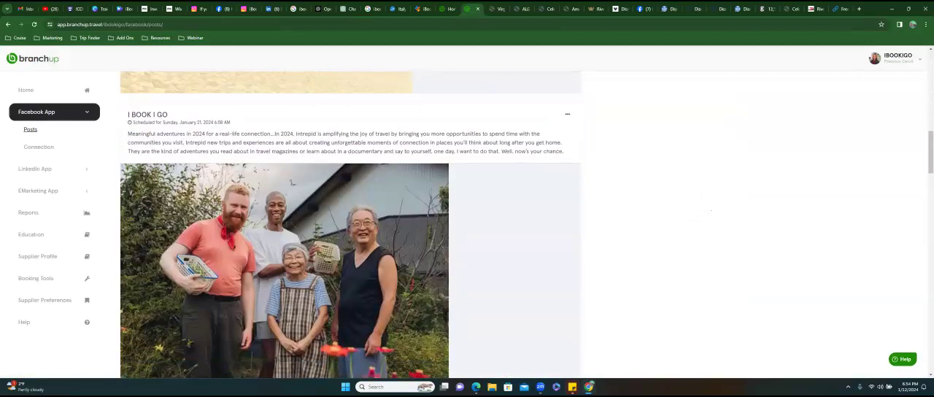
scroll(350, 219, down, 5)
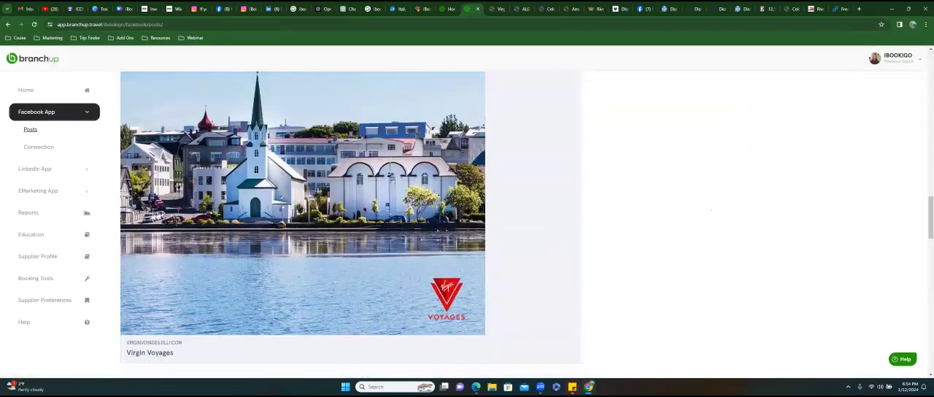
scroll(350, 219, down, 5)
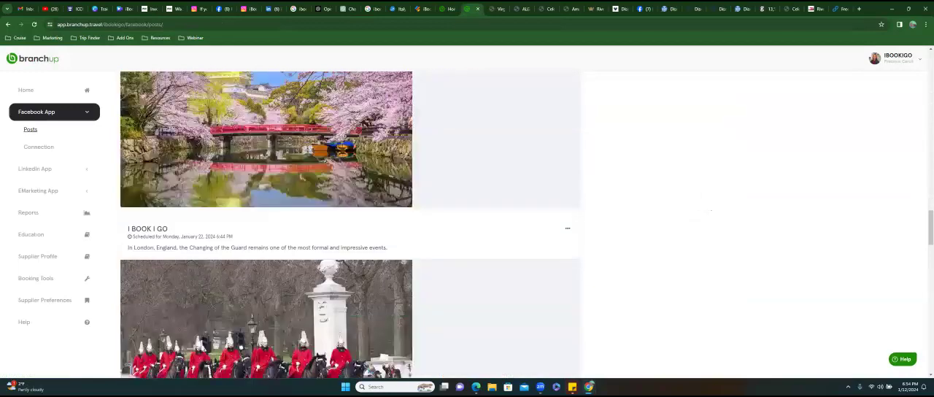
scroll(350, 219, down, 15)
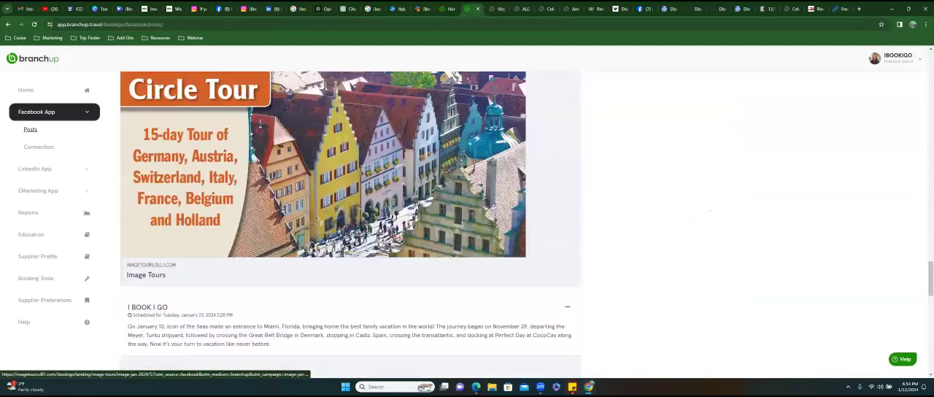
scroll(350, 219, down, 3)
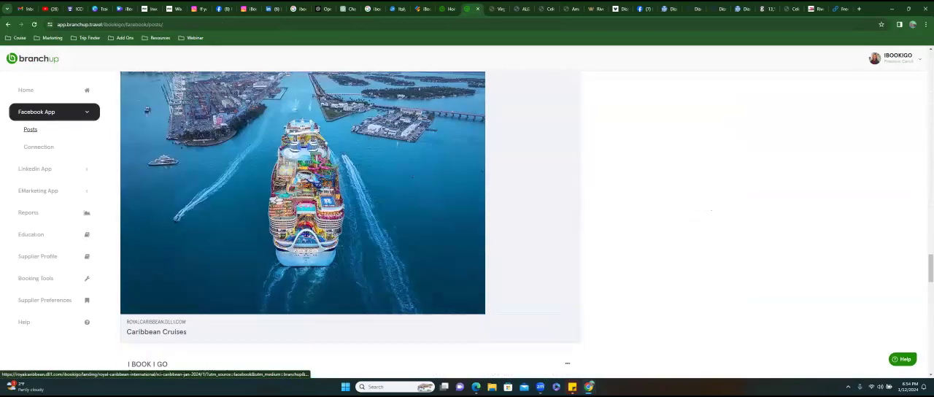
scroll(351, 218, down, 3)
scroll(350, 219, down, 9)
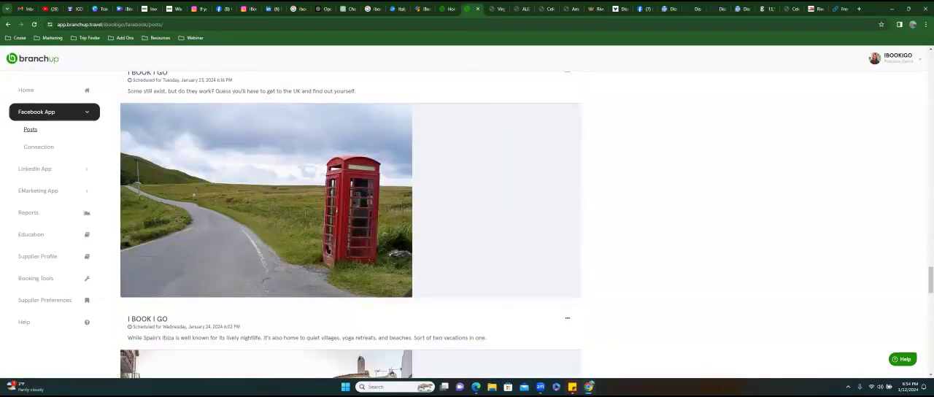
scroll(351, 301, down, 12)
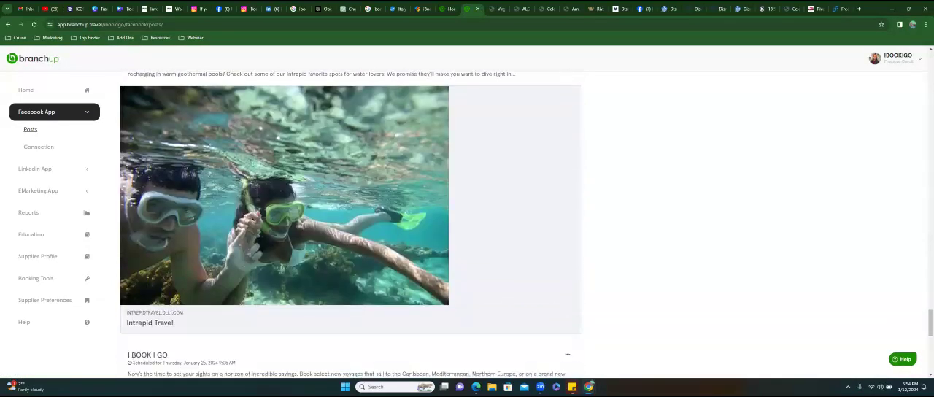
scroll(350, 301, down, 12)
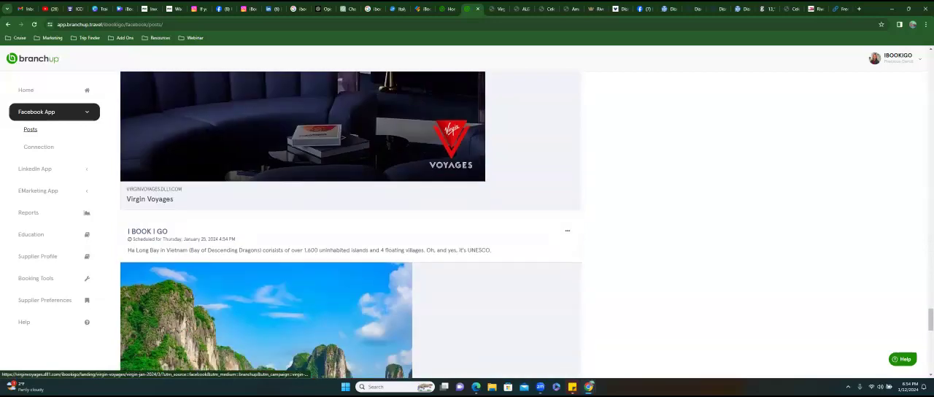
scroll(350, 301, down, 12)
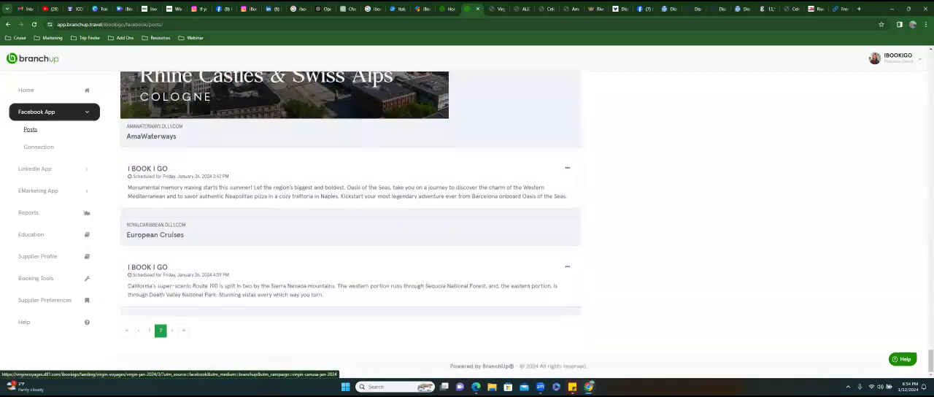
scroll(350, 300, down, 10)
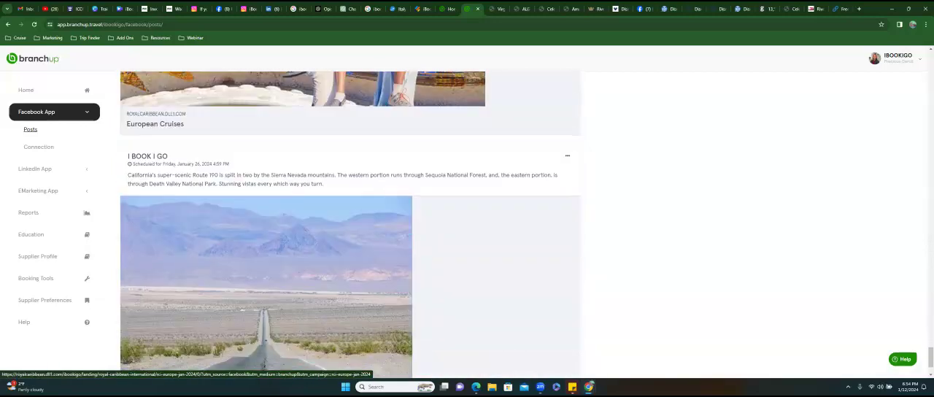
scroll(351, 301, up, 10)
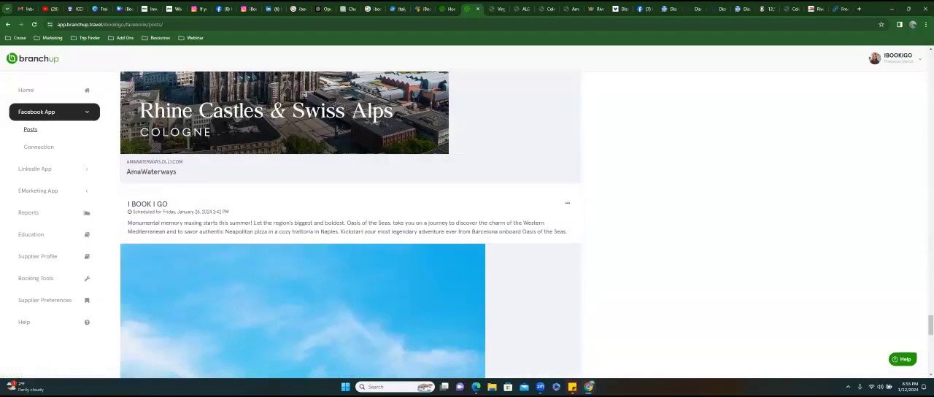
scroll(350, 301, up, 15)
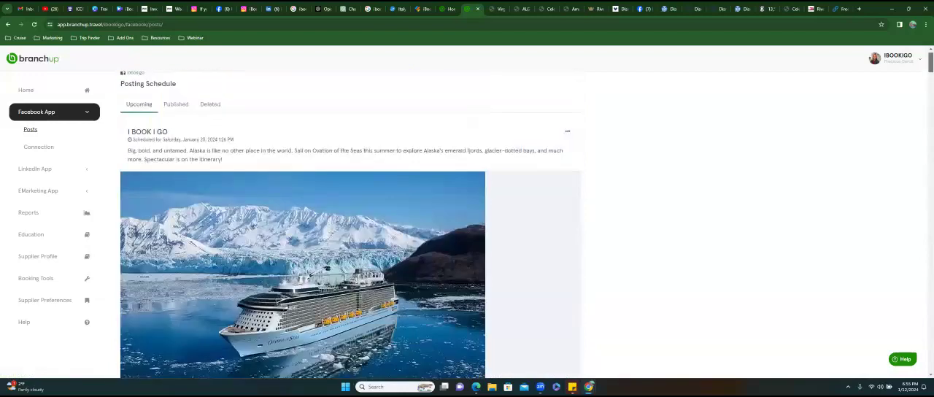
- Show the published Facebook posts and review their content along with each post's reach, engagement and clicks
click(177, 121)
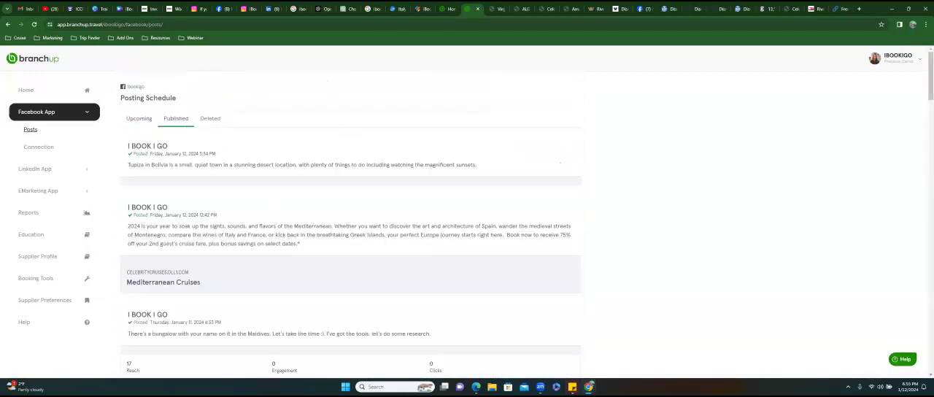
scroll(350, 219, down, 3)
scroll(326, 211, down, 3)
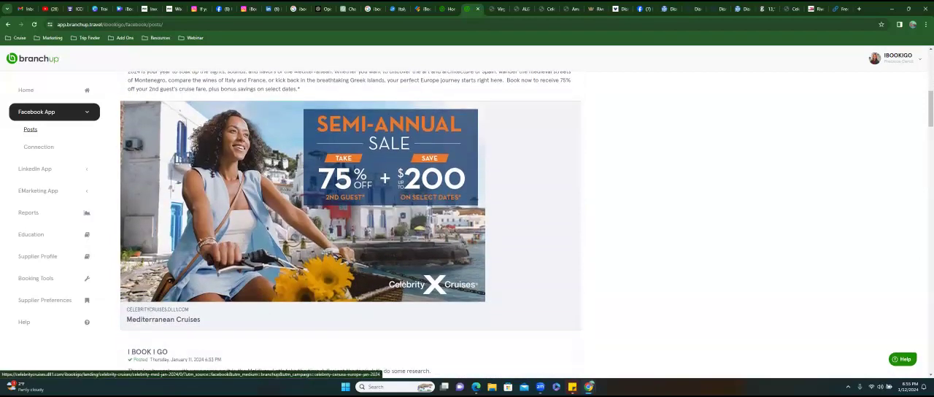
scroll(326, 210, down, 2)
scroll(326, 210, down, 7)
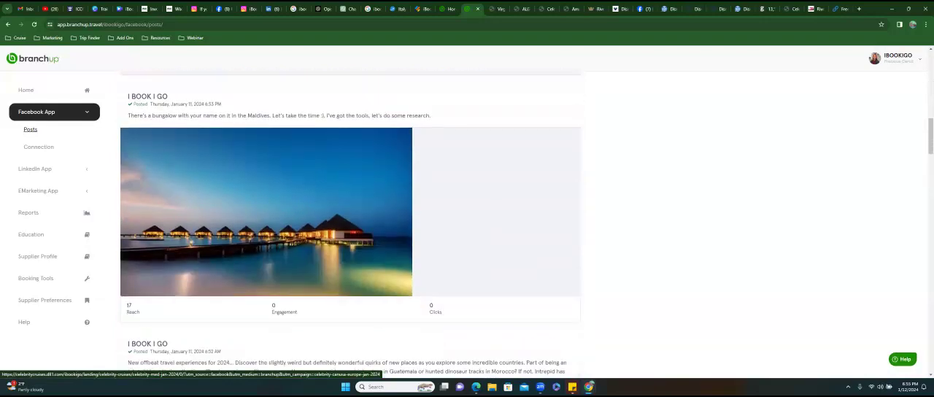
scroll(326, 210, down, 12)
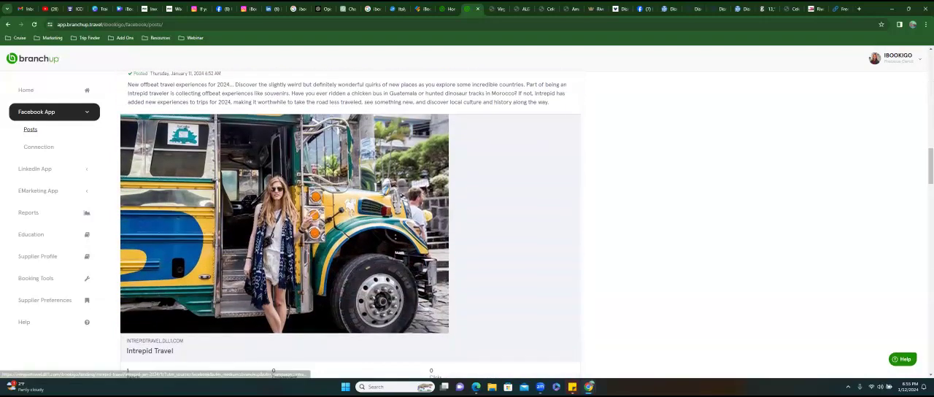
scroll(326, 210, down, 13)
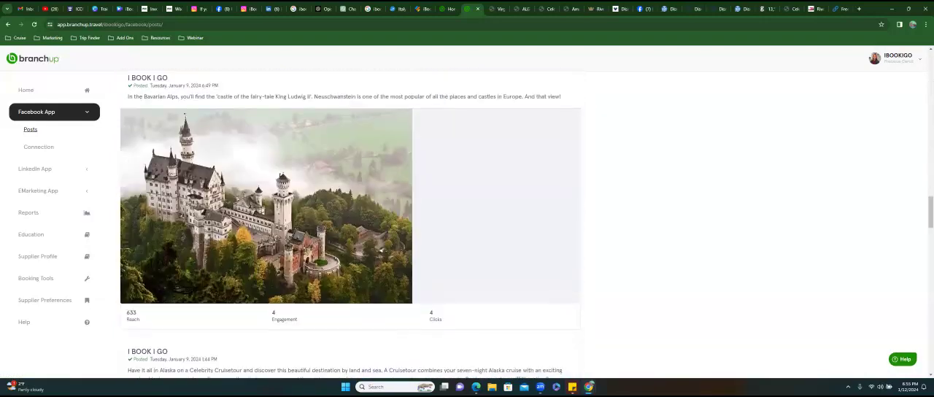
scroll(326, 210, down, 12)
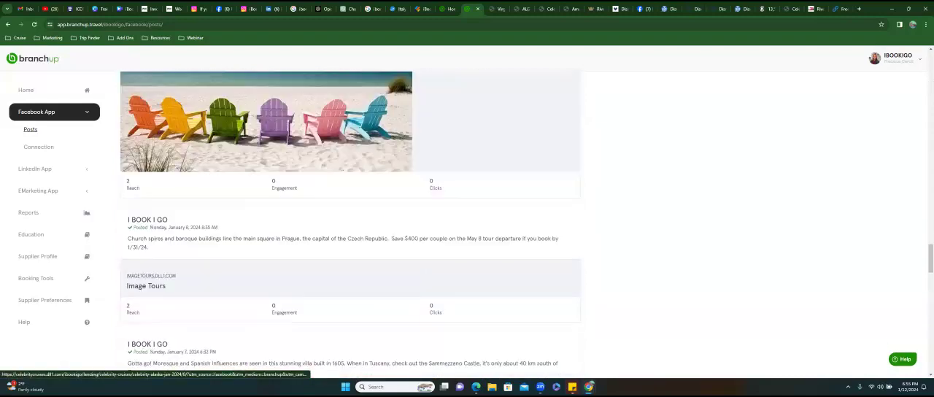
scroll(326, 210, down, 12)
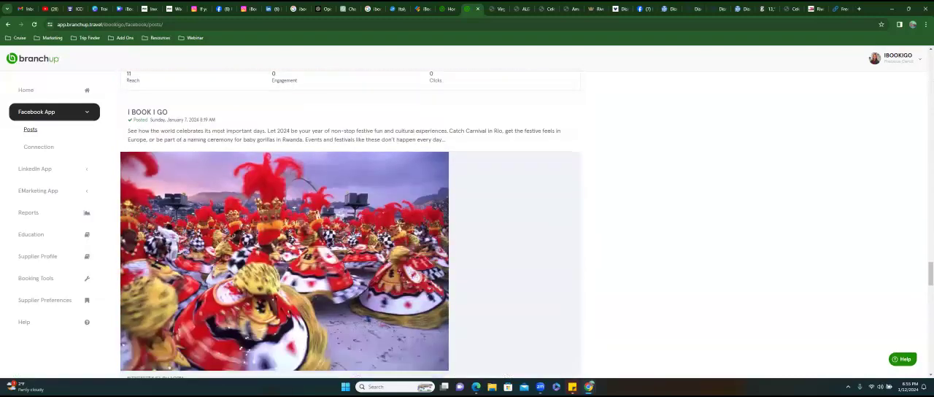
scroll(317, 194, down, 10)
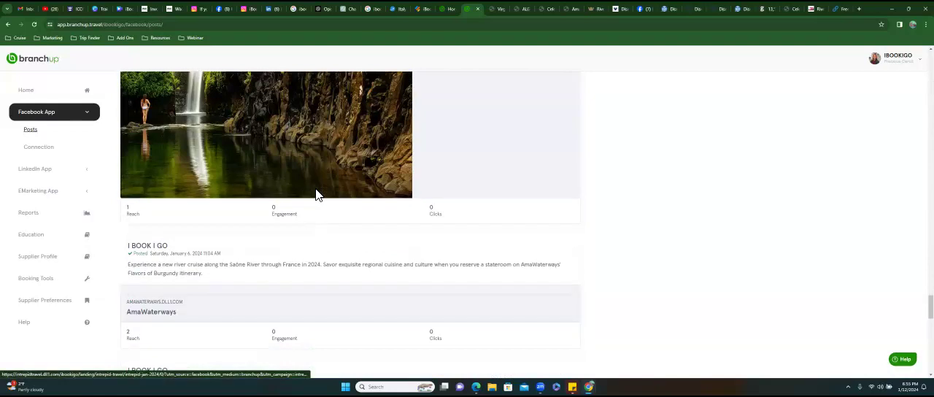
scroll(317, 194, down, 10)
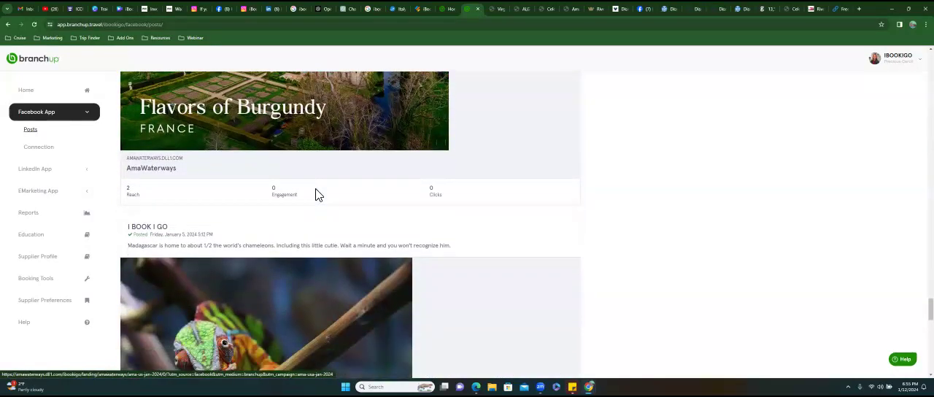
- Review the older published Facebook posts from early January 2024 and their reach, engagement and clicks down to the end of page 1
scroll(323, 195, down, 10)
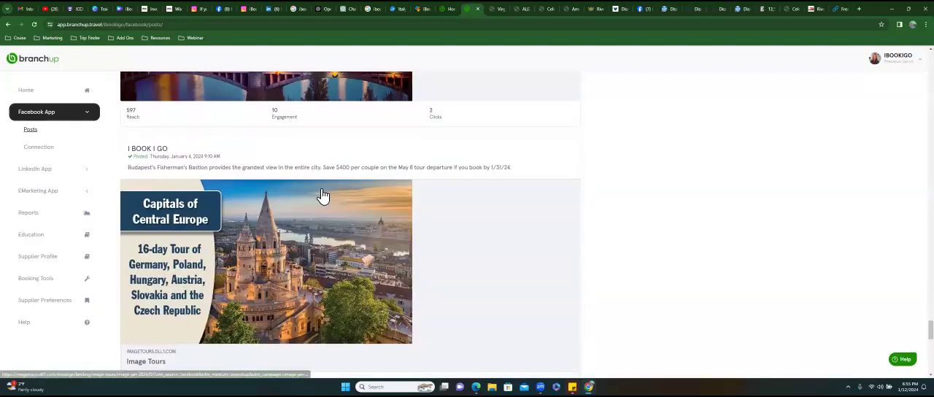
scroll(321, 195, up, 3)
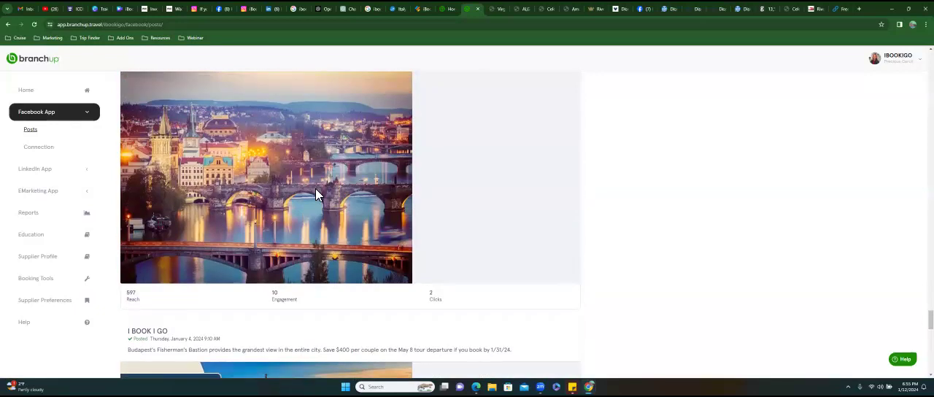
scroll(315, 188, up, 3)
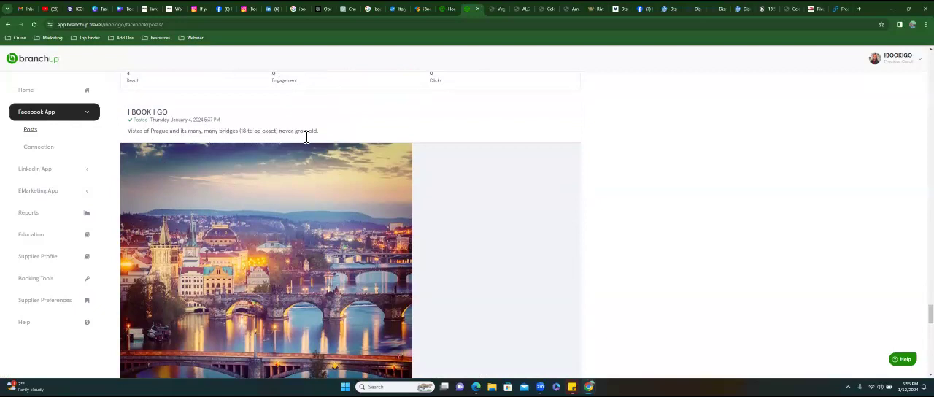
scroll(350, 224, down, 3)
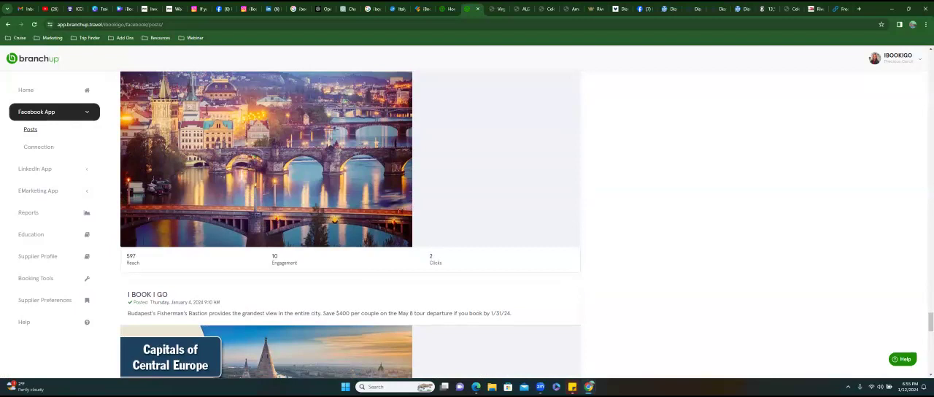
scroll(350, 225, down, 10)
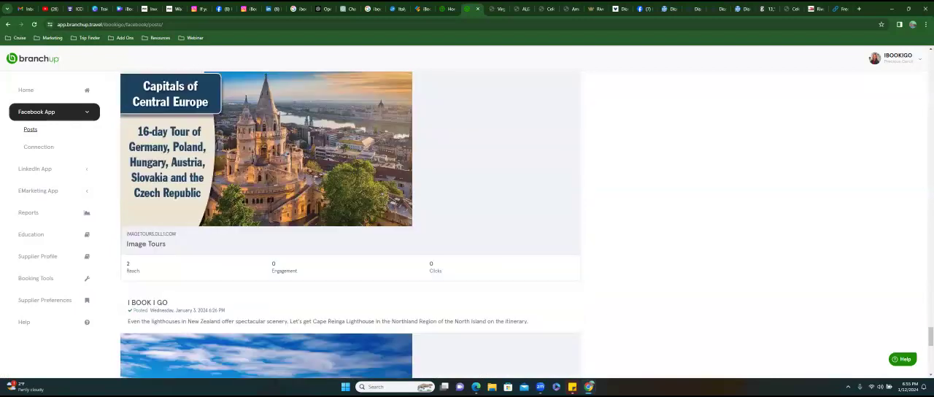
scroll(350, 225, down, 2)
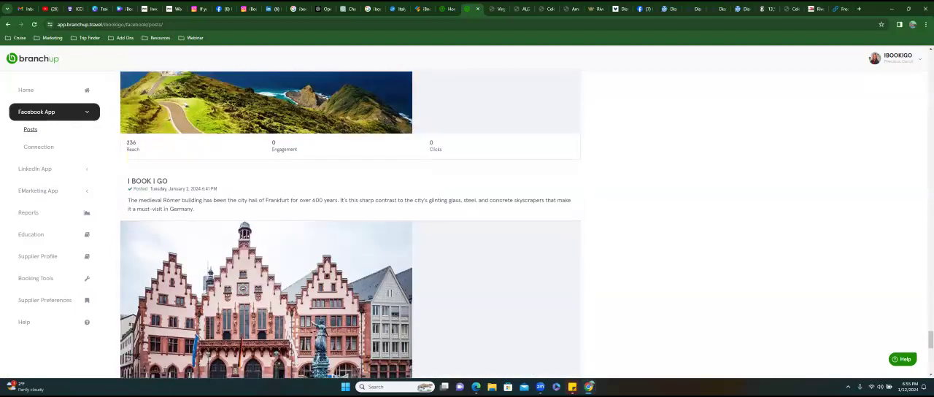
scroll(350, 225, up, 3)
scroll(350, 225, down, 5)
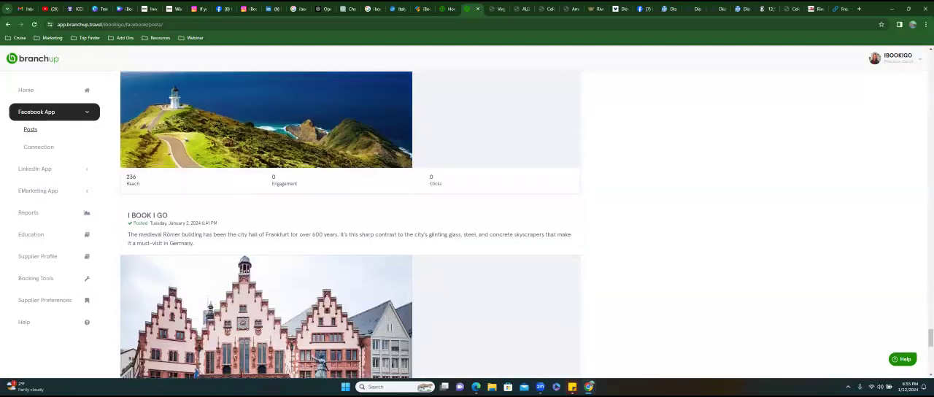
scroll(350, 225, down, 4)
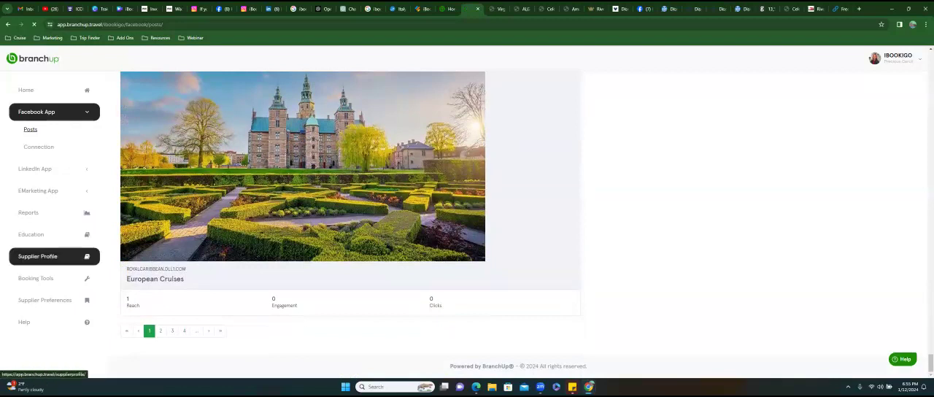
- Open the supplier profiles and look through the whole list of cruise and tour suppliers down to Viking and back
click(54, 256)
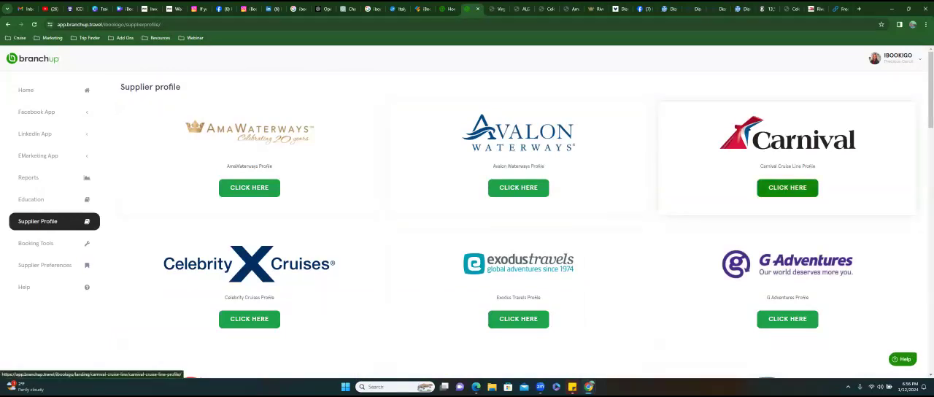
scroll(787, 182, down, 3)
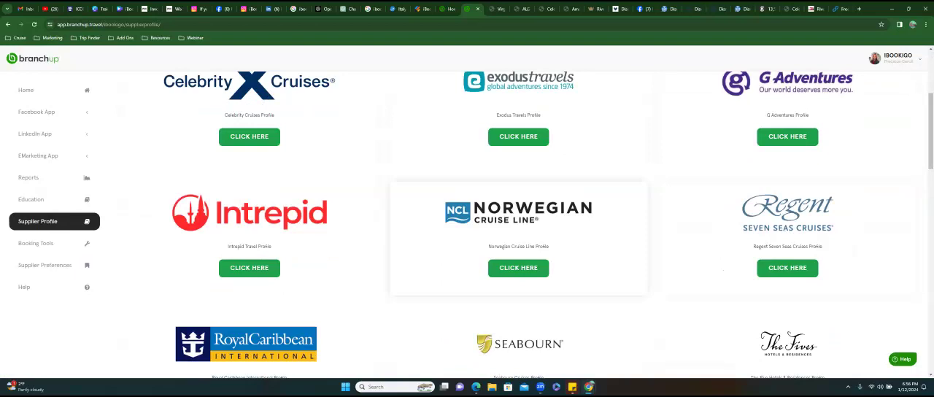
scroll(518, 218, down, 1)
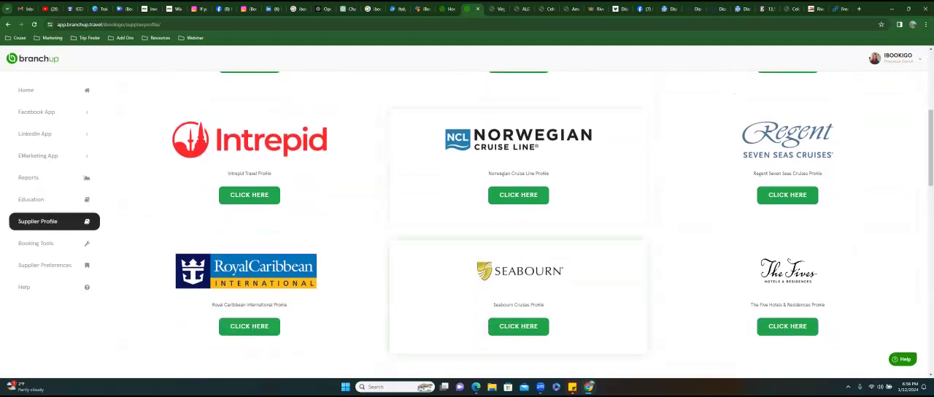
scroll(518, 219, down, 2)
scroll(518, 219, down, 2)
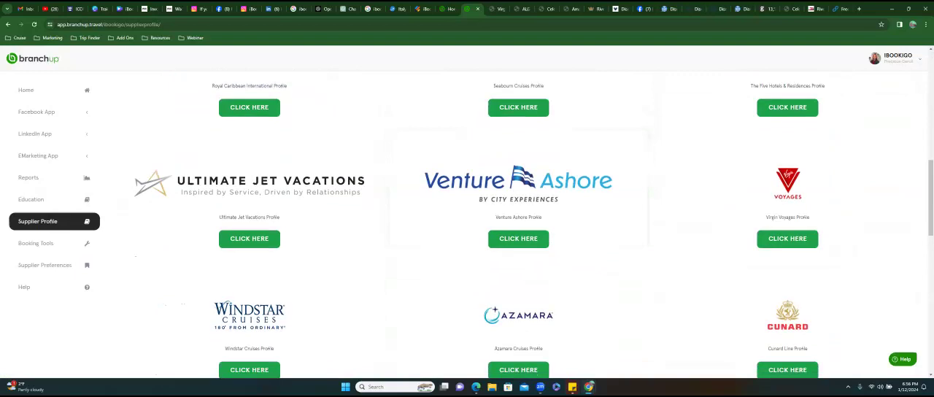
scroll(518, 219, down, 2)
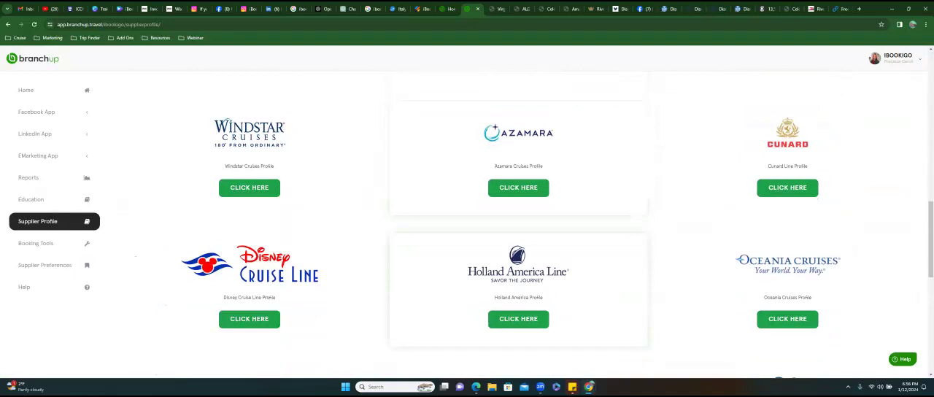
scroll(518, 241, down, 2)
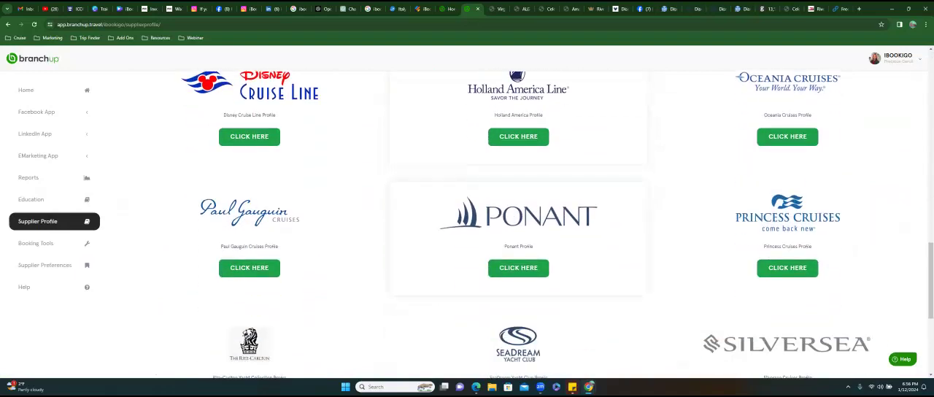
scroll(517, 186, down, 3)
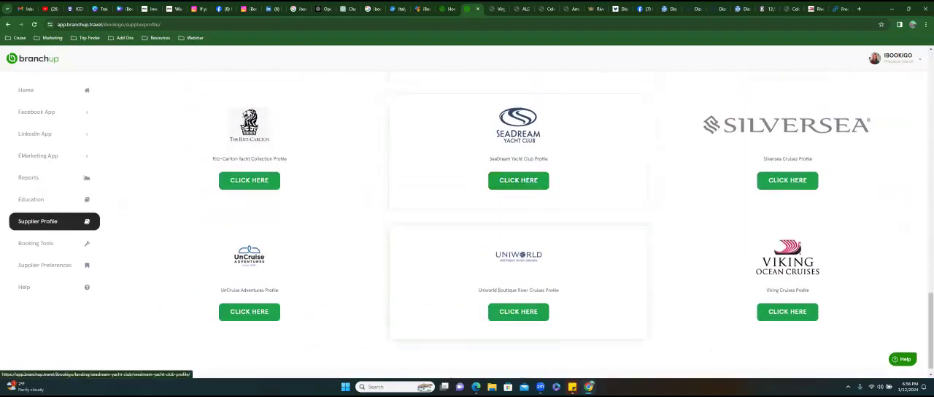
scroll(518, 226, down, 1)
scroll(518, 240, up, 10)
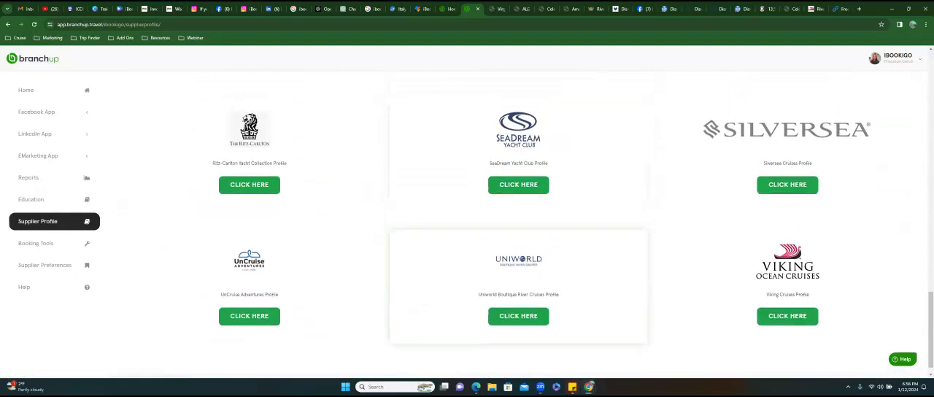
scroll(518, 223, up, 4)
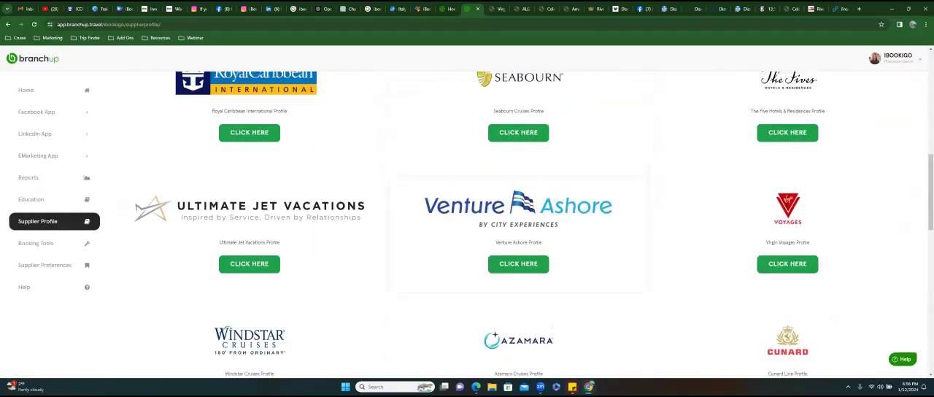
scroll(517, 222, up, 3)
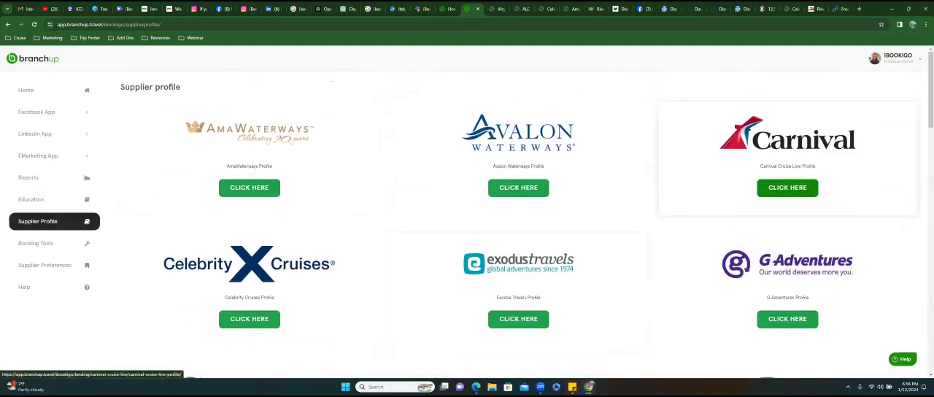
- Open the Carnival Cruise Line profile and read it from the overview through the agent marketing tools
click(787, 187)
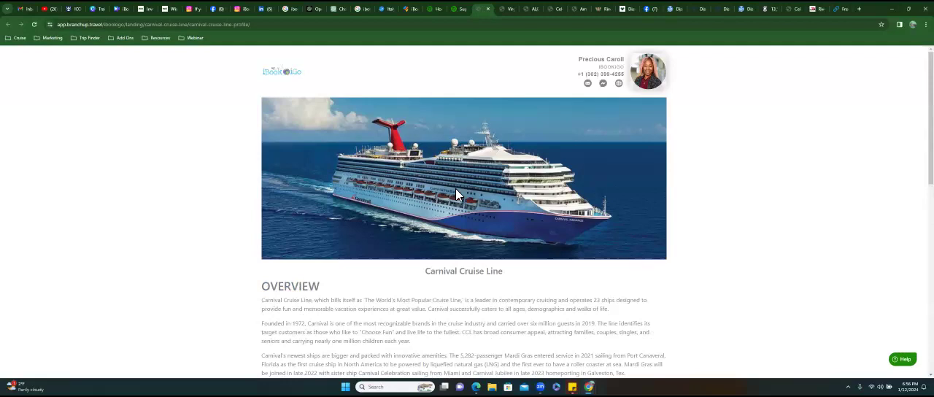
scroll(456, 194, down, 2)
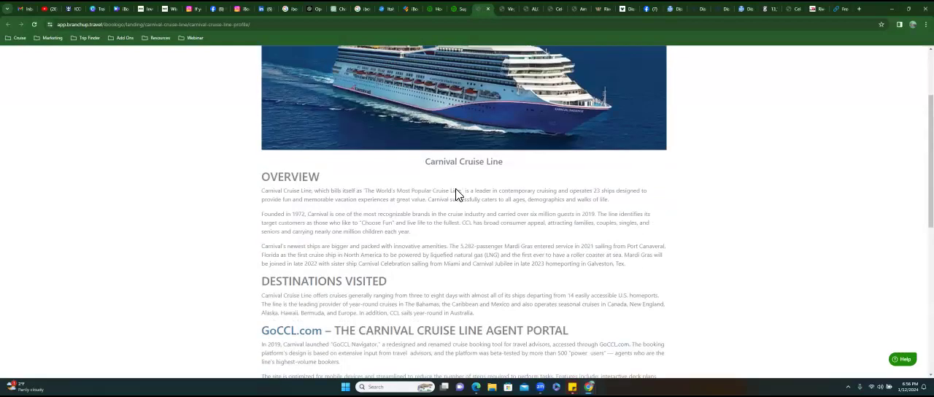
scroll(455, 193, down, 2)
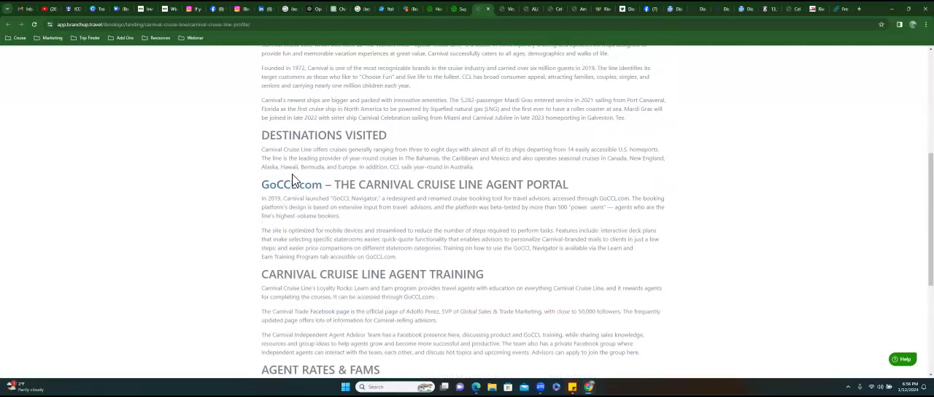
scroll(296, 193, down, 2)
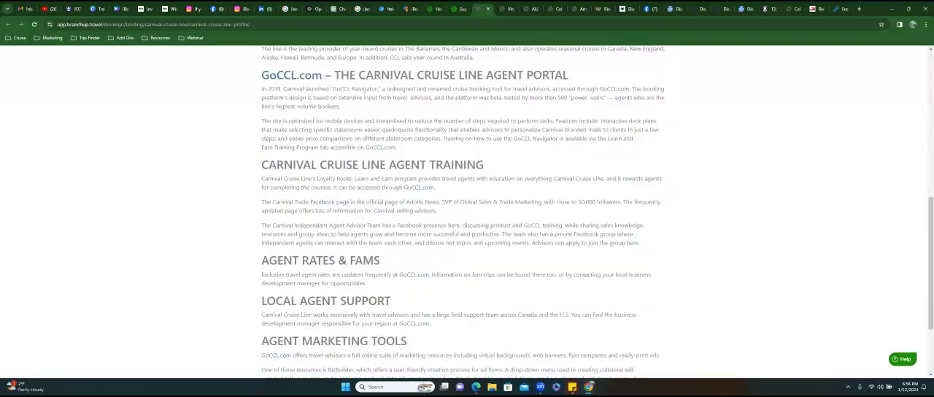
scroll(455, 211, down, 2)
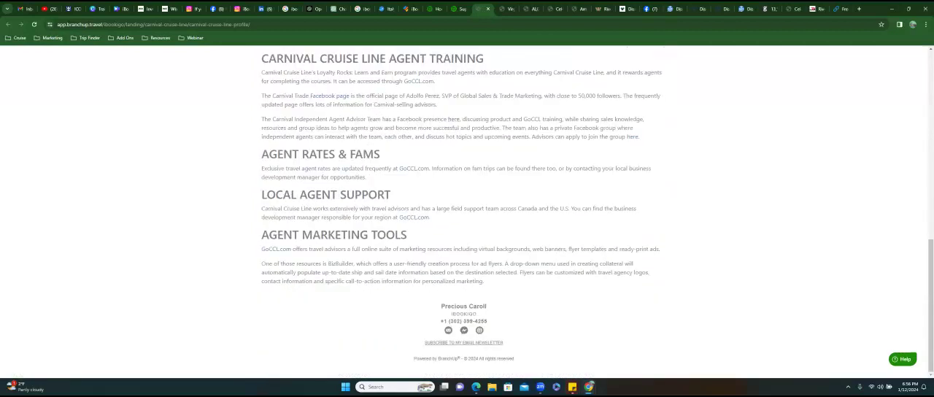
- Return to the supplier list, open the Avalon Waterways profile and read it through the agent marketing tools
click(454, 13)
click(518, 188)
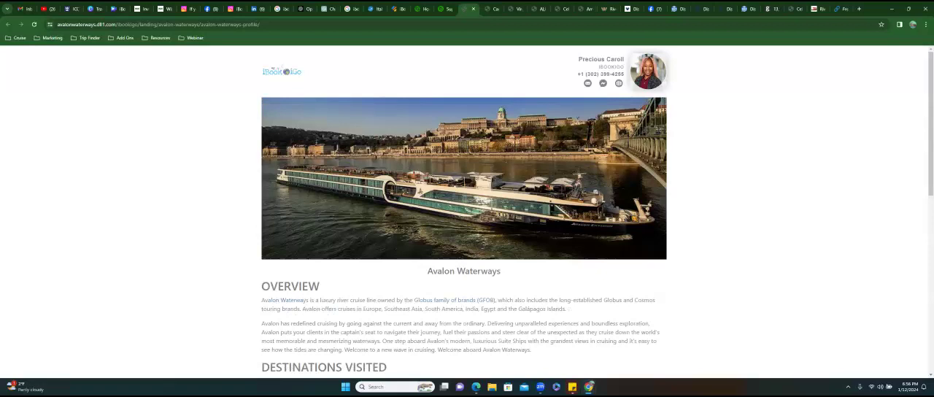
scroll(464, 212, down, 1)
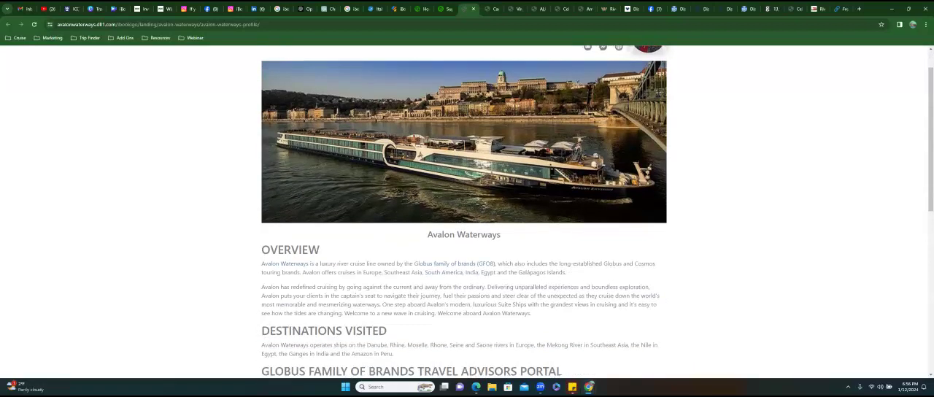
scroll(464, 211, down, 2)
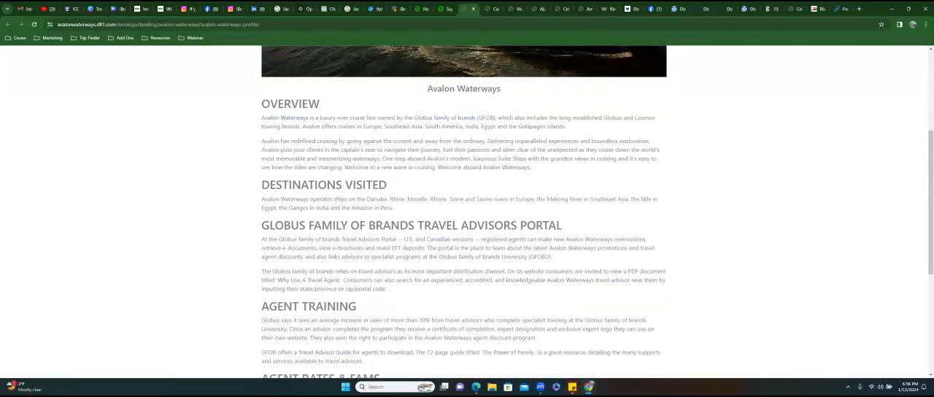
scroll(464, 211, down, 2)
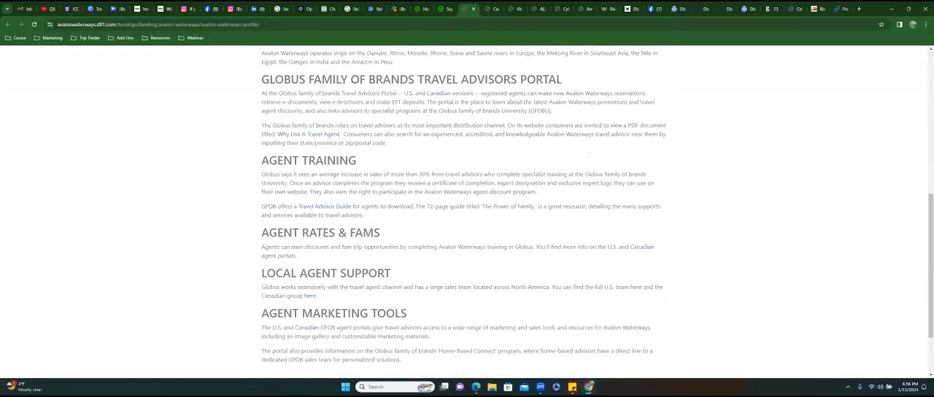
- Go back to Branchup's Facebook posts, show the published ones and skim the first page to its end
click(448, 12)
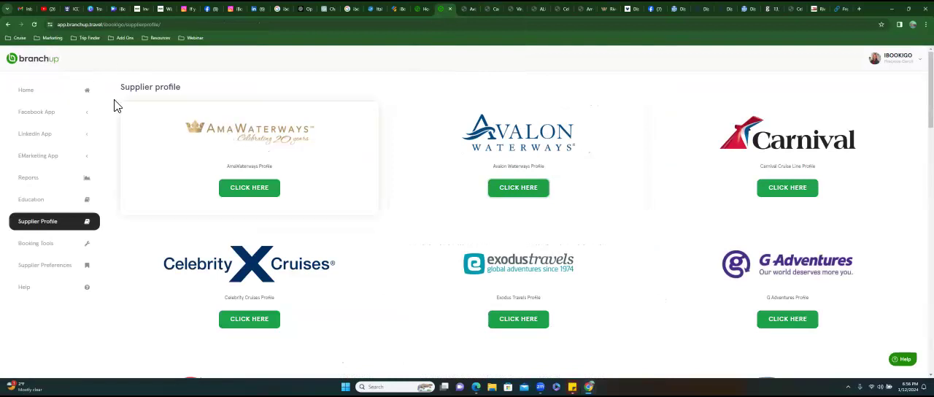
click(38, 117)
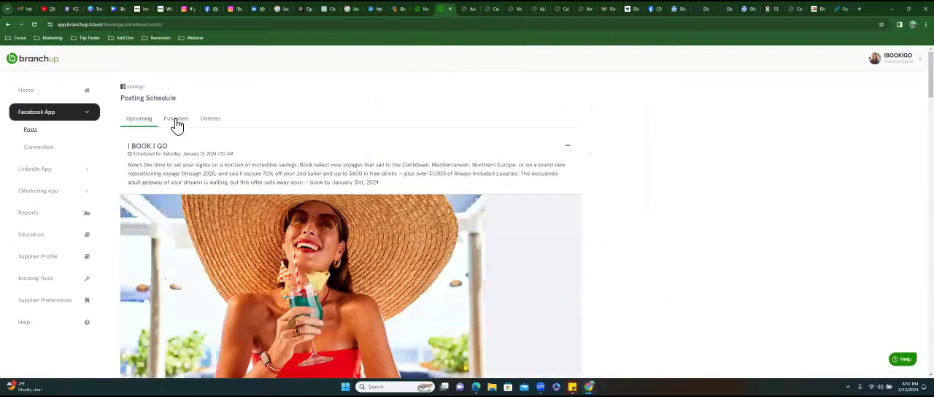
click(178, 121)
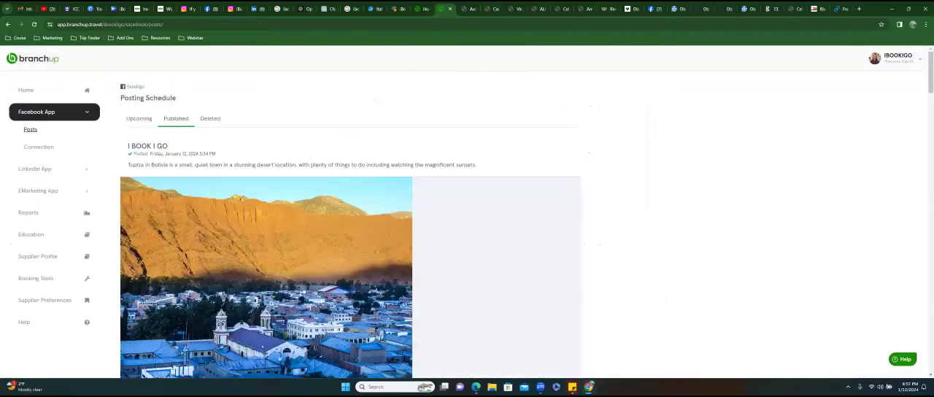
scroll(350, 225, down, 20)
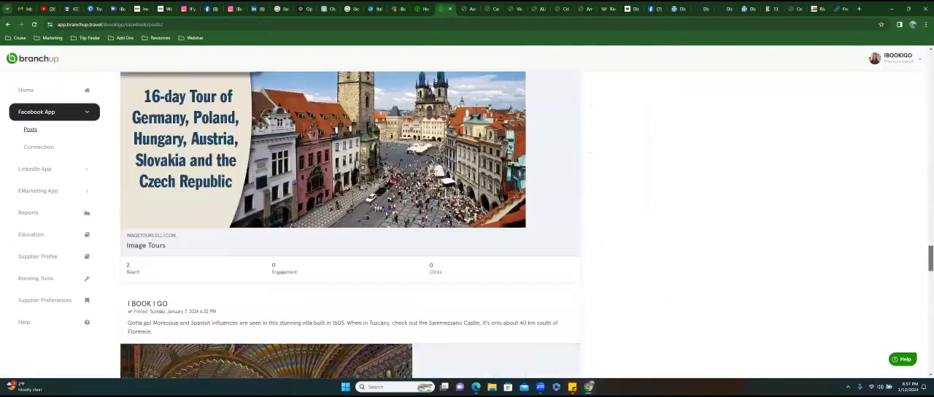
drag(930, 258, 930, 64)
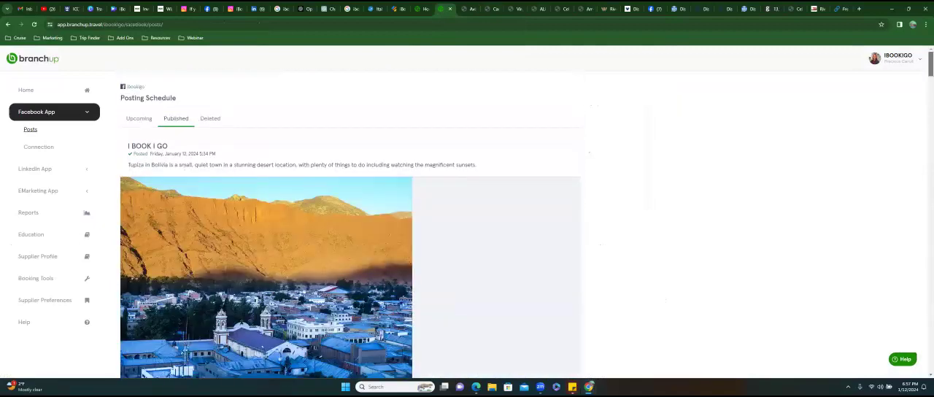
drag(929, 64, 930, 285)
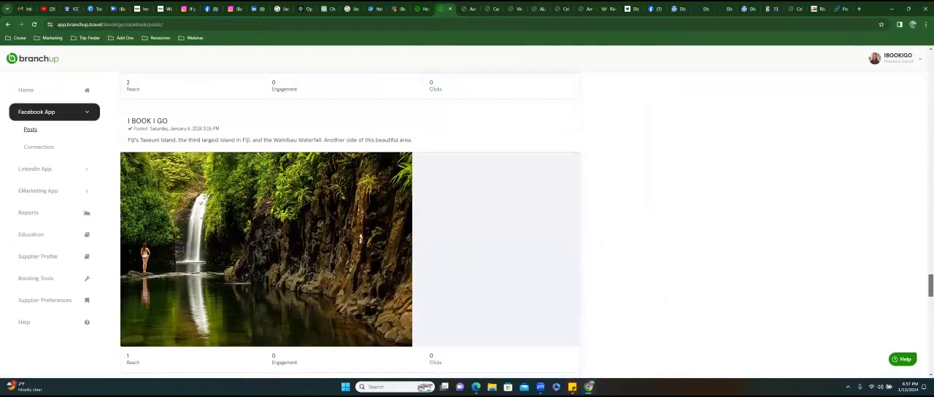
scroll(360, 237, down, 20)
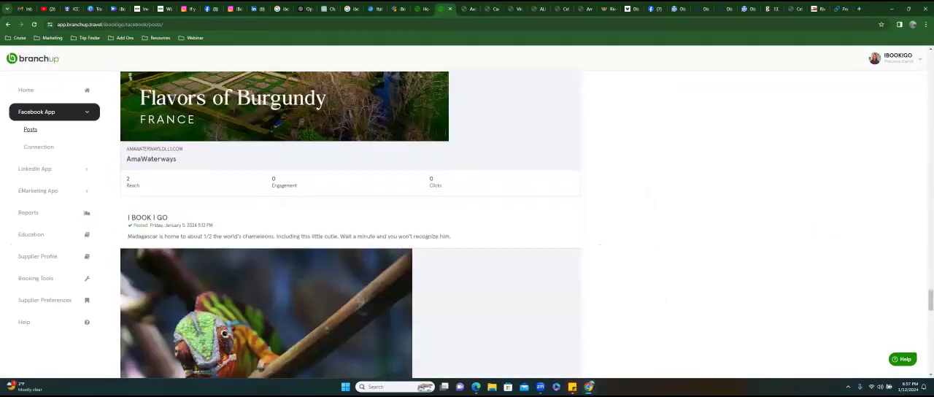
scroll(351, 219, down, 20)
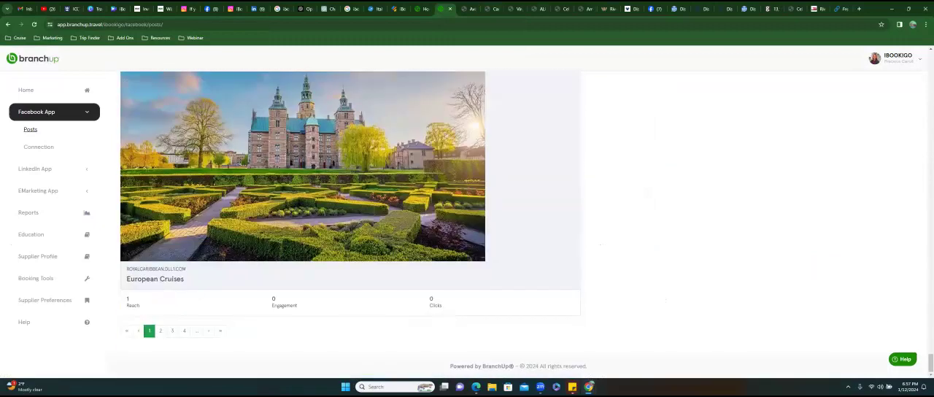
- Show the second page of published Facebook posts and skim it down to the Norwegian Cruise Line post about Great Stirrup Cay
click(161, 331)
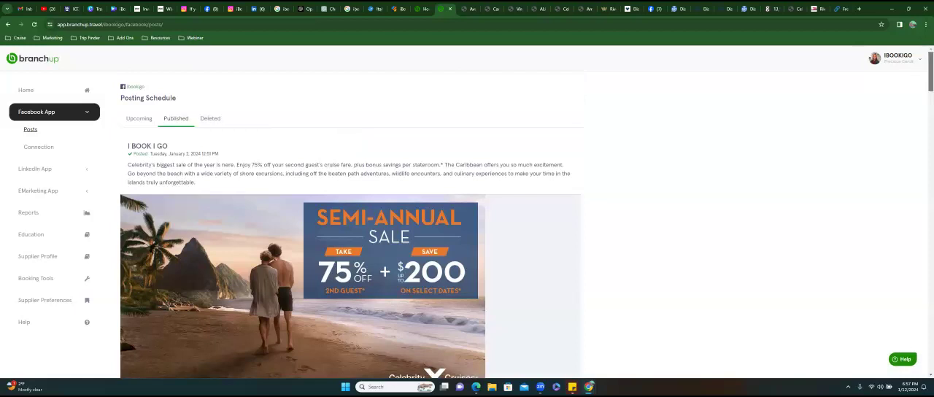
scroll(351, 219, down, 15)
scroll(351, 219, down, 15)
scroll(350, 219, down, 15)
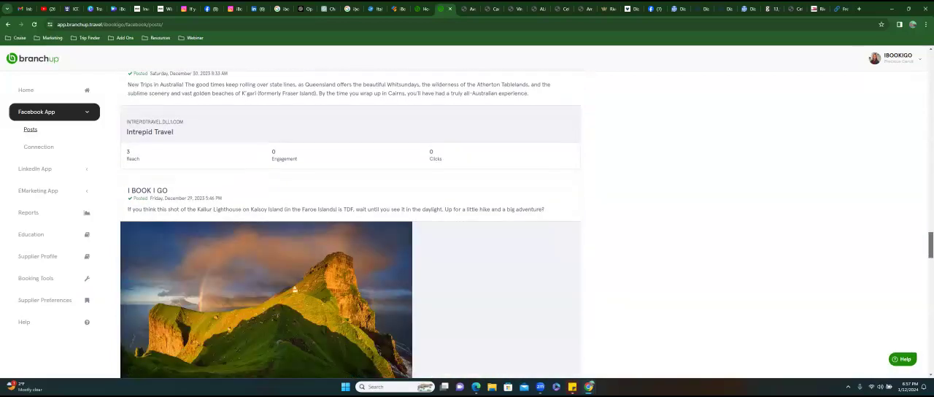
scroll(350, 218, down, 10)
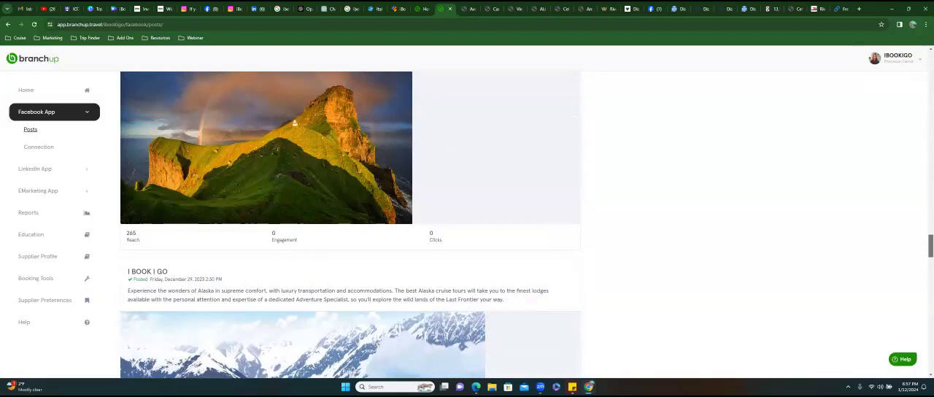
scroll(350, 227, up, 2)
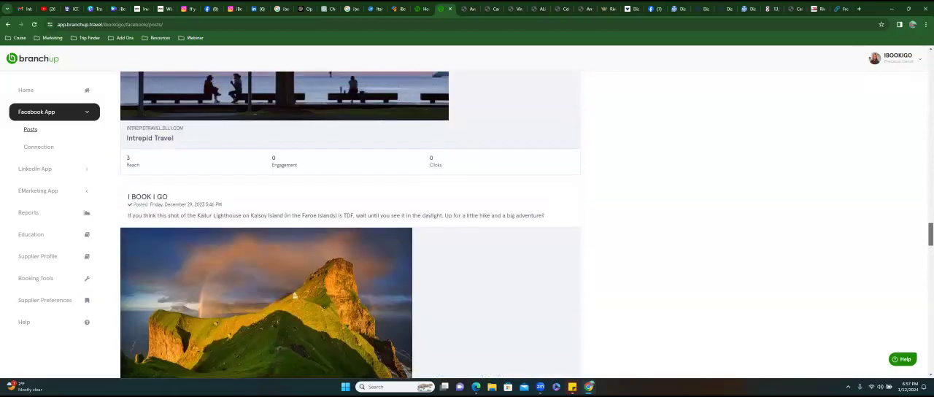
scroll(350, 224, down, 15)
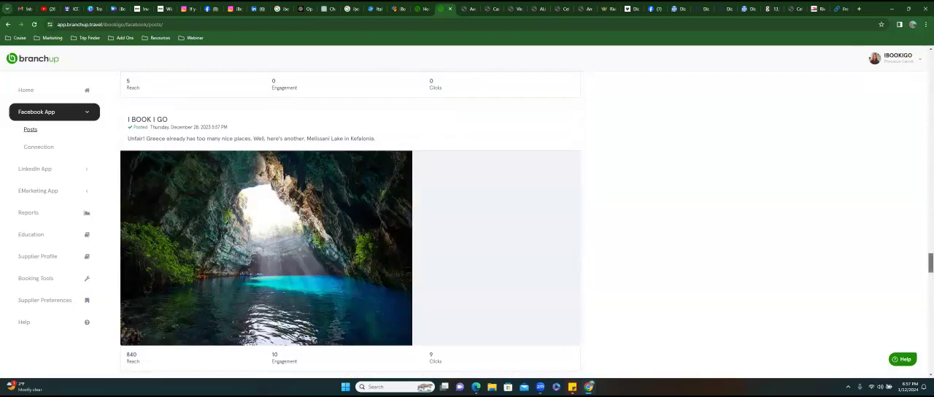
scroll(351, 224, down, 3)
scroll(350, 225, up, 2)
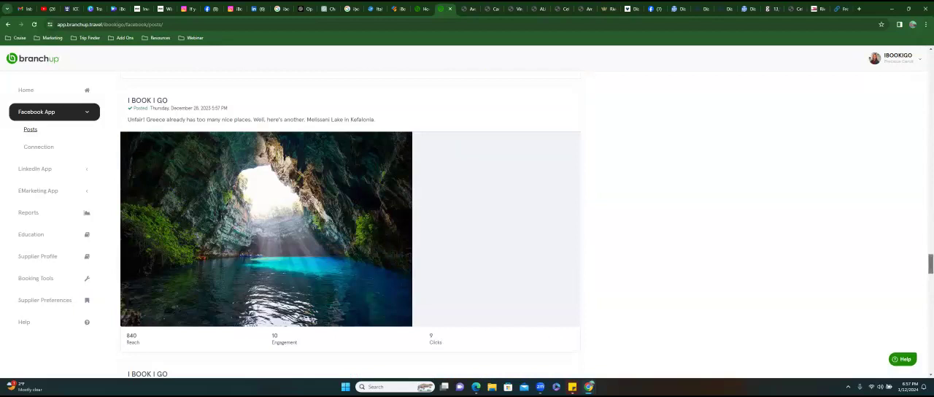
scroll(350, 225, down, 4)
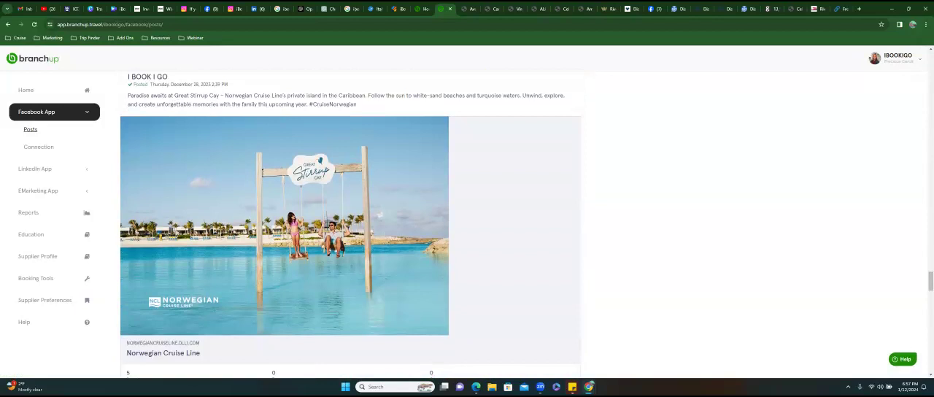
- Open the Great Stirrup Cay post's Norwegian landing page and read through its offers, including the sample itinerary for Explore Alaska
click(379, 214)
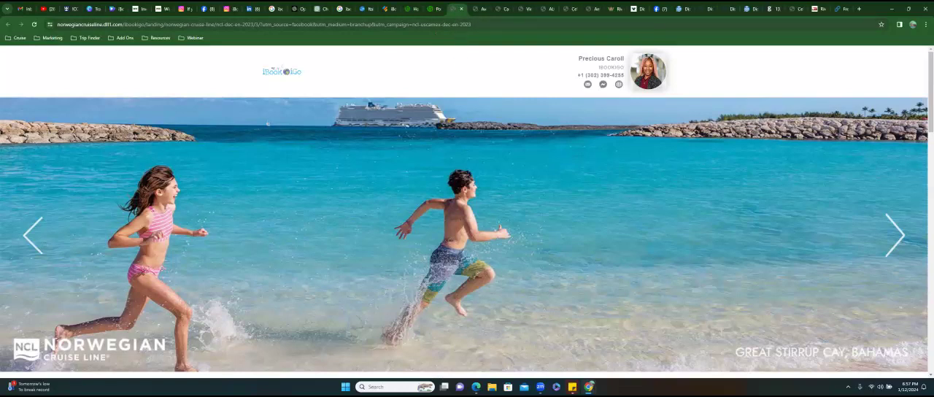
scroll(467, 211, down, 5)
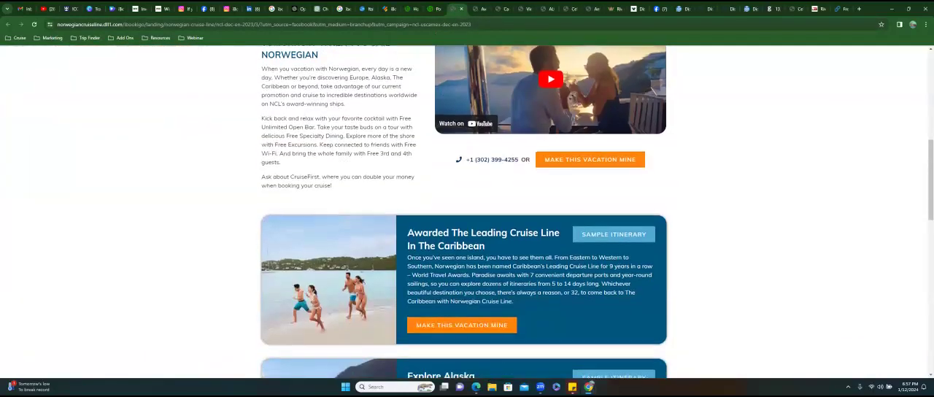
scroll(467, 212, down, 3)
scroll(467, 211, down, 2)
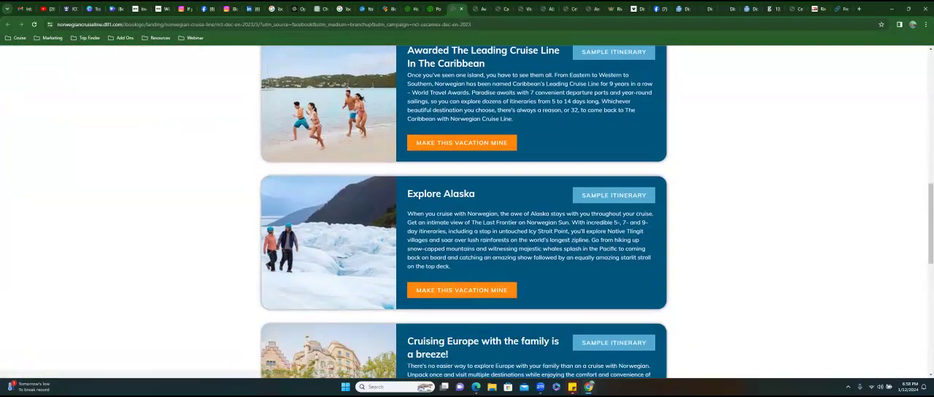
click(610, 194)
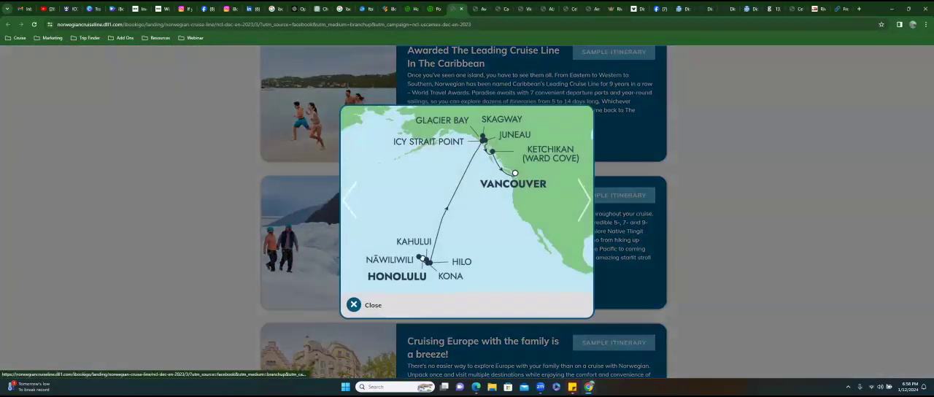
click(353, 302)
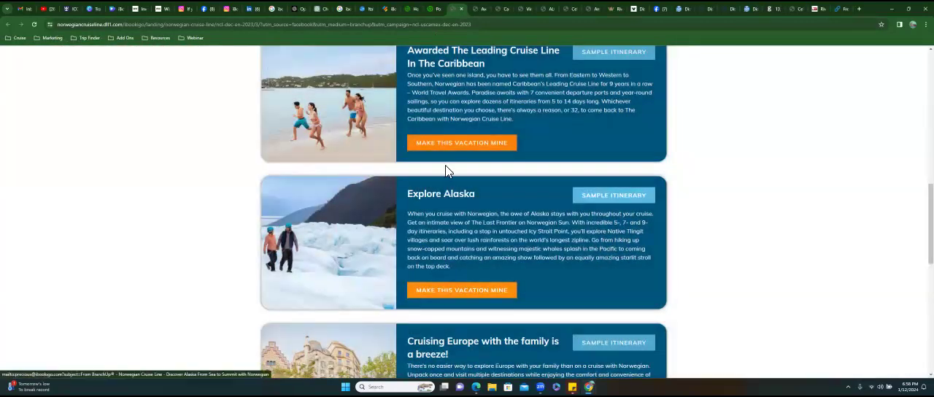
scroll(464, 211, down, 4)
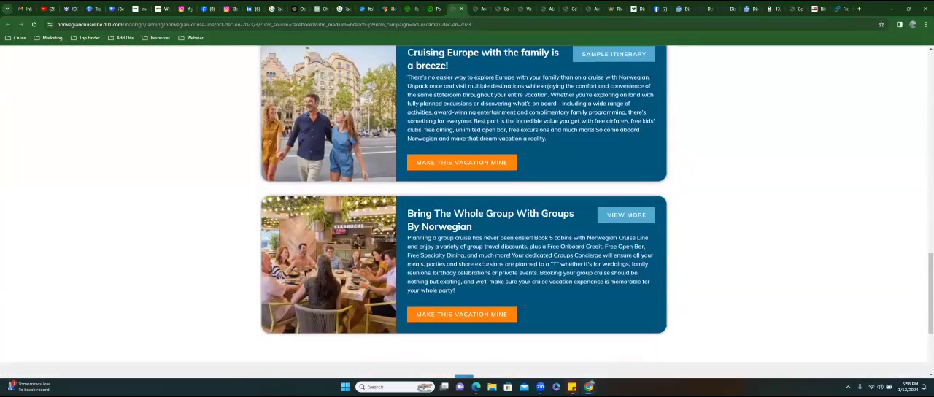
scroll(467, 212, down, 2)
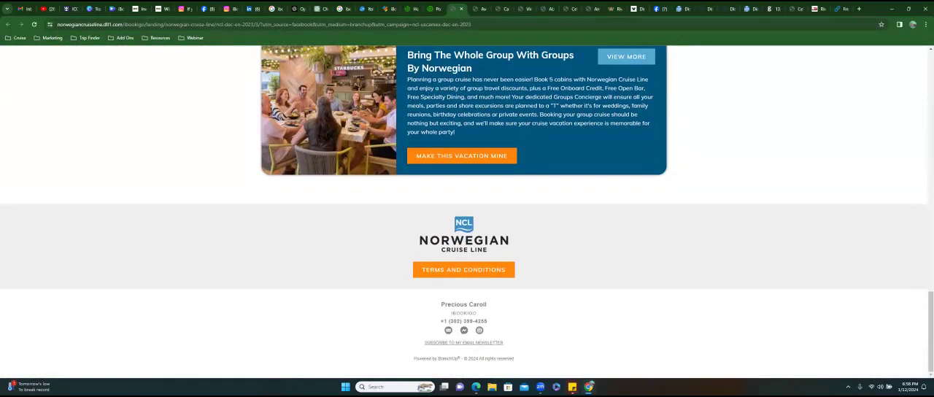
scroll(464, 211, up, 8)
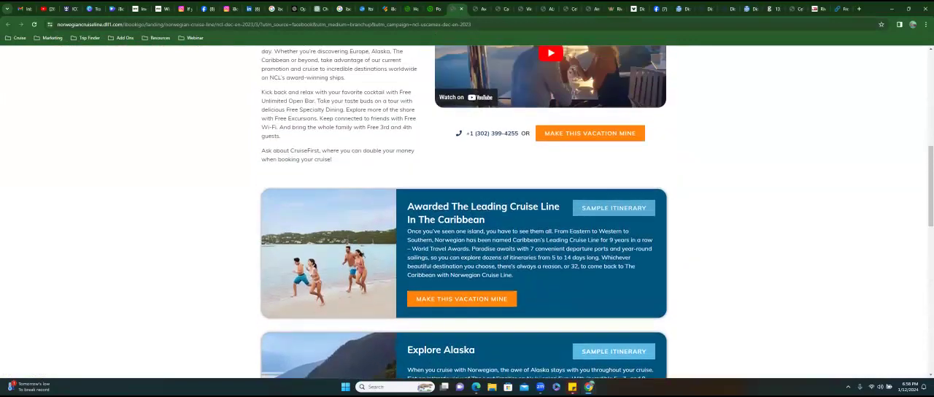
scroll(529, 270, up, 2)
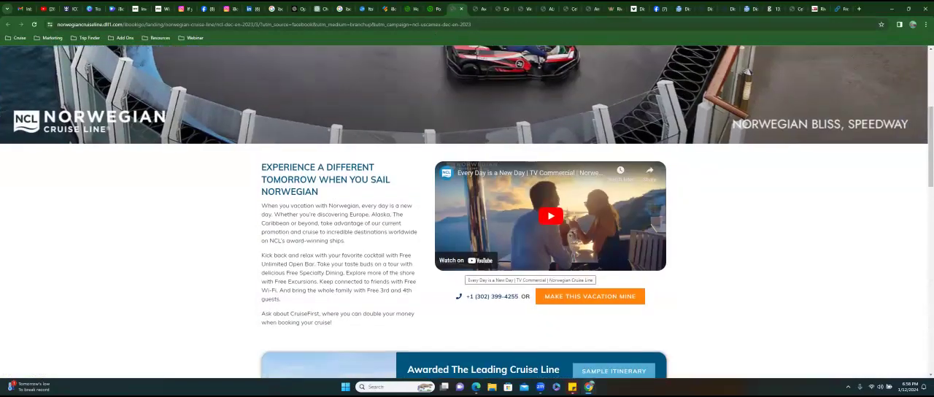
- Copy the full web address of the Norwegian Cruise Line landing page
click(440, 25)
right_click(430, 25)
click(443, 94)
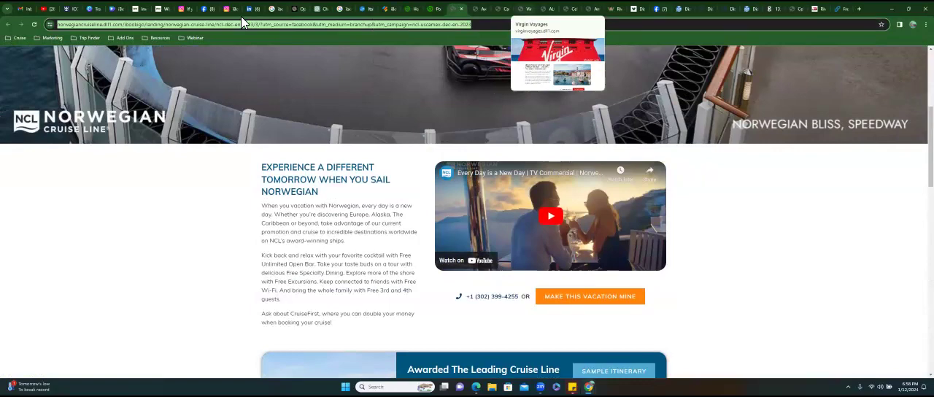
- Back in the Wix editor, duplicate the Celebrity Cruises heading and place the copy over the "Fresh & New" column beside Royal Caribbean
click(162, 10)
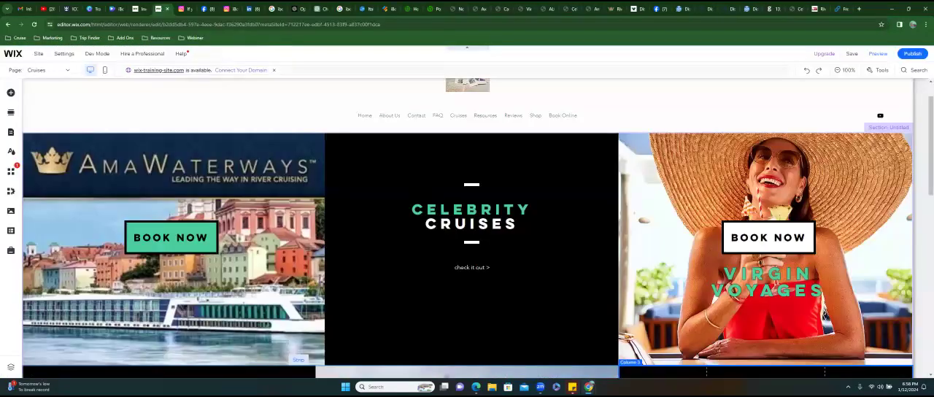
scroll(766, 292, down, 5)
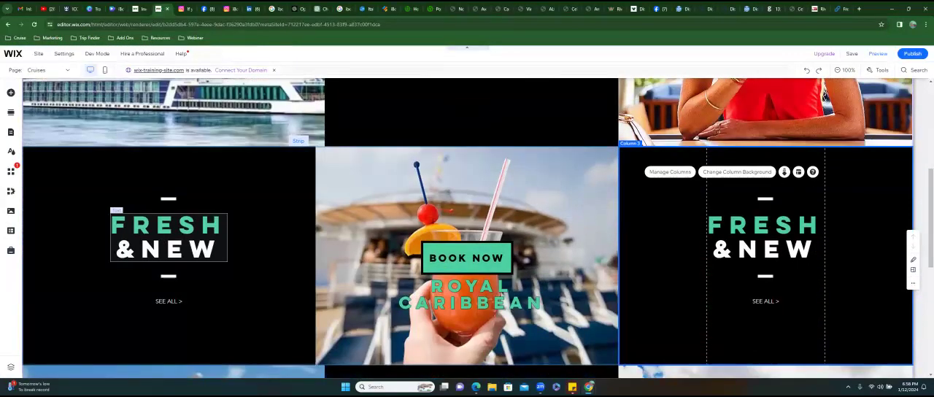
scroll(454, 165, up, 3)
click(459, 148)
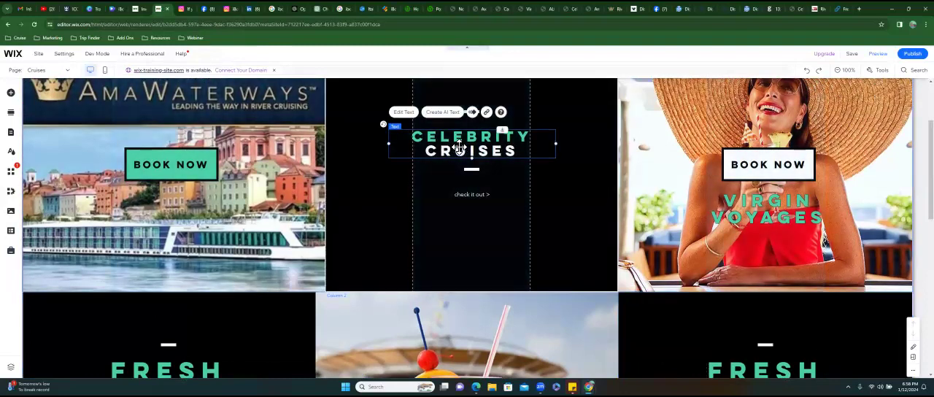
right_click(459, 148)
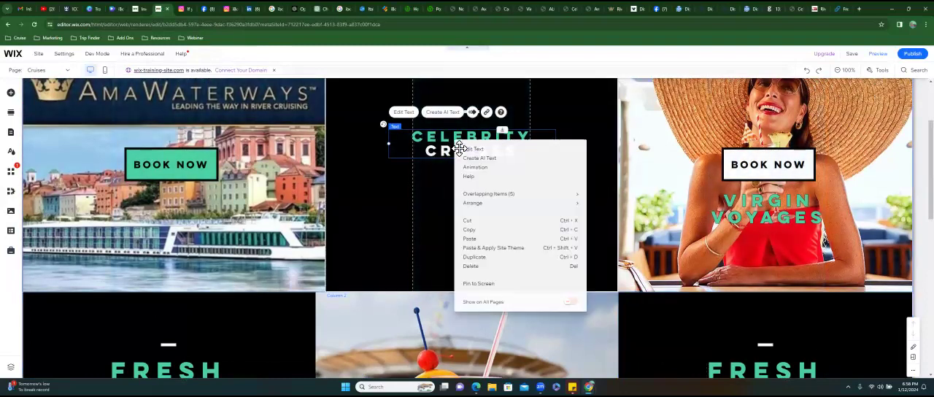
key(ctrl+d)
drag(567, 164, 716, 377)
drag(722, 358, 764, 270)
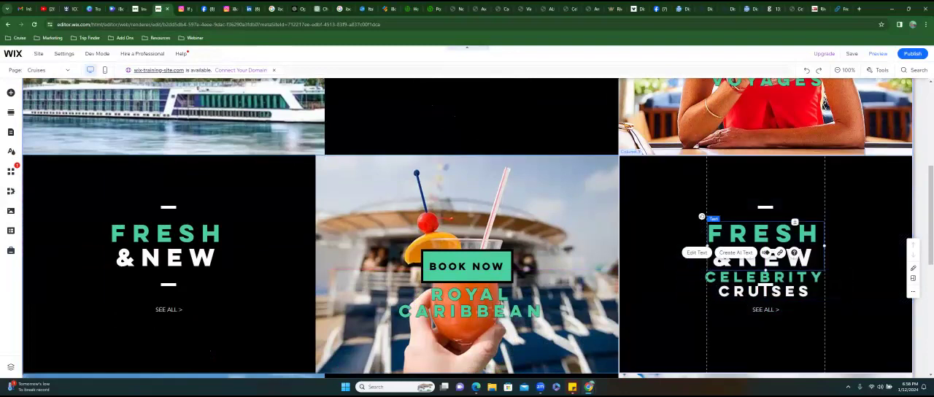
click(764, 267)
key(Delete)
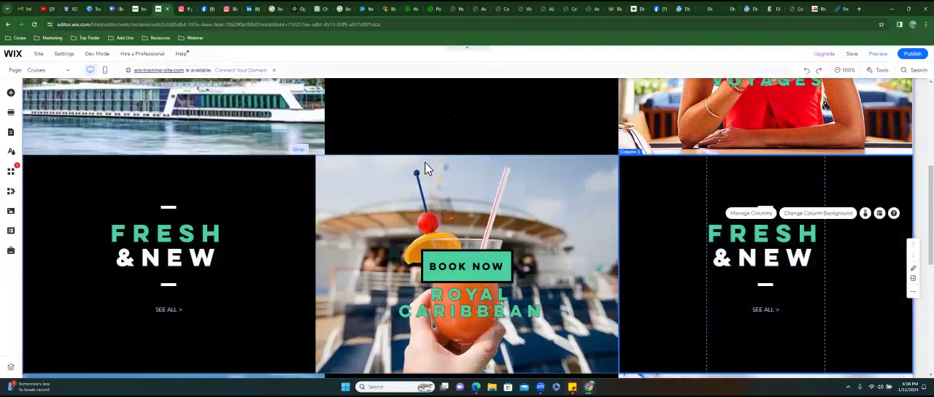
click(806, 71)
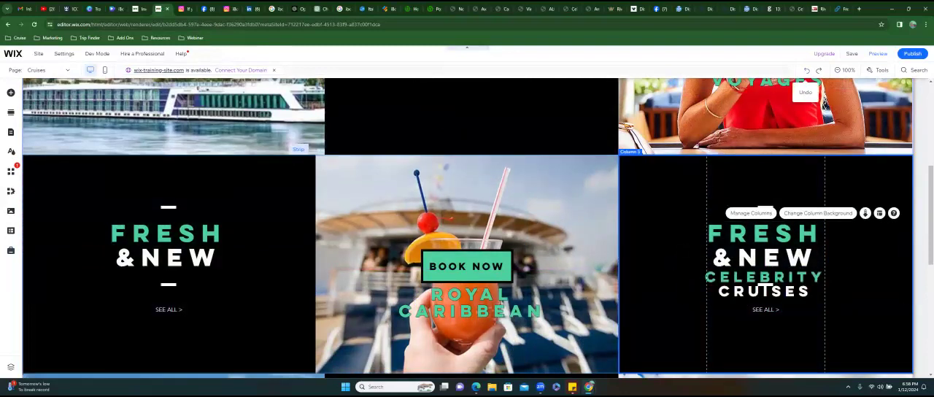
- Delete the "Fresh & New" heading under Virgin Voyages and move the copied Celebrity Cruises heading up into its place
click(764, 250)
key(Delete)
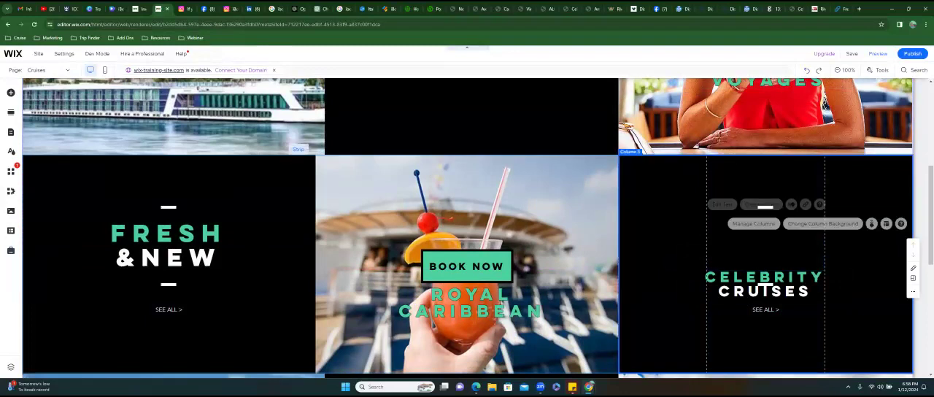
click(764, 290)
drag(765, 290, 765, 231)
- Change the copied heading's text to "Norwegian Cruises"
double_click(765, 231)
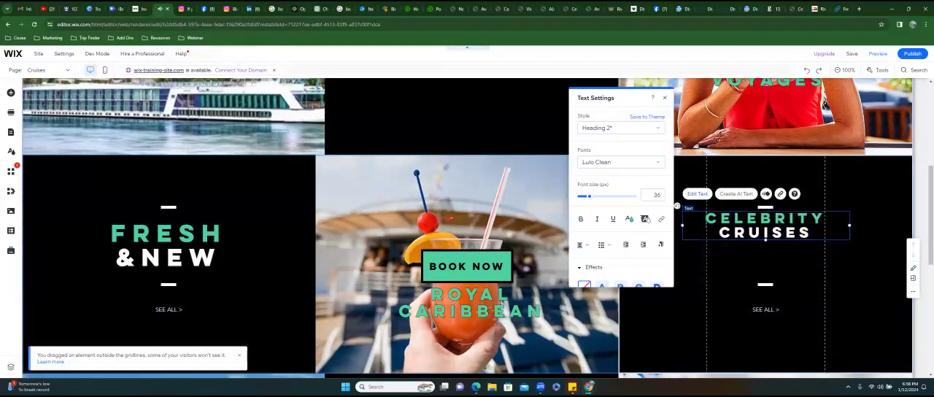
text(Norwegian)
key(Delete)
key(Delete)
key(Delete)
key(Delete)
key(Delete)
key(Delete)
key(Delete)
key(Delete)
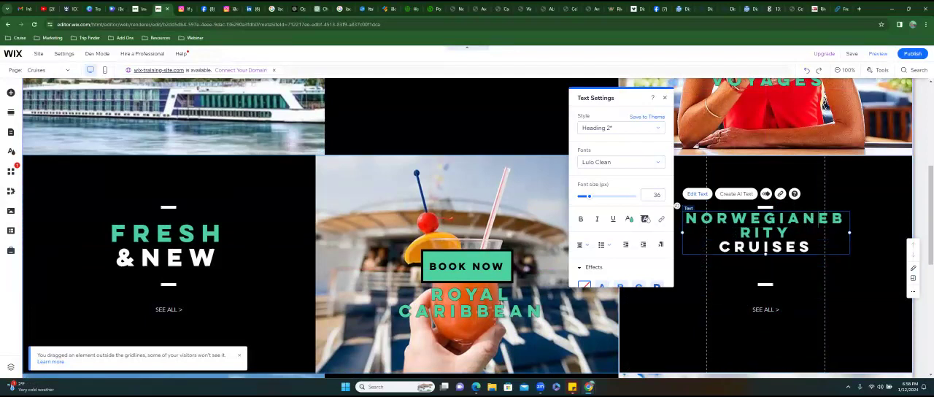
key(Delete)
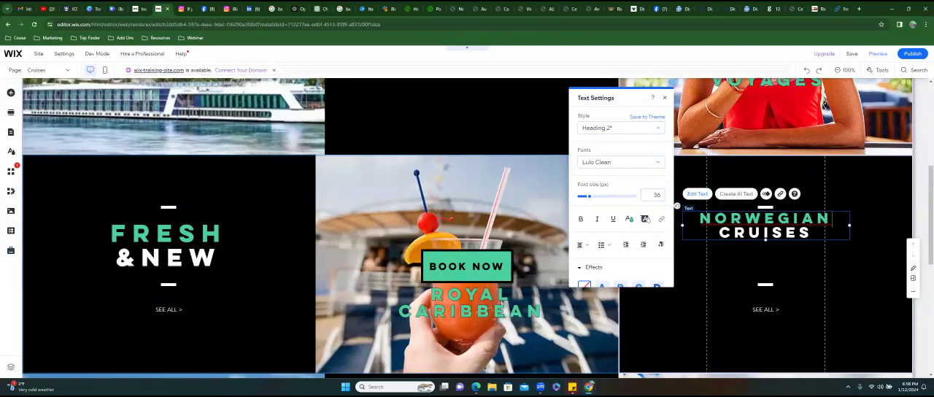
- Link the "SEE ALL >" button in the Norwegian column to the copied landing page as a web address that opens in a new window
click(765, 309)
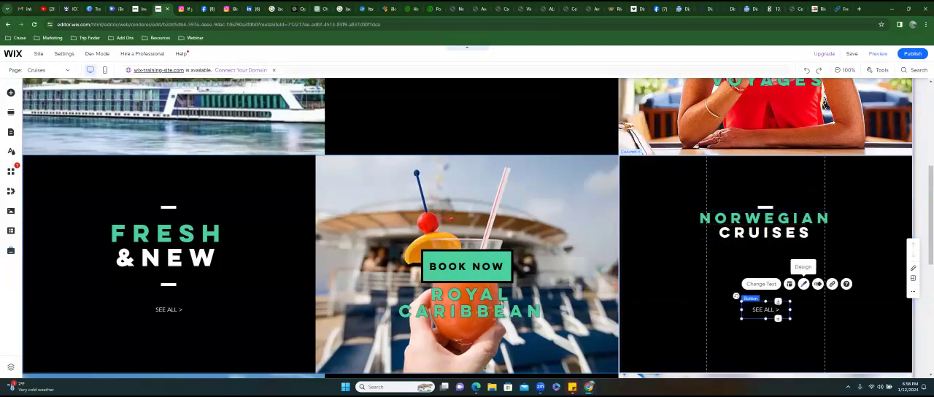
click(831, 284)
click(376, 187)
key(ctrl+v)
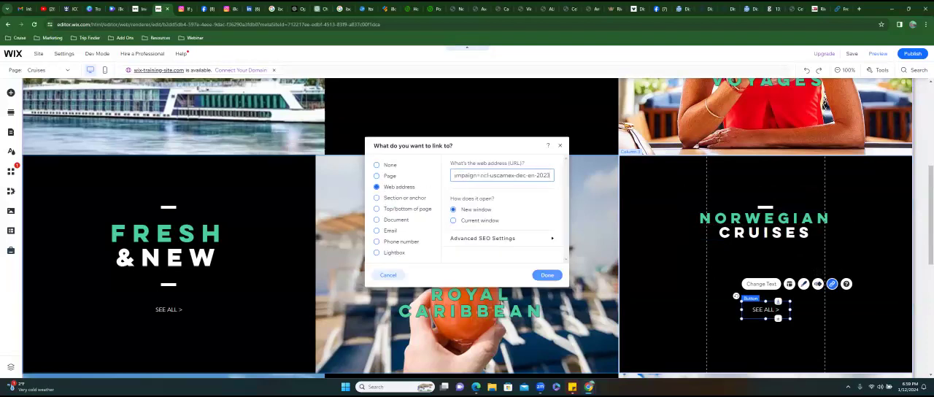
click(547, 275)
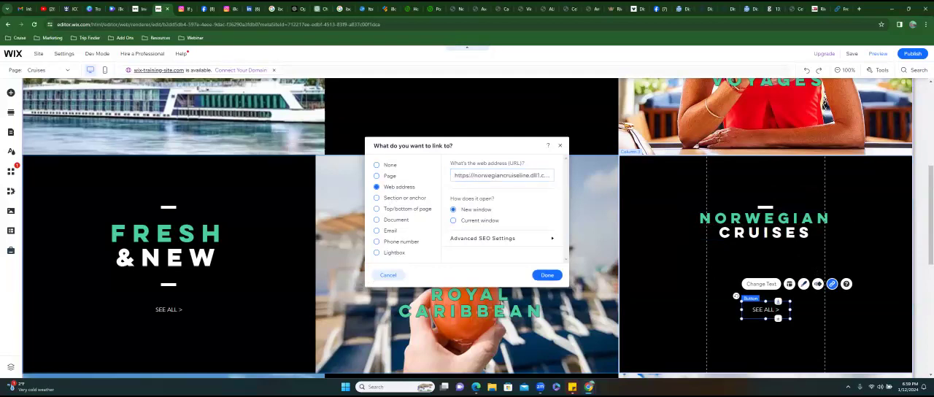
click(547, 274)
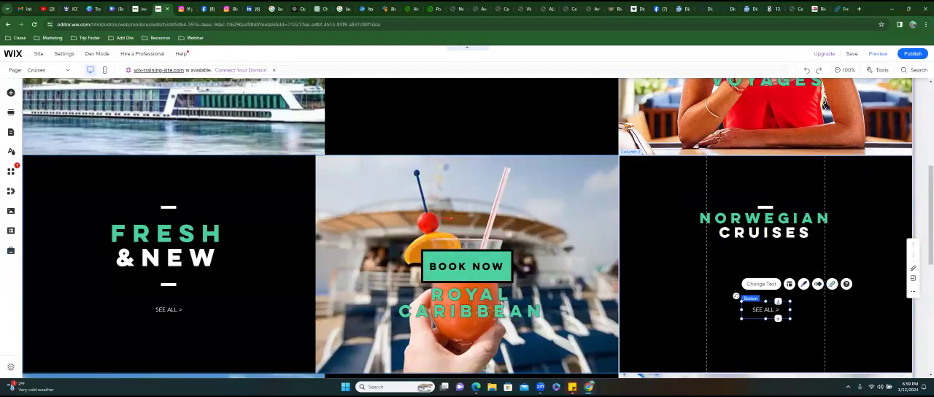
- Relabel the Norwegian column's button "check it out" and move it up to just below the heading
click(760, 284)
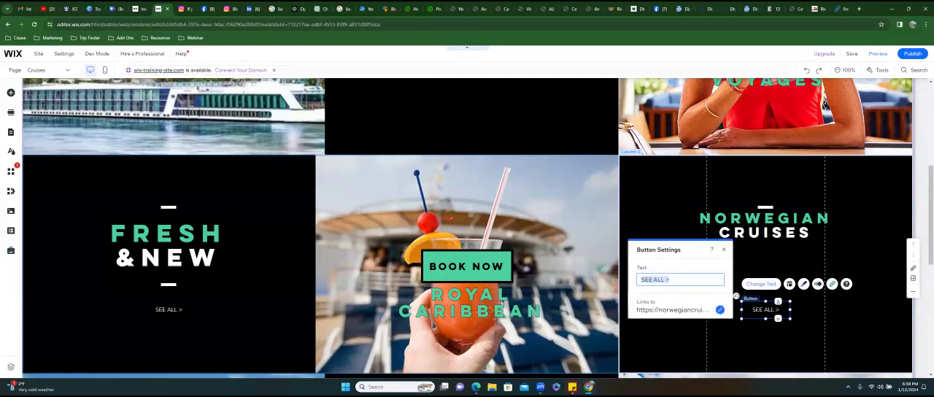
text(check it out)
click(765, 309)
drag(765, 309, 765, 261)
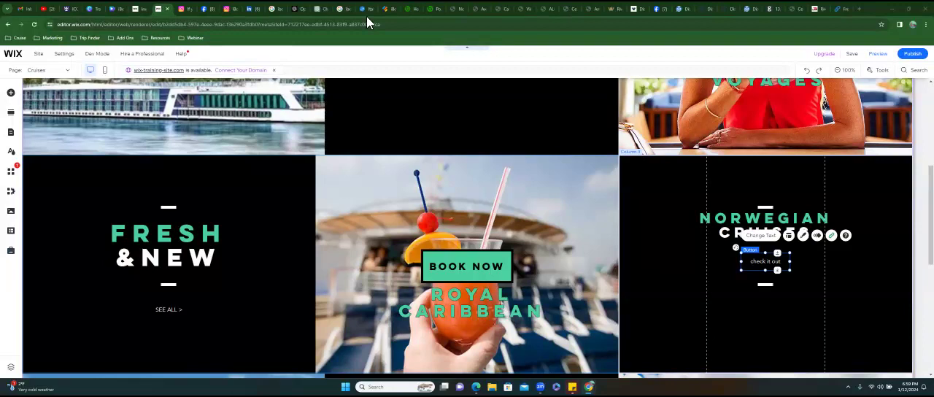
- Publish the travel website's latest changes from the editor and close the publishing confirmation
click(143, 14)
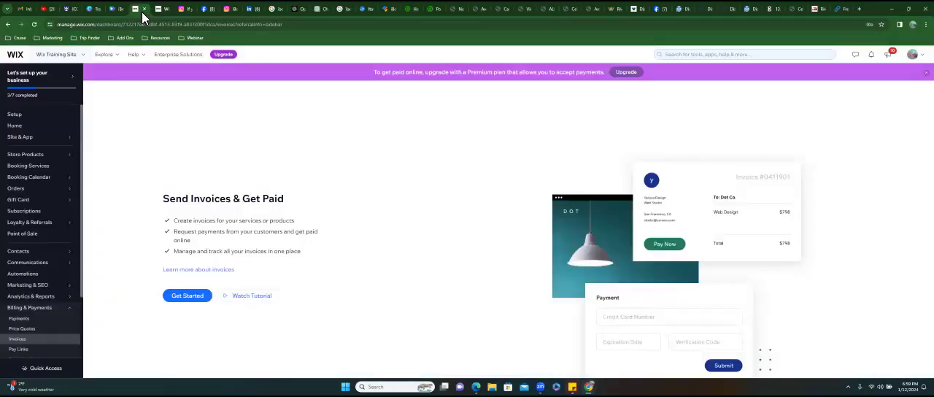
click(71, 58)
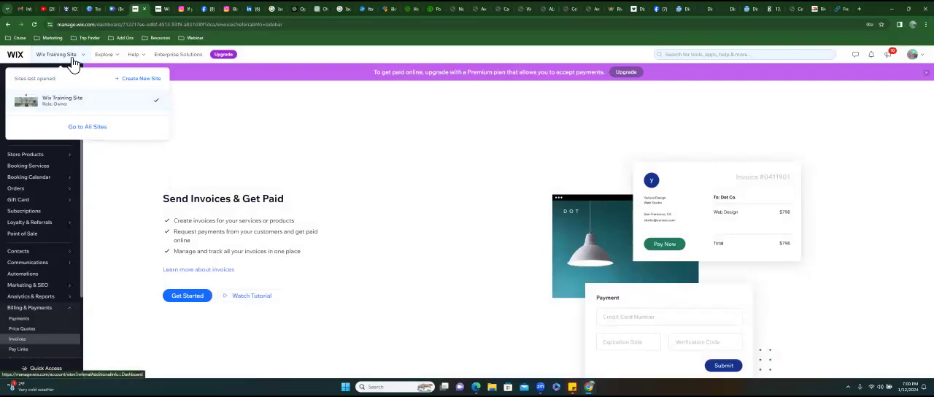
click(161, 13)
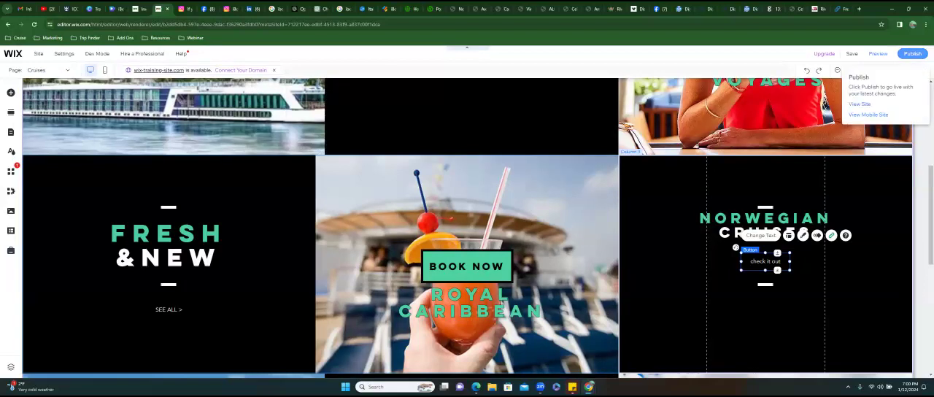
click(911, 54)
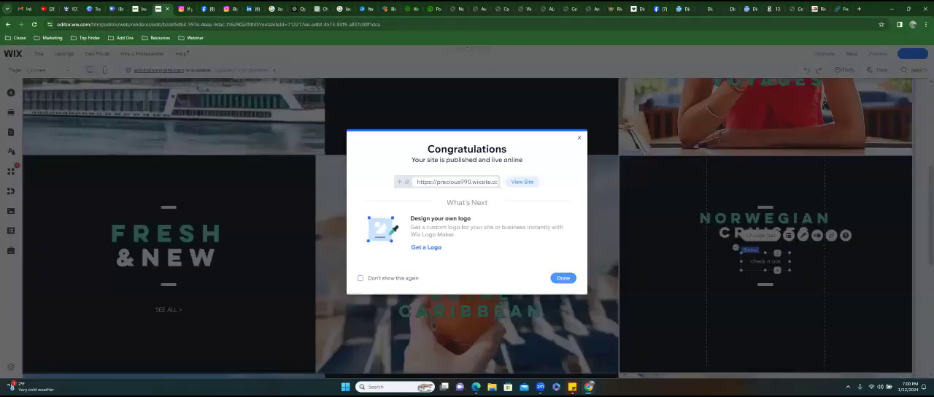
click(563, 278)
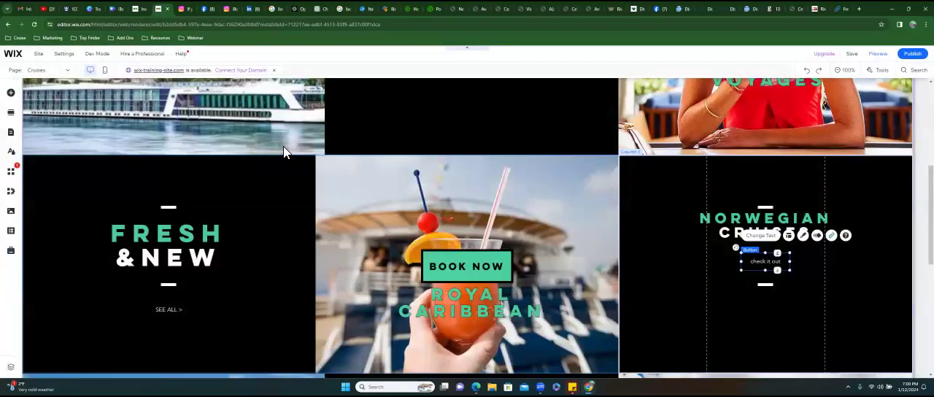
- Switch to the Wix dashboard and open the overview of all sites in the account
click(141, 12)
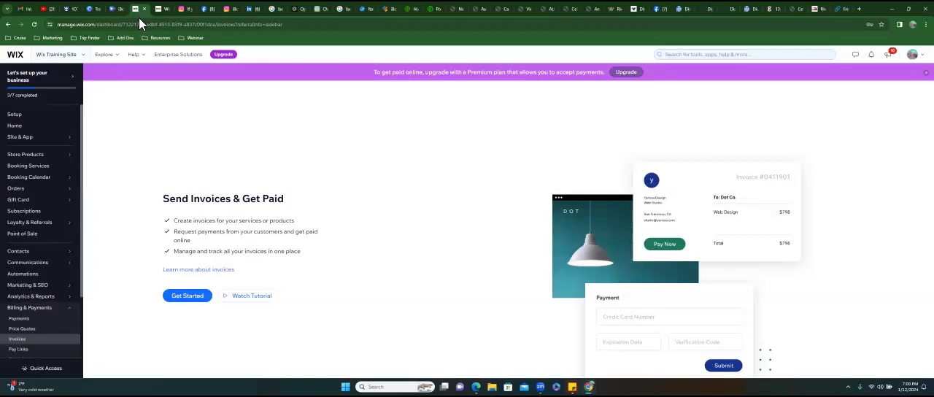
click(60, 58)
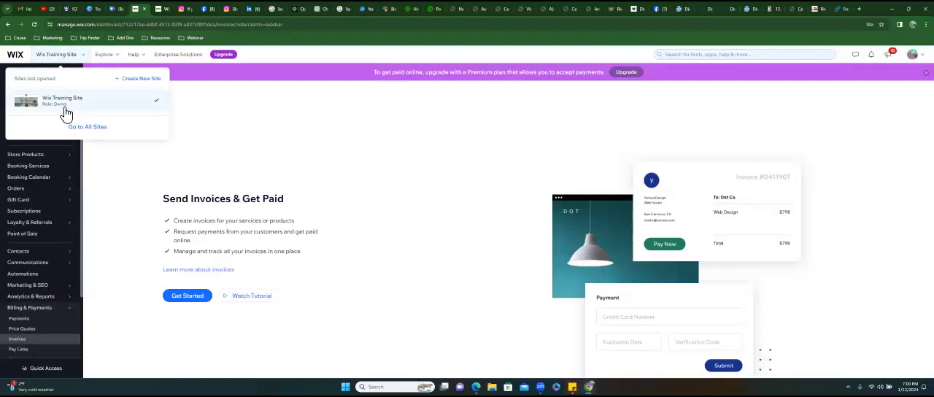
click(91, 139)
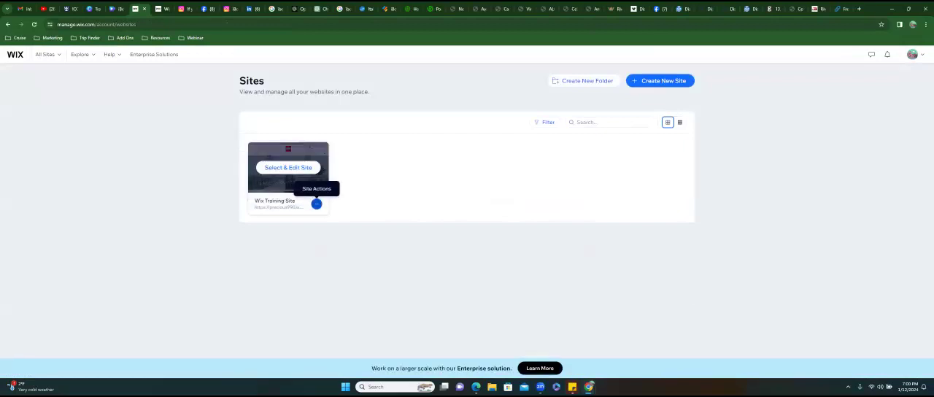
- Duplicate the Wix Training Site, naming the copy with the first recipient's name in possessive form followed by "Wix Training"
click(316, 203)
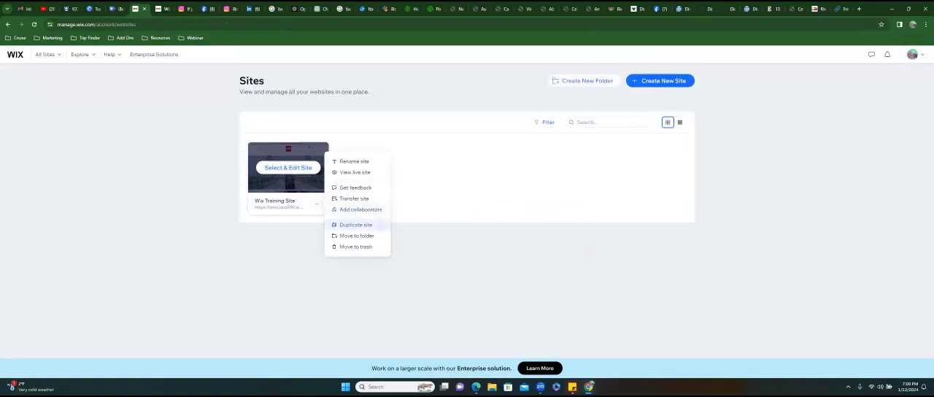
click(355, 224)
click(461, 196)
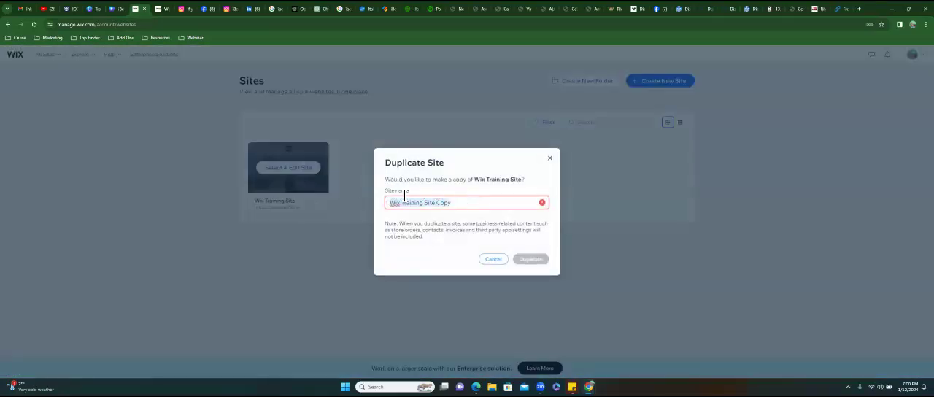
text(Robin's)
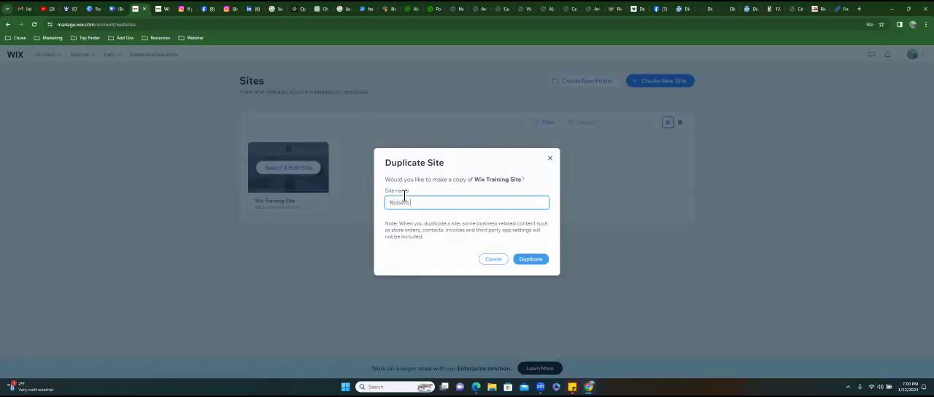
text( Wix Training Copy)
key(BackSpace)
key(BackSpace)
key(BackSpace)
key(BackSpace)
key(BackSpace)
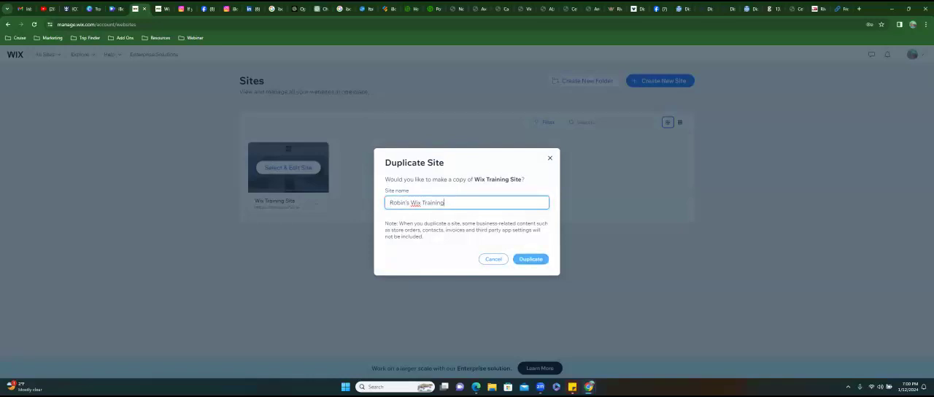
click(531, 259)
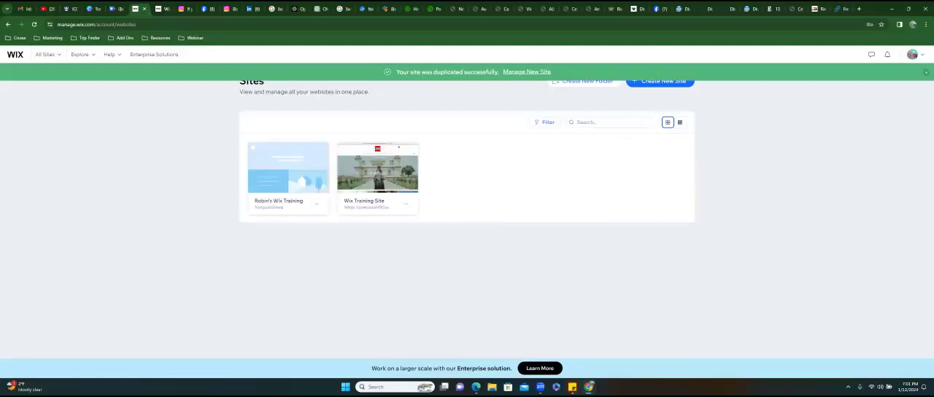
click(405, 204)
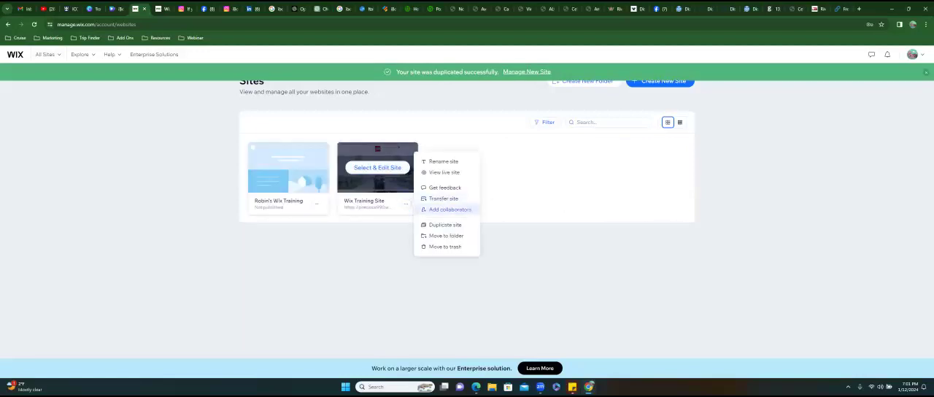
click(444, 225)
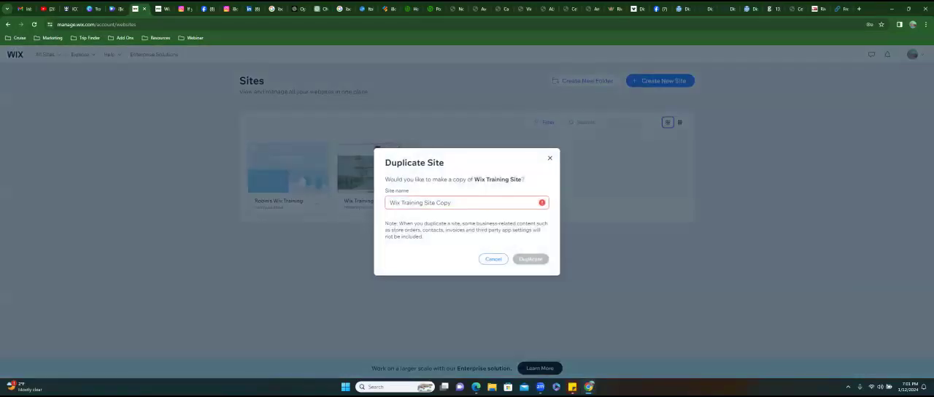
click(432, 199)
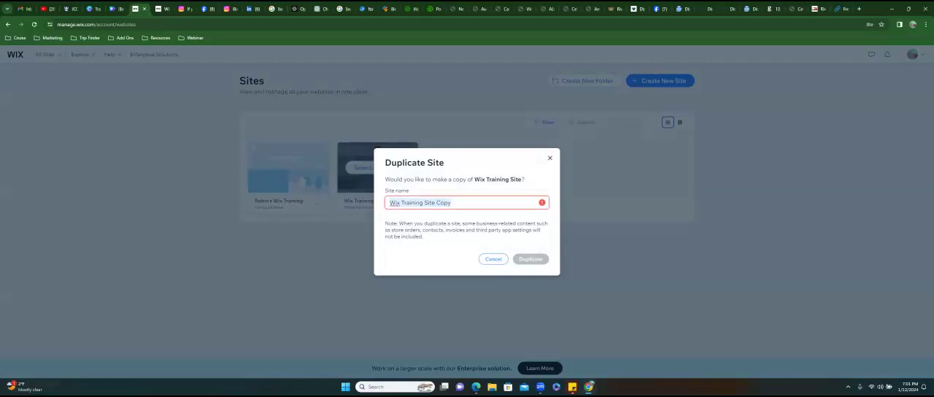
click(366, 188)
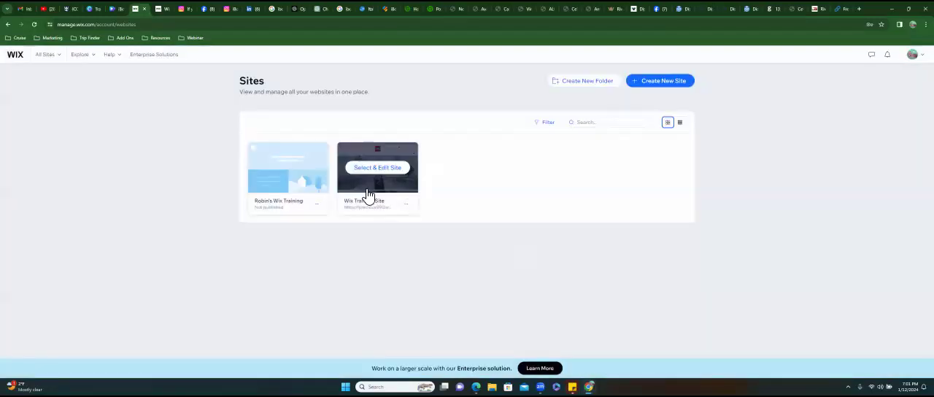
- Duplicate the original Wix Training Site again, naming this copy with the second recipient's first name followed by "Wix Training"
click(406, 203)
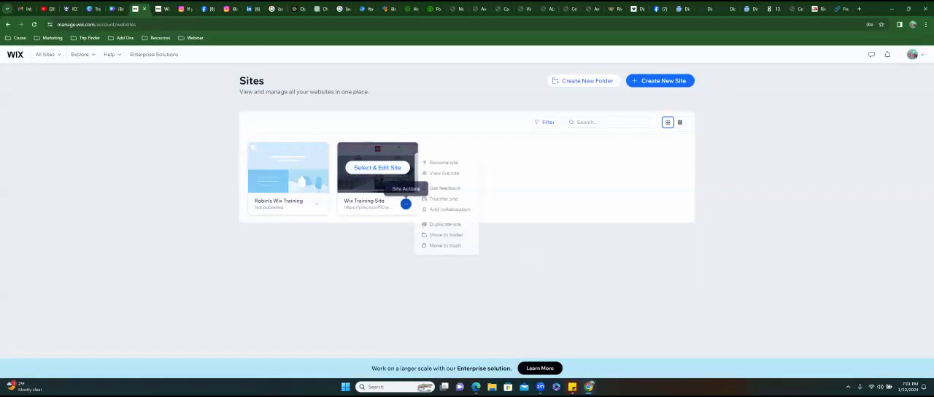
click(445, 224)
click(459, 196)
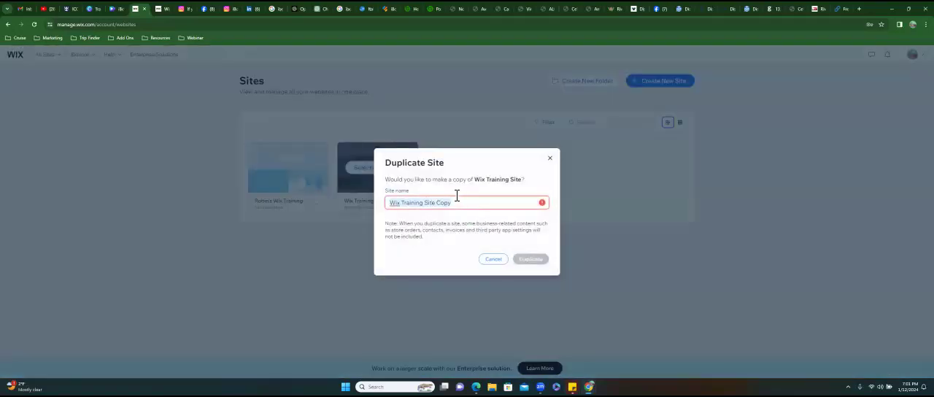
text(Brandie Wix Training)
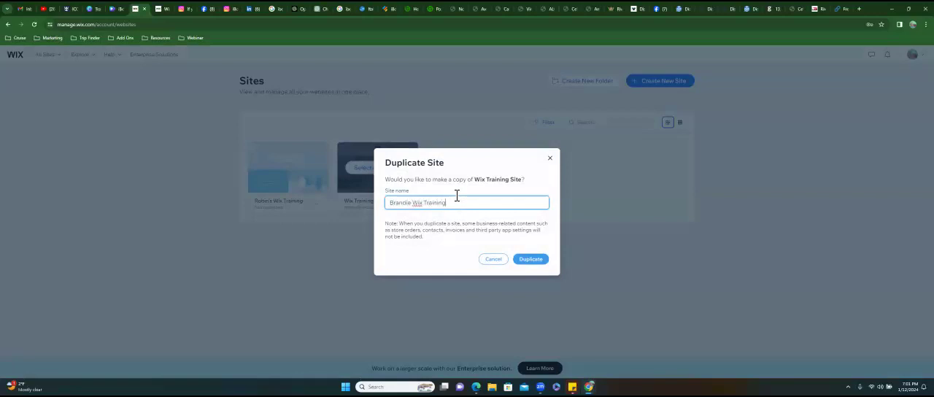
click(530, 259)
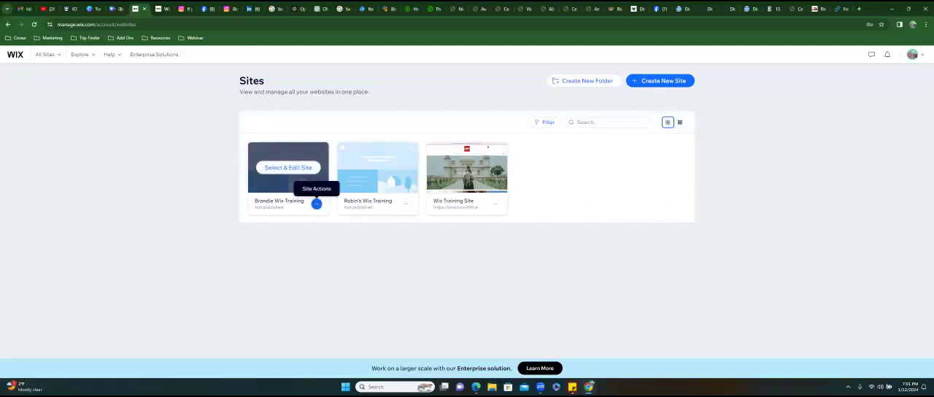
- Try to transfer the second duplicated site to the recipient's e-mail address, describing the new owner as an agency or freelancer
click(316, 204)
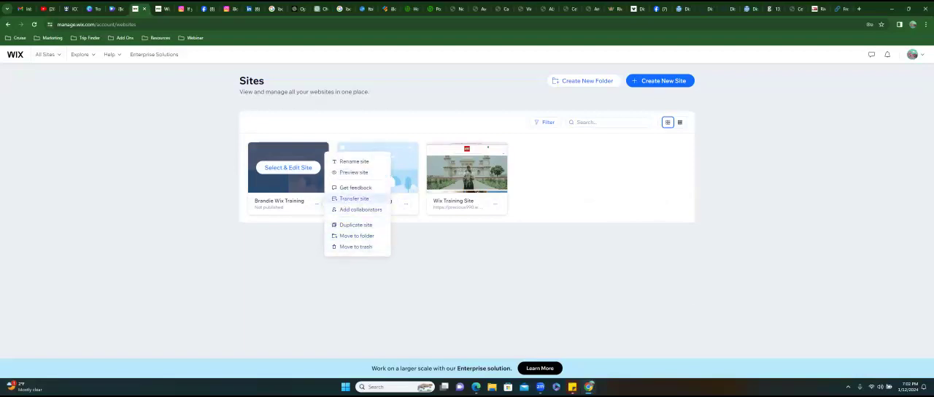
click(354, 198)
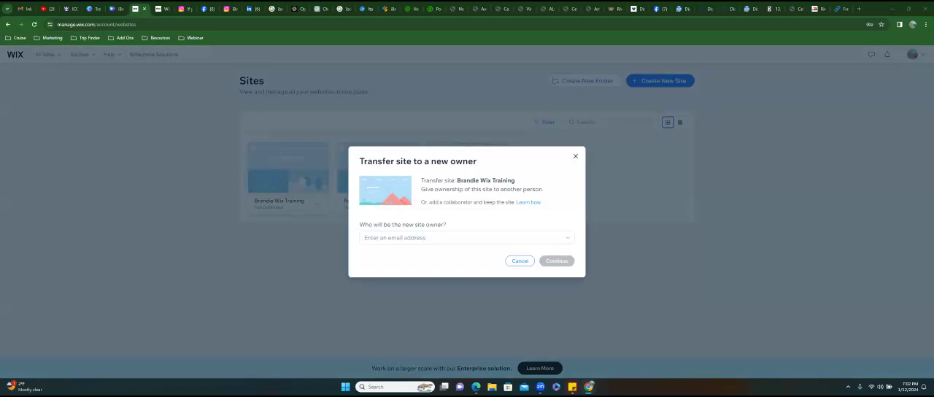
click(464, 238)
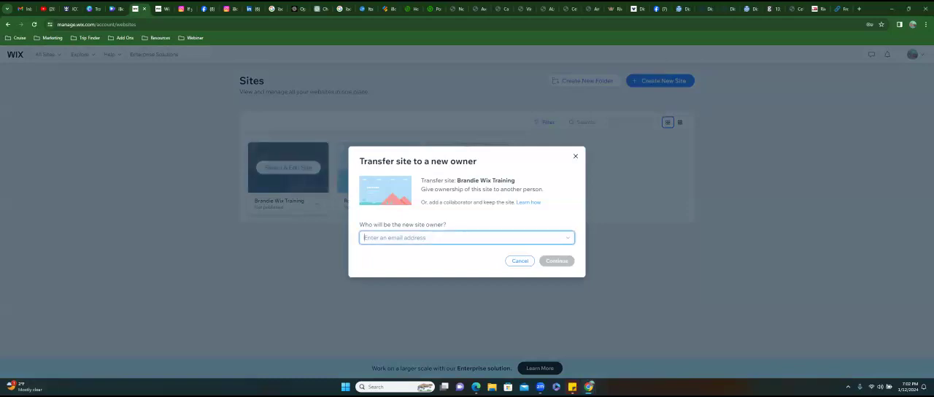
key(ctrl+v)
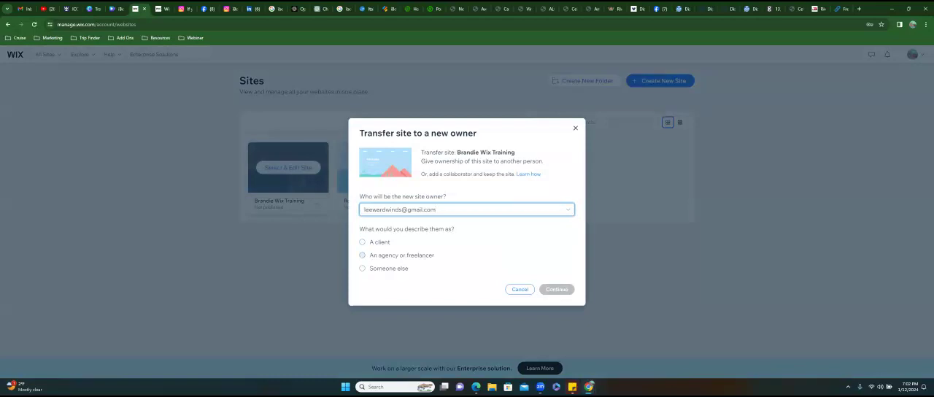
click(362, 255)
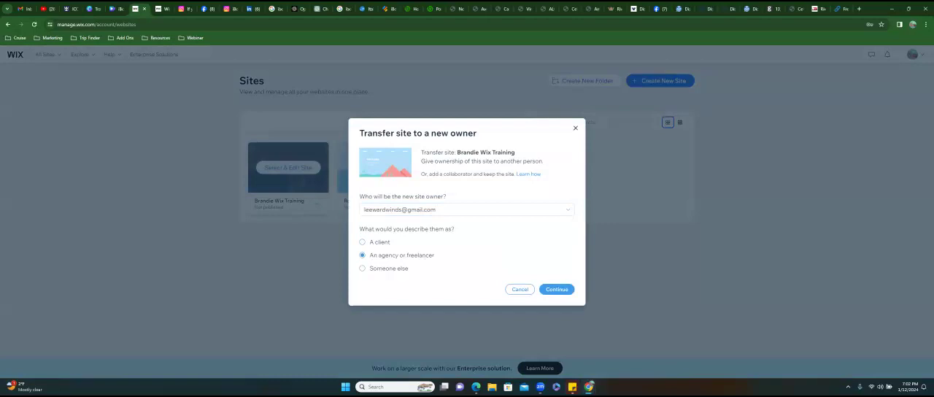
click(557, 289)
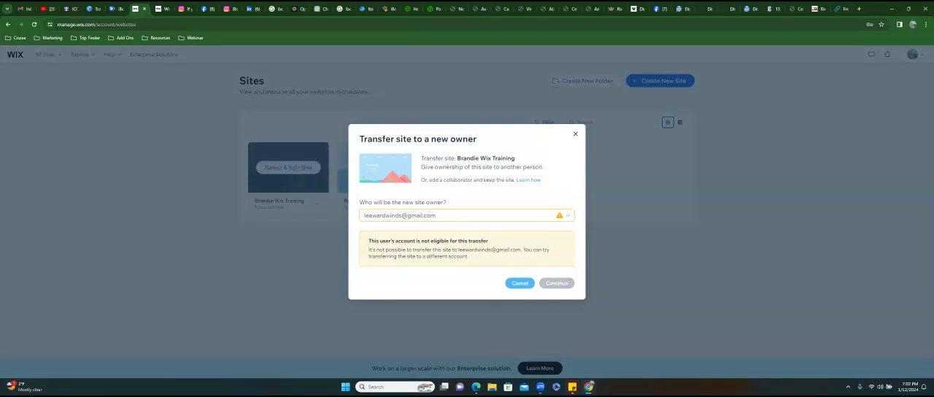
- Replace the new site owner's e-mail with a different address and continue the transfer
click(529, 215)
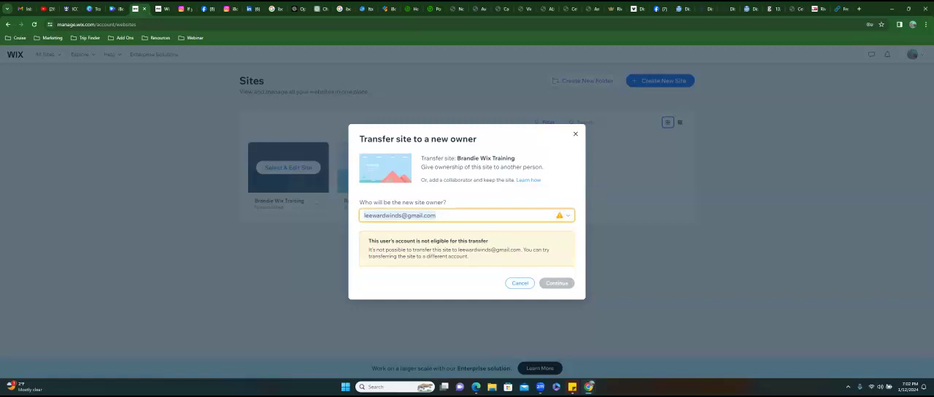
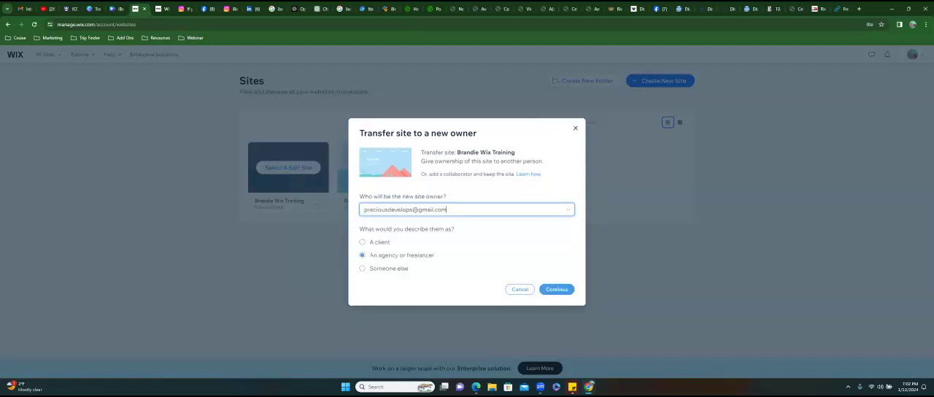
click(556, 289)
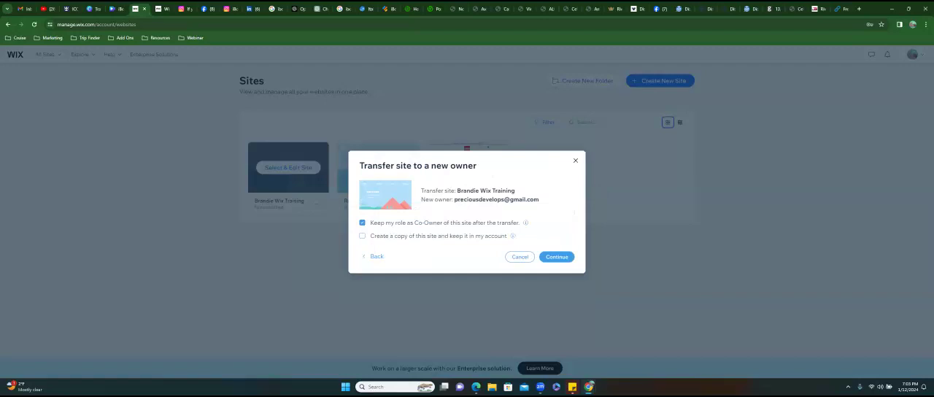
- Keep a copy of the site in the account, drop the Co-Owner role, and send the ownership transfer invite
click(361, 236)
click(362, 223)
click(557, 257)
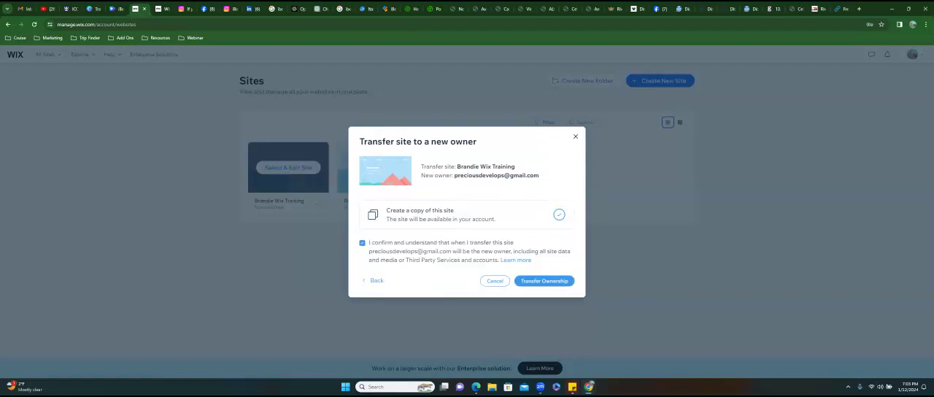
click(543, 281)
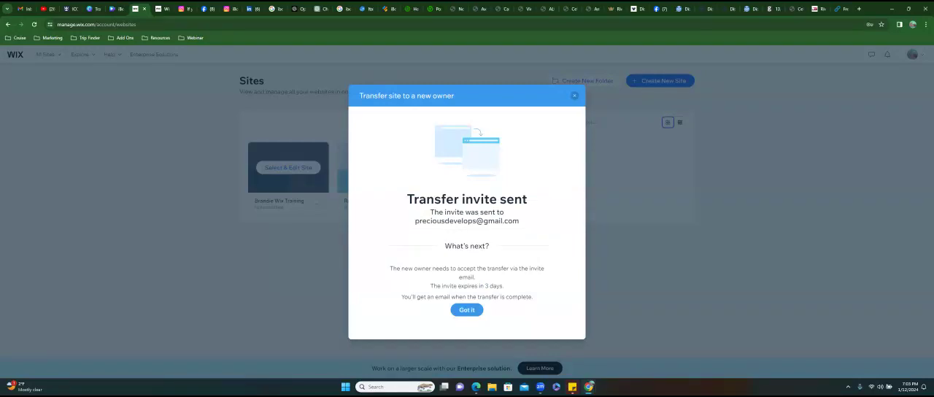
click(467, 309)
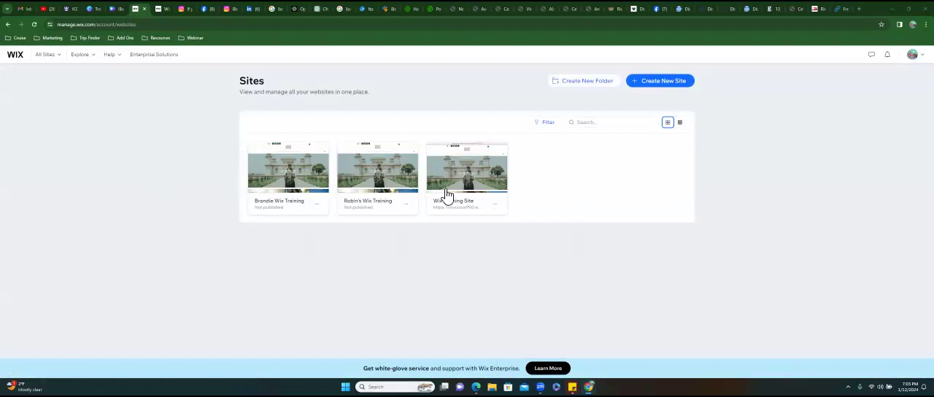
- Start transferring the unpublished copy beside the original Wix Training Site to its recipient's e-mail address, describing the new owner as an agency or freelancer
click(406, 204)
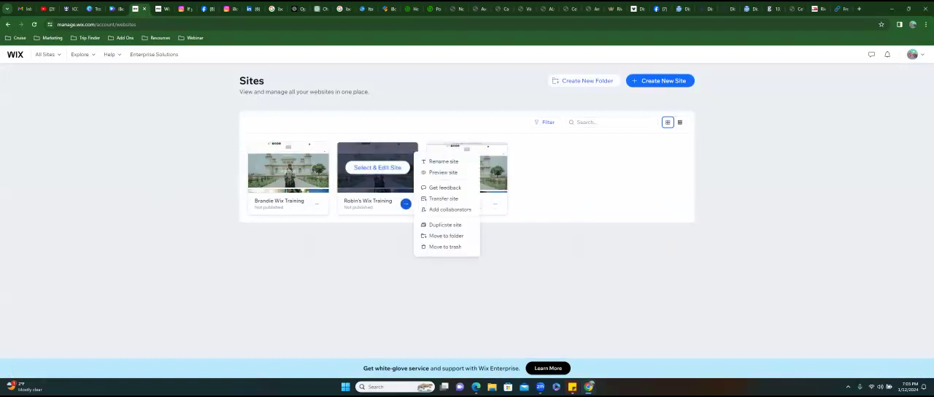
click(442, 198)
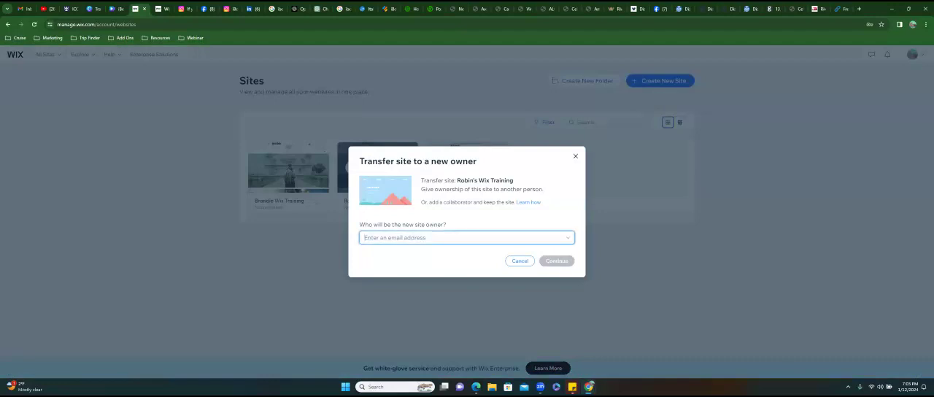
key(ctrl+v)
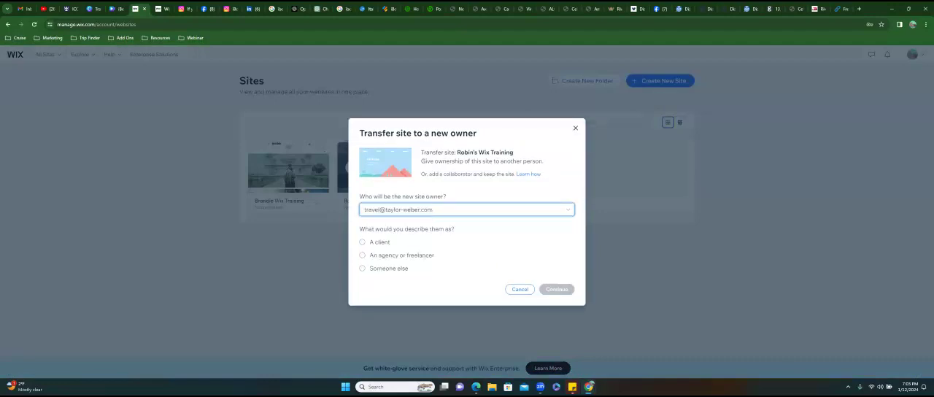
click(363, 255)
click(557, 289)
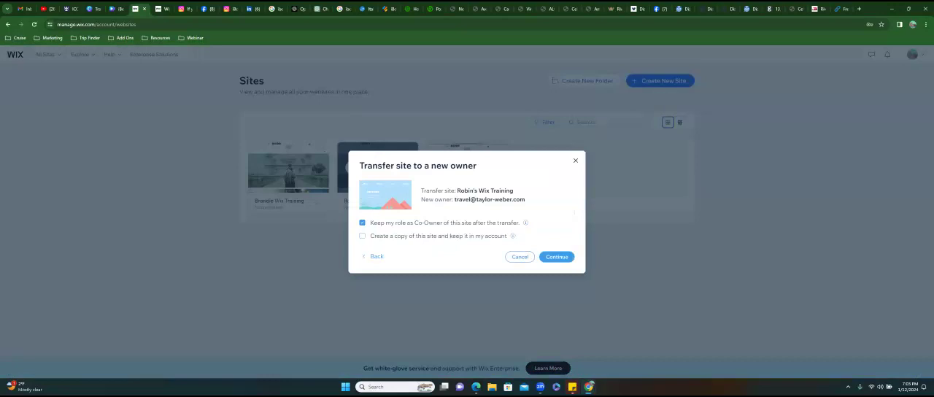
- Create a copy to keep in the account, give up the Co-Owner role, and send this site's ownership transfer invite
click(362, 235)
click(362, 222)
click(556, 257)
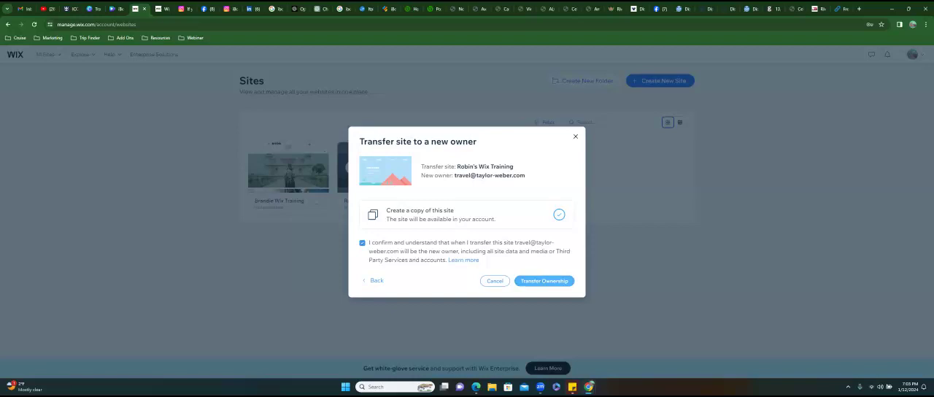
click(544, 280)
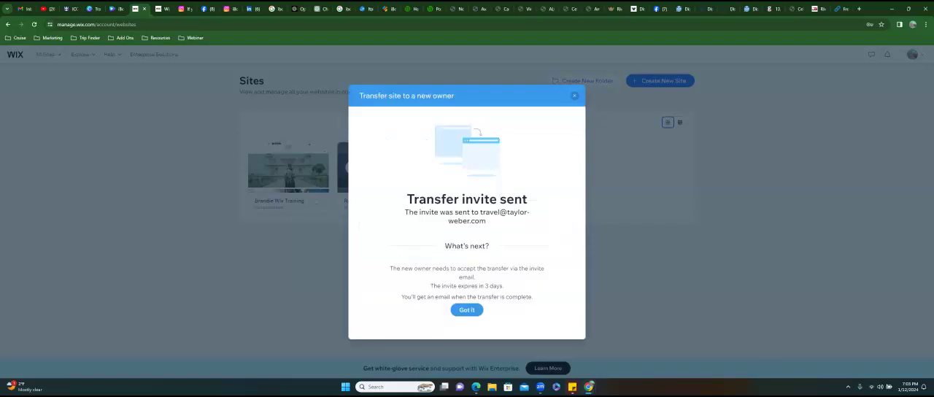
click(467, 309)
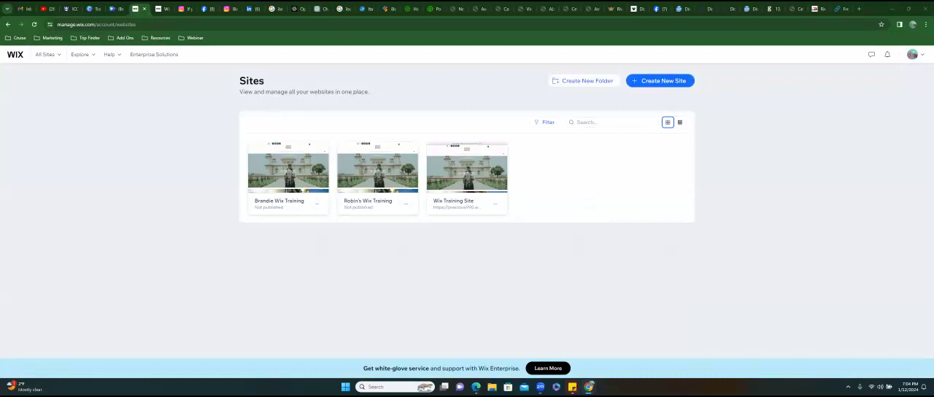
click(912, 54)
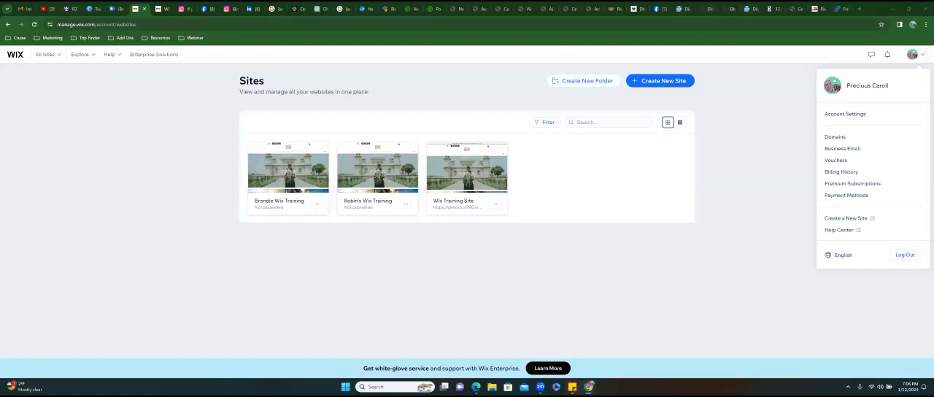
click(859, 9)
click(795, 25)
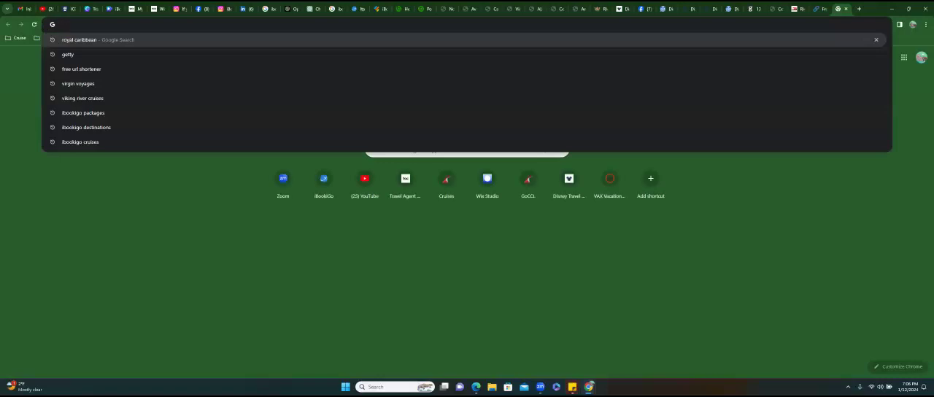
text(www.ibookigo.com)
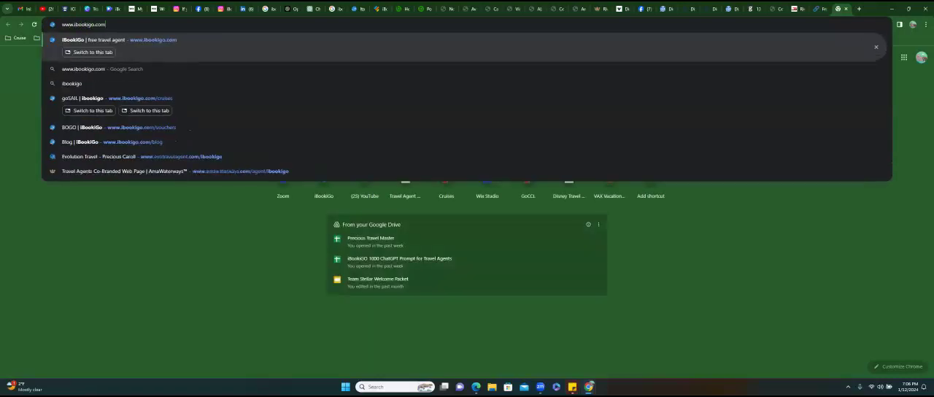
key(Return)
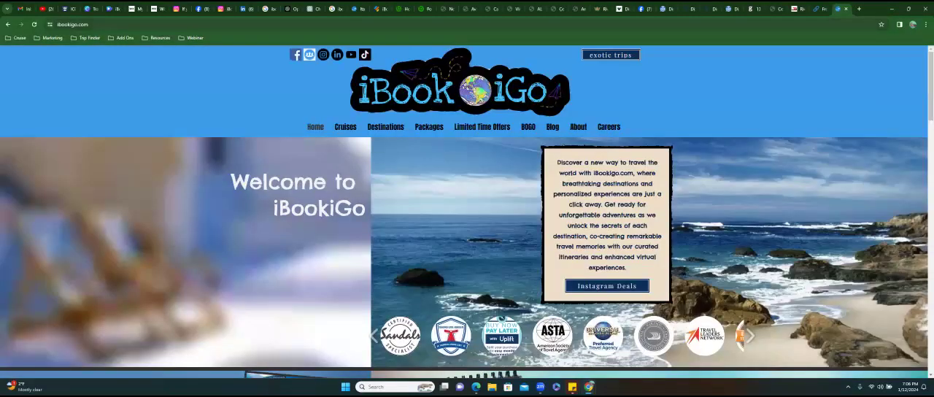
scroll(464, 211, down, 5)
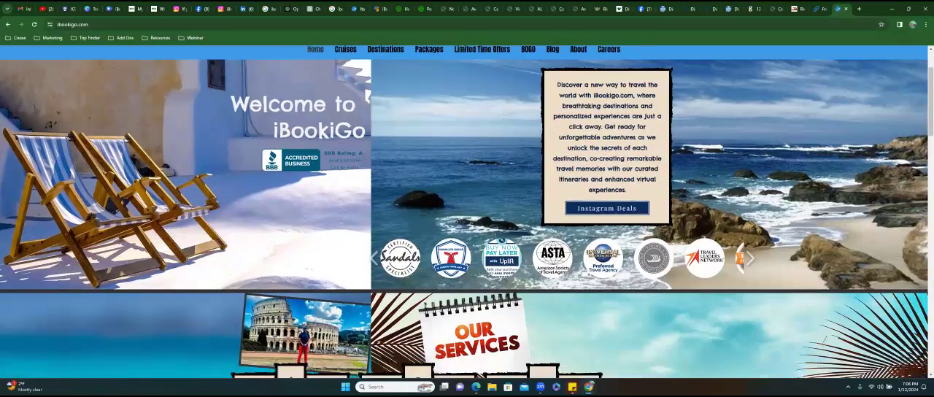
scroll(464, 212, up, 4)
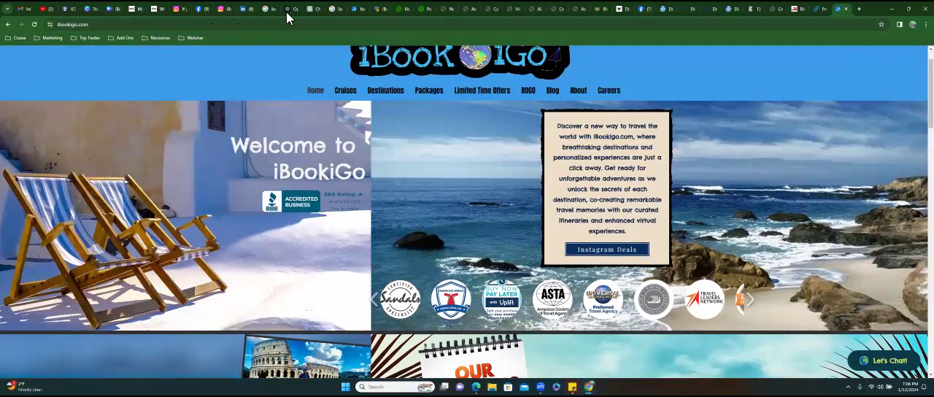
- Switch to the iBookiGo Subscribe Youtube Video design in Canva and play its full preview
click(114, 9)
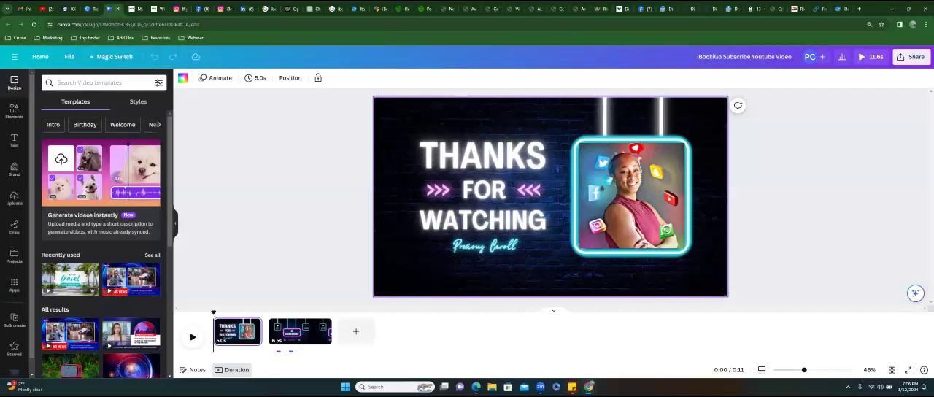
click(865, 56)
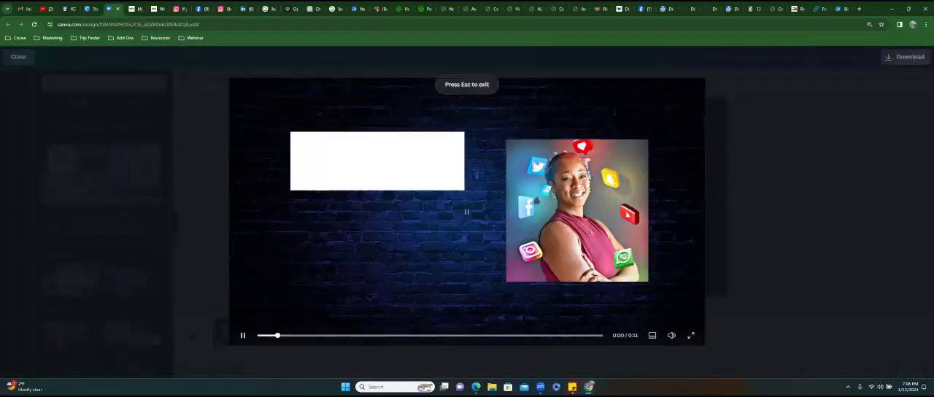